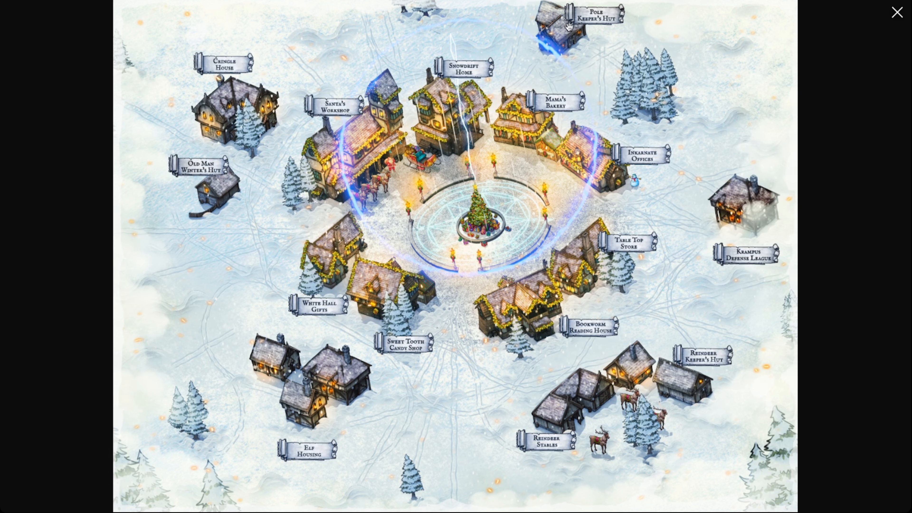
# Preview The Winter Kingdom, Kringle Township and Winter Monster Tokens in the Frostfall: The Curse of Illevarg folder.
pyautogui.press('Escape')
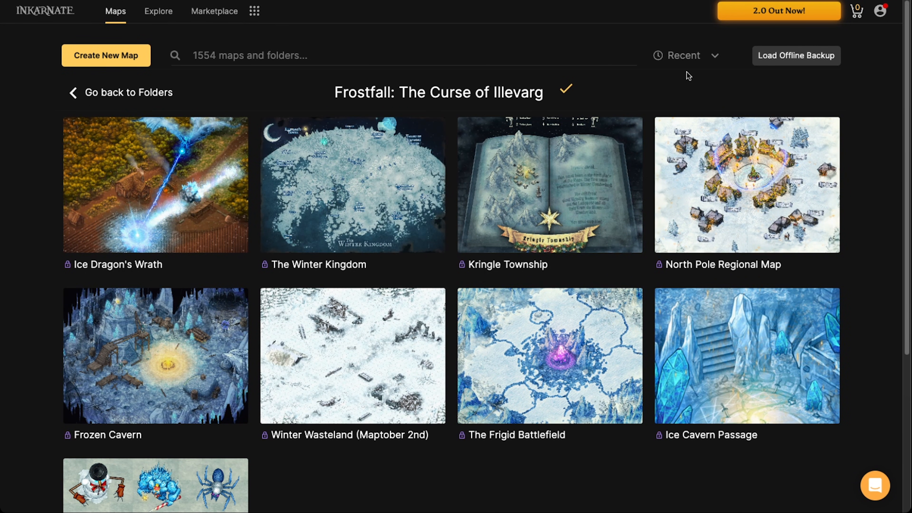
pyautogui.click(269, 243)
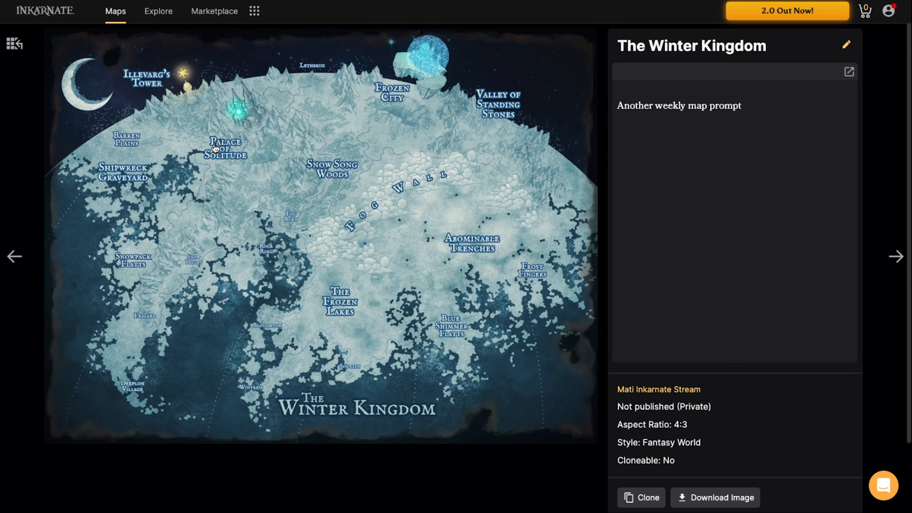
pyautogui.press('Right')
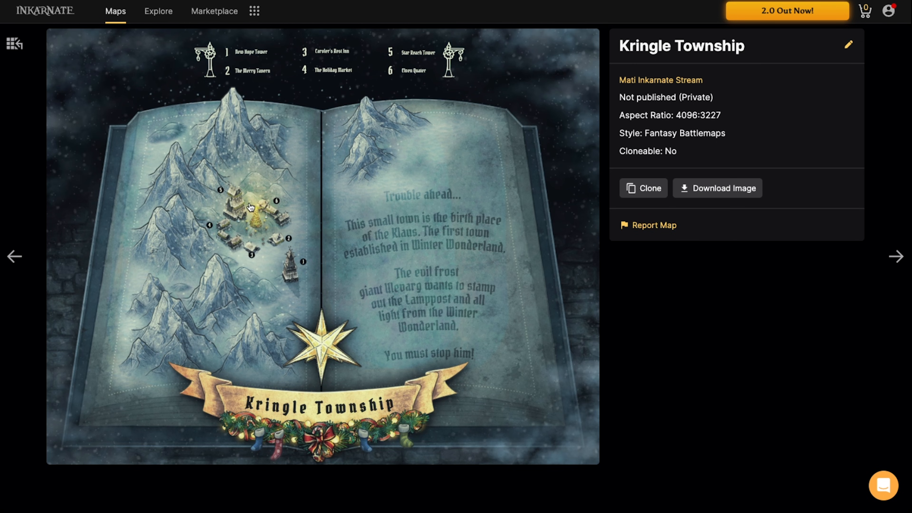
pyautogui.press('Escape')
pyautogui.scroll(-5, 248, 318)
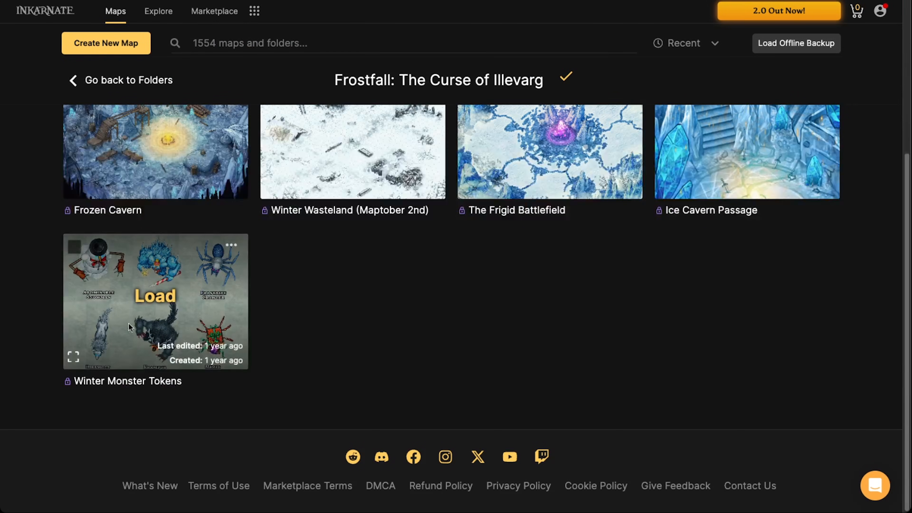
pyautogui.click(82, 358)
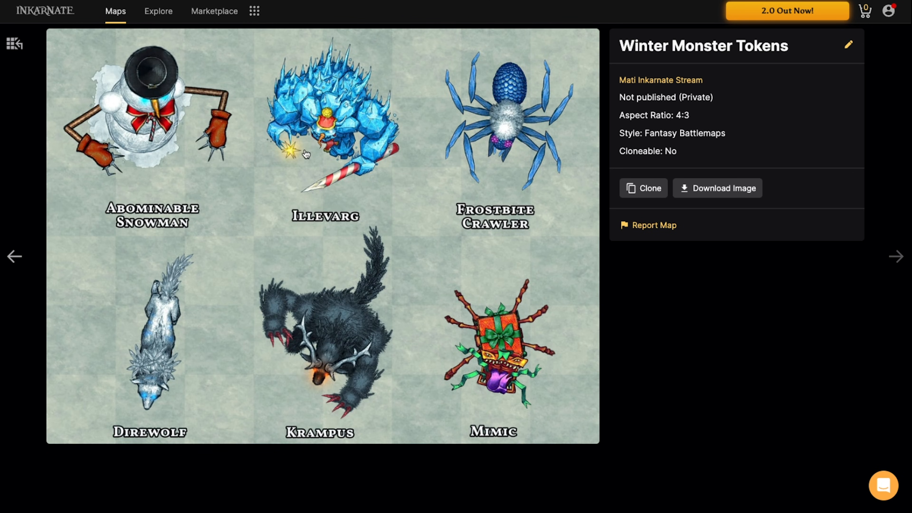
pyautogui.press('Escape')
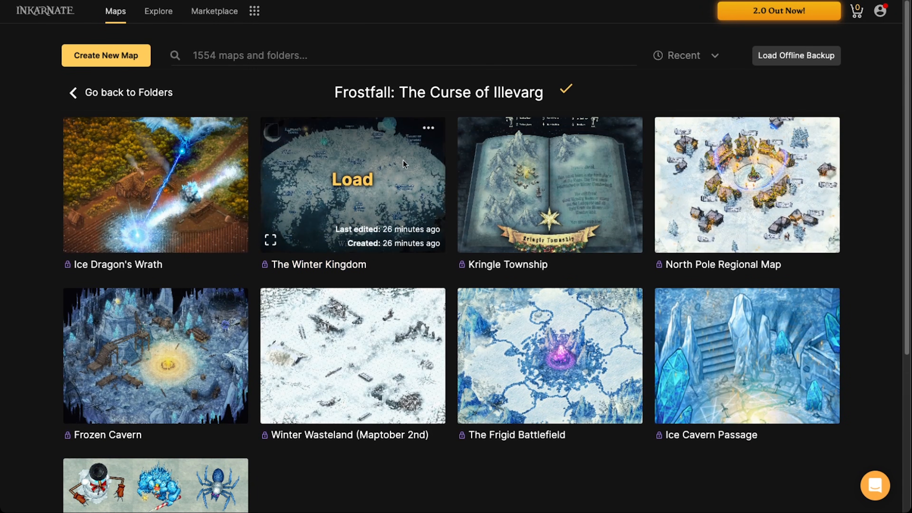
# View the Kringle Township and North Pole Regional Map previews, then return to the folder's map list.
pyautogui.click(468, 240)
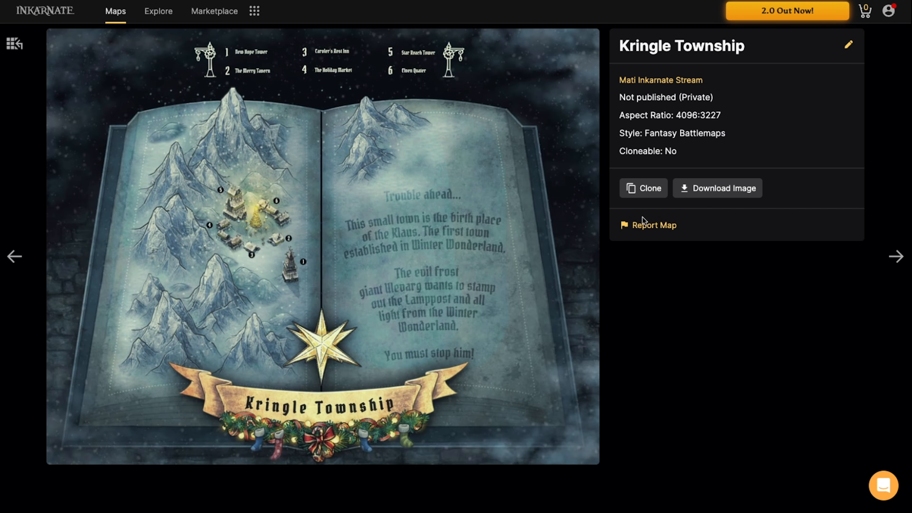
pyautogui.press('Escape')
pyautogui.click(664, 241)
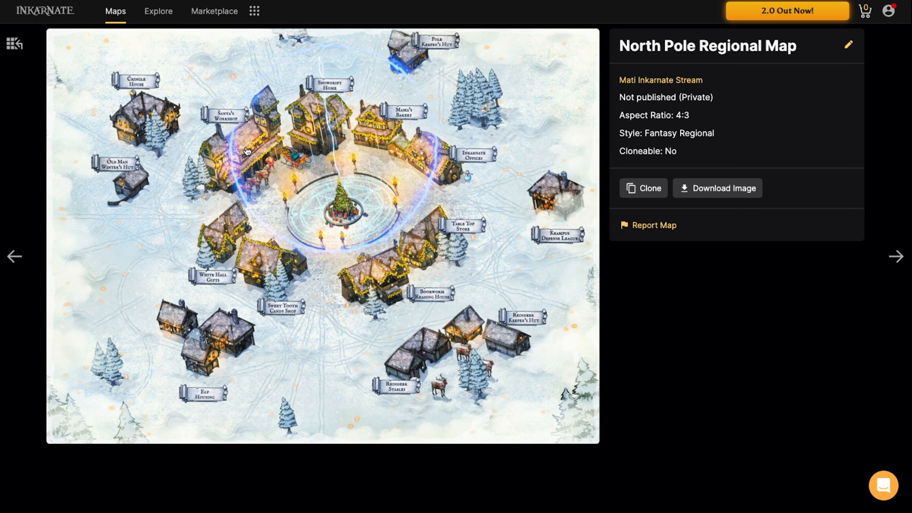
pyautogui.click(14, 44)
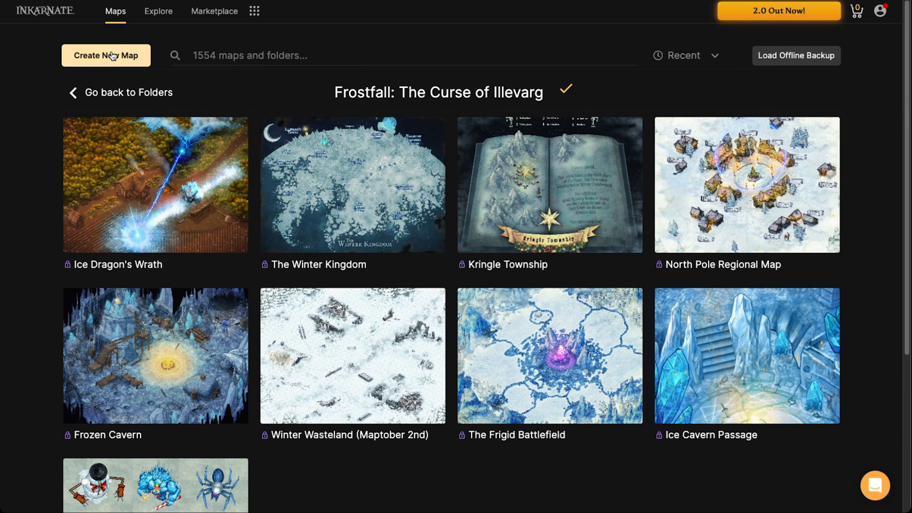
# Start a new map using the Fantasy Regional style.
pyautogui.click(112, 56)
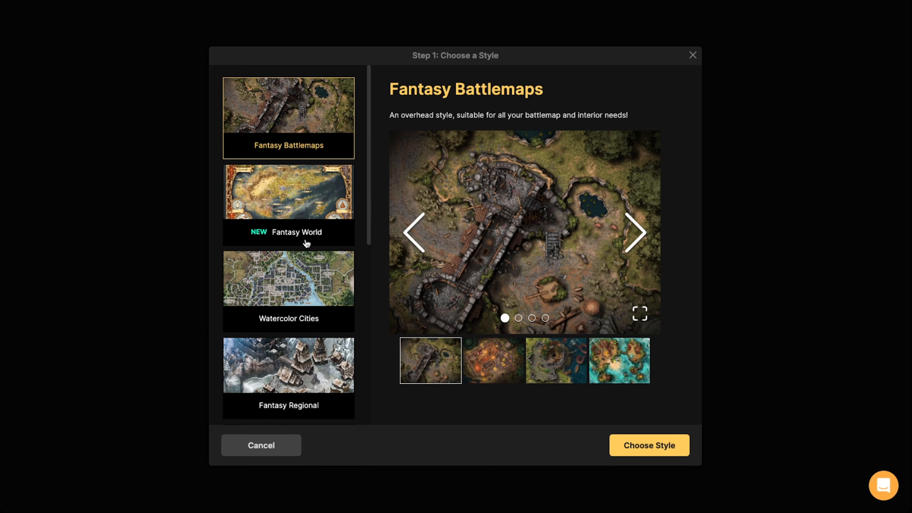
pyautogui.scroll(-3, 300, 331)
pyautogui.click(289, 286)
pyautogui.click(649, 445)
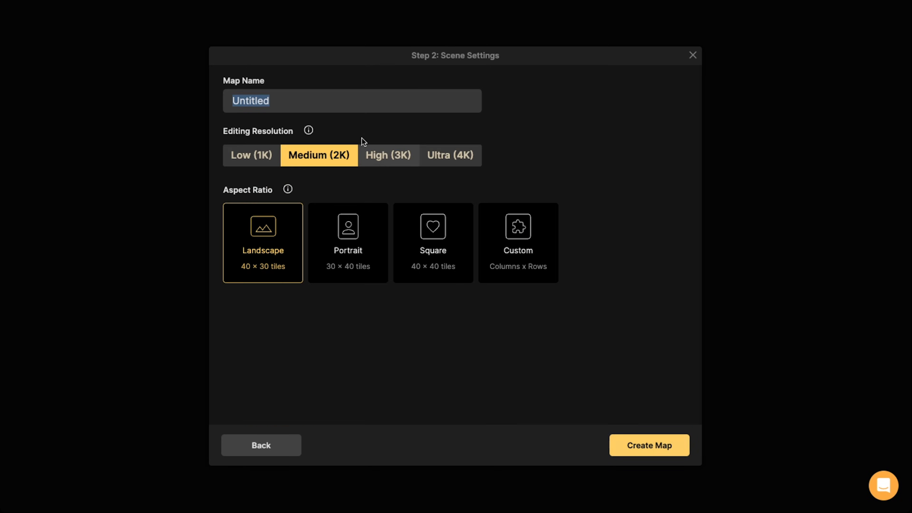
# Create the map as Kringle Township with Ultra (4K) editing resolution, keeping the landscape 40 × 30 tile format.
pyautogui.click(462, 160)
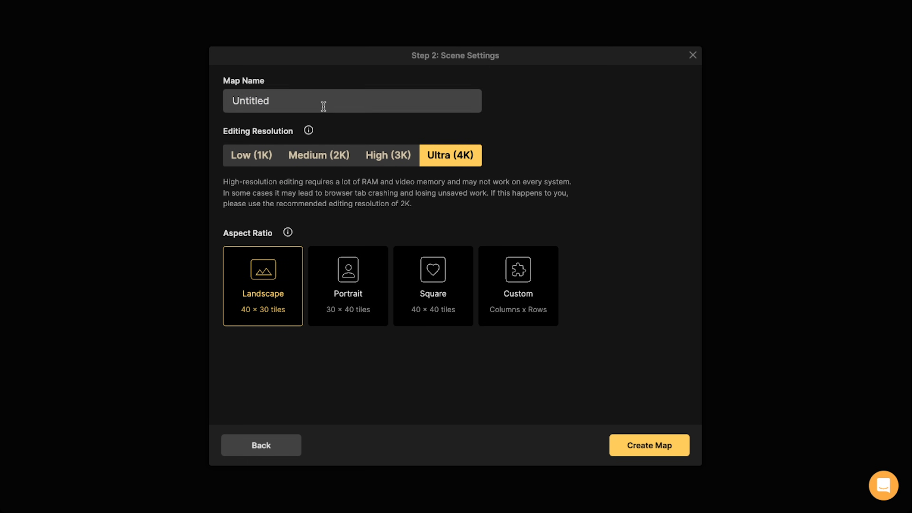
pyautogui.doubleClick(297, 98)
pyautogui.press('BackSpace')
pyautogui.write('Kringle Township')
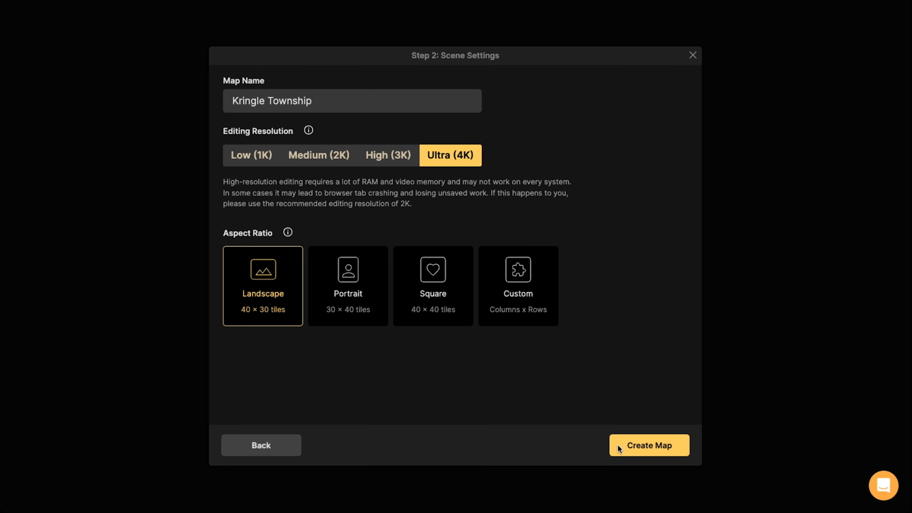
pyautogui.click(651, 447)
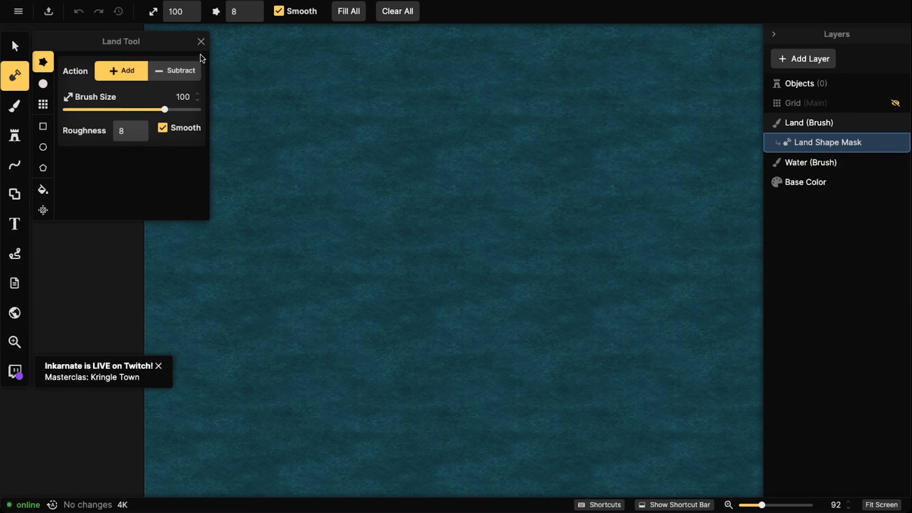
# Dismiss the Twitch live notification and switch from the Land Tool to the Select tool with the whole canvas in view.
pyautogui.click(159, 366)
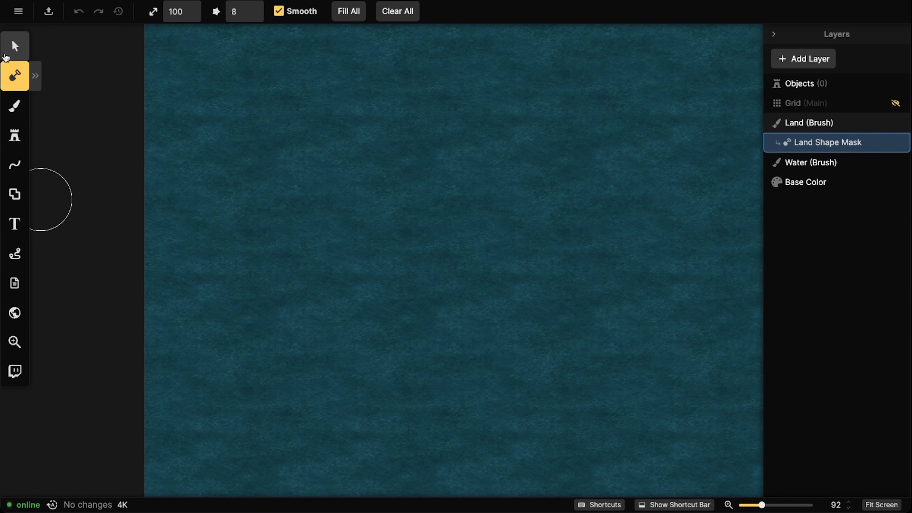
pyautogui.click(15, 45)
pyautogui.scroll(-3, 451, 183)
pyautogui.moveTo(451, 183); pyautogui.dragTo(289, 200)
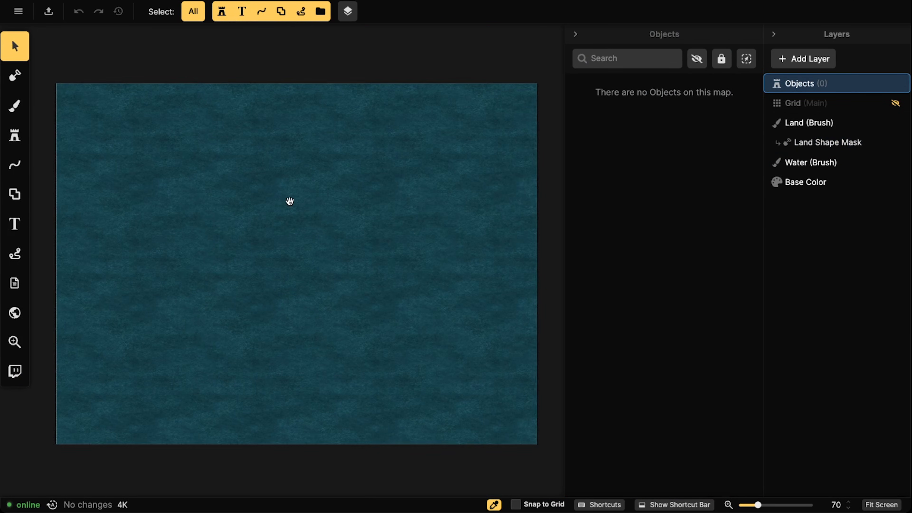
pyautogui.scroll(-1, 299, 199)
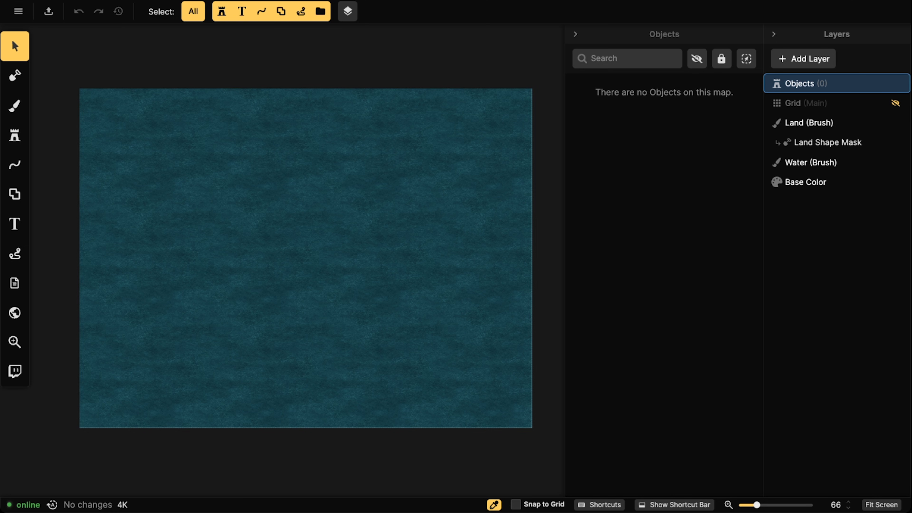
# Fill the entire Water brush layer with the Snow Bright texture, then return to the Select tool.
pyautogui.click(14, 106)
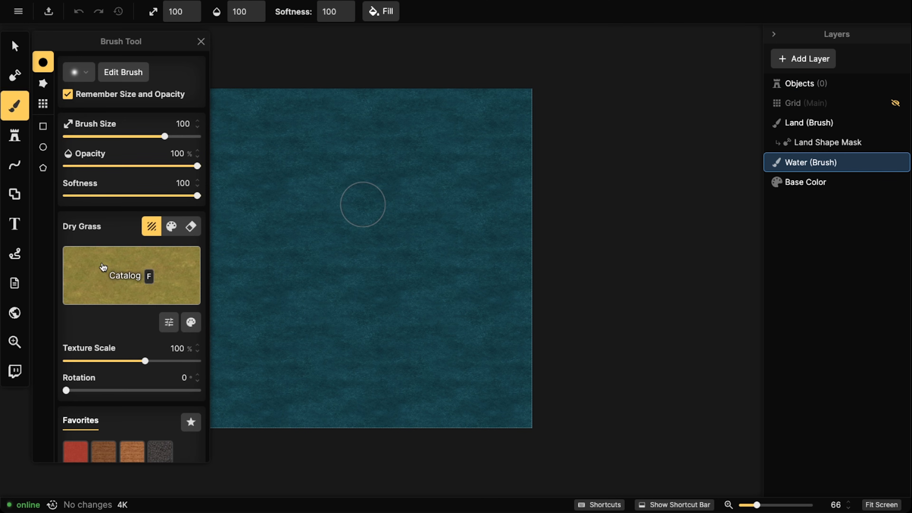
pyautogui.click(108, 267)
pyautogui.click(539, 286)
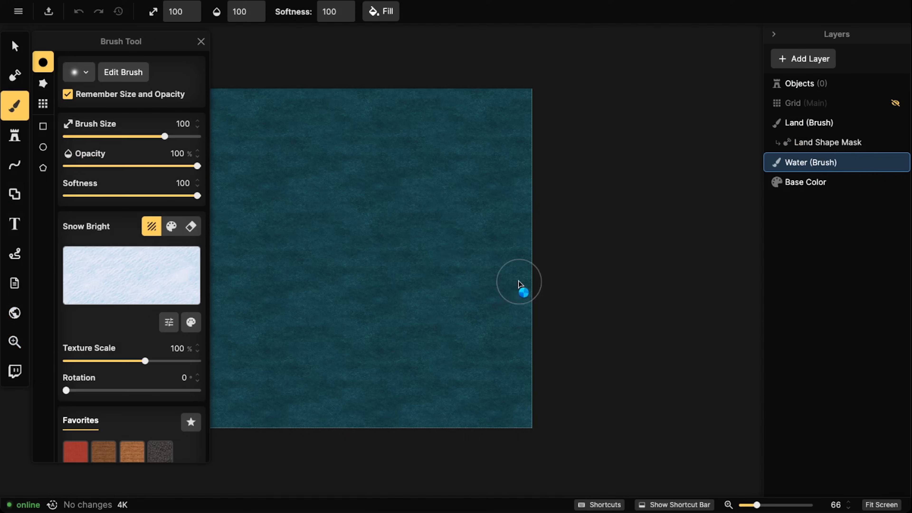
pyautogui.scroll(-4, 266, 211)
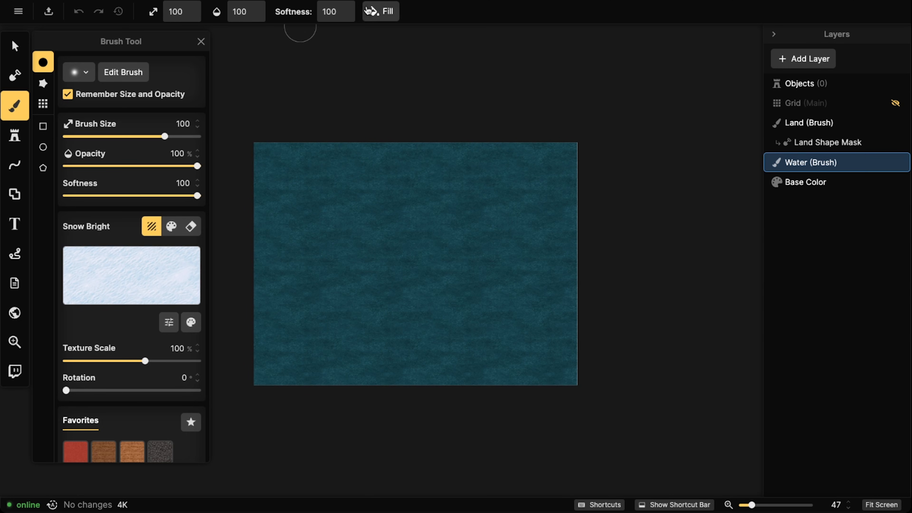
pyautogui.click(384, 12)
pyautogui.click(14, 46)
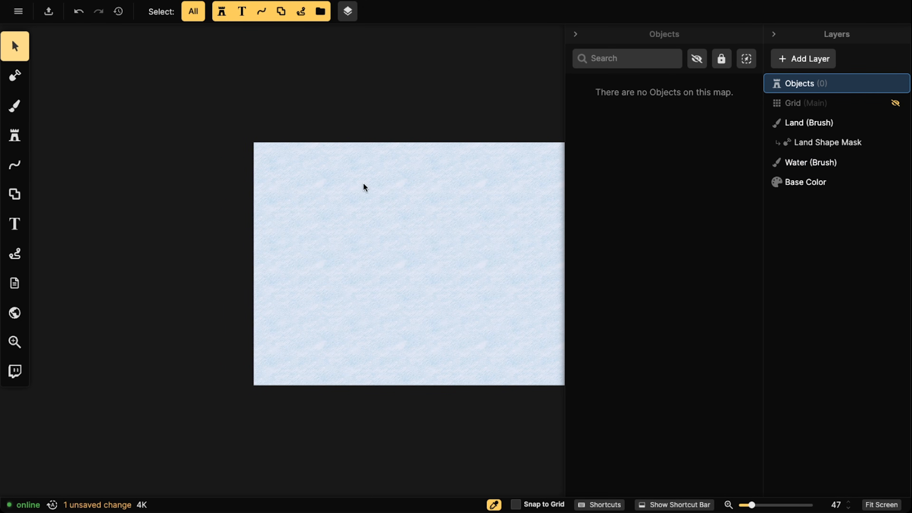
# Search the stamp catalog for "mountain" and choose the Large Grey Mountain stamp.
pyautogui.scroll(-1, 421, 255)
pyautogui.moveTo(427, 252); pyautogui.dragTo(342, 271)
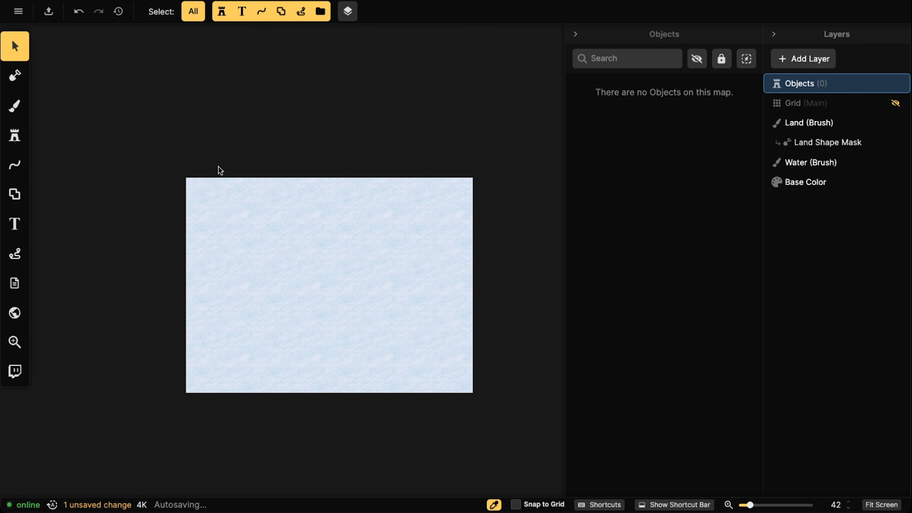
pyautogui.scroll(1, 253, 237)
pyautogui.scroll(3, 253, 238)
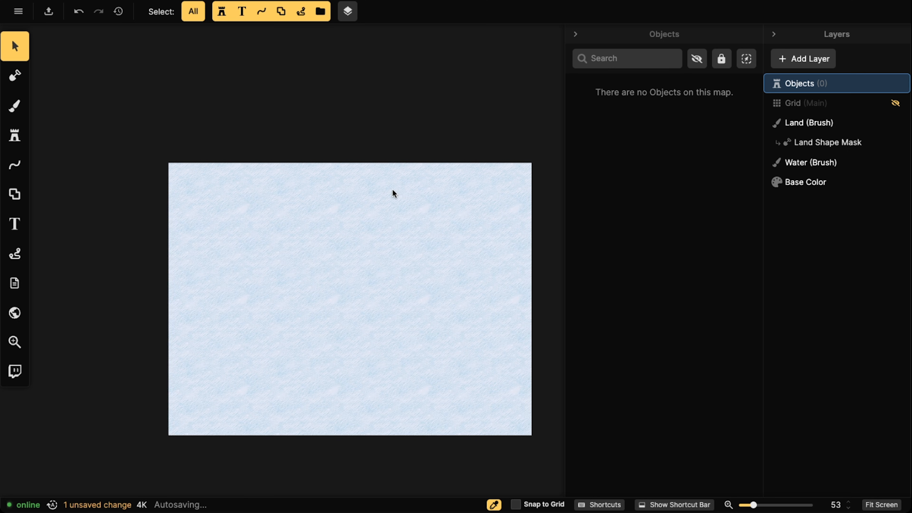
pyautogui.click(15, 136)
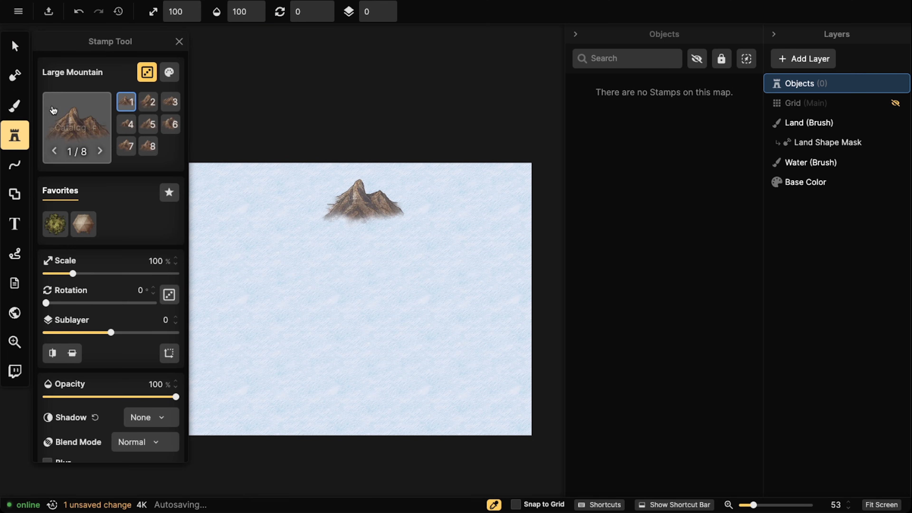
pyautogui.press('f')
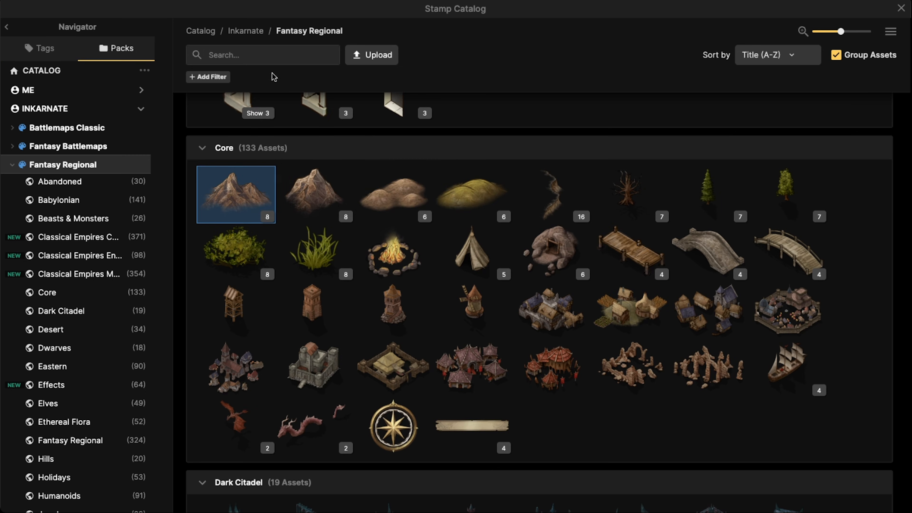
pyautogui.write('moun')
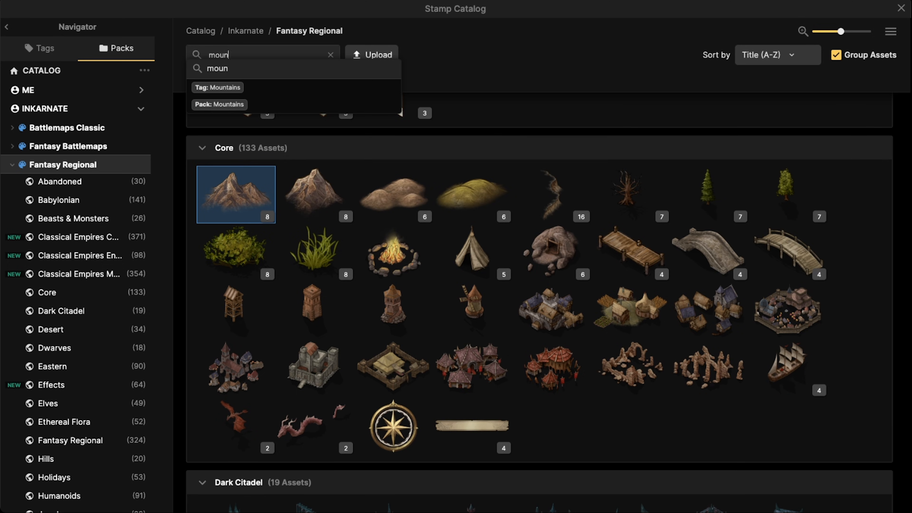
pyautogui.press('Return')
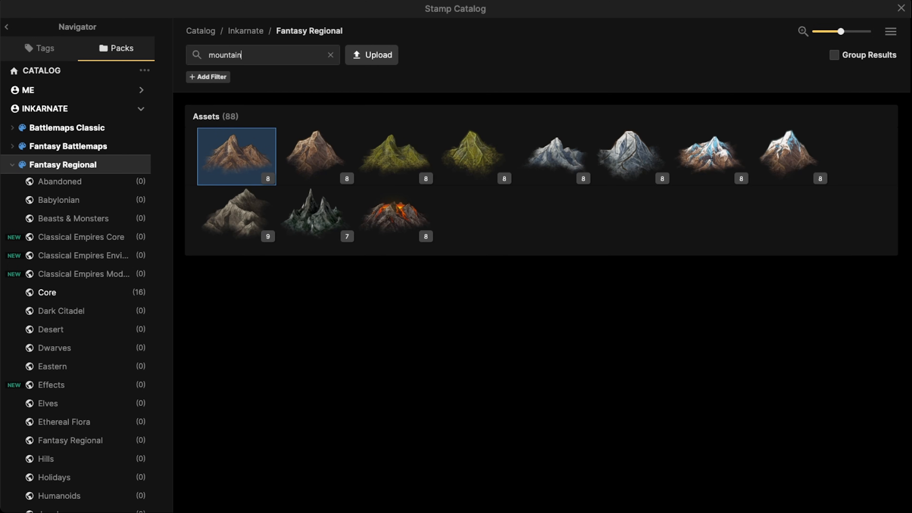
pyautogui.click(556, 155)
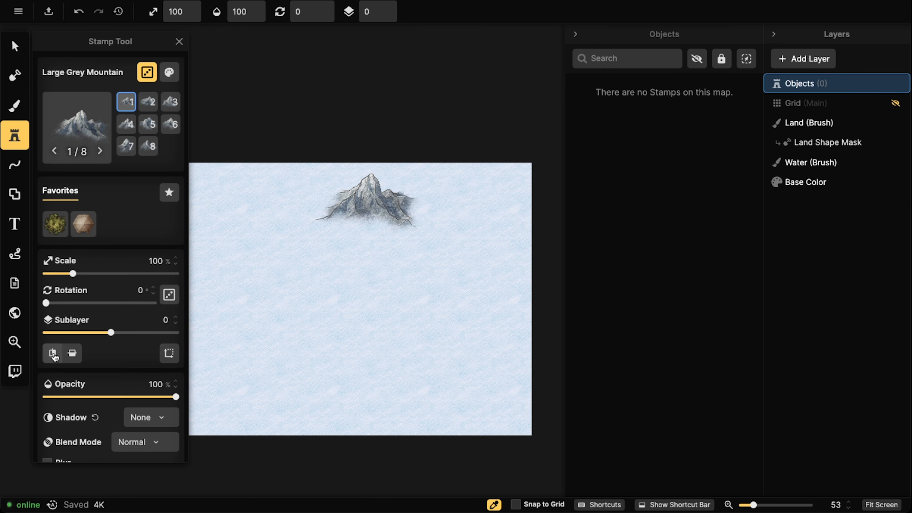
# Set the mountain stamp's width to 91% and height to 202%, and its blend mode to Luminosity.
pyautogui.click(169, 353)
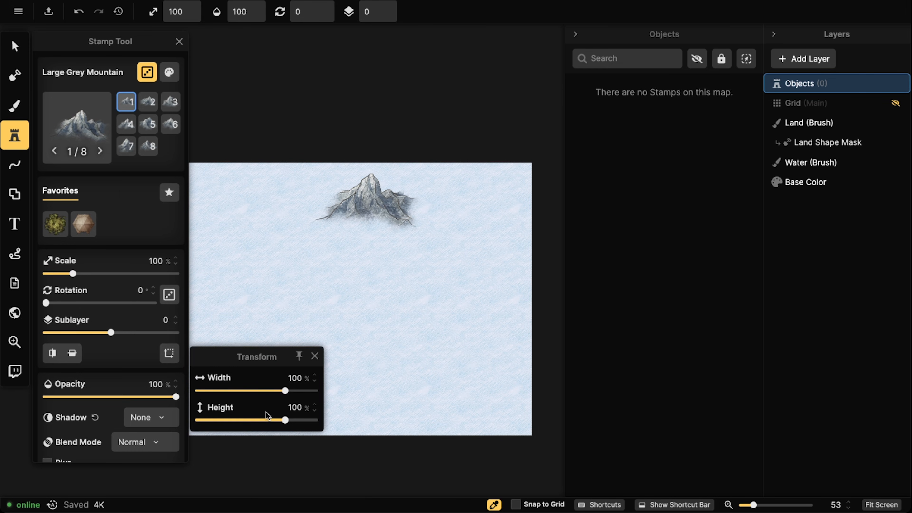
pyautogui.moveTo(286, 421); pyautogui.dragTo(283, 391)
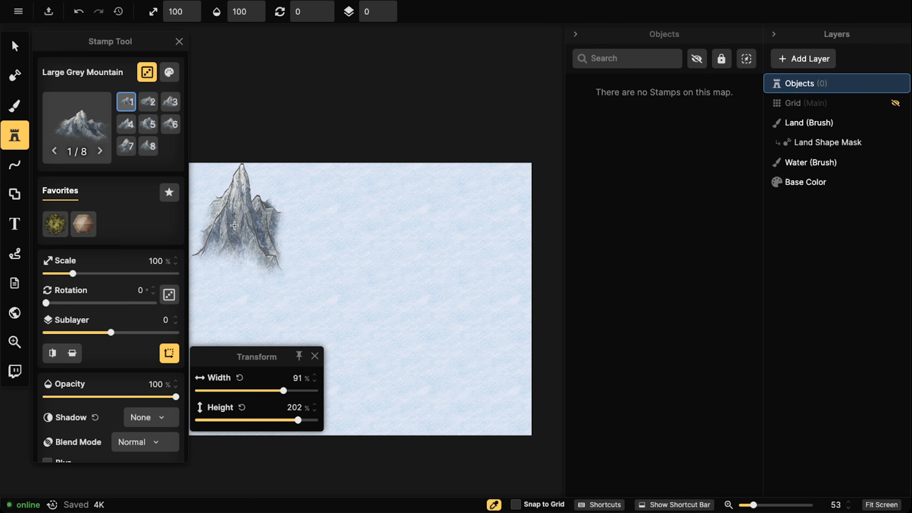
pyautogui.scroll(-3, 134, 350)
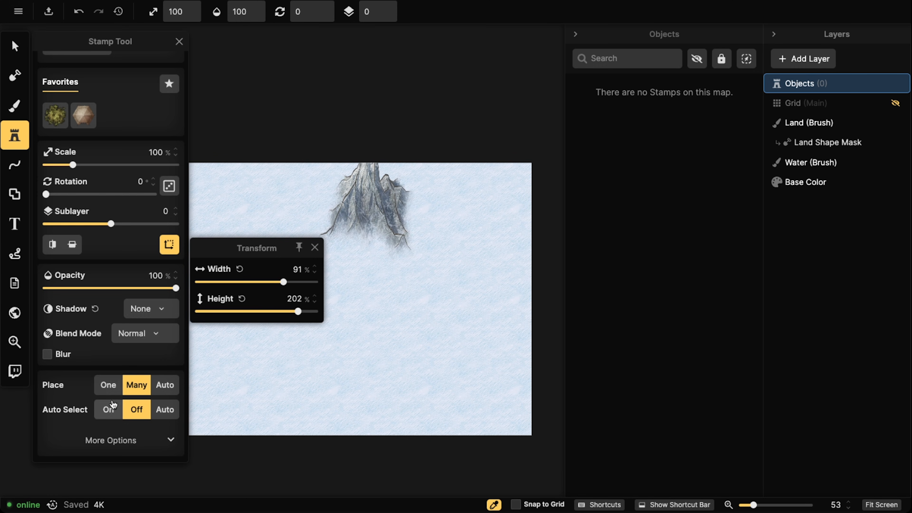
pyautogui.click(144, 334)
pyautogui.scroll(-3, 148, 305)
pyautogui.click(176, 312)
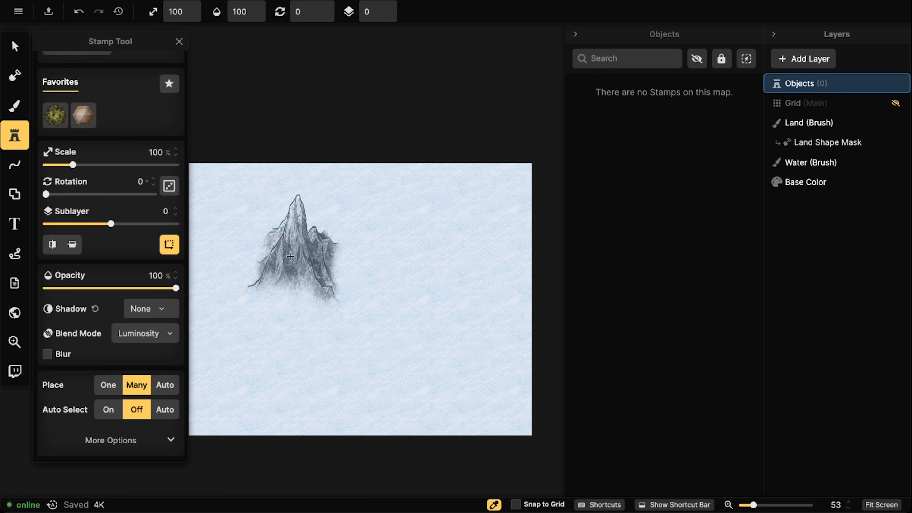
# Adjust the mountain stamp's color tweaks to 89% contrast and 123% brightness.
pyautogui.scroll(3, 164, 187)
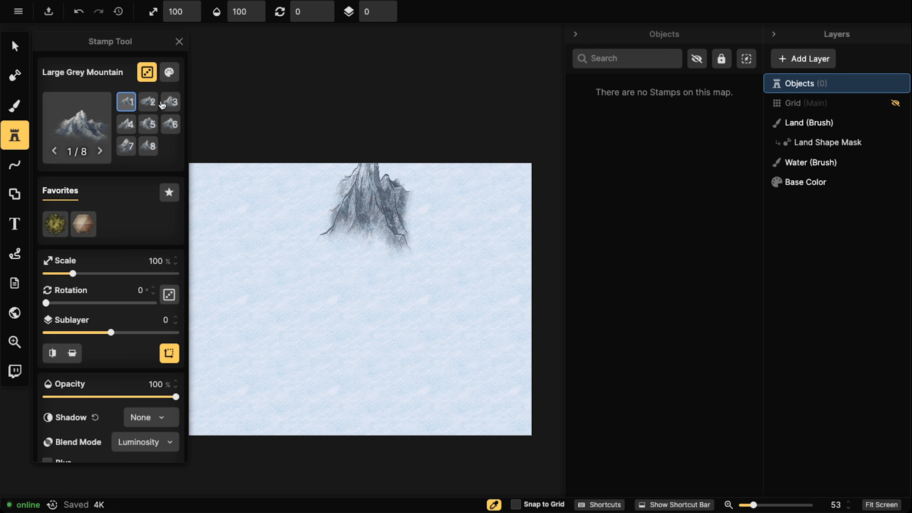
pyautogui.click(168, 74)
pyautogui.click(262, 168)
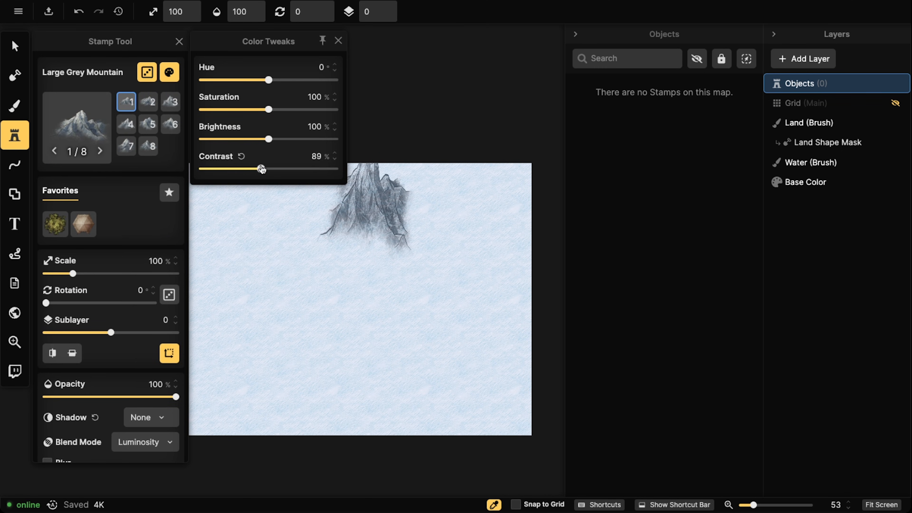
pyautogui.click(278, 139)
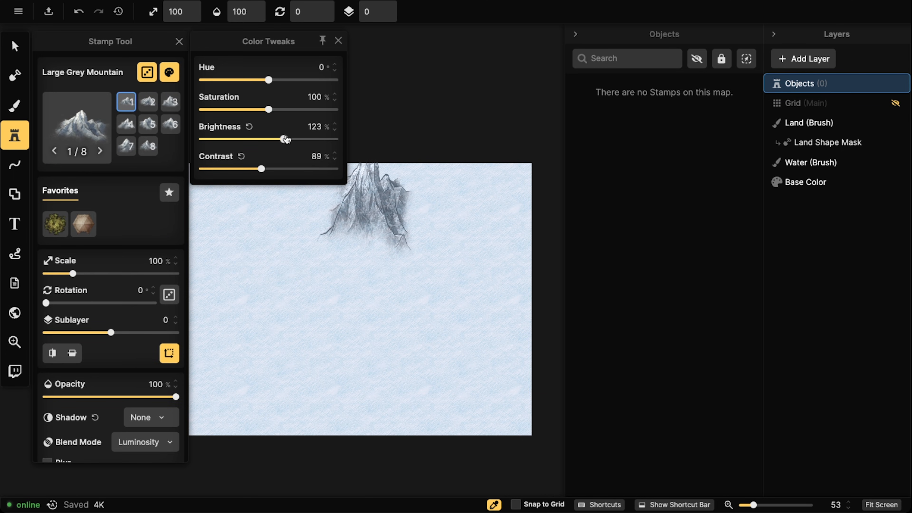
# Place the first three Large Grey Mountain stamps around the map's northwest corner.
pyautogui.moveTo(285, 139); pyautogui.dragTo(286, 140)
pyautogui.scroll(-2, 243, 208)
pyautogui.moveTo(243, 208); pyautogui.dragTo(316, 184)
pyautogui.click(268, 155)
pyautogui.click(246, 189)
pyautogui.click(309, 150)
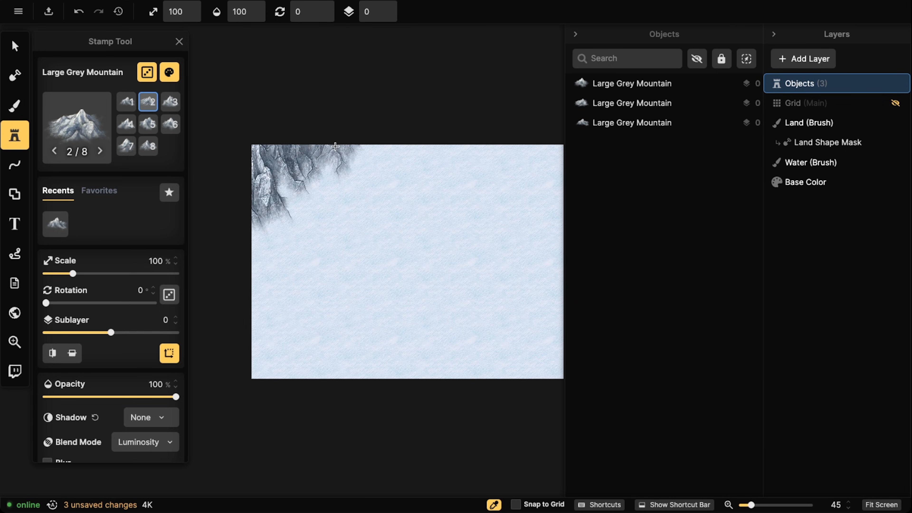
# Add more Large Grey Mountain stamps eastward along the northern edge and thicken the northwest range down the western edge.
pyautogui.click(336, 146)
pyautogui.click(365, 146)
pyautogui.click(400, 147)
pyautogui.click(377, 161)
pyautogui.click(299, 161)
pyautogui.click(291, 180)
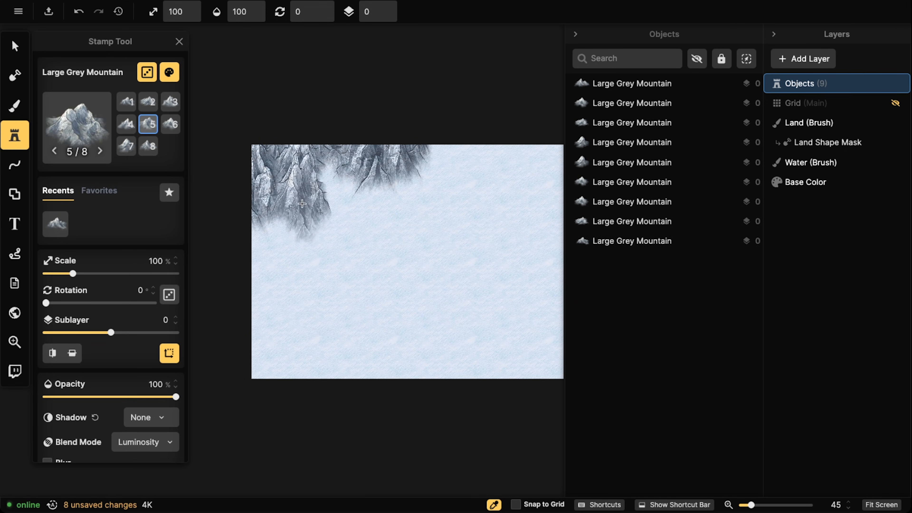
pyautogui.click(271, 230)
# Extend the northern range toward the northeast corner with more Large Grey Mountain stamps.
pyautogui.click(420, 150)
pyautogui.click(452, 140)
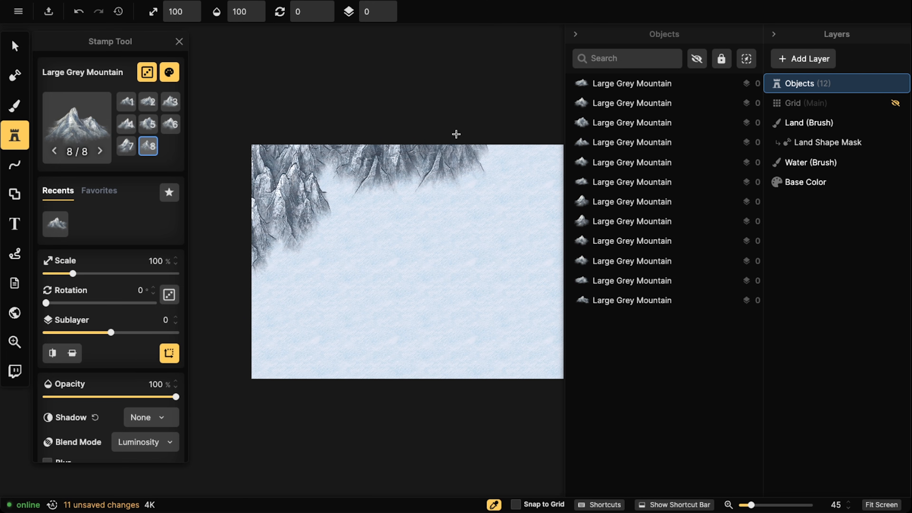
pyautogui.click(465, 153)
pyautogui.click(494, 167)
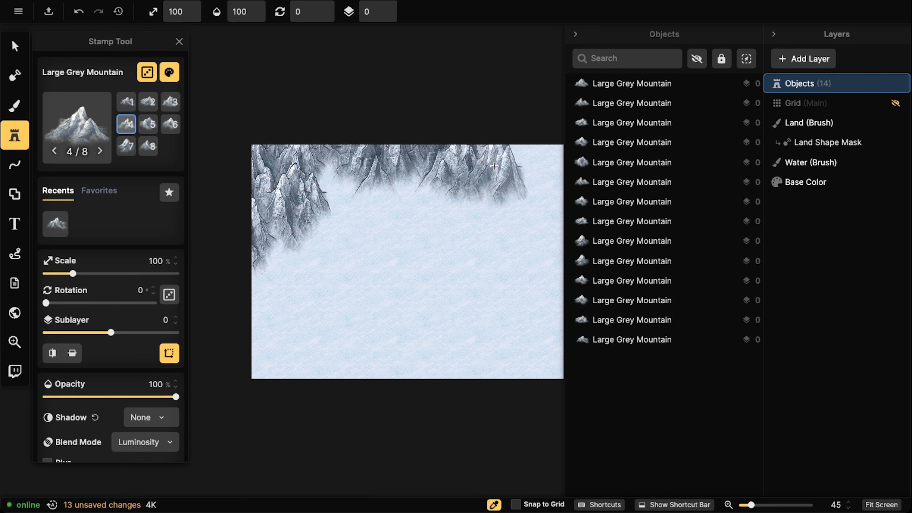
pyautogui.click(494, 167)
# Place three Large Grey Mountain stamps on the lower part of the map's western edge.
pyautogui.click(271, 292)
pyautogui.click(277, 296)
pyautogui.click(242, 302)
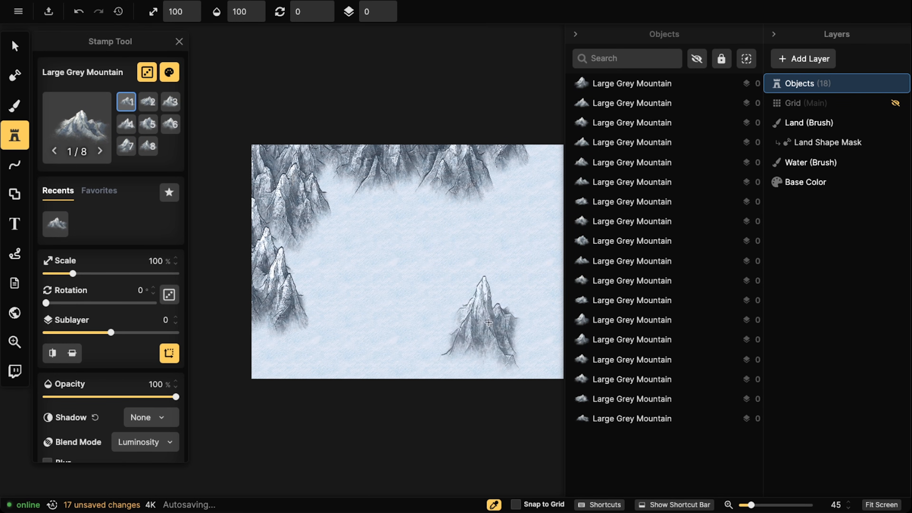
# Choose the Small Grey Mountain stamp from the catalog and set its blend mode to Luminosity.
pyautogui.click(69, 123)
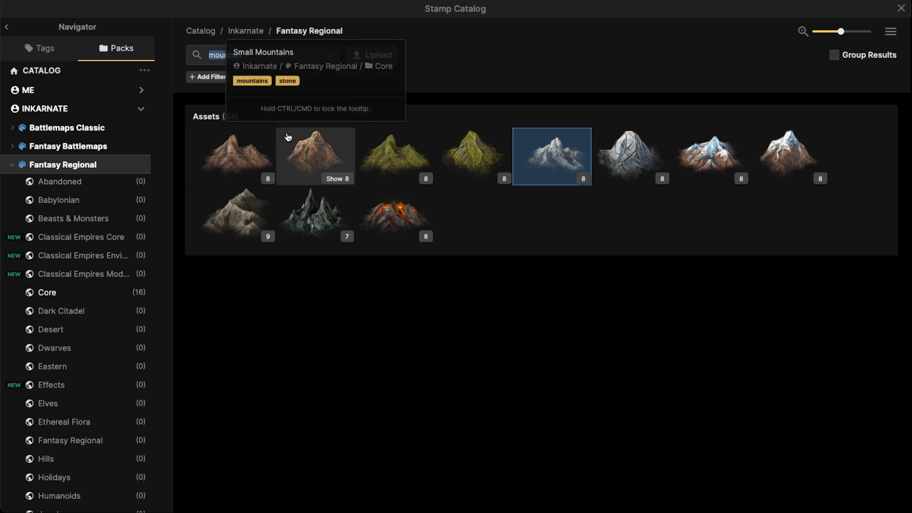
pyautogui.click(630, 154)
pyautogui.scroll(4, 285, 210)
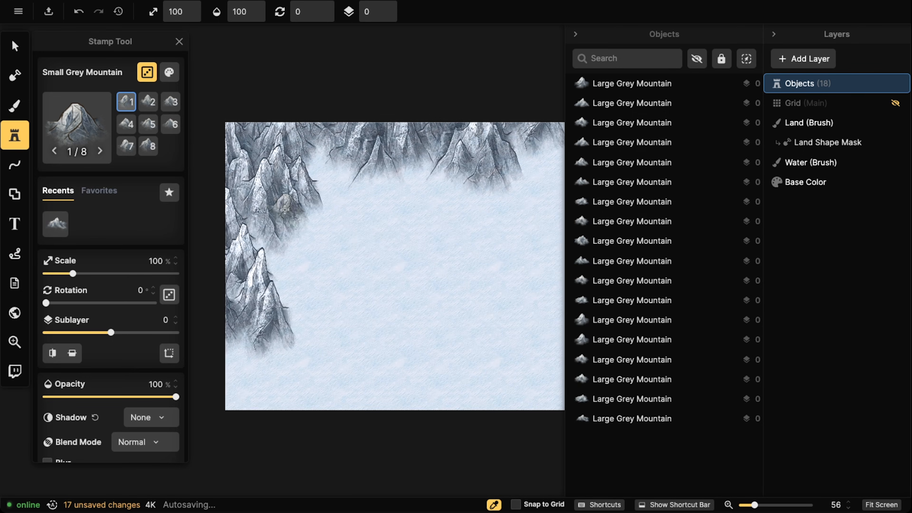
pyautogui.click(72, 122)
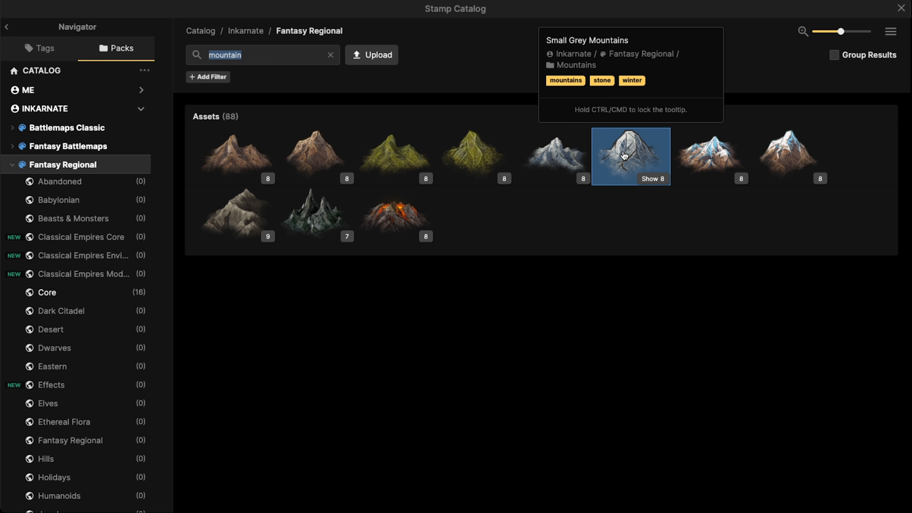
pyautogui.press('Escape')
pyautogui.scroll(-3, 150, 219)
pyautogui.click(147, 333)
pyautogui.scroll(-3, 142, 284)
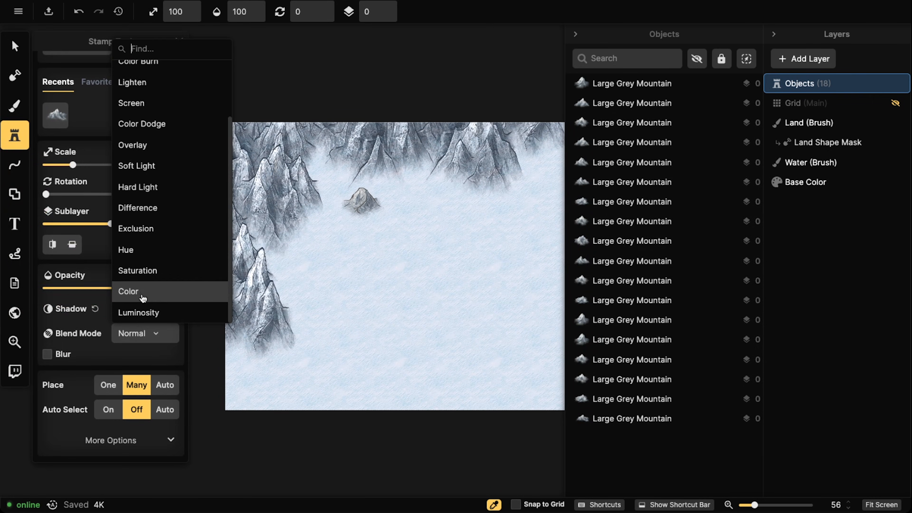
pyautogui.click(133, 310)
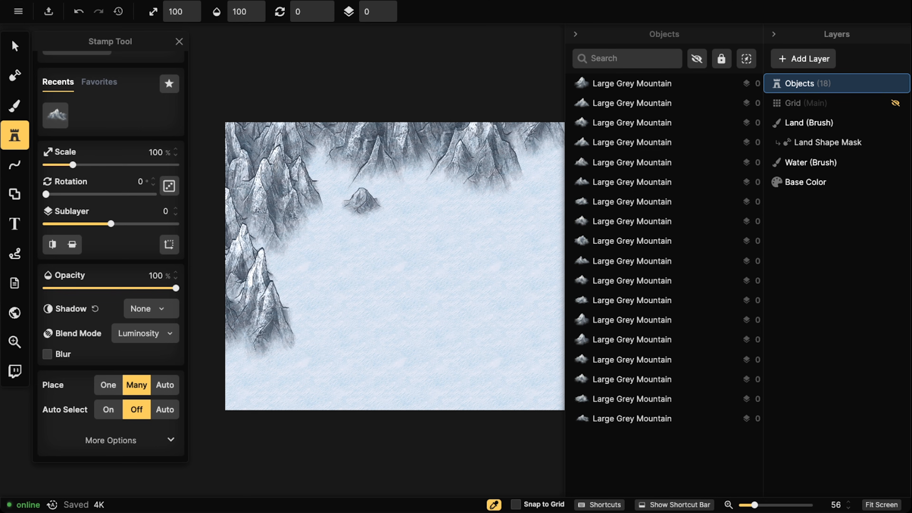
# Adjust the small mountain stamp's color tweaks to 58% contrast and 130% brightness.
pyautogui.scroll(3, 176, 124)
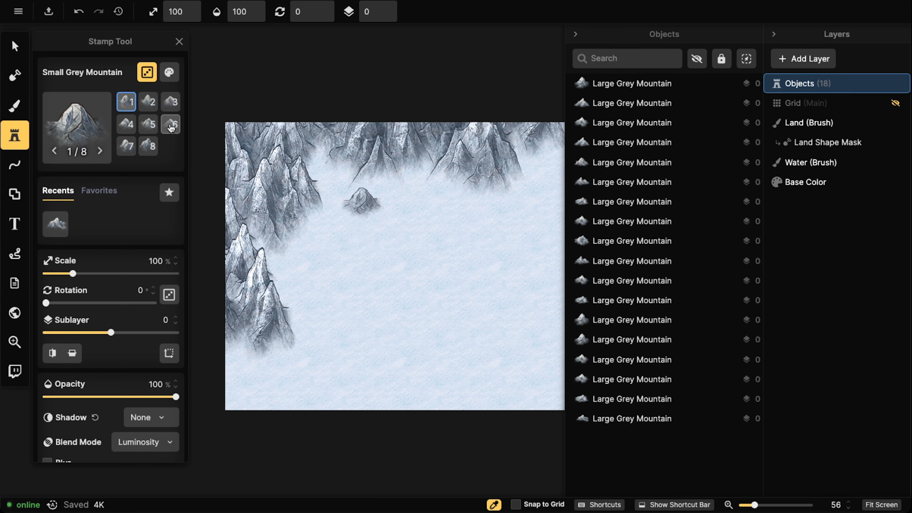
pyautogui.click(168, 73)
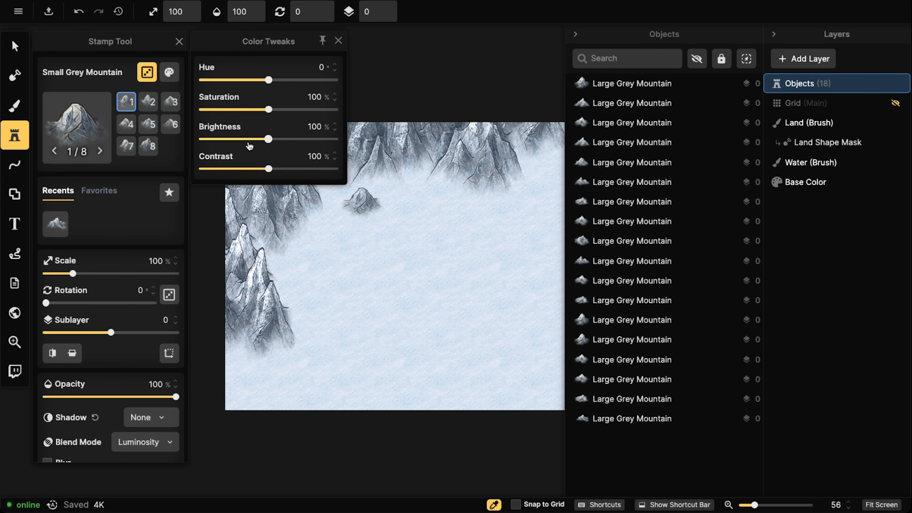
pyautogui.click(283, 140)
pyautogui.click(241, 169)
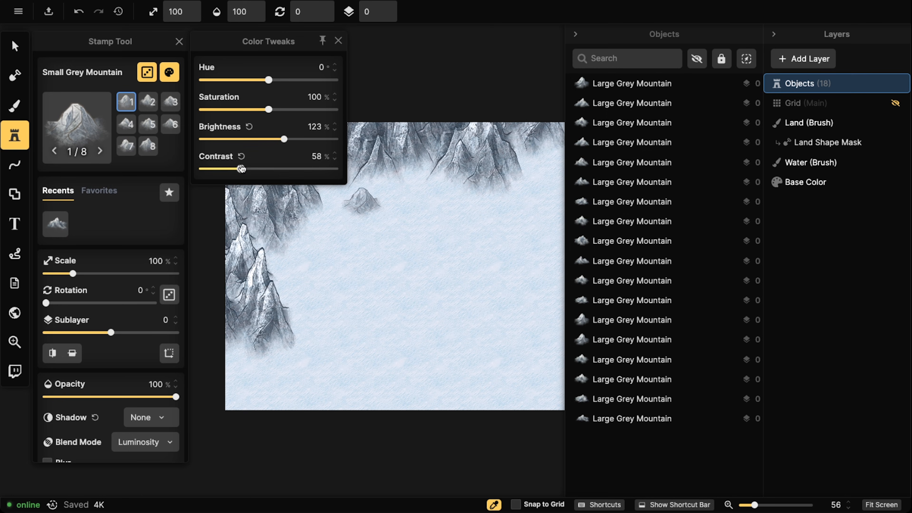
pyautogui.click(287, 140)
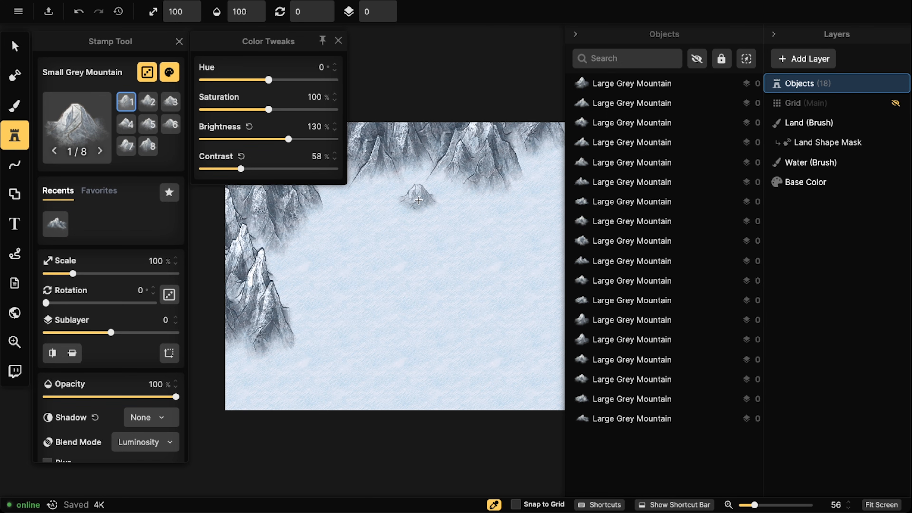
# Place five Small Grey Mountain stamps at 100% scale as foothills along the northern range and toward the northeast corner.
pyautogui.click(416, 183)
pyautogui.click(416, 182)
pyautogui.click(490, 200)
pyautogui.moveTo(547, 160); pyautogui.dragTo(398, 262)
pyautogui.click(417, 246)
pyautogui.click(434, 228)
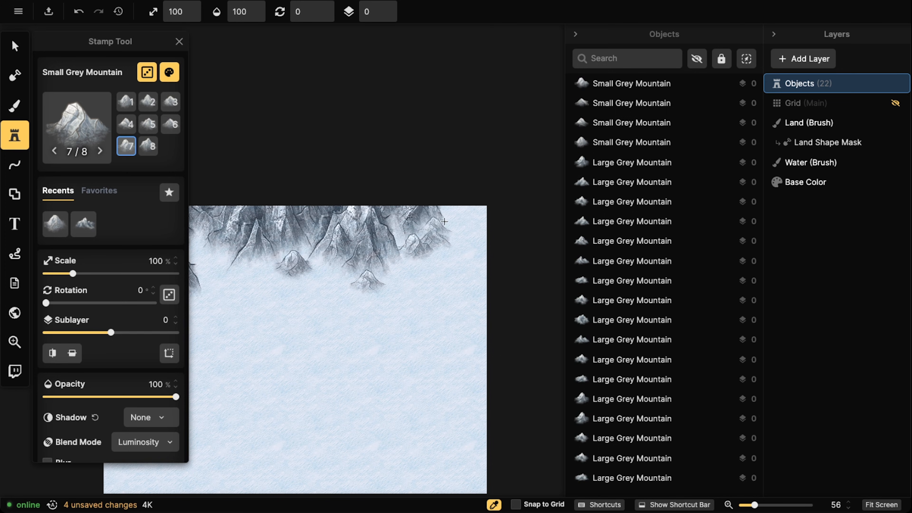
pyautogui.click(459, 209)
# Place three Small Grey Mountain stamps at 140% scale along the inner side of the northwest and western ranges.
pyautogui.moveTo(217, 314); pyautogui.dragTo(433, 265)
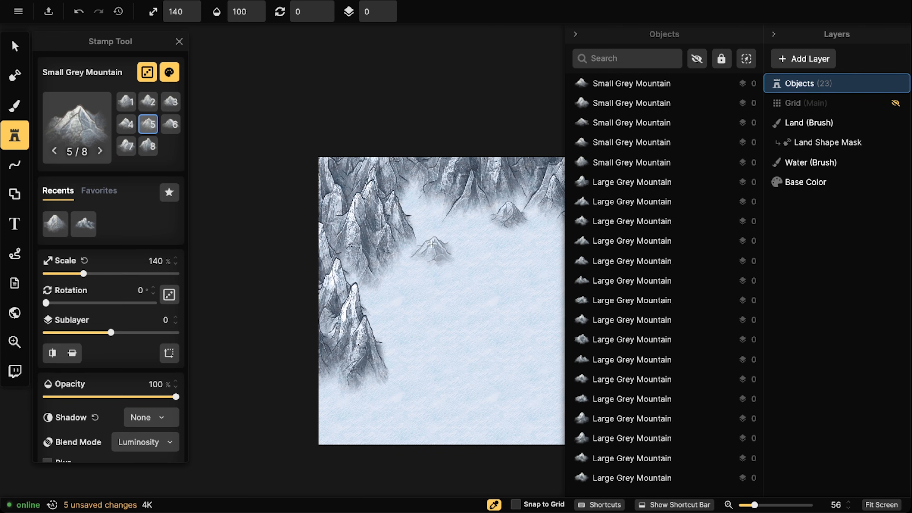
pyautogui.click(413, 191)
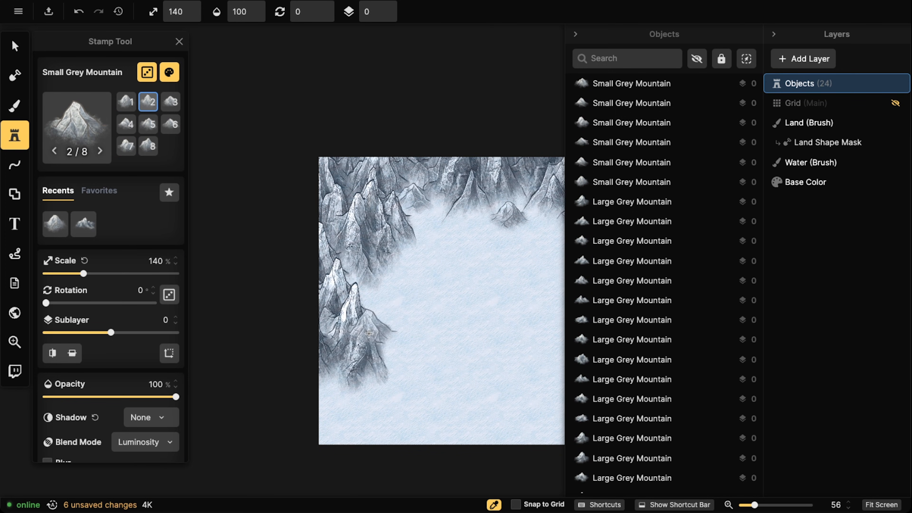
pyautogui.click(369, 333)
pyautogui.click(407, 360)
# Place three smaller mountain stamps at the southern foot of the western range, reducing the scale to 50%.
pyautogui.scroll(-1, 357, 396)
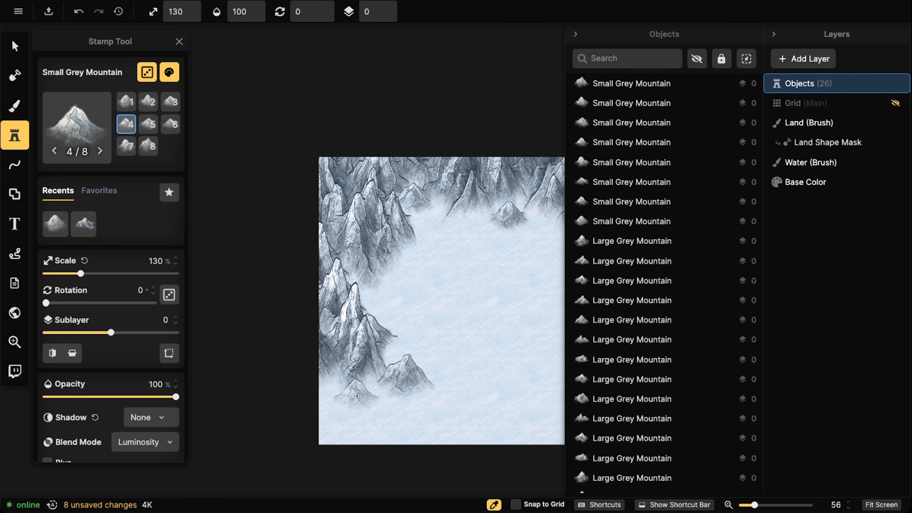
pyautogui.click(360, 393)
pyautogui.click(329, 388)
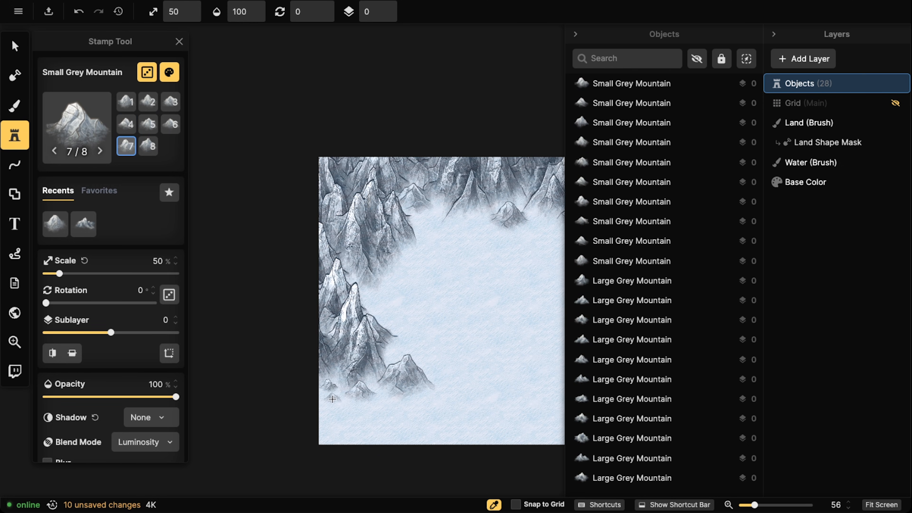
pyautogui.click(333, 402)
# Scatter small mountain stamps at 50% scale along the foot of the northern range and in the northeast corner.
pyautogui.moveTo(468, 247); pyautogui.dragTo(333, 274)
pyautogui.click(292, 243)
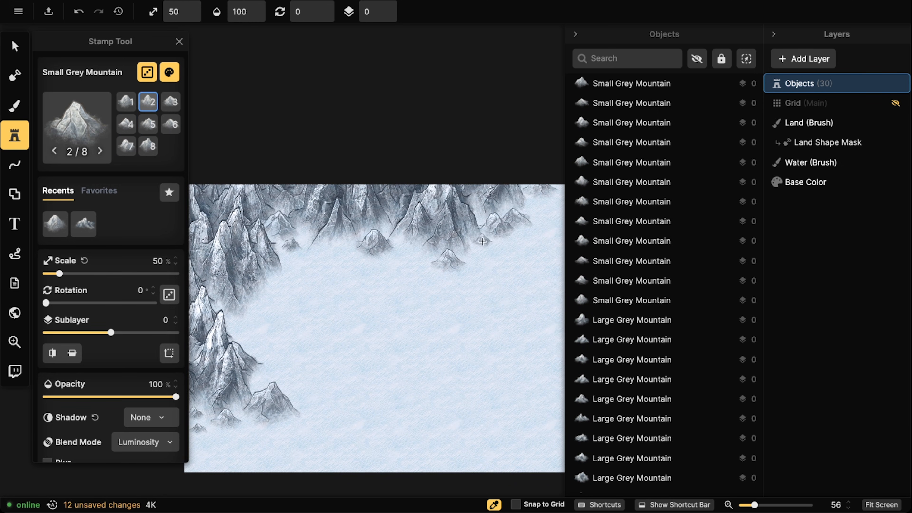
pyautogui.click(498, 247)
pyautogui.click(536, 202)
# Switch to the Select tool and move the 50% mountain from the southwest into the gap beside the western range.
pyautogui.scroll(-4, 387, 165)
pyautogui.moveTo(374, 209); pyautogui.dragTo(413, 141)
pyautogui.press('v')
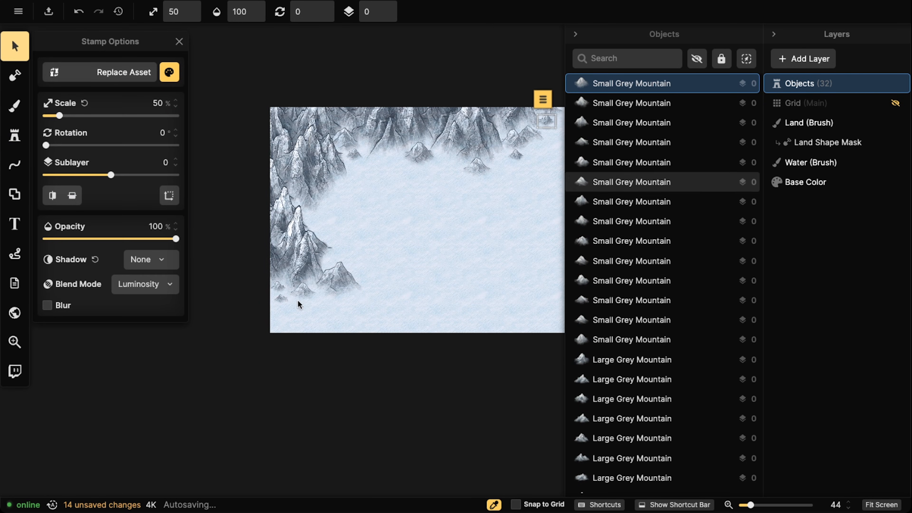
pyautogui.click(281, 299)
pyautogui.hotkey('ctrl', 'z')
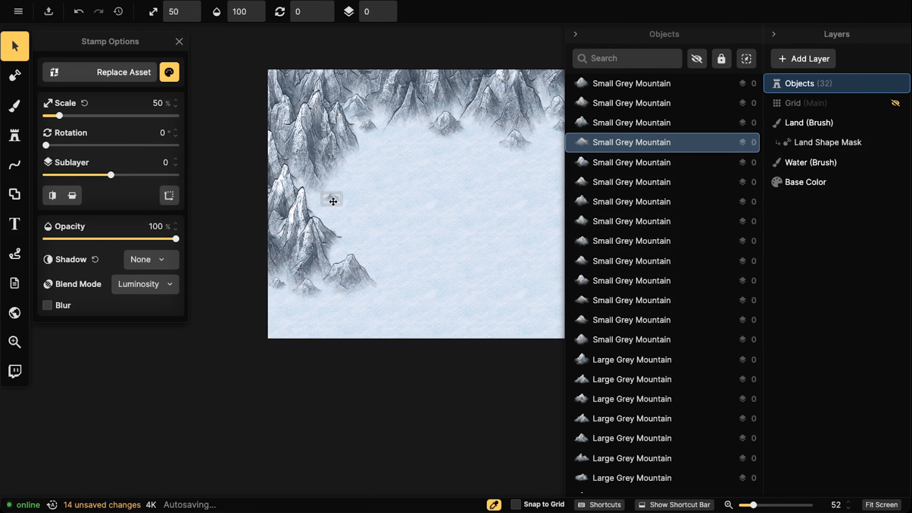
pyautogui.moveTo(495, 162); pyautogui.dragTo(336, 283)
pyautogui.moveTo(286, 241); pyautogui.dragTo(323, 250)
# Paste a copy of the 50% mountain below the northern foothills and shift it eastward together with its two neighbouring small mountains.
pyautogui.click(402, 251)
pyautogui.press('super+v')
pyautogui.moveTo(299, 252); pyautogui.dragTo(377, 203)
pyautogui.scroll(-2, 273, 256)
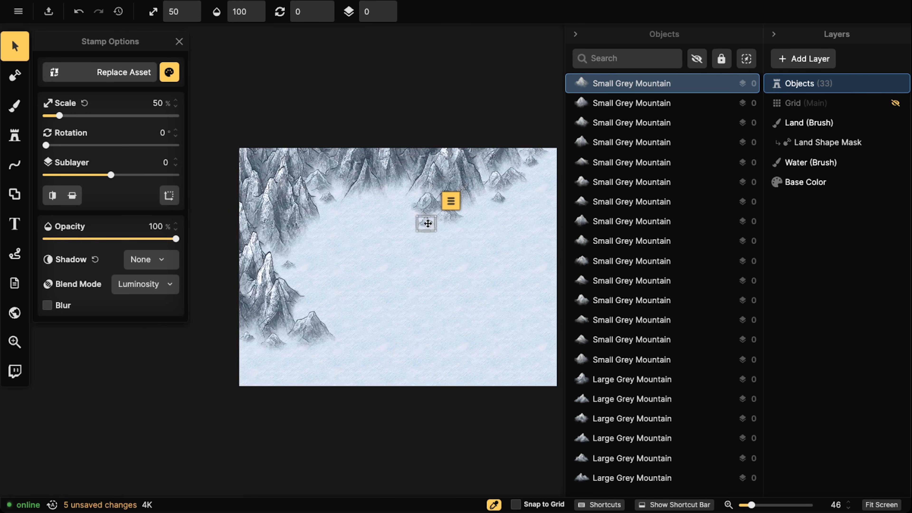
pyautogui.keyDown('shift'); pyautogui.click(430, 206); pyautogui.keyUp('shift')
pyautogui.keyDown('shift'); pyautogui.click(454, 215); pyautogui.keyUp('shift')
pyautogui.moveTo(452, 214); pyautogui.dragTo(480, 216)
# Nudge the small mountains beside the western range slightly closer to it.
pyautogui.click(413, 266)
pyautogui.moveTo(313, 330); pyautogui.dragTo(308, 327)
pyautogui.click(319, 250)
pyautogui.scroll(-2, 334, 232)
pyautogui.click(327, 205)
pyautogui.click(291, 263)
pyautogui.moveTo(291, 263); pyautogui.dragTo(290, 261)
pyautogui.click(323, 228)
pyautogui.scroll(-3, 326, 180)
# Nudge the small mountain in the northeast corner inward, and reposition the 90% mountain at the foot of the western range.
pyautogui.click(451, 160)
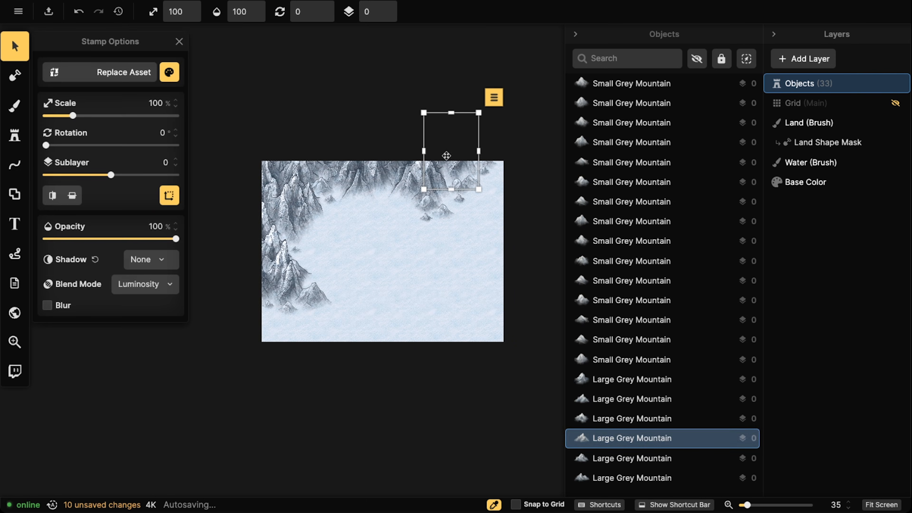
pyautogui.click(484, 173)
pyautogui.moveTo(484, 172); pyautogui.dragTo(491, 179)
pyautogui.click(513, 161)
pyautogui.scroll(-2, 329, 206)
pyautogui.click(294, 295)
pyautogui.moveTo(294, 294); pyautogui.dragTo(295, 296)
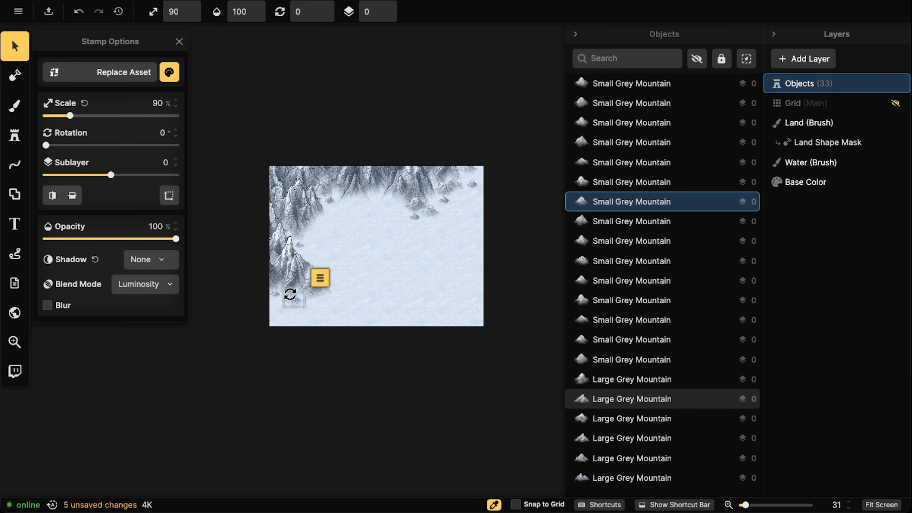
pyautogui.click(293, 286)
pyautogui.scroll(-2, 295, 284)
pyautogui.scroll(4, 345, 198)
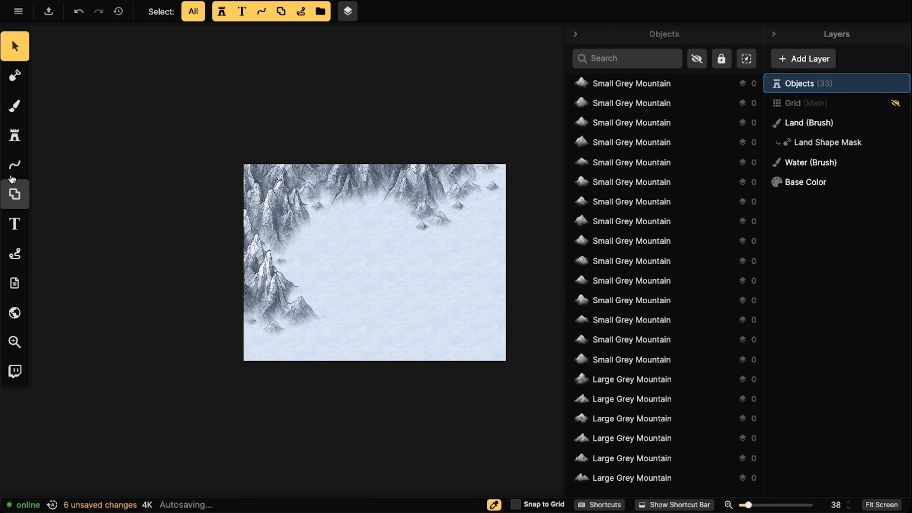
# Search the stamp catalog for "cliffs" and choose the Cliff stamp.
pyautogui.click(14, 135)
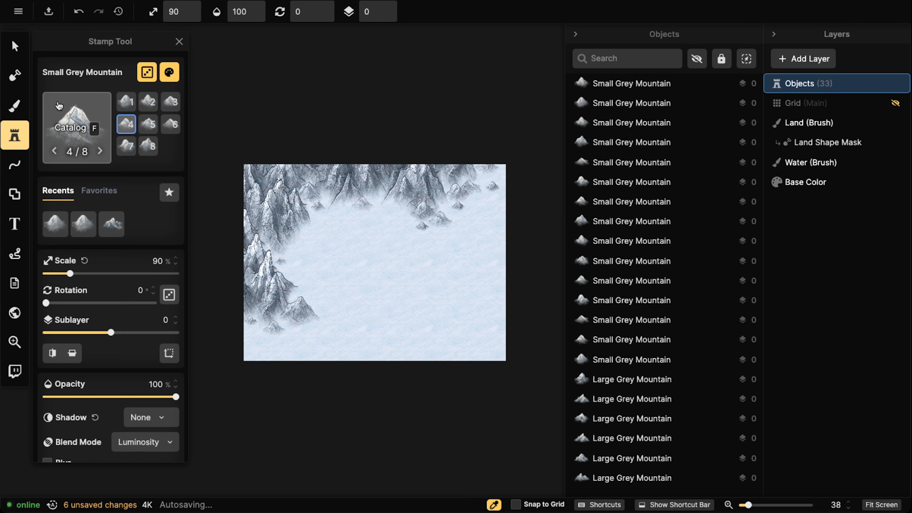
pyautogui.click(65, 119)
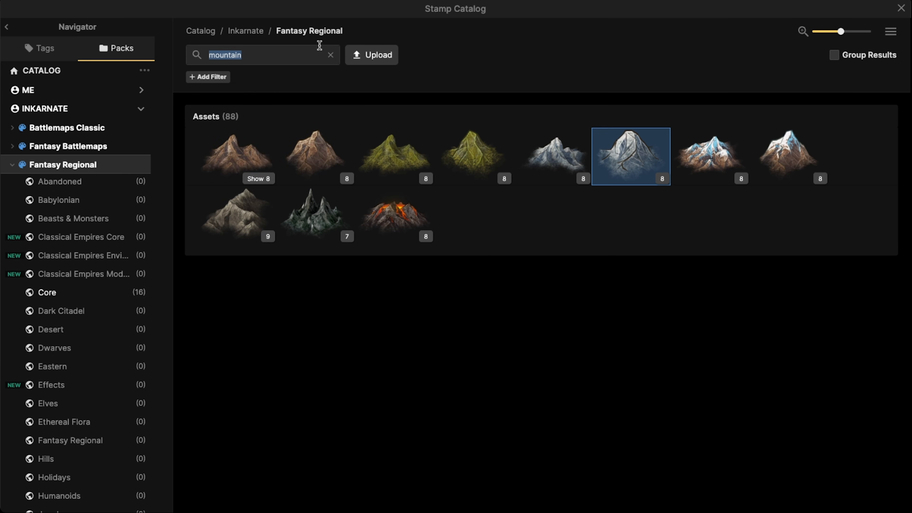
pyautogui.click(331, 55)
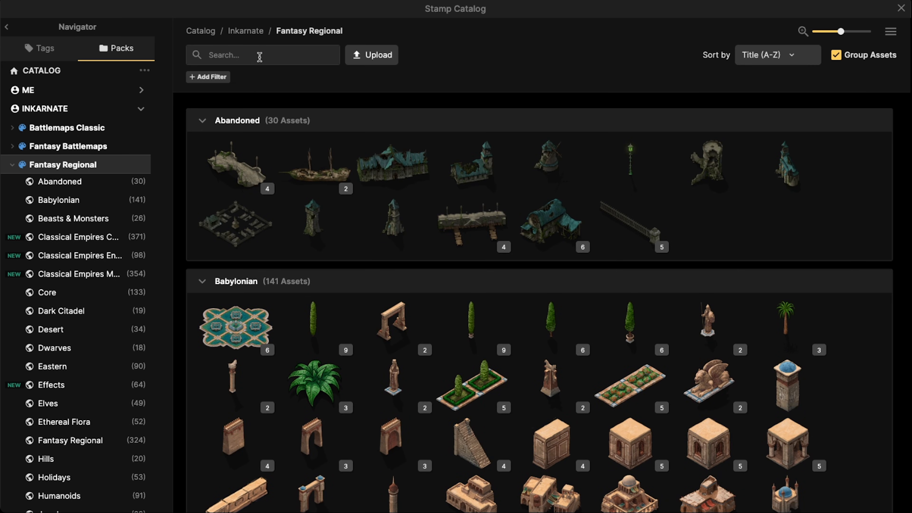
pyautogui.write('cliffs')
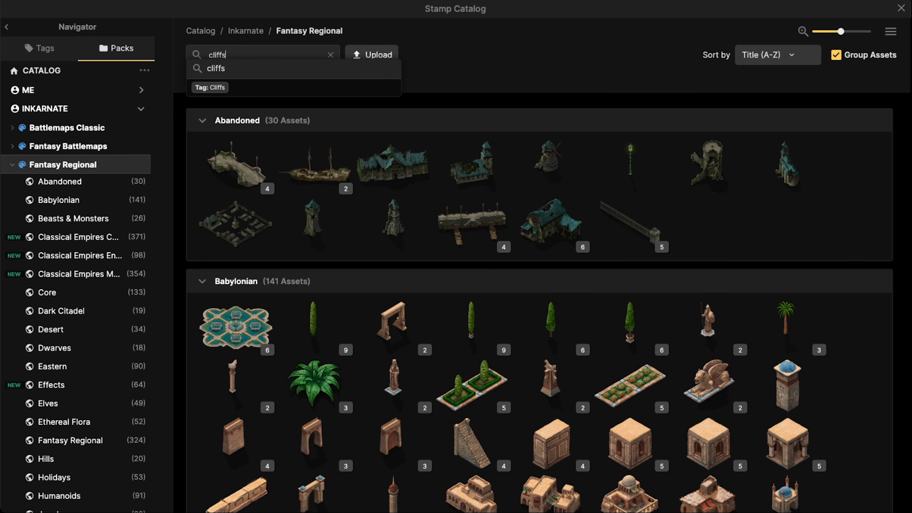
pyautogui.press('Return')
pyautogui.click(393, 158)
# Set the Cliff stamp's blend mode to Luminosity and its color tweaks to 118% brightness and 69% contrast.
pyautogui.scroll(5, 360, 234)
pyautogui.scroll(-3, 106, 354)
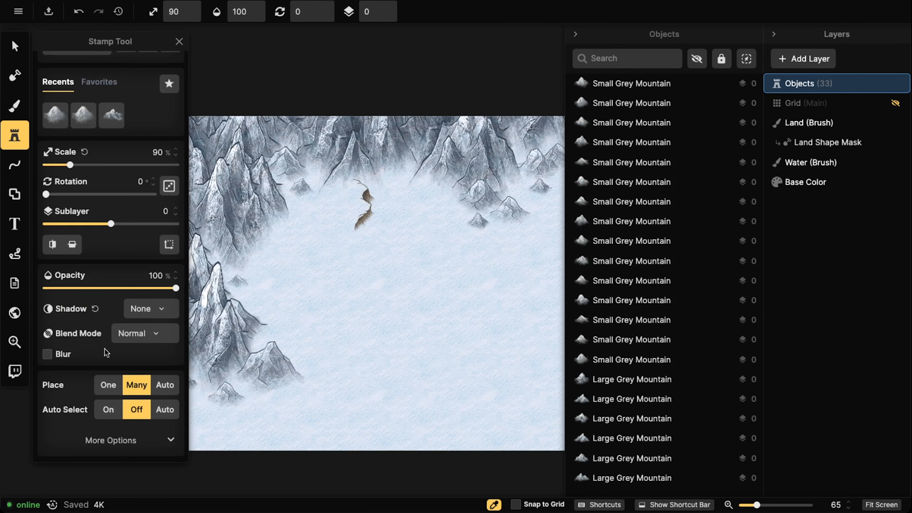
pyautogui.click(137, 326)
pyautogui.scroll(-2, 138, 319)
pyautogui.click(140, 313)
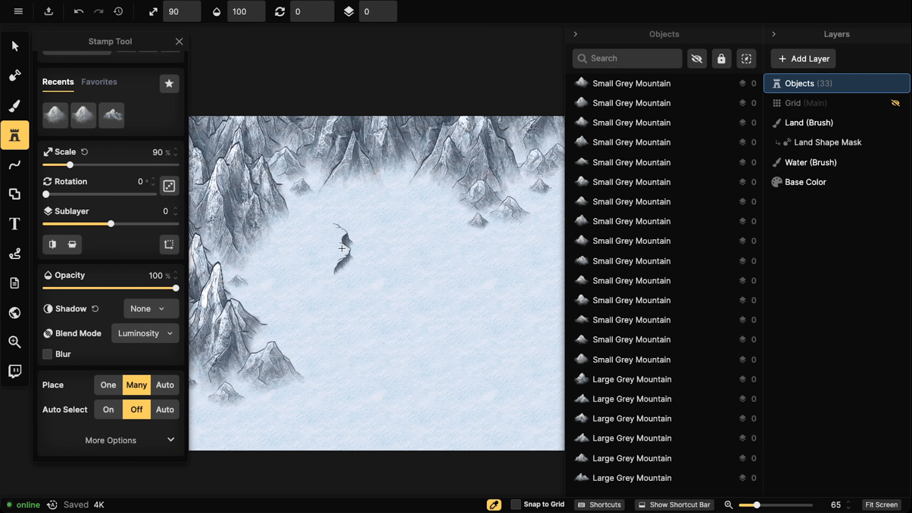
pyautogui.scroll(3, 156, 201)
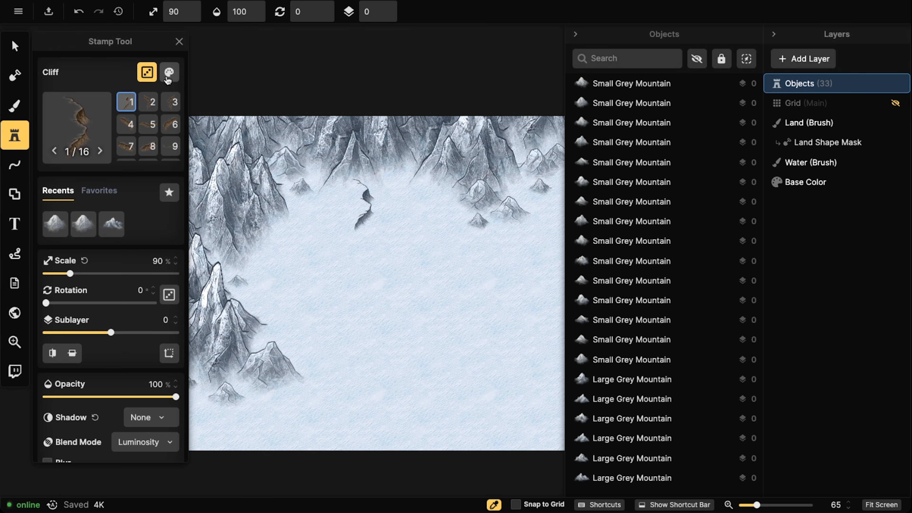
pyautogui.click(169, 73)
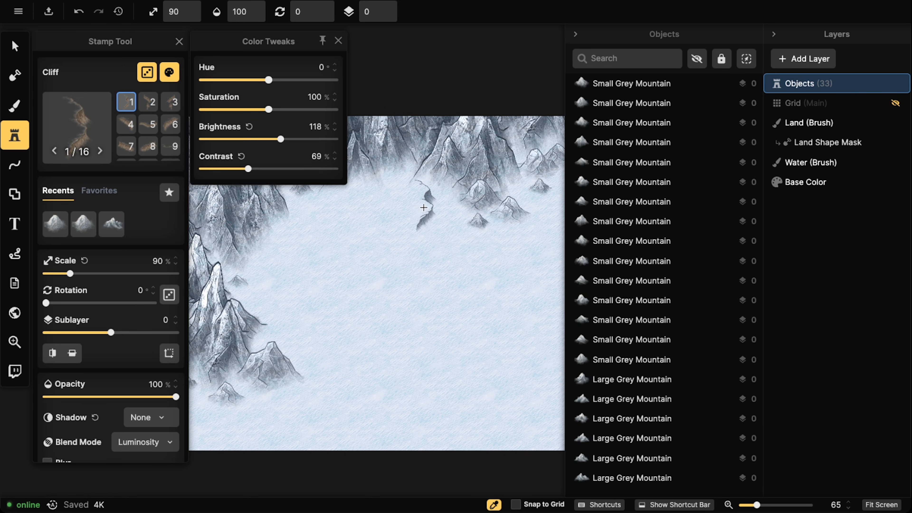
pyautogui.click(424, 207)
# Cycle through the Cliff stamp's variants to variant 15 of 16.
pyautogui.press('Left')
pyautogui.press('Left')
pyautogui.press('Left')
pyautogui.press('Right')
pyautogui.press('Right')
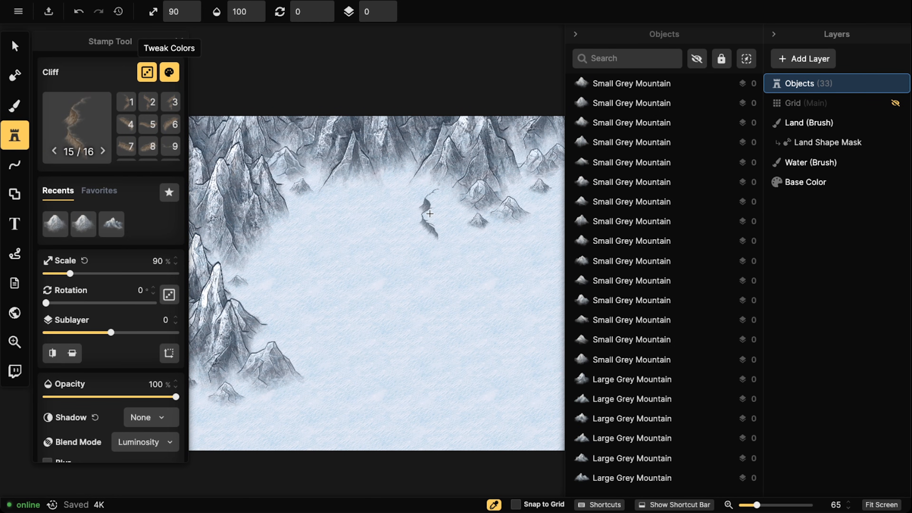
# Place Cliff variant 15 rotated to 345° below the northern range's eastern peaks, and extend it eastward with variant 7 at the same rotation.
pyautogui.press('Left')
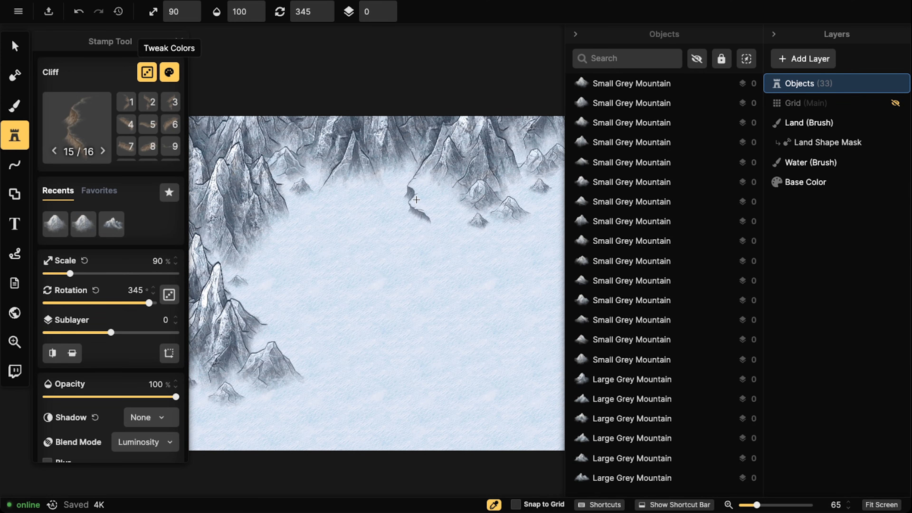
pyautogui.click(417, 201)
pyautogui.press('Left')
pyautogui.press('Left')
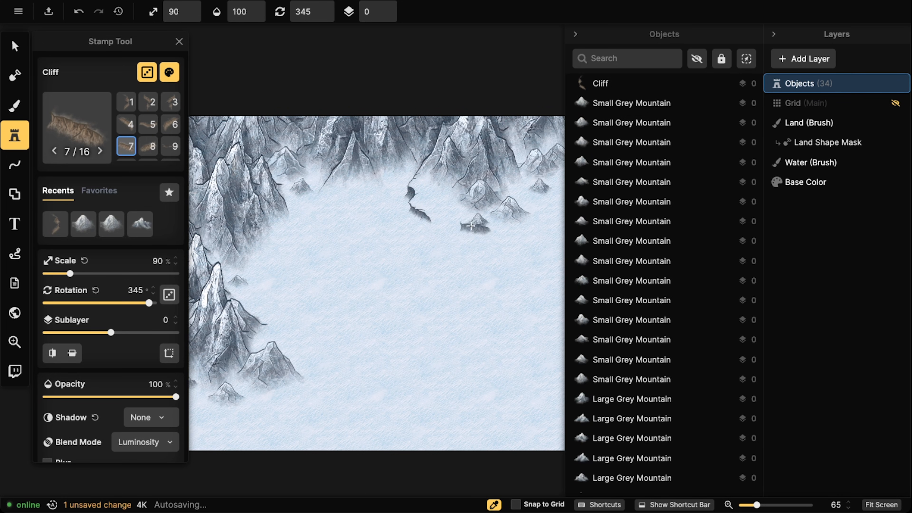
pyautogui.click(438, 218)
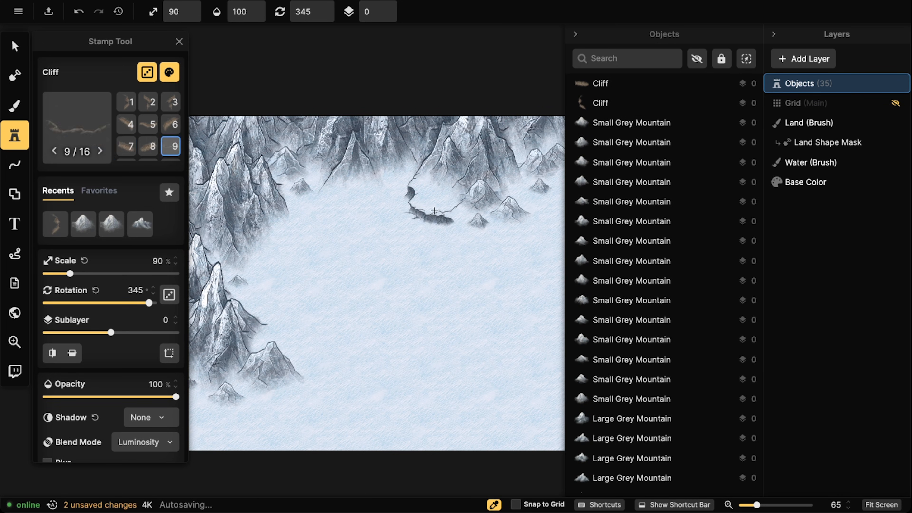
# Select both placed cliffs and set their color tweak brightness to 152%.
pyautogui.press('Left')
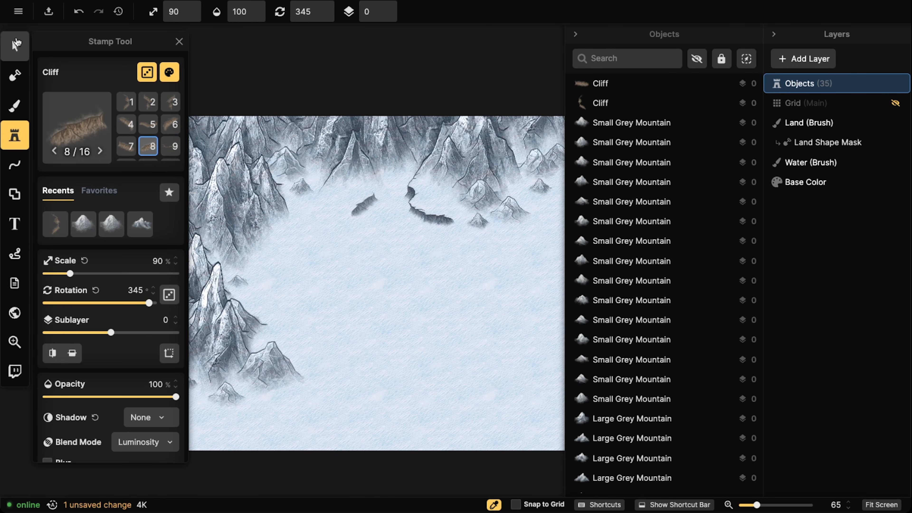
pyautogui.click(15, 45)
pyautogui.keyDown('shift'); pyautogui.click(395, 206); pyautogui.keyUp('shift')
pyautogui.click(169, 72)
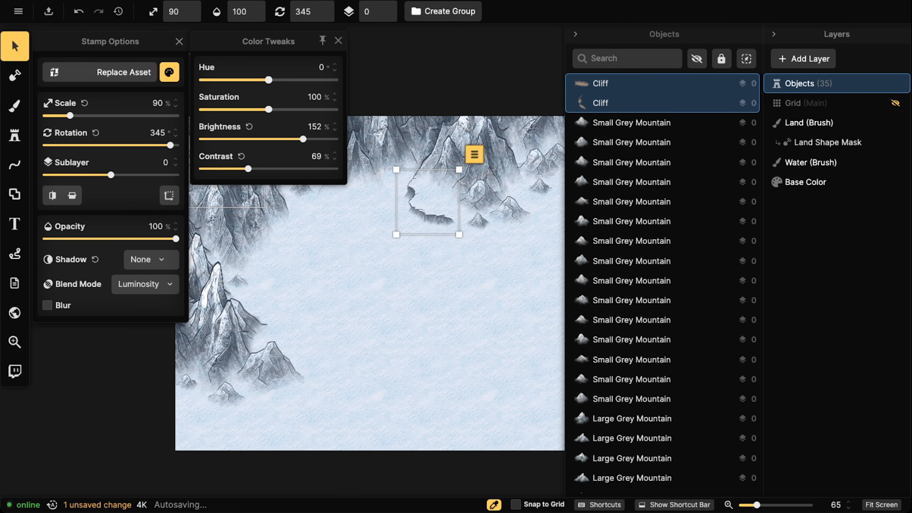
pyautogui.click(15, 195)
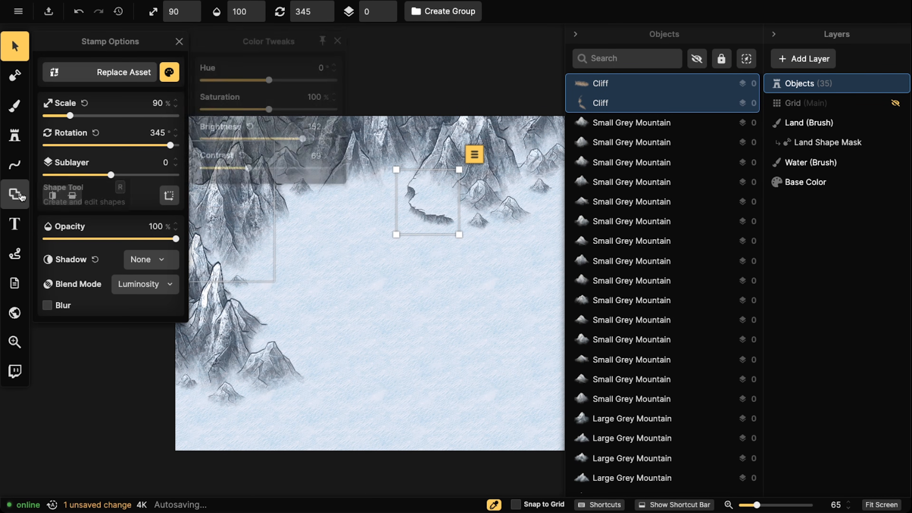
# Place Cliff variant 3 rotated to 15° along the eastern edge of the western mountain range.
pyautogui.click(14, 148)
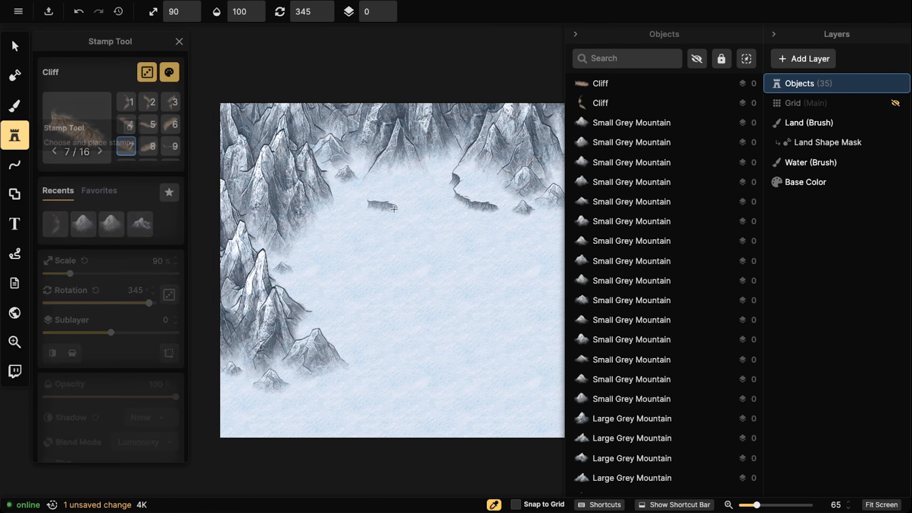
pyautogui.press('Right')
pyautogui.press('.')
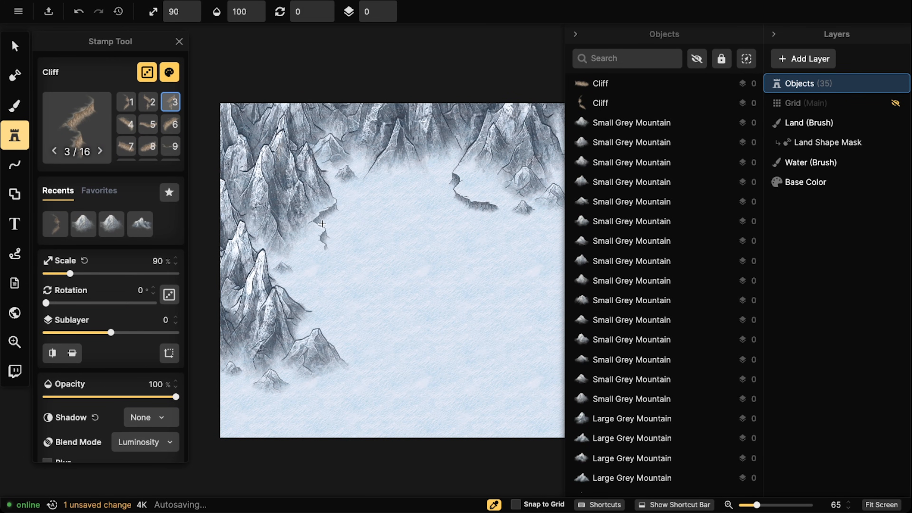
pyautogui.click(316, 223)
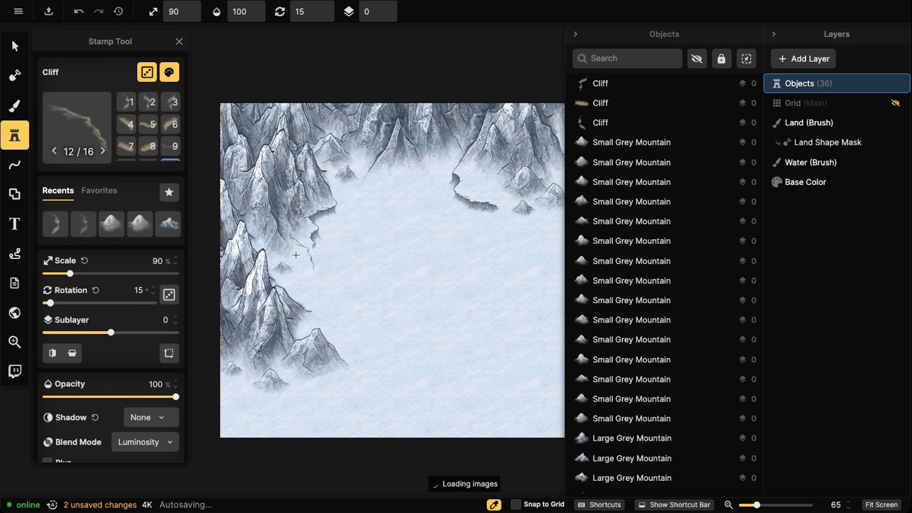
# Place Cliff variant 1 at 15° rotation farther south along the western range, beside the small mountain.
pyautogui.press('Left')
pyautogui.press('Left')
pyautogui.press('Left')
pyautogui.press('Left')
pyautogui.press('Left')
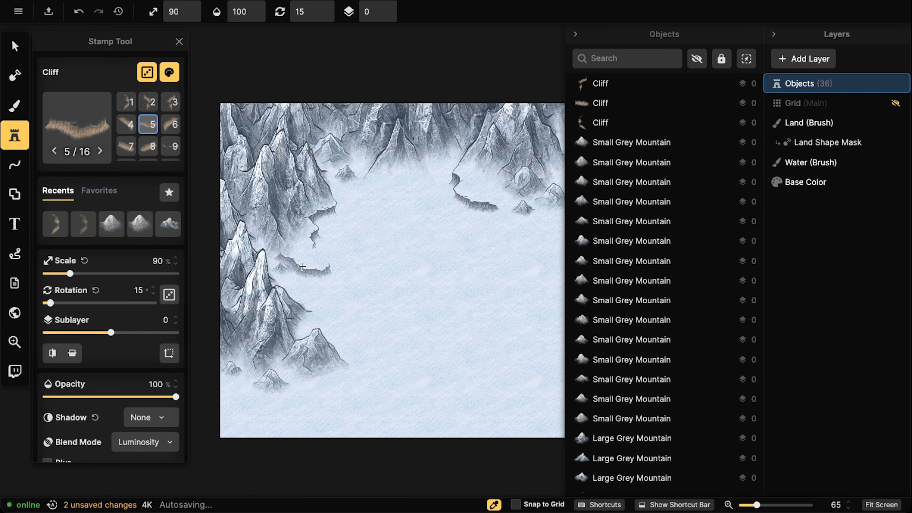
pyautogui.press('Left')
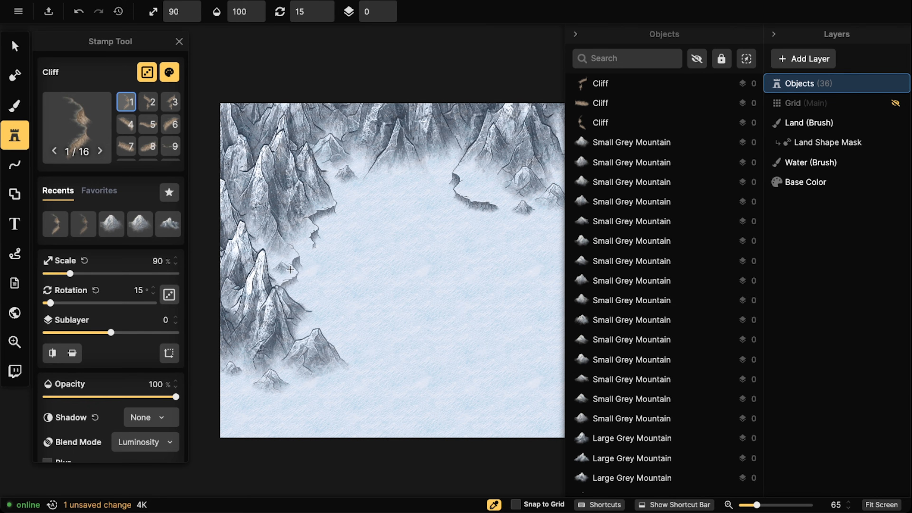
pyautogui.click(287, 268)
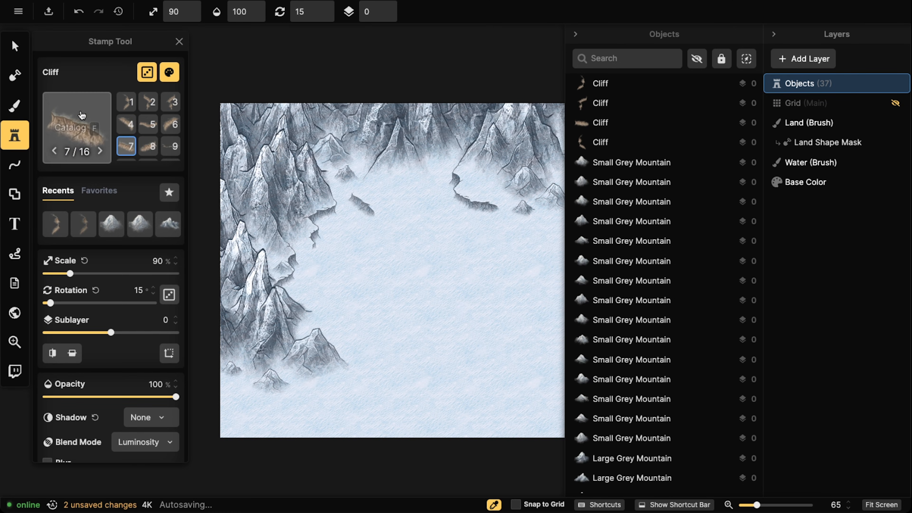
# Move the 50% small mountain beside the newest cliff farther south along the foot of the western range.
pyautogui.press('v')
pyautogui.click(299, 283)
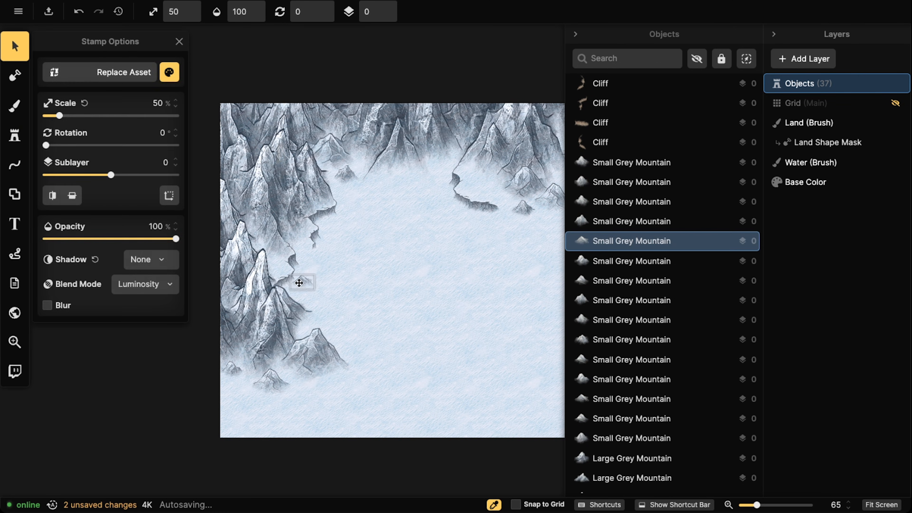
pyautogui.moveTo(304, 327); pyautogui.dragTo(304, 327)
pyautogui.click(334, 268)
pyautogui.moveTo(344, 169); pyautogui.dragTo(572, 208)
pyautogui.moveTo(518, 207); pyautogui.dragTo(313, 201)
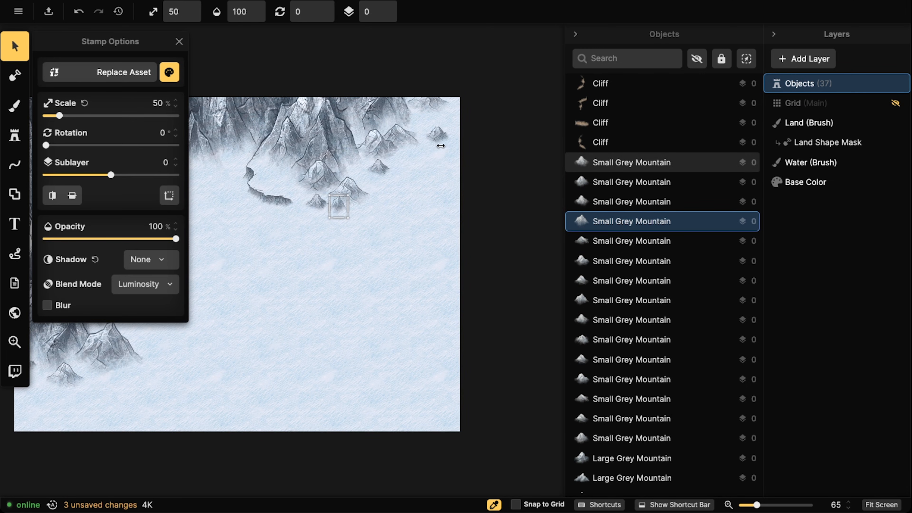
pyautogui.hotkey('ctrl', 'z')
# Enlarge the small mountain east of the northwestern peaks to 130% and move it to the map's northeast corner.
pyautogui.press(']')
pyautogui.press(']')
pyautogui.moveTo(242, 237); pyautogui.dragTo(454, 296)
pyautogui.click(359, 230)
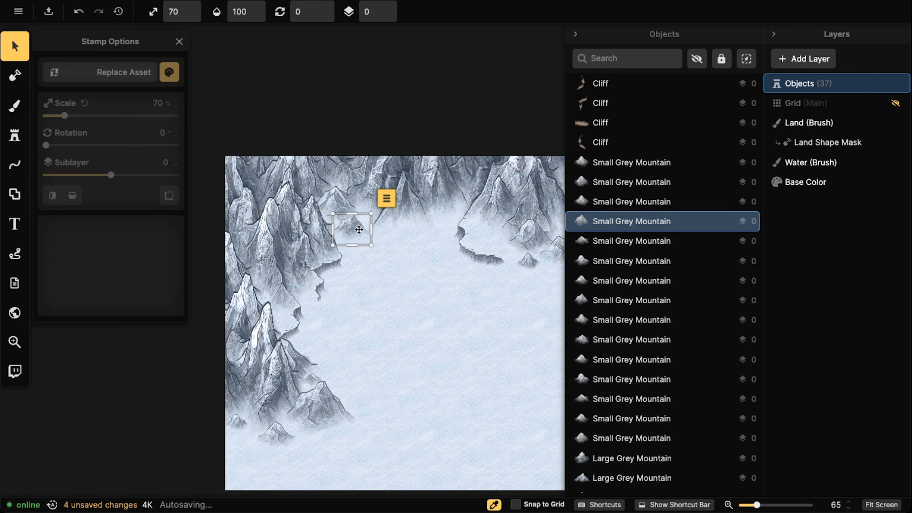
pyautogui.moveTo(343, 225); pyautogui.dragTo(469, 292)
pyautogui.moveTo(406, 296); pyautogui.dragTo(255, 289)
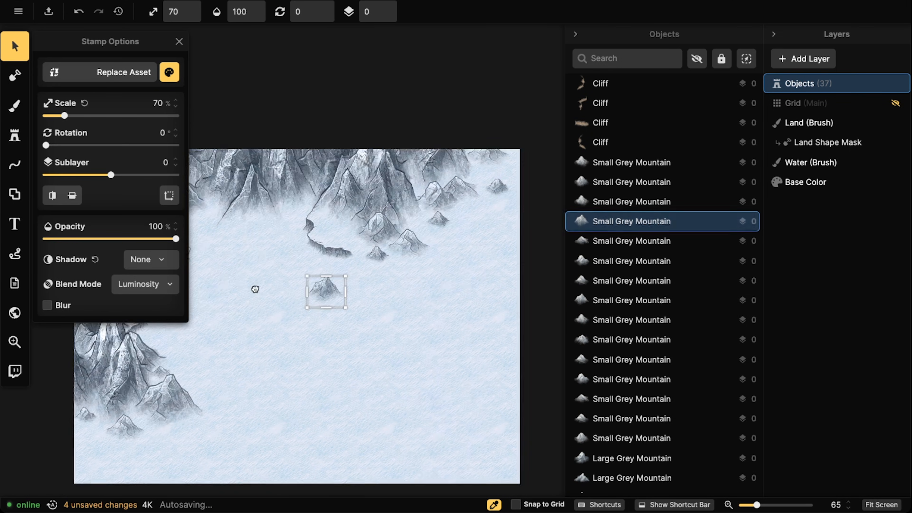
pyautogui.press(']')
pyautogui.press(']')
pyautogui.press(']')
pyautogui.press(']')
pyautogui.press(']')
pyautogui.press(']')
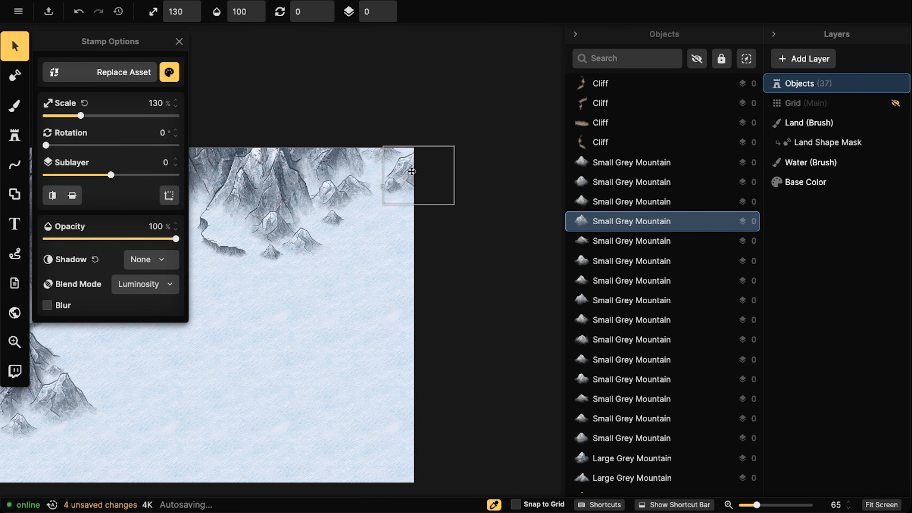
pyautogui.moveTo(413, 172); pyautogui.dragTo(391, 176)
pyautogui.click(392, 186)
pyautogui.press('Escape')
# Enlarge the small mountain at the southern end of the western range to 140% and nudge it into place.
pyautogui.scroll(-5, 225, 160)
pyautogui.moveTo(188, 258); pyautogui.dragTo(317, 205)
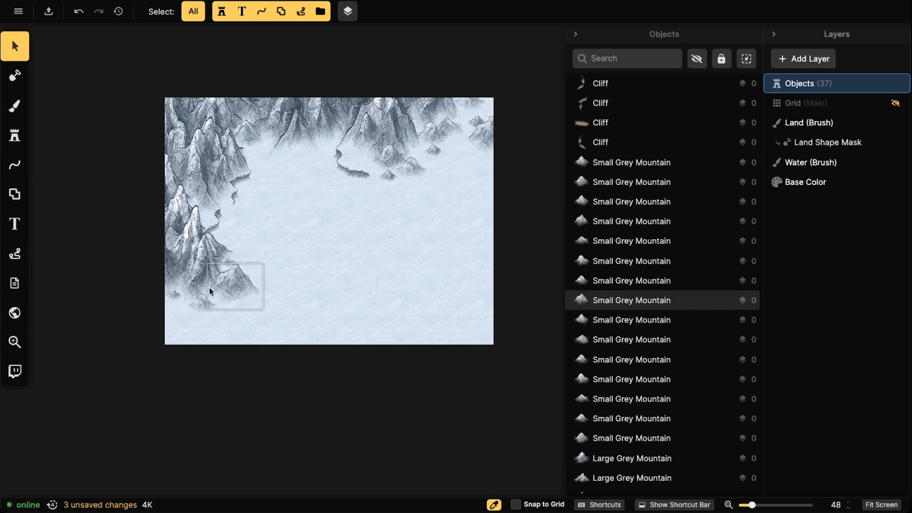
pyautogui.click(199, 300)
pyautogui.press(']')
pyautogui.press(']')
pyautogui.press(']')
pyautogui.press(']')
pyautogui.moveTo(198, 301); pyautogui.dragTo(258, 290)
pyautogui.press(']')
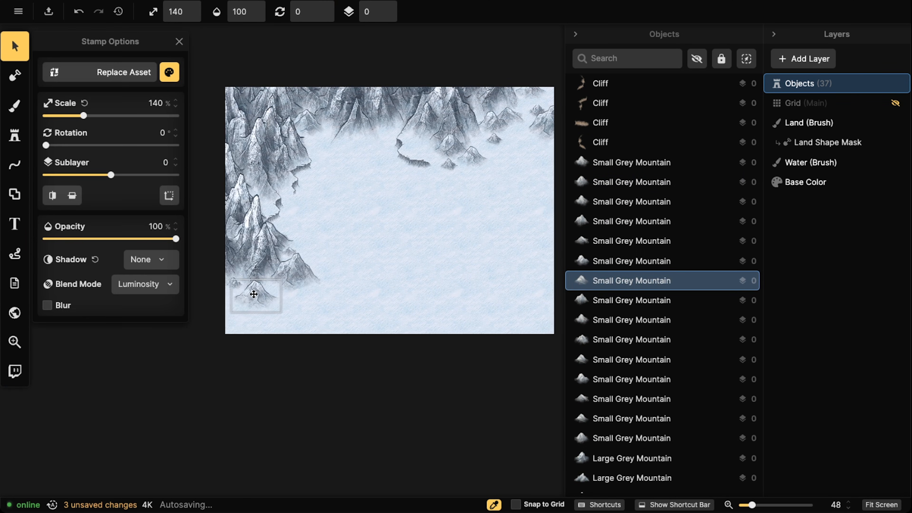
pyautogui.press('Escape')
pyautogui.scroll(-3, 253, 276)
pyautogui.moveTo(301, 189); pyautogui.dragTo(284, 187)
pyautogui.scroll(3, 295, 174)
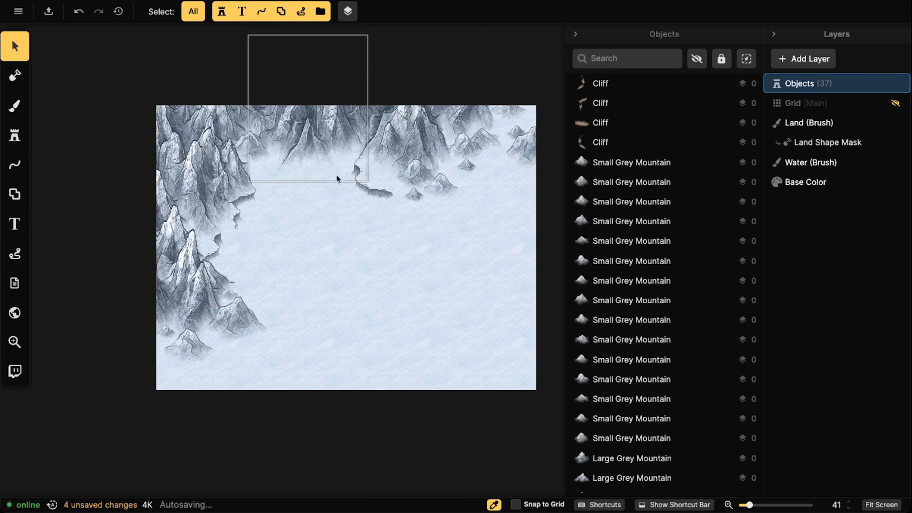
pyautogui.click(360, 178)
pyautogui.press('Escape')
pyautogui.click(242, 204)
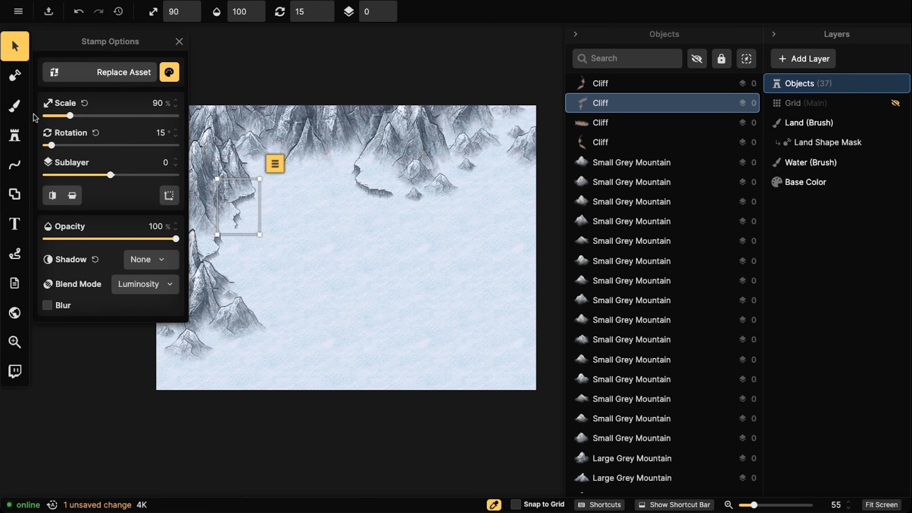
# Place Cliff variant 5 at 90% scale and 0° rotation below the central peak of the northern range.
pyautogui.click(15, 135)
pyautogui.press('Left')
pyautogui.press('Left')
pyautogui.press('Left')
pyautogui.press('Left')
pyautogui.press('Left')
pyautogui.press('Left')
pyautogui.press('Left')
pyautogui.press('Left')
pyautogui.press('Left')
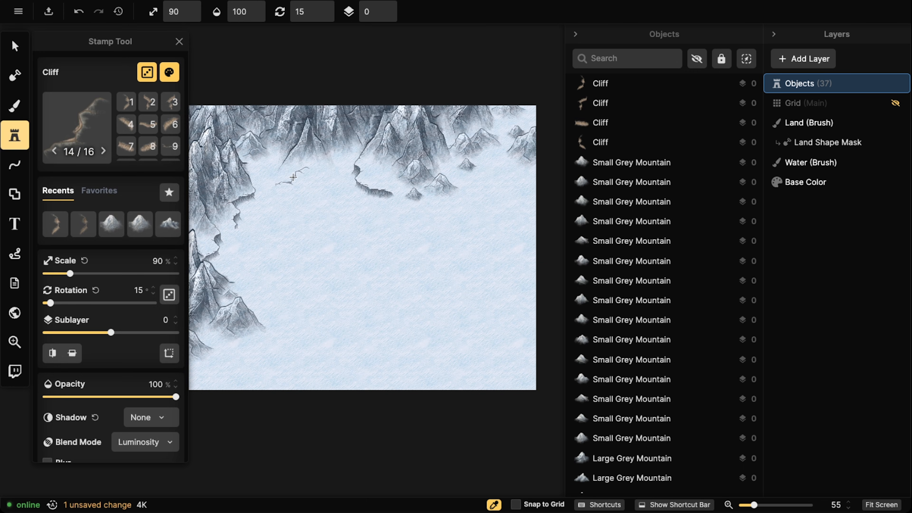
pyautogui.press('Left')
pyautogui.press('Left')
pyautogui.press('Left')
pyautogui.press('Left')
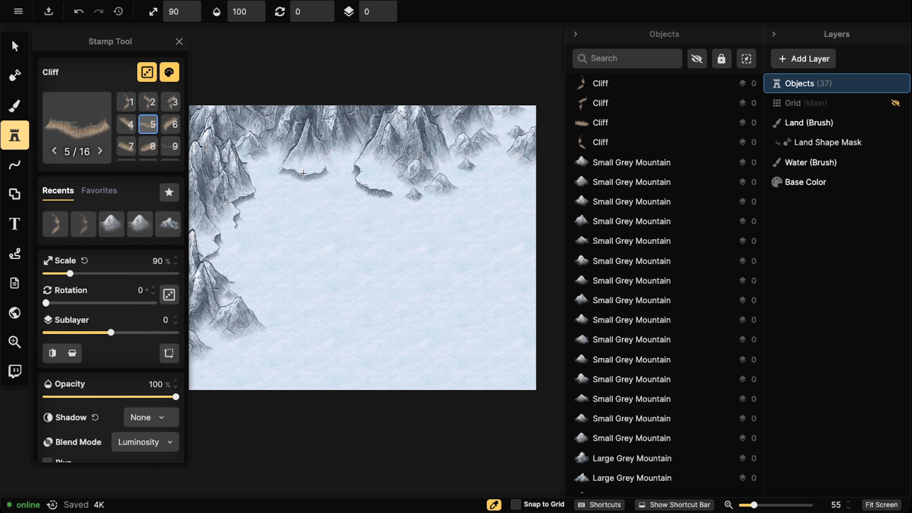
pyautogui.click(301, 173)
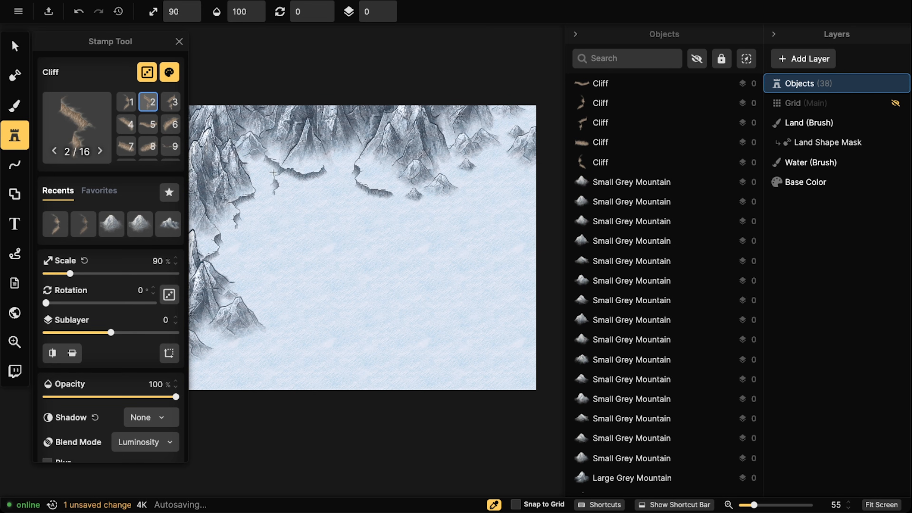
pyautogui.click(16, 51)
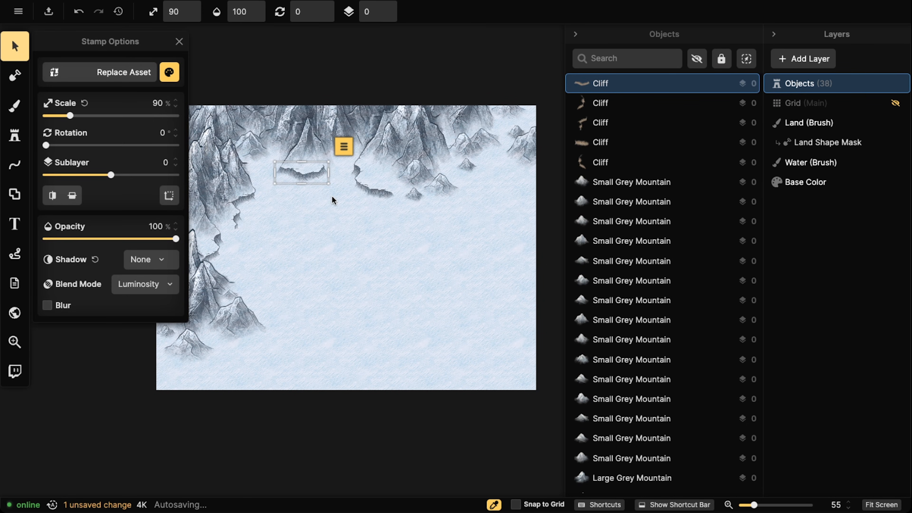
pyautogui.press('Escape')
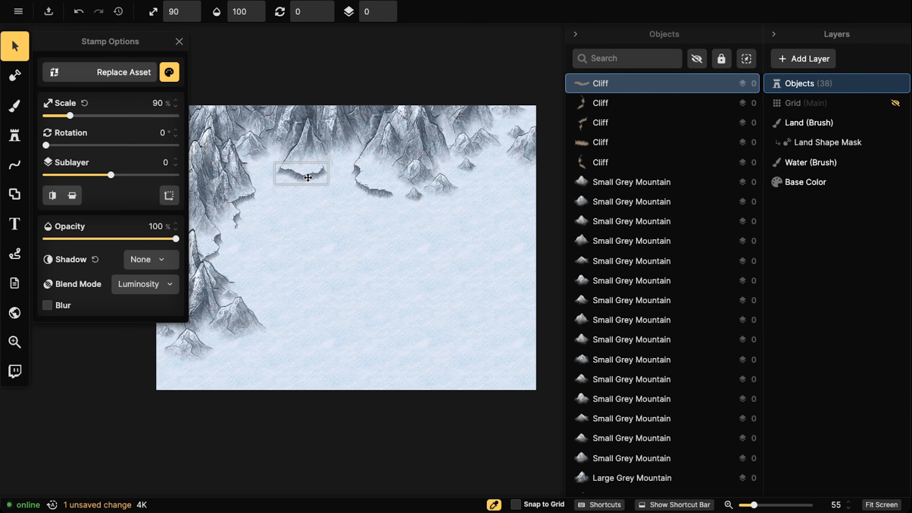
pyautogui.moveTo(308, 177); pyautogui.dragTo(355, 148)
pyautogui.press('Escape')
pyautogui.scroll(-1, 301, 175)
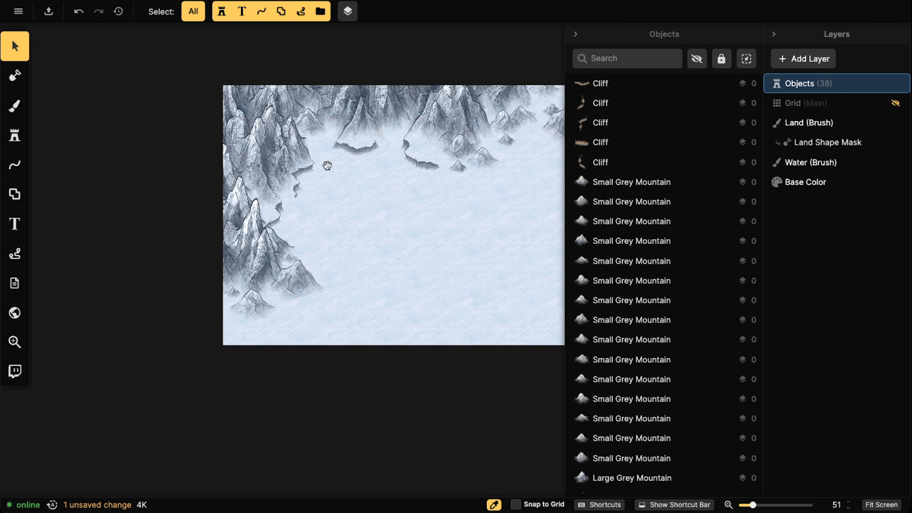
pyautogui.moveTo(322, 177)
pyautogui.mouseDown()
pyautogui.moveTo(316, 214)
pyautogui.moveTo(285, 220)
pyautogui.moveTo(337, 197)
pyautogui.moveTo(315, 180)
pyautogui.mouseUp()
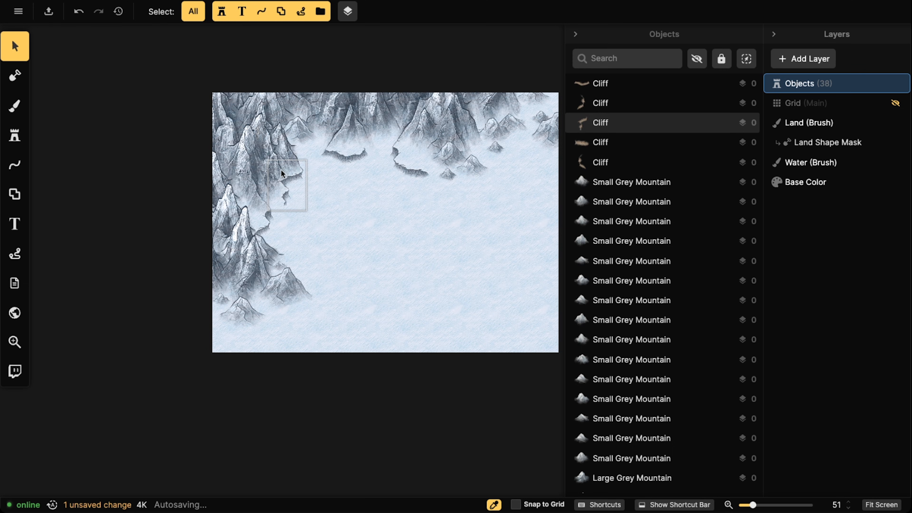
# Preview Cliff variants below the mountain in the southwest corner and choose variant 1.
pyautogui.click(15, 135)
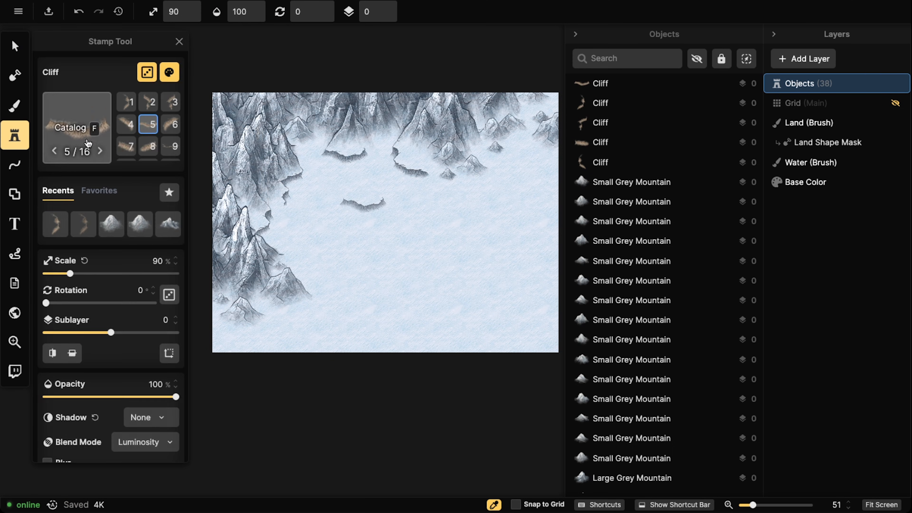
pyautogui.moveTo(334, 196); pyautogui.dragTo(350, 145)
pyautogui.scroll(5, 286, 195)
pyautogui.moveTo(314, 172); pyautogui.dragTo(362, 131)
pyautogui.press('Left')
pyautogui.press('Left')
pyautogui.press('Left')
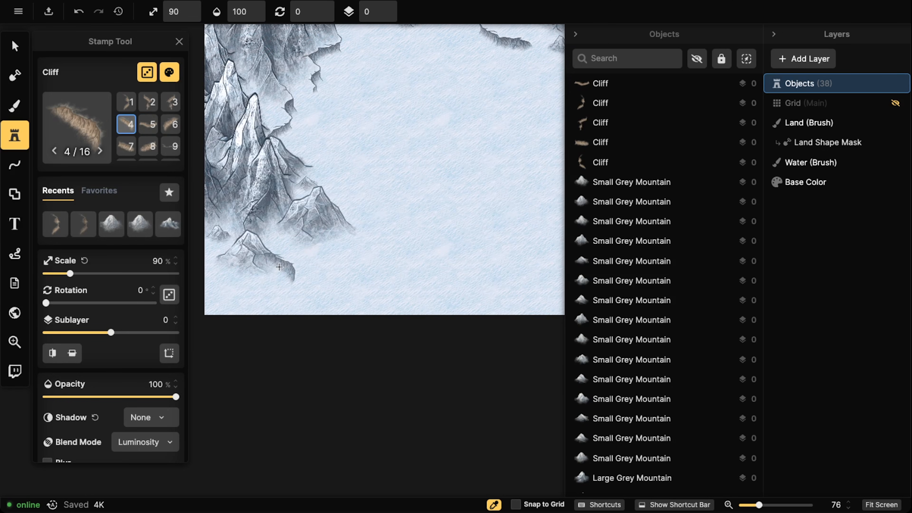
pyautogui.press('Left')
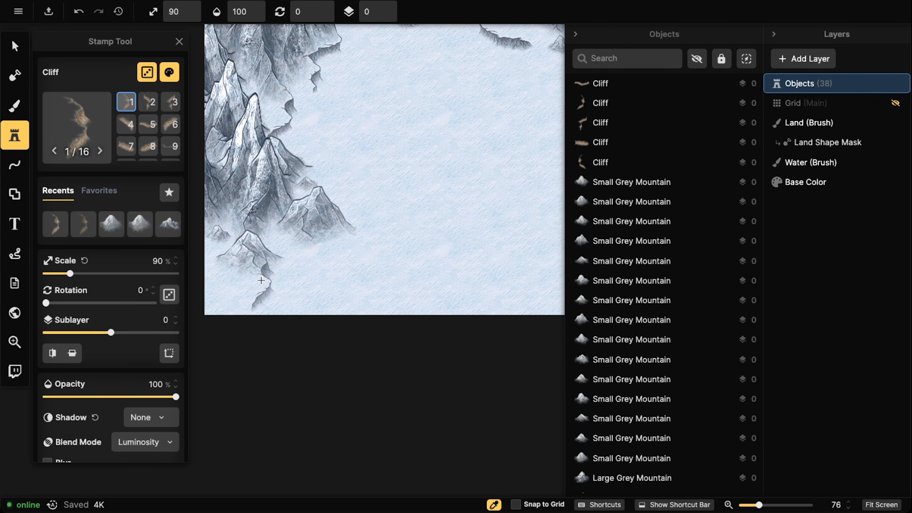
# Place the Cliff stamp at 80% scale and 15° rotation just east of the northeastern foothills.
pyautogui.press('.')
pyautogui.press('.')
pyautogui.moveTo(354, 173); pyautogui.dragTo(319, 252)
pyautogui.moveTo(411, 164); pyautogui.dragTo(250, 306)
pyautogui.moveTo(400, 202); pyautogui.dragTo(313, 209)
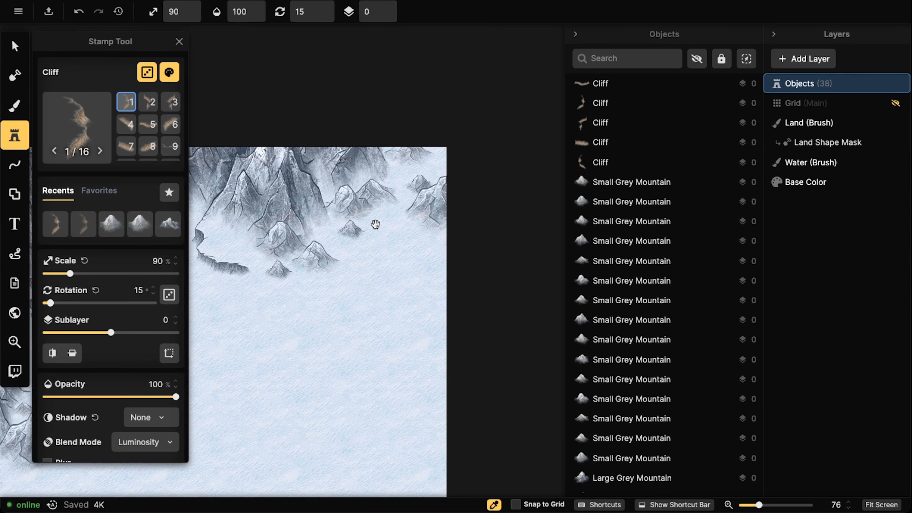
pyautogui.moveTo(392, 225); pyautogui.dragTo(394, 222)
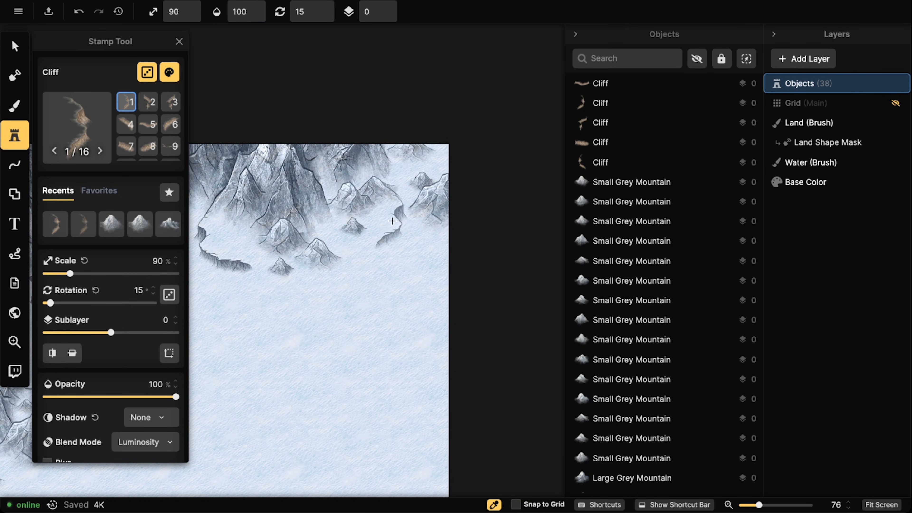
pyautogui.click(395, 220)
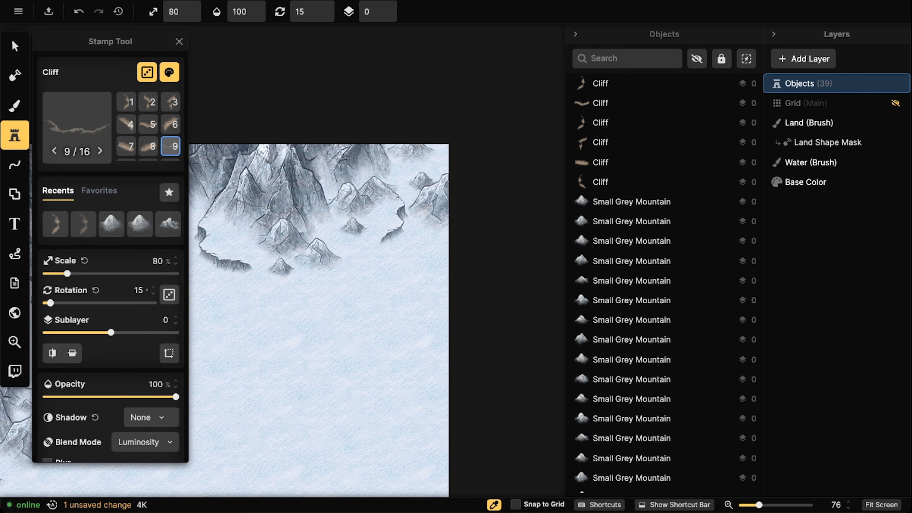
# Preview the Cliff stamp's other variants beside the western range and below the southwestern mountain.
pyautogui.scroll(-2, 298, 264)
pyautogui.hscroll(-2, 298, 265)
pyautogui.press('Left')
pyautogui.press('Left')
pyautogui.press('Left')
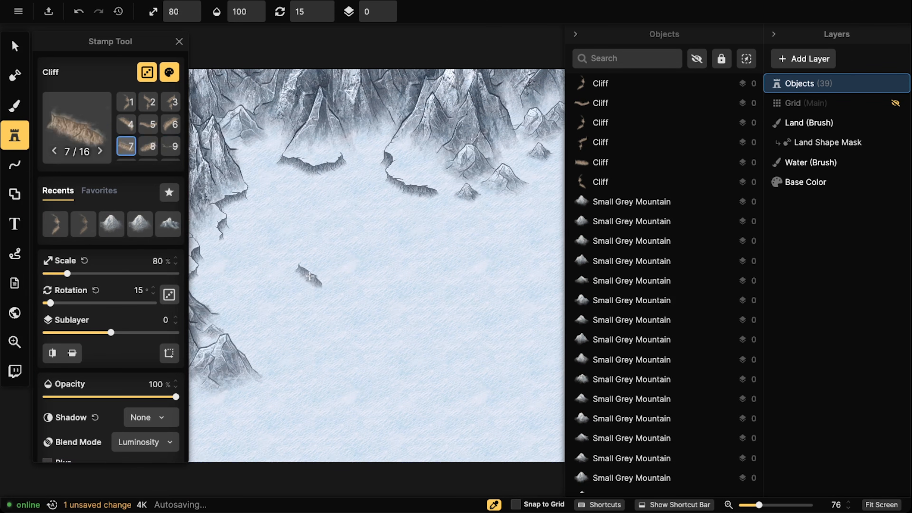
pyautogui.scroll(-2, 338, 258)
pyautogui.hscroll(-2, 338, 258)
pyautogui.press('Left')
pyautogui.press('Left')
pyautogui.press('Left')
pyautogui.scroll(-1, 365, 239)
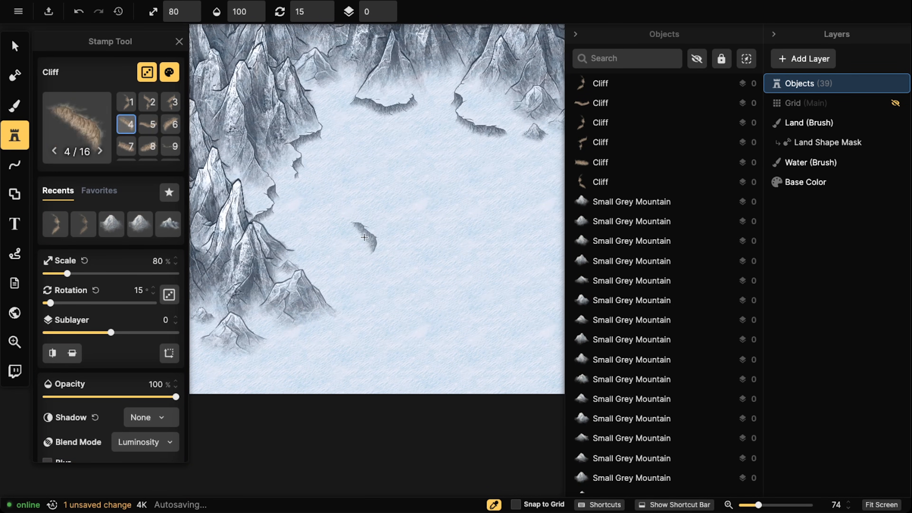
pyautogui.scroll(-2, 364, 237)
pyautogui.hscroll(-1, 359, 243)
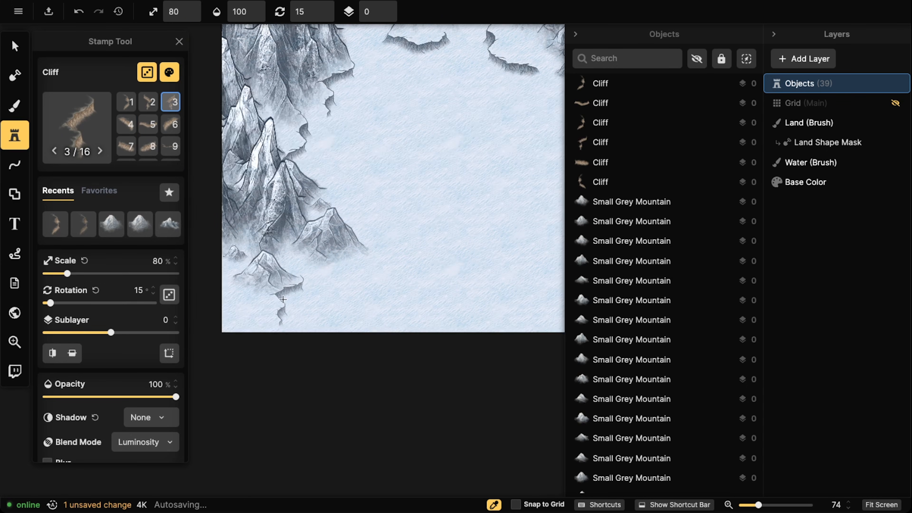
# Examine the cliff placement along the northern and western ranges across the whole map.
pyautogui.scroll(10, 279, 300)
pyautogui.hscroll(3, 402, 190)
pyautogui.press('v')
pyautogui.click(446, 180)
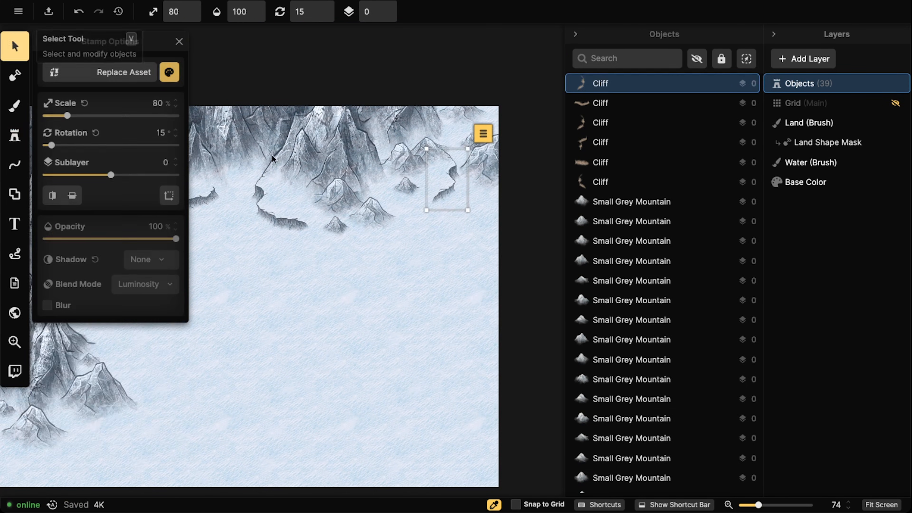
pyautogui.scroll(-3, 308, 189)
pyautogui.moveTo(308, 188); pyautogui.dragTo(412, 126)
pyautogui.click(350, 146)
pyautogui.moveTo(301, 171); pyautogui.dragTo(397, 169)
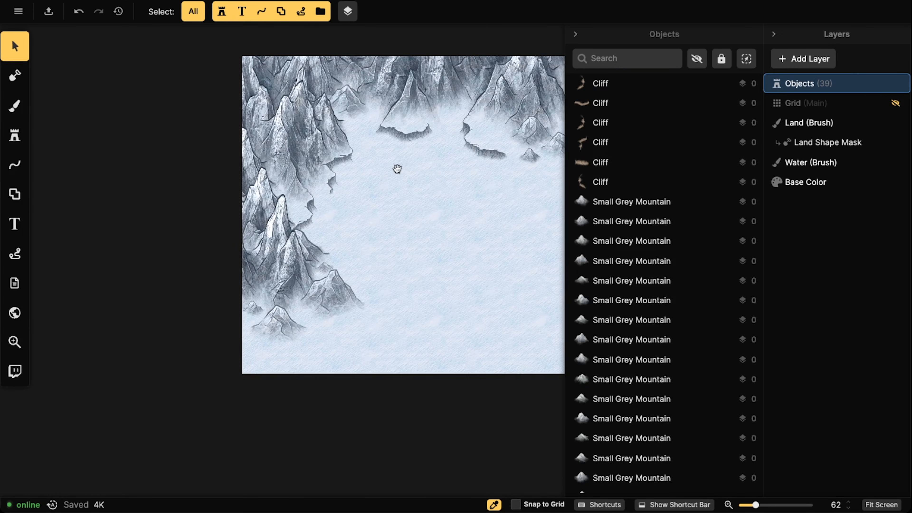
pyautogui.scroll(-3, 397, 169)
pyautogui.scroll(-3, 397, 169)
pyautogui.hscroll(3, 407, 177)
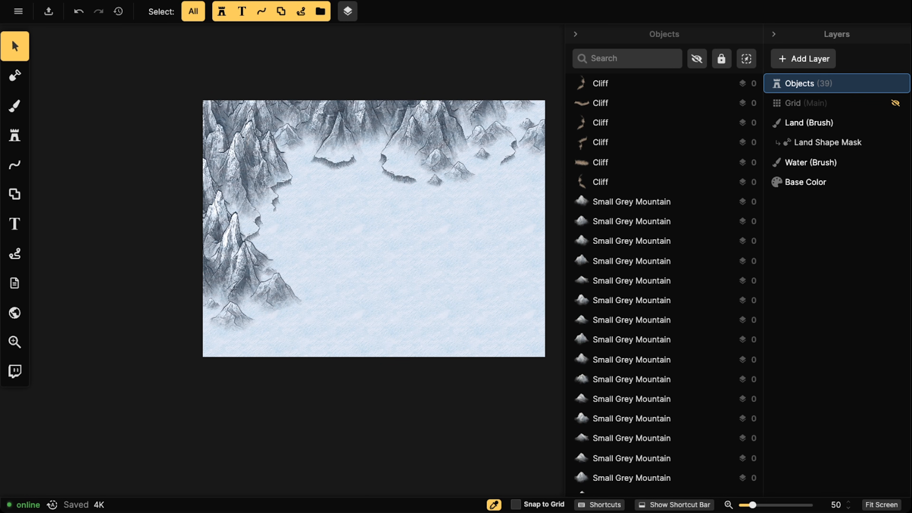
pyautogui.scroll(4, 290, 192)
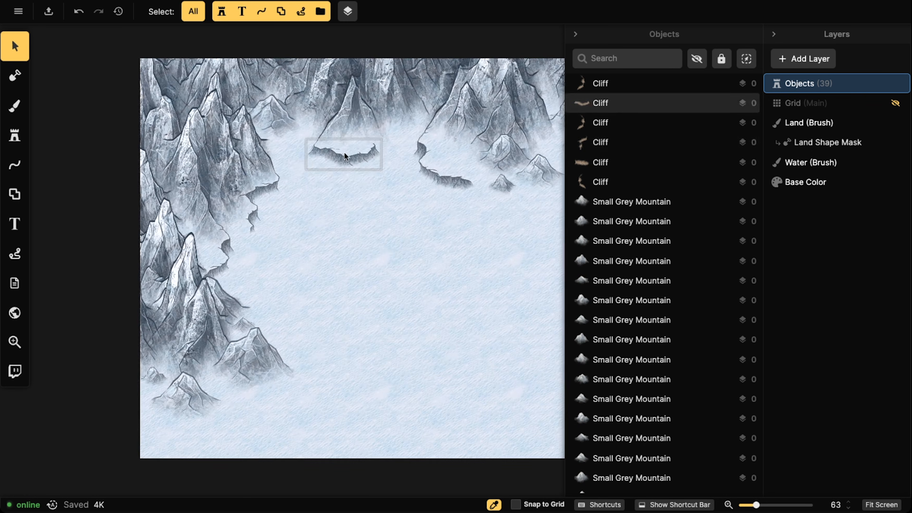
pyautogui.moveTo(324, 164); pyautogui.dragTo(297, 151)
pyautogui.scroll(-2, 312, 137)
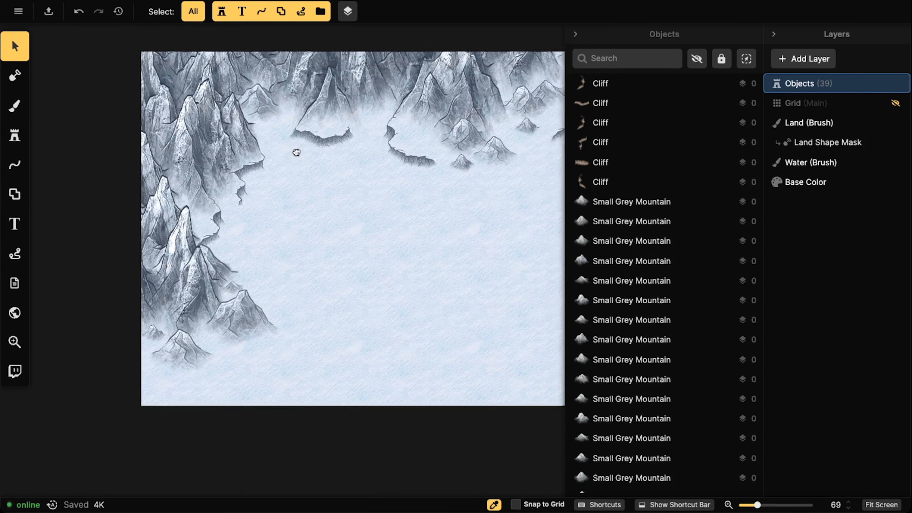
pyautogui.scroll(-3, 236, 225)
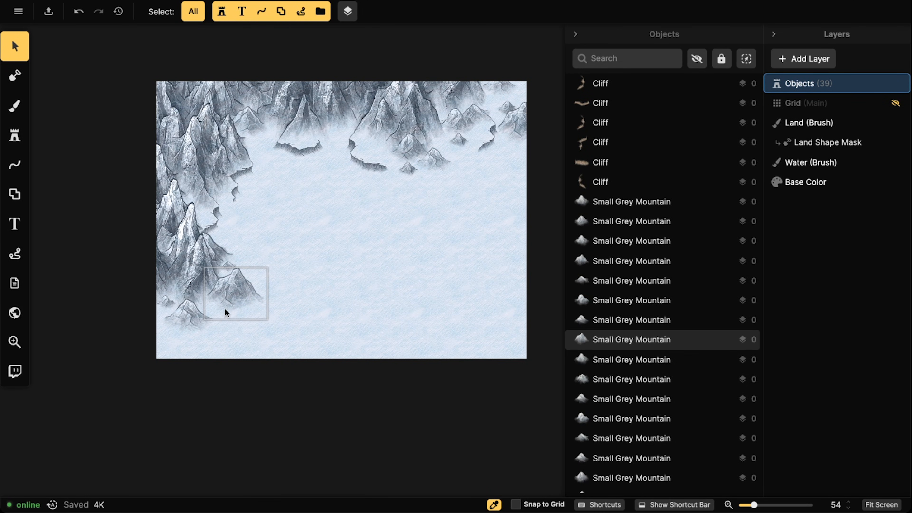
# Try a copy of the western range's cliff below the large southwestern mountain, and delete the copy.
pyautogui.click(225, 213)
pyautogui.hotkey('ctrl', 'v')
pyautogui.moveTo(267, 300); pyautogui.dragTo(254, 315)
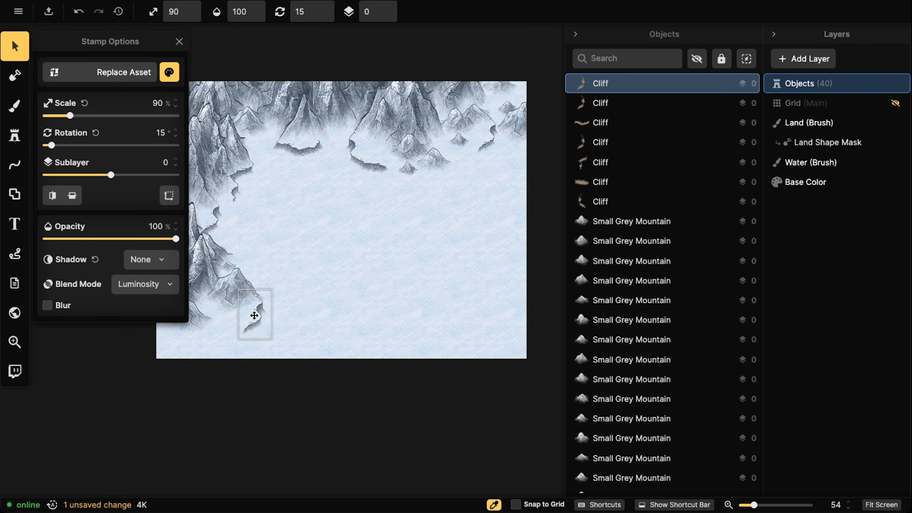
pyautogui.scroll(-3, 257, 273)
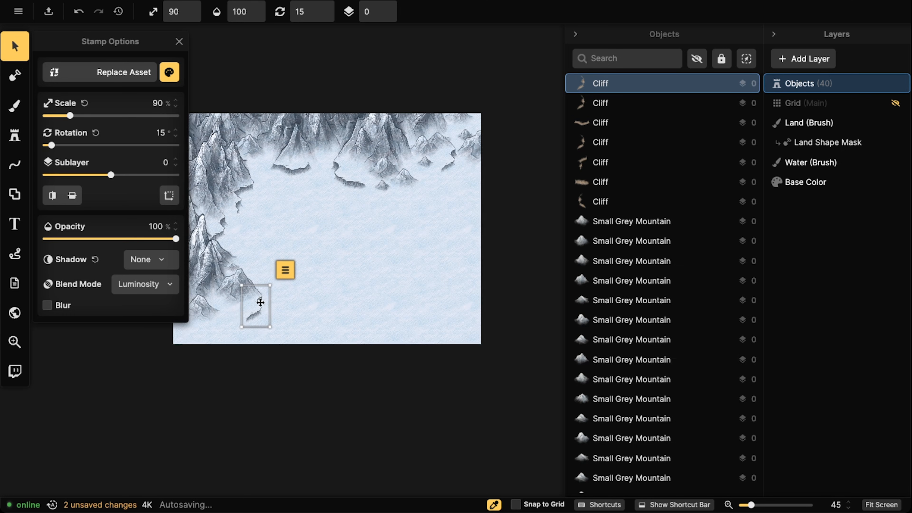
pyautogui.scroll(3, 259, 303)
pyautogui.press('Delete')
# Place Cliff variant 5 at 90% scale and 345° rotation below the large mountain in the southwest.
pyautogui.click(247, 179)
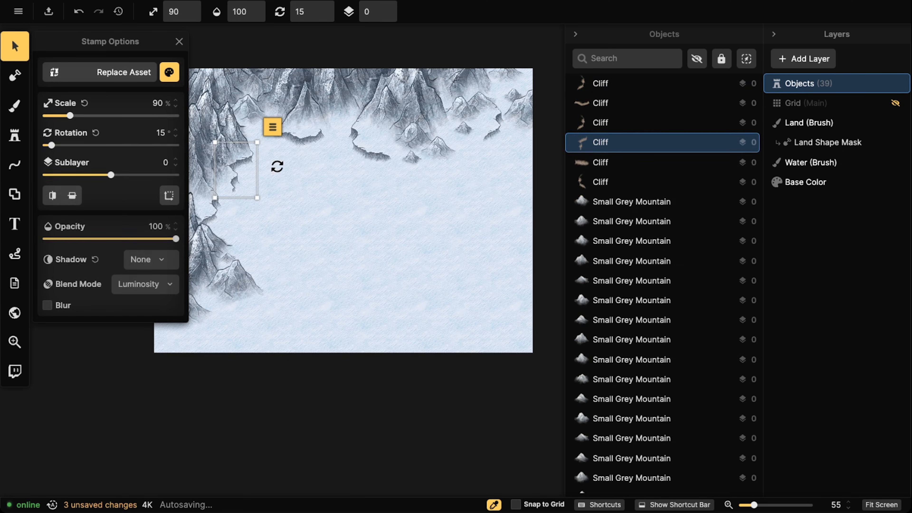
pyautogui.click(310, 135)
pyautogui.click(17, 134)
pyautogui.scroll(2, 266, 327)
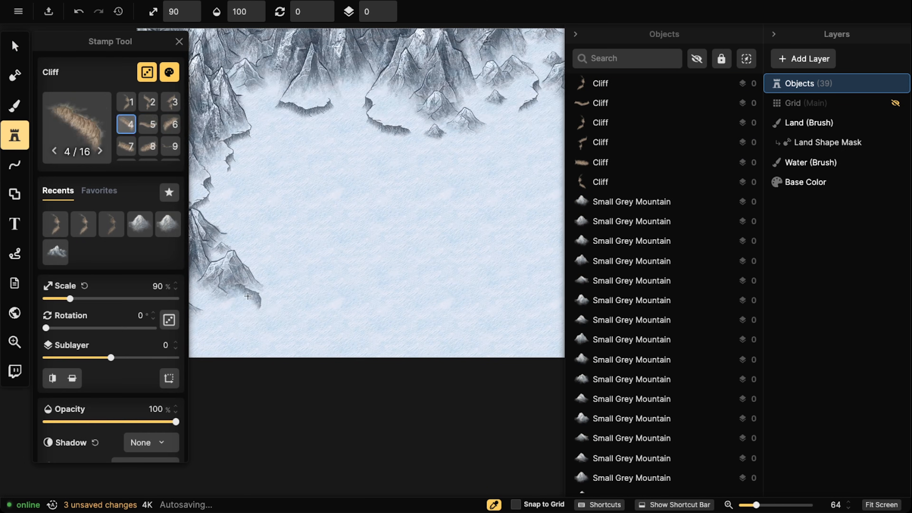
pyautogui.press('5')
pyautogui.press(',')
pyautogui.click(240, 298)
# Move the small mountain beside the northern range's long cliff east below its neighbouring foothill, and nudge the next small mountain west.
pyautogui.scroll(-2, 193, 325)
pyautogui.moveTo(192, 326); pyautogui.dragTo(308, 263)
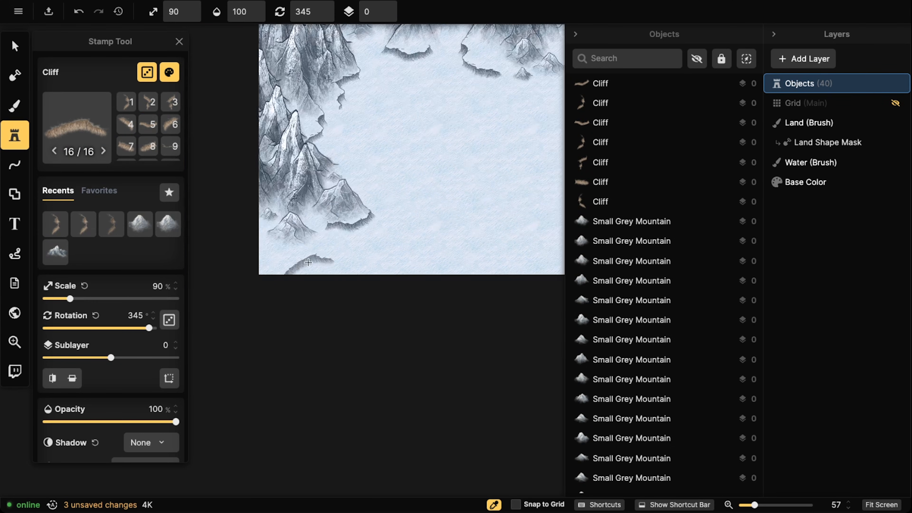
pyautogui.moveTo(417, 153); pyautogui.dragTo(257, 294)
pyautogui.moveTo(348, 218); pyautogui.dragTo(431, 197)
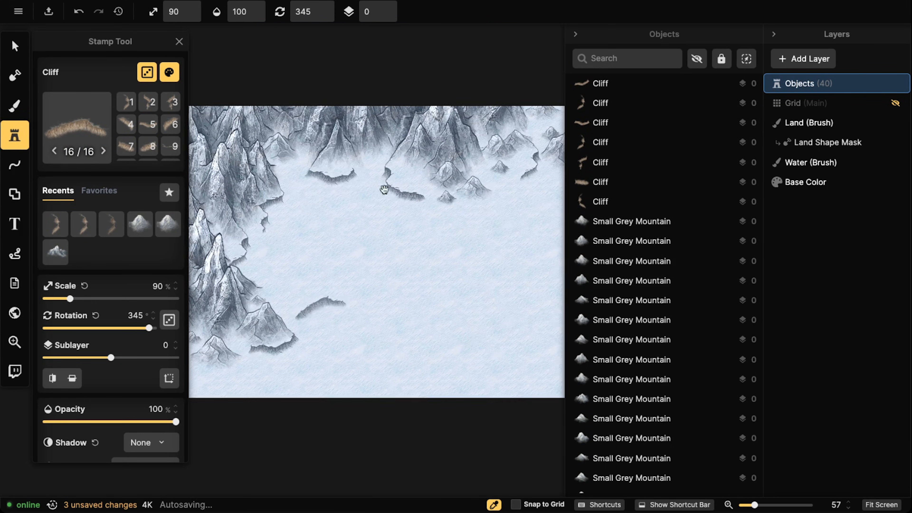
pyautogui.click(14, 45)
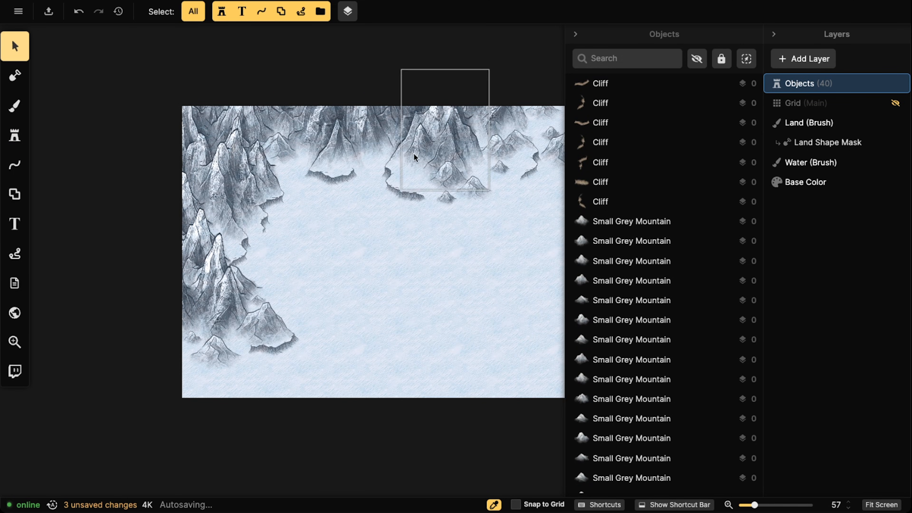
pyautogui.click(454, 195)
pyautogui.moveTo(490, 198); pyautogui.dragTo(480, 198)
pyautogui.moveTo(501, 169); pyautogui.dragTo(493, 167)
pyautogui.scroll(-2, 479, 160)
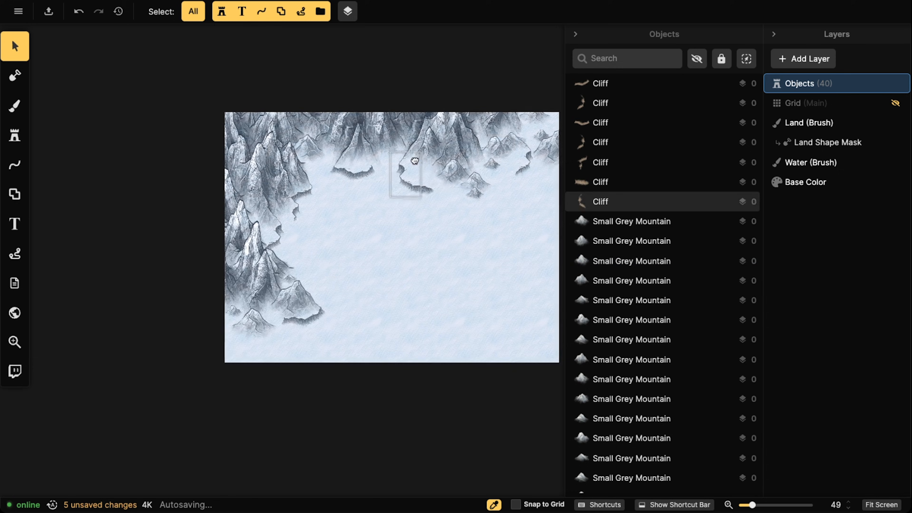
# Search the Fantasy Regional stamp catalog for "trees" and choose the Snow Pine Tree stamp.
pyautogui.click(15, 135)
pyautogui.click(134, 128)
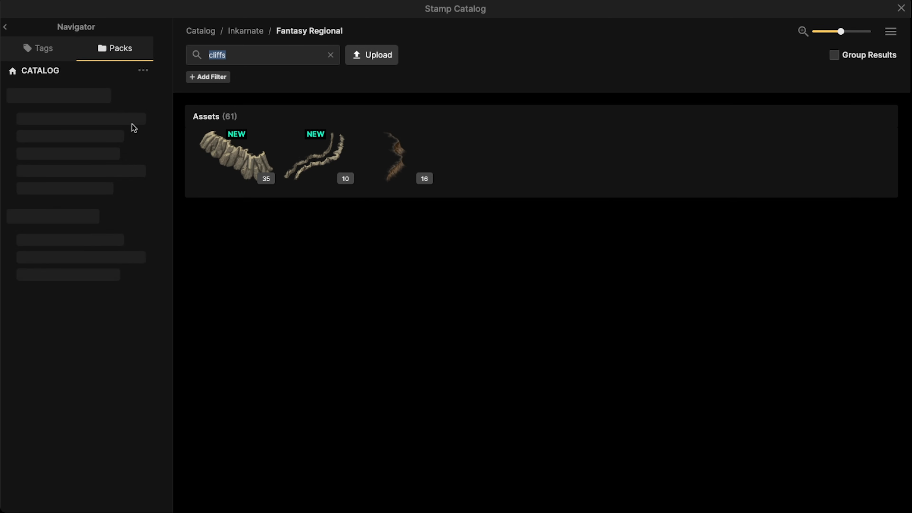
pyautogui.click(331, 55)
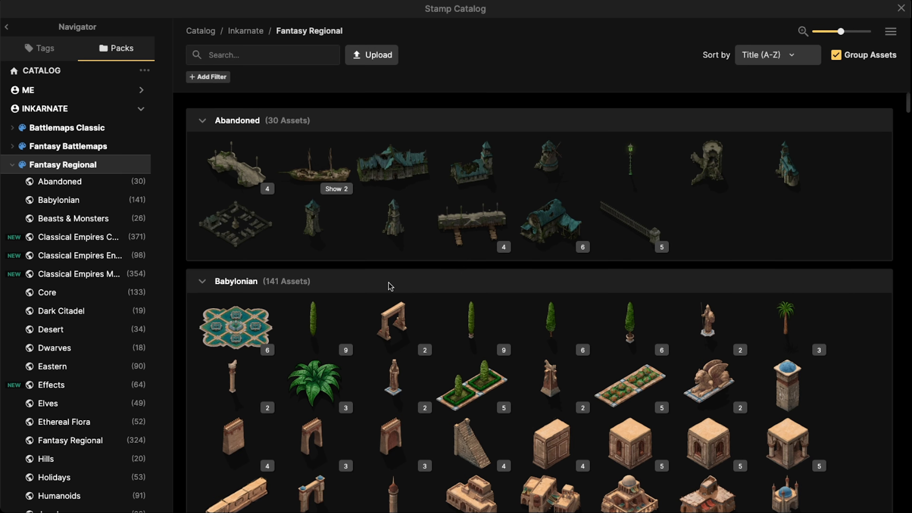
pyautogui.scroll(-10, 391, 286)
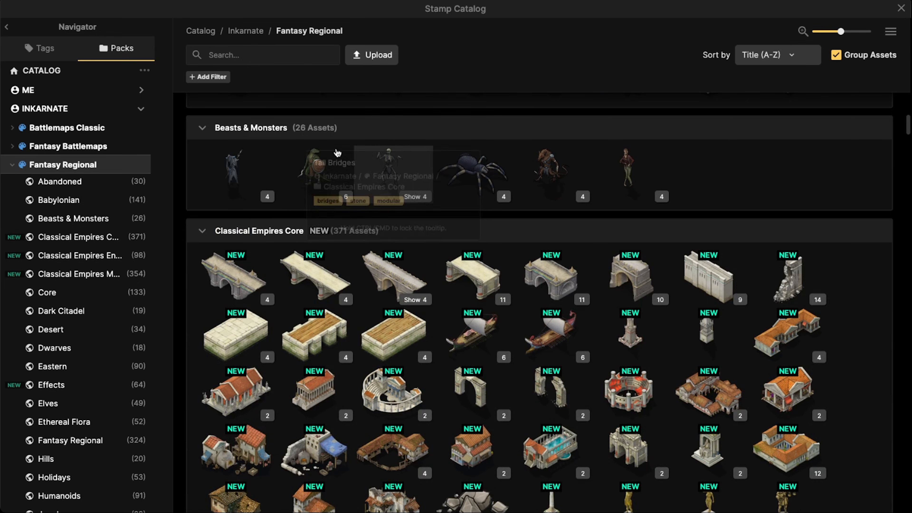
pyautogui.scroll(-10, 417, 188)
pyautogui.scroll(-6, 410, 277)
pyautogui.scroll(9, 395, 266)
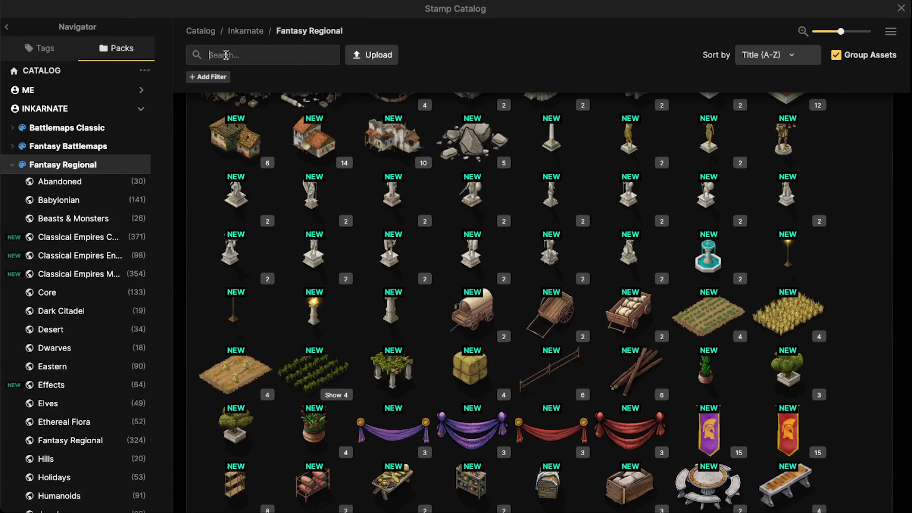
pyautogui.click(226, 54)
pyautogui.write('trees')
pyautogui.press('Return')
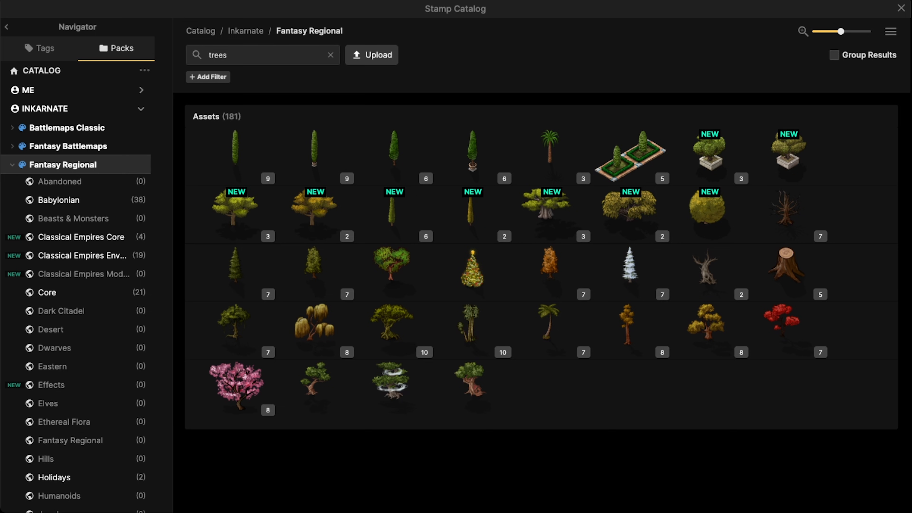
pyautogui.click(630, 264)
# Place dense clusters of Snow Pine Trees at 50% scale on the ledges above the western range's cliffs.
pyautogui.scroll(4, 280, 203)
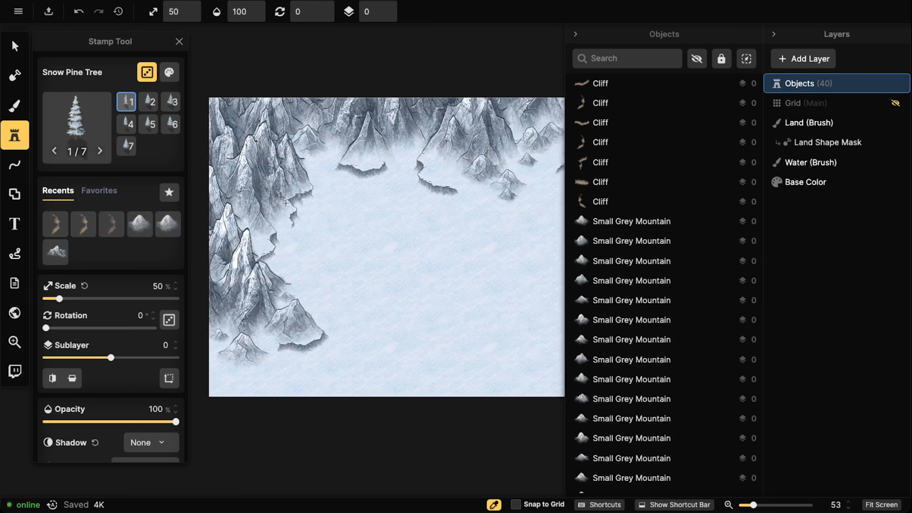
pyautogui.scroll(6, 280, 204)
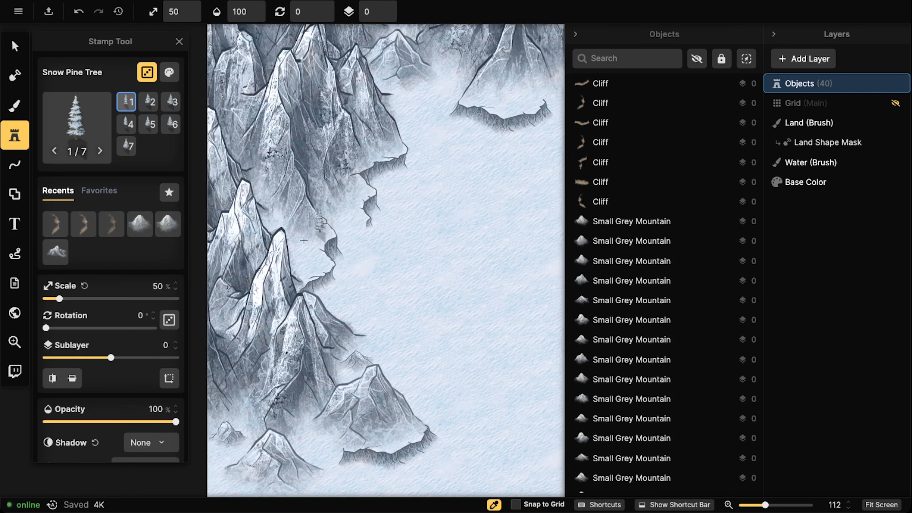
pyautogui.moveTo(284, 244)
pyautogui.mouseDown()
pyautogui.moveTo(324, 230)
pyautogui.moveTo(302, 260)
pyautogui.moveTo(318, 263)
pyautogui.moveTo(284, 266)
pyautogui.moveTo(319, 266)
pyautogui.mouseUp()
pyautogui.click(351, 203)
pyautogui.moveTo(350, 203)
pyautogui.mouseDown()
pyautogui.moveTo(356, 184)
pyautogui.moveTo(340, 193)
pyautogui.moveTo(348, 186)
pyautogui.moveTo(330, 164)
pyautogui.moveTo(339, 159)
pyautogui.moveTo(338, 168)
pyautogui.moveTo(315, 170)
pyautogui.moveTo(326, 137)
pyautogui.mouseUp()
pyautogui.click(325, 137)
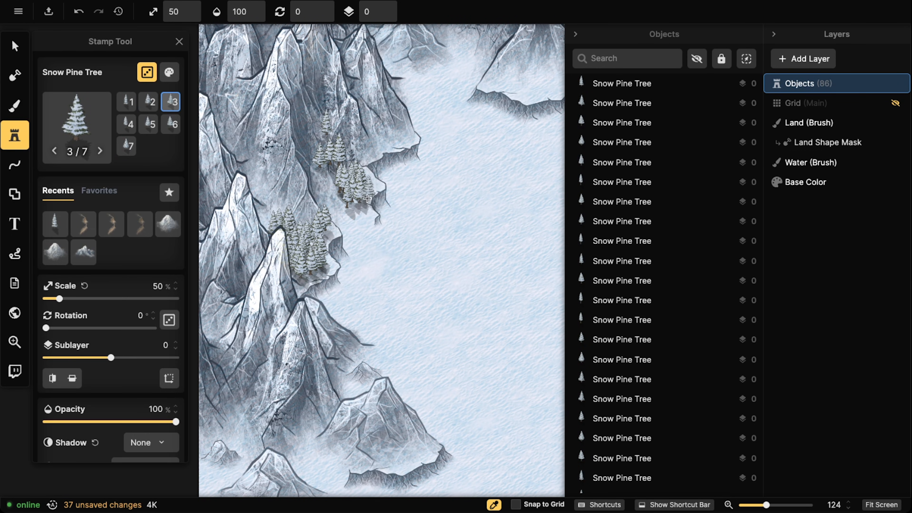
pyautogui.click(373, 188)
pyautogui.click(363, 203)
pyautogui.click(357, 216)
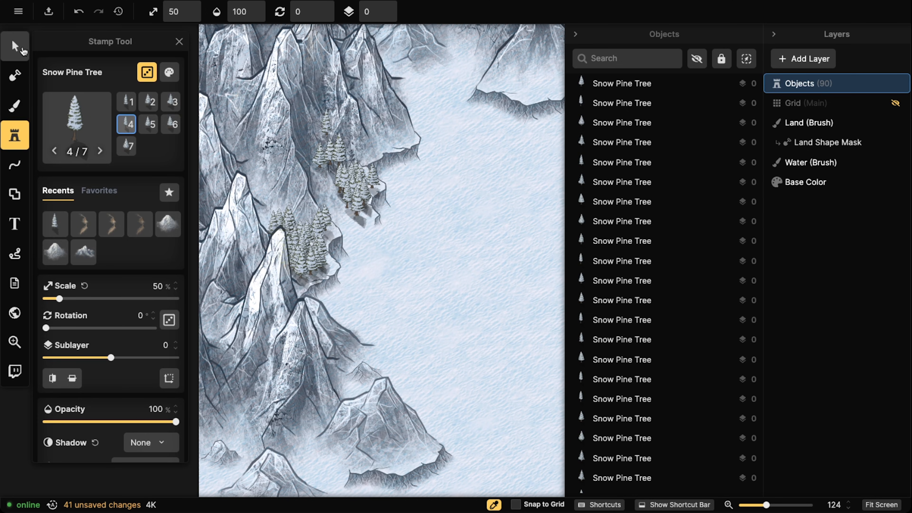
# Select all stamps from the Snow Pine Tree set and reduce their scale to 33%.
pyautogui.click(18, 47)
pyautogui.click(327, 125)
pyautogui.click(350, 94)
pyautogui.moveTo(367, 121)
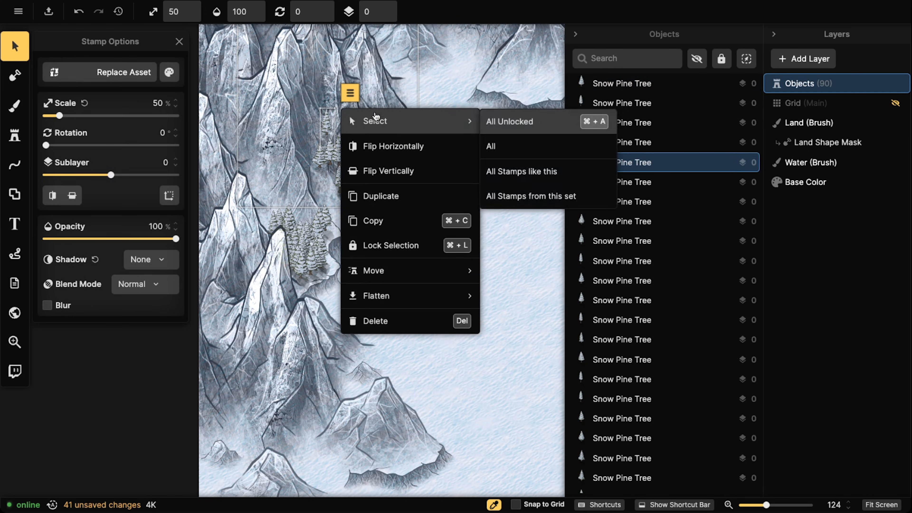
pyautogui.click(543, 196)
pyautogui.click(189, 17)
pyautogui.click(189, 17)
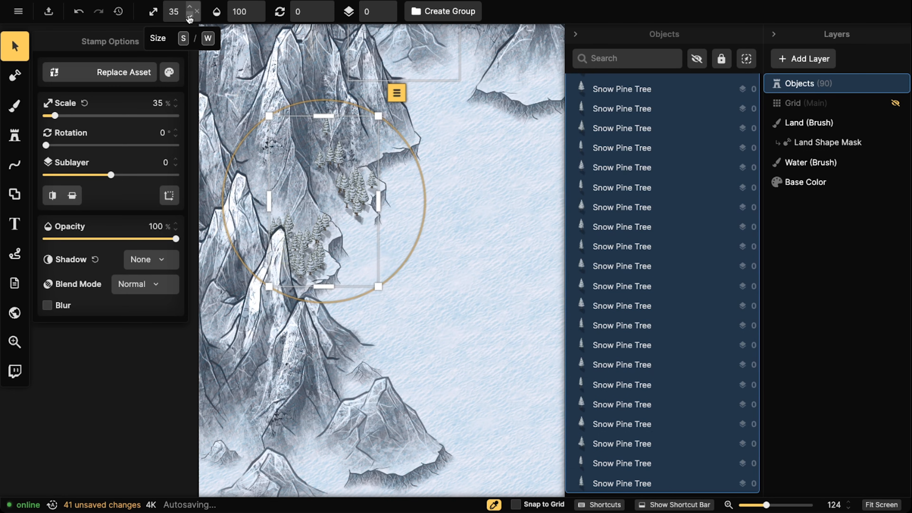
pyautogui.click(189, 17)
pyautogui.click(189, 17)
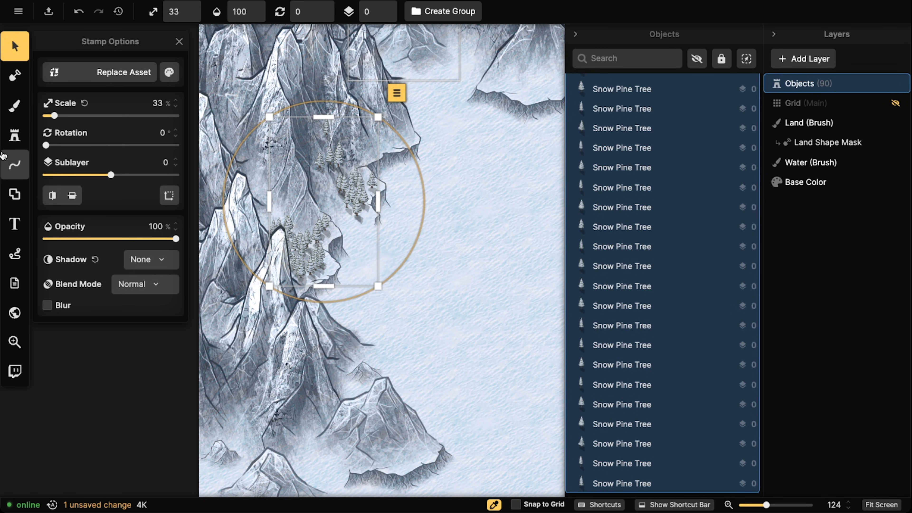
# Place small groups of Snow Pine Trees at 33% scale on the ledge above the central northern cliff.
pyautogui.click(14, 135)
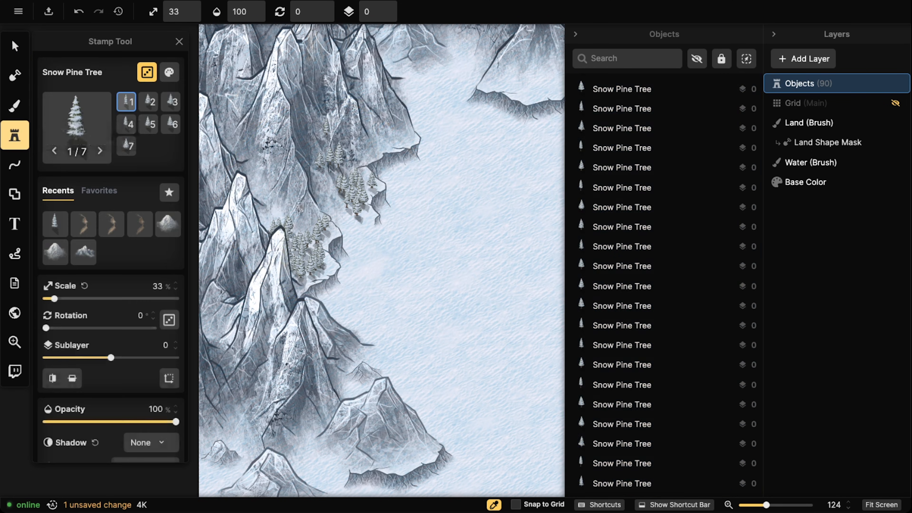
pyautogui.scroll(-10, 346, 105)
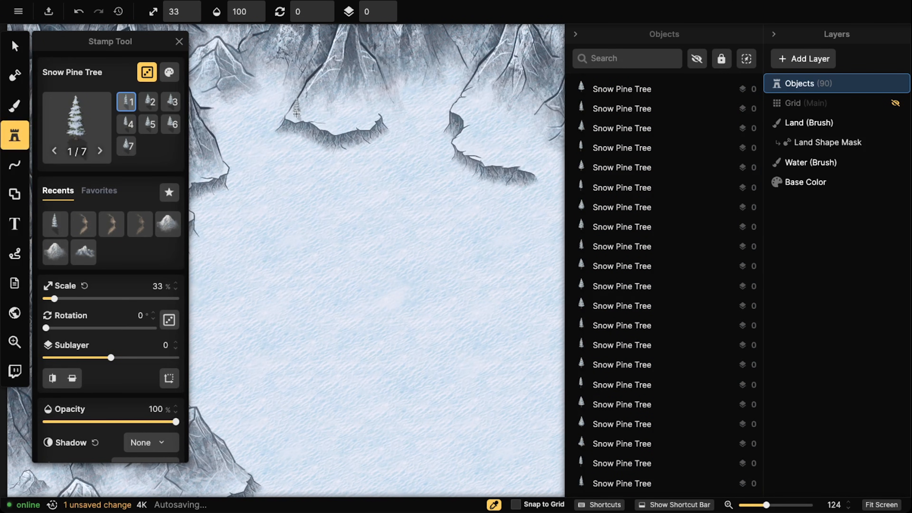
pyautogui.click(297, 113)
pyautogui.click(305, 114)
pyautogui.click(318, 121)
pyautogui.click(328, 121)
pyautogui.click(340, 121)
pyautogui.click(337, 125)
pyautogui.click(339, 122)
pyautogui.click(343, 122)
pyautogui.click(344, 123)
pyautogui.click(371, 114)
# Scatter Snow Pine Trees at 33% scale around the foot of the small mountain between the western range and the central cliff.
pyautogui.moveTo(230, 108); pyautogui.dragTo(350, 132)
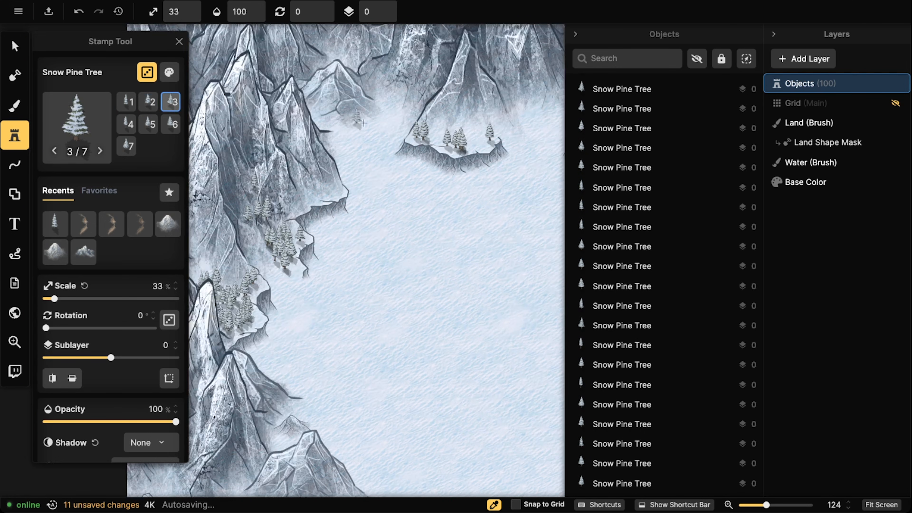
pyautogui.click(382, 114)
pyautogui.click(388, 113)
pyautogui.click(390, 117)
pyautogui.click(403, 119)
pyautogui.click(396, 123)
pyautogui.click(395, 123)
pyautogui.click(386, 124)
pyautogui.click(391, 125)
pyautogui.click(339, 132)
pyautogui.click(334, 129)
pyautogui.click(343, 126)
pyautogui.click(344, 130)
pyautogui.click(342, 132)
pyautogui.click(336, 135)
pyautogui.click(329, 137)
# Place groups of Snow Pine Trees at 33% scale inside the northern range's long curved cliff and below the neighbouring foothill.
pyautogui.moveTo(388, 146); pyautogui.dragTo(340, 142)
pyautogui.click(296, 145)
pyautogui.moveTo(593, 203); pyautogui.dragTo(345, 194)
pyautogui.click(375, 136)
pyautogui.click(380, 137)
pyautogui.click(378, 139)
pyautogui.click(379, 141)
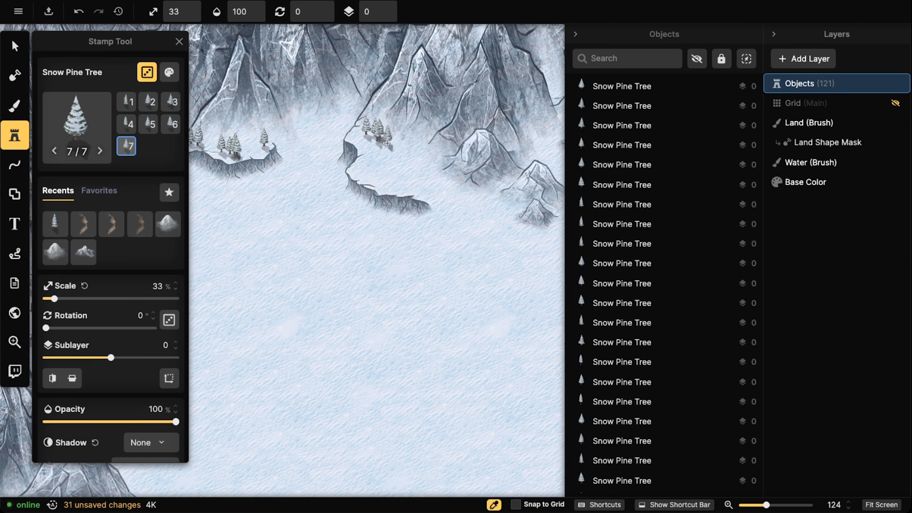
pyautogui.click(387, 143)
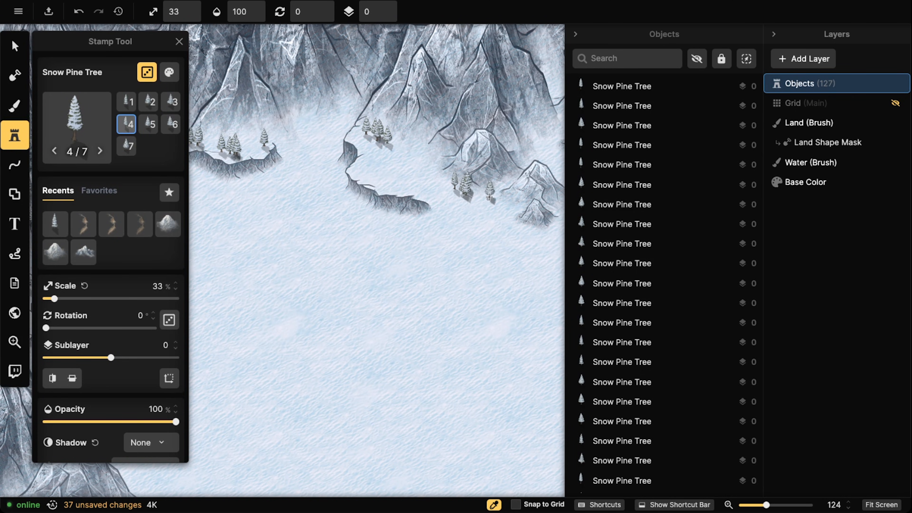
pyautogui.click(376, 180)
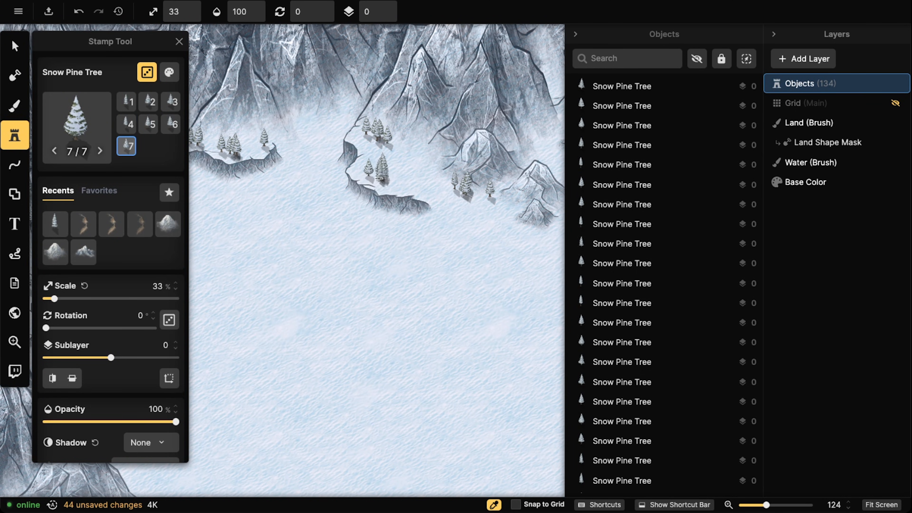
# Place Snow Pine Trees at 33% scale between the two northern cliffs and around the cliff-edged foothill in the southwest.
pyautogui.click(314, 122)
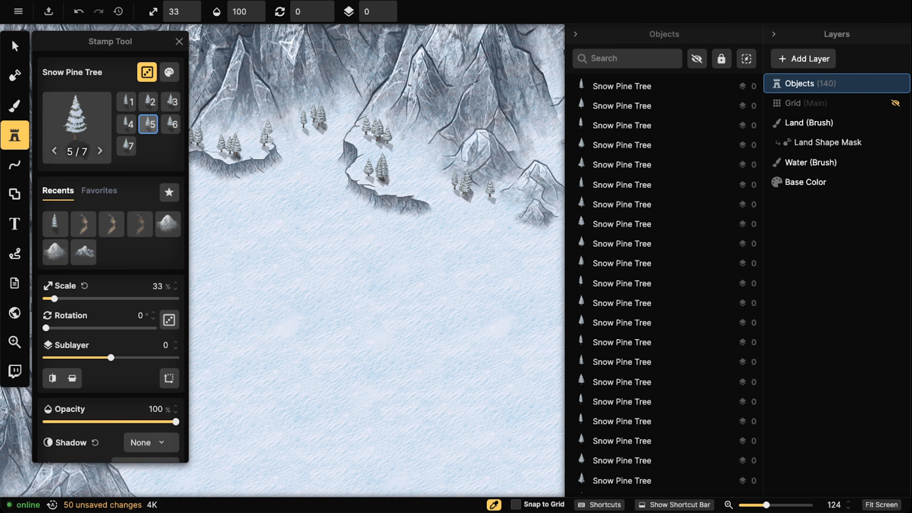
pyautogui.scroll(-3, 265, 136)
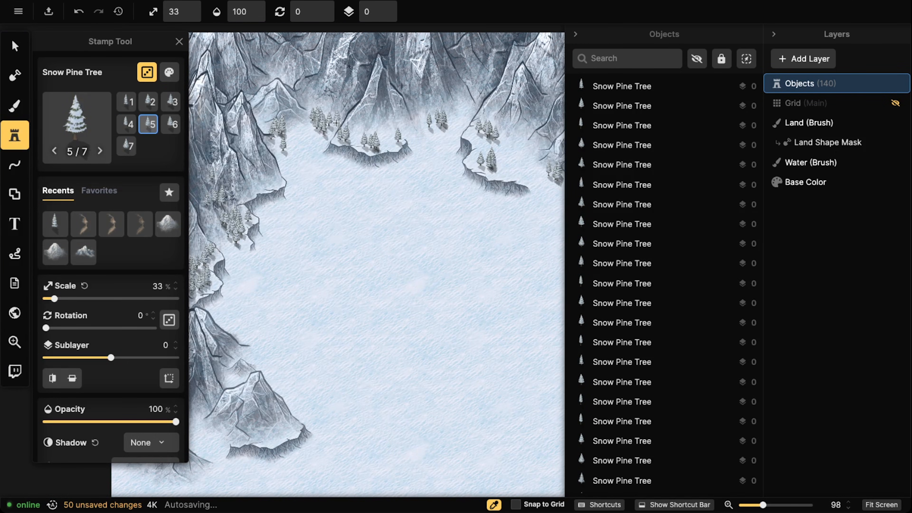
pyautogui.moveTo(362, 247); pyautogui.dragTo(423, 132)
pyautogui.moveTo(405, 188); pyautogui.dragTo(426, 140)
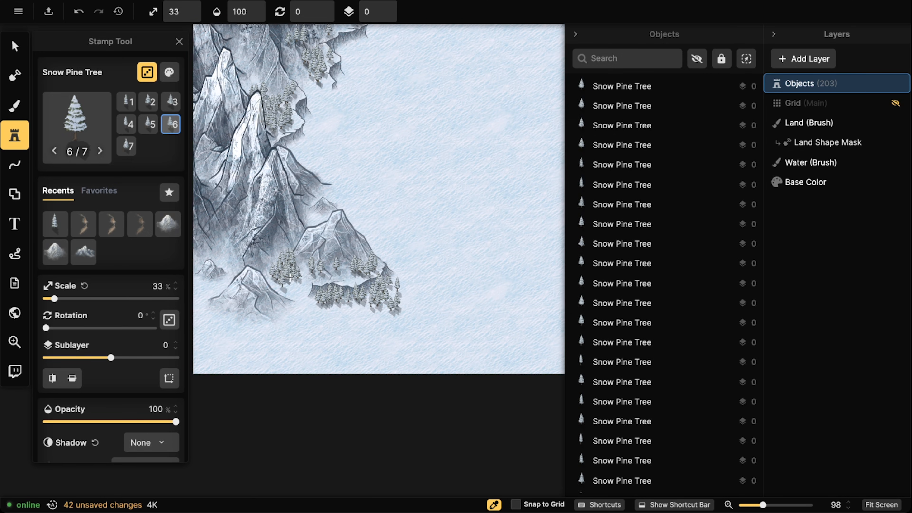
# Scatter Snow Pine Trees at 33% scale around the small southwestern mountain and up the base of the range behind it.
pyautogui.moveTo(269, 309); pyautogui.dragTo(288, 310)
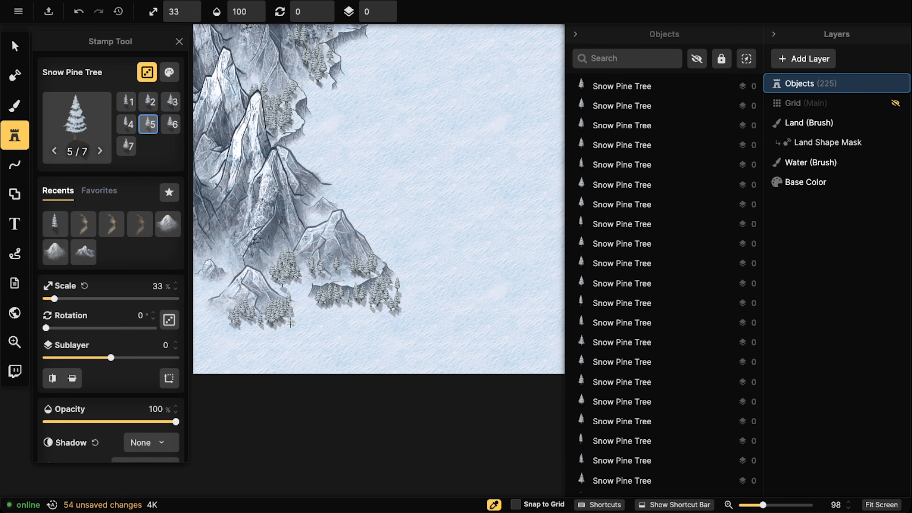
pyautogui.moveTo(213, 292); pyautogui.dragTo(215, 283)
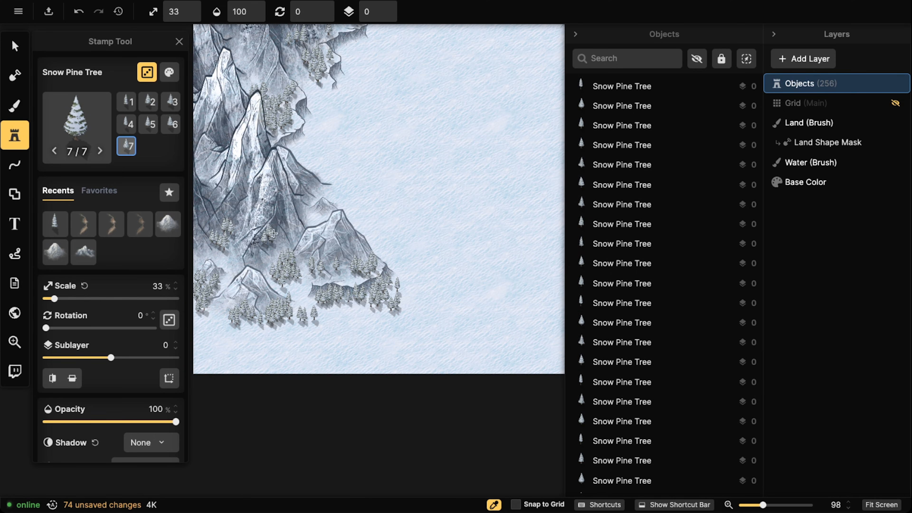
pyautogui.moveTo(274, 218)
pyautogui.mouseDown()
pyautogui.moveTo(261, 254)
pyautogui.moveTo(352, 194)
pyautogui.moveTo(320, 253)
pyautogui.mouseUp()
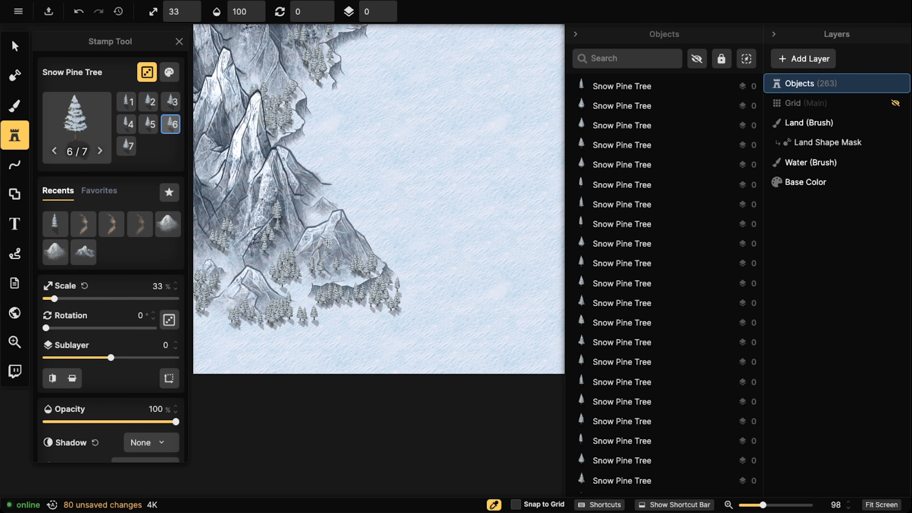
# Add Snow Pine Trees at 33% scale on the slopes above the central northern cliff and behind the foothill beside the curved cliff.
pyautogui.moveTo(405, 131); pyautogui.dragTo(405, 236)
pyautogui.moveTo(421, 147); pyautogui.dragTo(314, 229)
pyautogui.click(333, 134)
pyautogui.moveTo(539, 125); pyautogui.dragTo(459, 134)
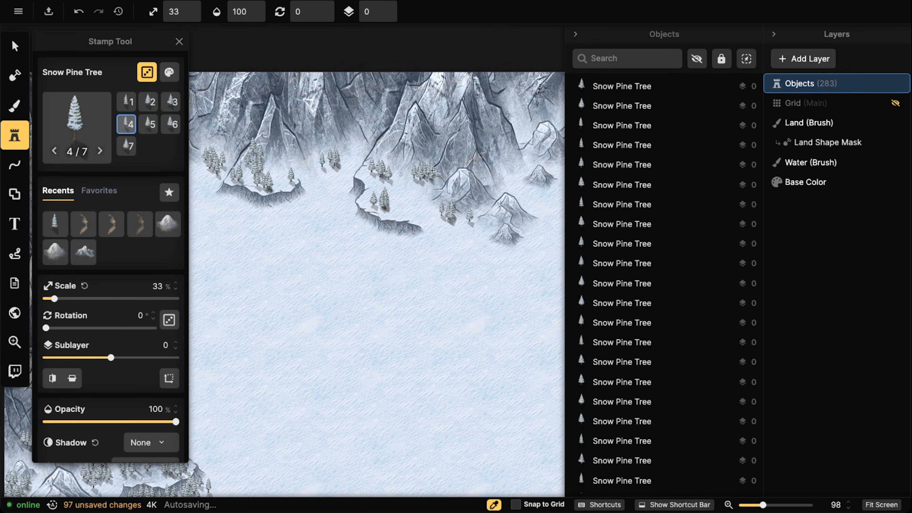
pyautogui.click(452, 135)
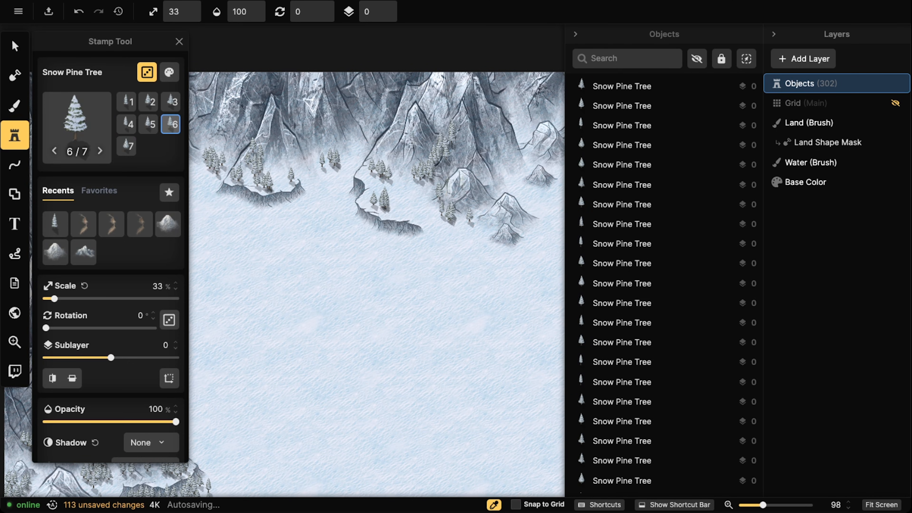
# Scatter more Snow Pine Trees at 33% scale up the northern range's slopes above the long curved cliff.
pyautogui.click(403, 146)
pyautogui.moveTo(381, 143); pyautogui.dragTo(376, 155)
pyautogui.click(387, 142)
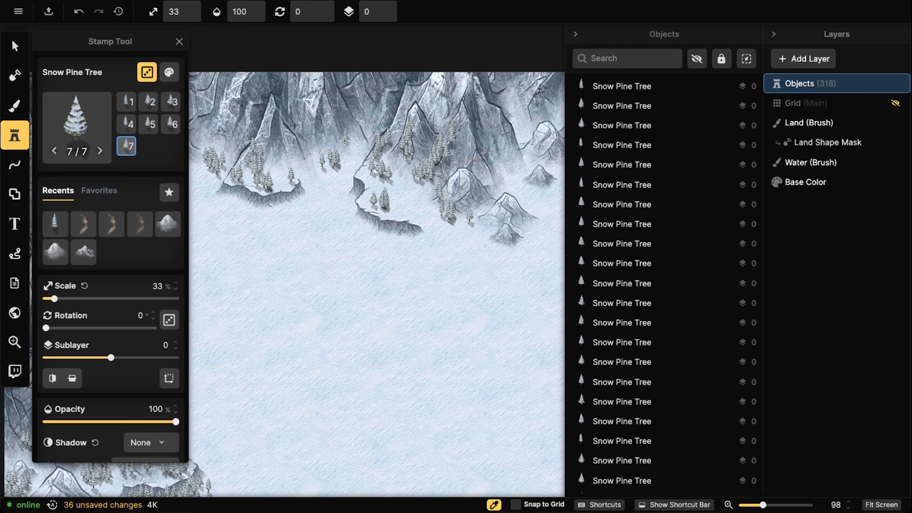
pyautogui.click(350, 102)
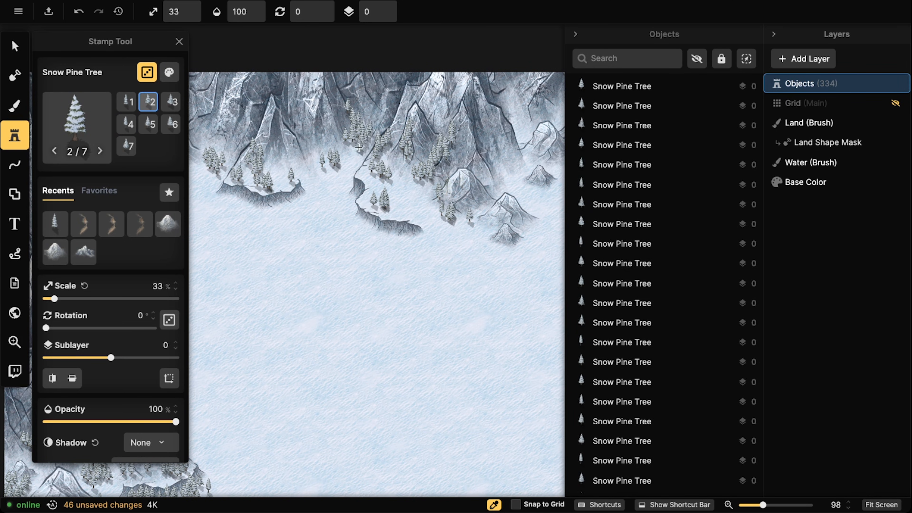
pyautogui.click(359, 147)
# Fill the northeastern cliff's ledge and the surrounding northeastern mountain slopes with dense Snow Pine Trees at 33% scale.
pyautogui.moveTo(531, 179)
pyautogui.mouseDown()
pyautogui.moveTo(408, 139)
pyautogui.moveTo(450, 73)
pyautogui.mouseUp()
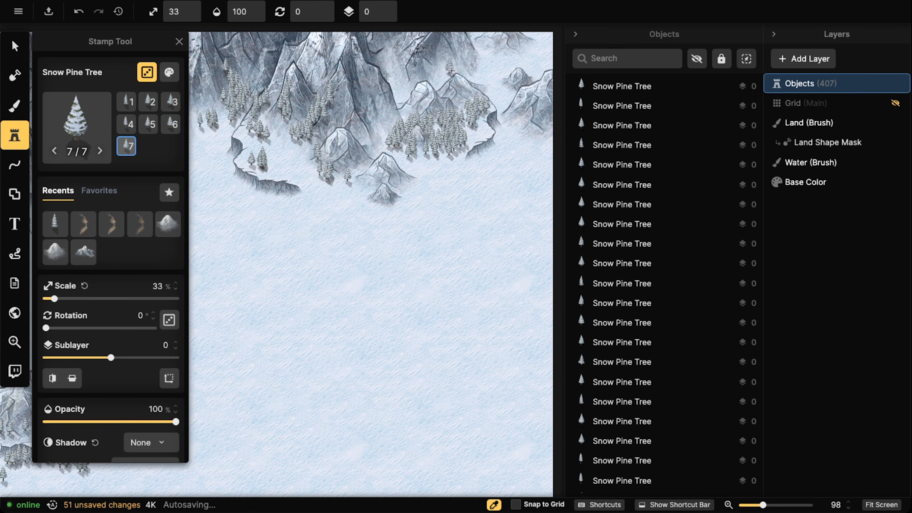
pyautogui.moveTo(413, 97)
pyautogui.mouseDown()
pyautogui.moveTo(415, 77)
pyautogui.moveTo(490, 77)
pyautogui.moveTo(517, 53)
pyautogui.mouseUp()
pyautogui.moveTo(527, 85)
pyautogui.mouseDown()
pyautogui.moveTo(501, 88)
pyautogui.moveTo(526, 124)
pyautogui.moveTo(540, 129)
pyautogui.moveTo(528, 141)
pyautogui.moveTo(547, 141)
pyautogui.moveTo(444, 149)
pyautogui.mouseUp()
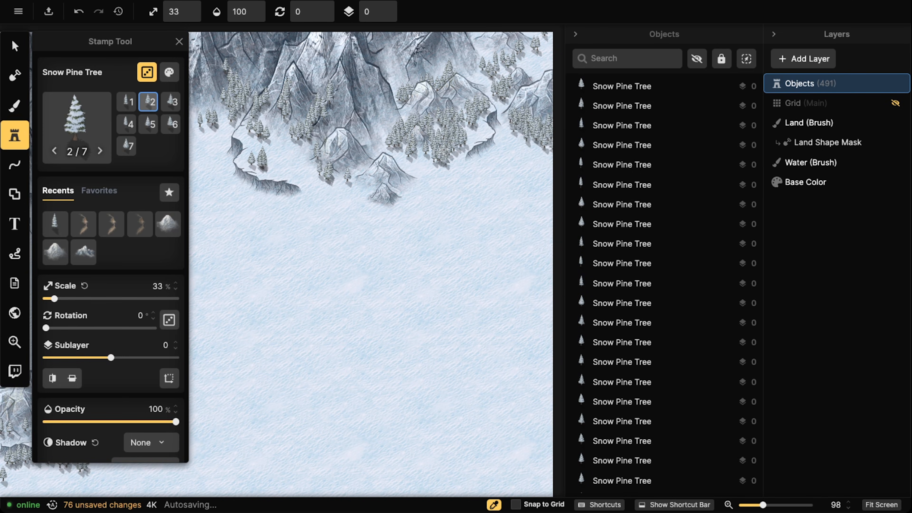
# Place Snow Pine Trees at 33% scale below the northern foothill and along the long curved cliff's edge.
pyautogui.moveTo(383, 208); pyautogui.dragTo(391, 204)
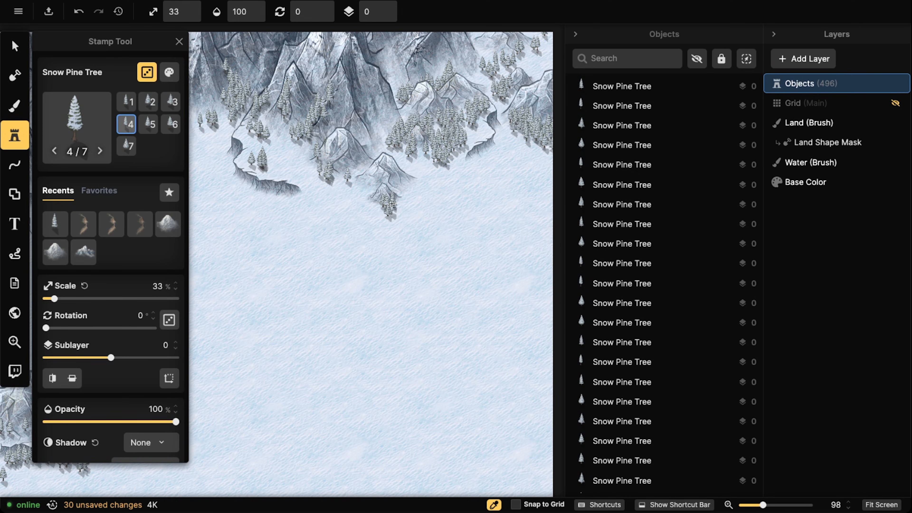
pyautogui.moveTo(401, 159); pyautogui.dragTo(381, 155)
pyautogui.moveTo(351, 234); pyautogui.dragTo(475, 211)
pyautogui.click(382, 168)
pyautogui.click(386, 171)
pyautogui.click(391, 171)
pyautogui.click(403, 168)
pyautogui.click(396, 174)
pyautogui.click(412, 135)
pyautogui.click(409, 144)
# Place individual Snow Pine Trees at 33% scale below the central northern cliff and among the trees to its west.
pyautogui.click(279, 141)
pyautogui.click(286, 140)
pyautogui.click(292, 139)
pyautogui.click(290, 143)
pyautogui.click(281, 151)
pyautogui.moveTo(268, 179); pyautogui.dragTo(460, 162)
pyautogui.click(389, 86)
pyautogui.click(392, 89)
pyautogui.click(396, 83)
pyautogui.click(400, 89)
# Place individual Snow Pine Trees at 33% scale along the foot of the western range's cliffs.
pyautogui.click(302, 257)
pyautogui.click(306, 261)
pyautogui.click(314, 235)
pyautogui.click(320, 220)
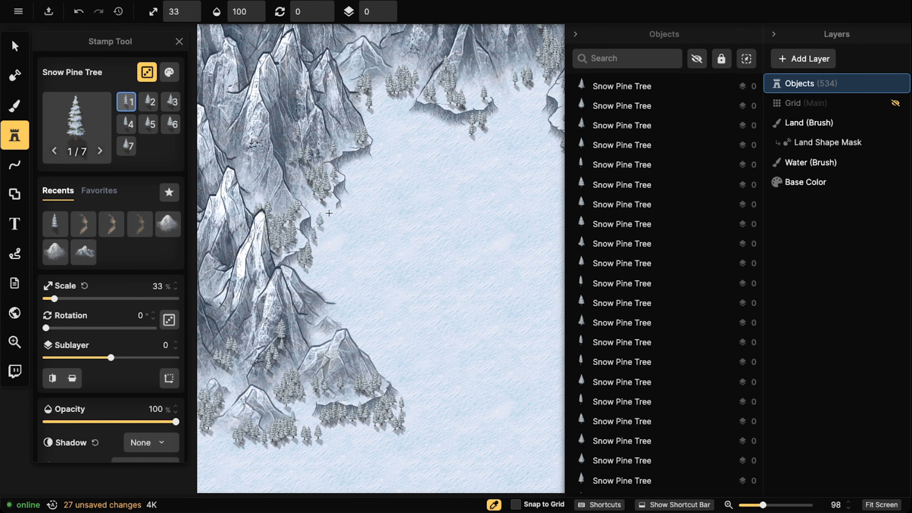
pyautogui.click(350, 180)
pyautogui.click(354, 159)
pyautogui.click(355, 167)
pyautogui.click(360, 165)
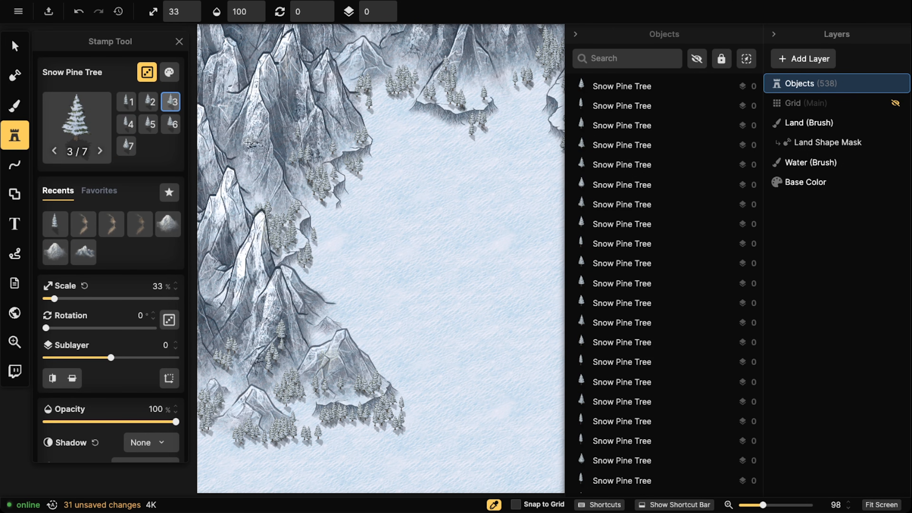
# Select a Snow Pine Tree at the foot of the western cliff, shift it slightly, and deselect it.
pyautogui.click(13, 44)
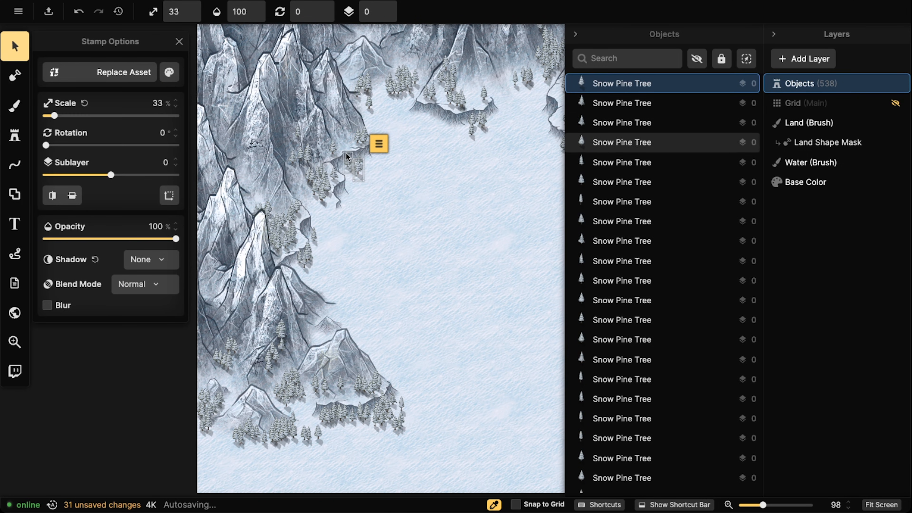
pyautogui.moveTo(346, 158); pyautogui.dragTo(366, 155)
pyautogui.scroll(-5, 254, 164)
pyautogui.press('Escape')
pyautogui.moveTo(255, 166); pyautogui.dragTo(198, 171)
pyautogui.scroll(-2, 207, 210)
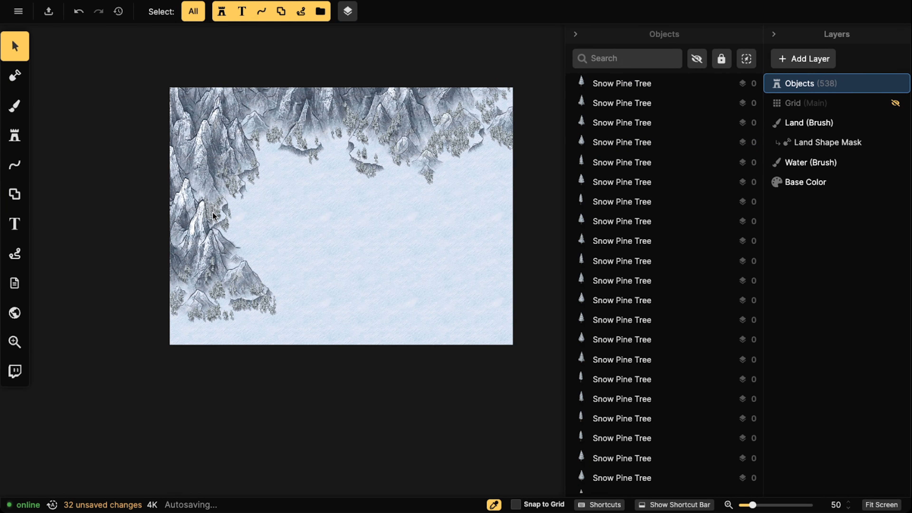
pyautogui.moveTo(253, 156); pyautogui.dragTo(361, 24)
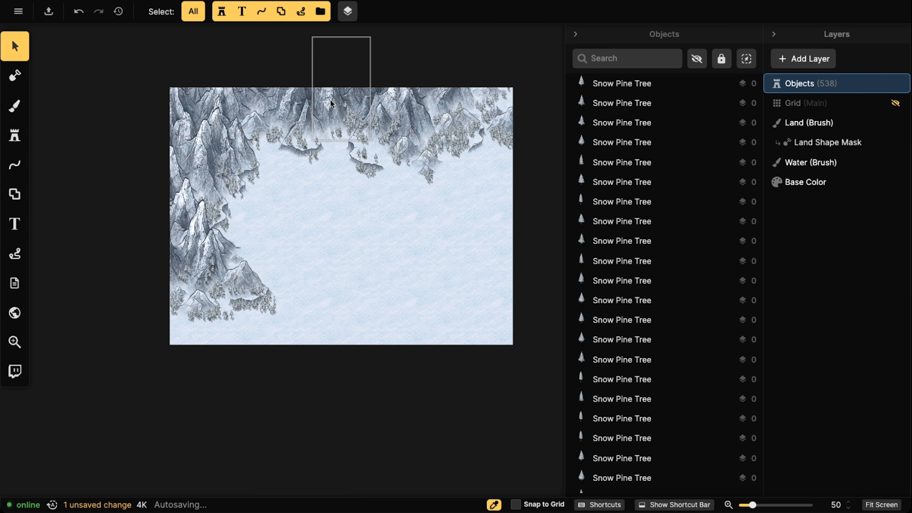
pyautogui.moveTo(250, 258); pyautogui.dragTo(322, 240)
pyautogui.scroll(4, 320, 247)
pyautogui.moveTo(398, 154); pyautogui.dragTo(271, 202)
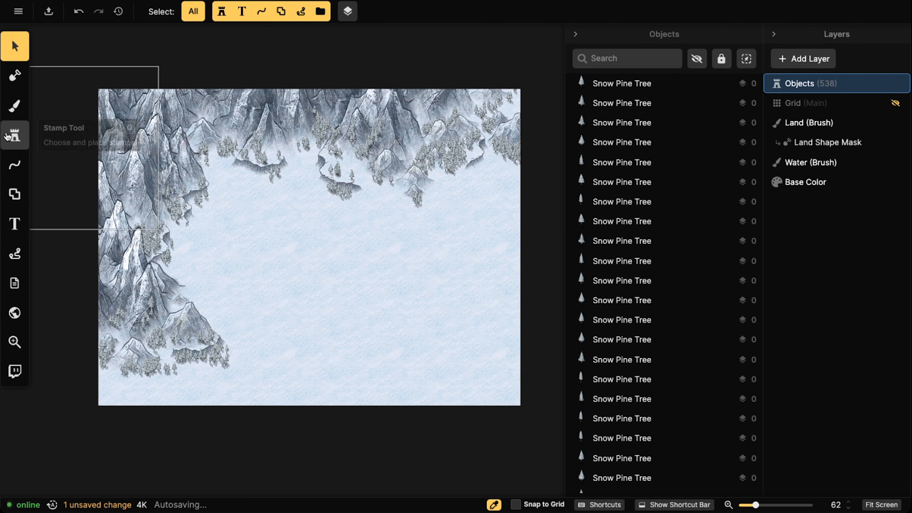
# Search the stamp catalog for hills, choose the Brown Hill stamps, and set their scale to 43%.
pyautogui.click(18, 136)
pyautogui.click(76, 123)
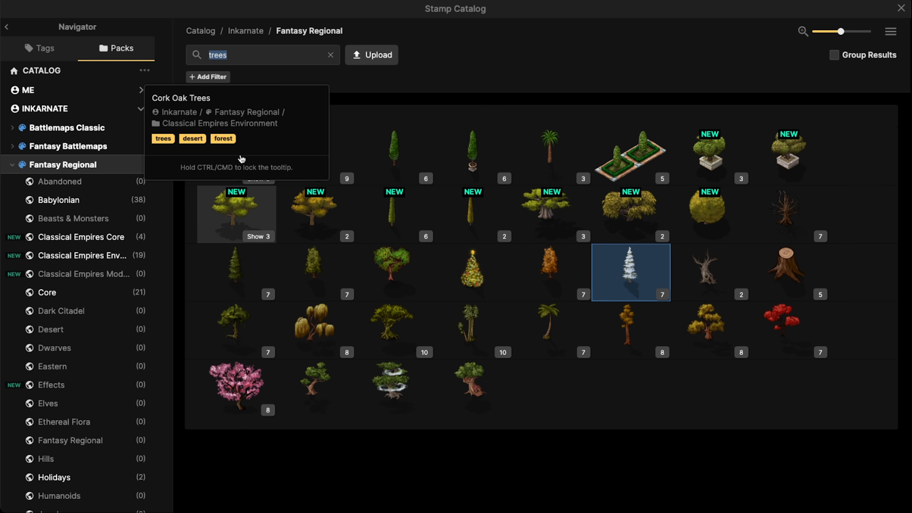
pyautogui.write('hills')
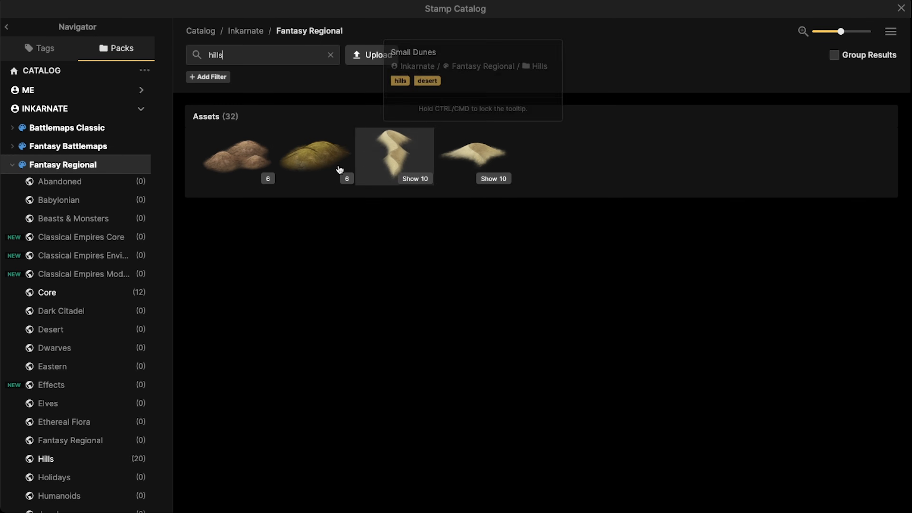
pyautogui.click(251, 159)
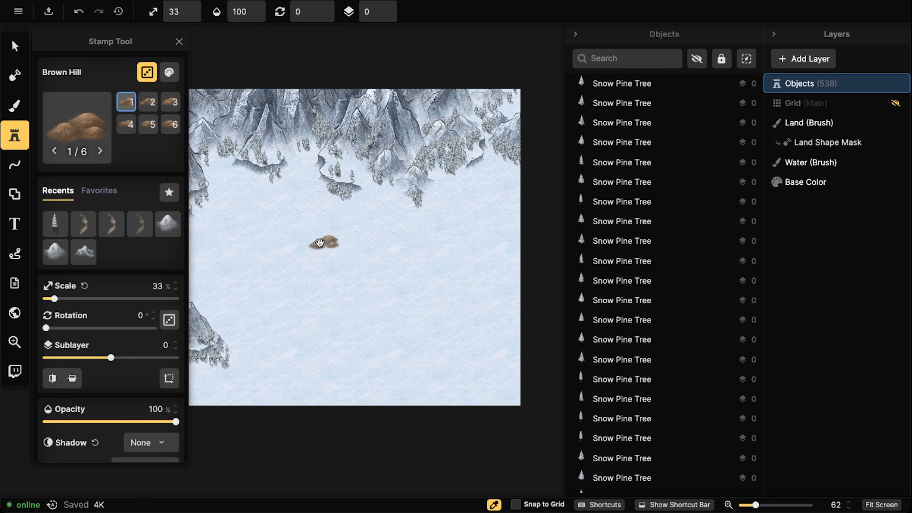
pyautogui.moveTo(320, 243); pyautogui.dragTo(362, 205)
pyautogui.press(']')
# Set the Brown Hill stamp's blend mode to Luminosity.
pyautogui.scroll(-3, 136, 349)
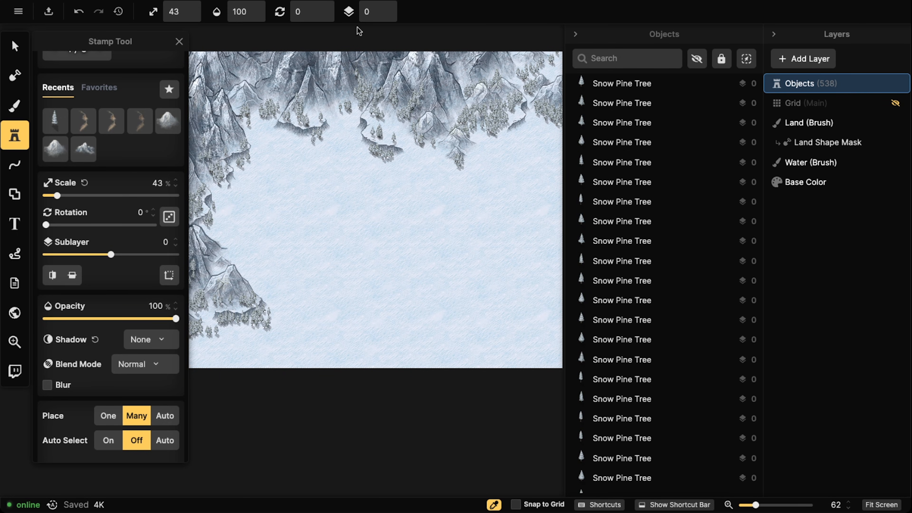
pyautogui.click(363, 204)
pyautogui.scroll(-2, 114, 329)
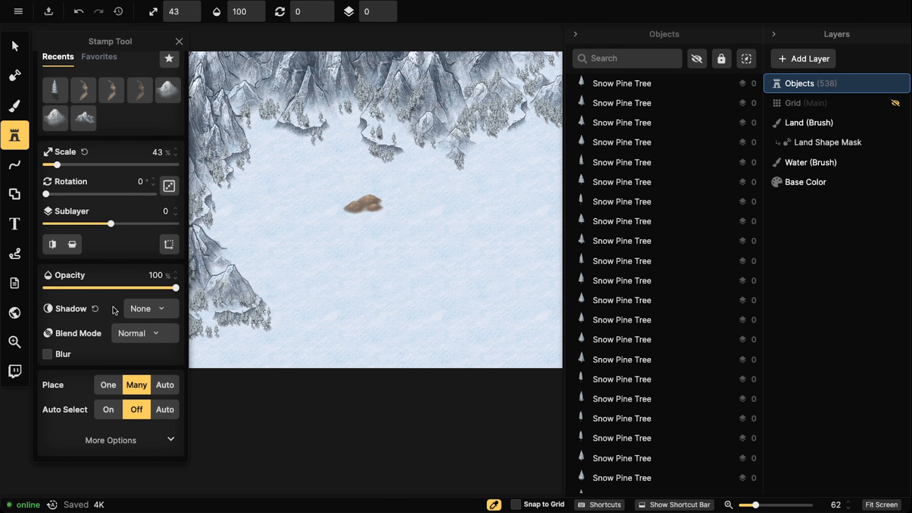
pyautogui.click(120, 441)
pyautogui.scroll(-3, 118, 291)
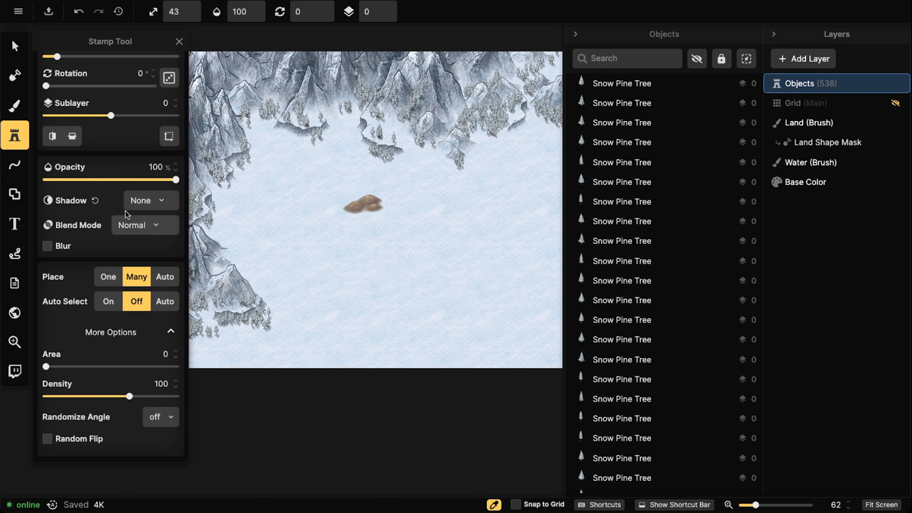
pyautogui.click(138, 232)
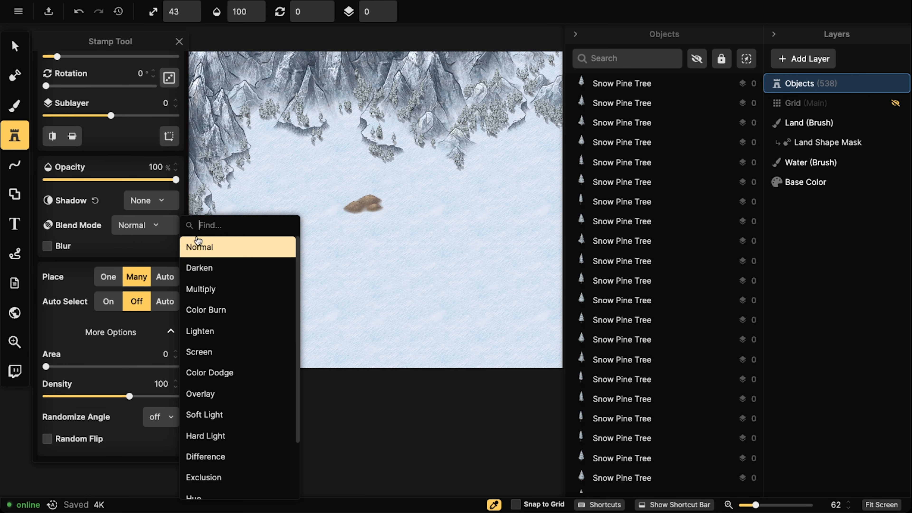
pyautogui.scroll(-2, 234, 320)
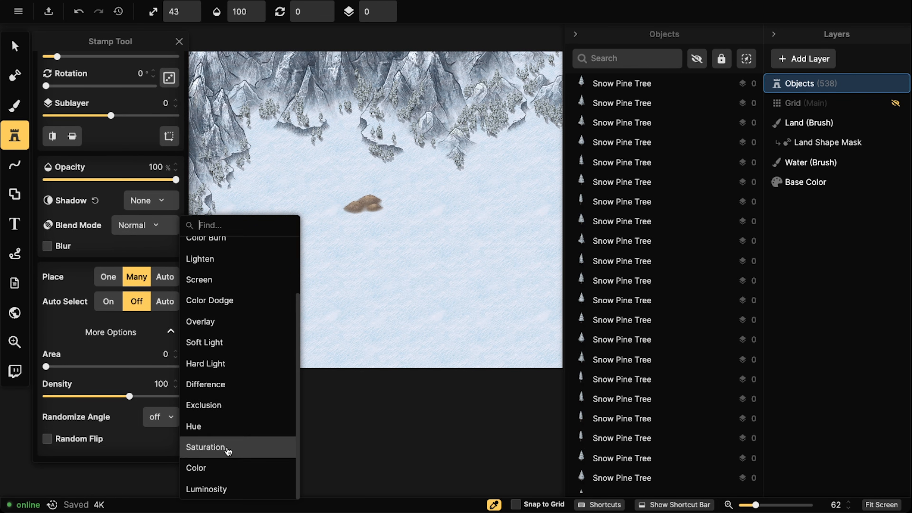
pyautogui.click(228, 490)
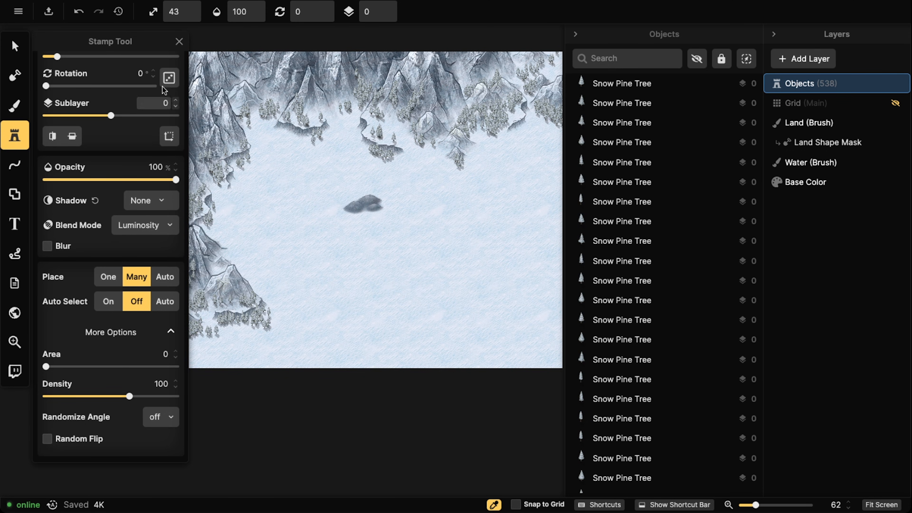
# Tweak the Brown Hill stamp's colors to 184% brightness and 34% contrast.
pyautogui.scroll(6, 158, 248)
pyautogui.click(169, 72)
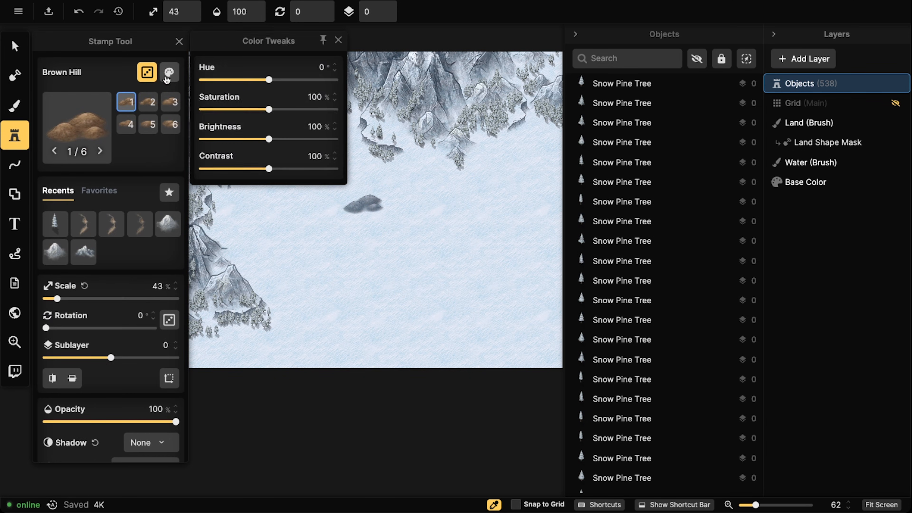
pyautogui.moveTo(268, 139); pyautogui.dragTo(318, 140)
pyautogui.moveTo(267, 166); pyautogui.dragTo(248, 169)
pyautogui.moveTo(317, 139); pyautogui.dragTo(324, 139)
pyautogui.moveTo(248, 169); pyautogui.dragTo(225, 169)
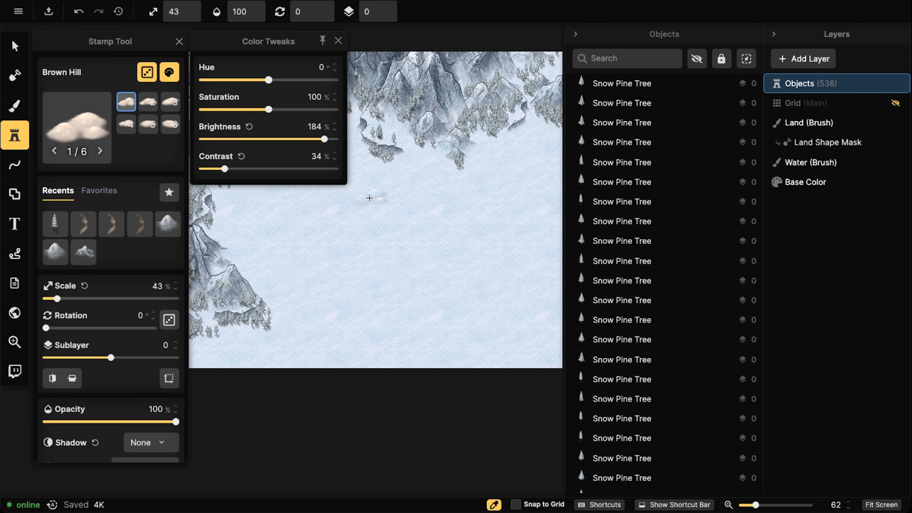
pyautogui.moveTo(226, 174)
pyautogui.mouseDown()
pyautogui.moveTo(305, 173)
pyautogui.moveTo(226, 172)
pyautogui.mouseUp()
# Increase the Brown Hill scale to 73% and place several hills along the southern edge below the southwestern mountains.
pyautogui.click(373, 190)
pyautogui.scroll(6, 382, 224)
pyautogui.scroll(-3, 383, 224)
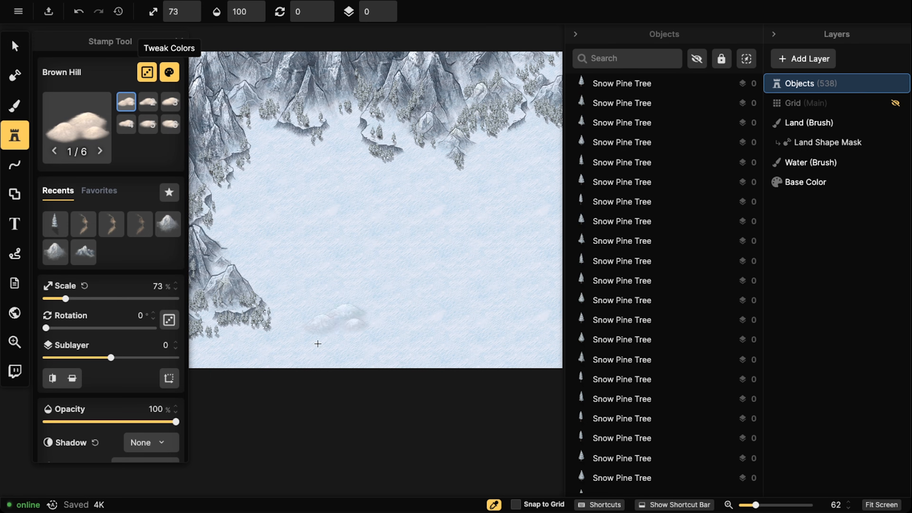
pyautogui.click(230, 370)
pyautogui.click(279, 371)
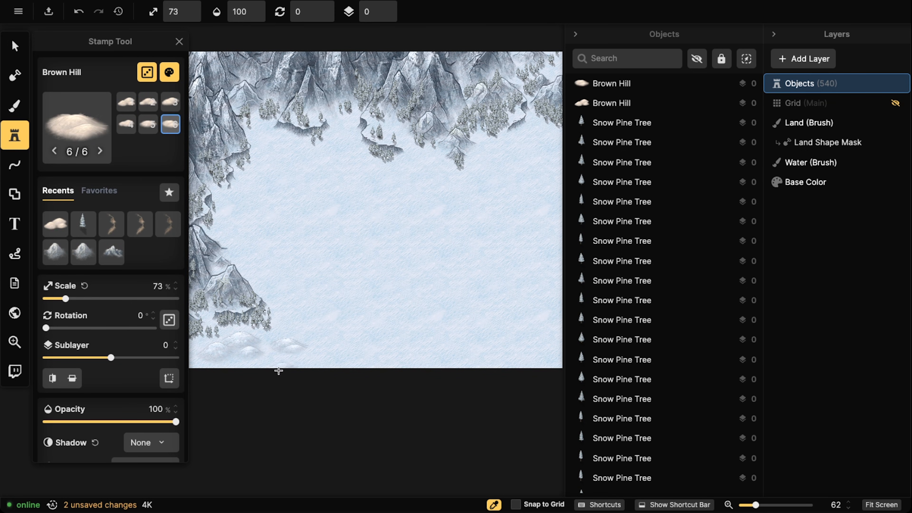
pyautogui.click(269, 367)
# Place Brown Hills at 73% scale below the northeastern cliff, along the eastern edge, and south of the northern foothill.
pyautogui.click(523, 145)
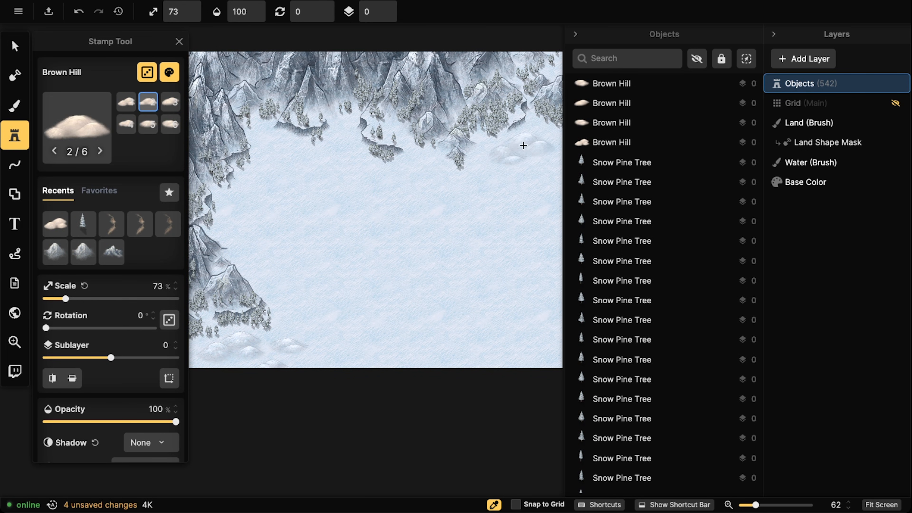
pyautogui.click(536, 152)
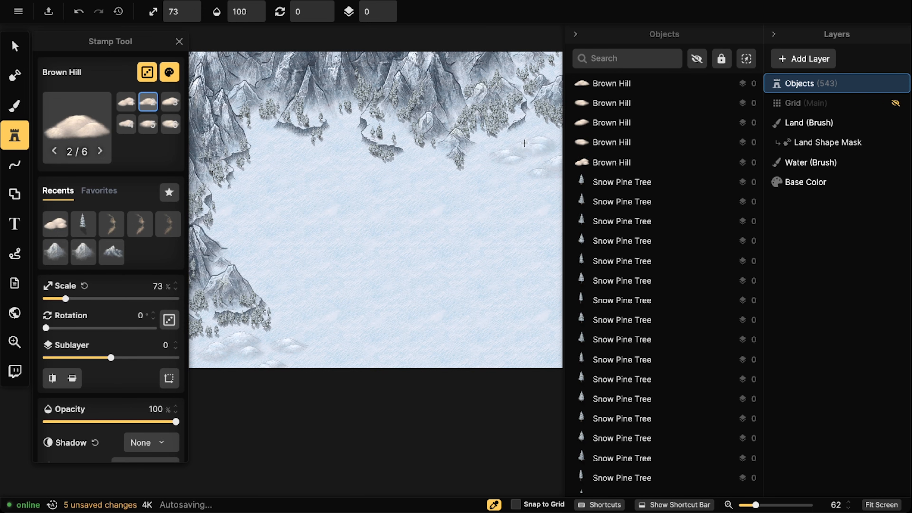
pyautogui.click(533, 138)
pyautogui.click(435, 180)
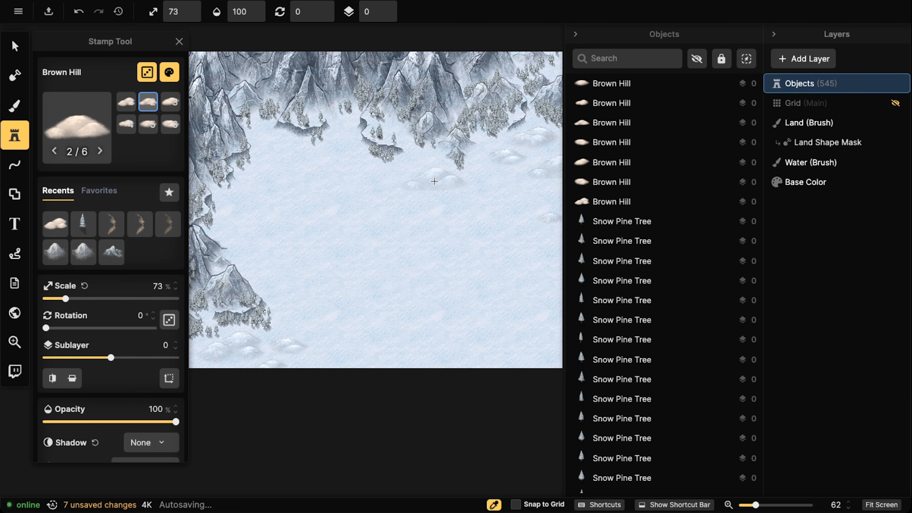
# Place a Brown Hill at 73% scale on the open snow south of the northeastern hills, and smaller ones at 43% beside it.
pyautogui.click(477, 196)
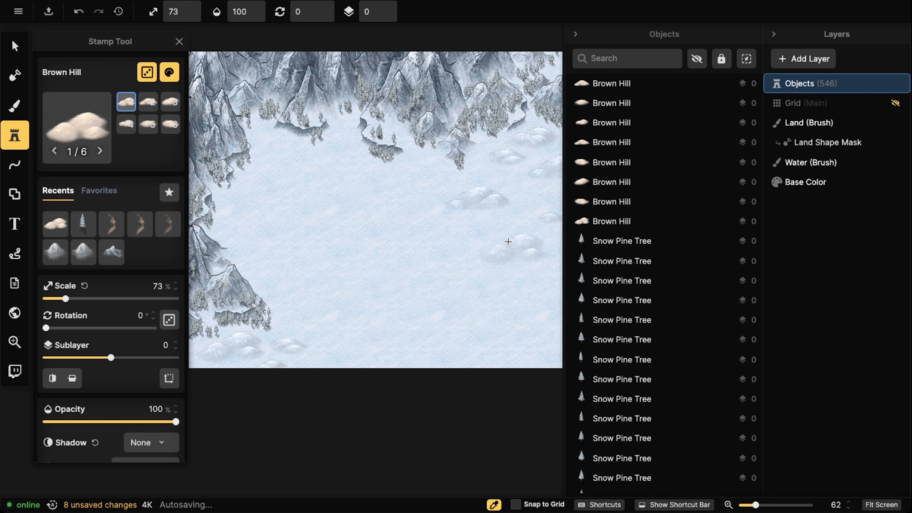
pyautogui.scroll(-6, 498, 253)
pyautogui.click(499, 220)
pyautogui.click(518, 211)
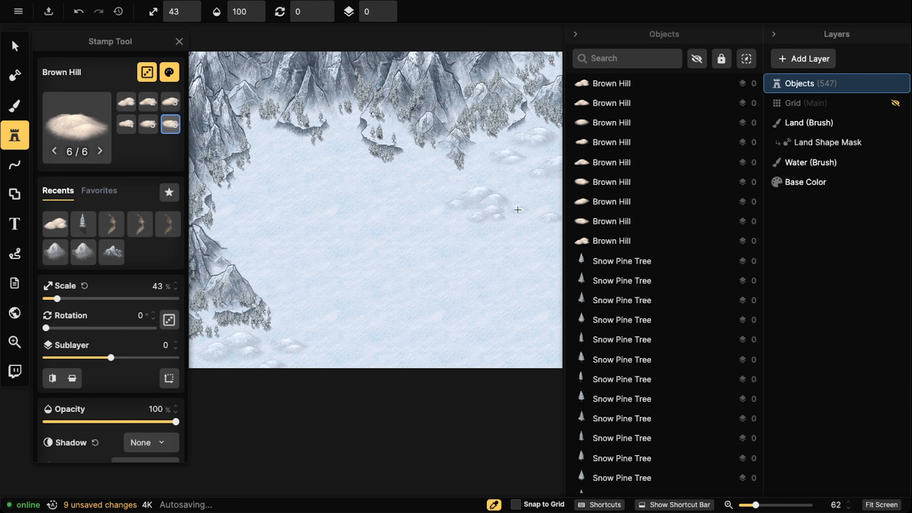
# Place several Brown Hills at 43% scale around the hill group along the southwestern edge.
pyautogui.click(283, 328)
pyautogui.click(305, 357)
pyautogui.moveTo(218, 359); pyautogui.dragTo(286, 347)
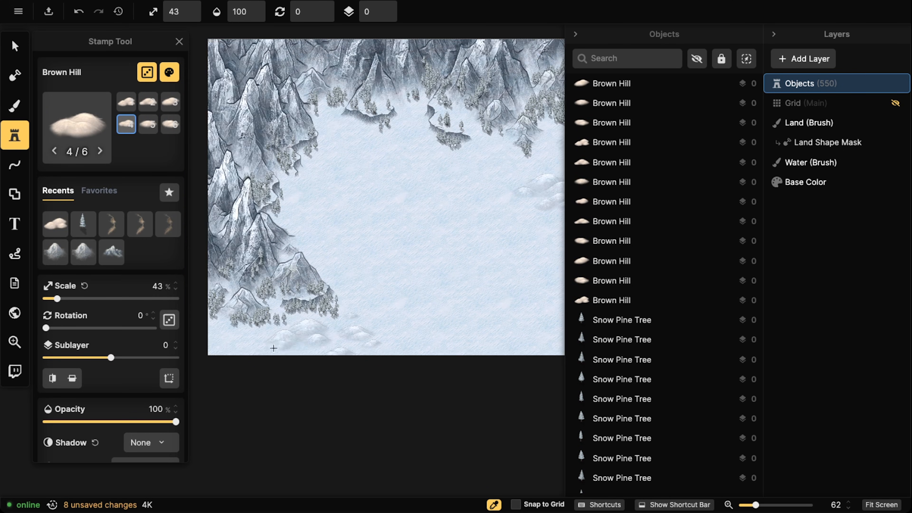
pyautogui.moveTo(225, 347); pyautogui.dragTo(287, 336)
pyautogui.click(282, 327)
# Increase the Brown Hill scale to 113% and place large hills in the southeastern corner.
pyautogui.scroll(10, 295, 345)
pyautogui.click(311, 343)
pyautogui.moveTo(491, 282); pyautogui.dragTo(302, 277)
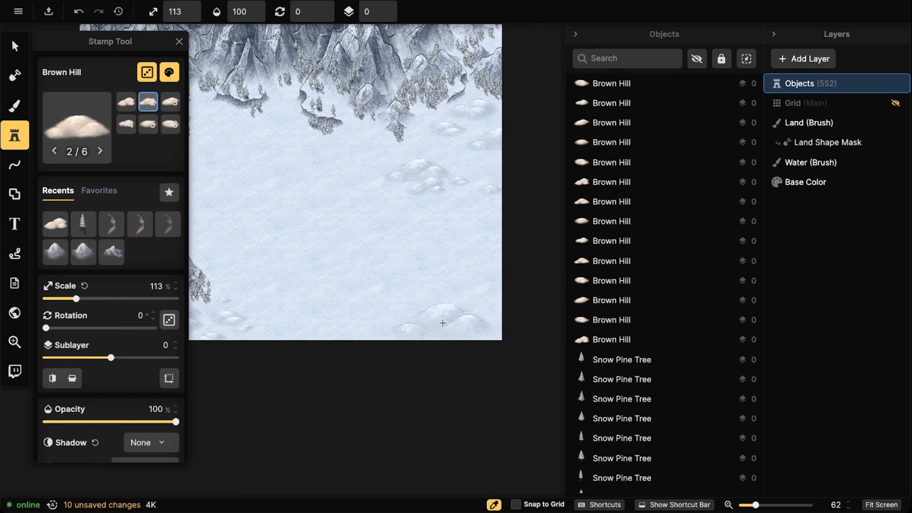
pyautogui.click(449, 332)
# Reduce the Brown Hill scale to 23% and place small accent hills near the southern edge, west of the large southeastern hills.
pyautogui.moveTo(374, 284); pyautogui.dragTo(405, 244)
pyautogui.scroll(-13, 506, 256)
pyautogui.click(353, 296)
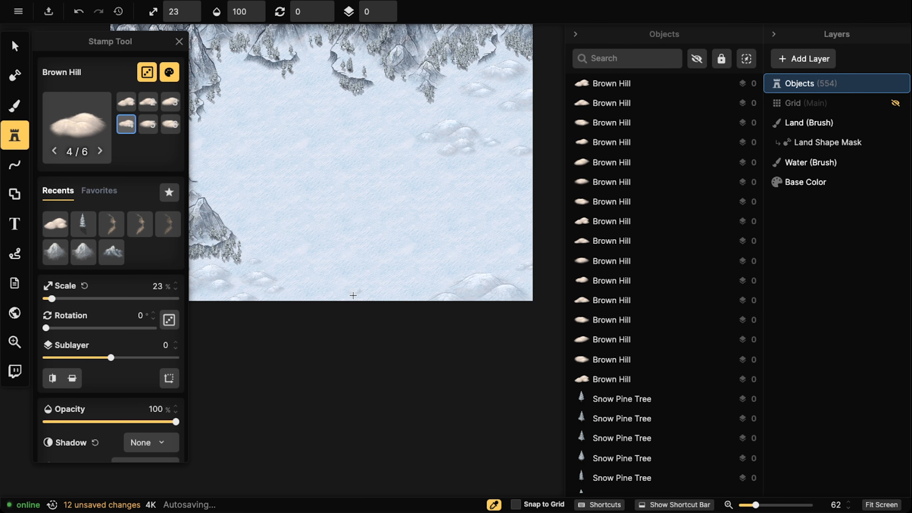
pyautogui.click(427, 284)
pyautogui.scroll(-6, 346, 171)
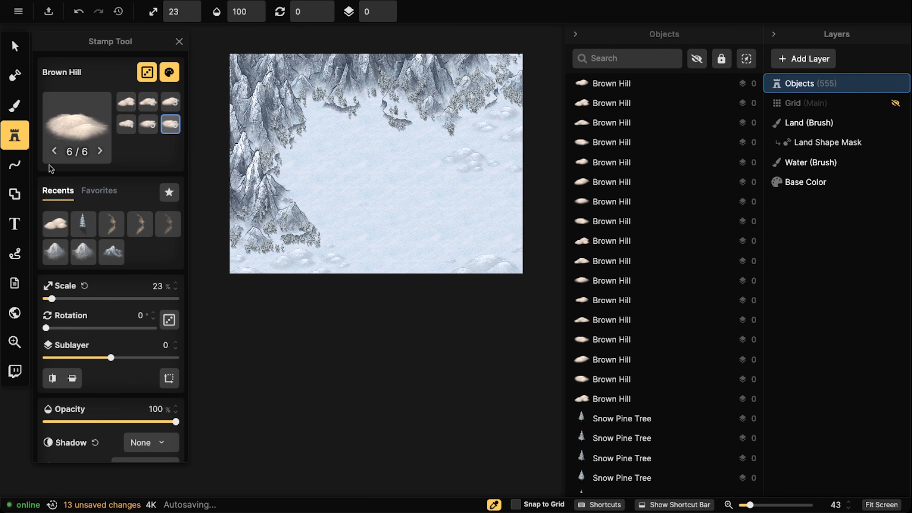
# Switch to the Snow Pine Tree stamp at 23% scale and place trees along the upper slopes and centre of the southwestern hills.
pyautogui.click(84, 224)
pyautogui.scroll(4, 312, 244)
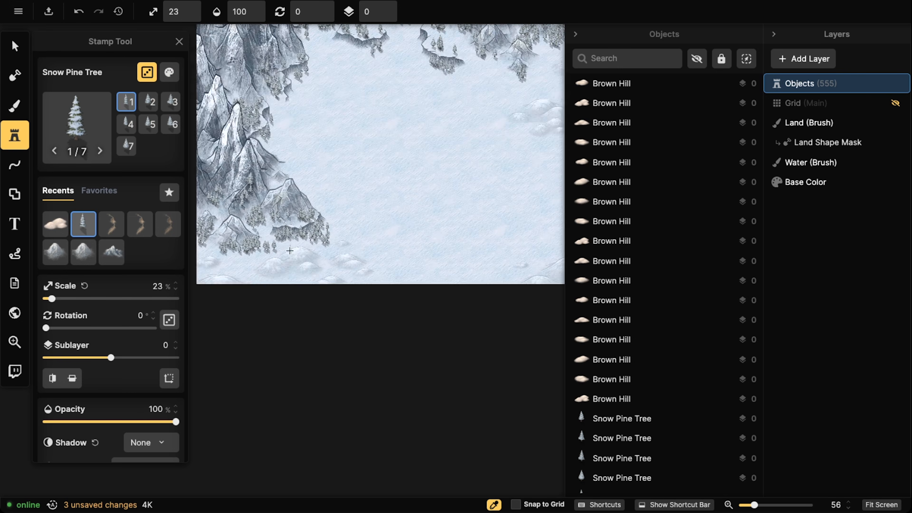
pyautogui.scroll(4, 290, 251)
pyautogui.click(294, 253)
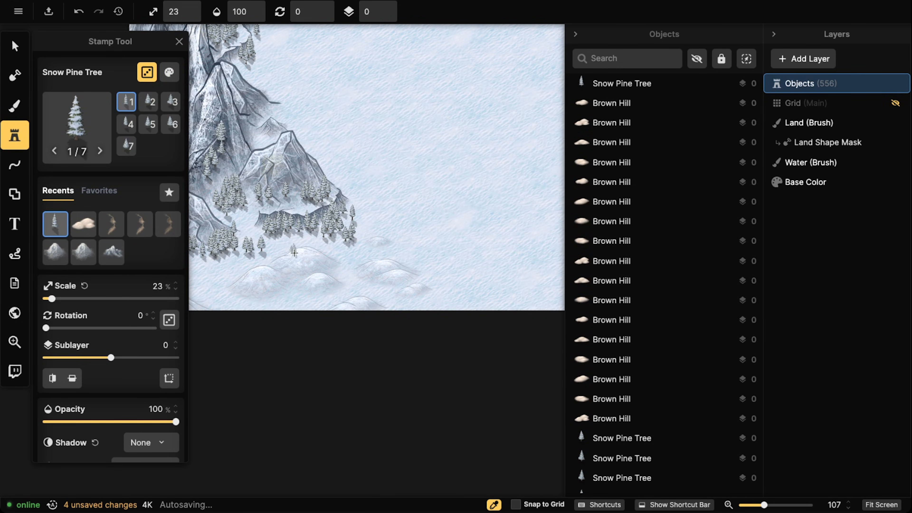
pyautogui.click(296, 251)
pyautogui.click(310, 252)
pyautogui.click(313, 251)
pyautogui.click(291, 277)
pyautogui.click(296, 277)
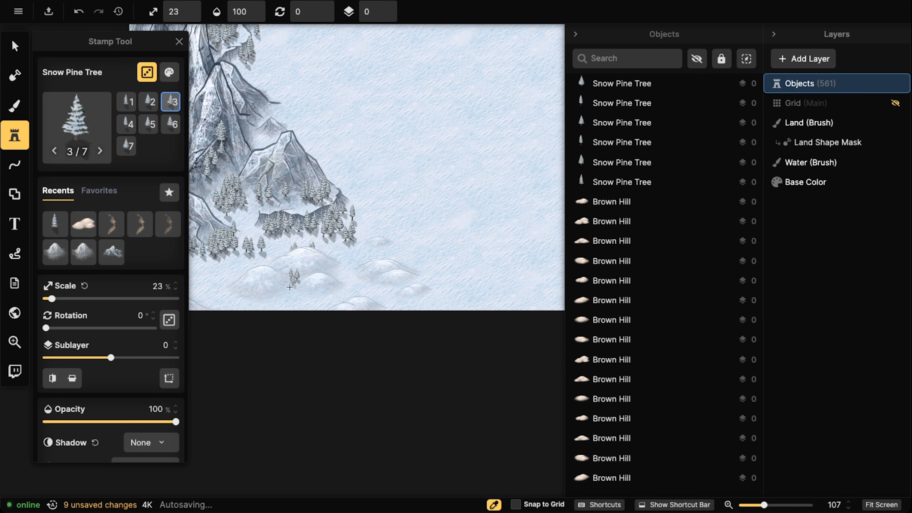
# Place a small cluster of Snow Pine Trees at the southern foot of the southwestern hills.
pyautogui.click(258, 292)
pyautogui.click(263, 289)
pyautogui.click(264, 290)
pyautogui.click(269, 292)
pyautogui.click(260, 303)
# Place Snow Pine Trees around the small hills in the map's far southwestern corner.
pyautogui.moveTo(237, 281); pyautogui.dragTo(324, 259)
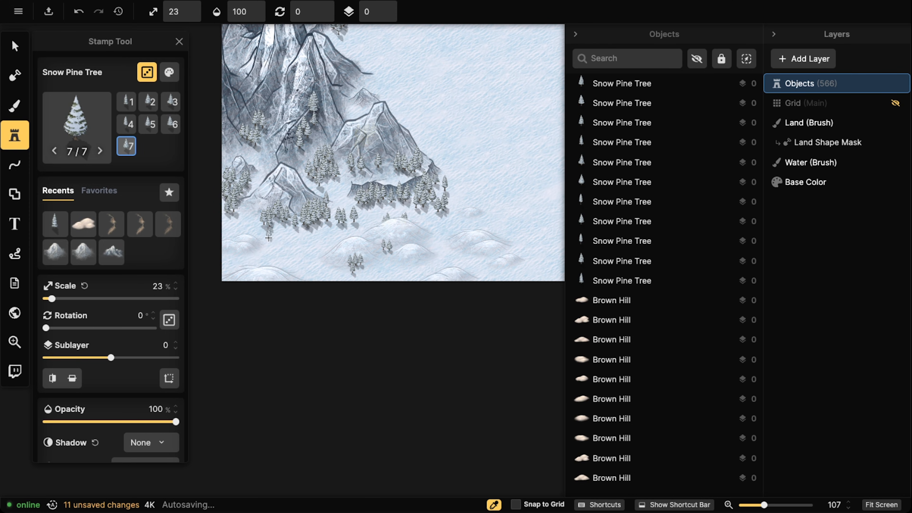
pyautogui.click(237, 257)
pyautogui.click(244, 259)
pyautogui.click(240, 234)
pyautogui.click(246, 234)
pyautogui.click(251, 239)
pyautogui.click(251, 239)
pyautogui.click(246, 227)
# Add single Snow Pine Trees on the western hills of the group below the southwestern mountains.
pyautogui.hscroll(5, 287, 230)
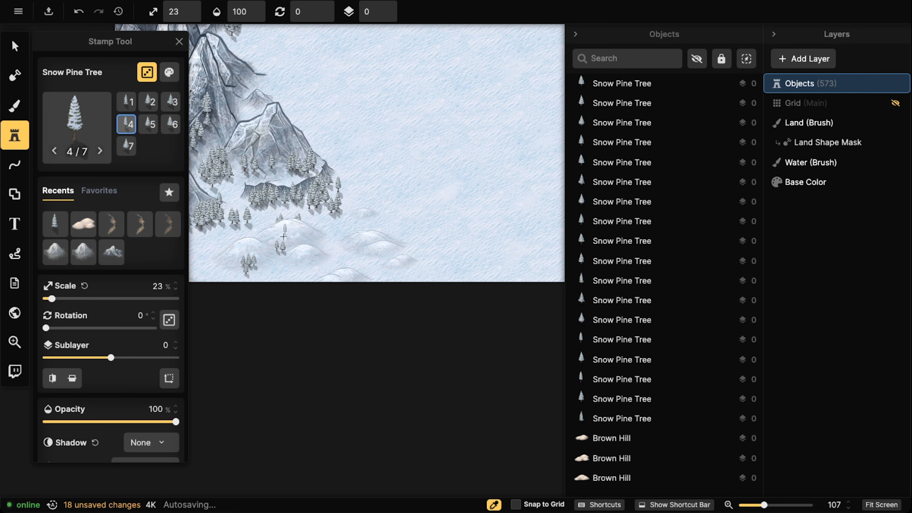
pyautogui.click(247, 244)
pyautogui.click(228, 245)
# Place Snow Pine Trees above and below the easternmost hill of the southwestern group.
pyautogui.click(376, 233)
pyautogui.click(384, 235)
pyautogui.click(384, 235)
pyautogui.click(355, 257)
pyautogui.click(372, 259)
pyautogui.click(373, 260)
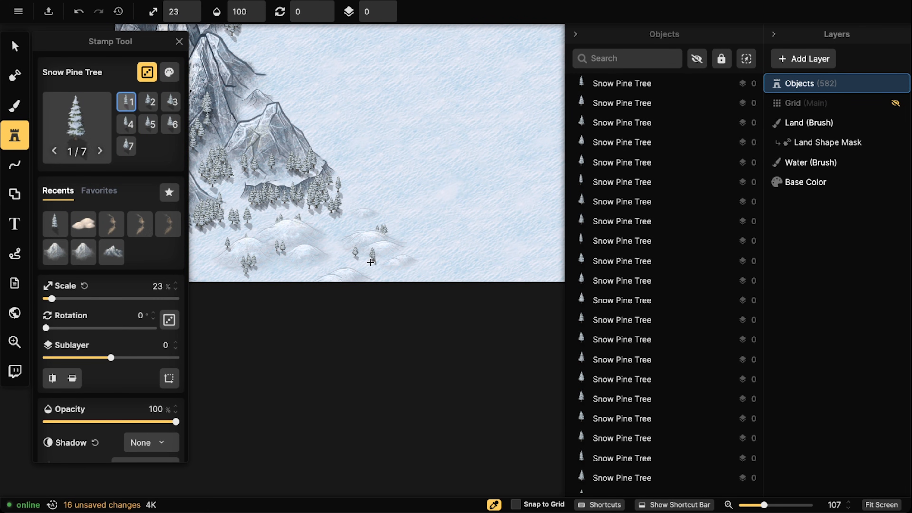
pyautogui.click(373, 259)
pyautogui.click(363, 282)
pyautogui.click(405, 271)
pyautogui.click(315, 228)
# Paint dense Snow Pine Tree forest along the southern base and eastern side of the large southeastern hills.
pyautogui.moveTo(553, 209); pyautogui.dragTo(301, 218)
pyautogui.moveTo(503, 218); pyautogui.dragTo(407, 222)
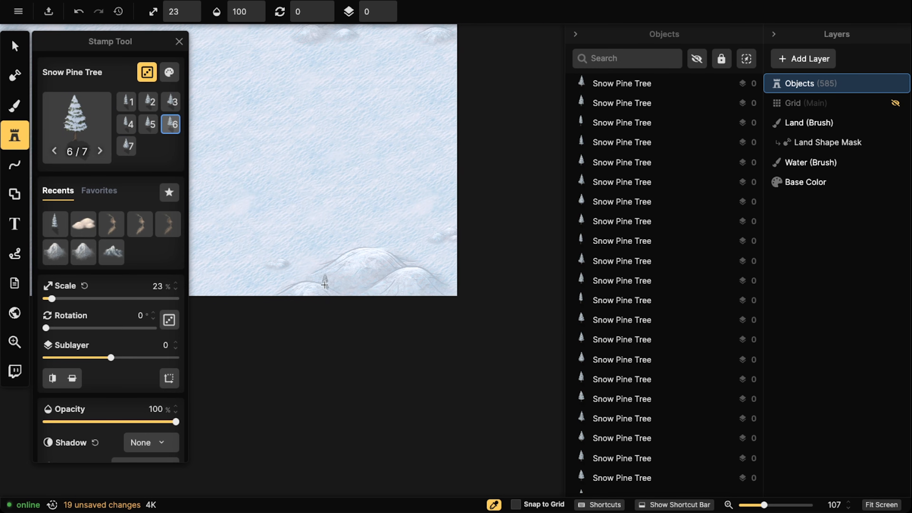
pyautogui.moveTo(343, 287)
pyautogui.mouseDown()
pyautogui.moveTo(413, 298)
pyautogui.moveTo(422, 286)
pyautogui.moveTo(406, 274)
pyautogui.moveTo(419, 291)
pyautogui.moveTo(455, 298)
pyautogui.mouseUp()
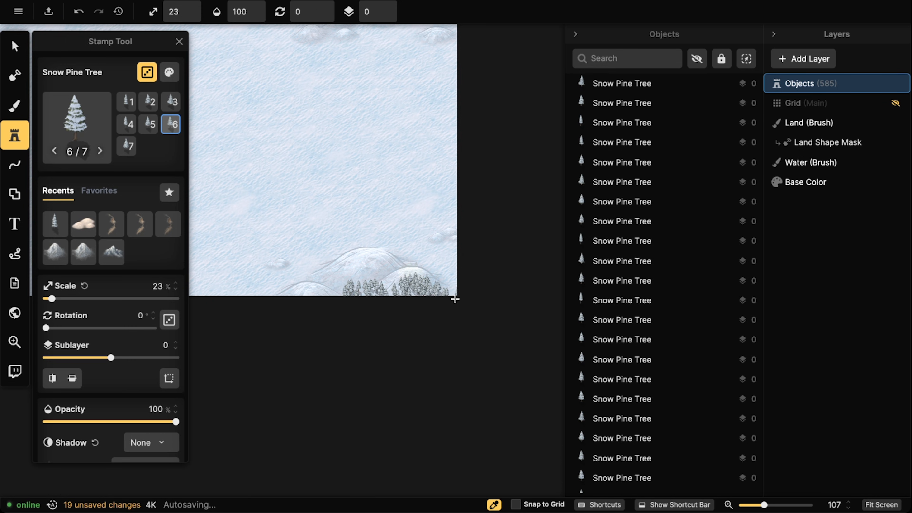
pyautogui.moveTo(427, 252)
pyautogui.mouseDown()
pyautogui.moveTo(424, 233)
pyautogui.moveTo(441, 250)
pyautogui.moveTo(449, 280)
pyautogui.moveTo(450, 217)
pyautogui.moveTo(464, 194)
pyautogui.mouseUp()
# Paint Snow Pine Tree forest along the southern edge west of the large southeastern hills, with smaller clusters just north of it.
pyautogui.press('space')
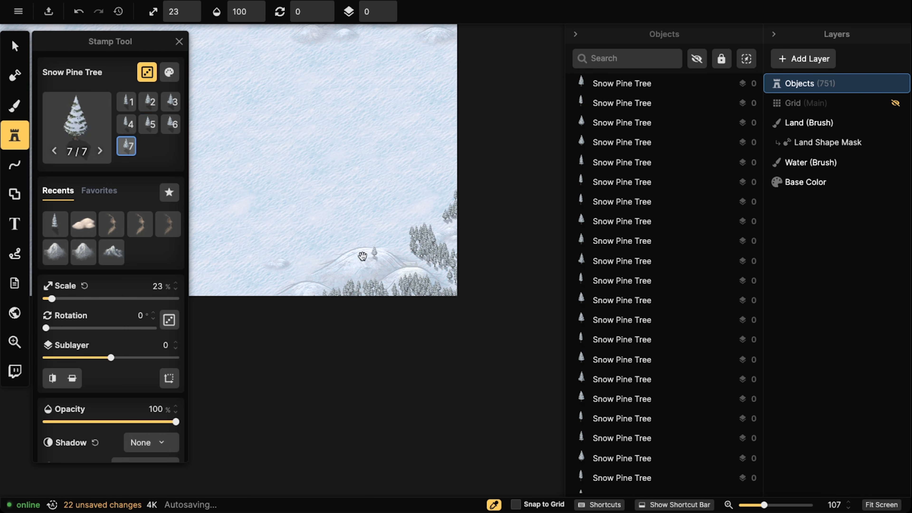
pyautogui.moveTo(362, 256); pyautogui.dragTo(525, 202)
pyautogui.moveTo(420, 239)
pyautogui.mouseDown()
pyautogui.moveTo(399, 250)
pyautogui.moveTo(372, 243)
pyautogui.moveTo(372, 225)
pyautogui.moveTo(364, 233)
pyautogui.moveTo(379, 247)
pyautogui.mouseUp()
pyautogui.moveTo(455, 219)
pyautogui.mouseDown()
pyautogui.moveTo(426, 212)
pyautogui.moveTo(433, 194)
pyautogui.moveTo(445, 191)
pyautogui.moveTo(417, 188)
pyautogui.moveTo(425, 172)
pyautogui.mouseUp()
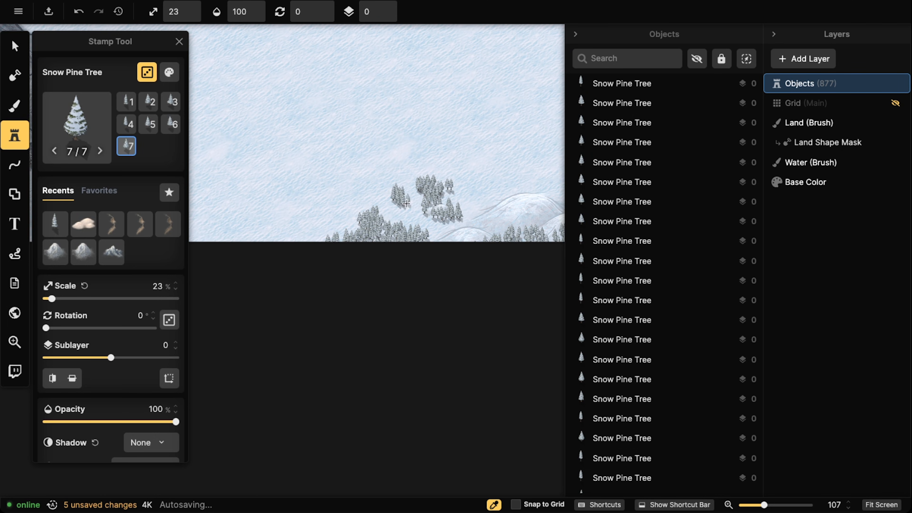
pyautogui.moveTo(407, 204); pyautogui.dragTo(405, 197)
# Paint Snow Pine Tree clusters along the southern edge across the southwestern hills.
pyautogui.scroll(-5, 351, 142)
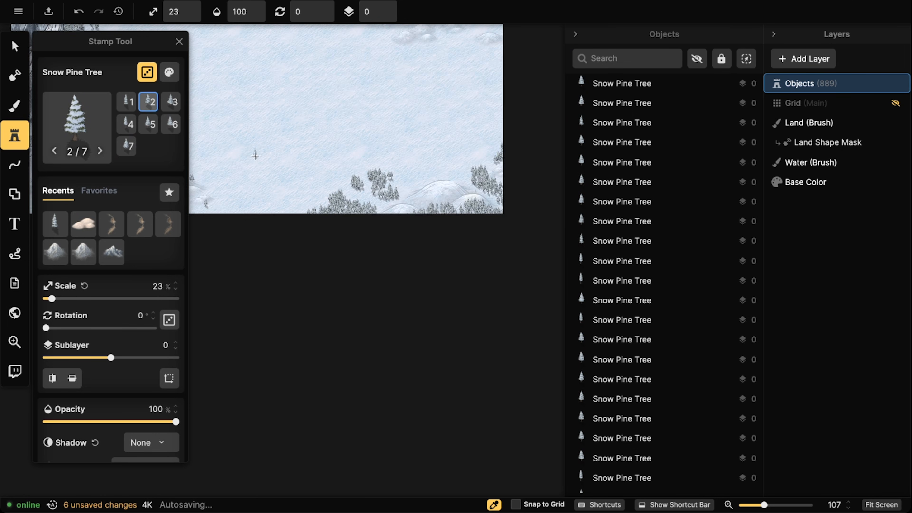
pyautogui.moveTo(418, 292); pyautogui.dragTo(428, 289)
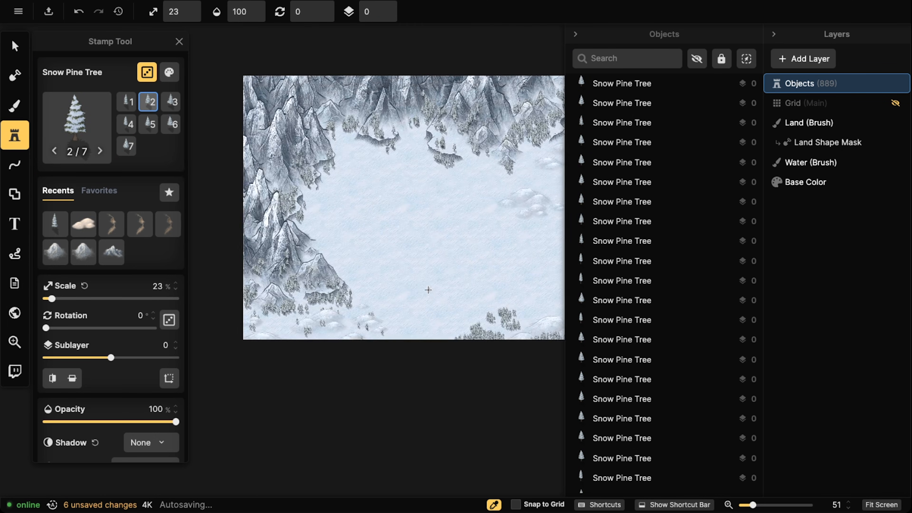
pyautogui.moveTo(362, 330)
pyautogui.mouseDown()
pyautogui.moveTo(381, 339)
pyautogui.moveTo(295, 321)
pyautogui.mouseUp()
pyautogui.click(268, 333)
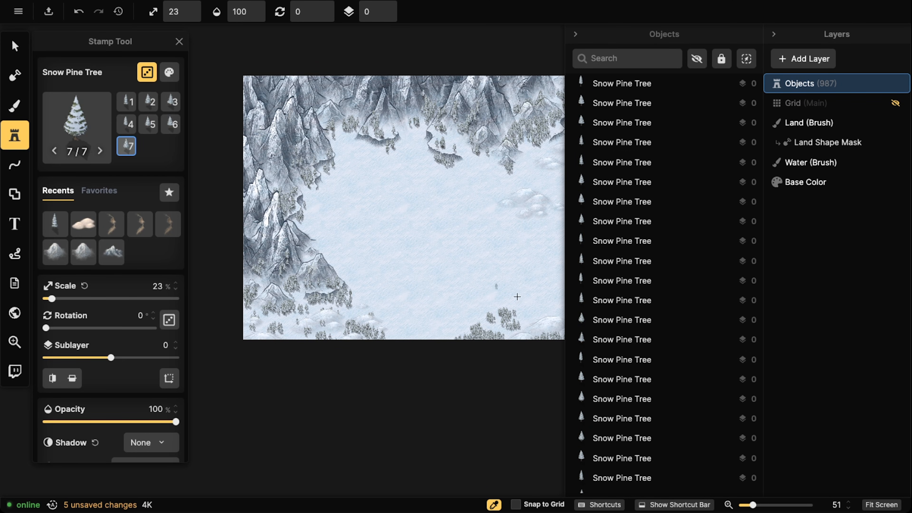
# Paint Snow Pine Trees over the northeastern and eastern hills, plus single trees below the northern foothills and on the southeastern hill.
pyautogui.moveTo(489, 304); pyautogui.dragTo(382, 300)
pyautogui.moveTo(483, 187)
pyautogui.mouseDown()
pyautogui.moveTo(465, 174)
pyautogui.moveTo(481, 168)
pyautogui.moveTo(437, 205)
pyautogui.moveTo(418, 197)
pyautogui.moveTo(401, 182)
pyautogui.moveTo(428, 186)
pyautogui.moveTo(412, 180)
pyautogui.moveTo(436, 149)
pyautogui.moveTo(432, 160)
pyautogui.moveTo(470, 139)
pyautogui.moveTo(468, 127)
pyautogui.moveTo(412, 159)
pyautogui.moveTo(424, 137)
pyautogui.mouseUp()
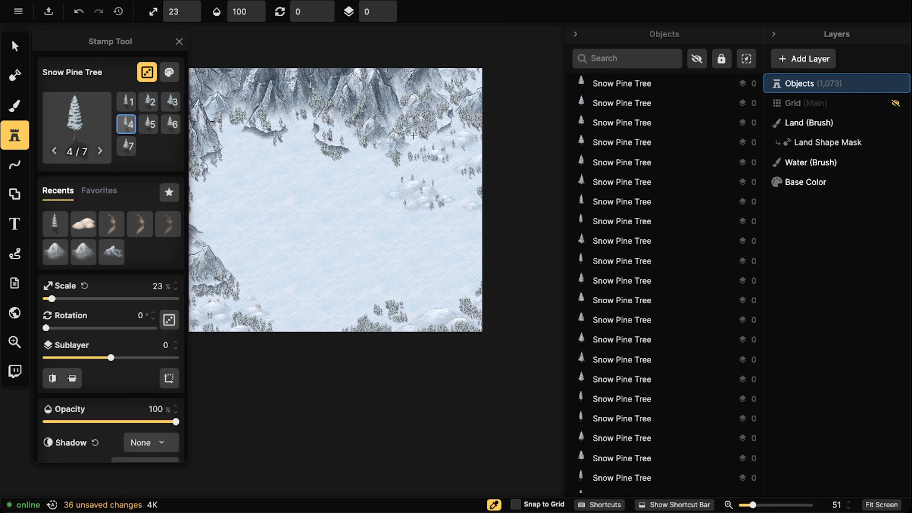
pyautogui.click(357, 157)
pyautogui.click(438, 307)
# Scatter a few Snow Pine Trees along the southern edge between the southwestern and southeastern forests.
pyautogui.moveTo(296, 319); pyautogui.dragTo(297, 325)
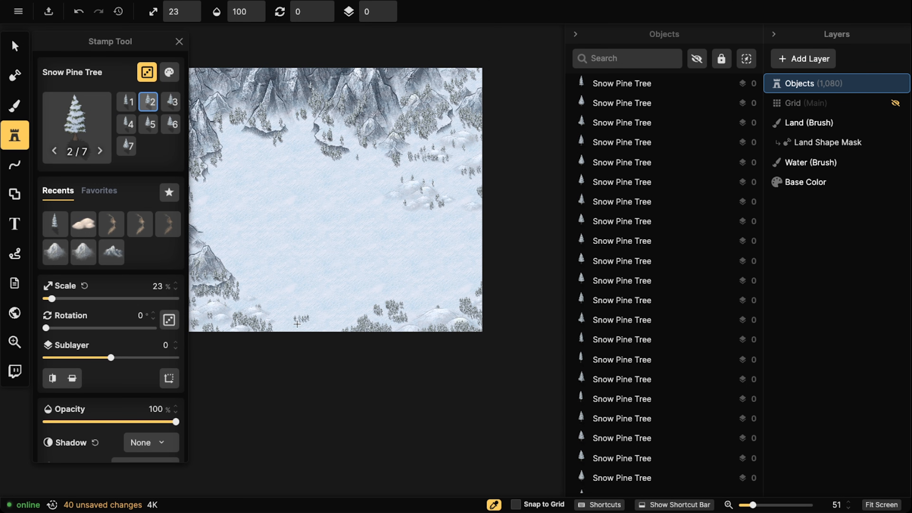
pyautogui.click(298, 323)
pyautogui.click(336, 323)
pyautogui.click(270, 298)
# Scatter single Snow Pine Trees across the eastern plain, north of the southern forests, and near the northeastern and southwestern foothills.
pyautogui.click(464, 220)
pyautogui.click(427, 224)
pyautogui.click(472, 265)
pyautogui.click(453, 245)
pyautogui.click(400, 281)
pyautogui.click(405, 280)
pyautogui.click(407, 288)
pyautogui.click(446, 282)
pyautogui.click(349, 301)
pyautogui.click(454, 183)
pyautogui.click(391, 164)
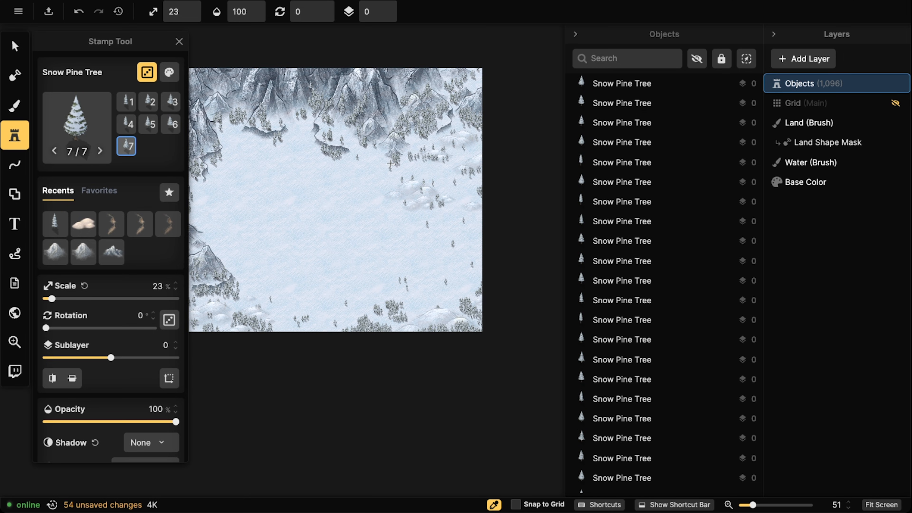
pyautogui.click(247, 294)
# Set the Snow Pine Tree sublayer to 1 and place trees on the slopes of the western hills in the southwestern group.
pyautogui.click(391, 5)
pyautogui.scroll(5, 201, 304)
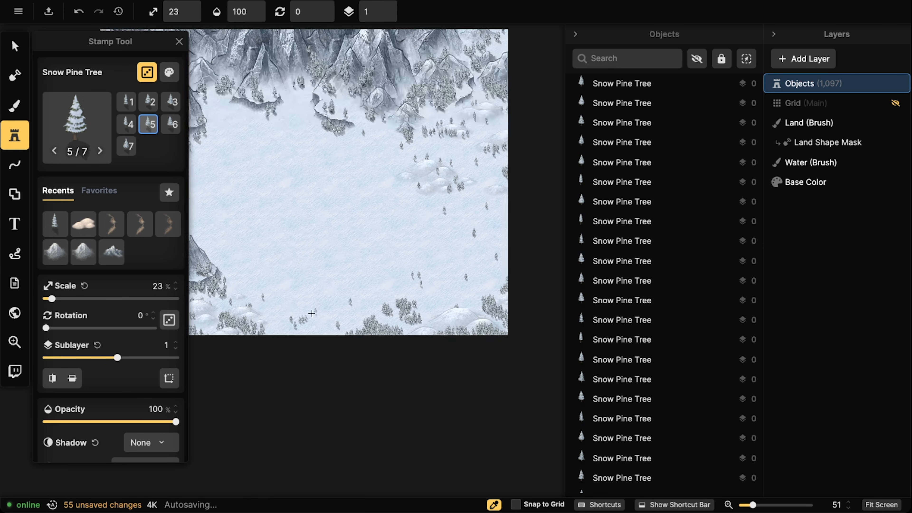
pyautogui.scroll(10, 352, 273)
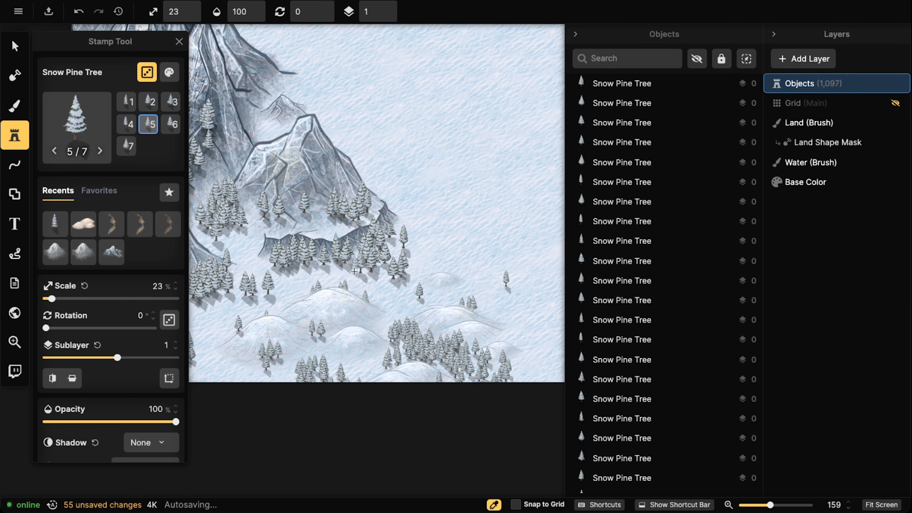
pyautogui.click(263, 318)
pyautogui.click(270, 311)
pyautogui.click(268, 308)
pyautogui.click(356, 319)
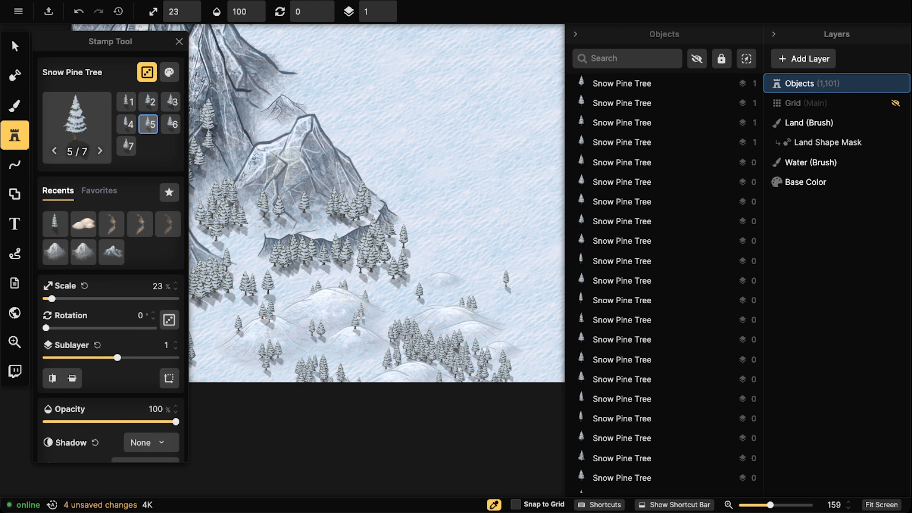
# Add sublayer 1 Snow Pine Trees to the forest and upper slope of the easternmost hill in the southwestern group.
pyautogui.moveTo(472, 283); pyautogui.dragTo(421, 216)
pyautogui.click(364, 299)
pyautogui.click(369, 298)
pyautogui.click(373, 301)
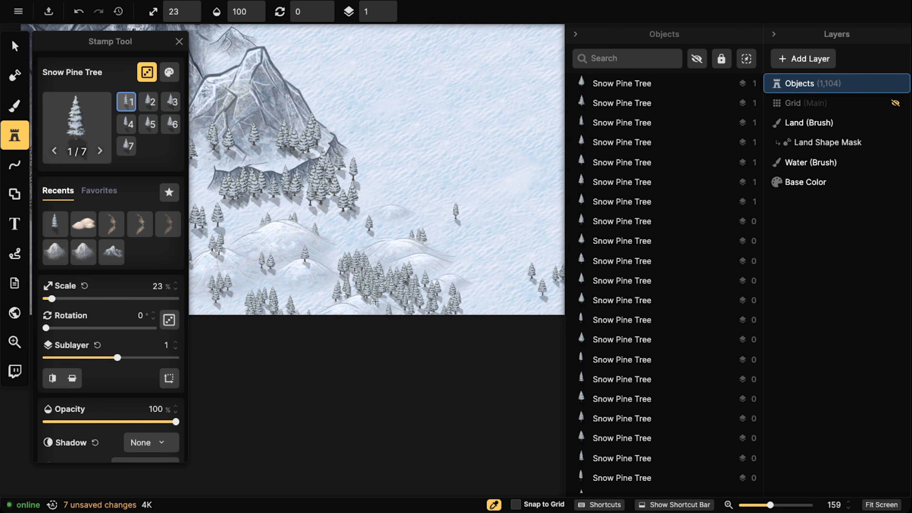
pyautogui.click(375, 298)
pyautogui.click(400, 238)
pyautogui.click(402, 237)
pyautogui.click(407, 238)
pyautogui.click(426, 253)
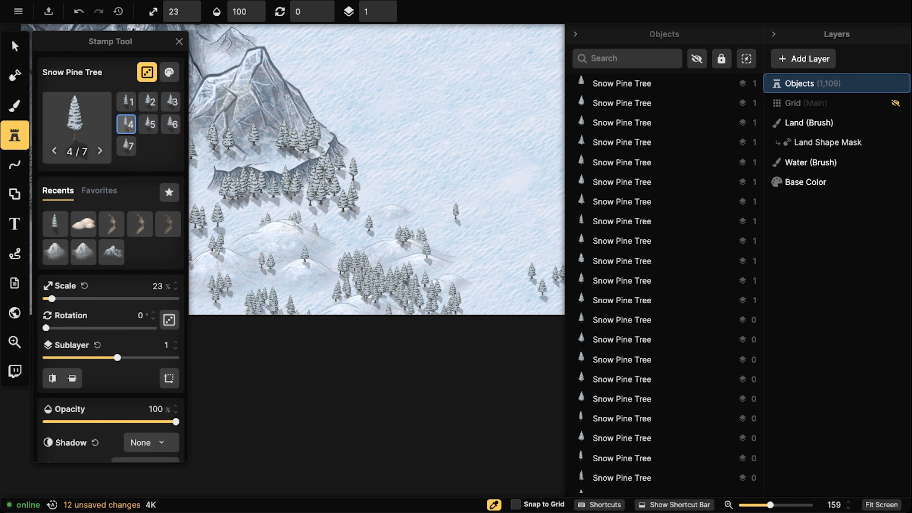
# Place sublayer 1 Snow Pine Trees at the western foot and near the summit of the large southeastern hill.
pyautogui.moveTo(436, 234); pyautogui.dragTo(298, 250)
pyautogui.moveTo(506, 228); pyautogui.dragTo(329, 210)
pyautogui.moveTo(486, 266)
pyautogui.mouseDown()
pyautogui.moveTo(433, 270)
pyautogui.moveTo(421, 224)
pyautogui.mouseUp()
pyautogui.click(316, 256)
pyautogui.click(321, 257)
pyautogui.click(326, 255)
pyautogui.click(334, 256)
pyautogui.click(328, 259)
pyautogui.click(322, 264)
pyautogui.click(392, 203)
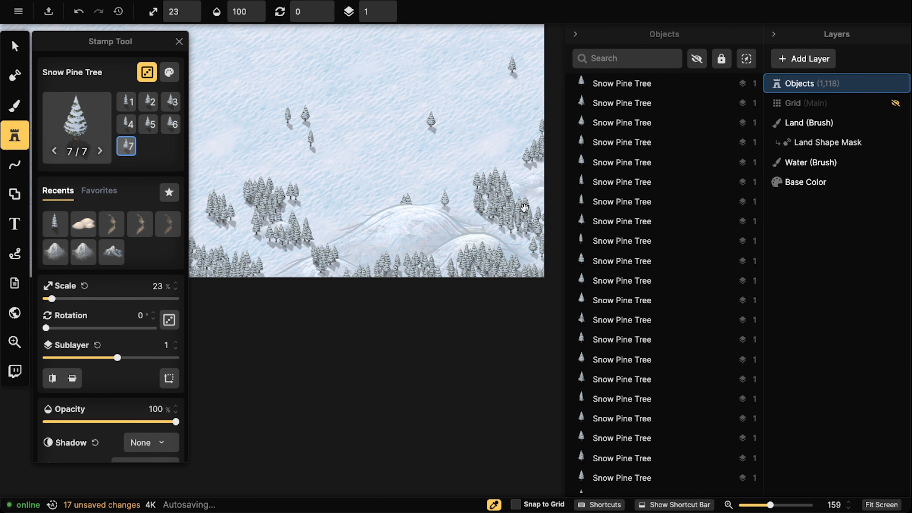
# Add sublayer 1 Snow Pine Trees on the eastern side of the large southeastern hills and near the map's eastern edge.
pyautogui.moveTo(525, 210); pyautogui.dragTo(456, 212)
pyautogui.click(409, 235)
pyautogui.click(418, 236)
pyautogui.click(421, 239)
pyautogui.click(425, 242)
pyautogui.click(469, 177)
pyautogui.click(472, 172)
# Place a cluster of sublayer 1 Snow Pine Trees on the small hill at the eastern edge.
pyautogui.moveTo(420, 52); pyautogui.dragTo(376, 220)
pyautogui.moveTo(402, 103); pyautogui.dragTo(377, 249)
pyautogui.click(376, 188)
pyautogui.click(372, 190)
pyautogui.click(379, 194)
pyautogui.click(383, 187)
pyautogui.click(385, 195)
pyautogui.click(389, 181)
# Place sublayer 1 Snow Pine Trees around the hill group west of the eastern edge.
pyautogui.moveTo(263, 192); pyautogui.dragTo(419, 206)
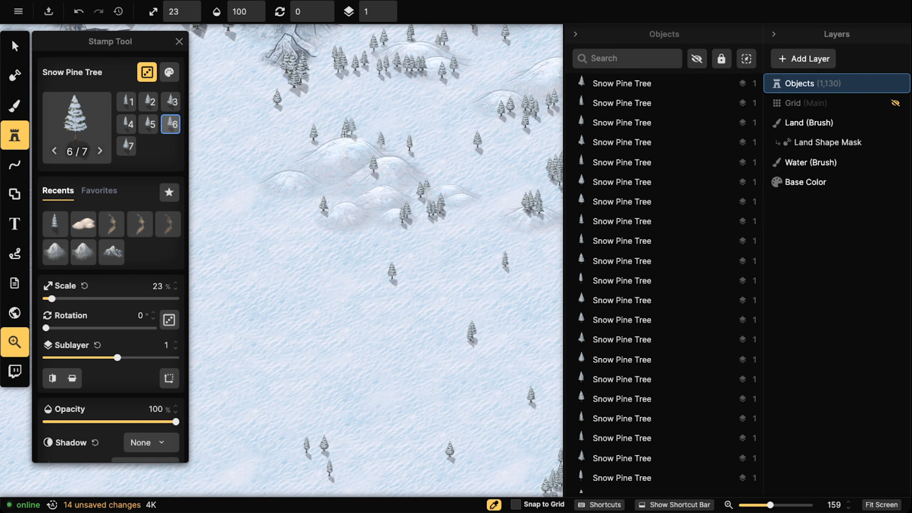
pyautogui.click(396, 157)
pyautogui.click(408, 160)
pyautogui.click(403, 163)
pyautogui.click(405, 161)
pyautogui.click(387, 187)
pyautogui.click(285, 174)
# Place sublayer 1 Snow Pine Trees over the northeastern hills below the cliff and towards the eastern edge.
pyautogui.moveTo(421, 120); pyautogui.dragTo(394, 200)
pyautogui.click(391, 125)
pyautogui.click(397, 129)
pyautogui.click(402, 124)
pyautogui.click(394, 124)
pyautogui.click(481, 68)
pyautogui.click(523, 141)
pyautogui.click(533, 143)
pyautogui.click(481, 169)
pyautogui.click(493, 140)
pyautogui.click(495, 72)
pyautogui.click(432, 87)
pyautogui.click(432, 87)
pyautogui.click(448, 44)
pyautogui.moveTo(363, 184); pyautogui.dragTo(492, 155)
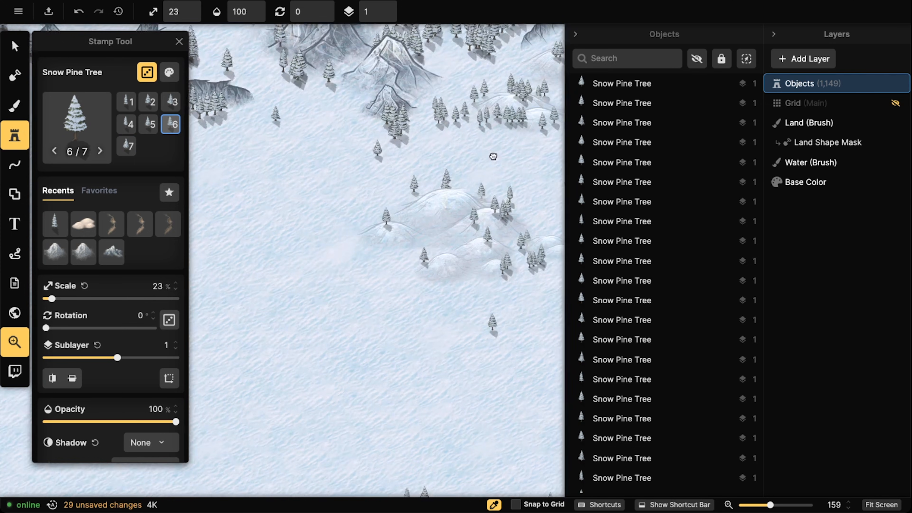
pyautogui.moveTo(339, 178); pyautogui.dragTo(356, 307)
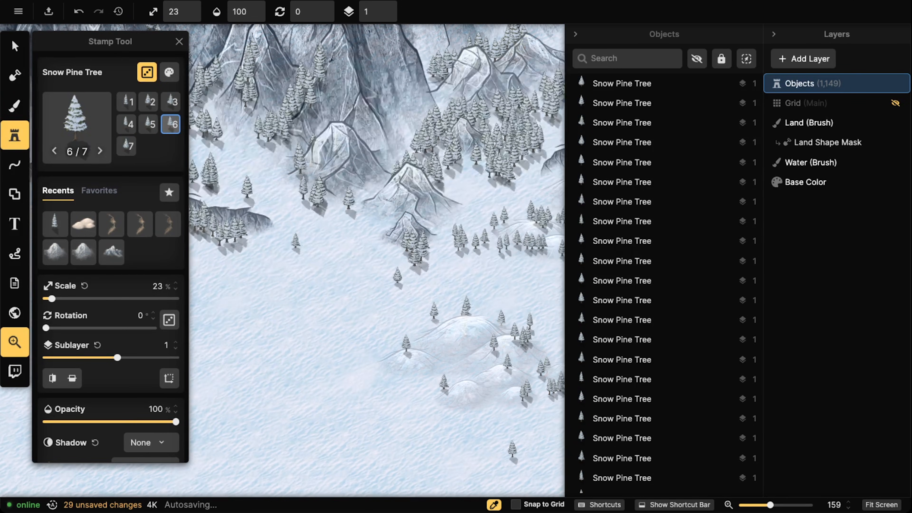
# Place sublayer 1 Snow Pine Trees on the small front peak at the southern edge of the northern mountains.
pyautogui.click(408, 168)
pyautogui.click(402, 173)
pyautogui.click(410, 174)
pyautogui.click(403, 179)
pyautogui.click(412, 186)
# Place sublayer 1 Snow Pine Trees on the taller peaks behind the front peak in the northern mountain range.
pyautogui.click(338, 121)
pyautogui.click(340, 127)
pyautogui.click(339, 130)
pyautogui.click(345, 133)
pyautogui.click(335, 149)
pyautogui.click(333, 155)
pyautogui.click(478, 60)
pyautogui.click(482, 59)
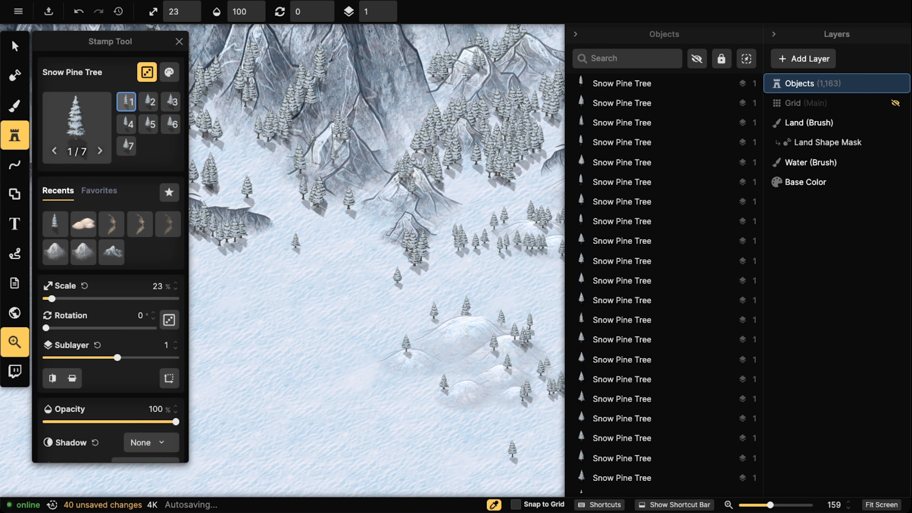
pyautogui.click(466, 69)
pyautogui.click(536, 38)
# Add sublayer 1 Snow Pine Trees on the slopes of the northwestern mountains.
pyautogui.moveTo(350, 194); pyautogui.dragTo(503, 192)
pyautogui.moveTo(306, 247); pyautogui.dragTo(530, 272)
pyautogui.moveTo(316, 196); pyautogui.dragTo(418, 271)
pyautogui.click(346, 159)
pyautogui.click(349, 162)
pyautogui.click(351, 166)
pyautogui.click(350, 170)
pyautogui.click(316, 164)
# Add sublayer 1 Snow Pine Trees around the southwestern peaks and the small peak near the western edge.
pyautogui.moveTo(362, 311); pyautogui.dragTo(421, 188)
pyautogui.moveTo(361, 320); pyautogui.dragTo(419, 216)
pyautogui.moveTo(401, 275); pyautogui.dragTo(417, 216)
pyautogui.moveTo(431, 319)
pyautogui.mouseDown()
pyautogui.moveTo(400, 253)
pyautogui.moveTo(423, 192)
pyautogui.mouseUp()
pyautogui.click(379, 193)
pyautogui.click(388, 195)
pyautogui.click(384, 198)
pyautogui.click(376, 200)
pyautogui.moveTo(343, 244); pyautogui.dragTo(396, 198)
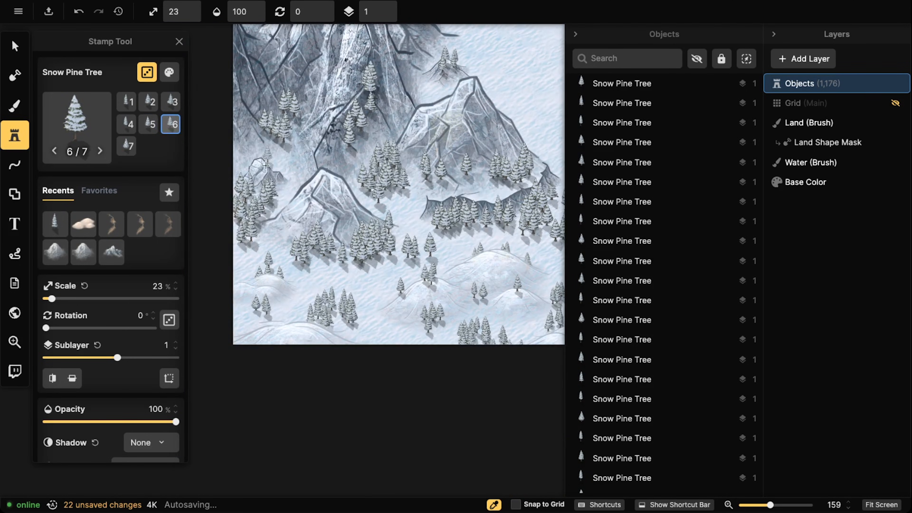
pyautogui.click(273, 171)
pyautogui.click(280, 171)
# Place a few sublayer 1 Snow Pine Trees on the slopes of the western mountain range.
pyautogui.moveTo(477, 68)
pyautogui.mouseDown()
pyautogui.moveTo(370, 209)
pyautogui.moveTo(289, 254)
pyautogui.mouseUp()
pyautogui.click(335, 184)
pyautogui.click(345, 183)
pyautogui.click(341, 189)
pyautogui.click(352, 154)
pyautogui.click(358, 147)
# Place sublayer 1 Snow Pine Trees on the low southwestern peak and the slopes just west of it.
pyautogui.moveTo(440, 188); pyautogui.dragTo(291, 245)
pyautogui.moveTo(340, 201); pyautogui.dragTo(428, 256)
pyautogui.moveTo(315, 207); pyautogui.dragTo(408, 203)
pyautogui.moveTo(334, 248); pyautogui.dragTo(347, 97)
pyautogui.moveTo(394, 181); pyautogui.dragTo(381, 127)
pyautogui.moveTo(318, 240); pyautogui.dragTo(371, 200)
pyautogui.click(292, 268)
pyautogui.click(295, 269)
pyautogui.click(300, 268)
pyautogui.click(299, 274)
pyautogui.click(301, 278)
pyautogui.click(266, 265)
pyautogui.click(252, 282)
pyautogui.click(216, 238)
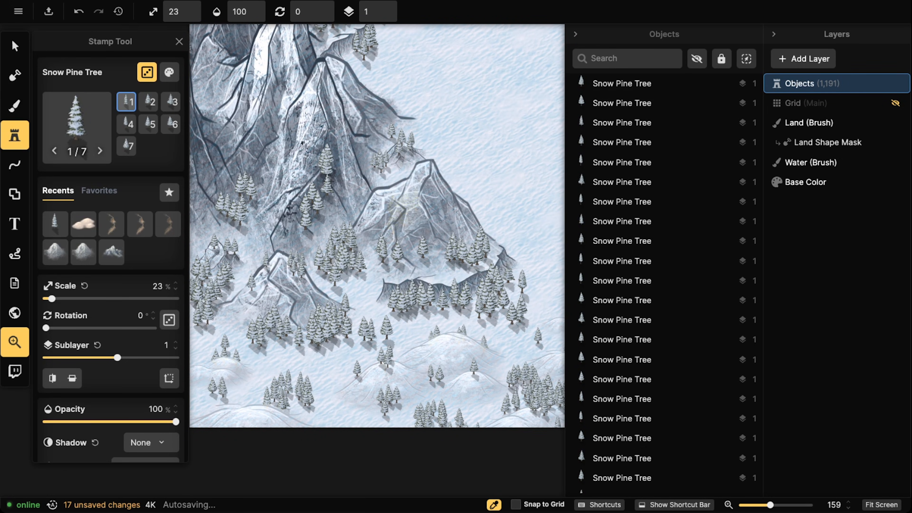
# Examine the whole map to check its mountains, hills and tree coverage.
pyautogui.click(14, 46)
pyautogui.click(374, 201)
pyautogui.scroll(-6, 373, 205)
pyautogui.scroll(-10, 373, 204)
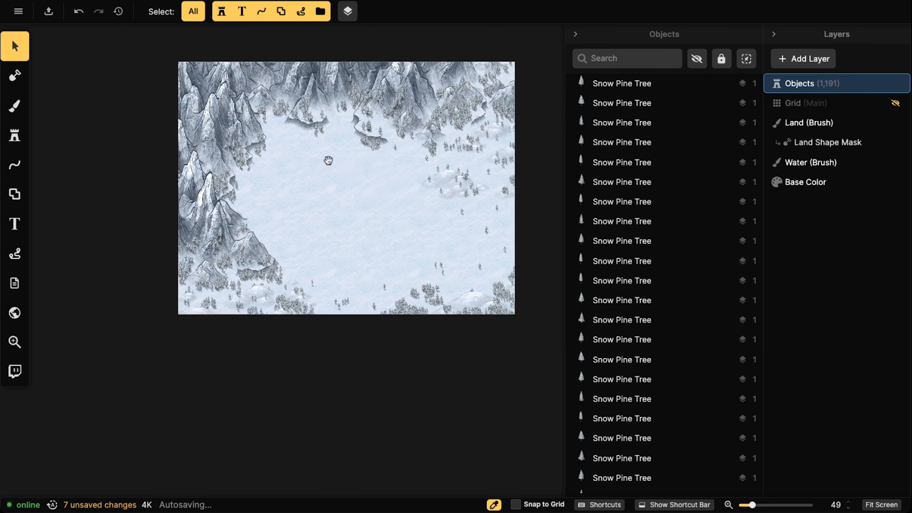
pyautogui.moveTo(328, 161); pyautogui.dragTo(316, 174)
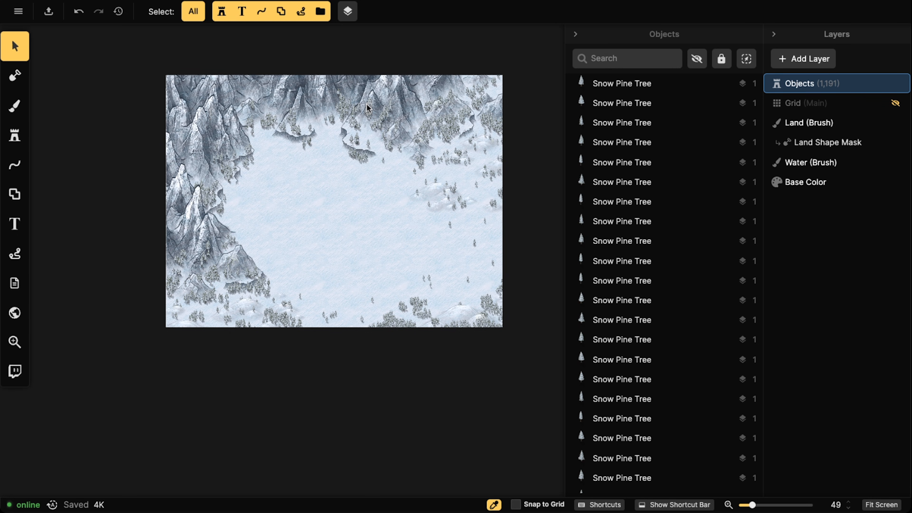
pyautogui.rightClick(793, 88)
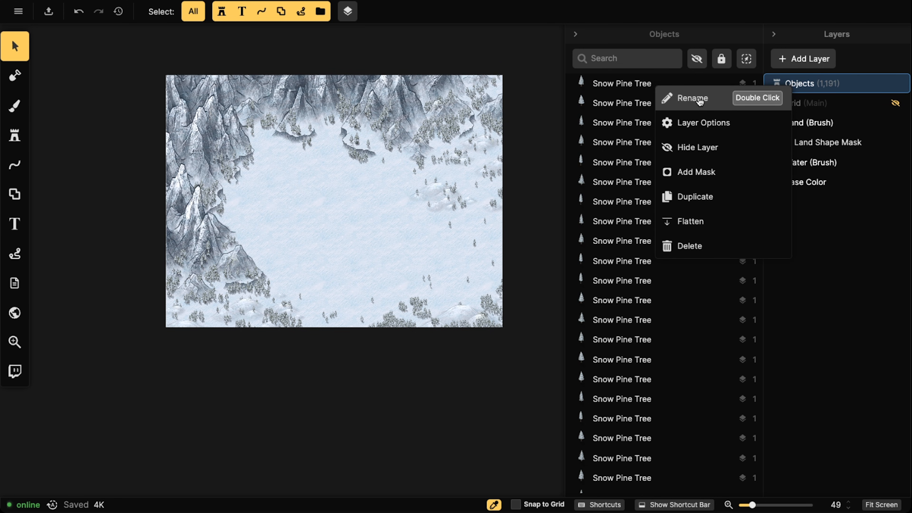
pyautogui.click(381, 163)
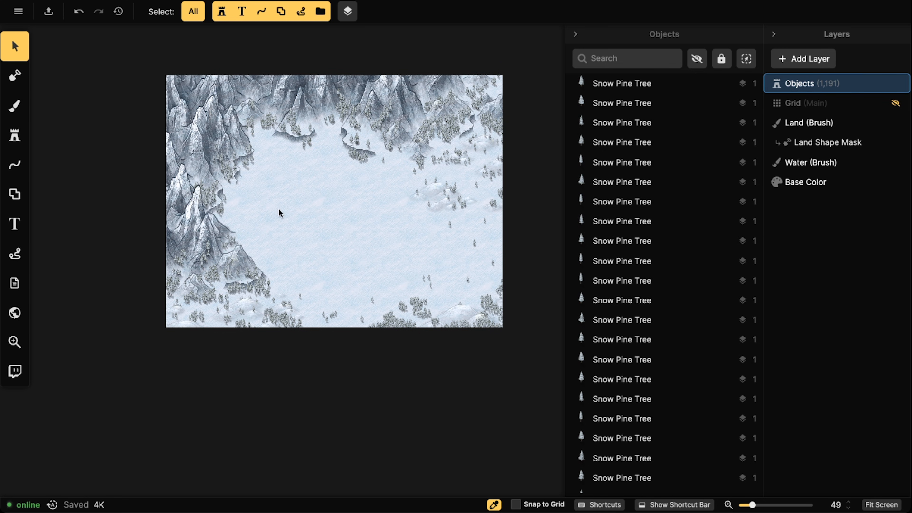
pyautogui.scroll(2, 279, 207)
pyautogui.moveTo(327, 169)
pyautogui.mouseDown()
pyautogui.moveTo(249, 222)
pyautogui.moveTo(285, 220)
pyautogui.moveTo(240, 223)
pyautogui.moveTo(313, 211)
pyautogui.mouseUp()
pyautogui.scroll(-1, 296, 210)
pyautogui.scroll(-1, 296, 209)
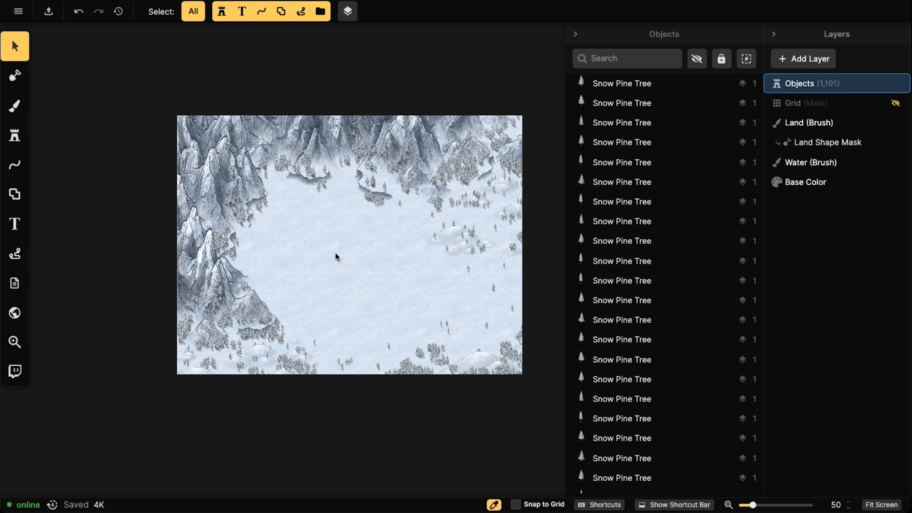
# Open the stamp catalog, clear the hills search and search the Fantasy Regional assets for effects.
pyautogui.click(14, 136)
pyautogui.click(77, 119)
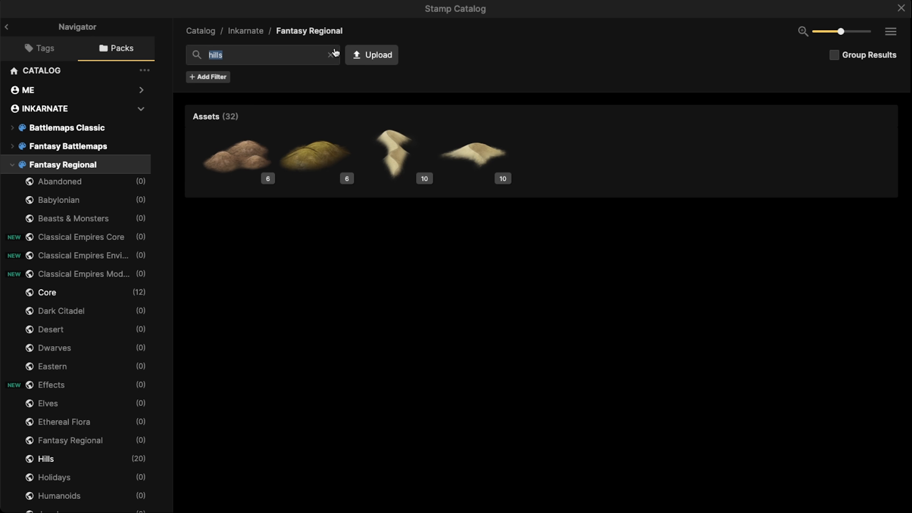
pyautogui.click(334, 54)
pyautogui.scroll(-5, 358, 366)
pyautogui.scroll(-20, 358, 365)
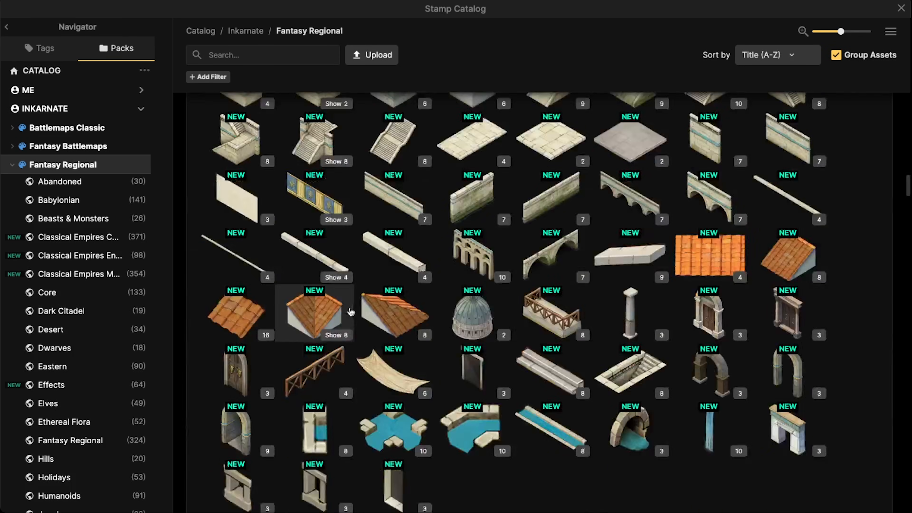
pyautogui.scroll(-20, 346, 302)
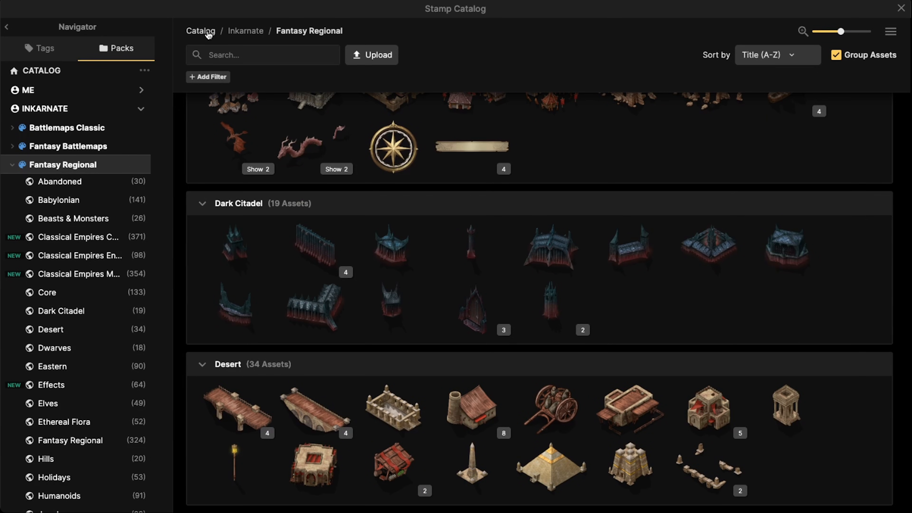
pyautogui.click(216, 47)
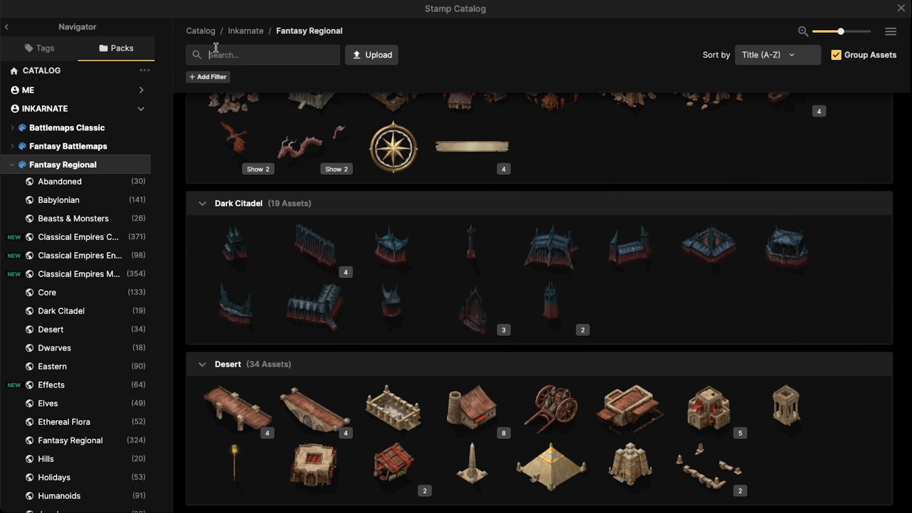
pyautogui.write('effe')
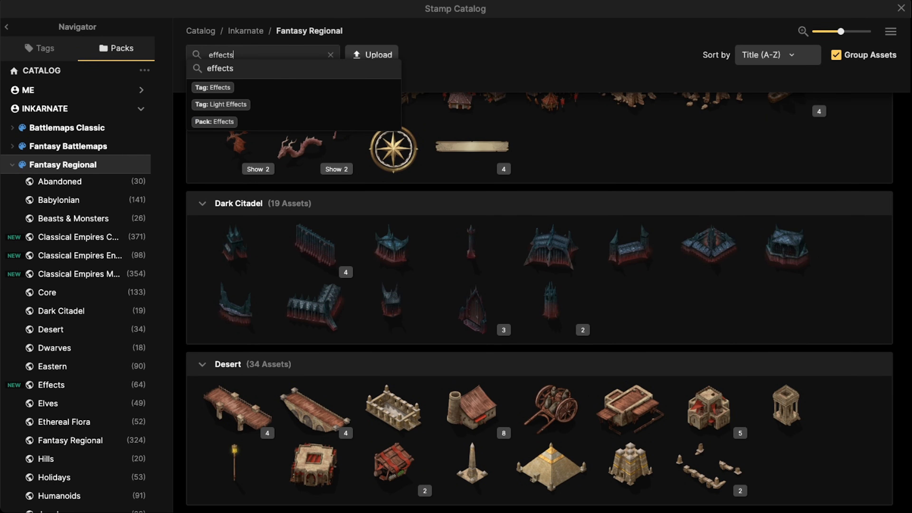
pyautogui.write('cts')
pyautogui.press('Return')
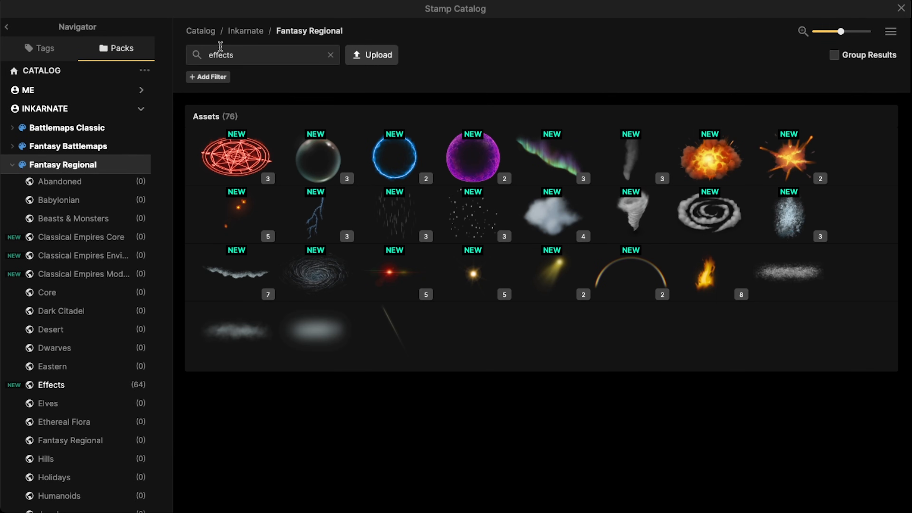
# Expand all asset groups in the effects results and look through the available effect stamps.
pyautogui.click(891, 36)
pyautogui.click(842, 55)
pyautogui.scroll(-5, 368, 223)
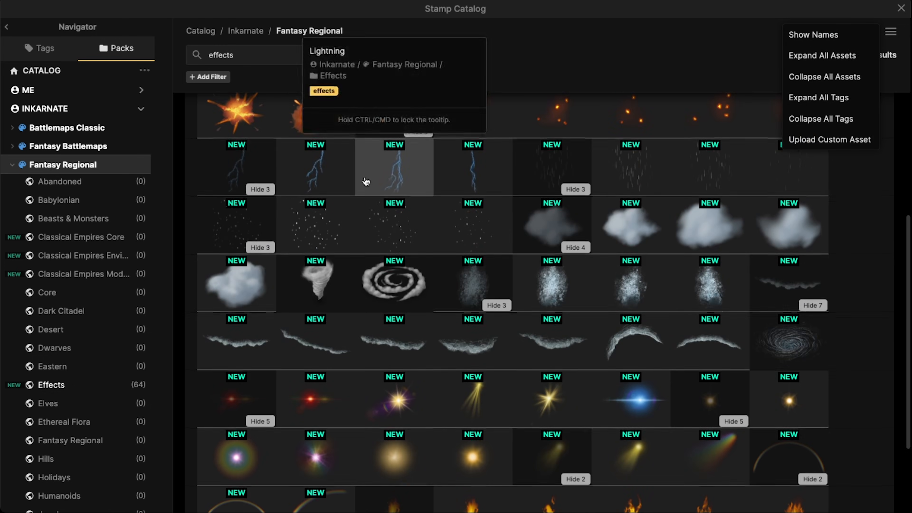
pyautogui.scroll(5, 366, 181)
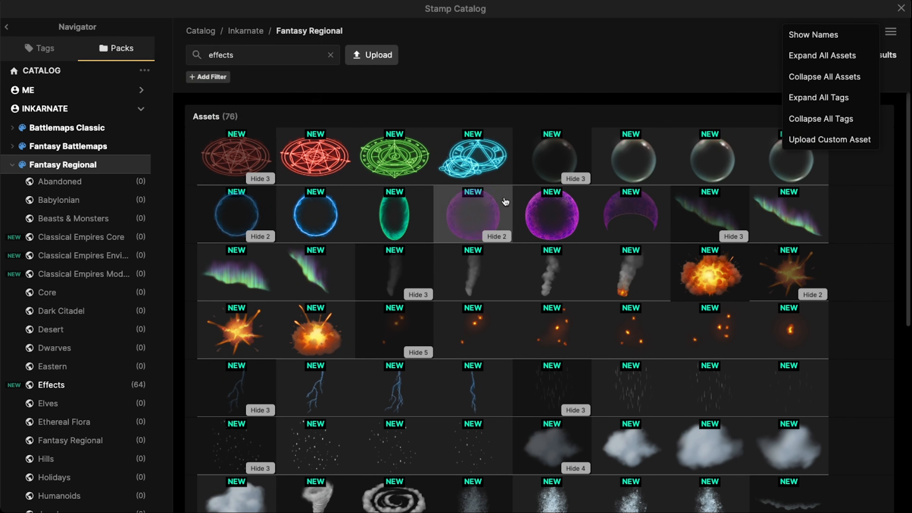
pyautogui.scroll(-2, 550, 211)
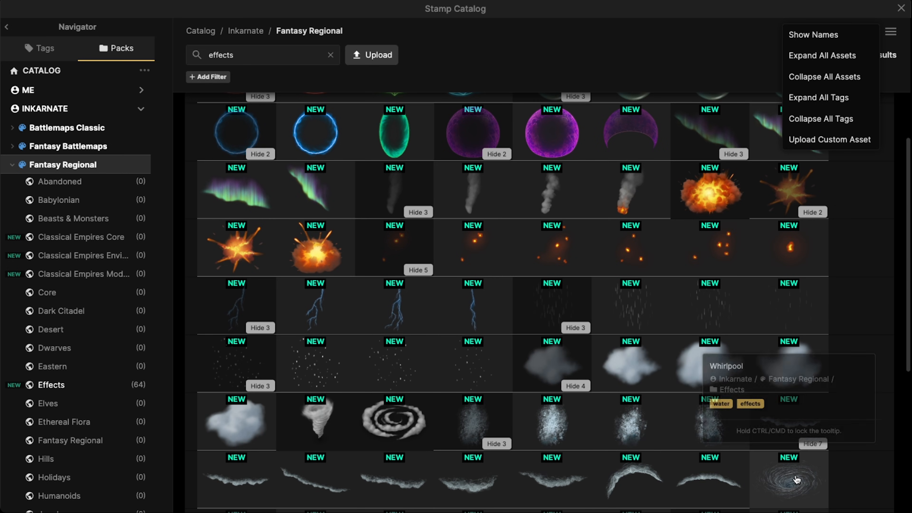
pyautogui.click(533, 60)
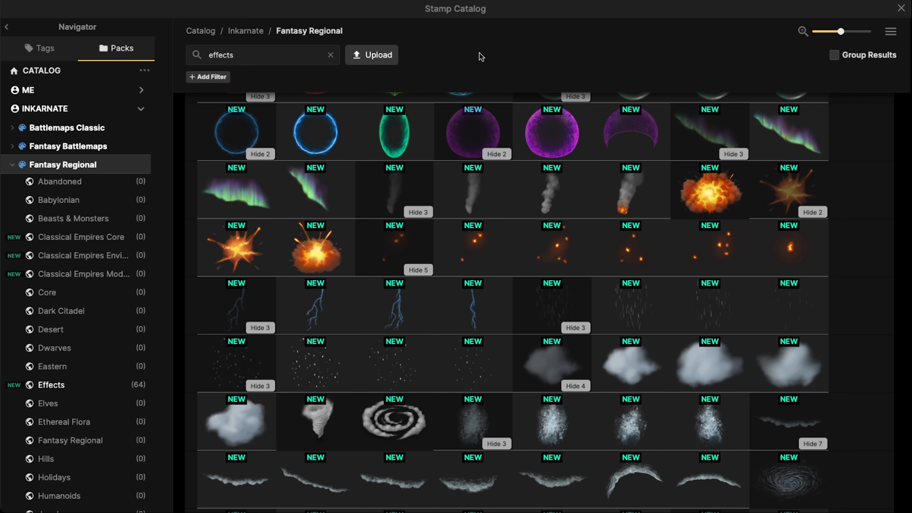
pyautogui.scroll(3, 585, 275)
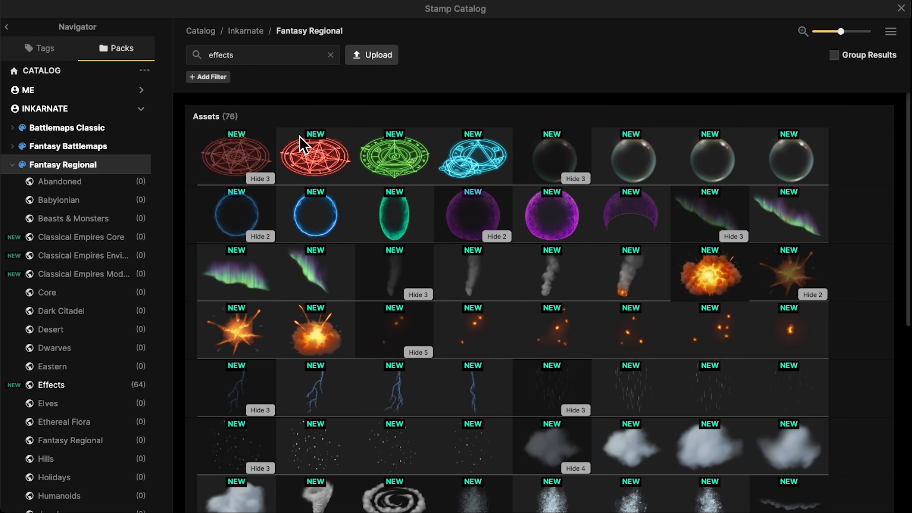
# Choose the Arcane Circle stamp, enlarge it to 173% and place the red variant in the central snowfield.
pyautogui.click(252, 163)
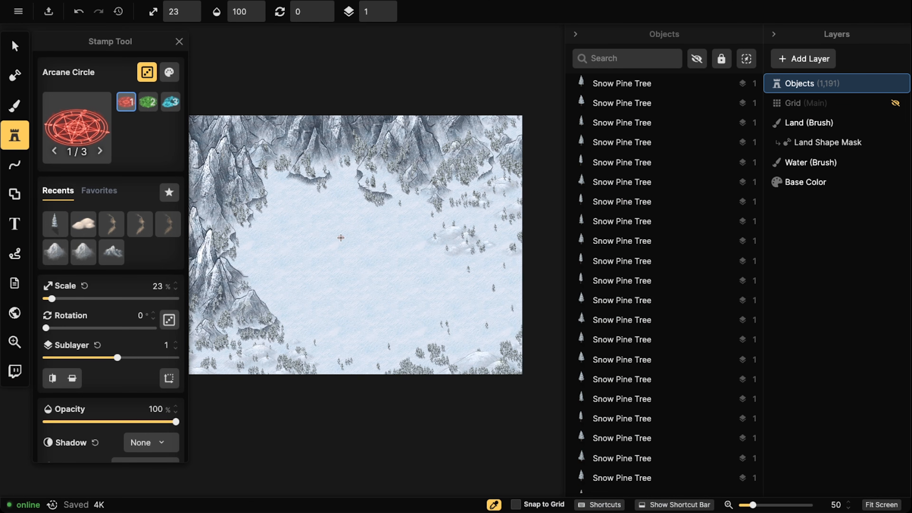
pyautogui.press(']')
pyautogui.press(']')
pyautogui.press(']')
pyautogui.press(']')
pyautogui.press(']')
pyautogui.press(']')
pyautogui.press(']')
pyautogui.press(']')
pyautogui.press(']')
pyautogui.press(']')
pyautogui.press(']')
pyautogui.press(']')
pyautogui.press(']')
pyautogui.press(']')
pyautogui.press(']')
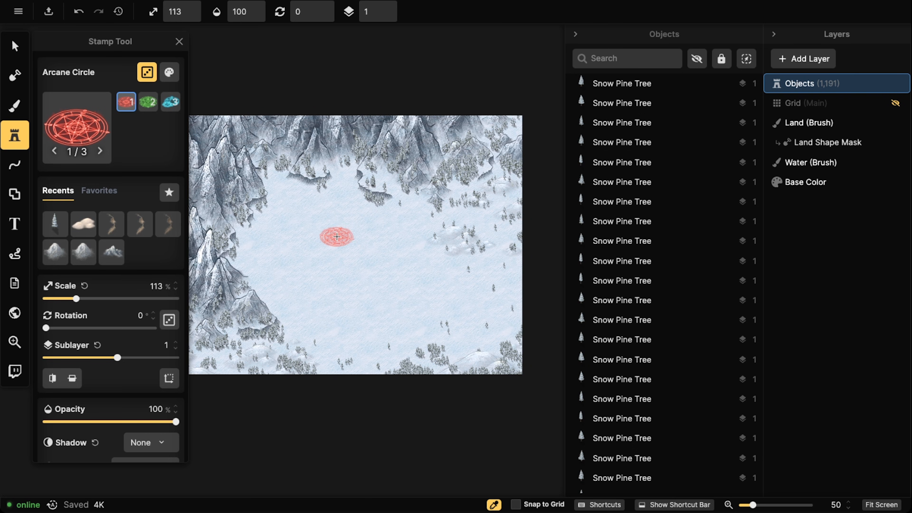
pyautogui.click(347, 246)
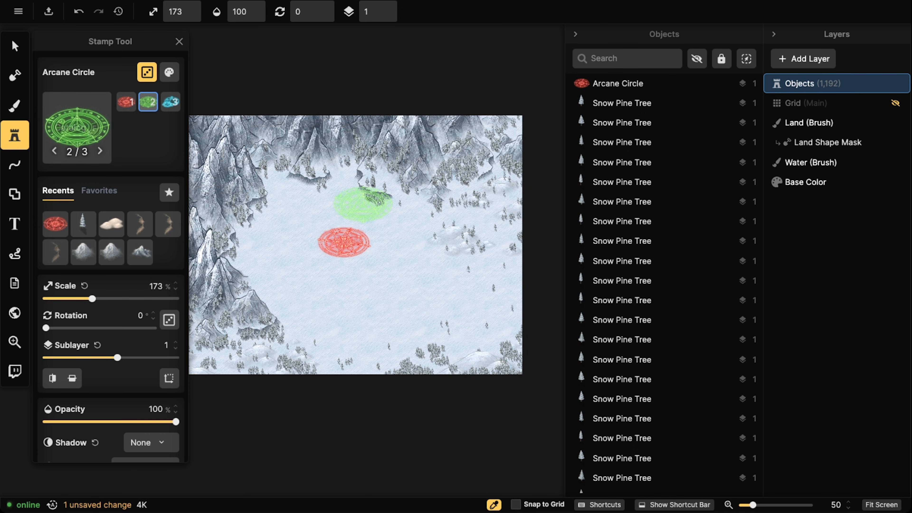
# Recolor the placed Arcane Circle blue by setting its hue to -164.
pyautogui.click(14, 46)
pyautogui.click(349, 242)
pyautogui.scroll(5, 331, 240)
pyautogui.moveTo(332, 244); pyautogui.dragTo(311, 238)
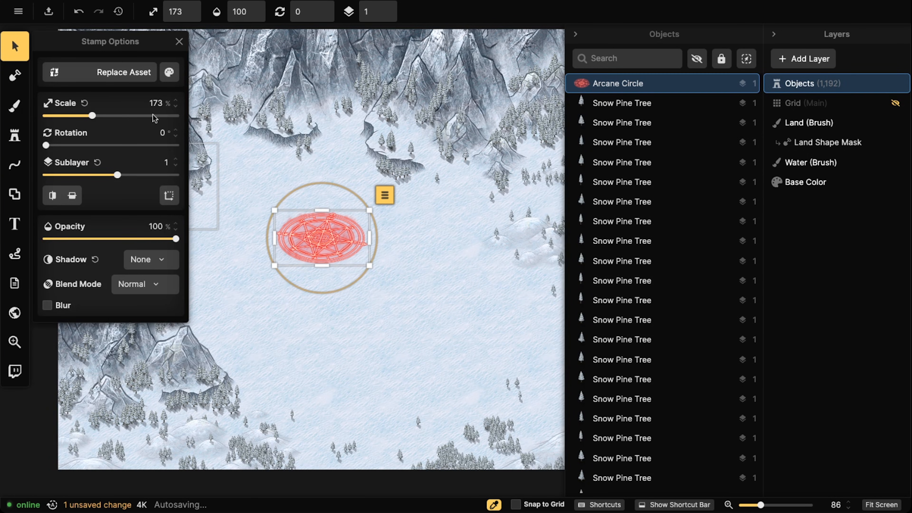
pyautogui.click(170, 72)
pyautogui.moveTo(220, 81); pyautogui.dragTo(208, 83)
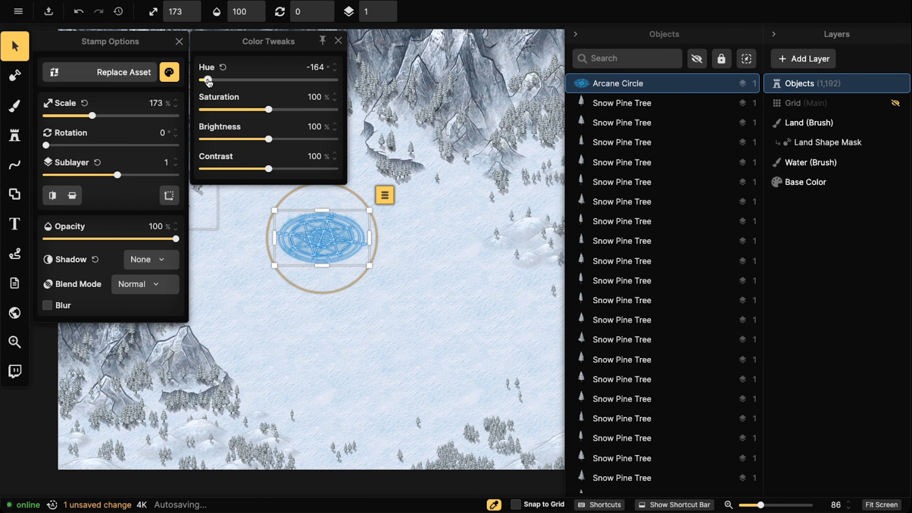
# Reduce the Arcane Circle's scale to 133% and adjust its position in the central snowfield.
pyautogui.moveTo(325, 239); pyautogui.dragTo(301, 250)
pyautogui.moveTo(302, 250); pyautogui.dragTo(329, 247)
pyautogui.scroll(-1, 329, 248)
pyautogui.scroll(-3, 328, 247)
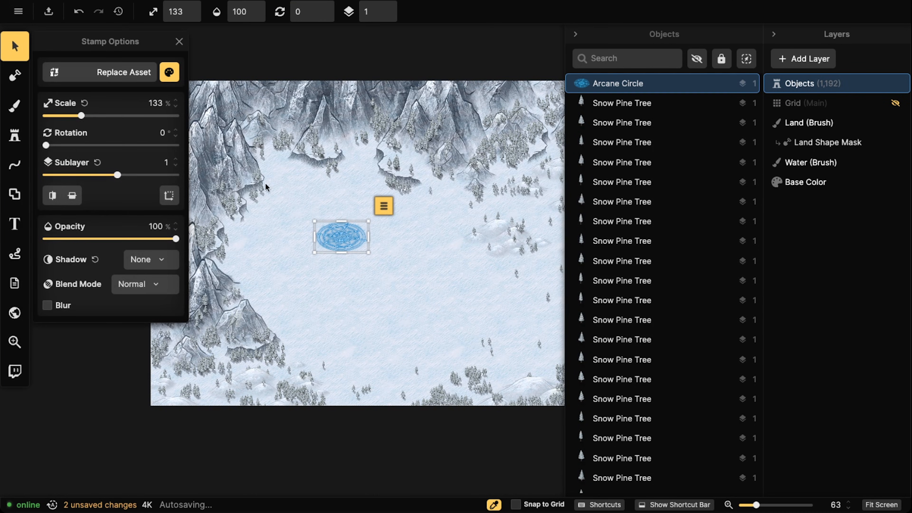
pyautogui.moveTo(349, 233); pyautogui.dragTo(352, 237)
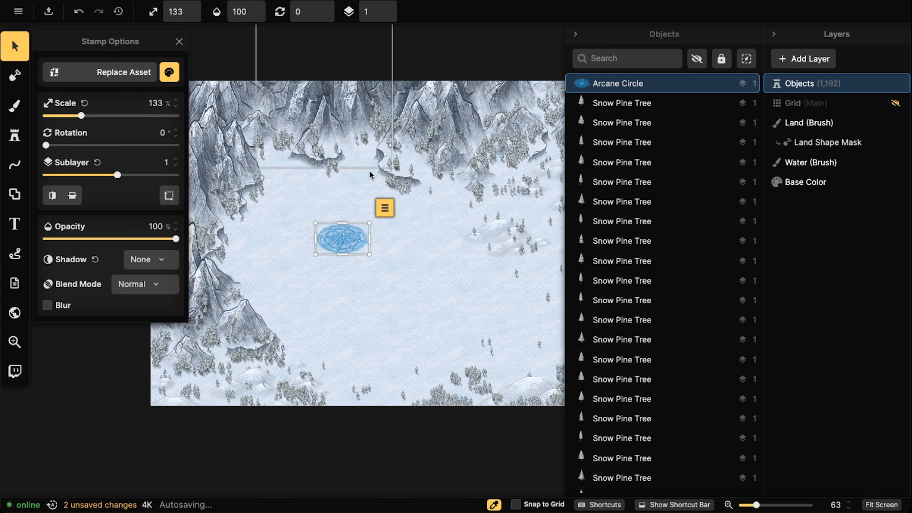
pyautogui.scroll(5, 343, 240)
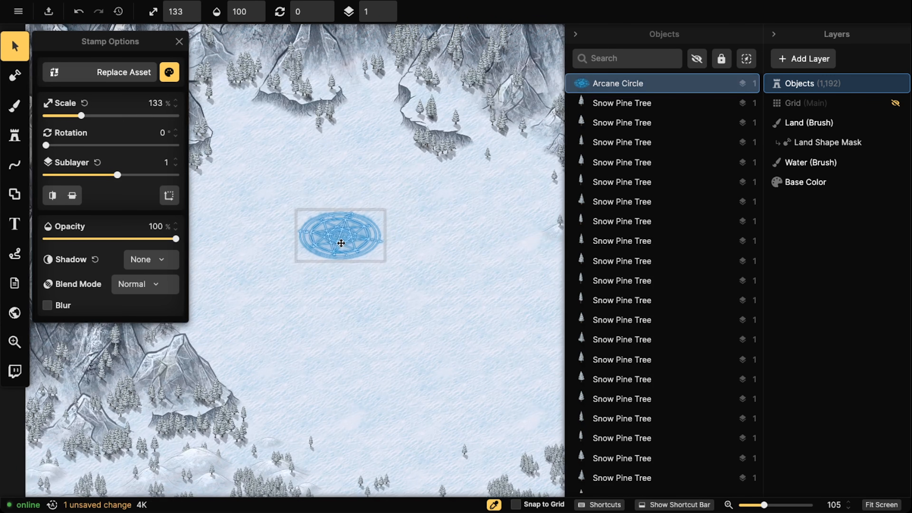
pyautogui.click(346, 239)
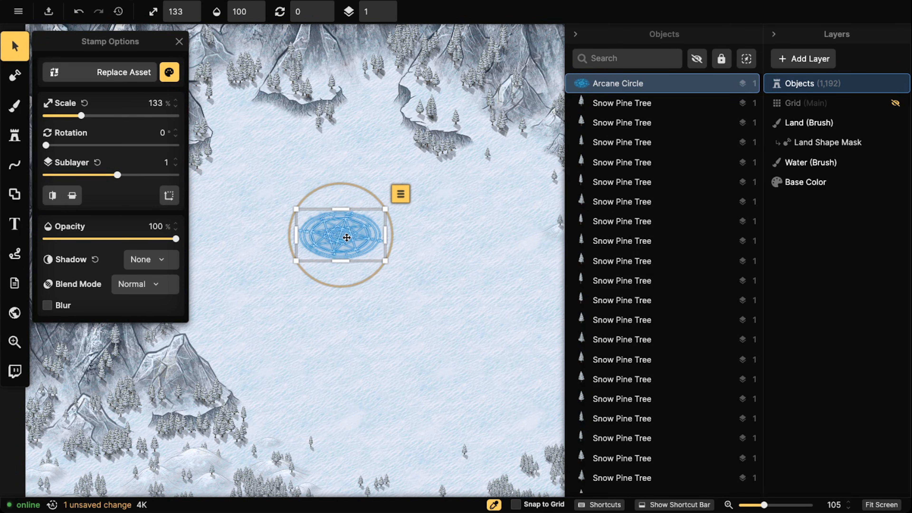
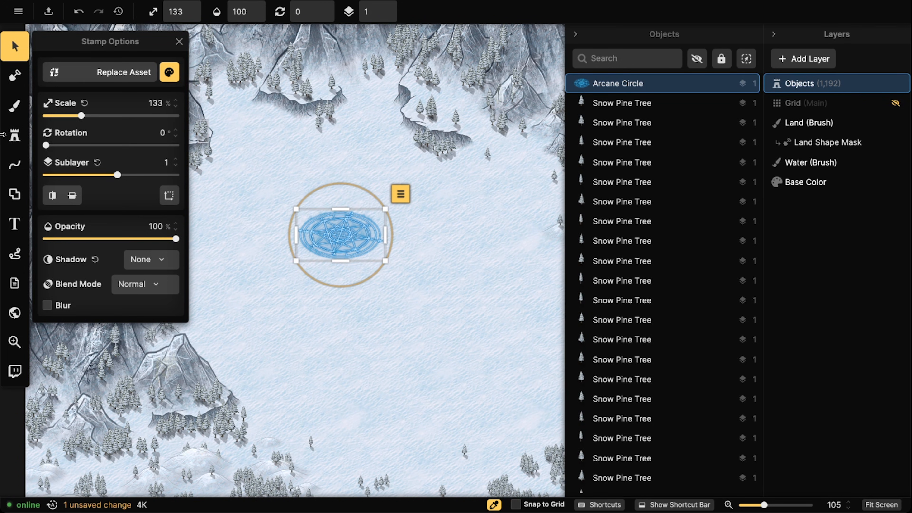
# Clear the effects search in the stamp catalog, open the Holidays pack and expand all its assets to browse them.
pyautogui.click(14, 136)
pyautogui.click(60, 120)
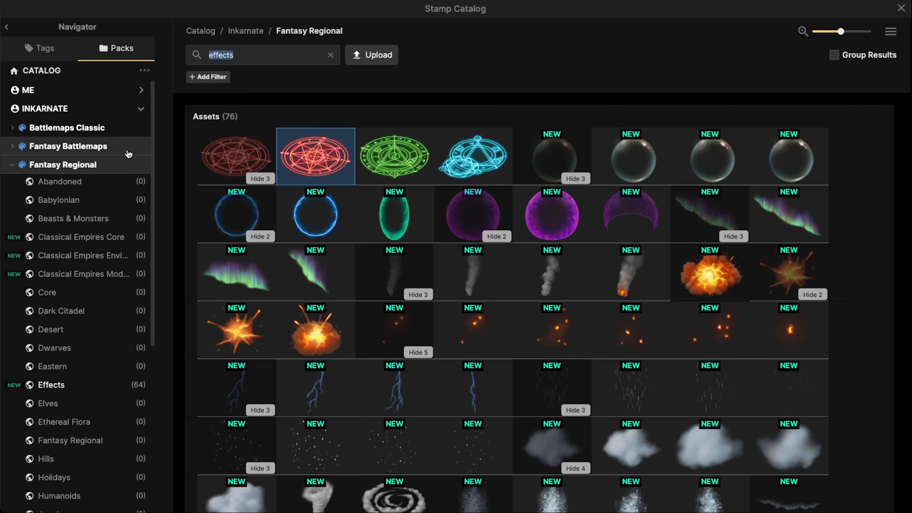
pyautogui.click(331, 54)
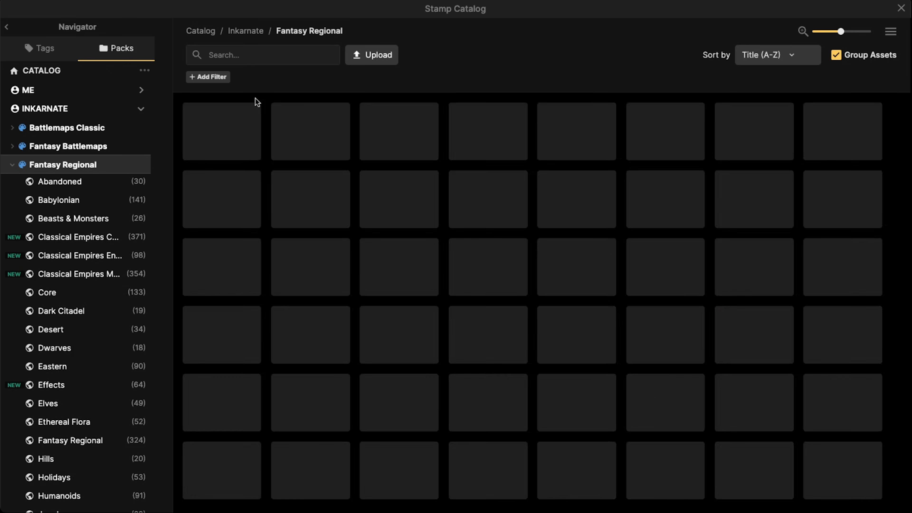
pyautogui.scroll(-5, 54, 298)
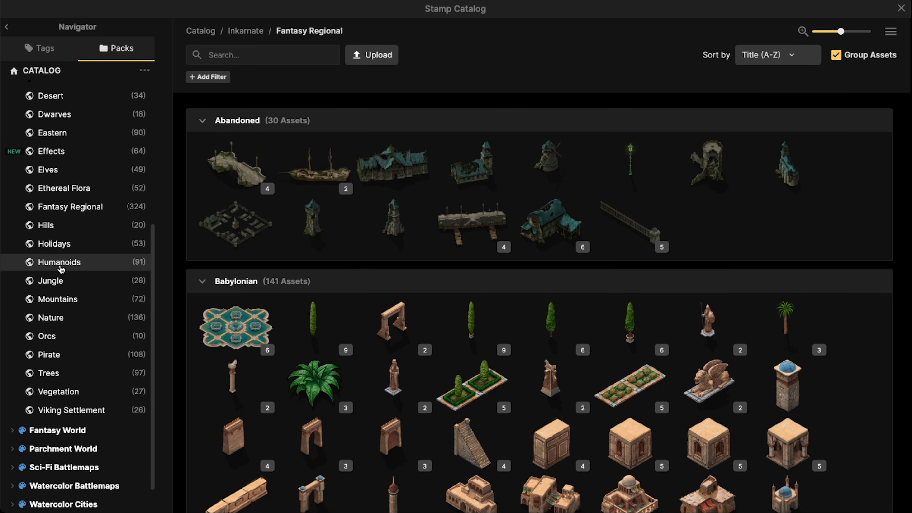
pyautogui.click(61, 251)
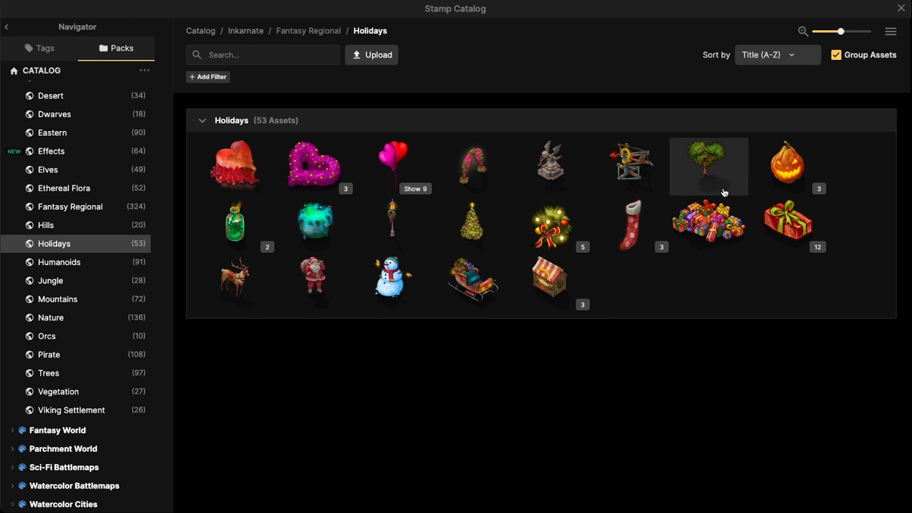
pyautogui.click(893, 32)
pyautogui.click(842, 56)
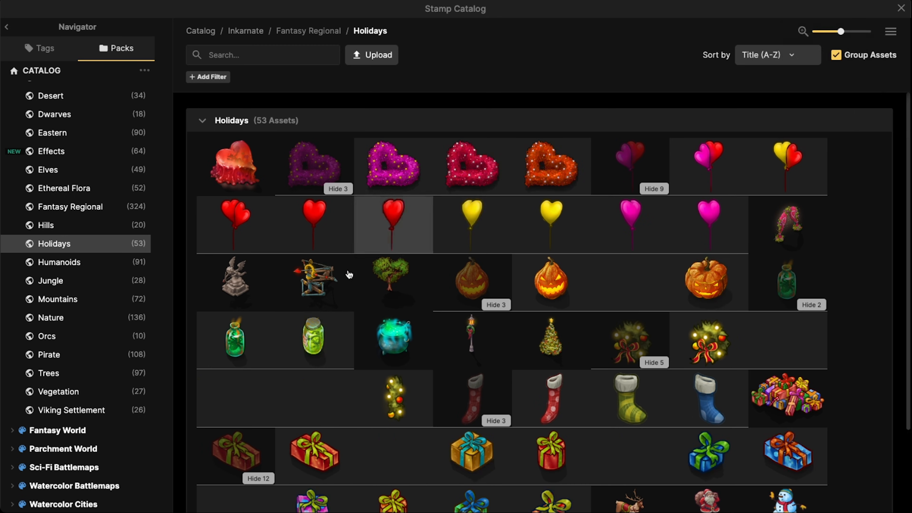
pyautogui.scroll(-3, 341, 288)
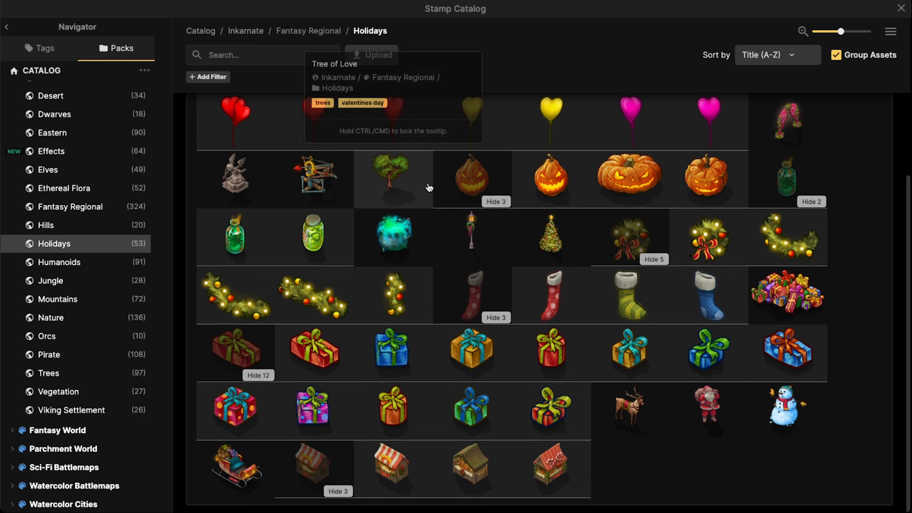
# Choose the Decorated Tree stamp from the Holidays pack and place it inside the Arcane Circle at sublayer 2 and 53% scale.
pyautogui.scroll(3, 445, 170)
pyautogui.scroll(-2, 592, 239)
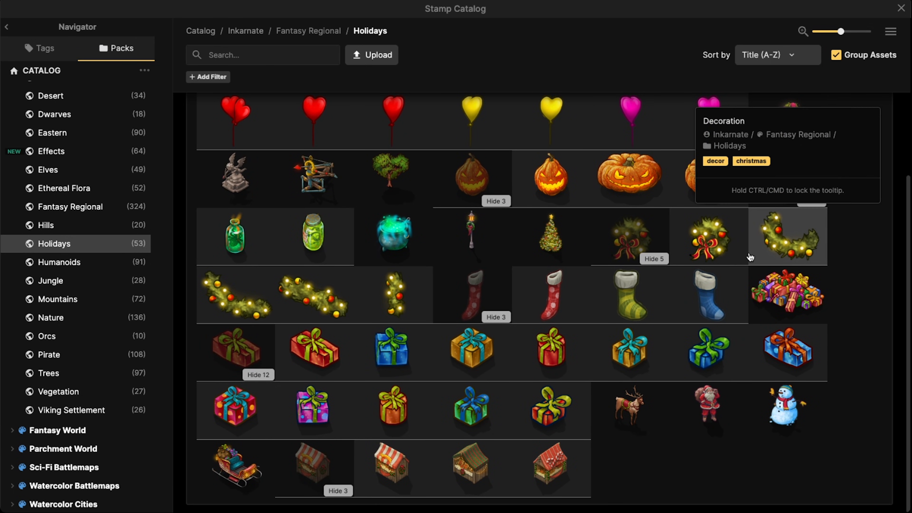
pyautogui.scroll(3, 611, 316)
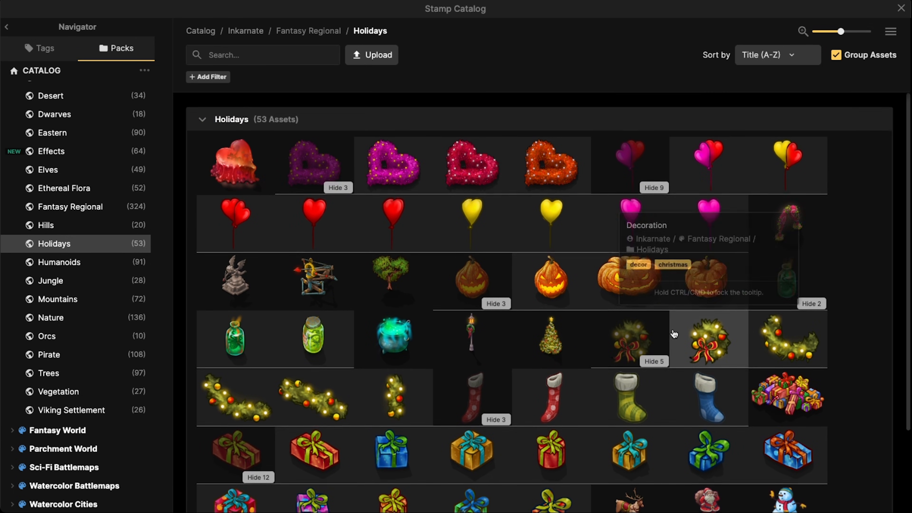
pyautogui.scroll(-1, 606, 321)
pyautogui.click(552, 303)
pyautogui.scroll(3, 391, 7)
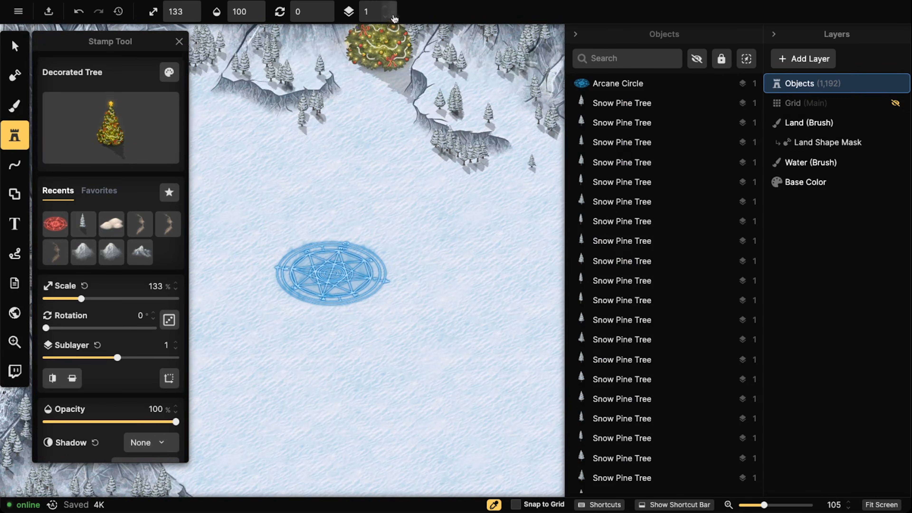
pyautogui.click(391, 7)
pyautogui.scroll(3, 336, 247)
pyautogui.scroll(-6, 329, 252)
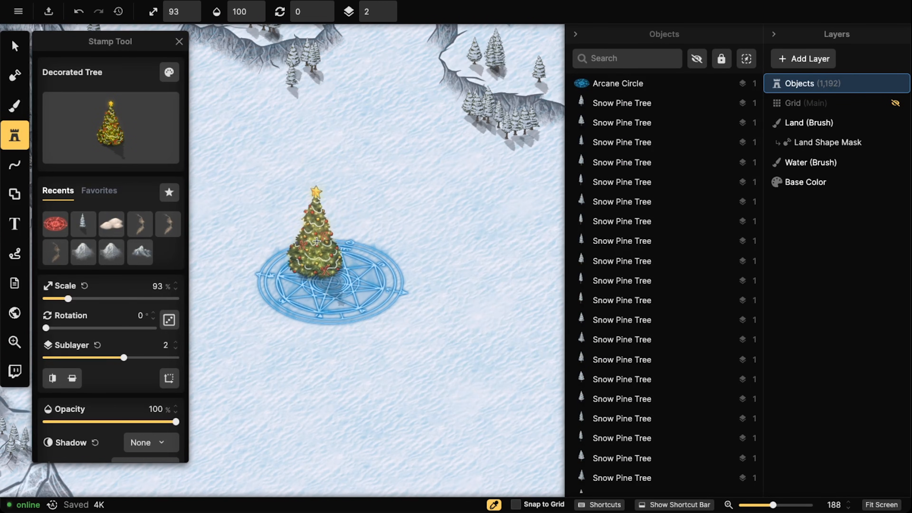
pyautogui.scroll(-2, 329, 253)
pyautogui.click(331, 268)
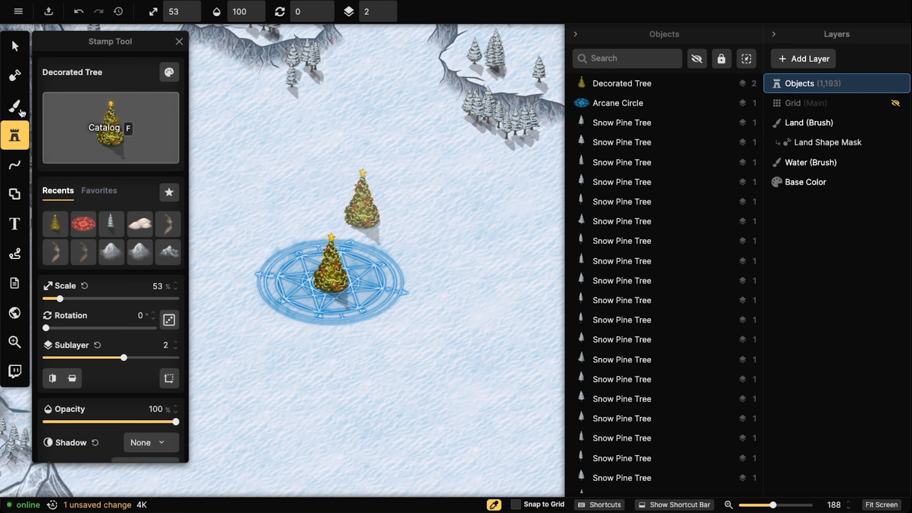
# Select the placed Decorated Tree, enlarge it to 63% scale and deselect it.
pyautogui.click(14, 46)
pyautogui.click(328, 273)
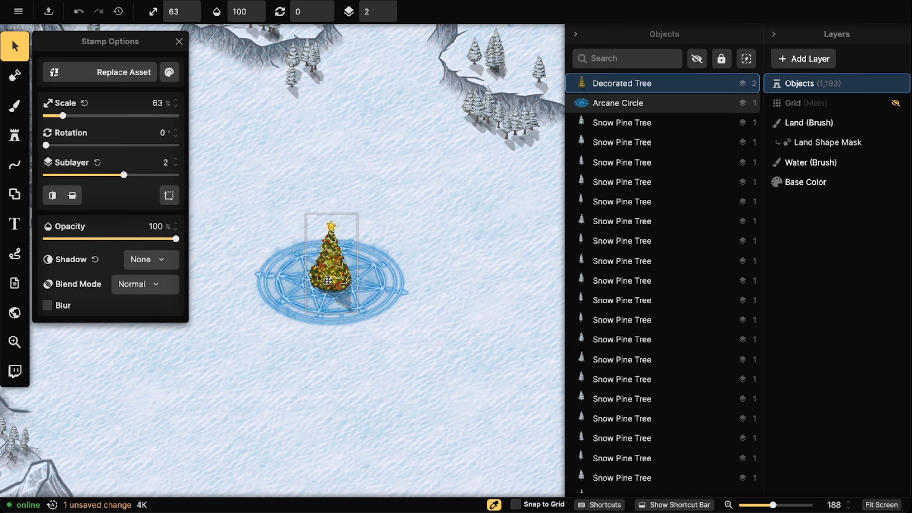
pyautogui.click(199, 277)
pyautogui.scroll(-4, 198, 277)
pyautogui.moveTo(197, 277); pyautogui.dragTo(279, 252)
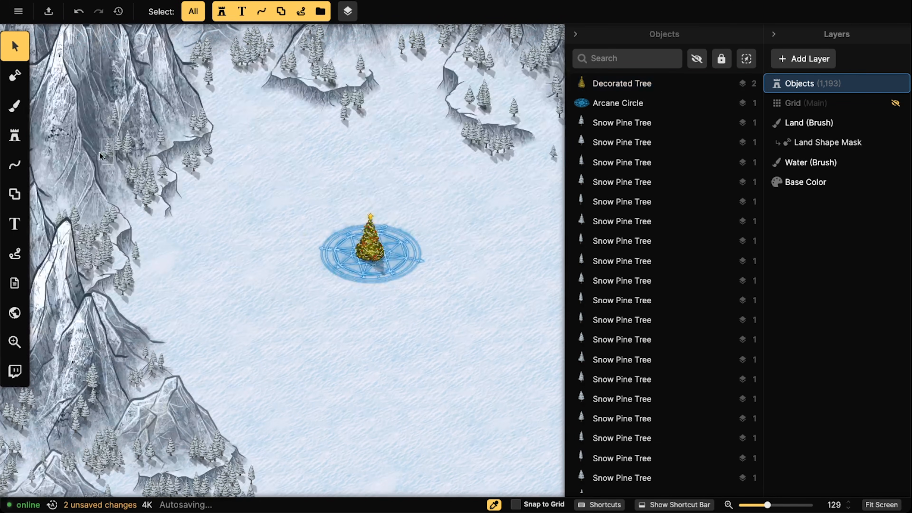
# Choose the Snowy Viking Buildings stamp from the Viking Settlement pack and place its third variant at 63% scale beside the Arcane Circle.
pyautogui.click(15, 136)
pyautogui.click(75, 119)
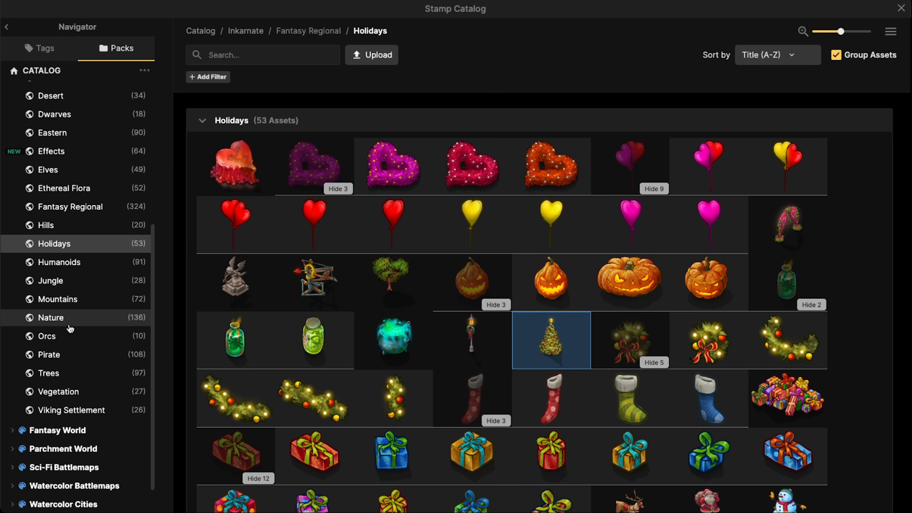
pyautogui.click(76, 410)
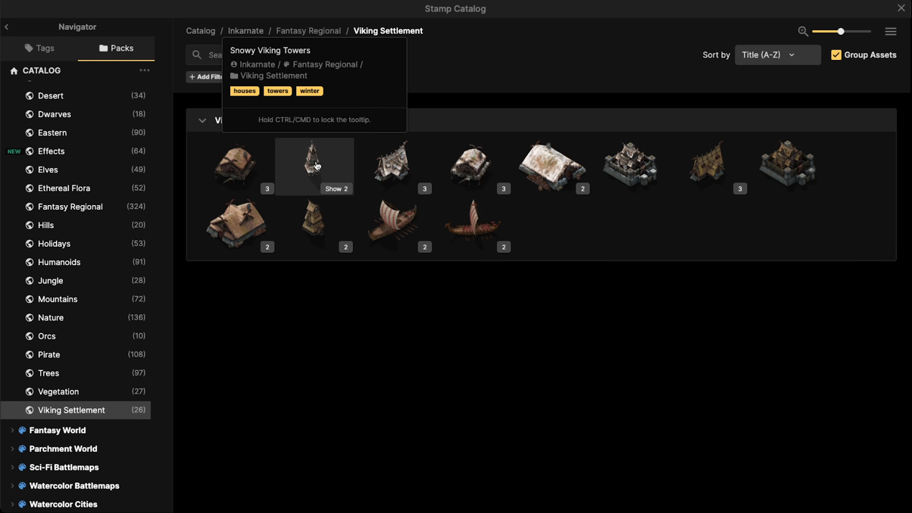
pyautogui.moveTo(551, 163)
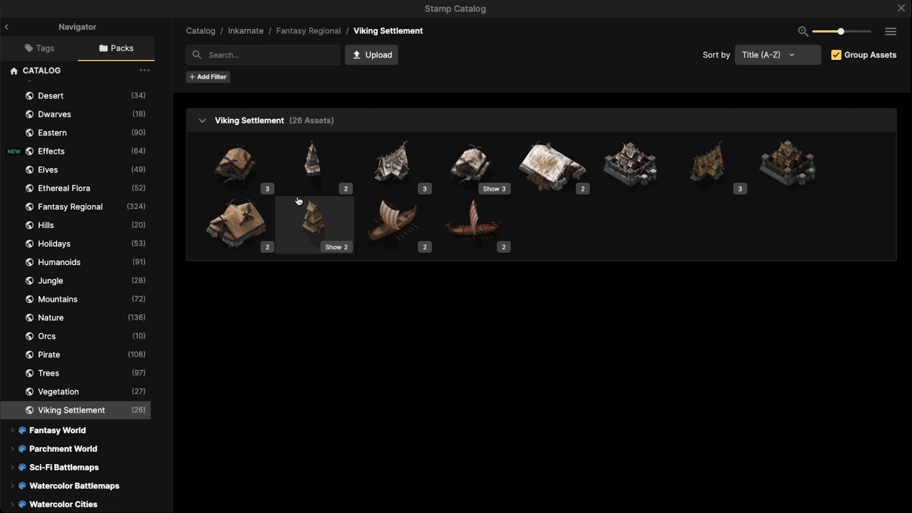
pyautogui.moveTo(319, 164)
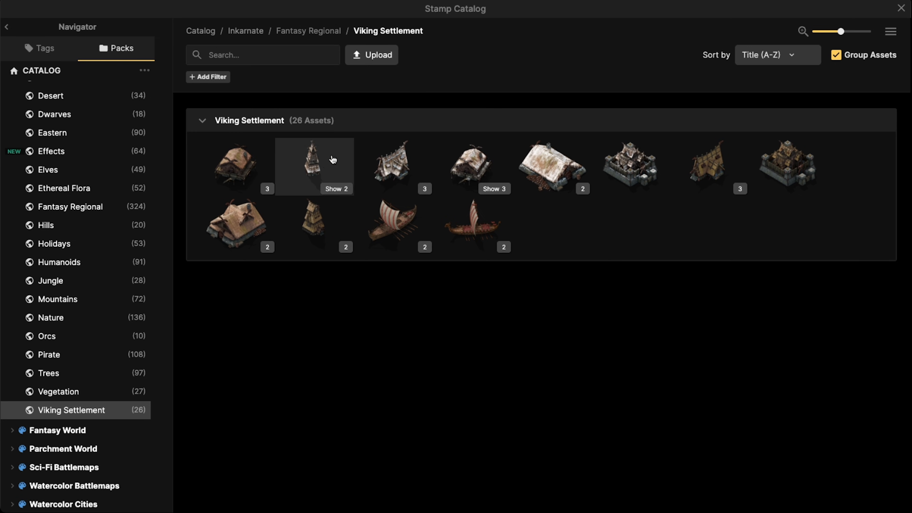
pyautogui.moveTo(377, 164)
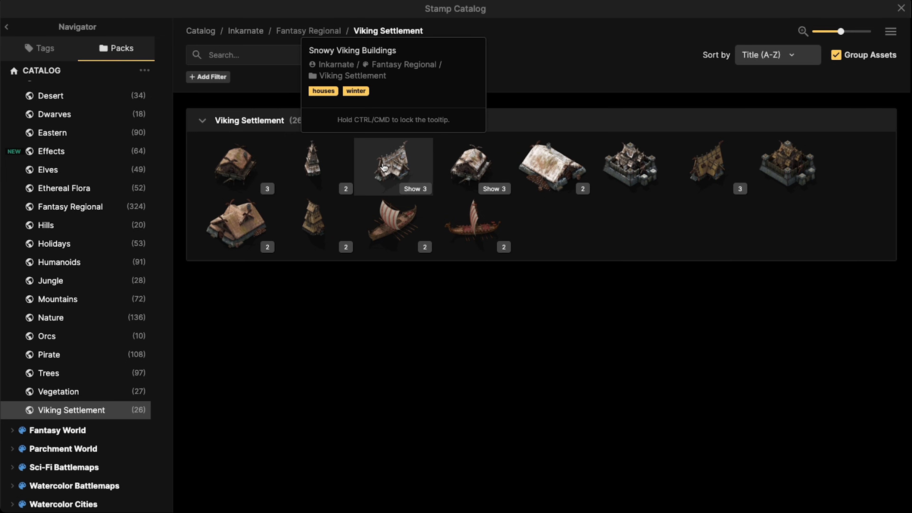
pyautogui.click(383, 168)
pyautogui.press('Left')
pyautogui.press('Left')
pyautogui.press('Left')
pyautogui.press('Left')
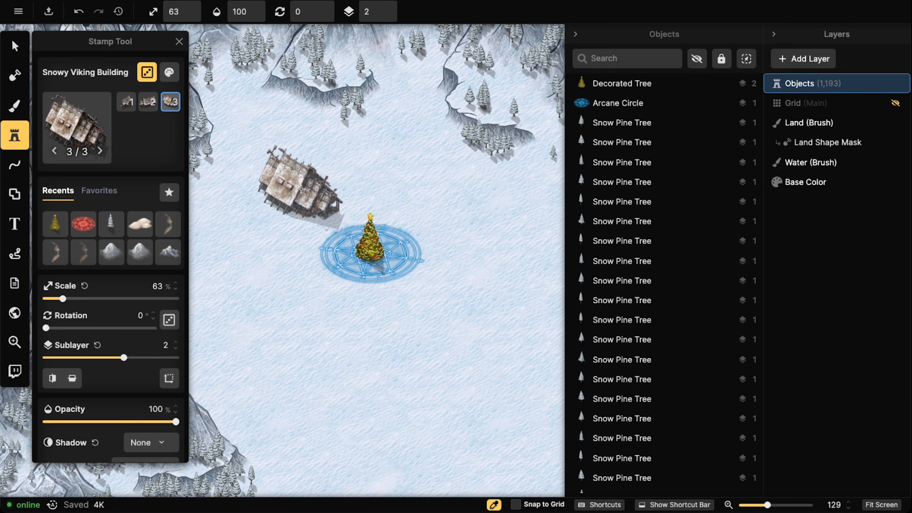
pyautogui.click(291, 187)
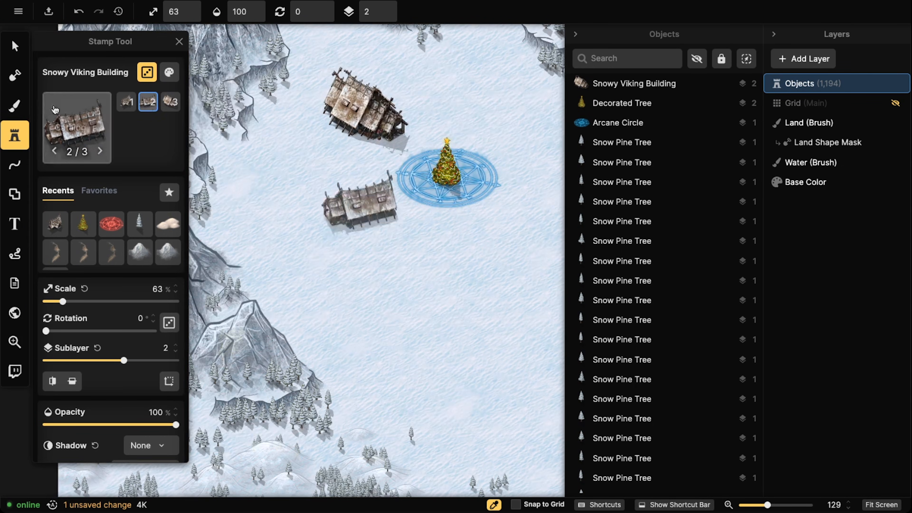
# Search the Fantasy Regional stamps for "house" and place the first Human House variant at 113% scale in the snowfield beside the Arcane Circle.
pyautogui.click(57, 116)
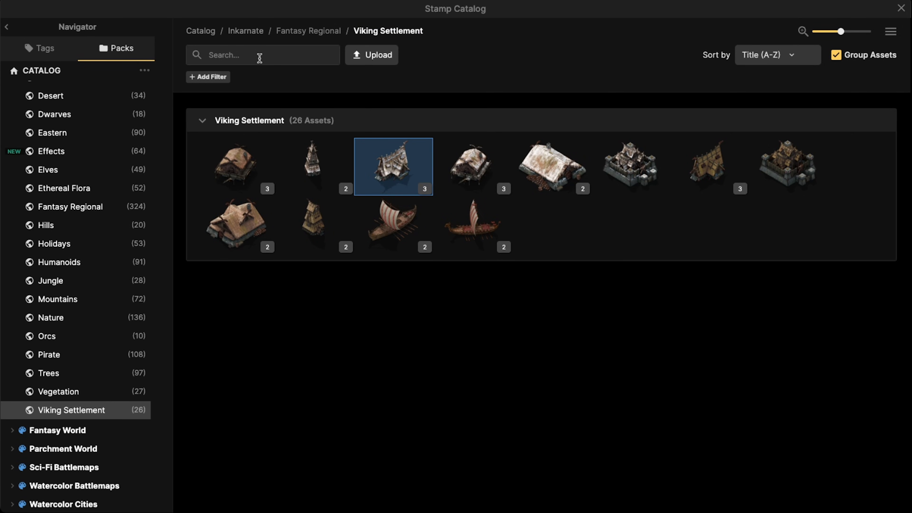
pyautogui.click(259, 58)
pyautogui.write('house')
pyautogui.press('Return')
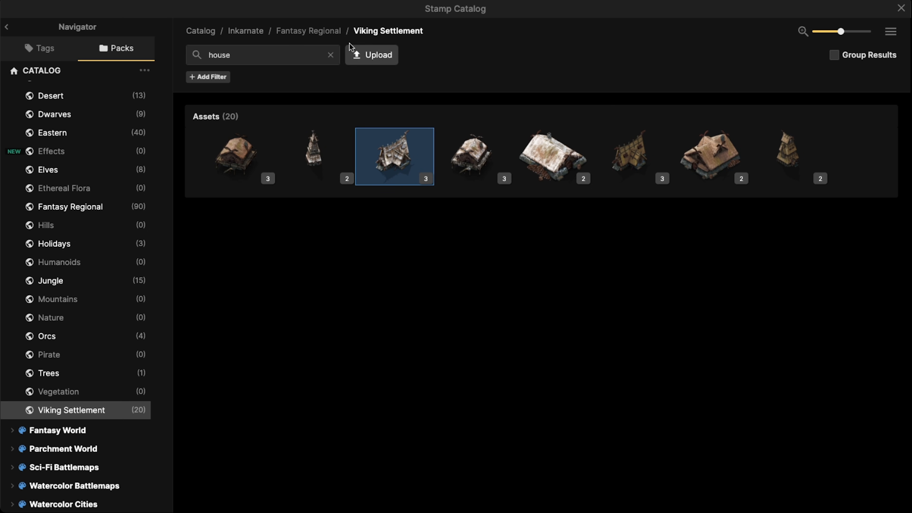
pyautogui.click(308, 31)
pyautogui.click(467, 302)
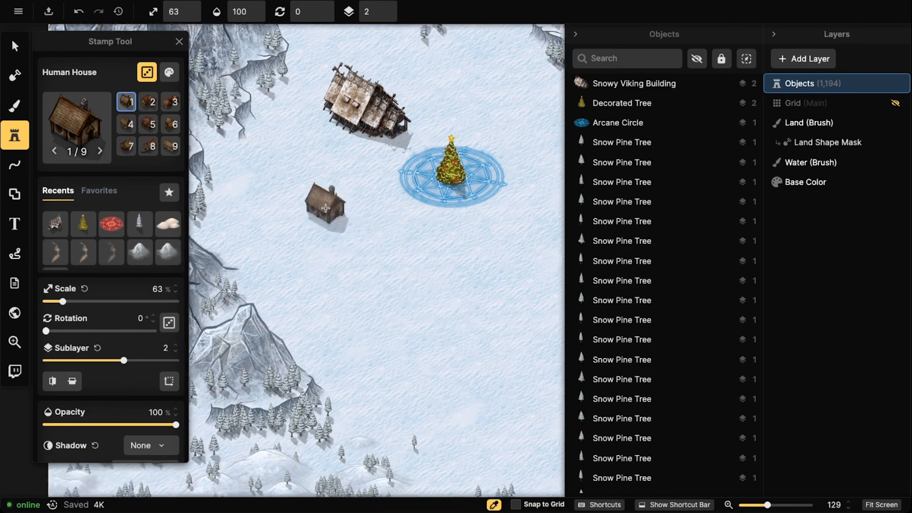
pyautogui.scroll(5, 325, 208)
pyautogui.scroll(5, 327, 209)
pyautogui.click(366, 246)
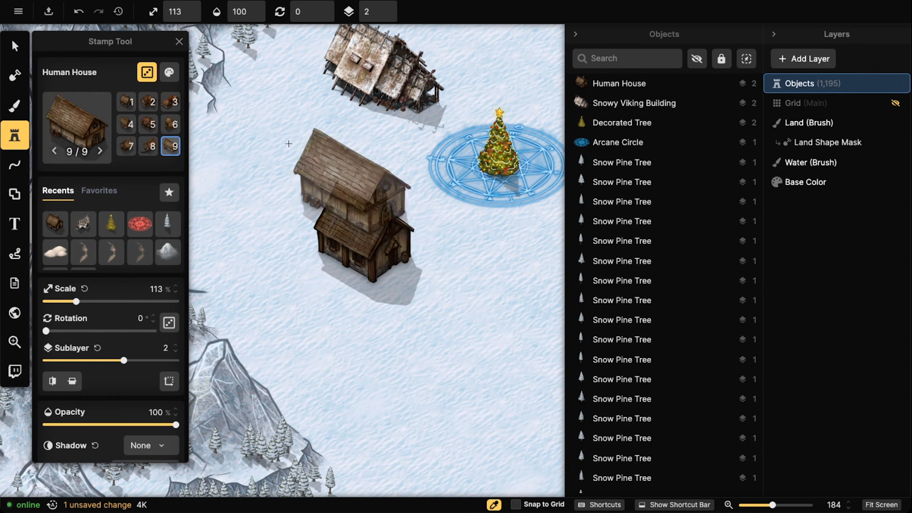
# Switch to the Shape tool's Pen mode and enable the fill for new shapes.
pyautogui.click(15, 53)
pyautogui.scroll(3, 288, 222)
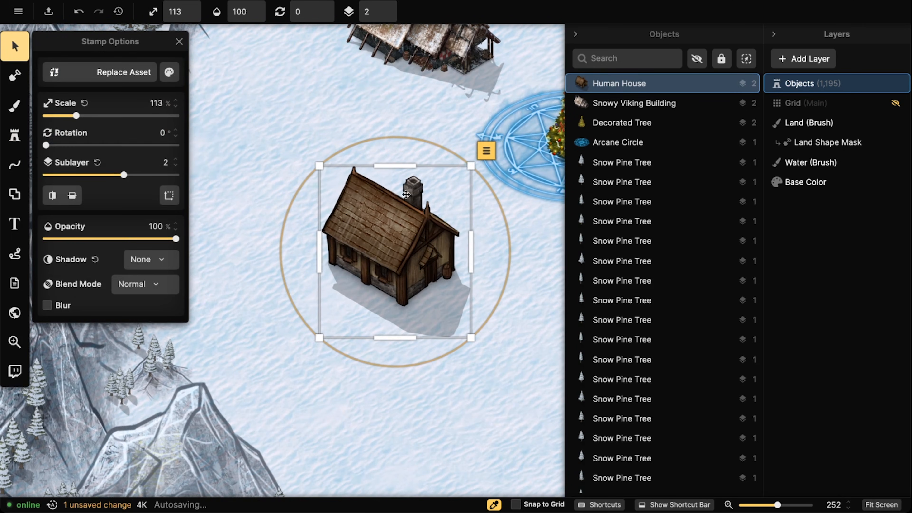
pyautogui.scroll(2, 406, 194)
pyautogui.click(15, 196)
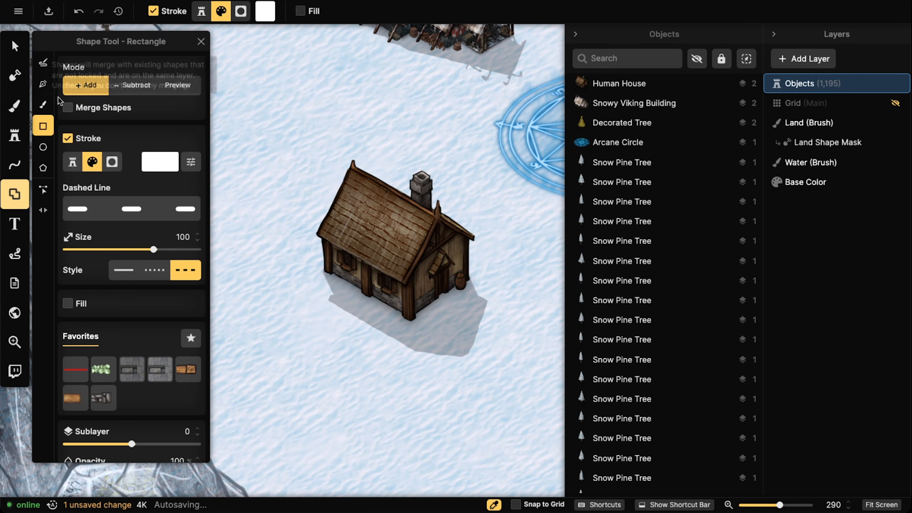
pyautogui.click(43, 84)
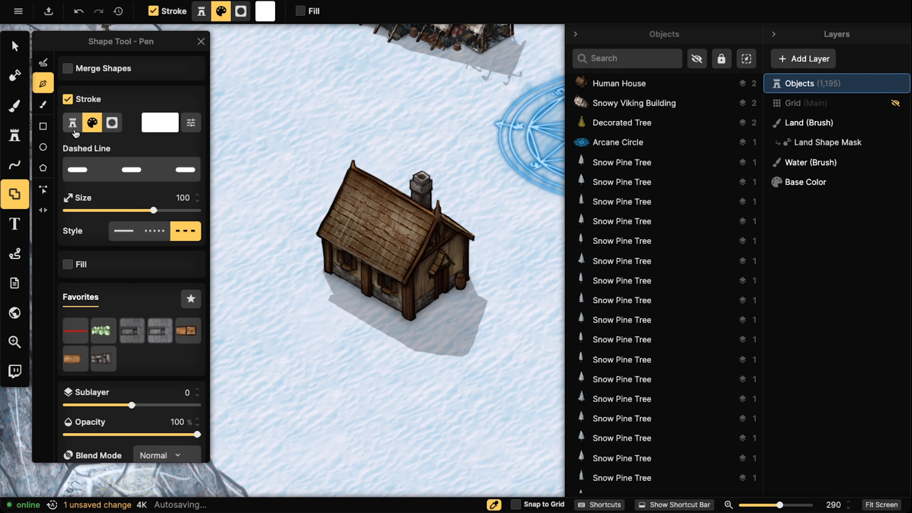
pyautogui.click(67, 99)
pyautogui.click(67, 98)
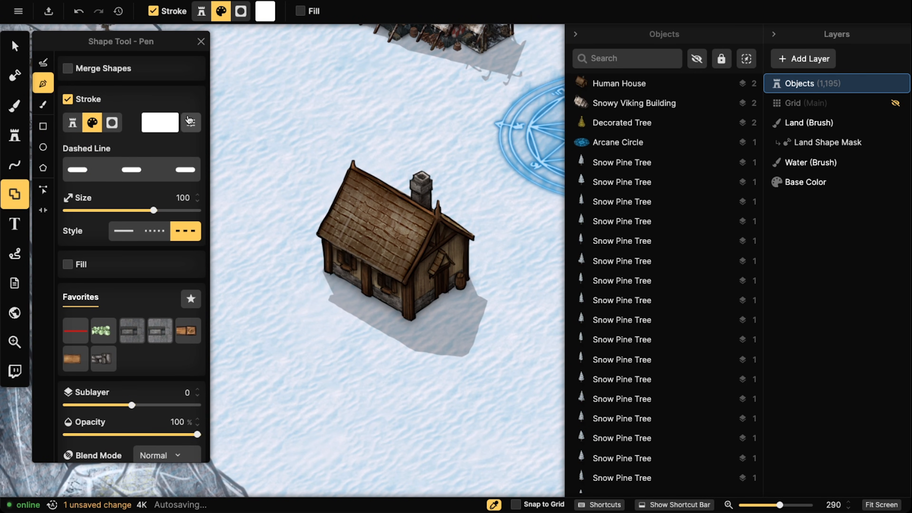
pyautogui.click(191, 123)
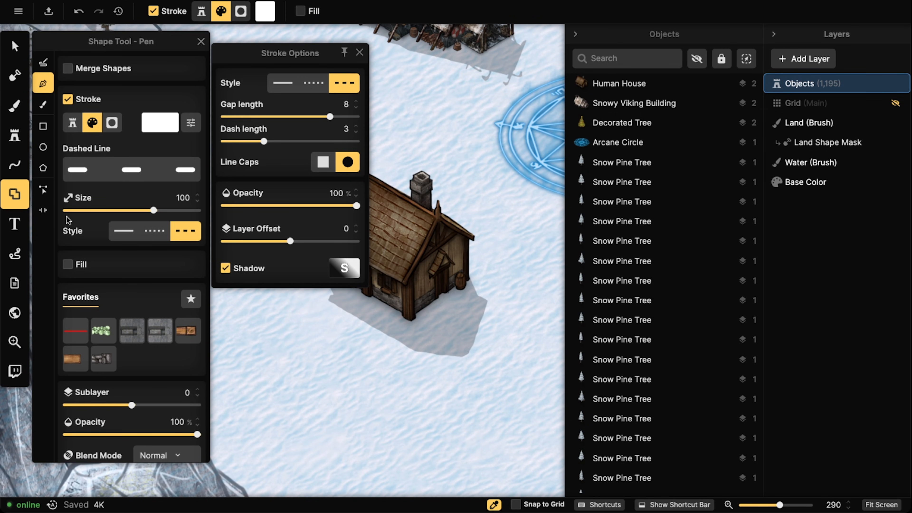
pyautogui.click(68, 264)
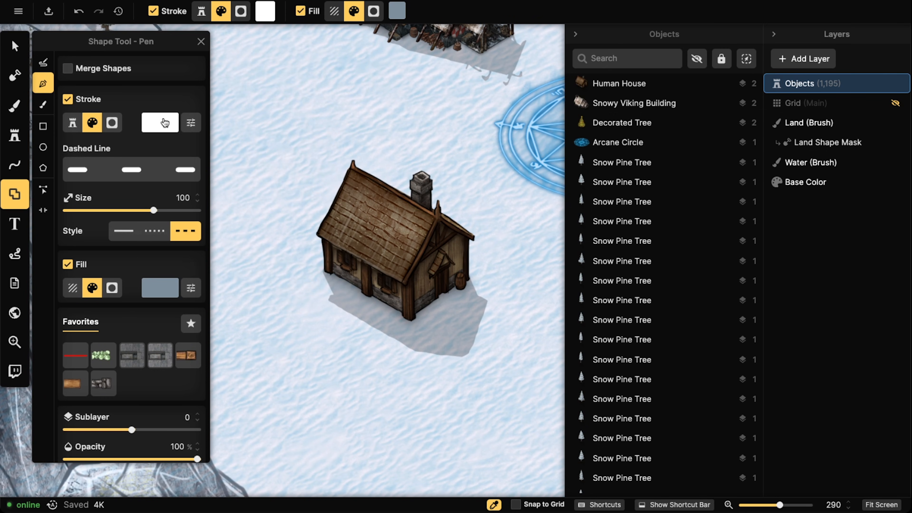
# Review the pen shape's color and stamp stroke options and turn the stroke off.
pyautogui.click(190, 125)
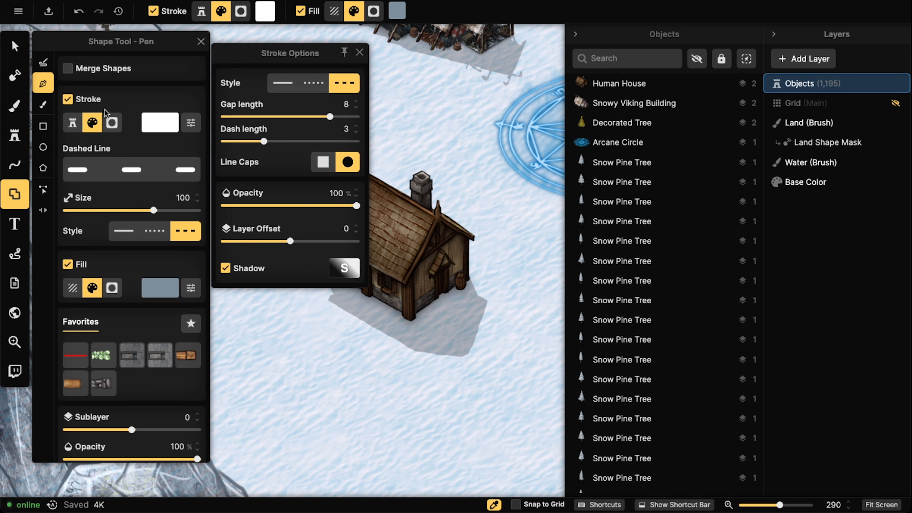
pyautogui.click(72, 123)
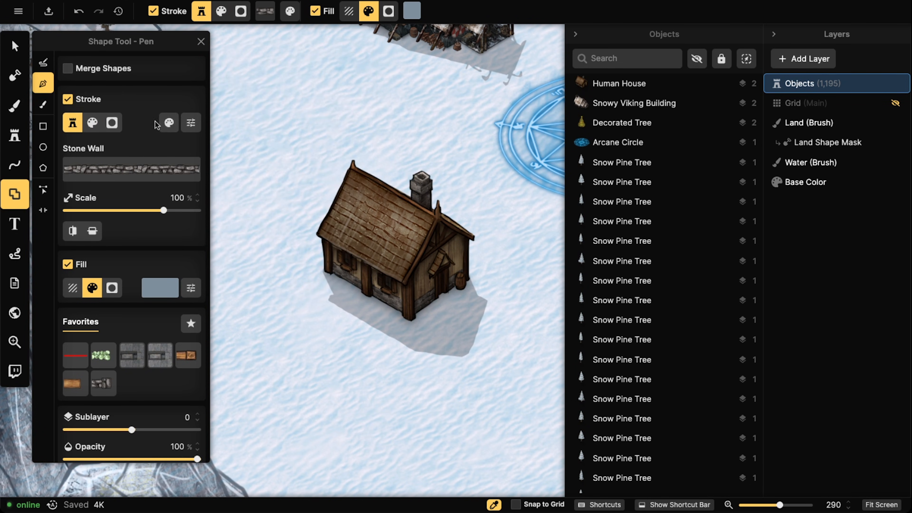
pyautogui.click(191, 124)
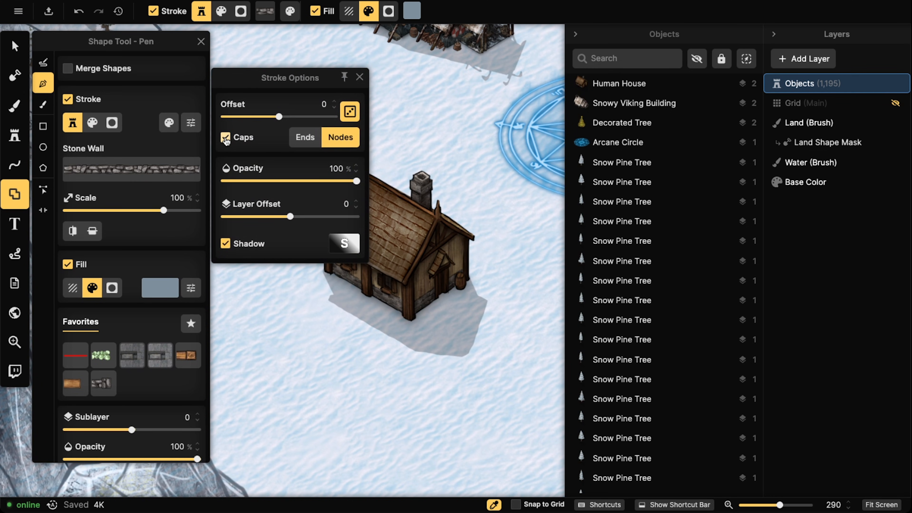
pyautogui.click(67, 99)
pyautogui.click(68, 98)
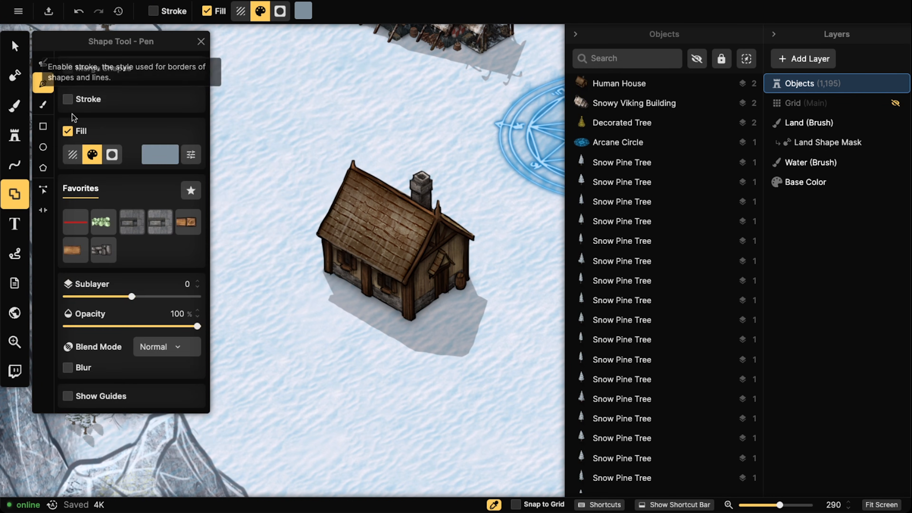
# Set the shape fill to a texture, search the whole texture catalog for "snow" and choose the Snow overlay from Parchment World's Alpha Textures.
pyautogui.click(73, 154)
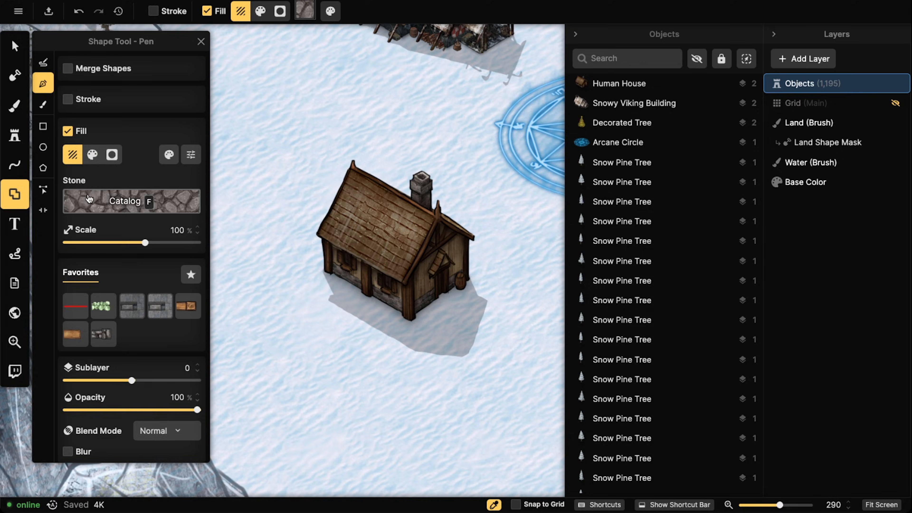
pyautogui.click(101, 200)
pyautogui.write('snow')
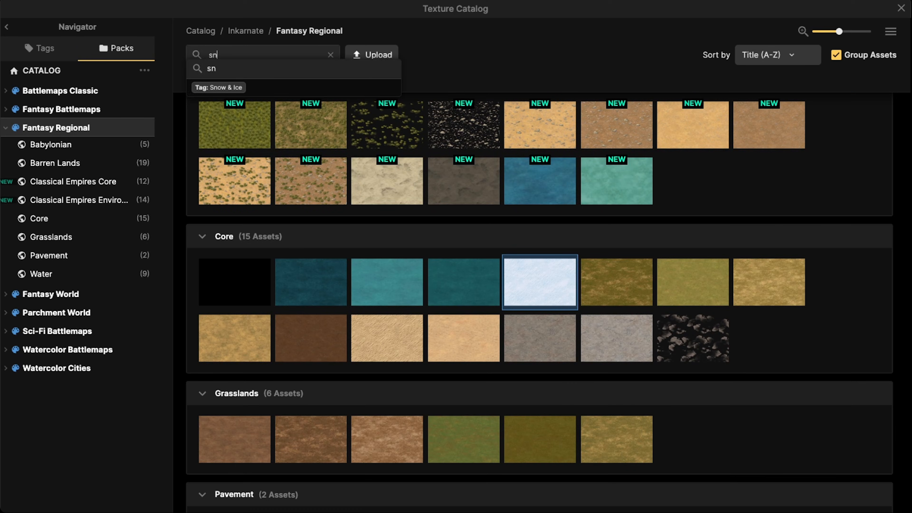
pyautogui.click(248, 33)
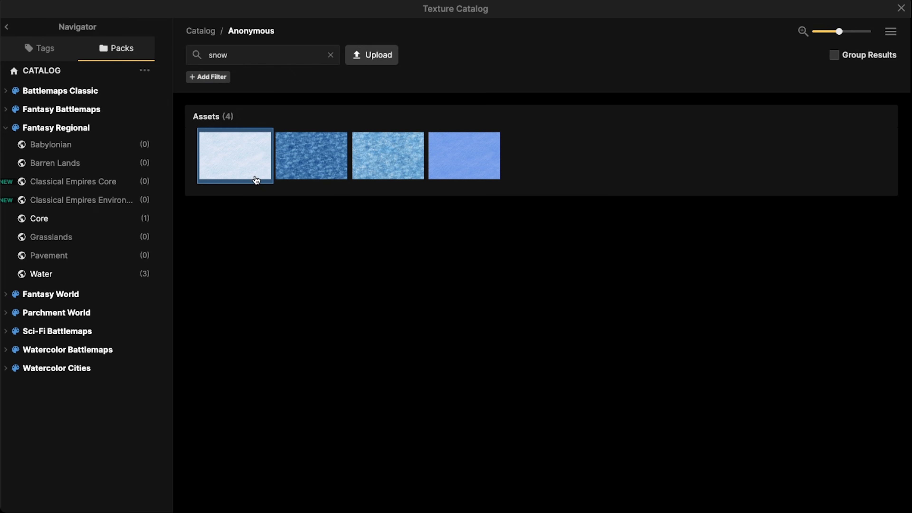
pyautogui.moveTo(267, 140)
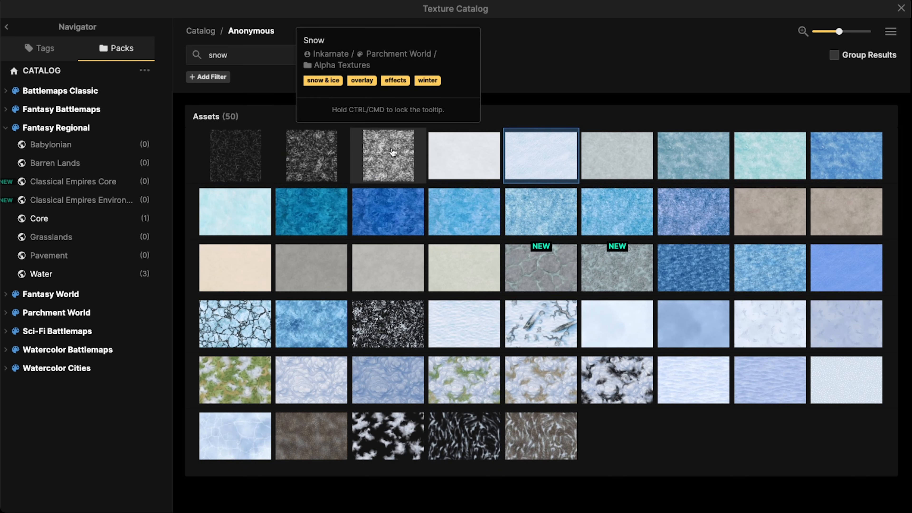
pyautogui.moveTo(390, 147)
pyautogui.click(374, 147)
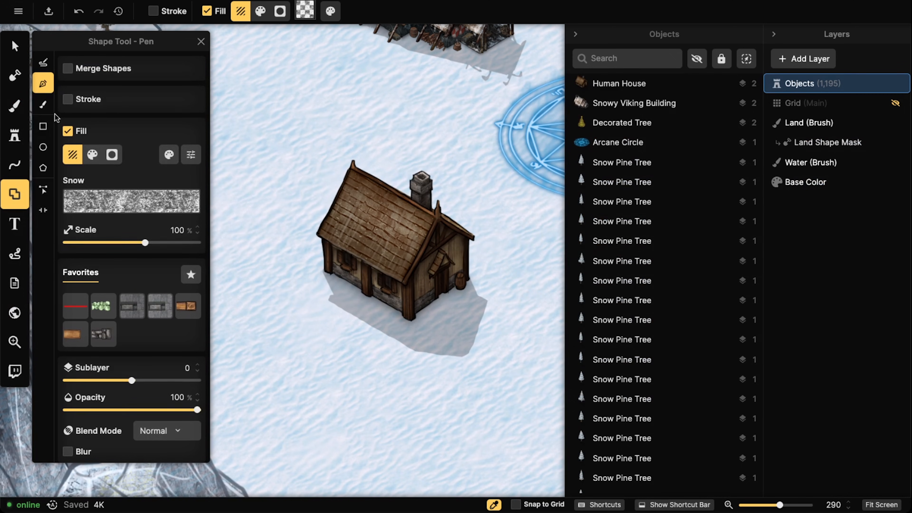
# Draw a four-point, Snow-textured pen shape covering the Human House's front roof slope and add it to the map.
pyautogui.click(43, 126)
pyautogui.click(42, 83)
pyautogui.scroll(3, 354, 187)
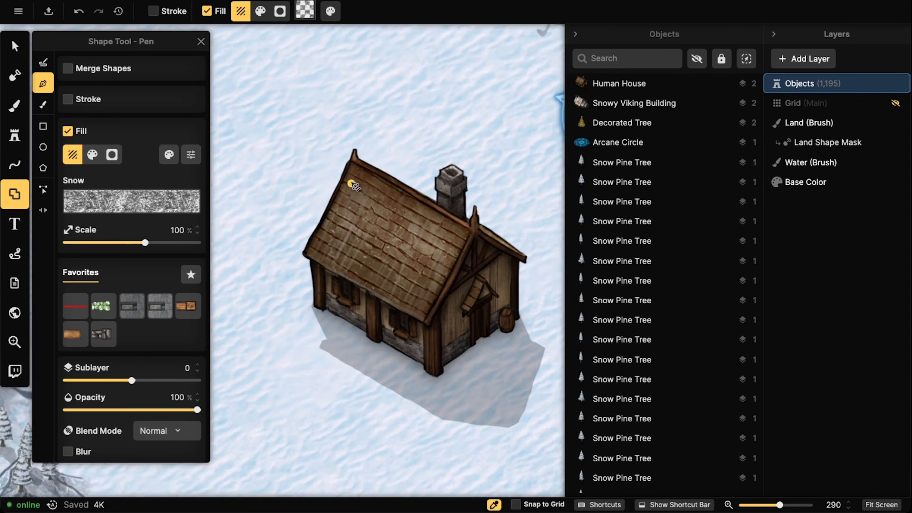
pyautogui.scroll(3, 353, 187)
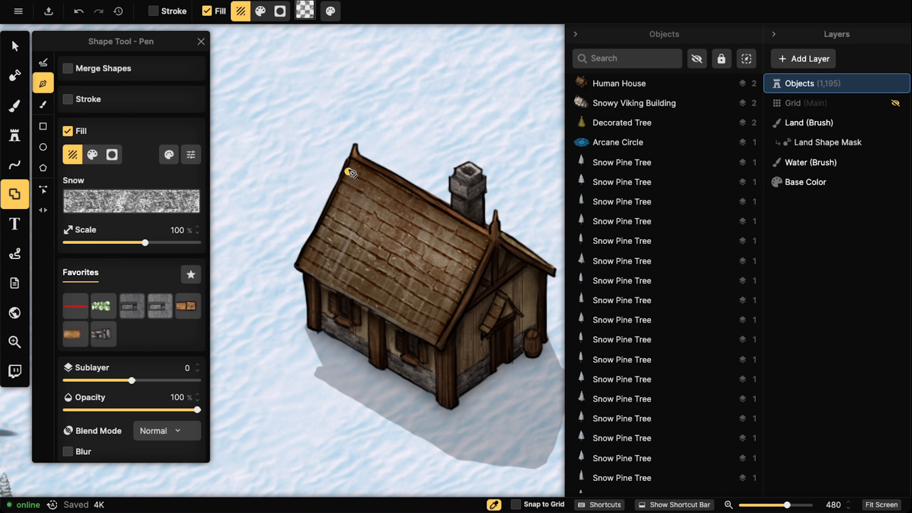
pyautogui.click(298, 267)
pyautogui.click(435, 344)
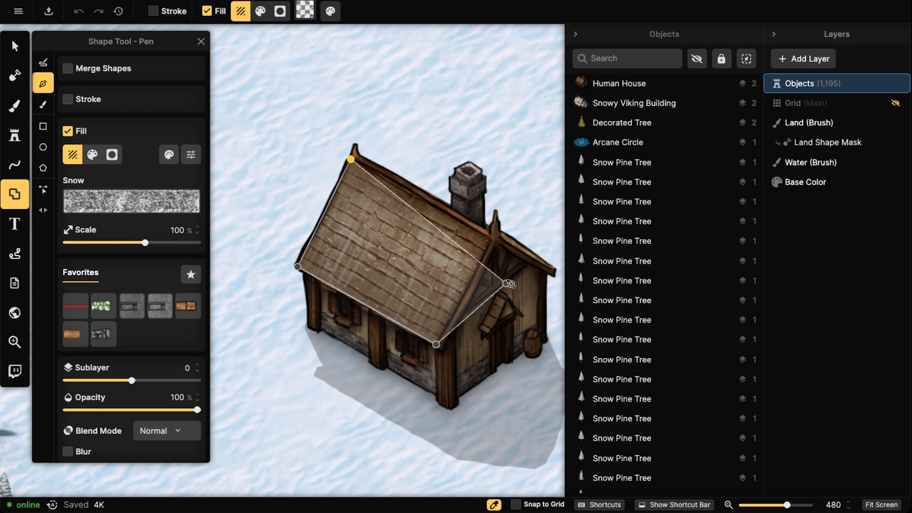
pyautogui.doubleClick(491, 241)
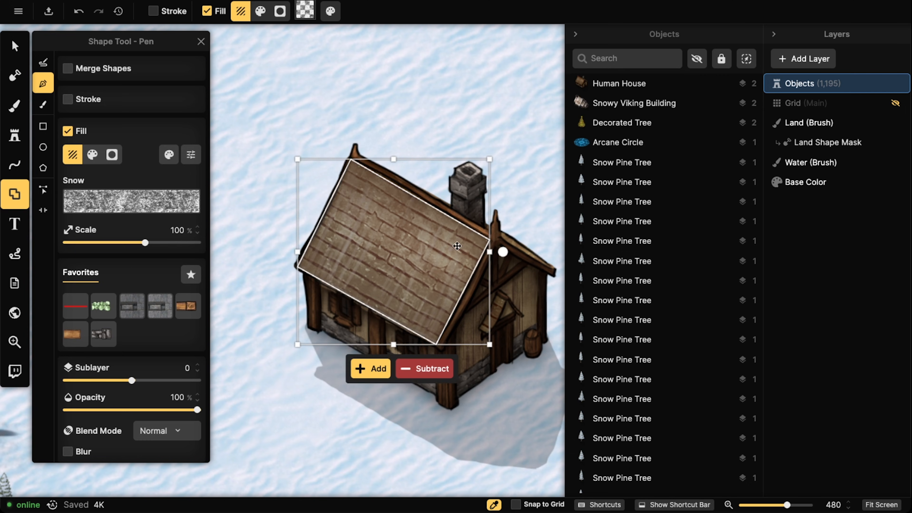
pyautogui.click(373, 367)
# Raise the snow roof shape to sublayer 3 so that it sits above the house.
pyautogui.click(6, 38)
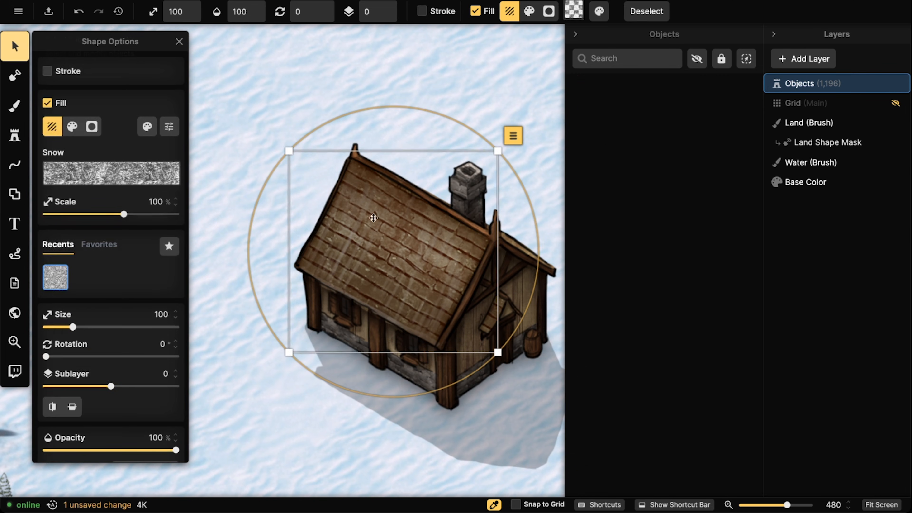
pyautogui.click(385, 8)
pyautogui.click(385, 7)
pyautogui.click(385, 7)
pyautogui.scroll(-3, 406, 234)
pyautogui.moveTo(405, 233)
pyautogui.mouseDown()
pyautogui.moveTo(350, 248)
pyautogui.moveTo(396, 252)
pyautogui.moveTo(415, 234)
pyautogui.mouseUp()
pyautogui.scroll(-3, 112, 230)
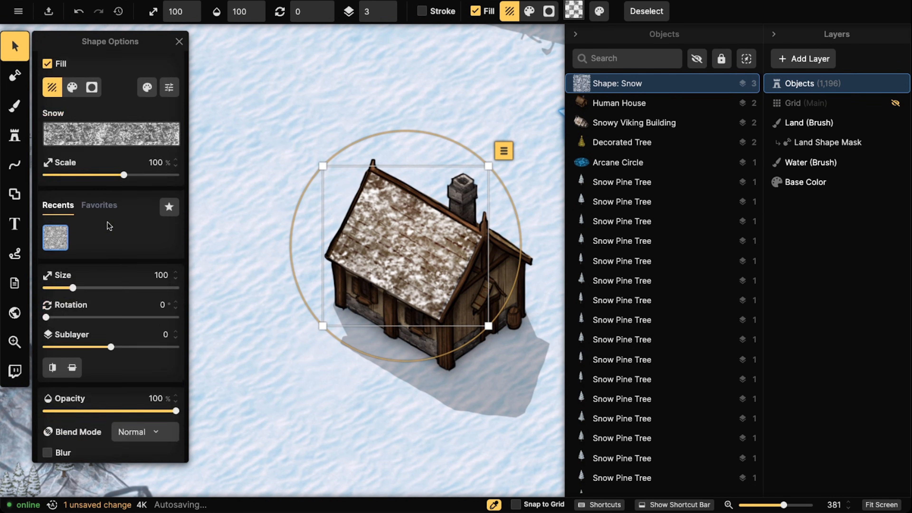
# Turn on Blur for the snow roof shape, set it to 3.5, and deselect the shape.
pyautogui.click(47, 416)
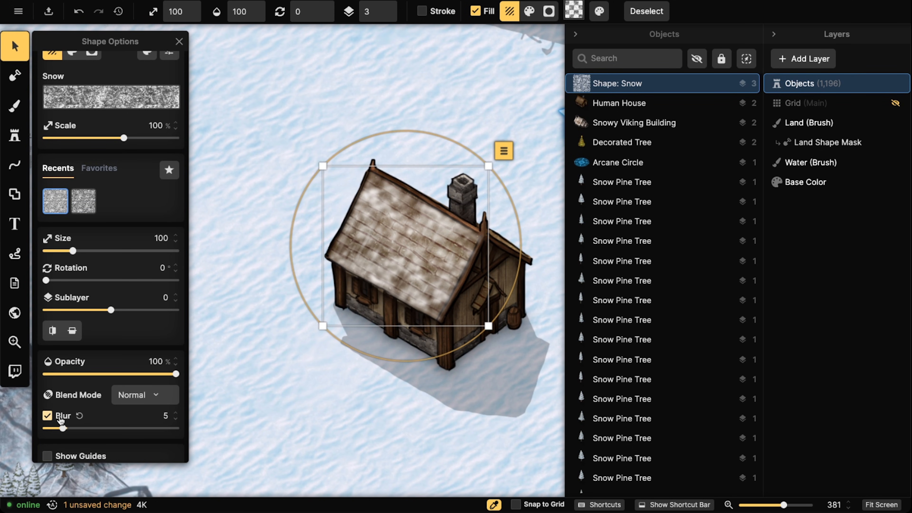
pyautogui.scroll(-5, 409, 287)
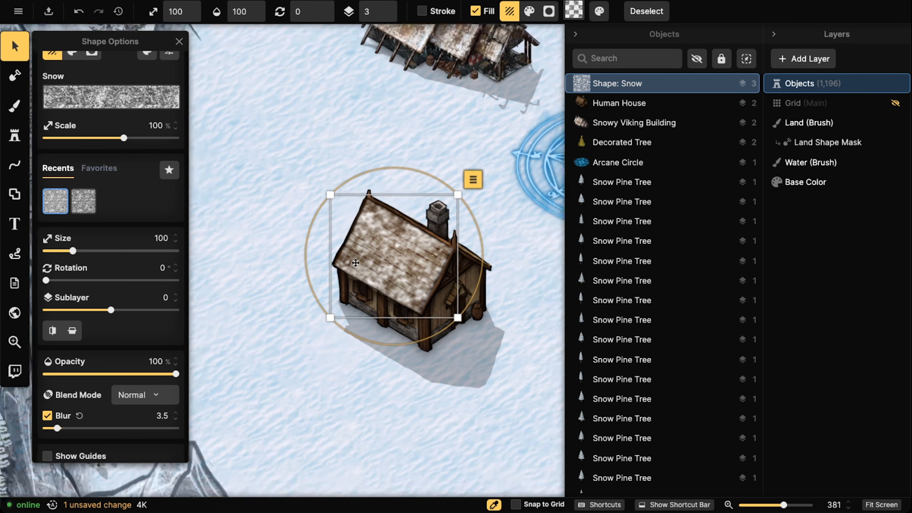
pyautogui.moveTo(411, 289); pyautogui.dragTo(387, 292)
pyautogui.press('Escape')
pyautogui.moveTo(309, 225); pyautogui.dragTo(317, 249)
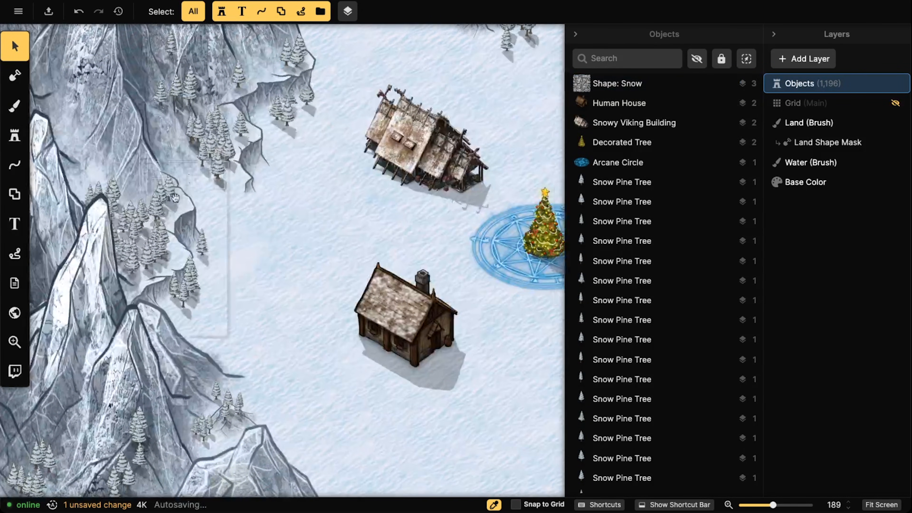
# Select the house together with its snow shape, move them beside the Snowy Viking Building and shrink them to about 57% of their size.
pyautogui.click(9, 77)
pyautogui.click(15, 47)
pyautogui.moveTo(322, 272); pyautogui.dragTo(436, 381)
pyautogui.moveTo(417, 313); pyautogui.dragTo(387, 187)
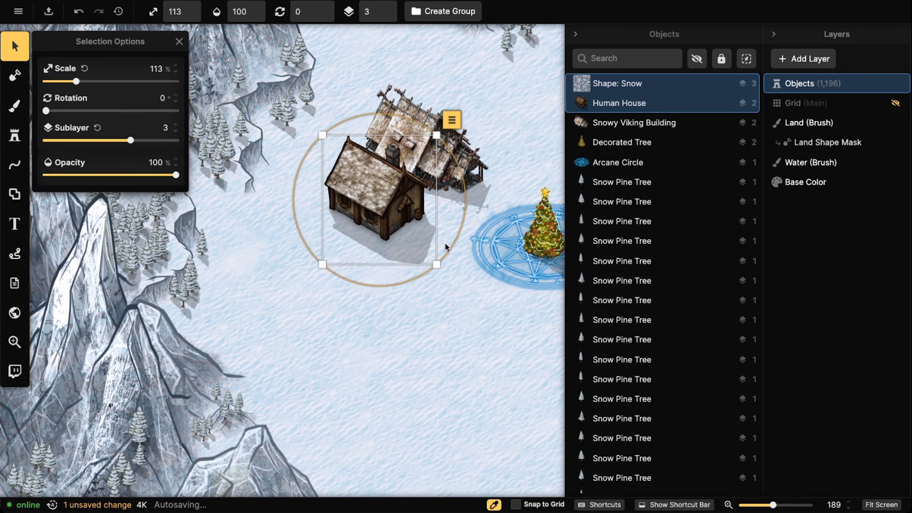
pyautogui.moveTo(435, 265); pyautogui.dragTo(387, 211)
pyautogui.moveTo(355, 153); pyautogui.dragTo(374, 175)
# Select the snow roof shape and replace its fill with the pale, solid Snow texture from the catalog.
pyautogui.click(367, 184)
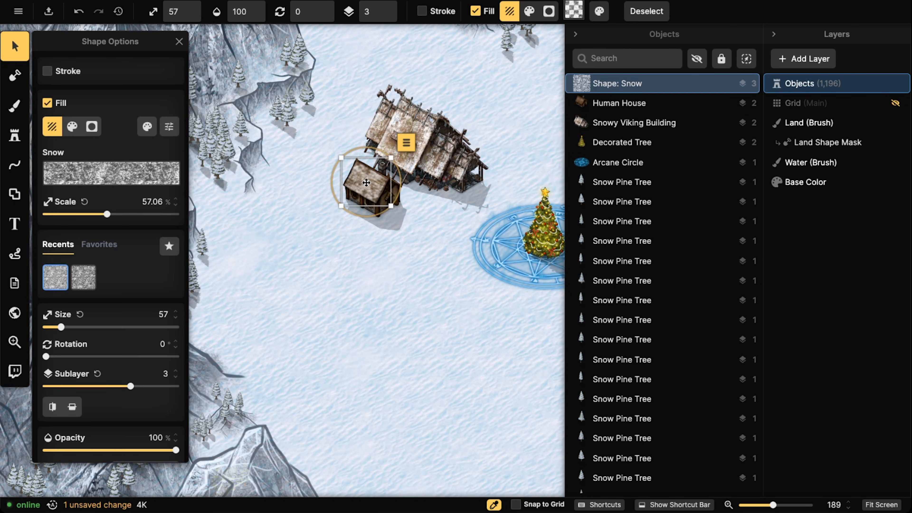
pyautogui.click(87, 174)
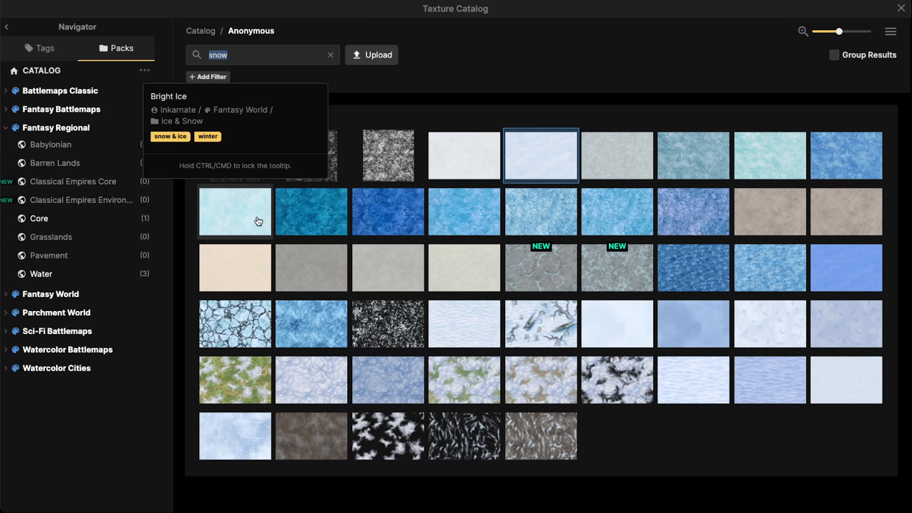
pyautogui.click(474, 339)
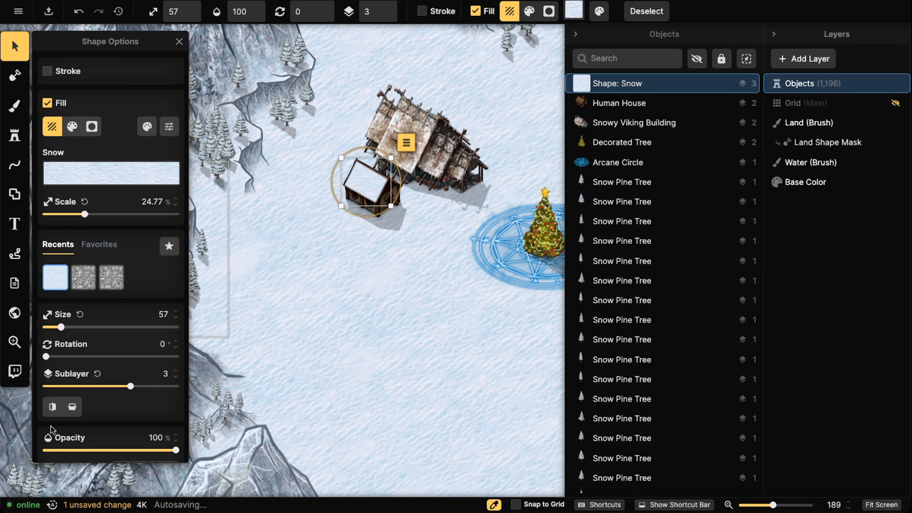
# Restore the speckled Snow overlay as the roof shape's fill at 57% texture scale with Blur off.
pyautogui.scroll(-3, 52, 429)
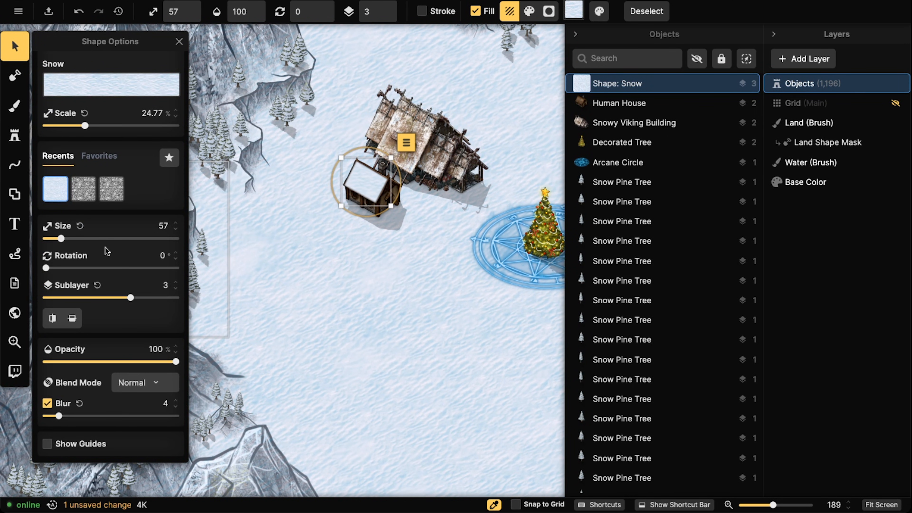
pyautogui.click(111, 202)
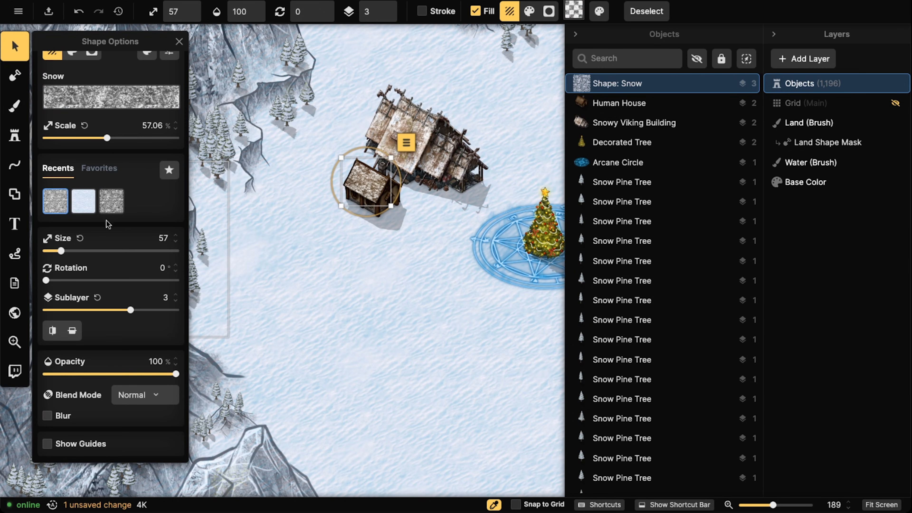
pyautogui.moveTo(62, 251); pyautogui.dragTo(61, 251)
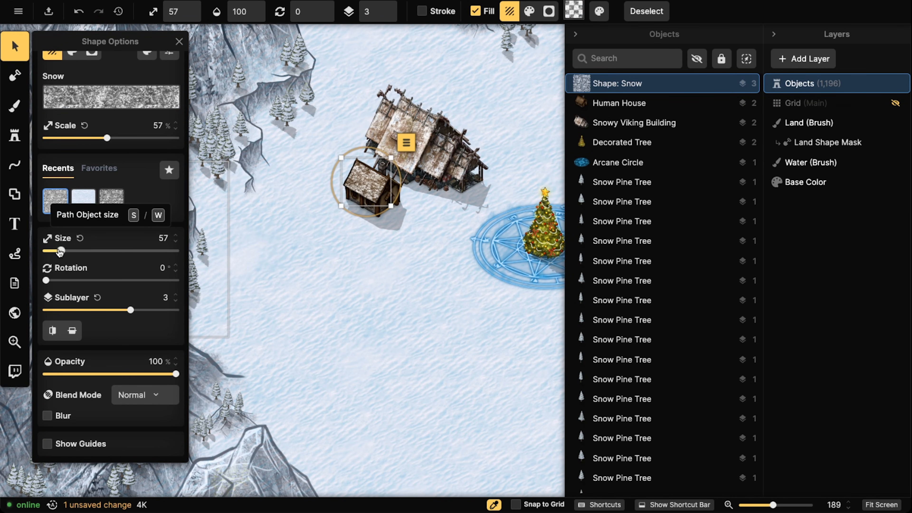
pyautogui.scroll(6, 373, 180)
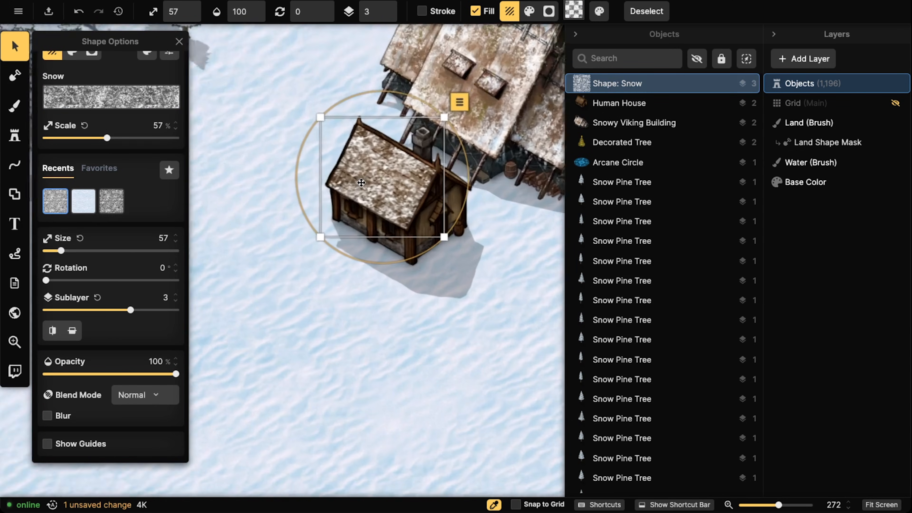
pyautogui.moveTo(376, 181); pyautogui.dragTo(374, 179)
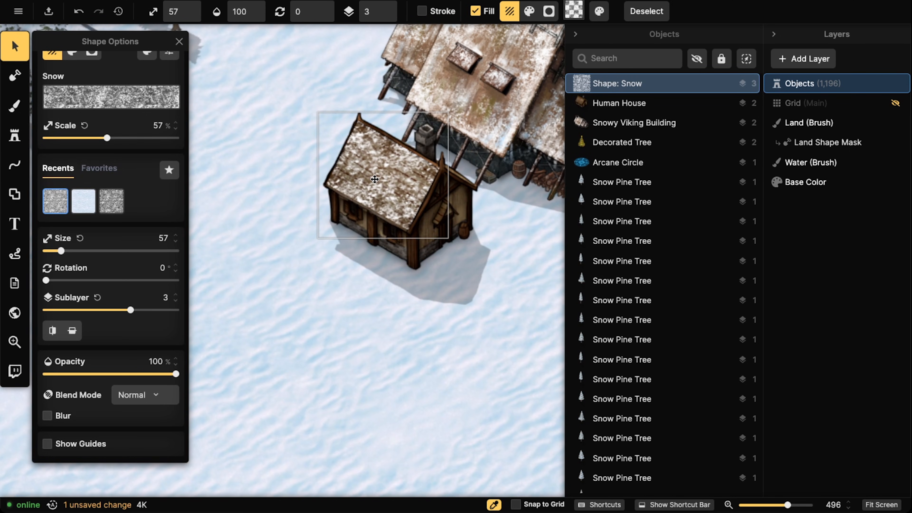
pyautogui.scroll(-5, 374, 179)
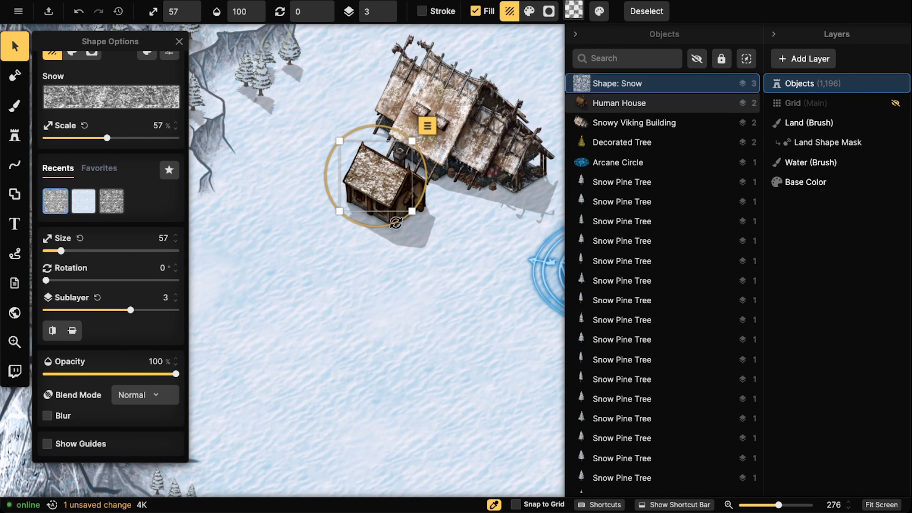
# Delete the snow roof shape and the Human House beneath it.
pyautogui.keyDown('shift'); pyautogui.click(372, 181); pyautogui.keyUp('shift')
pyautogui.moveTo(372, 181); pyautogui.dragTo(394, 195)
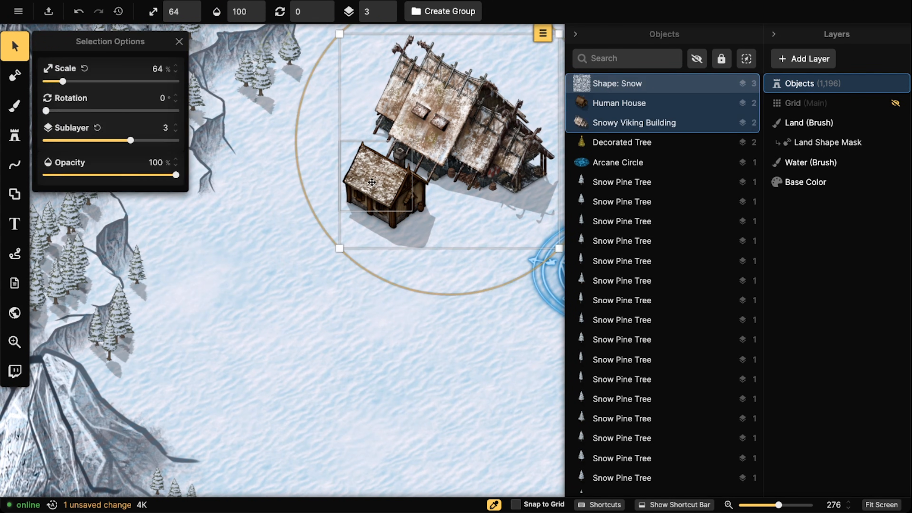
pyautogui.press('Escape')
pyautogui.scroll(-2, 365, 178)
pyautogui.click(365, 178)
pyautogui.press('Delete')
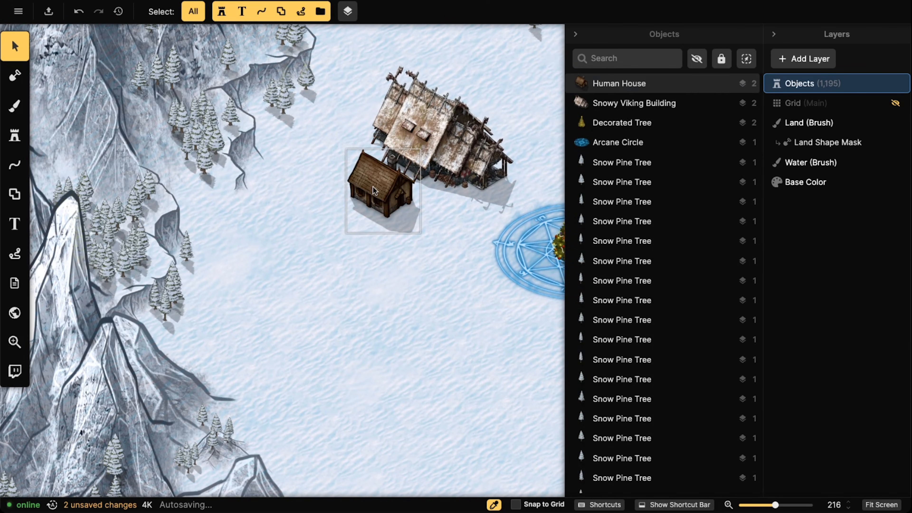
pyautogui.click(372, 186)
pyautogui.press('Delete')
# Delete the Snowy Viking Building beside the Arcane Circle.
pyautogui.scroll(-3, 335, 184)
pyautogui.click(390, 139)
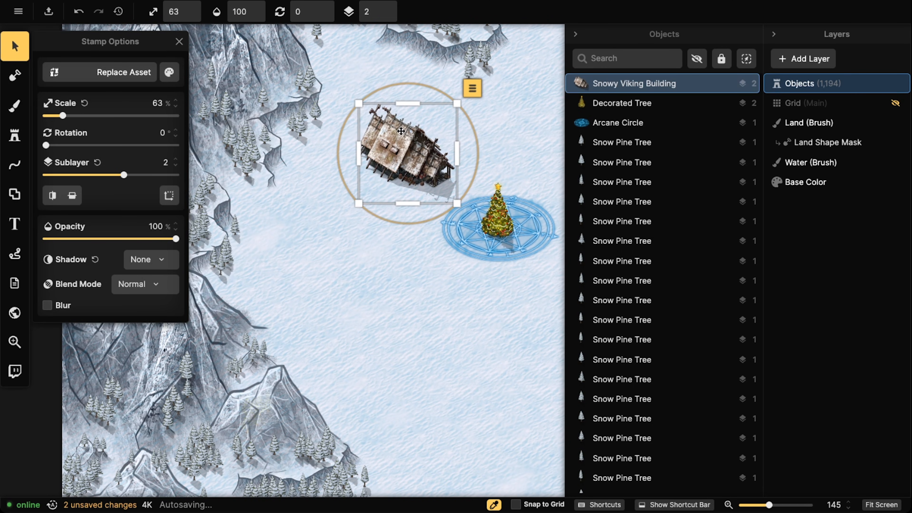
pyautogui.press('Delete')
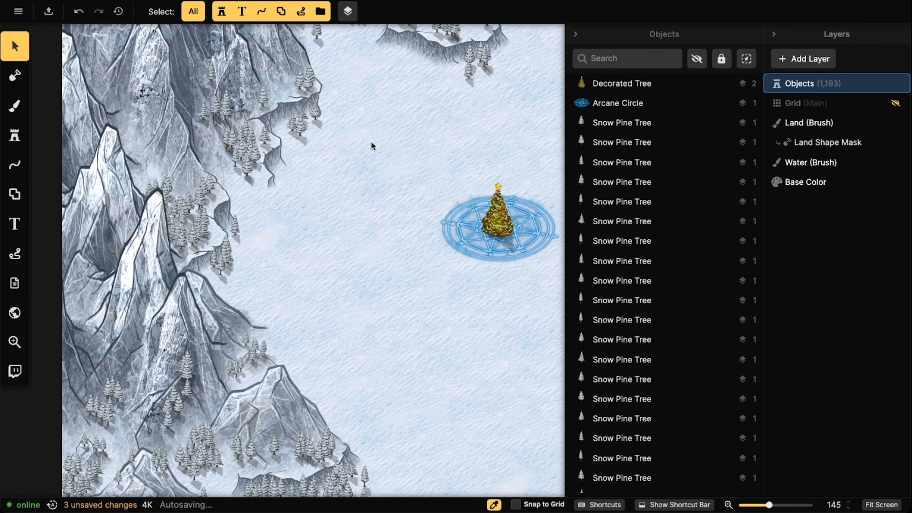
# Open the stamp catalog from the Stamp tool and narrow the house results to the Viking Settlement pack.
pyautogui.click(14, 137)
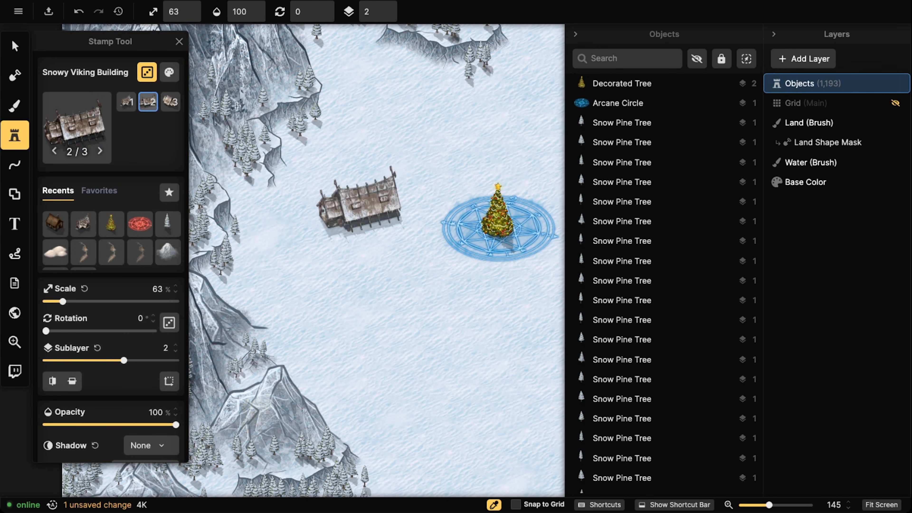
pyautogui.click(78, 116)
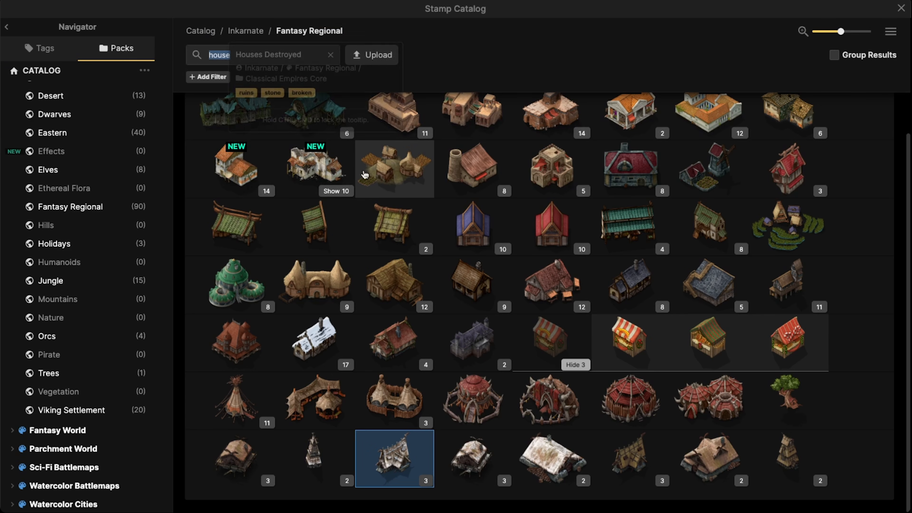
pyautogui.scroll(-1, 106, 309)
pyautogui.click(87, 383)
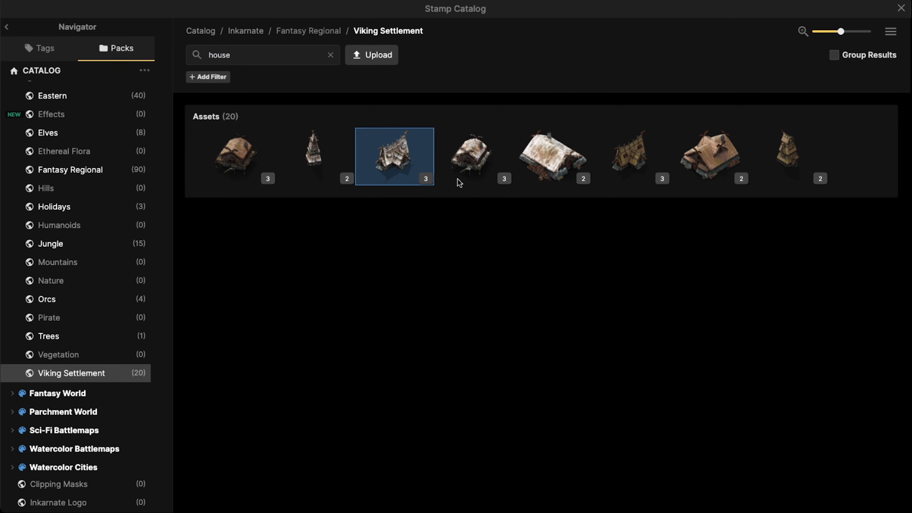
pyautogui.moveTo(534, 154)
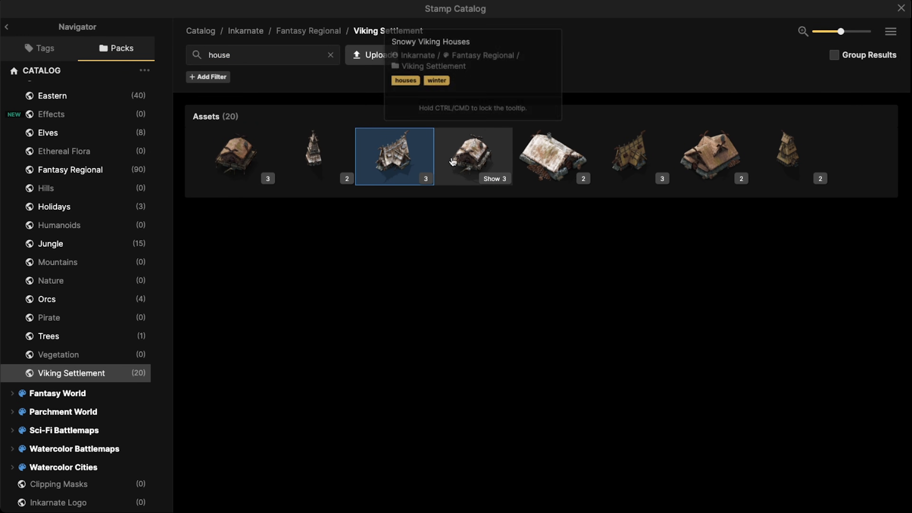
pyautogui.moveTo(398, 162)
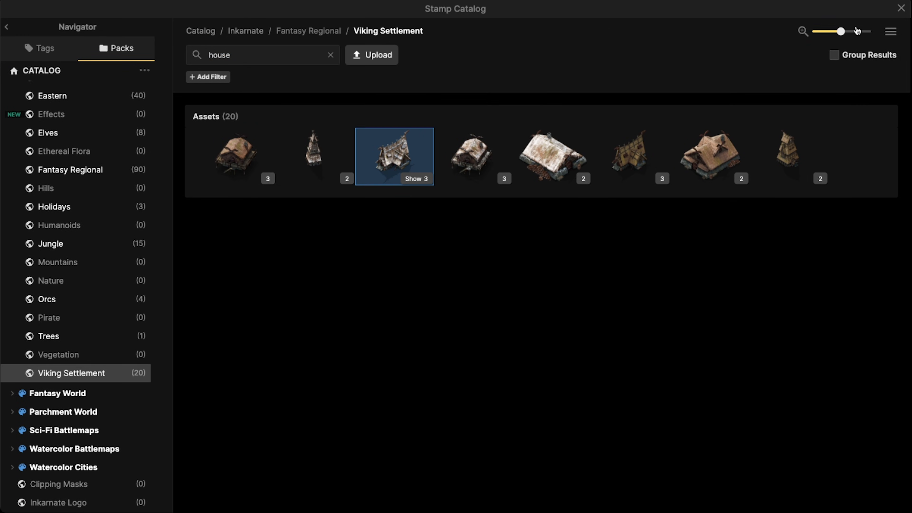
# Expand all assets in the Viking Settlement pack, clear the search and choose the third Snowy Viking Building variant.
pyautogui.click(891, 32)
pyautogui.click(827, 55)
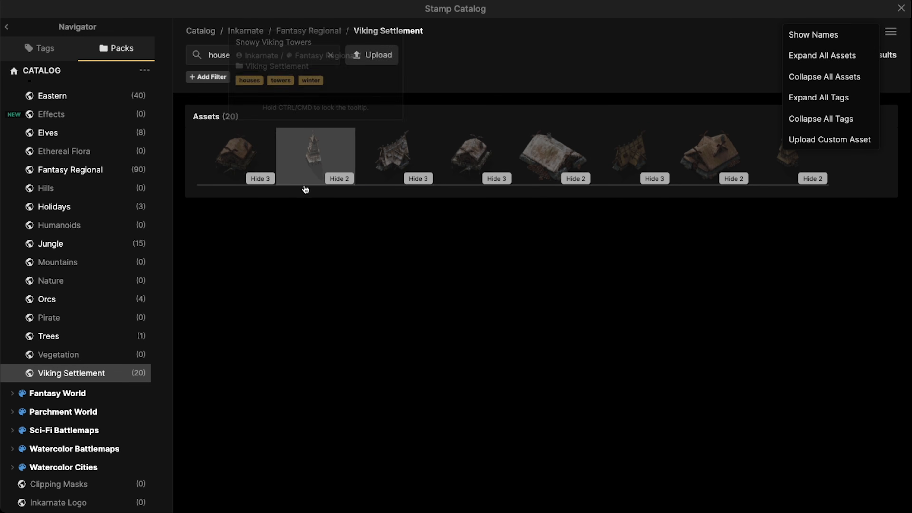
pyautogui.click(540, 50)
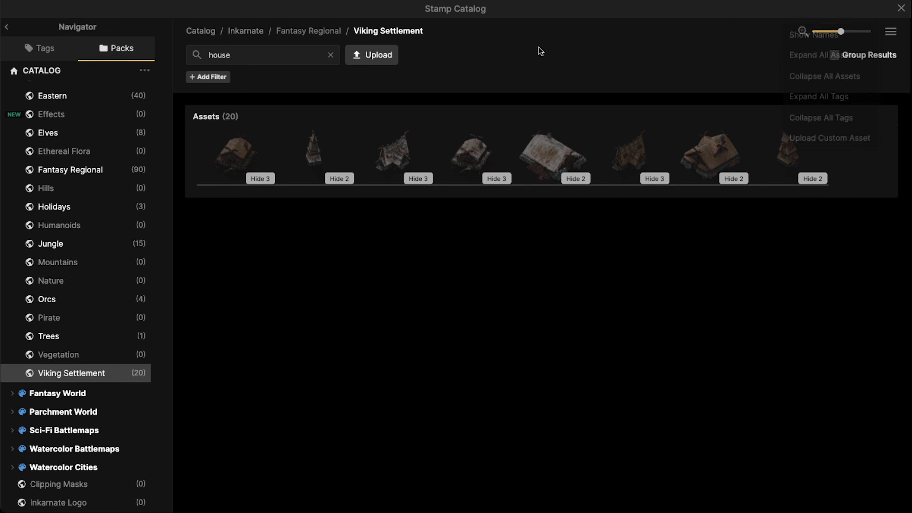
pyautogui.click(330, 55)
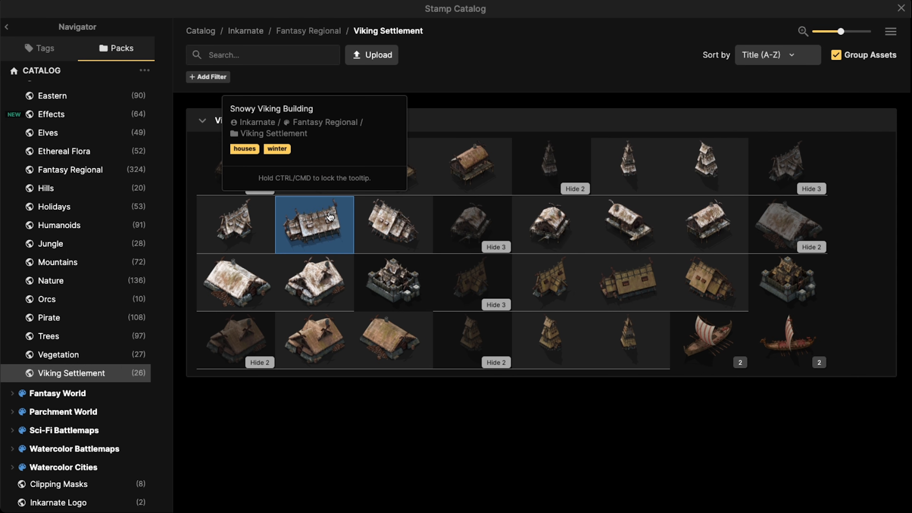
pyautogui.click(381, 230)
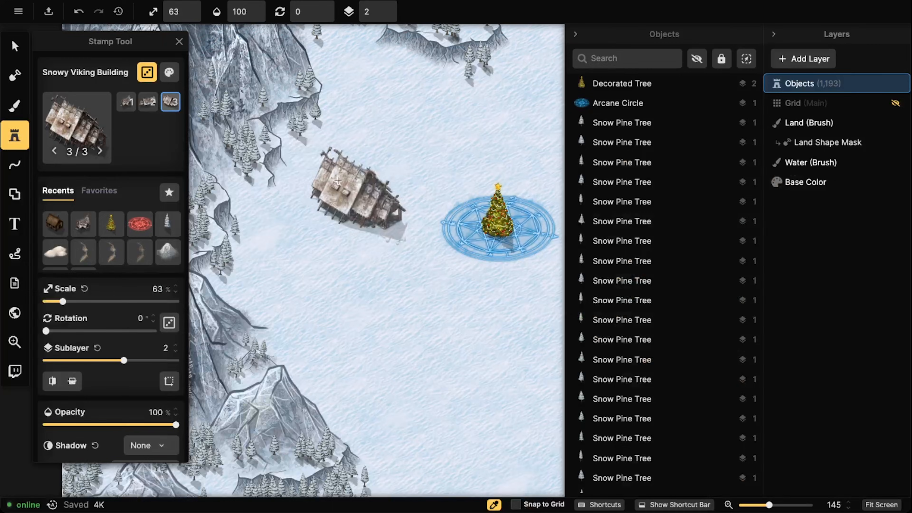
# Place the third and first Snowy Viking Building variants overlapping northwest of the Arcane Circle, and the second variant south of it.
pyautogui.click(400, 166)
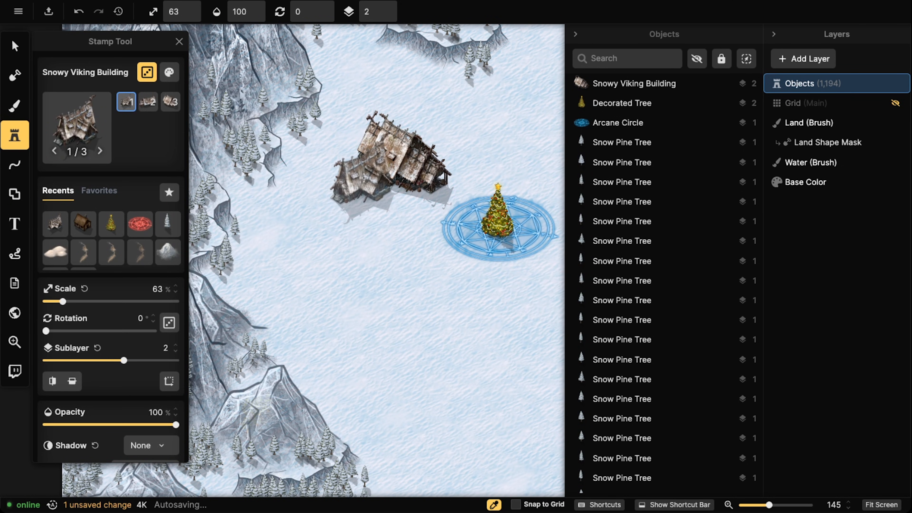
pyautogui.click(363, 176)
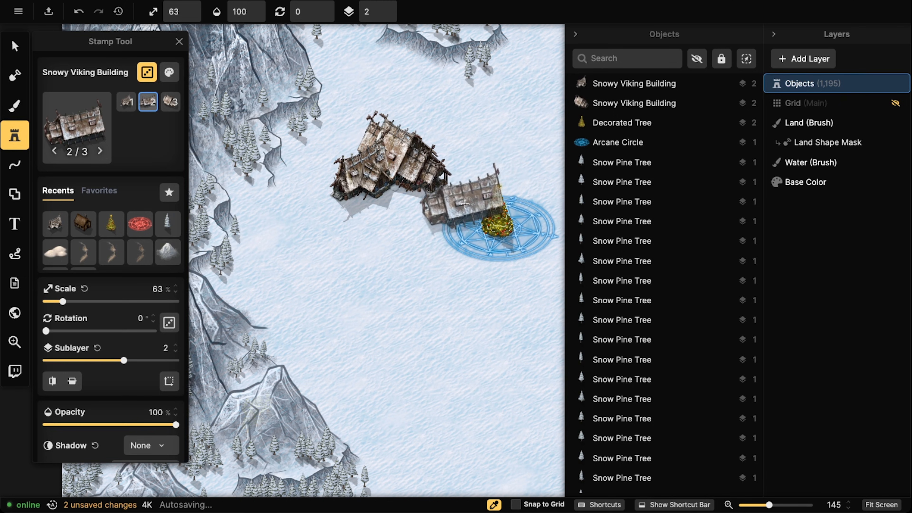
pyautogui.moveTo(509, 305); pyautogui.dragTo(347, 249)
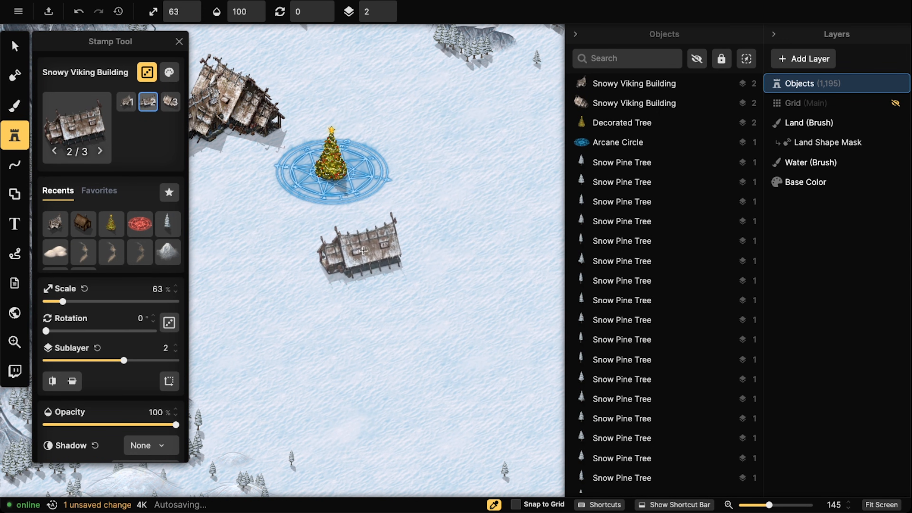
pyautogui.click(367, 250)
# Adjust the position of the two overlapping Snowy Viking Buildings northwest of the circle and select the long building south of it.
pyautogui.click(25, 54)
pyautogui.moveTo(234, 108); pyautogui.dragTo(268, 123)
pyautogui.click(293, 118)
pyautogui.keyDown('shift'); pyautogui.click(260, 124); pyautogui.keyUp('shift')
pyautogui.click(420, 259)
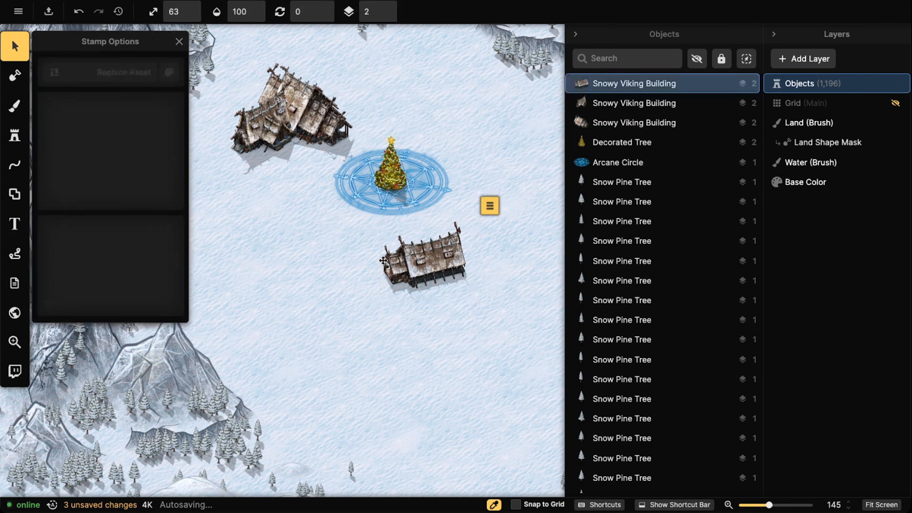
# Place another Snowy Viking Building, using the first variant, northeast of the Arcane Circle.
pyautogui.click(14, 135)
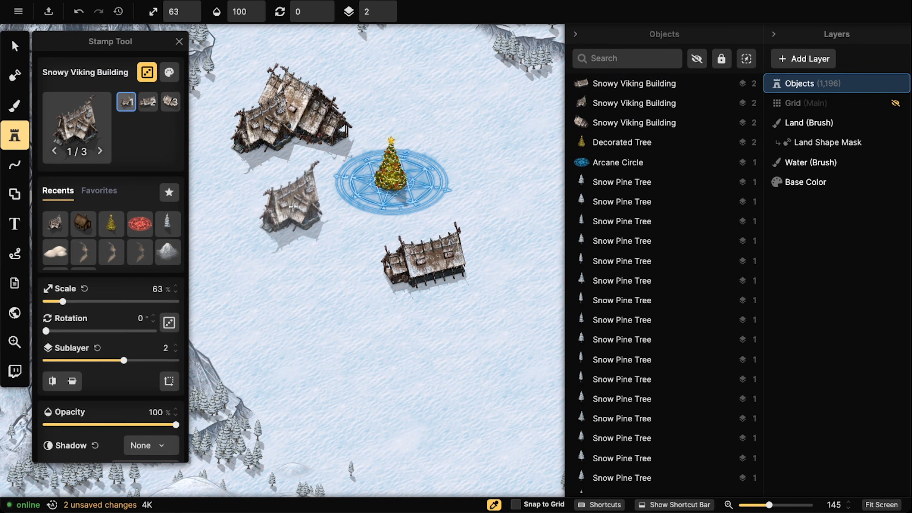
pyautogui.press('Left')
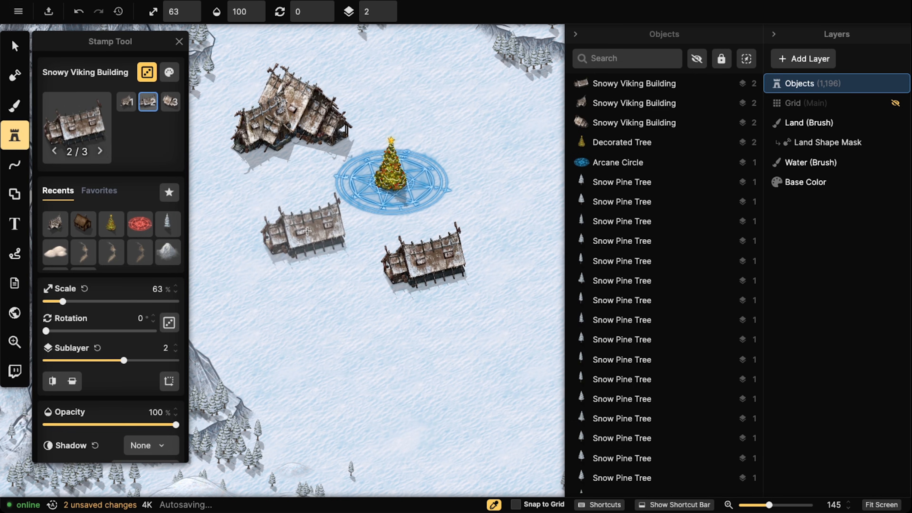
pyautogui.press('Left')
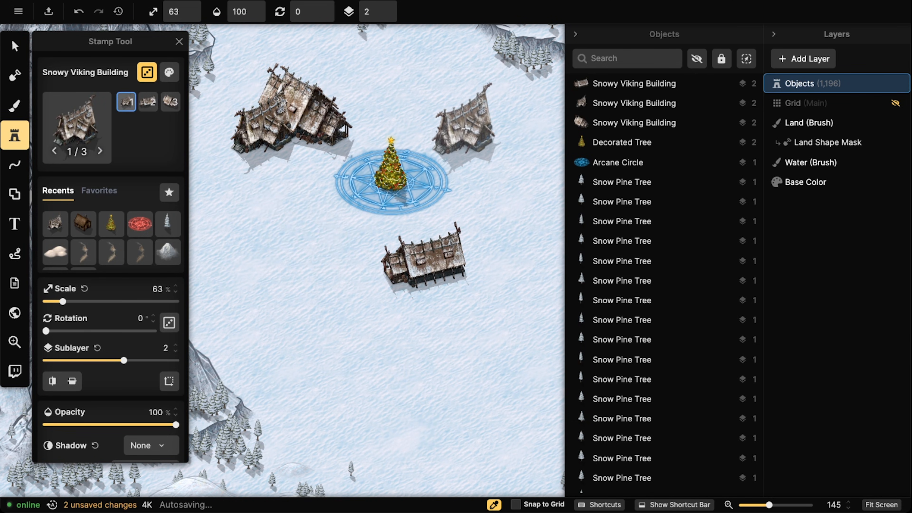
pyautogui.click(477, 128)
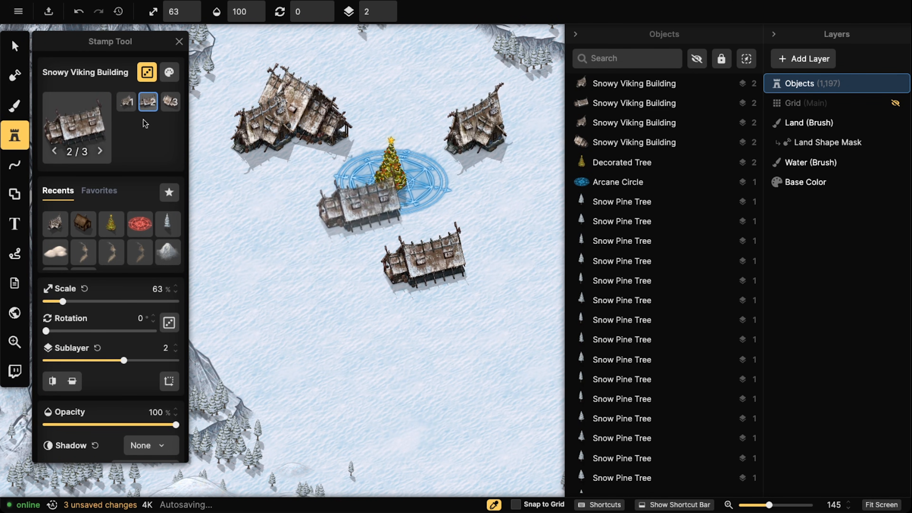
# Choose the Snowy Viking House stamp from the catalog and place its second variant southwest of the Arcane Circle.
pyautogui.click(83, 124)
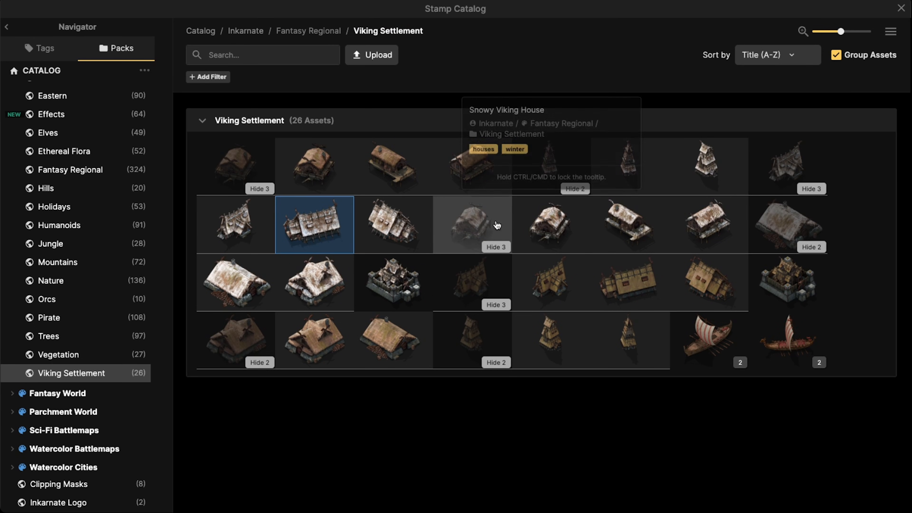
pyautogui.click(472, 225)
pyautogui.moveTo(263, 190); pyautogui.dragTo(307, 188)
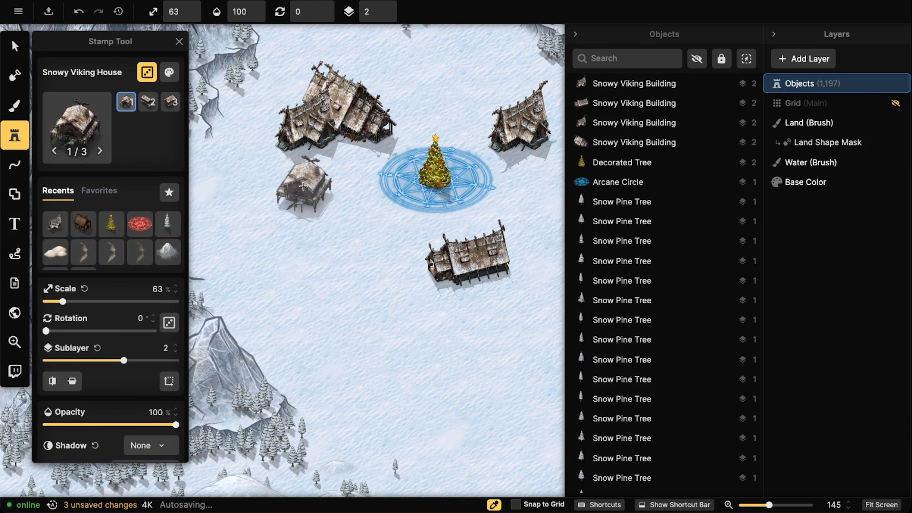
pyautogui.press('Right')
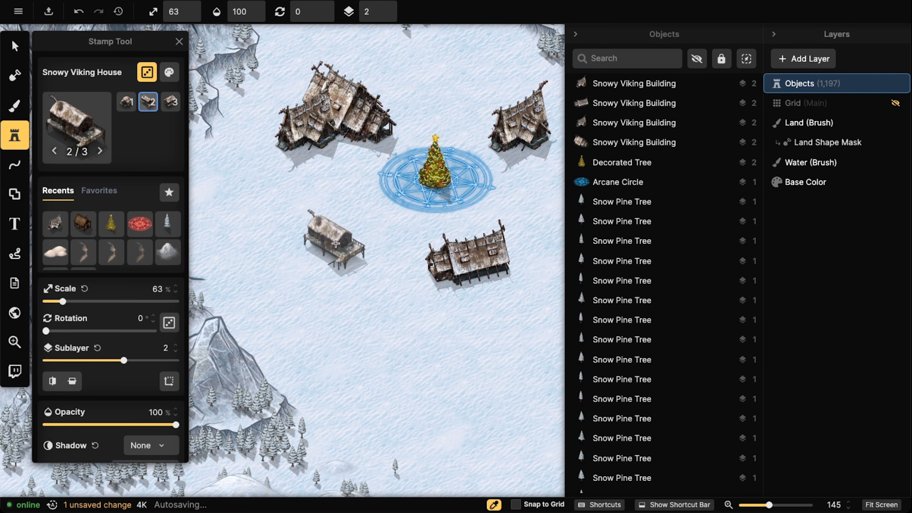
pyautogui.click(332, 247)
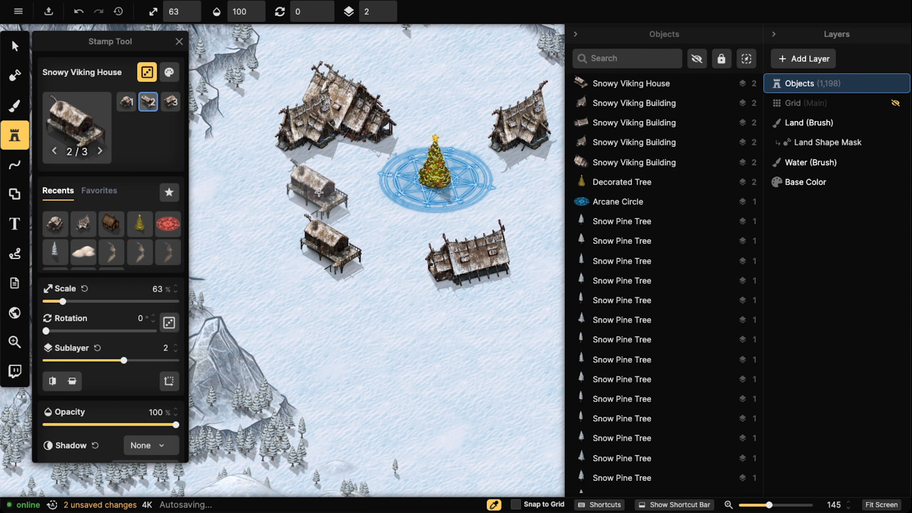
# Place the first Snowy Viking House variant north of the Arcane Circle and the third variant beside the long southern building.
pyautogui.press('Left')
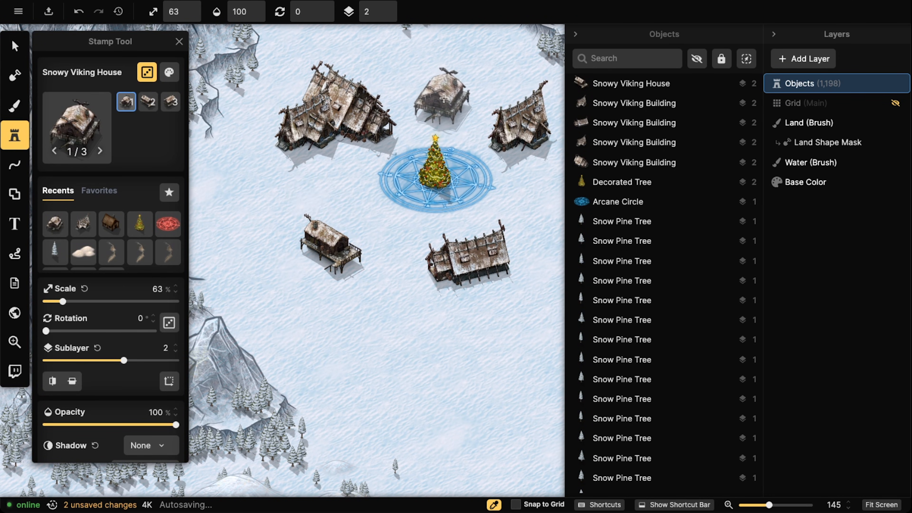
pyautogui.click(466, 108)
pyautogui.press('Left')
pyautogui.hscroll(5, 396, 139)
pyautogui.scroll(-3, 397, 139)
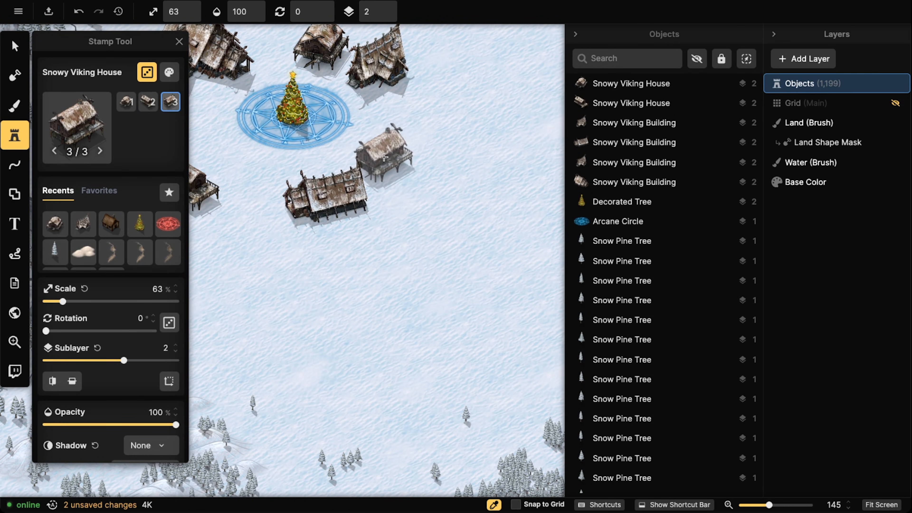
pyautogui.click(384, 158)
# Nudge the buildings on the south side of the Arcane Circle slightly to balance their spacing around it.
pyautogui.hscroll(-5, 381, 216)
pyautogui.scroll(2, 381, 216)
pyautogui.press('v')
pyautogui.moveTo(402, 223); pyautogui.dragTo(399, 220)
pyautogui.click(266, 206)
pyautogui.moveTo(265, 206); pyautogui.dragTo(272, 199)
# Select the two overlapping Snowy Viking Buildings northwest of the circle and shift them together slightly.
pyautogui.scroll(2, 272, 198)
pyautogui.hscroll(-1, 272, 199)
pyautogui.keyDown('shift'); pyautogui.click(278, 169); pyautogui.keyUp('shift')
pyautogui.keyDown('shift'); pyautogui.click(308, 149); pyautogui.keyUp('shift')
pyautogui.moveTo(308, 149); pyautogui.dragTo(307, 146)
pyautogui.press('Escape')
# Select the house and the building northeast of the circle and shift them together slightly outward.
pyautogui.scroll(2, 451, 156)
pyautogui.click(420, 149)
pyautogui.keyDown('shift'); pyautogui.click(461, 167); pyautogui.keyUp('shift')
pyautogui.moveTo(461, 166); pyautogui.dragTo(467, 164)
pyautogui.press('Escape')
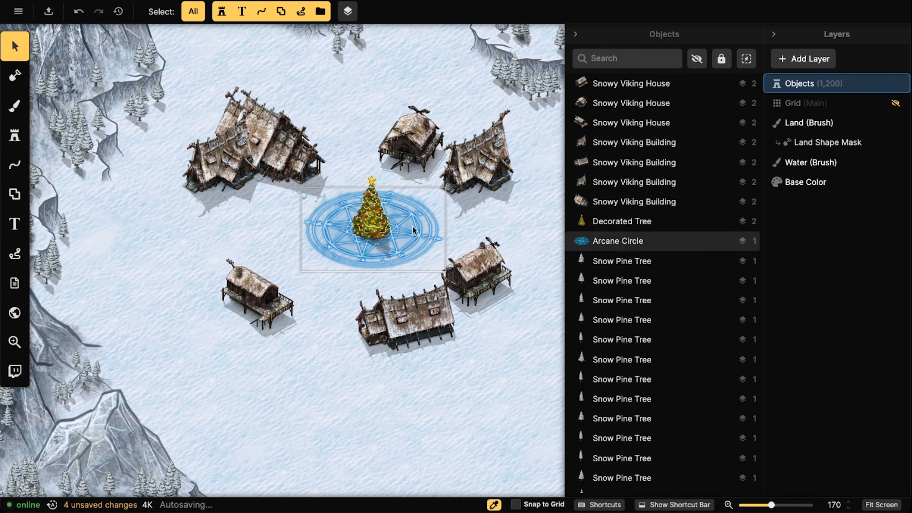
# Try deleting the Arcane Circle beneath the Decorated Tree and undo the deletion.
pyautogui.click(397, 240)
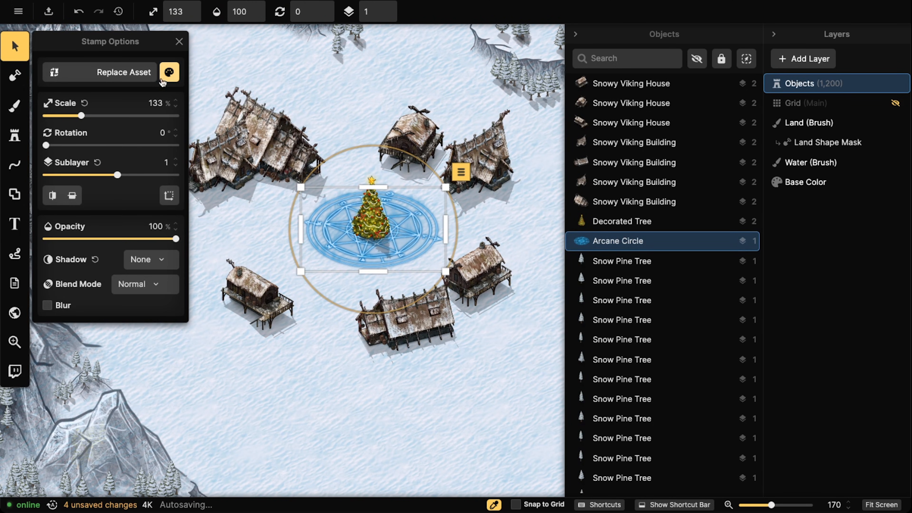
pyautogui.scroll(-1, 366, 229)
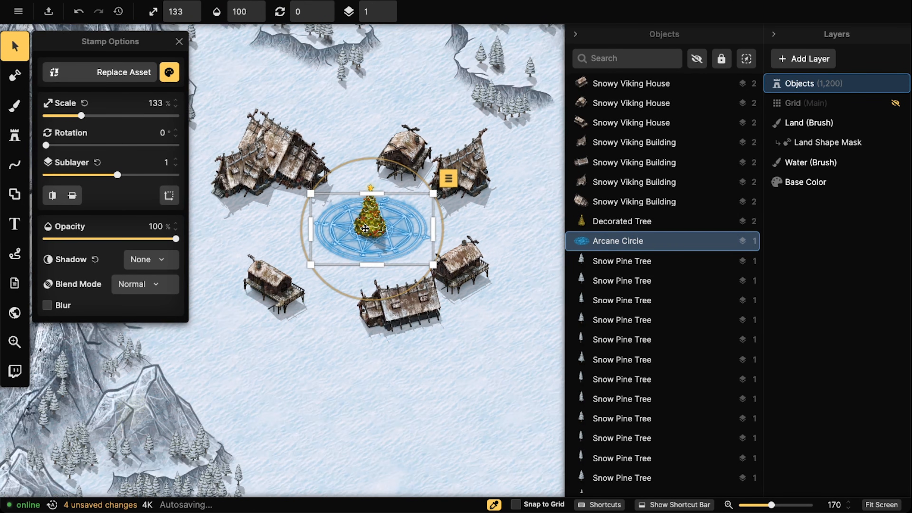
pyautogui.scroll(-2, 366, 228)
pyautogui.scroll(4, 332, 234)
pyautogui.scroll(-5, 332, 234)
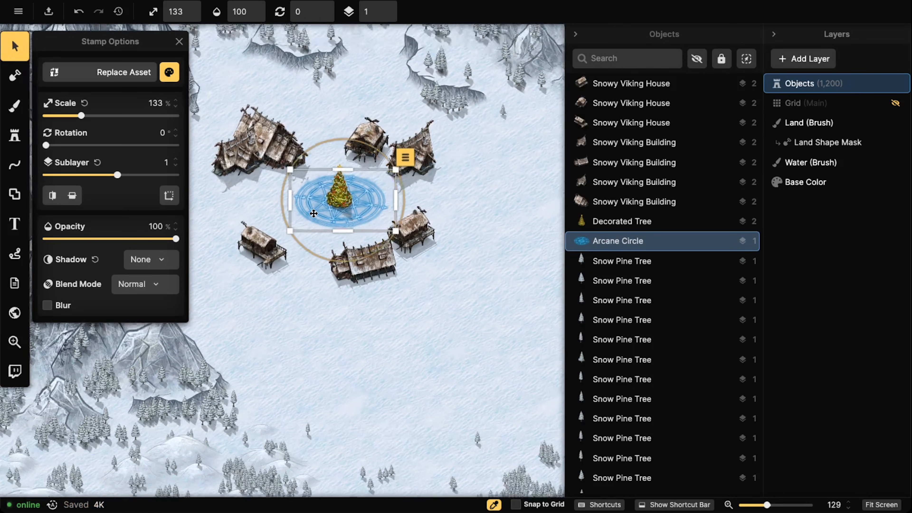
pyautogui.scroll(-1, 314, 213)
pyautogui.press('Delete')
pyautogui.scroll(-1, 304, 211)
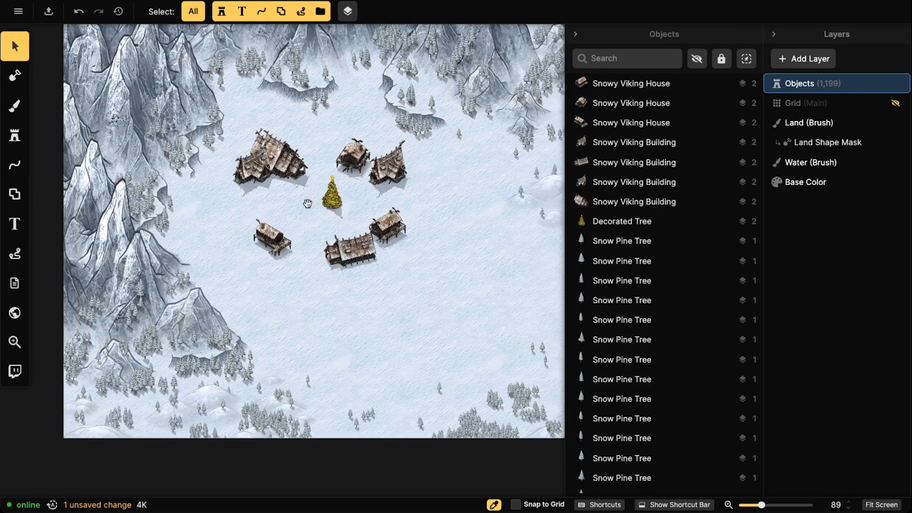
pyautogui.click(338, 212)
pyautogui.scroll(1, 338, 212)
pyautogui.hotkey('ctrl', 'z')
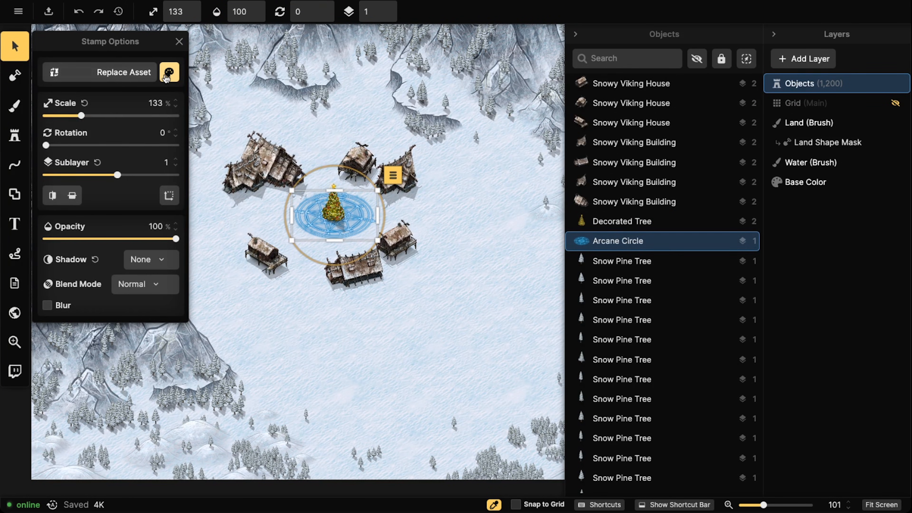
# Set the Arcane Circle's saturation to 0% and its blend mode to Luminosity.
pyautogui.click(169, 72)
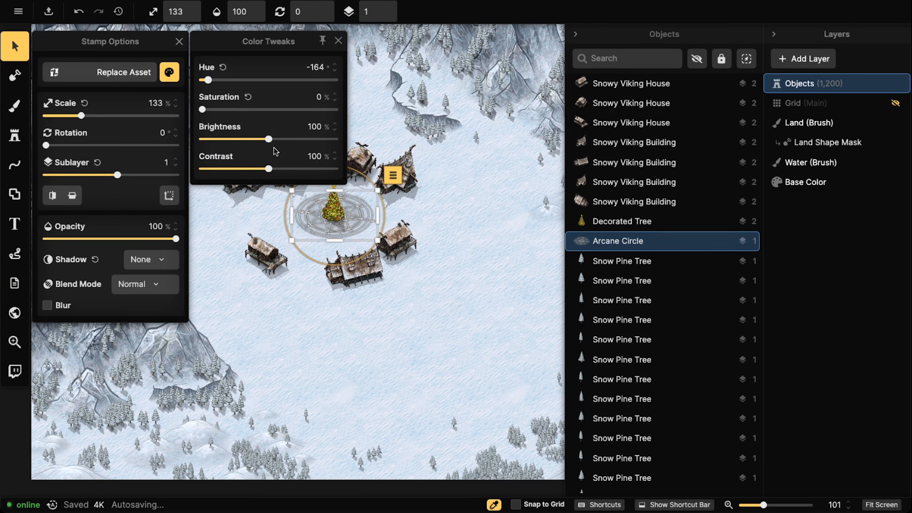
pyautogui.click(115, 280)
pyautogui.scroll(-3, 230, 428)
pyautogui.click(234, 497)
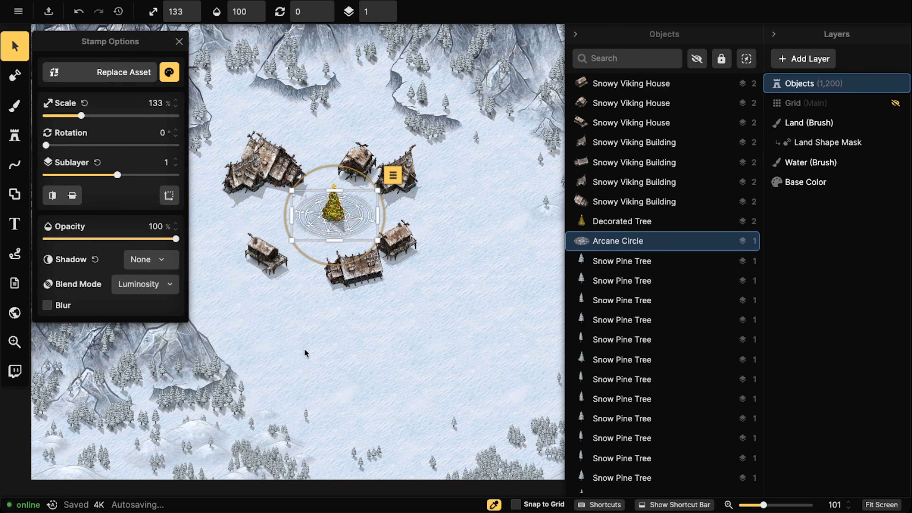
# Set the Arcane Circle's brightness to 156% and its contrast to 52%.
pyautogui.click(169, 72)
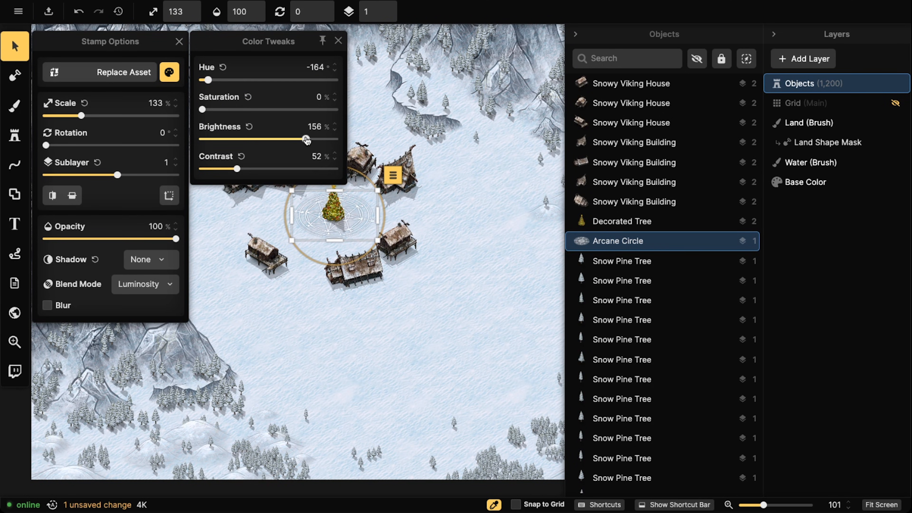
pyautogui.press('Escape')
pyautogui.scroll(5, 309, 195)
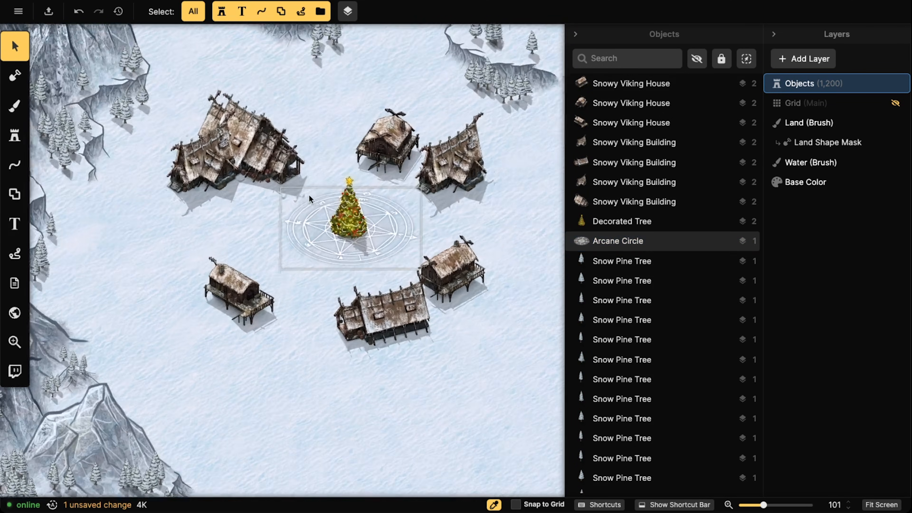
pyautogui.scroll(-5, 314, 211)
pyautogui.click(254, 366)
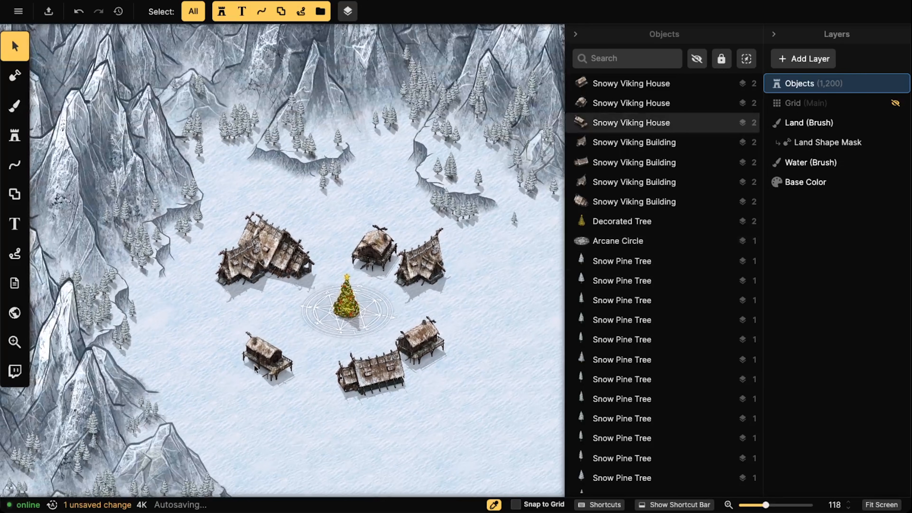
pyautogui.click(11, 136)
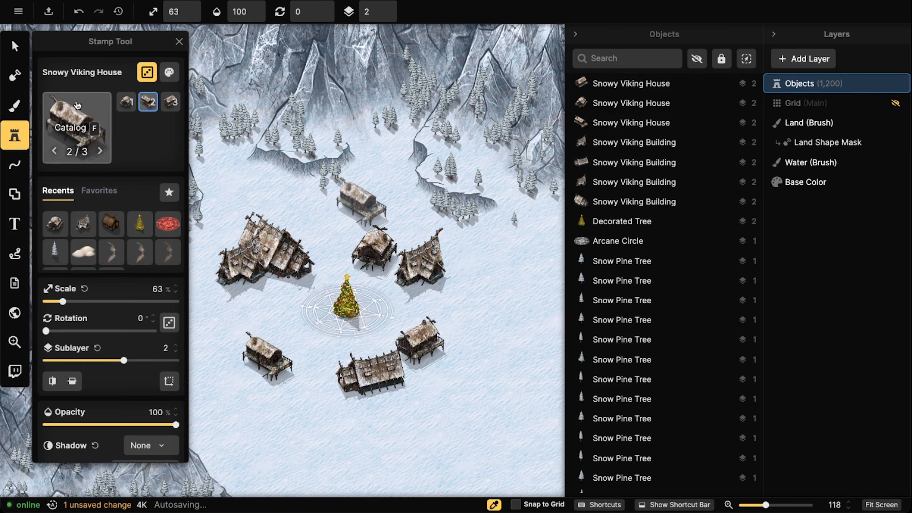
pyautogui.click(79, 126)
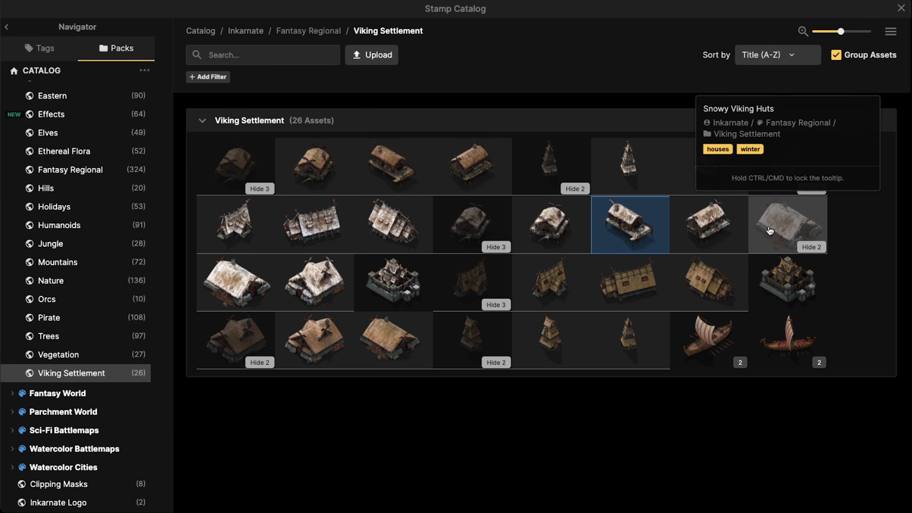
pyautogui.click(398, 293)
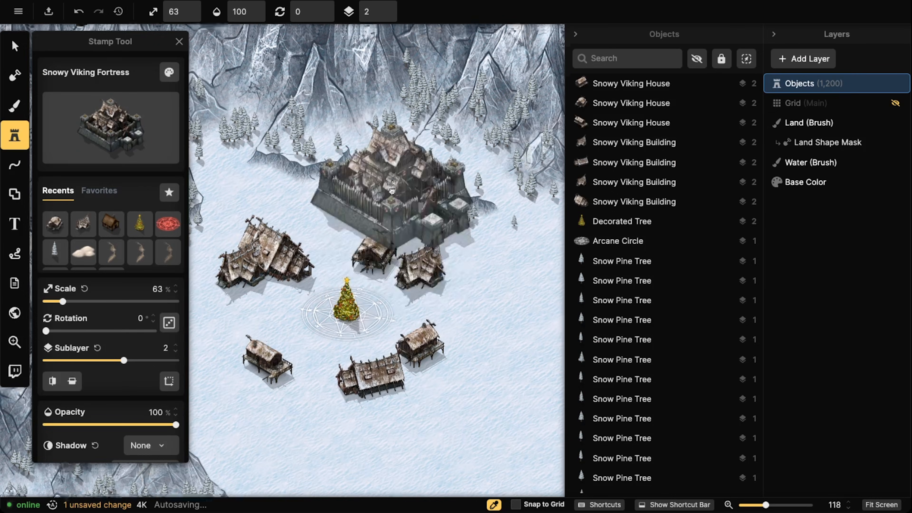
pyautogui.scroll(2, 330, 230)
pyautogui.moveTo(330, 230); pyautogui.dragTo(514, 143)
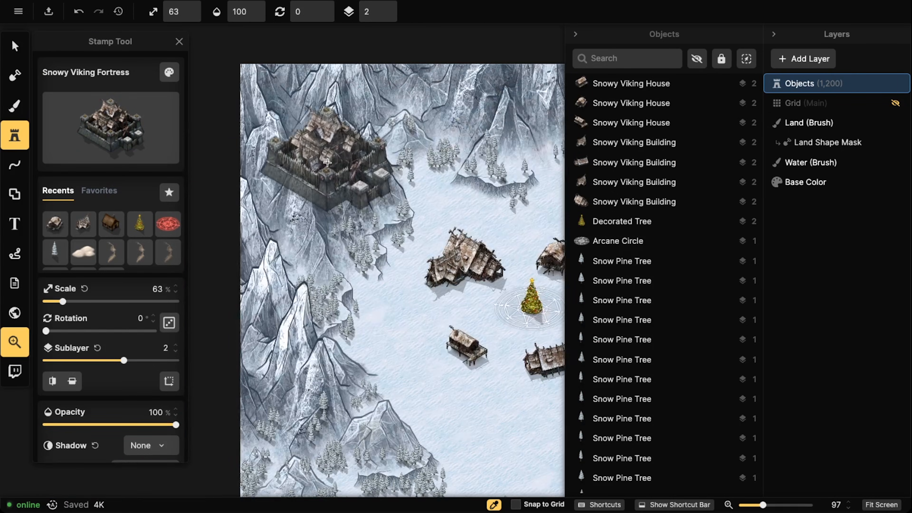
pyautogui.moveTo(418, 280); pyautogui.dragTo(251, 232)
# Nudge the Snowy Viking House southwest of the circle and the long building south of it slightly.
pyautogui.click(14, 46)
pyautogui.scroll(5, 336, 288)
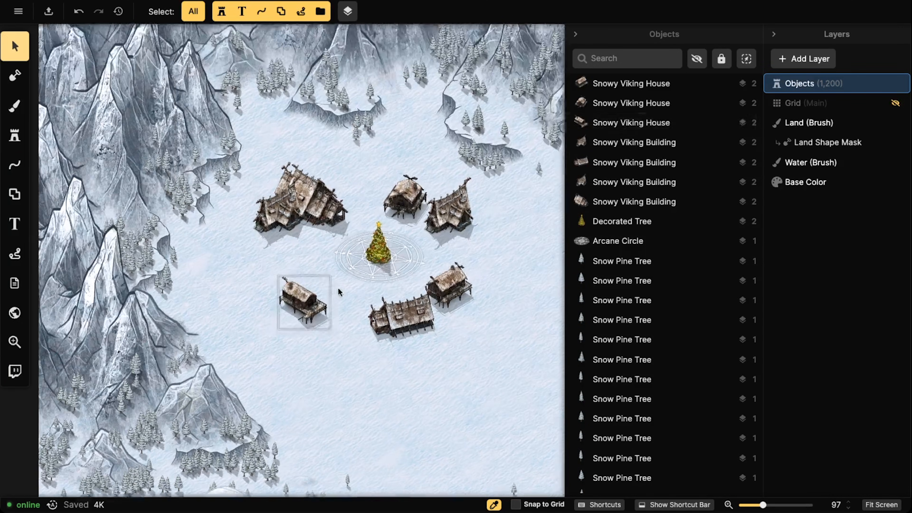
pyautogui.moveTo(273, 289); pyautogui.dragTo(275, 287)
pyautogui.moveTo(409, 302); pyautogui.dragTo(408, 301)
pyautogui.scroll(-1, 314, 217)
pyautogui.scroll(-3, 313, 216)
pyautogui.moveTo(315, 212); pyautogui.dragTo(312, 218)
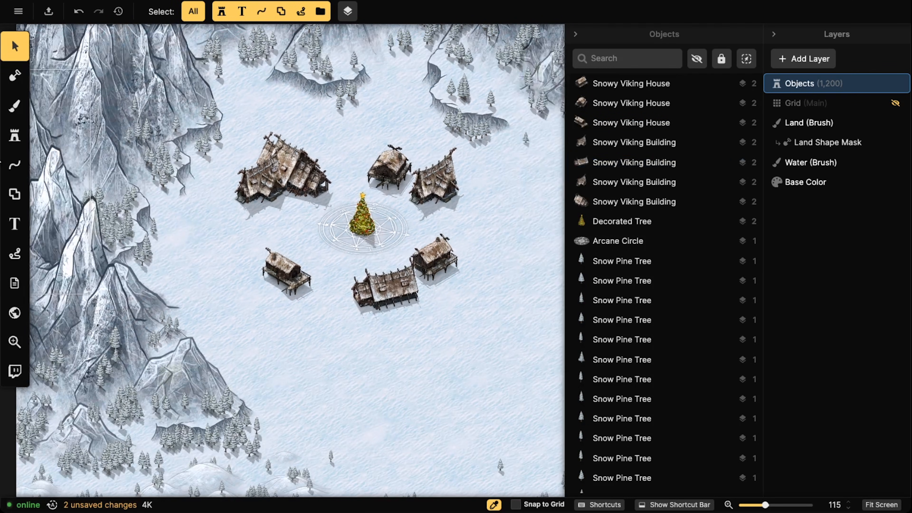
# Switch the Stamp tool to the recently used Human House and cycle through its variants to the ninth one.
pyautogui.click(15, 136)
pyautogui.click(122, 223)
pyautogui.moveTo(302, 297); pyautogui.dragTo(293, 249)
pyautogui.scroll(-3, 292, 232)
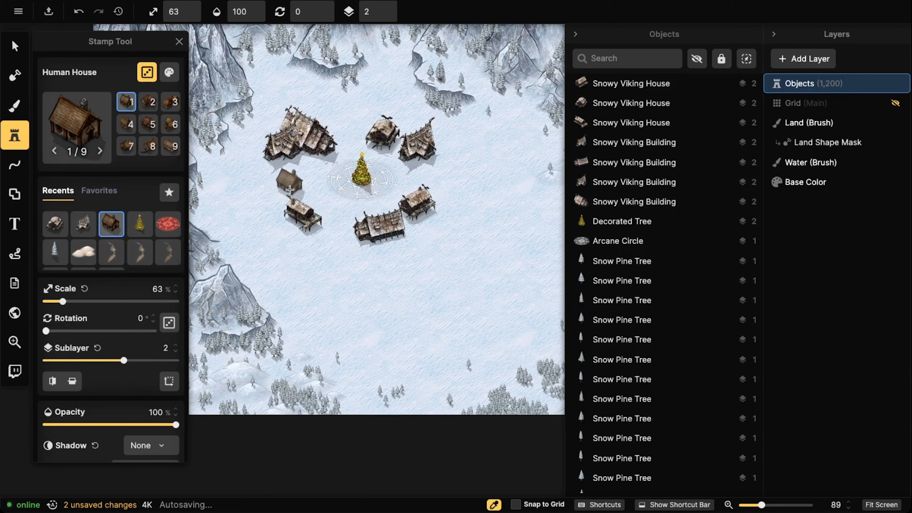
pyautogui.scroll(3, 316, 257)
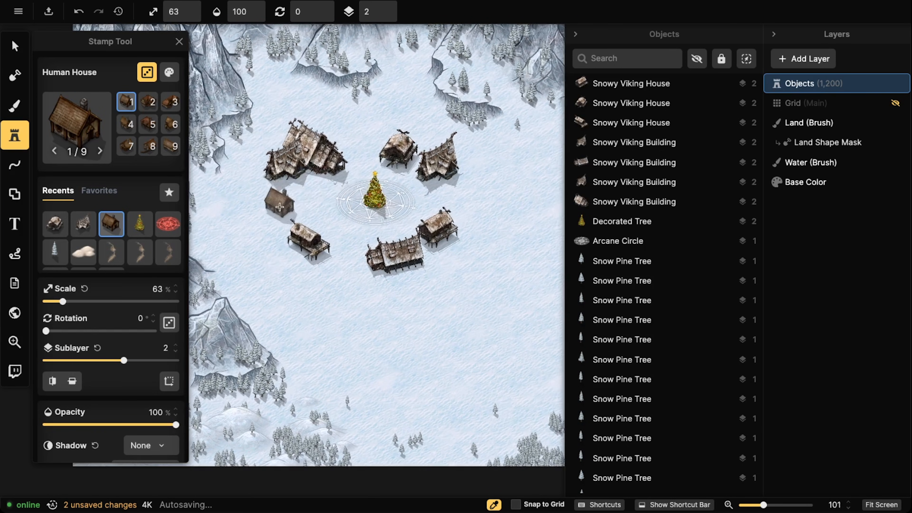
pyautogui.press('8')
pyautogui.press('7')
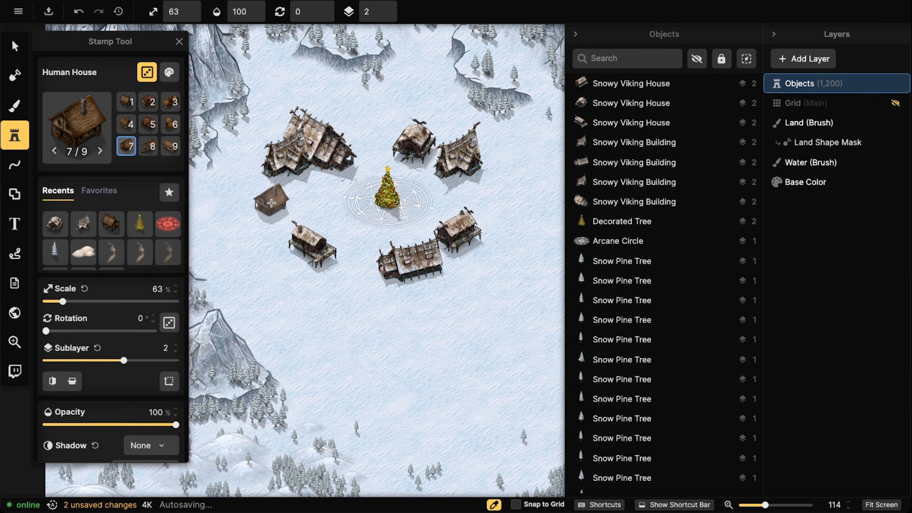
pyautogui.scroll(2, 272, 204)
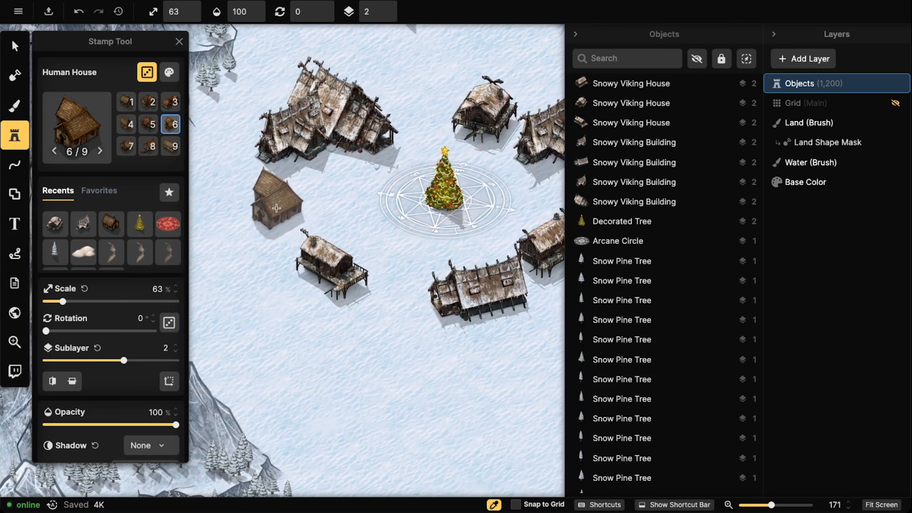
pyautogui.press('5')
pyautogui.press('4')
pyautogui.press('3')
pyautogui.press('2')
pyautogui.press('1')
pyautogui.press('9')
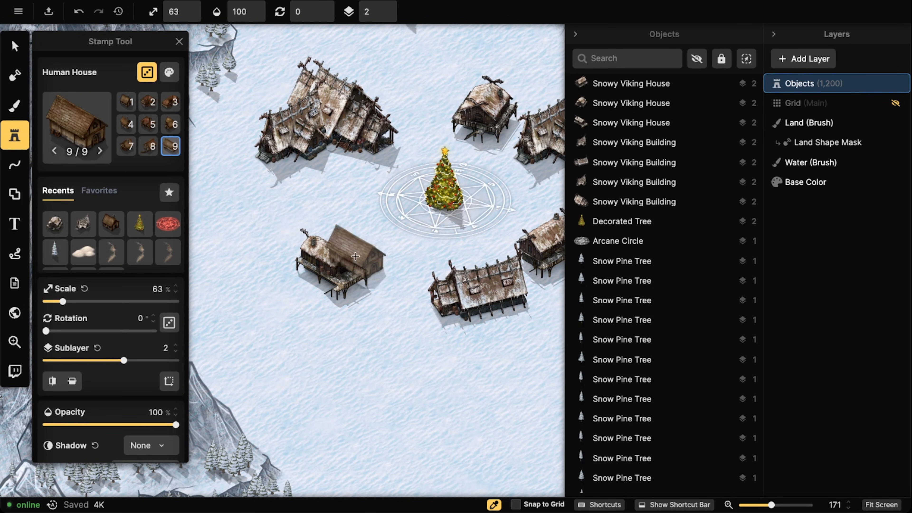
pyautogui.press('8')
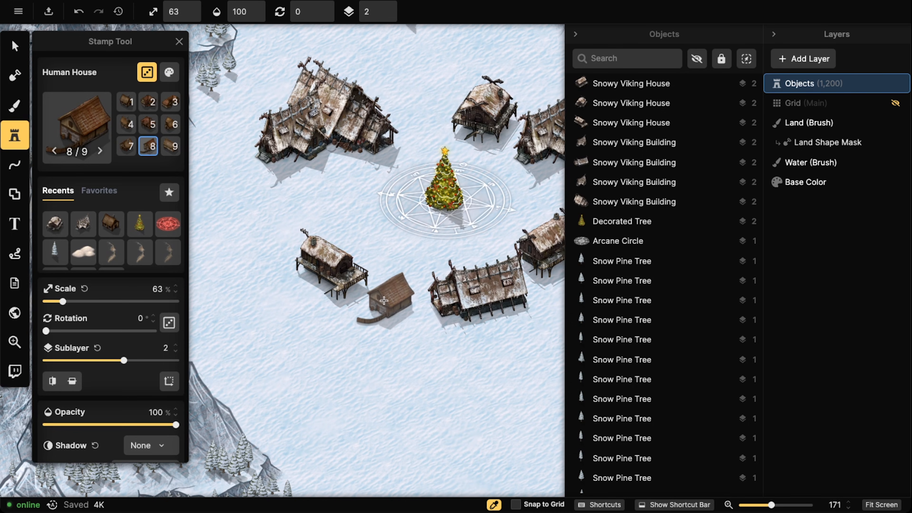
pyautogui.click(384, 301)
pyautogui.press('7')
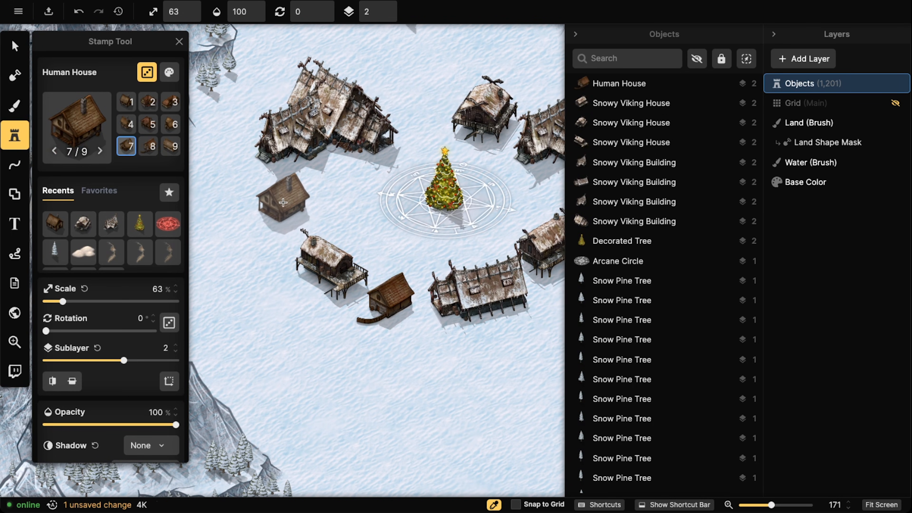
pyautogui.press('6')
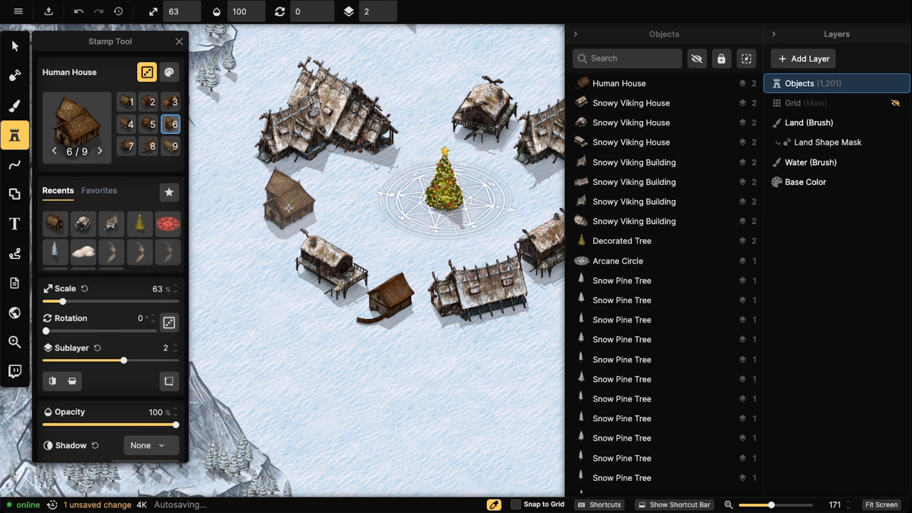
pyautogui.scroll(-3, 360, 203)
pyautogui.press('v')
pyautogui.click(393, 279)
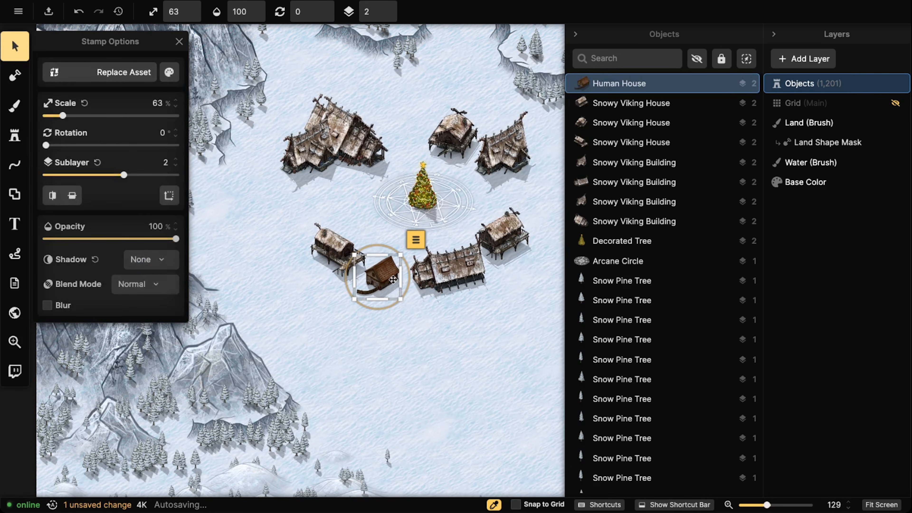
pyautogui.click(170, 72)
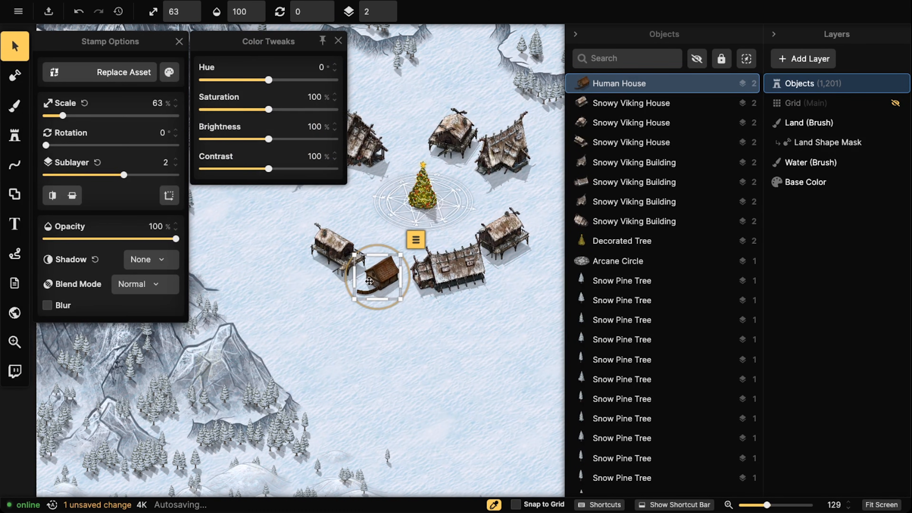
pyautogui.press('Delete')
# Set the Human House stamp's saturation to 77% and brightness to 112%, and place variant 8 just west of the decorated tree.
pyautogui.click(10, 144)
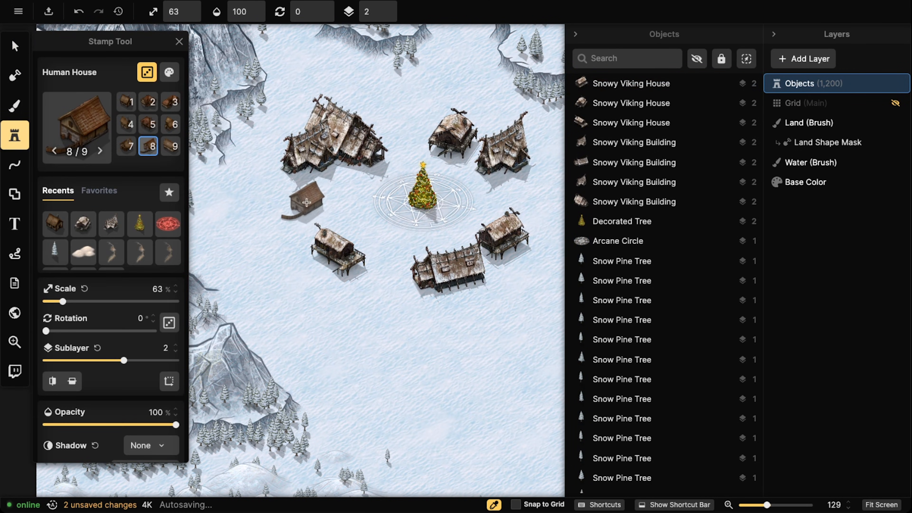
pyautogui.click(169, 73)
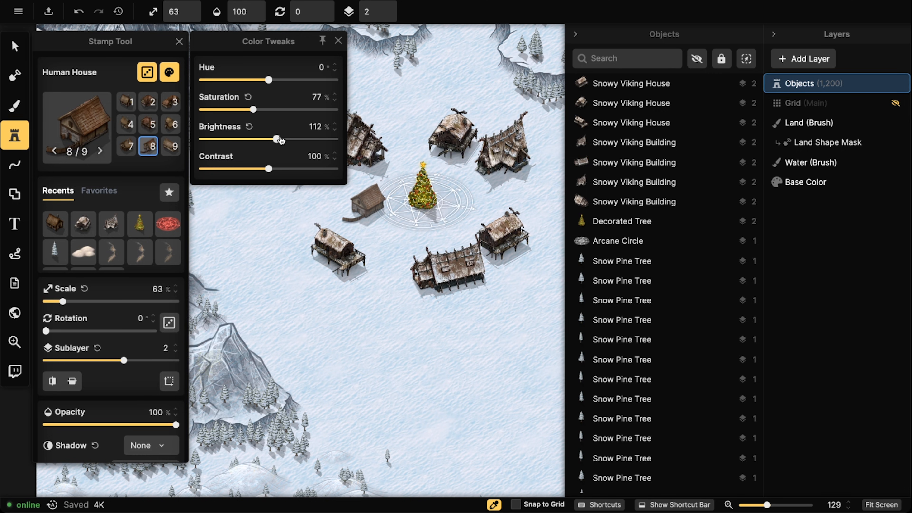
pyautogui.scroll(-3, 406, 300)
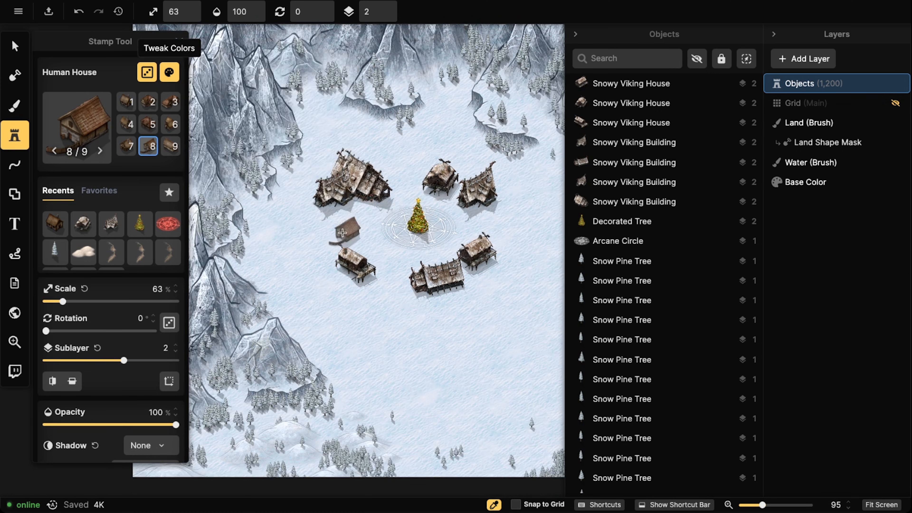
pyautogui.click(324, 232)
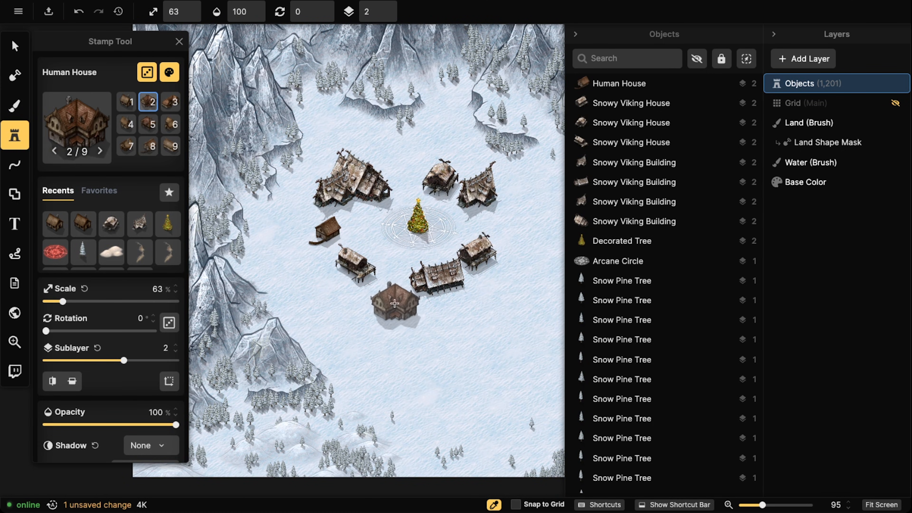
# Place variant 2 of the Human House stamp beside the small ridge north of the village.
pyautogui.moveTo(482, 246); pyautogui.dragTo(407, 252)
pyautogui.moveTo(430, 309); pyautogui.dragTo(450, 267)
pyautogui.moveTo(422, 158); pyautogui.dragTo(437, 191)
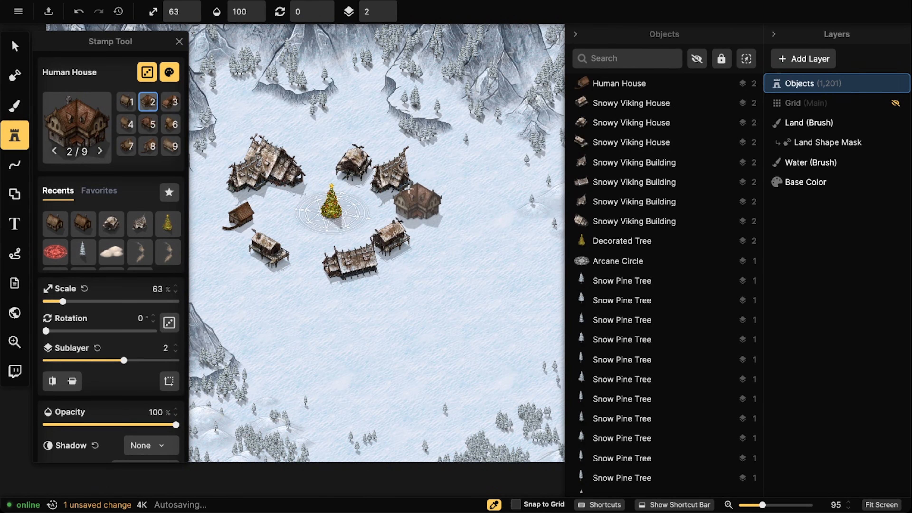
pyautogui.moveTo(368, 91); pyautogui.dragTo(382, 121)
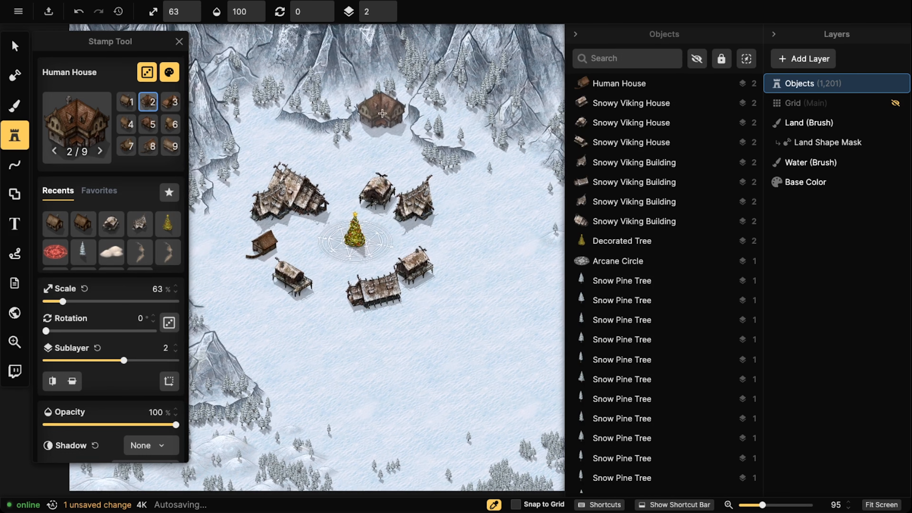
pyautogui.click(385, 121)
# Search the stamp catalog for "statue" within the Fantasy Regional collection.
pyautogui.moveTo(285, 112); pyautogui.dragTo(353, 112)
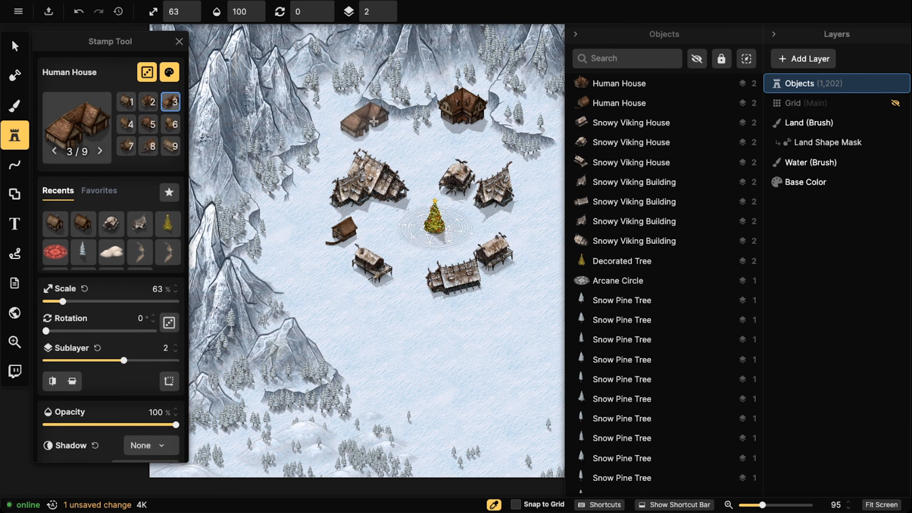
pyautogui.scroll(3, 374, 121)
pyautogui.click(67, 126)
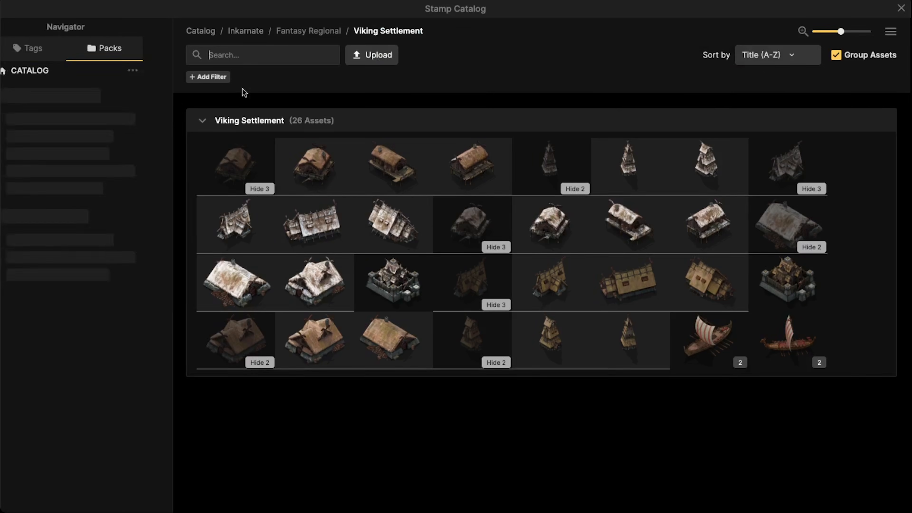
pyautogui.write('statue')
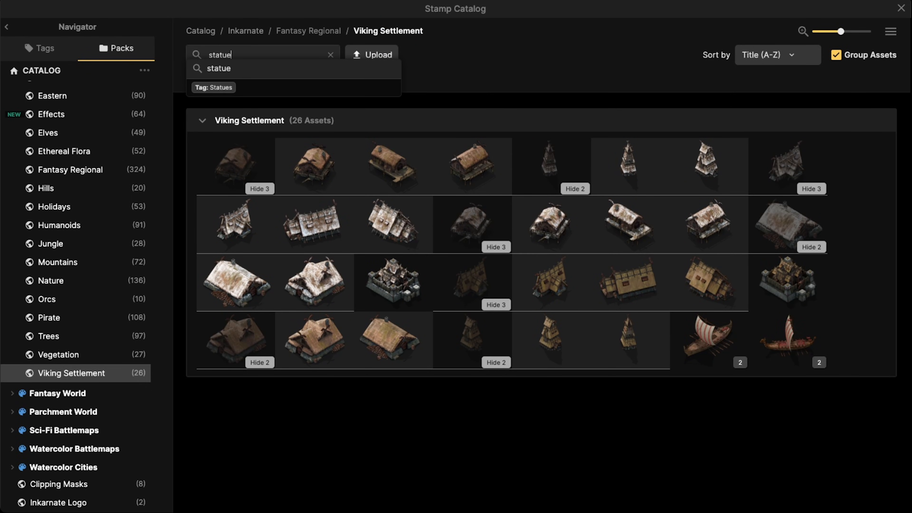
pyautogui.press('Return')
pyautogui.click(317, 32)
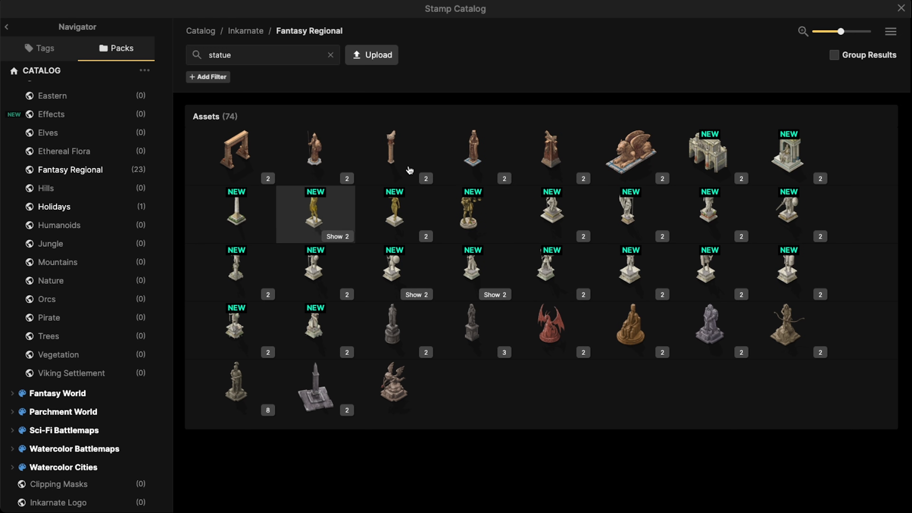
# Expand all asset groups in the results and place a winged Small Statue at 93% scale by the mountains northwest of the village.
pyautogui.click(892, 33)
pyautogui.click(847, 56)
pyautogui.scroll(-5, 496, 287)
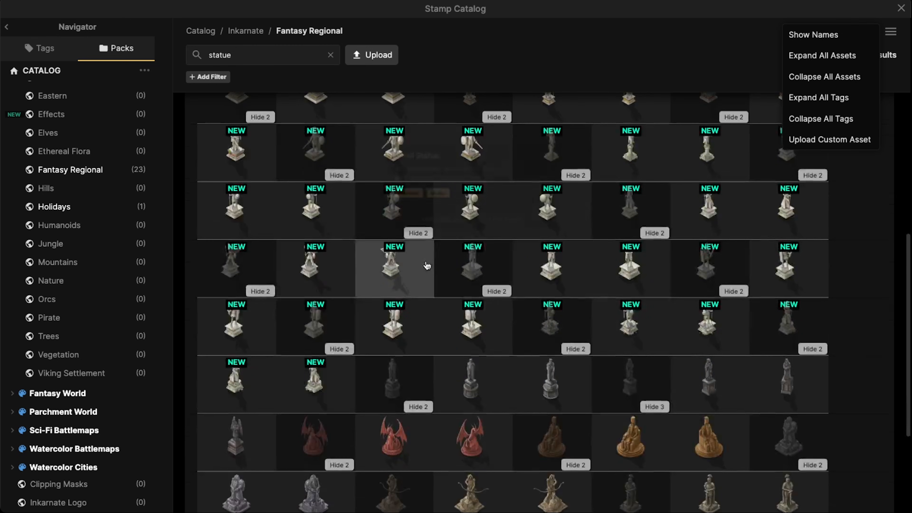
pyautogui.scroll(-3, 394, 281)
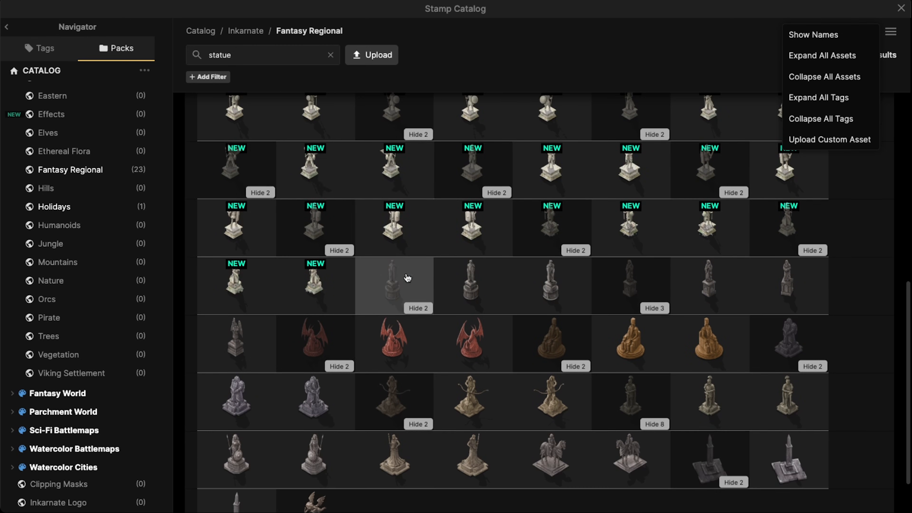
pyautogui.scroll(2, 327, 248)
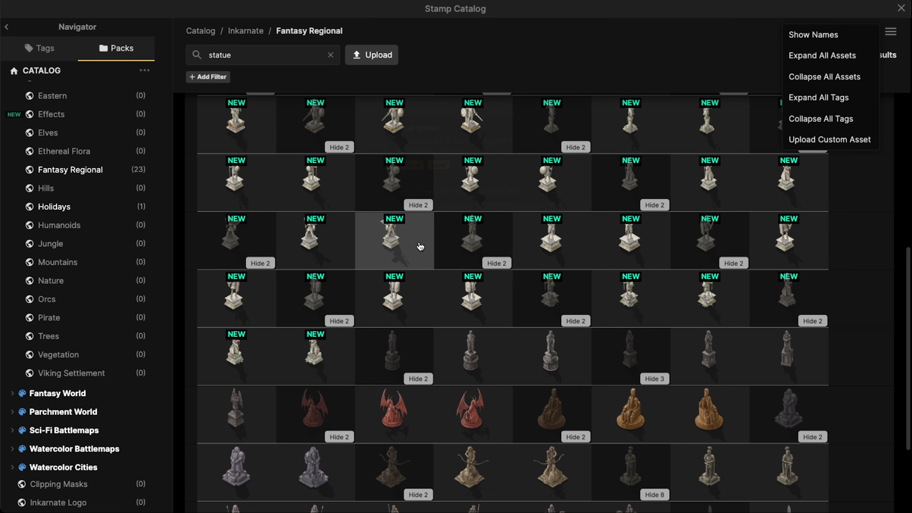
pyautogui.click(408, 243)
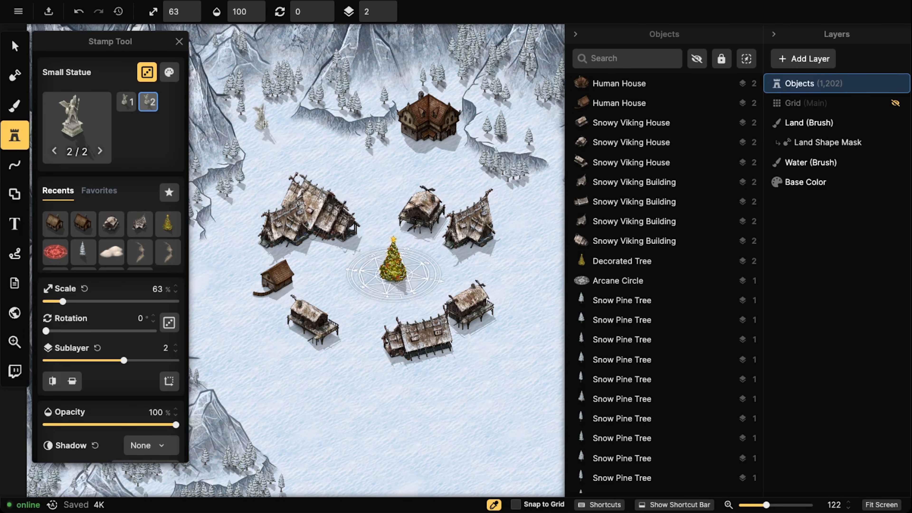
pyautogui.click(270, 125)
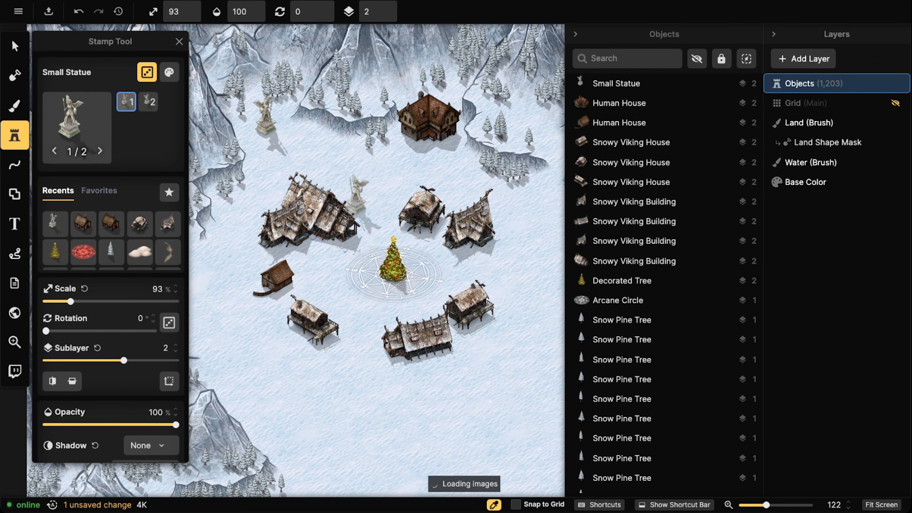
# Tweak the statue's colors to hue 124, saturation 45% and brightness 115%, and nudge it slightly downward.
pyautogui.click(16, 48)
pyautogui.click(265, 110)
pyautogui.scroll(5, 266, 109)
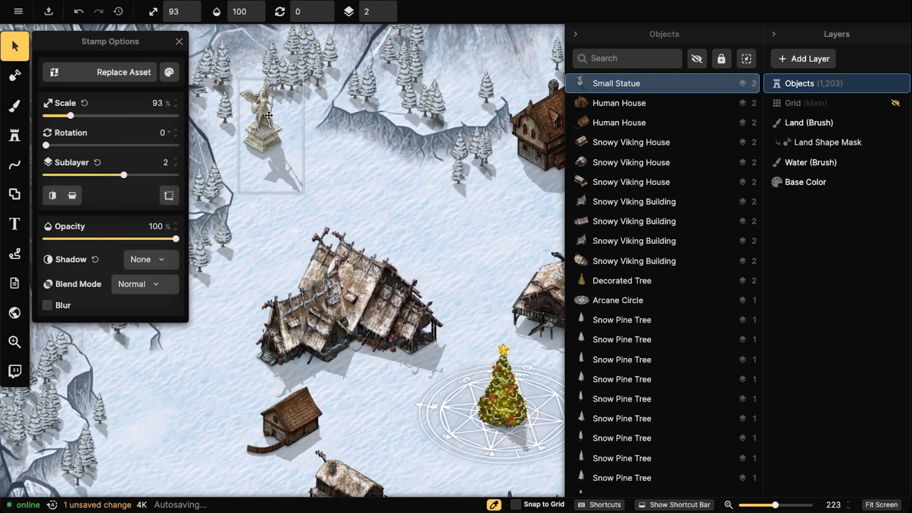
pyautogui.moveTo(292, 253); pyautogui.dragTo(472, 255)
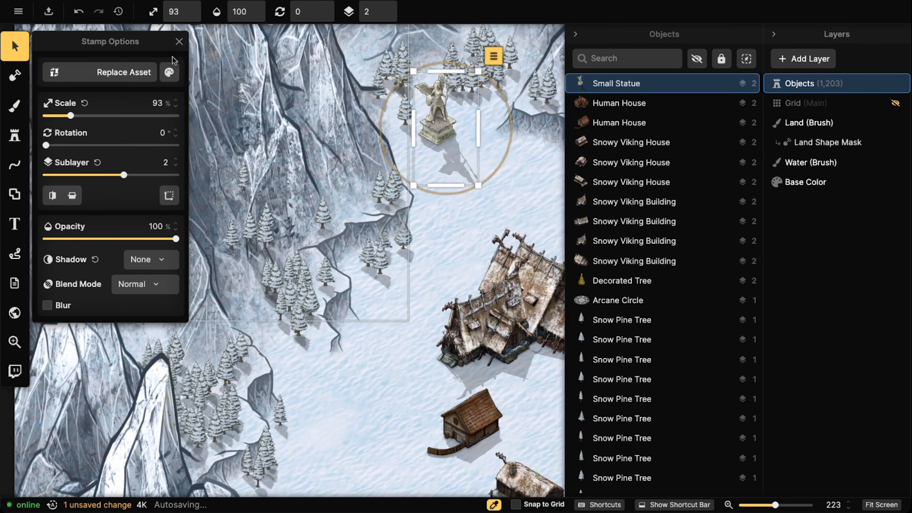
pyautogui.click(170, 72)
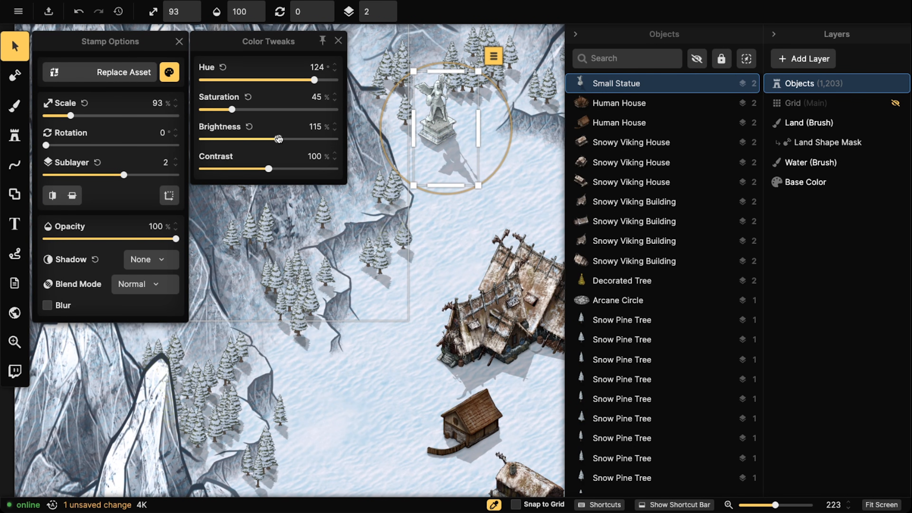
pyautogui.moveTo(446, 119); pyautogui.dragTo(444, 123)
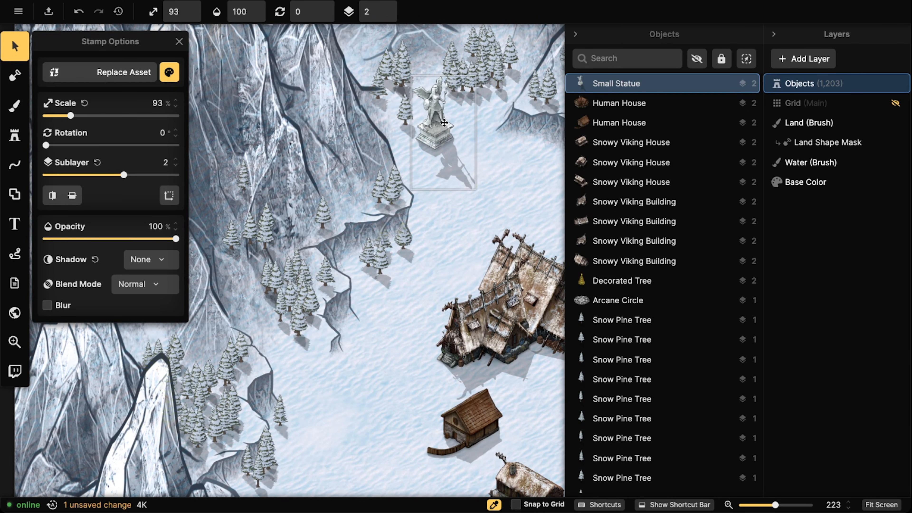
pyautogui.scroll(-3, 444, 122)
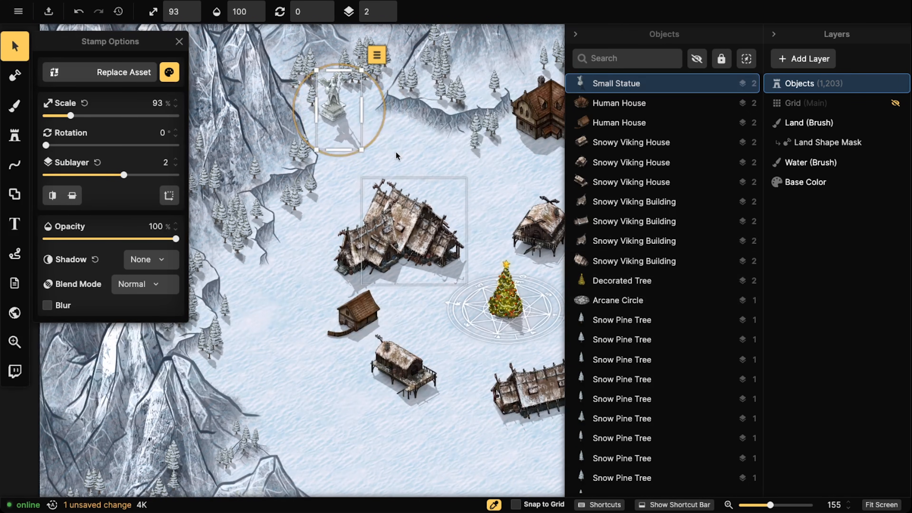
pyautogui.moveTo(424, 149)
pyautogui.mouseDown()
pyautogui.moveTo(304, 179)
pyautogui.moveTo(434, 147)
pyautogui.mouseUp()
pyautogui.scroll(-2, 327, 203)
pyautogui.moveTo(317, 207); pyautogui.dragTo(380, 118)
pyautogui.scroll(-1, 240, 293)
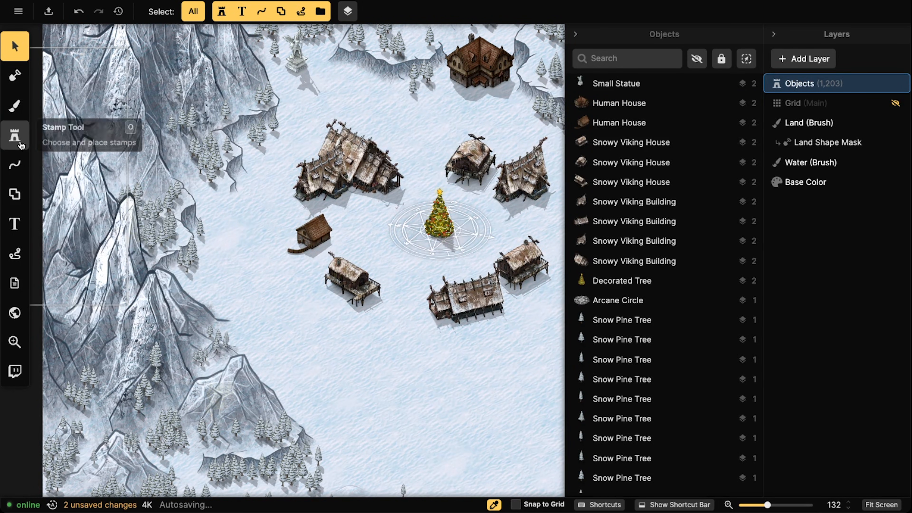
# Clear the statue search in the stamp catalog and choose the Campfire stamp from the Core pack.
pyautogui.click(15, 136)
pyautogui.click(90, 142)
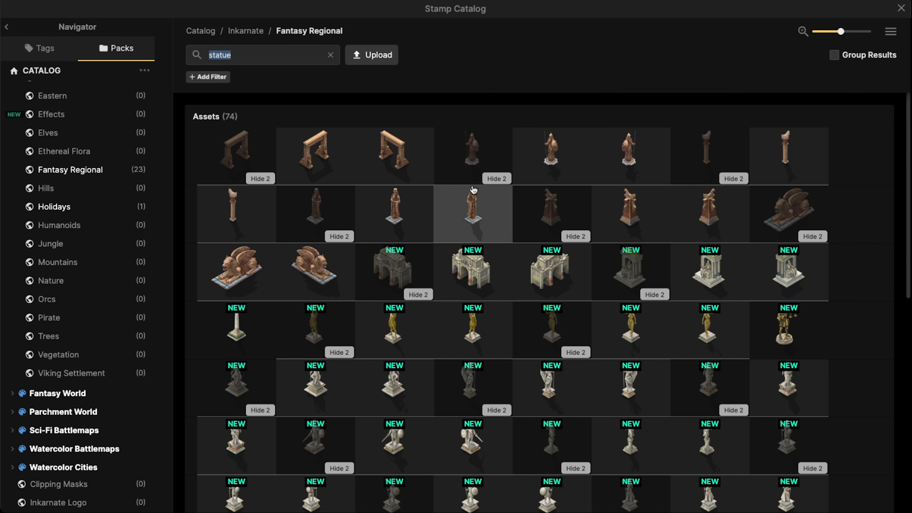
pyautogui.scroll(-5, 467, 216)
pyautogui.click(330, 55)
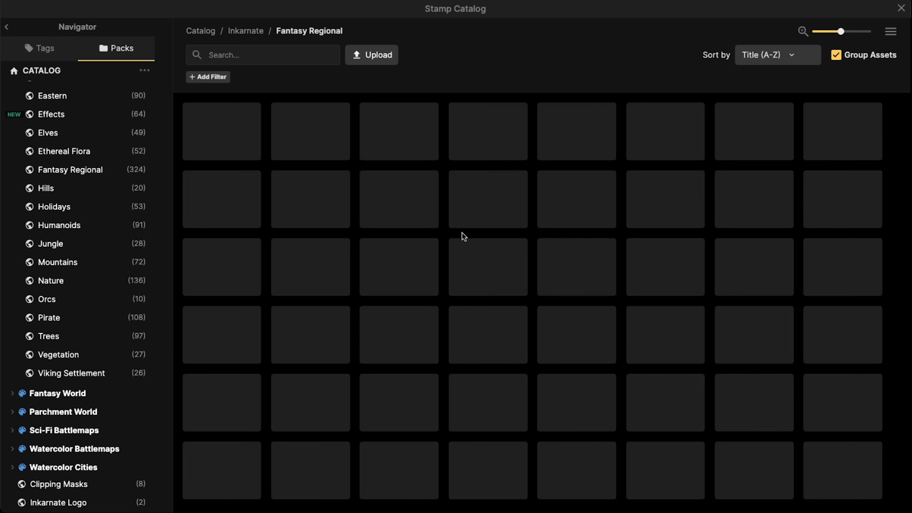
pyautogui.scroll(-15, 503, 288)
pyautogui.scroll(-20, 503, 288)
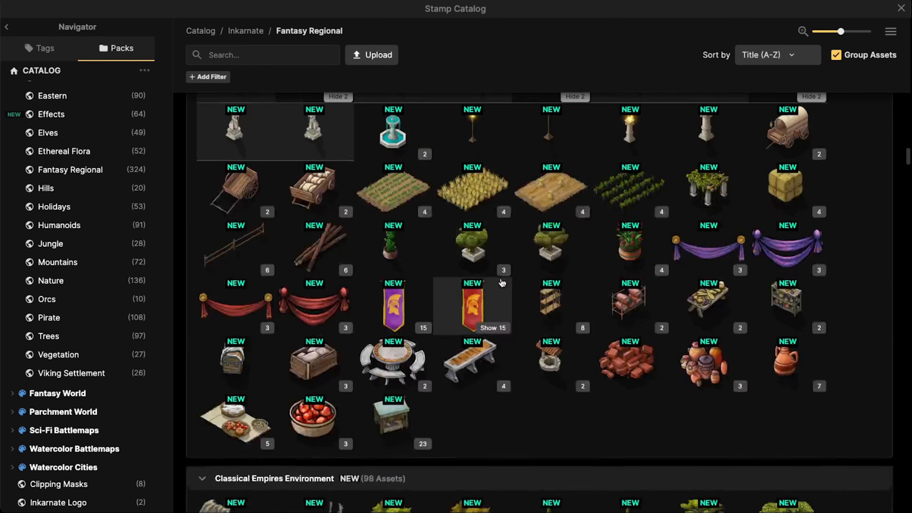
pyautogui.scroll(-7, 459, 288)
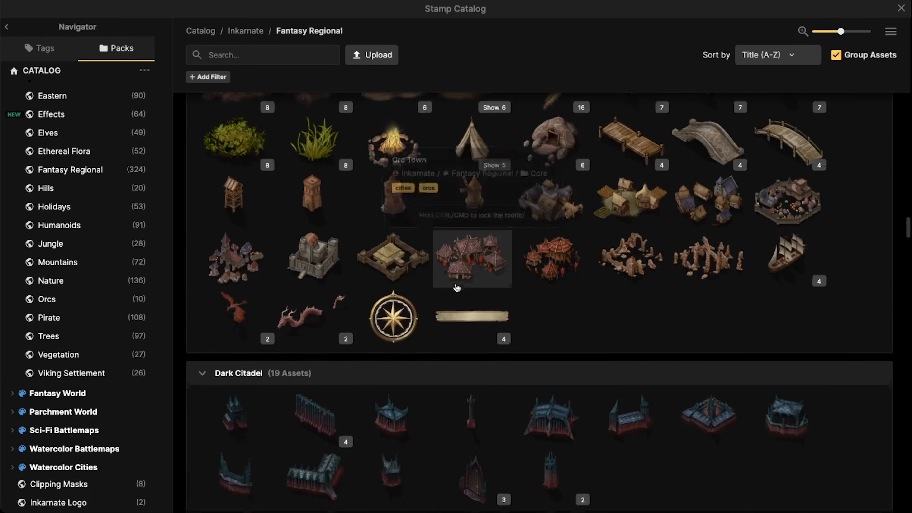
pyautogui.click(400, 131)
# Place the campfire in the open snowfield south of the village.
pyautogui.scroll(2, 254, 240)
pyautogui.moveTo(458, 439); pyautogui.dragTo(205, 78)
pyautogui.moveTo(549, 160); pyautogui.dragTo(338, 216)
pyautogui.click(364, 199)
pyautogui.moveTo(240, 162); pyautogui.dragTo(381, 334)
# Choose the Tent stamp from the Core pack and place one right beside the campfire.
pyautogui.click(124, 128)
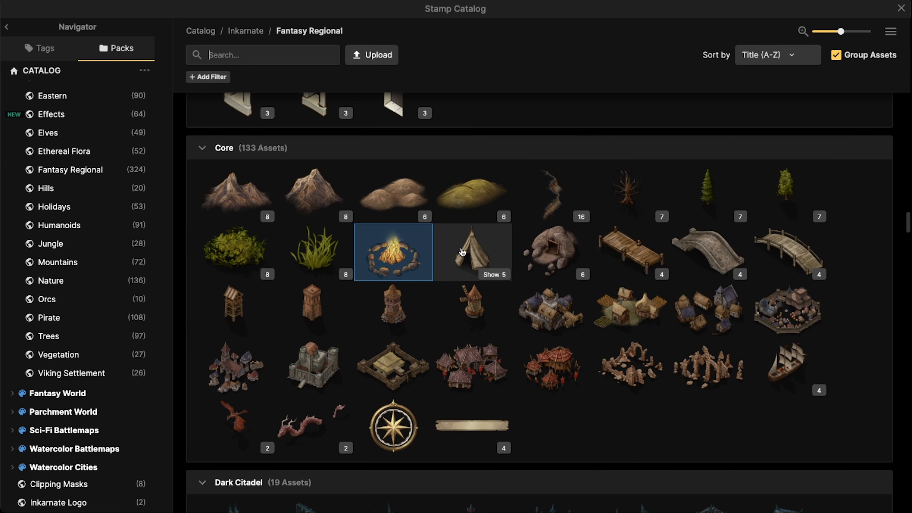
pyautogui.click(472, 251)
pyautogui.moveTo(540, 395); pyautogui.dragTo(361, 317)
pyautogui.click(430, 244)
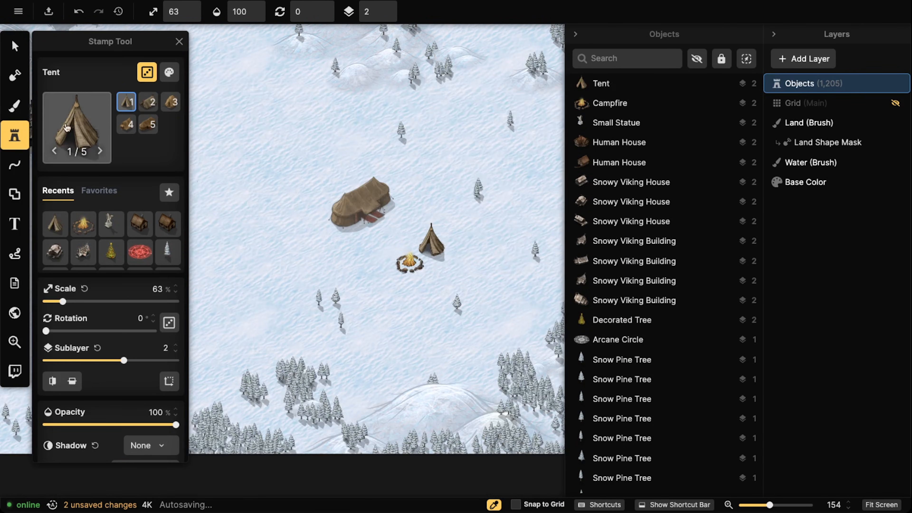
# Choose the Wooden Watchtower stamp from the Core pack and place one in the southern snowfield.
pyautogui.moveTo(285, 120); pyautogui.dragTo(181, 97)
pyautogui.click(76, 126)
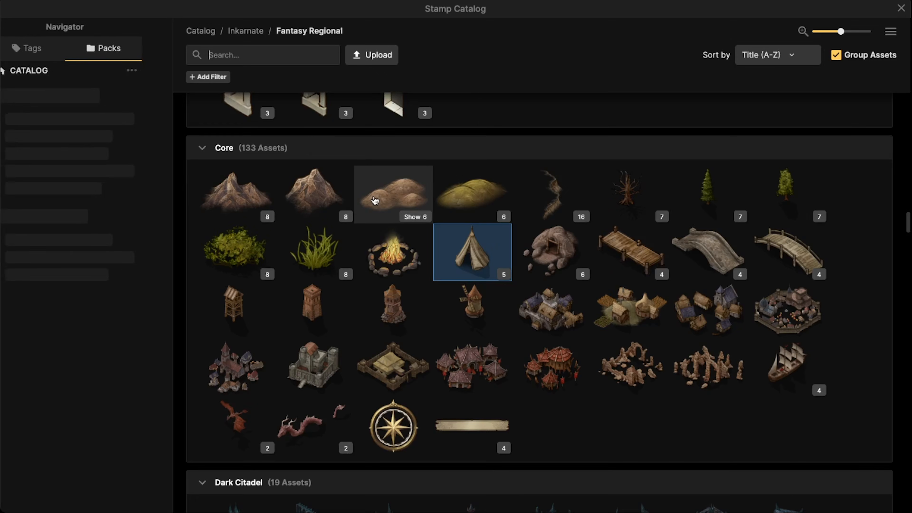
pyautogui.click(215, 303)
pyautogui.moveTo(507, 375); pyautogui.dragTo(298, 180)
pyautogui.moveTo(381, 228); pyautogui.dragTo(231, 308)
pyautogui.click(297, 185)
# Add another Wooden Watchtower by the low snowy hills below the mountains northeast of the village.
pyautogui.moveTo(297, 185); pyautogui.dragTo(444, 287)
pyautogui.moveTo(298, 269); pyautogui.dragTo(431, 140)
pyautogui.moveTo(417, 261); pyautogui.dragTo(232, 424)
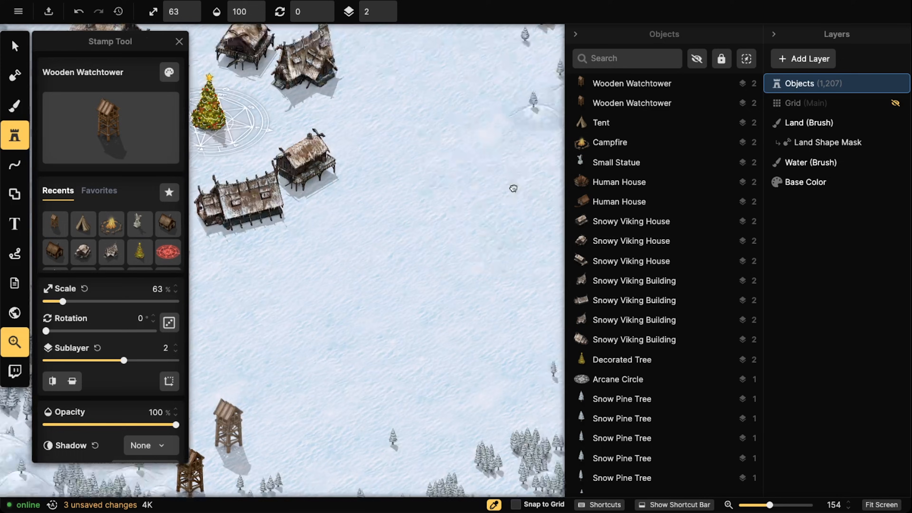
pyautogui.moveTo(513, 187); pyautogui.dragTo(256, 420)
pyautogui.click(412, 261)
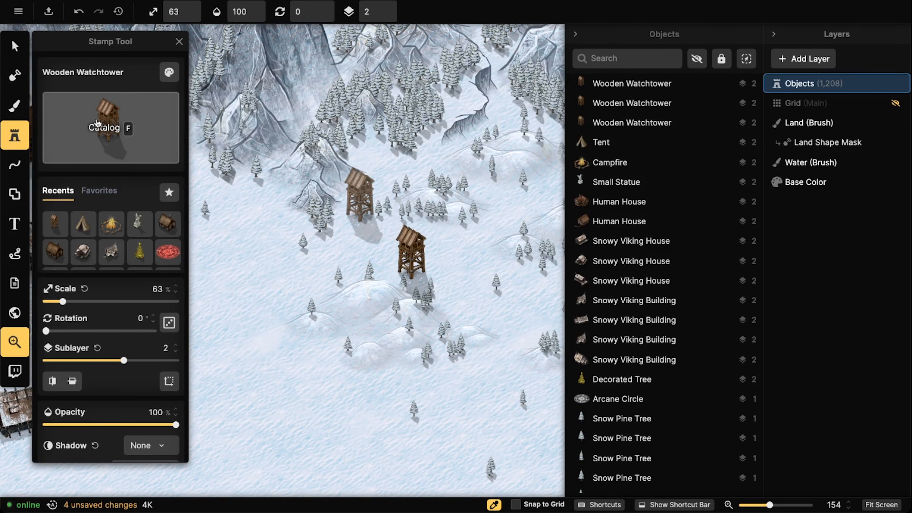
# Browse the Fantasy Regional stamp catalog's packs, from Dark Citadel through Mountains and Pirate, for further stamps.
pyautogui.click(111, 128)
pyautogui.scroll(-1, 265, 337)
pyautogui.scroll(-20, 265, 338)
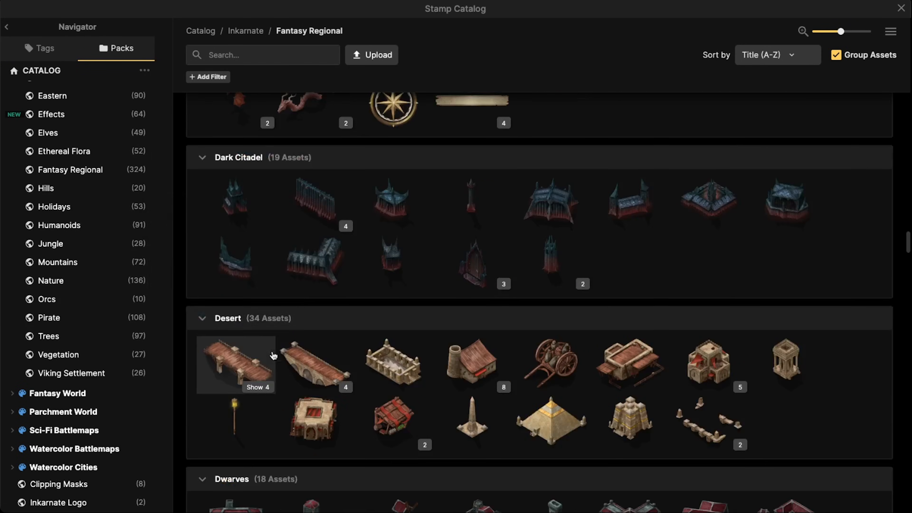
pyautogui.scroll(-14, 410, 327)
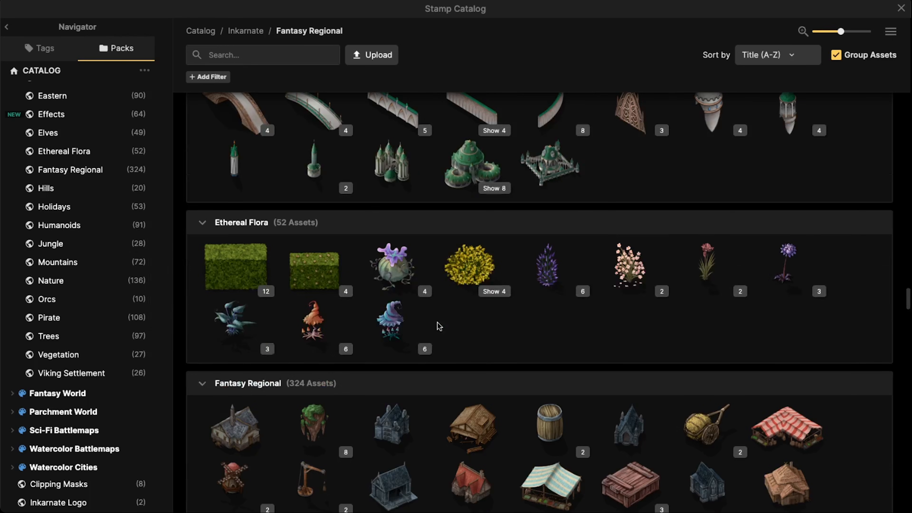
pyautogui.scroll(-20, 445, 323)
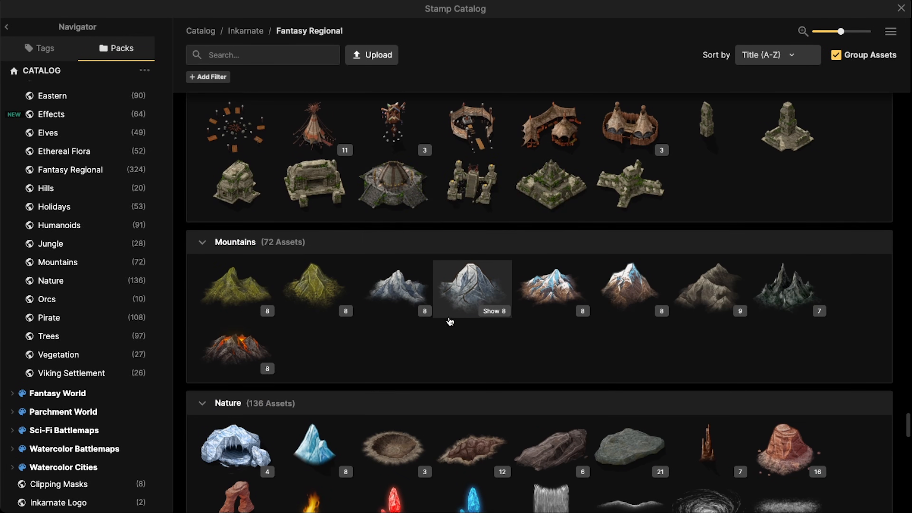
pyautogui.scroll(-15, 447, 309)
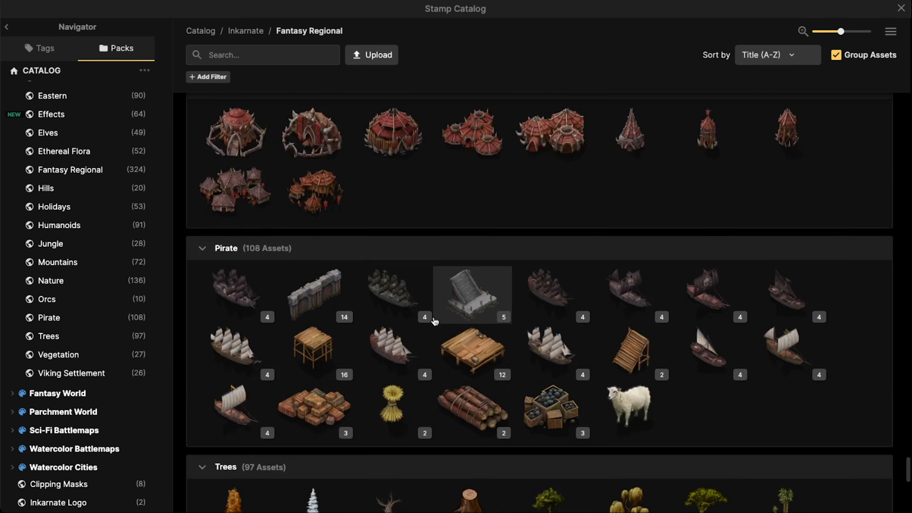
pyautogui.scroll(5, 449, 320)
pyautogui.scroll(-10, 448, 321)
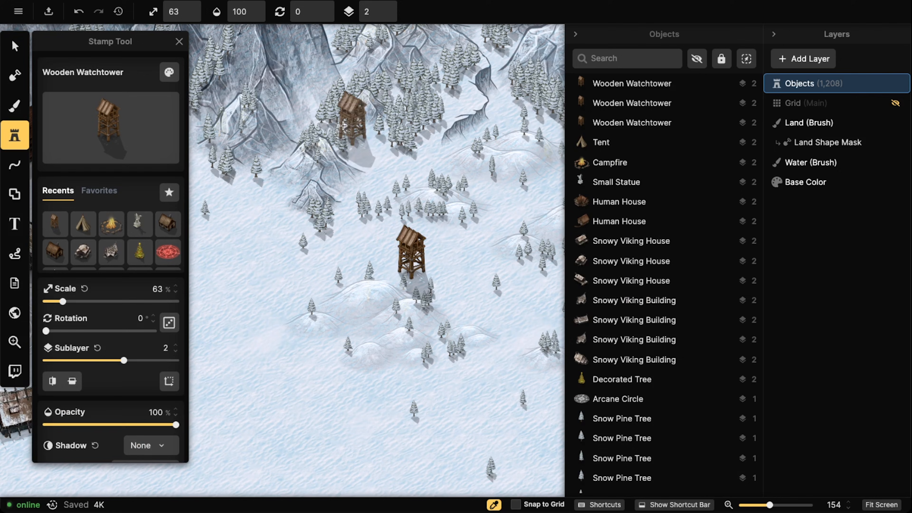
pyautogui.click(351, 200)
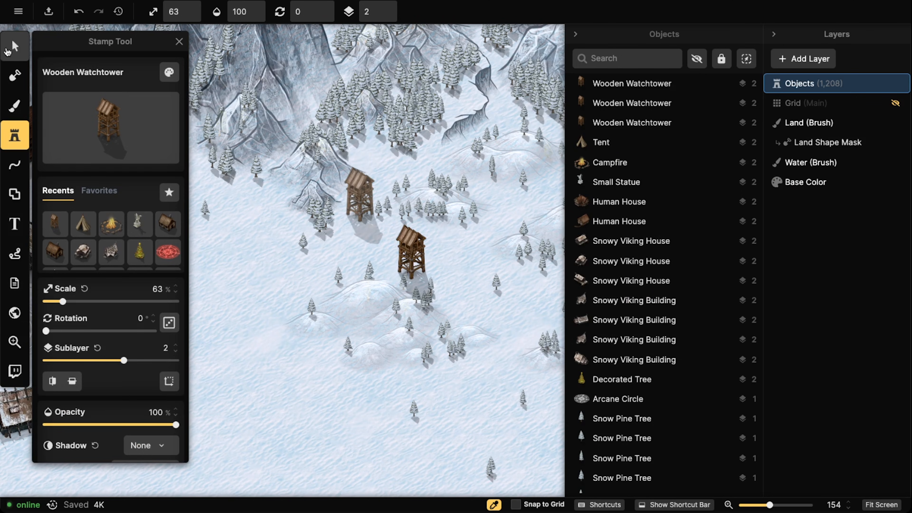
# Reposition the southwestern Wooden Watchtower at the foot of the mountains, near the snowy hills.
pyautogui.click(14, 46)
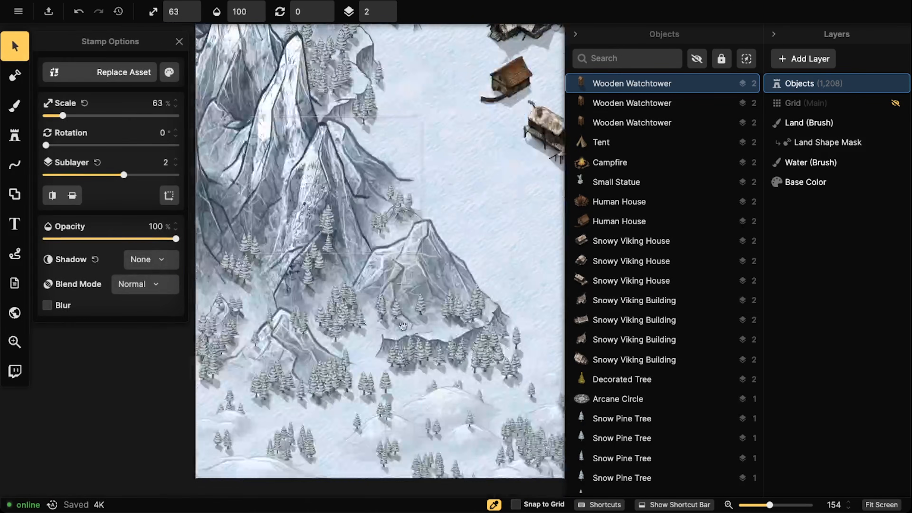
pyautogui.moveTo(527, 230); pyautogui.dragTo(266, 157)
pyautogui.moveTo(266, 158)
pyautogui.mouseDown()
pyautogui.moveTo(383, 178)
pyautogui.moveTo(297, 179)
pyautogui.moveTo(304, 177)
pyautogui.mouseUp()
pyautogui.scroll(-4, 304, 178)
# Move the Wooden Watchtower below the campsite onto the snowy hill among the southeastern trees.
pyautogui.moveTo(373, 141); pyautogui.dragTo(245, 149)
pyautogui.moveTo(500, 147)
pyautogui.mouseDown()
pyautogui.moveTo(356, 165)
pyautogui.moveTo(201, 202)
pyautogui.mouseUp()
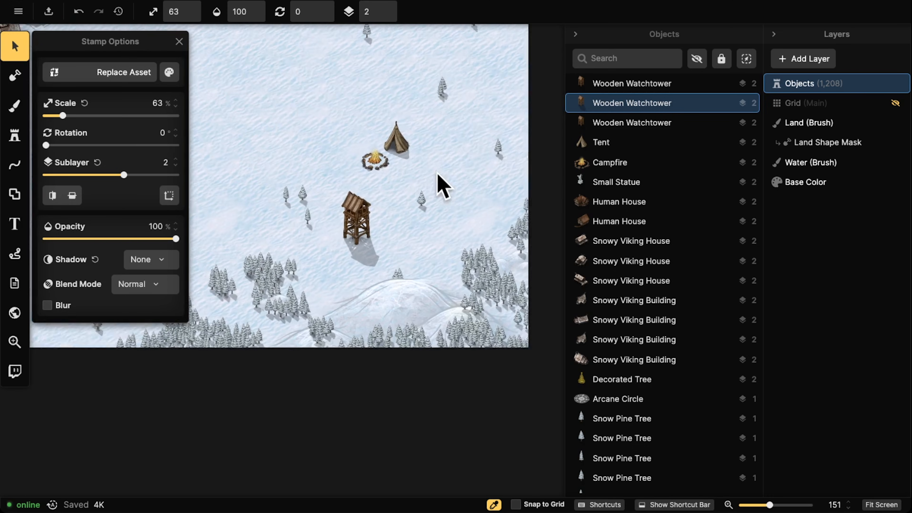
pyautogui.moveTo(437, 173); pyautogui.dragTo(367, 150)
pyautogui.moveTo(286, 196); pyautogui.dragTo(335, 243)
# Move the northeastern Wooden Watchtower onto the top of the low snowy hill.
pyautogui.moveTo(367, 108); pyautogui.dragTo(372, 323)
pyautogui.moveTo(405, 50); pyautogui.dragTo(397, 199)
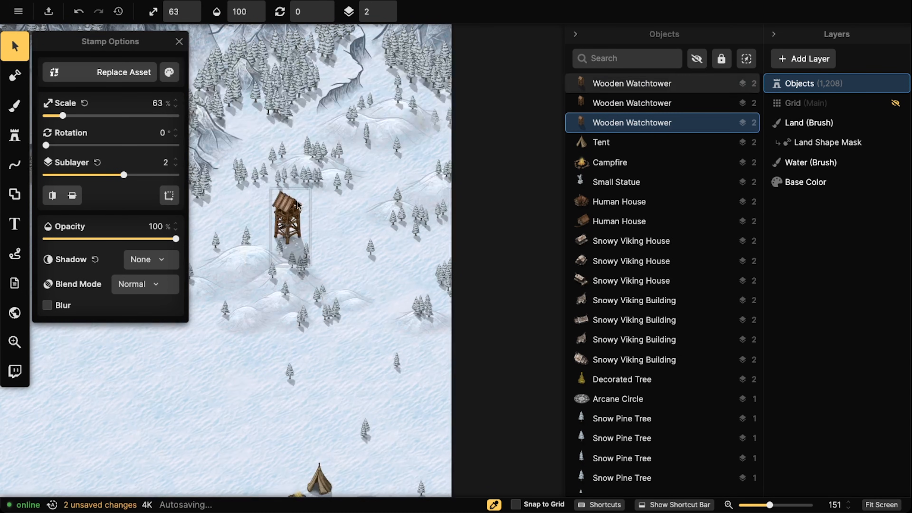
pyautogui.moveTo(292, 207); pyautogui.dragTo(279, 216)
pyautogui.rightClick(264, 215)
pyautogui.click(265, 201)
pyautogui.scroll(-9, 267, 207)
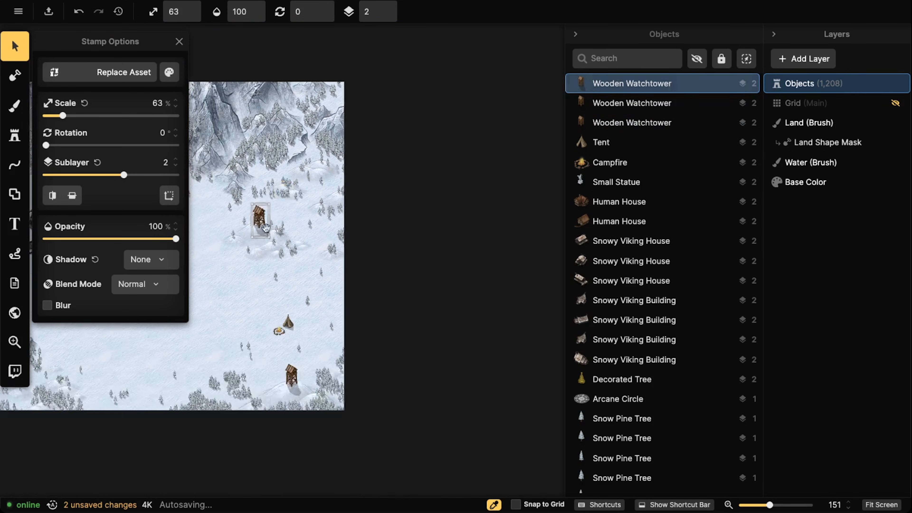
pyautogui.scroll(-8, 463, 230)
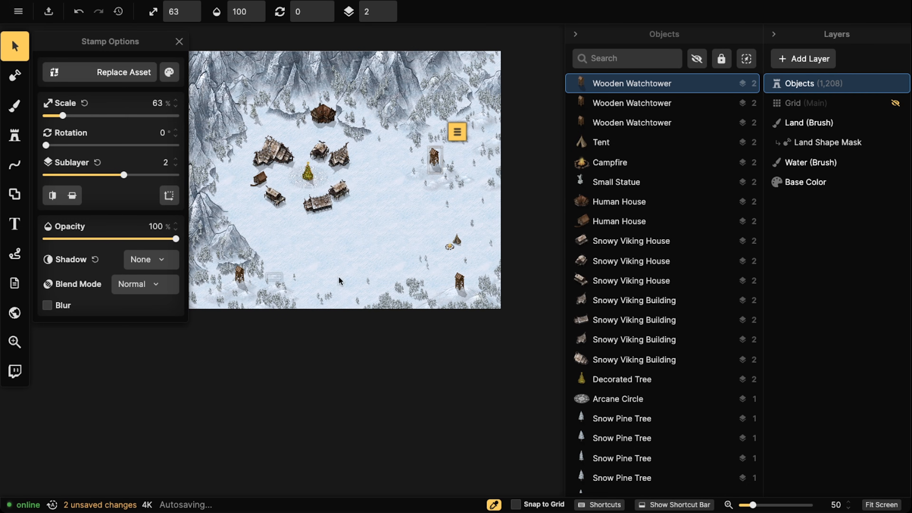
# Select all Wooden Watchtower stamps together and tweak their colors to 77% saturation, 107% brightness and 89% contrast.
pyautogui.scroll(3, 458, 282)
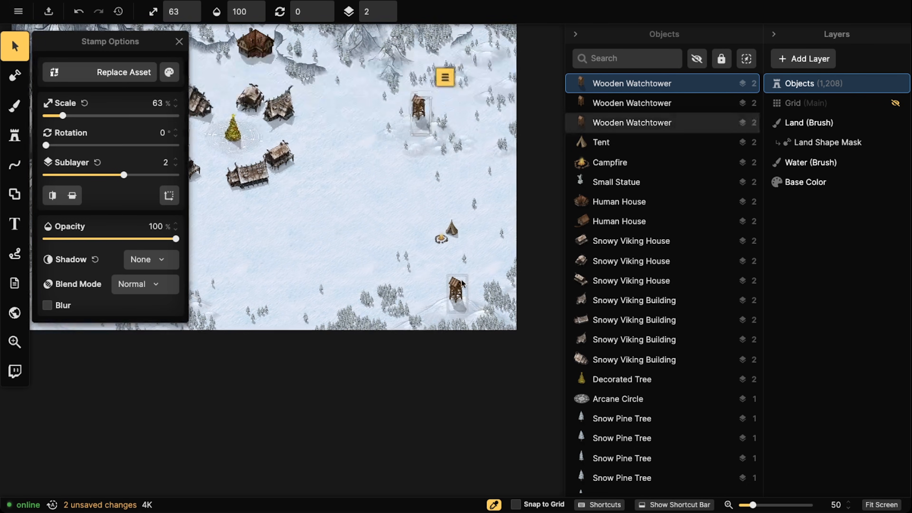
pyautogui.click(457, 289)
pyautogui.scroll(2, 462, 287)
pyautogui.rightClick(462, 284)
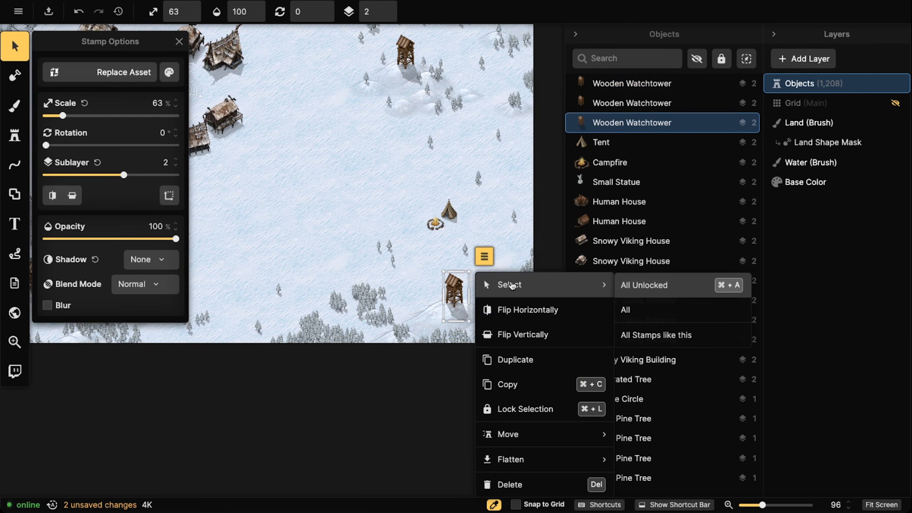
pyautogui.click(462, 285)
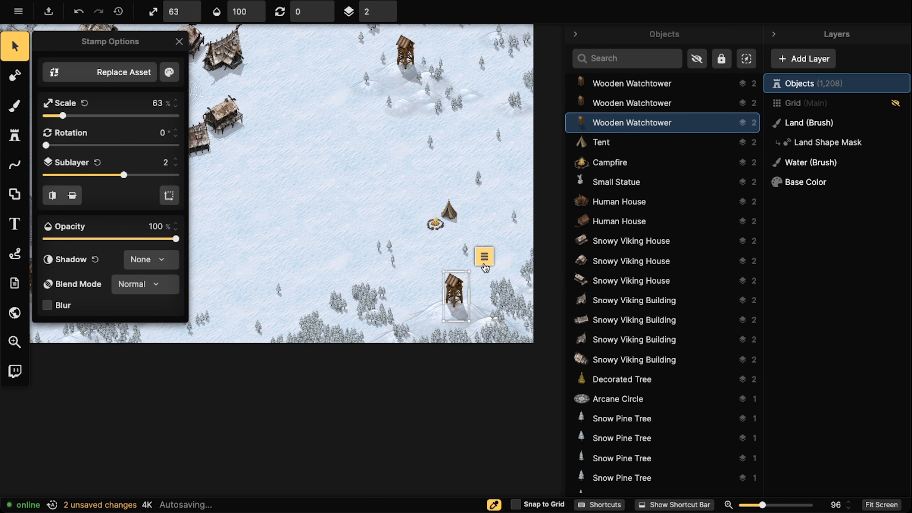
pyautogui.click(484, 256)
pyautogui.moveTo(503, 280)
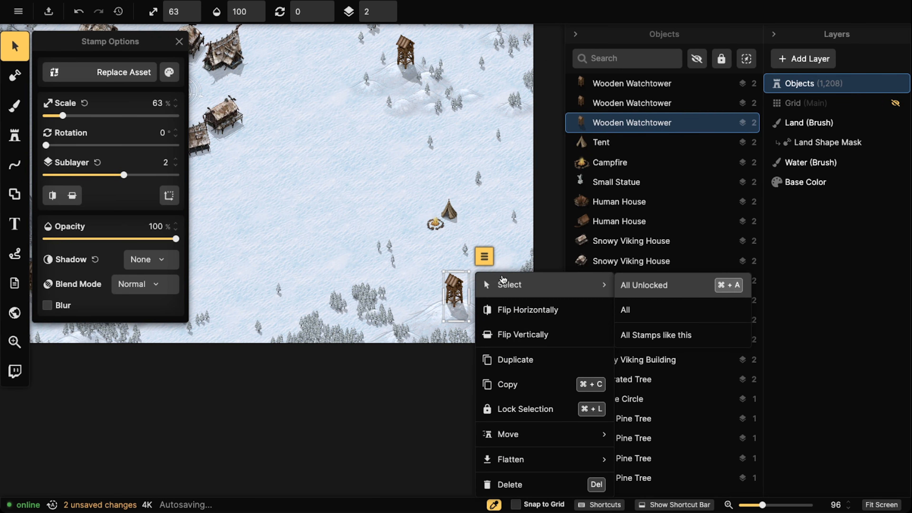
pyautogui.click(671, 335)
pyautogui.click(170, 73)
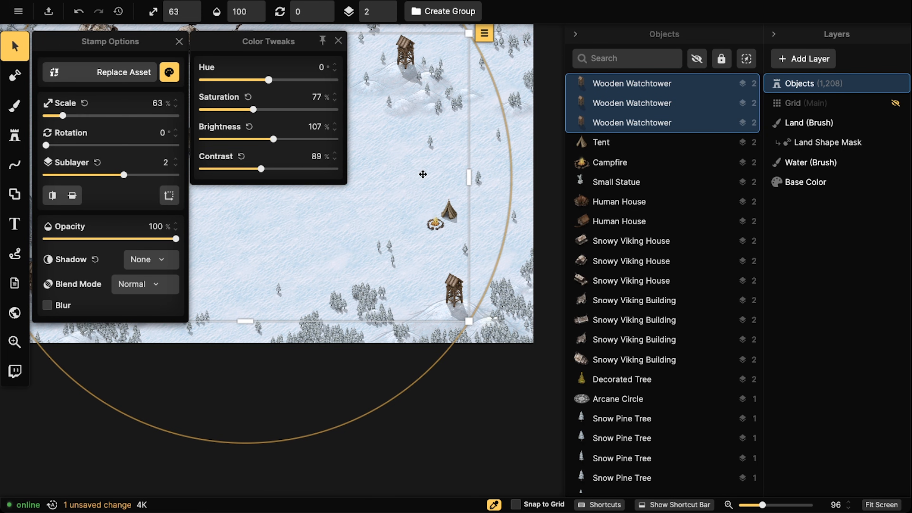
pyautogui.press('Escape')
# Select the campfire and tent together and move them west, closer to the village.
pyautogui.scroll(-2, 396, 194)
pyautogui.click(433, 220)
pyautogui.keyDown('shift'); pyautogui.click(448, 212); pyautogui.keyUp('shift')
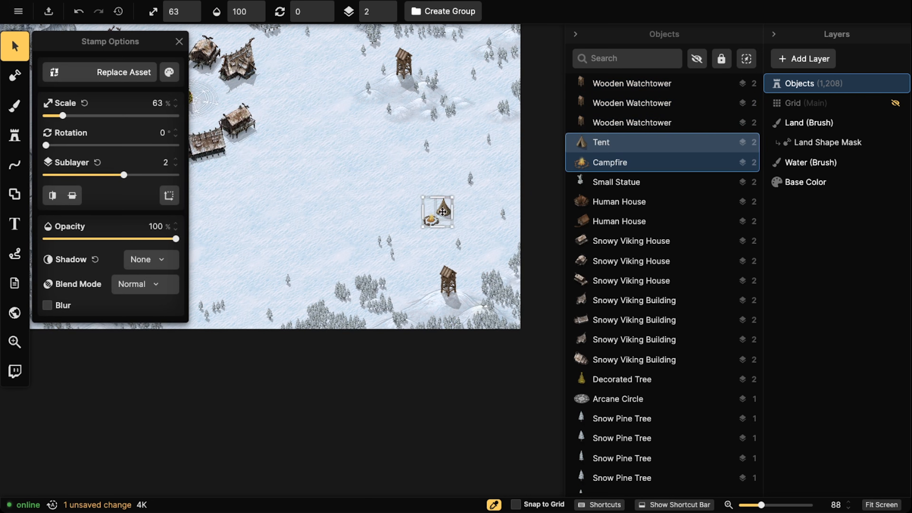
pyautogui.moveTo(448, 212); pyautogui.dragTo(313, 191)
pyautogui.press('Escape')
# Draw a four-sided Snow-textured shape with the Pen covering the front roof slope of the southwestern watchtower.
pyautogui.scroll(-2, 313, 191)
pyautogui.moveTo(224, 173); pyautogui.dragTo(431, 134)
pyautogui.scroll(6, 310, 185)
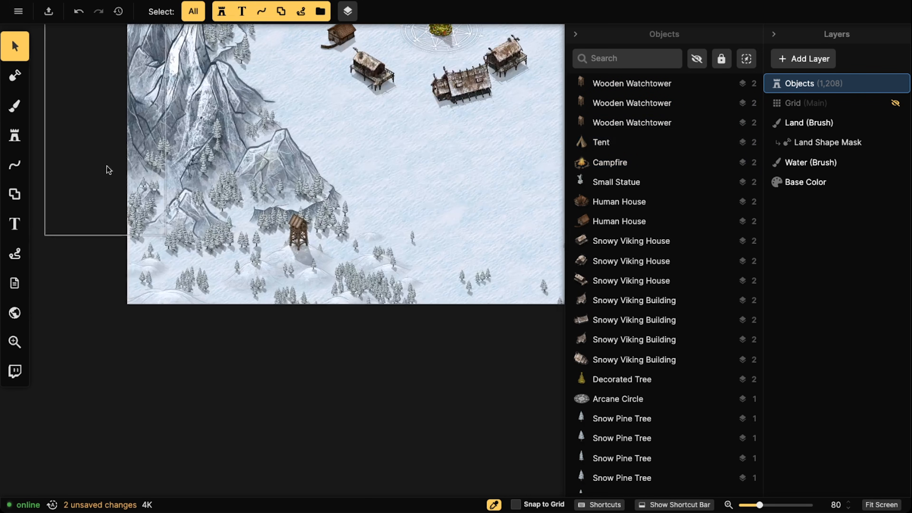
pyautogui.click(24, 186)
pyautogui.scroll(3, 301, 208)
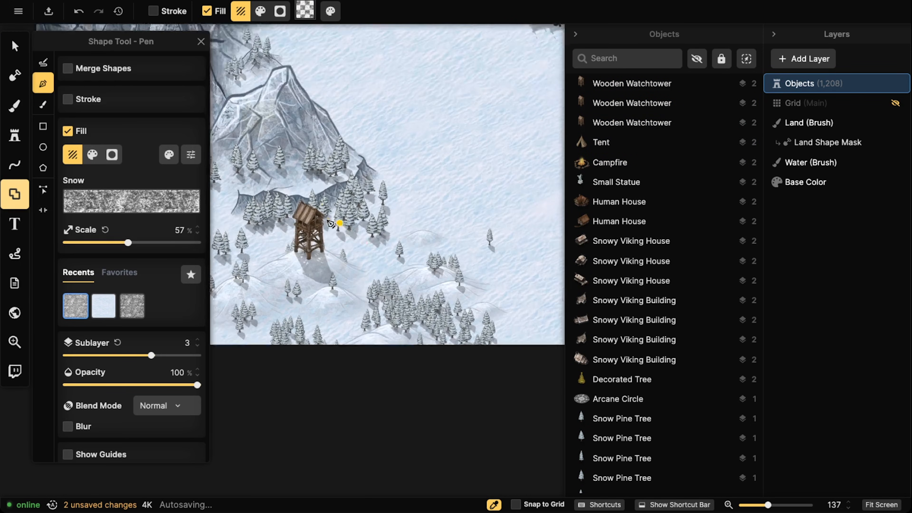
pyautogui.scroll(8, 301, 207)
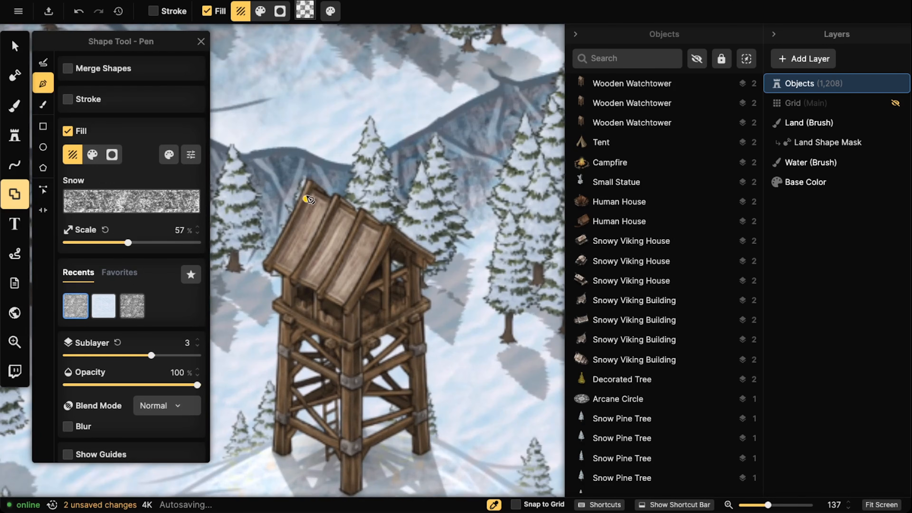
pyautogui.click(307, 185)
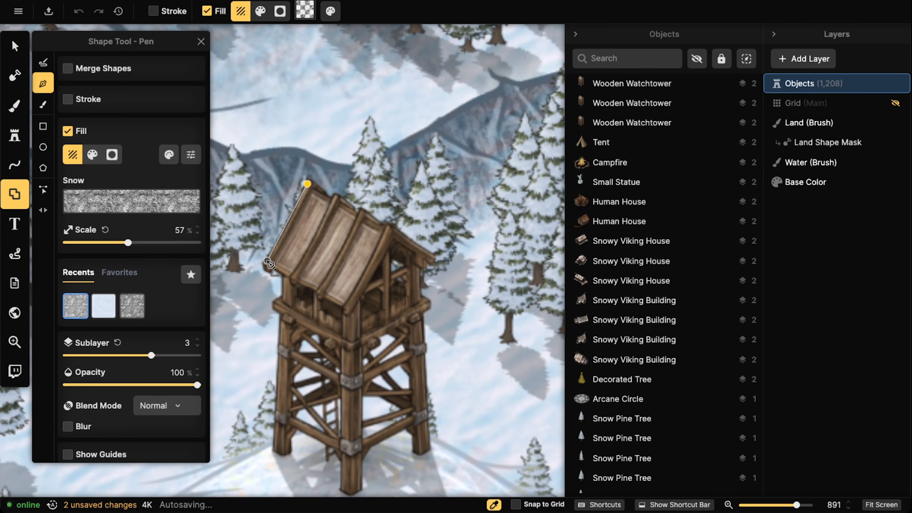
pyautogui.click(349, 309)
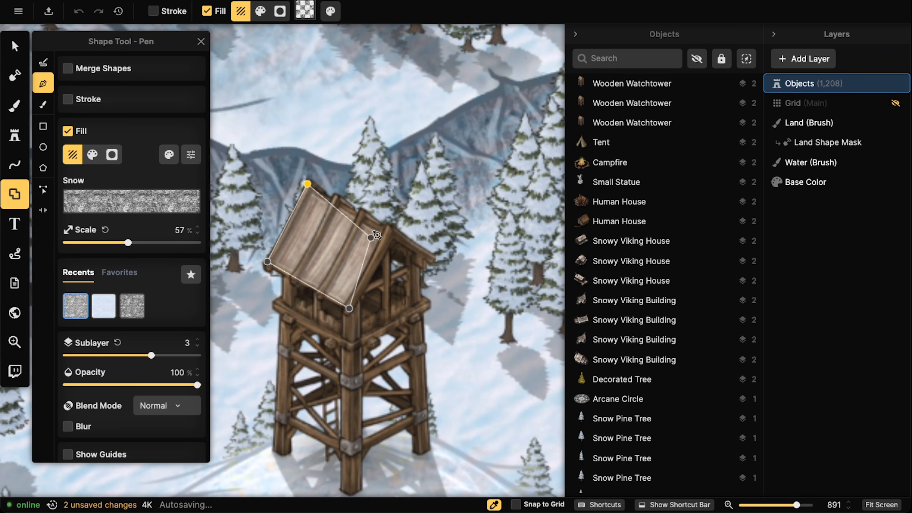
pyautogui.doubleClick(391, 229)
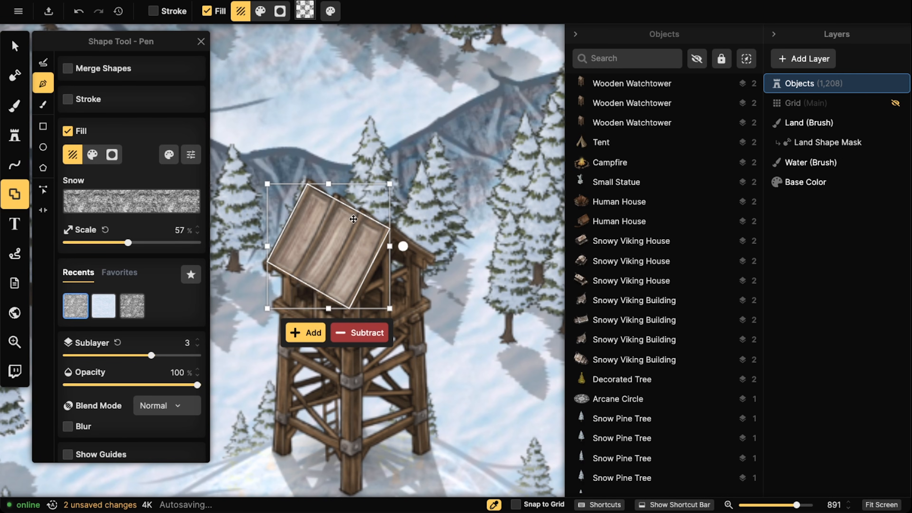
pyautogui.click(305, 333)
# Select the snow shape on the roof, try the Blur option on it, and reduce its texture scale to 41.23%.
pyautogui.click(14, 47)
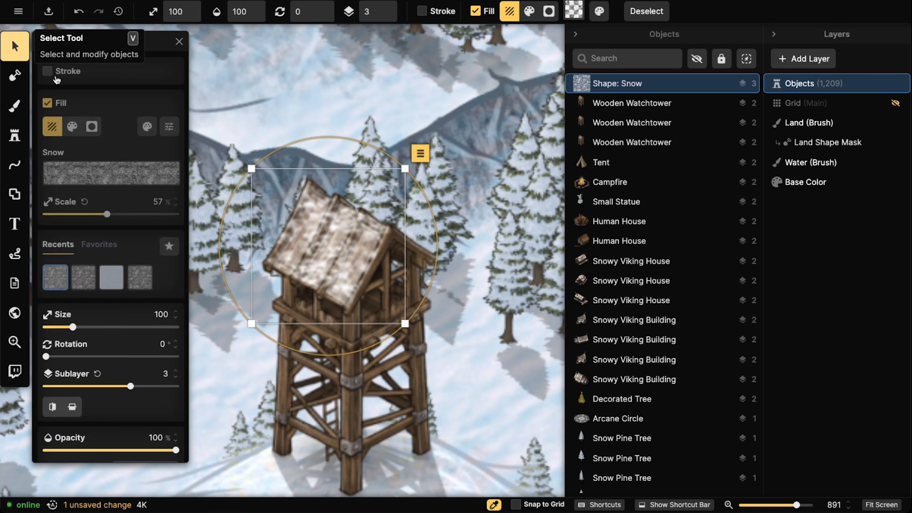
pyautogui.scroll(-3, 144, 331)
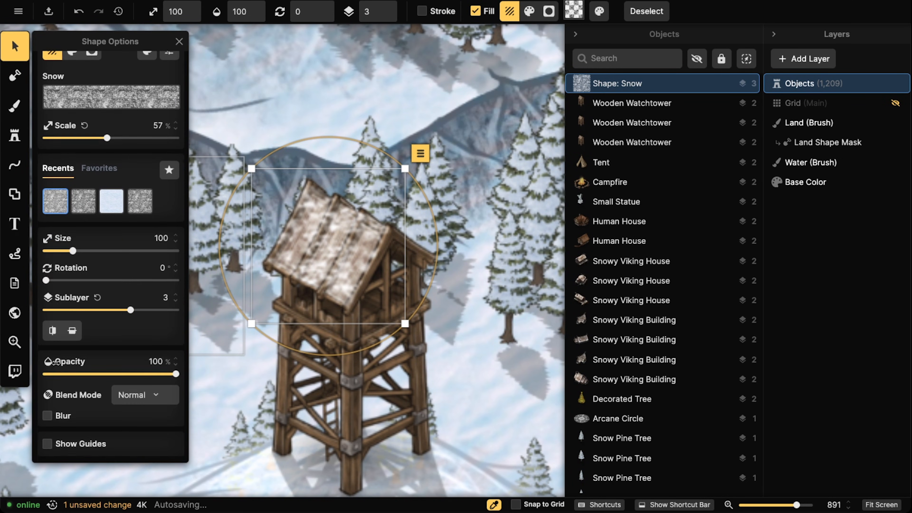
pyautogui.click(47, 416)
pyautogui.click(47, 416)
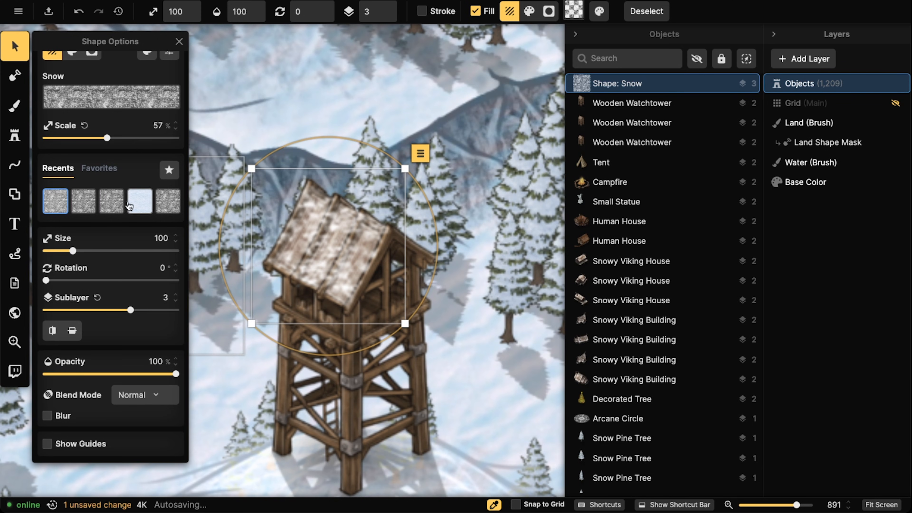
pyautogui.moveTo(107, 138); pyautogui.dragTo(99, 138)
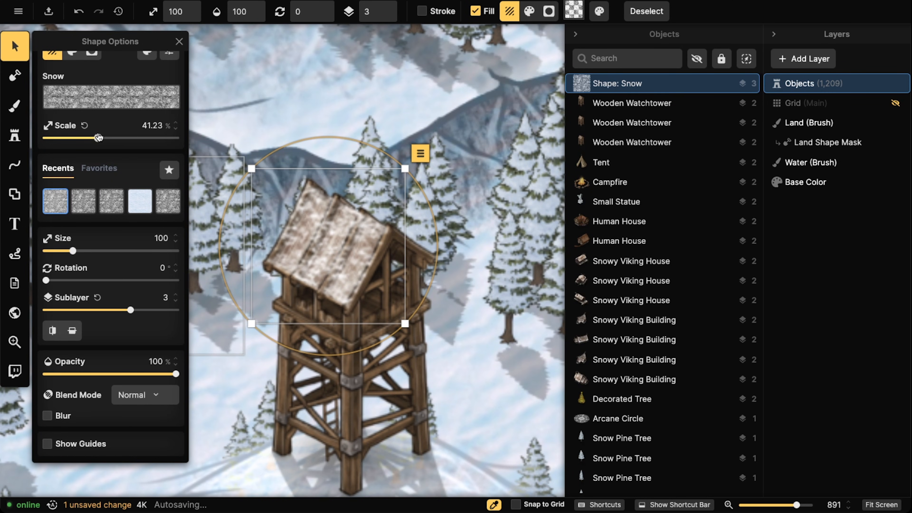
# Copy the snow shape to the southeastern watchtower and align it with that tower's front roof slope.
pyautogui.scroll(-5, 266, 228)
pyautogui.press('space')
pyautogui.moveTo(413, 230); pyautogui.dragTo(205, 201)
pyautogui.moveTo(426, 212); pyautogui.dragTo(299, 135)
pyautogui.moveTo(470, 261); pyautogui.dragTo(360, 261)
pyautogui.moveTo(503, 202); pyautogui.dragTo(299, 263)
pyautogui.moveTo(427, 213); pyautogui.dragTo(251, 219)
pyautogui.moveTo(452, 202); pyautogui.dragTo(265, 208)
pyautogui.scroll(3, 374, 257)
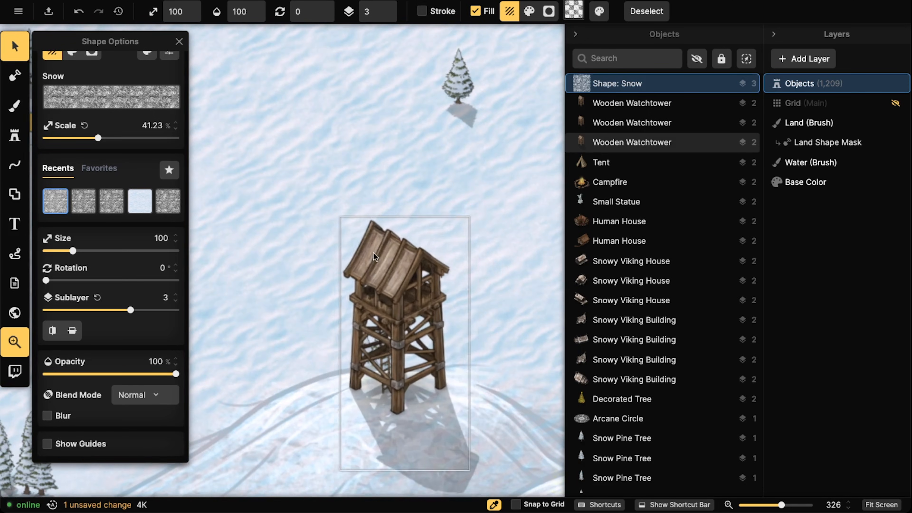
pyautogui.hotkey('ctrl', 'v')
pyautogui.moveTo(379, 260); pyautogui.dragTo(385, 265)
# Paste another copy of the snow shape over the roof of the northeastern watchtower and deselect it.
pyautogui.moveTo(446, 60); pyautogui.dragTo(350, 284)
pyautogui.moveTo(428, 159); pyautogui.dragTo(273, 292)
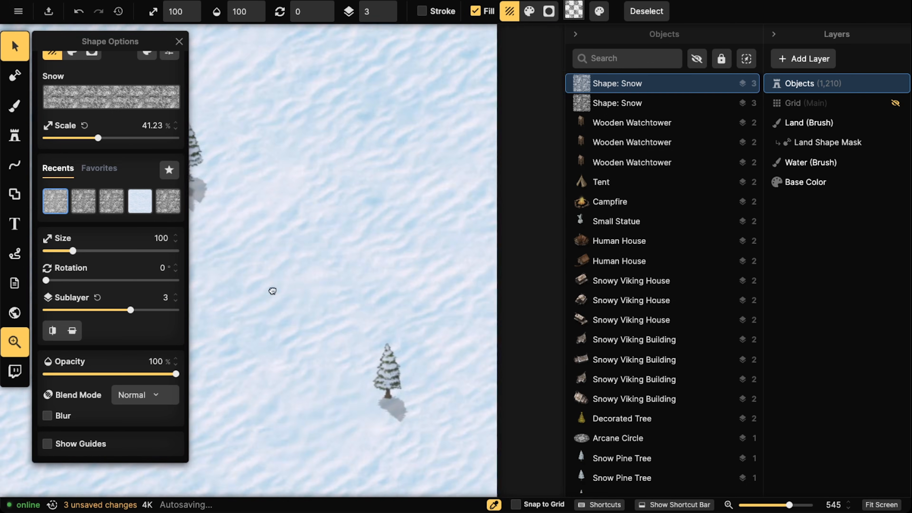
pyautogui.moveTo(450, 223); pyautogui.dragTo(314, 244)
pyautogui.moveTo(496, 82); pyautogui.dragTo(350, 259)
pyautogui.moveTo(259, 80); pyautogui.dragTo(377, 252)
pyautogui.moveTo(302, 131); pyautogui.dragTo(308, 254)
pyautogui.hotkey('ctrl', 'v')
pyautogui.press('Escape')
# Select the campfire and tent together and shrink them to 32% scale.
pyautogui.scroll(-5, 227, 227)
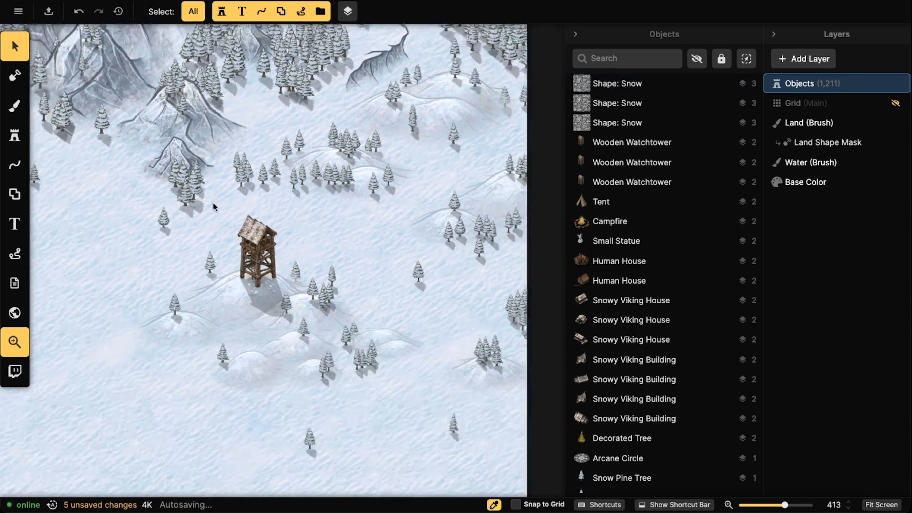
pyautogui.scroll(-20, 212, 207)
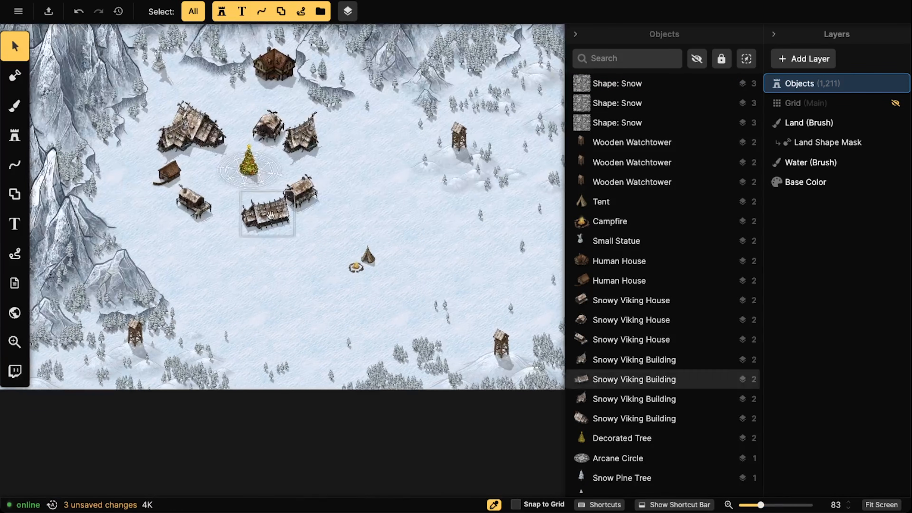
pyautogui.scroll(-3, 253, 199)
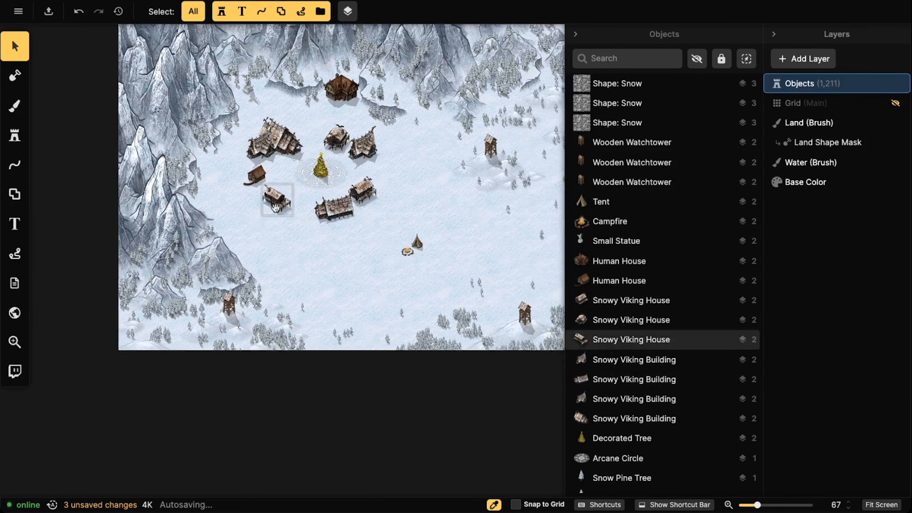
pyautogui.moveTo(461, 196); pyautogui.dragTo(410, 186)
pyautogui.scroll(4, 411, 224)
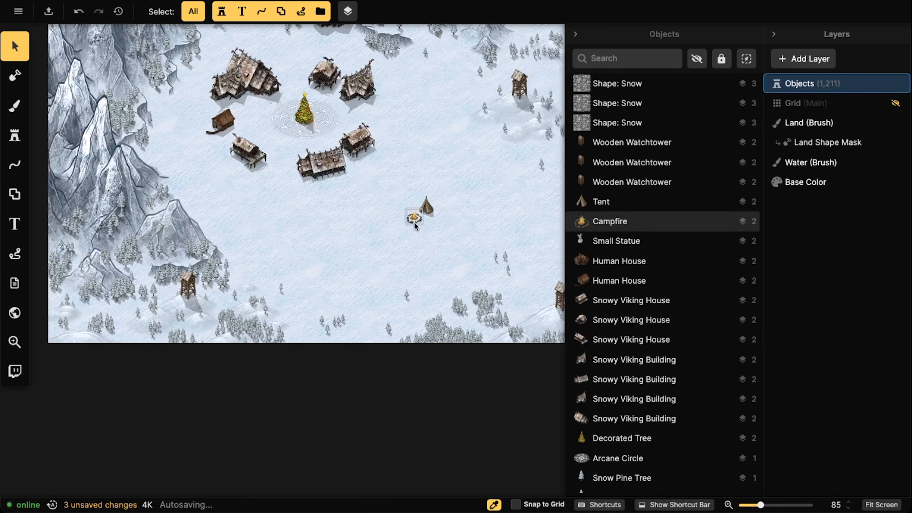
pyautogui.click(414, 223)
pyautogui.keyDown('shift'); pyautogui.click(423, 212); pyautogui.keyUp('shift')
pyautogui.scroll(2, 423, 214)
pyautogui.scroll(3, 423, 214)
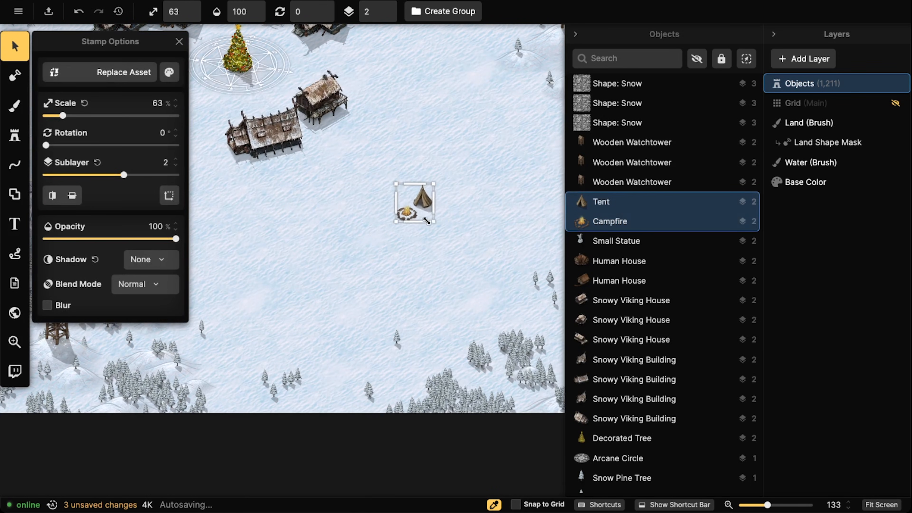
pyautogui.moveTo(419, 215); pyautogui.dragTo(325, 208)
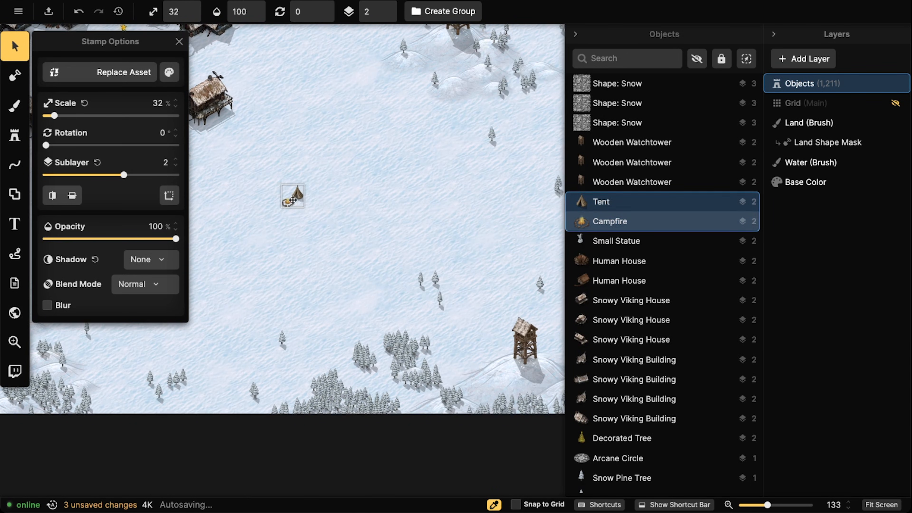
# Position the tent and campfire side by side at the base of the southeastern watchtower.
pyautogui.scroll(4, 508, 376)
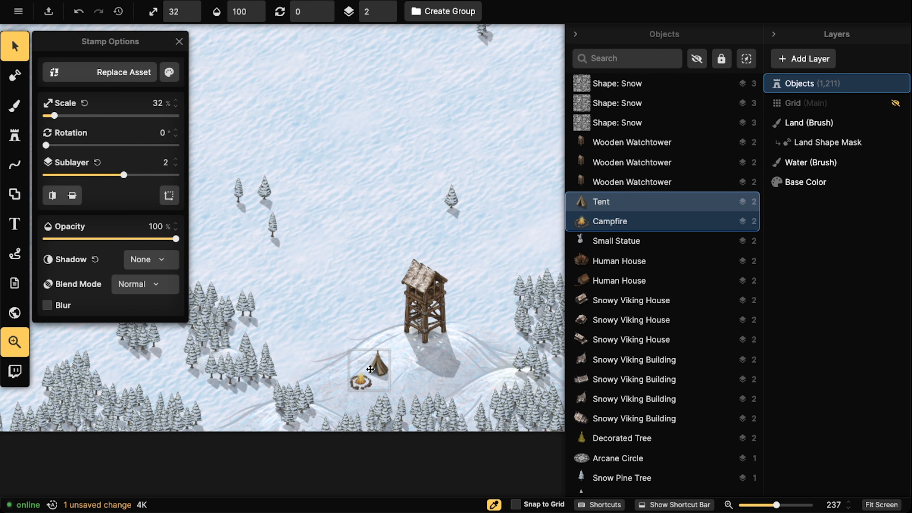
pyautogui.moveTo(363, 378); pyautogui.dragTo(358, 378)
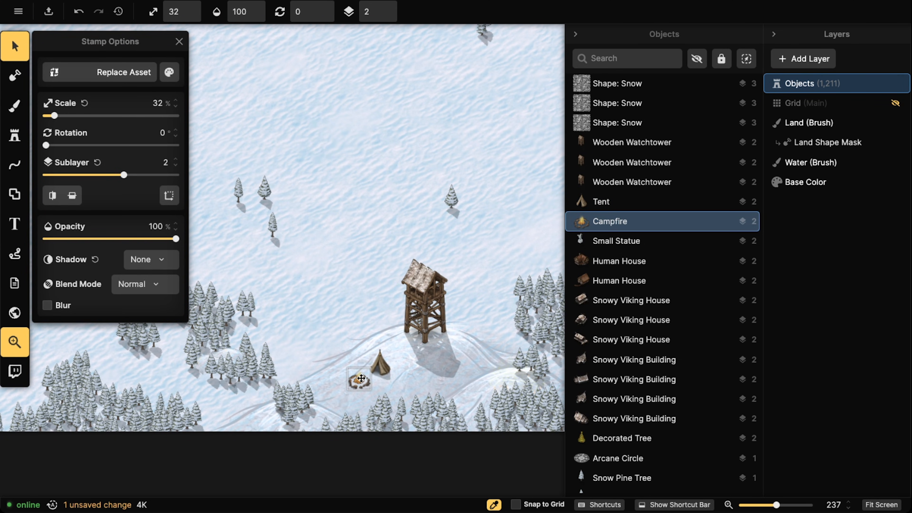
pyautogui.click(376, 368)
pyautogui.moveTo(393, 352); pyautogui.dragTo(400, 344)
pyautogui.moveTo(360, 381); pyautogui.dragTo(393, 352)
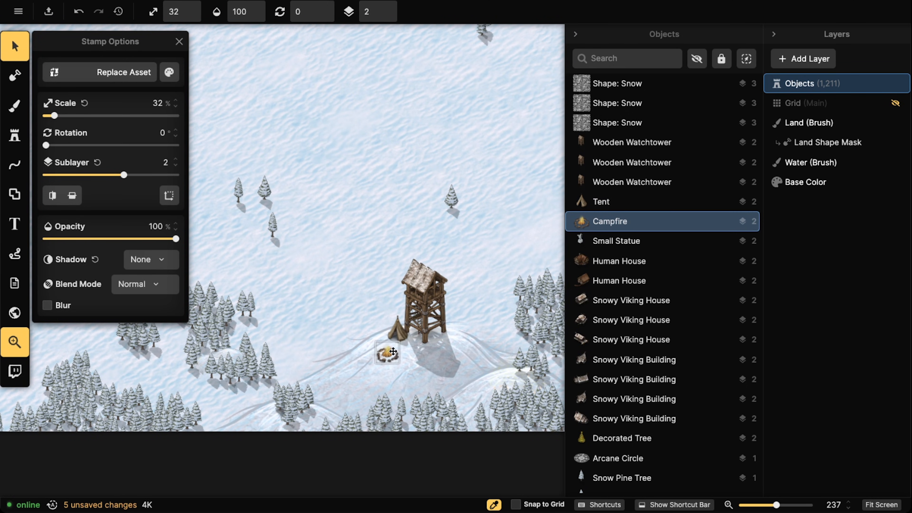
pyautogui.scroll(5, 395, 349)
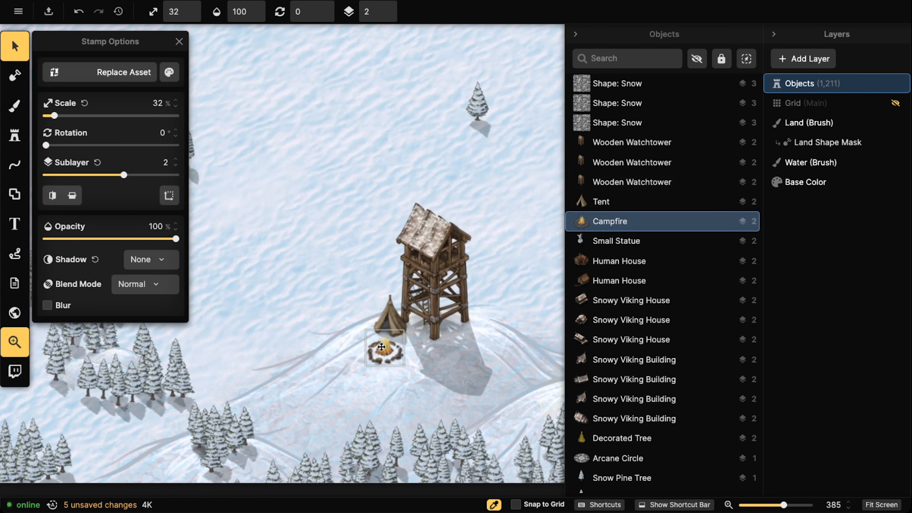
pyautogui.moveTo(372, 348); pyautogui.dragTo(372, 347)
pyautogui.scroll(3, 371, 342)
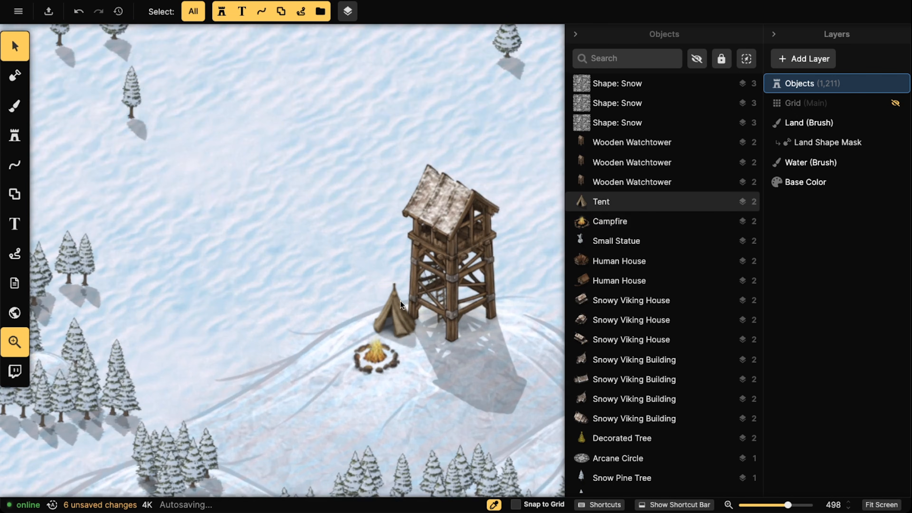
# Move the tent onto the open snow beside the watchtower and enlarge it to 92% scale.
pyautogui.click(400, 303)
pyautogui.scroll(5, 400, 302)
pyautogui.moveTo(400, 303); pyautogui.dragTo(306, 177)
pyautogui.scroll(6, 306, 178)
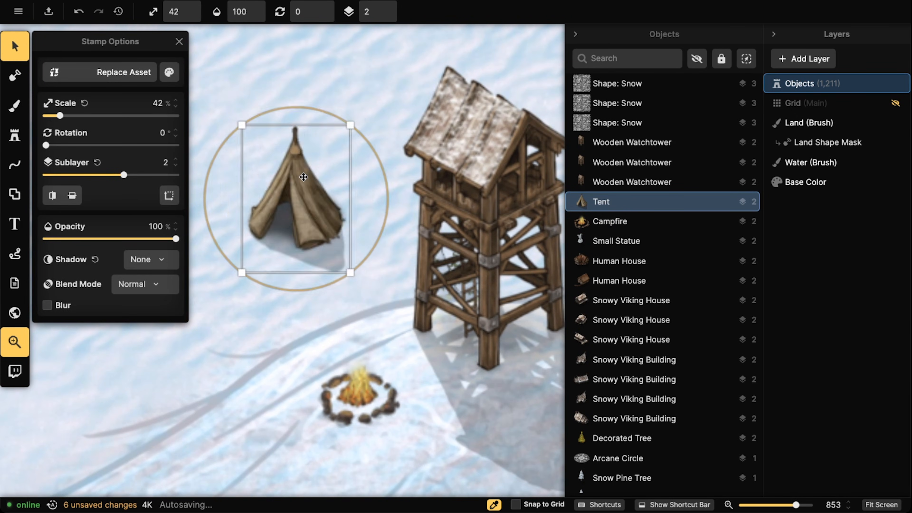
pyautogui.scroll(-5, 305, 179)
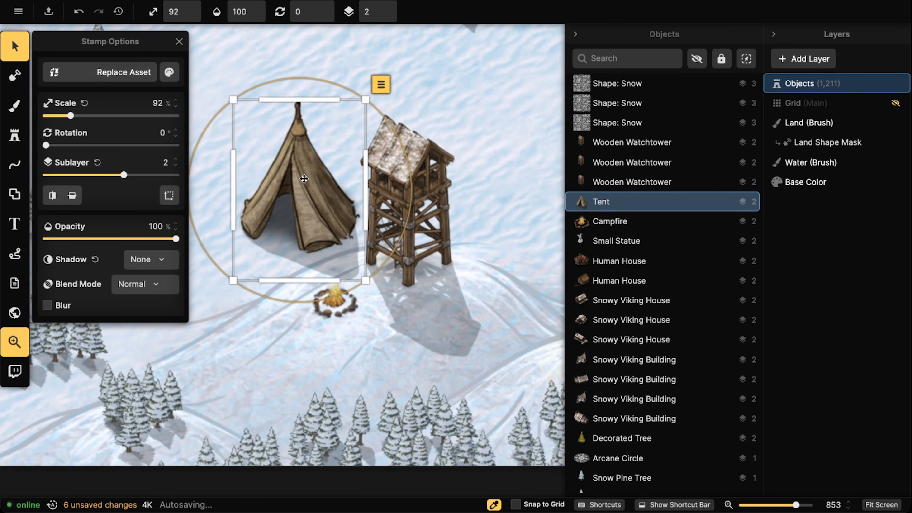
# Draw a jagged Snow-filled pen shape over the upper part of the enlarged tent.
pyautogui.click(21, 195)
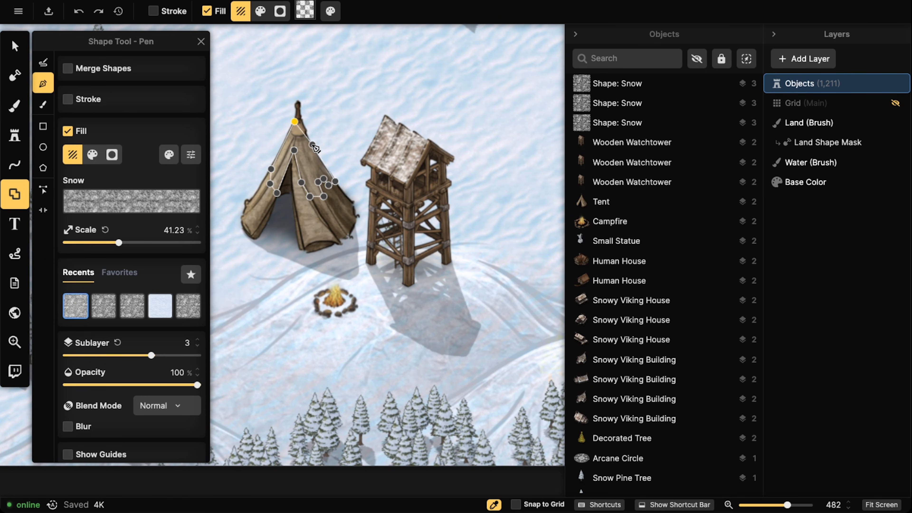
pyautogui.click(301, 116)
pyautogui.click(270, 221)
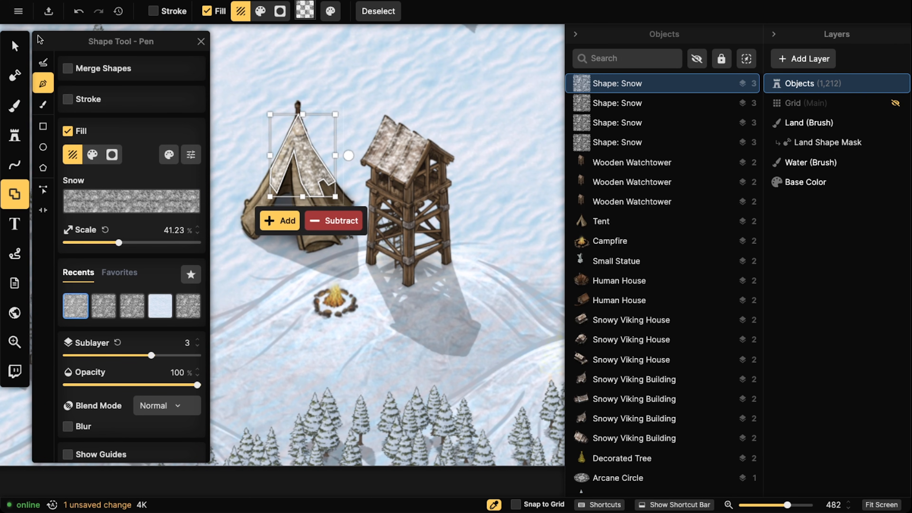
# Shrink the tent together with its snow shape to 29% scale and place them at the watchtower's foot beside the campfire.
pyautogui.click(14, 45)
pyautogui.scroll(-5, 212, 163)
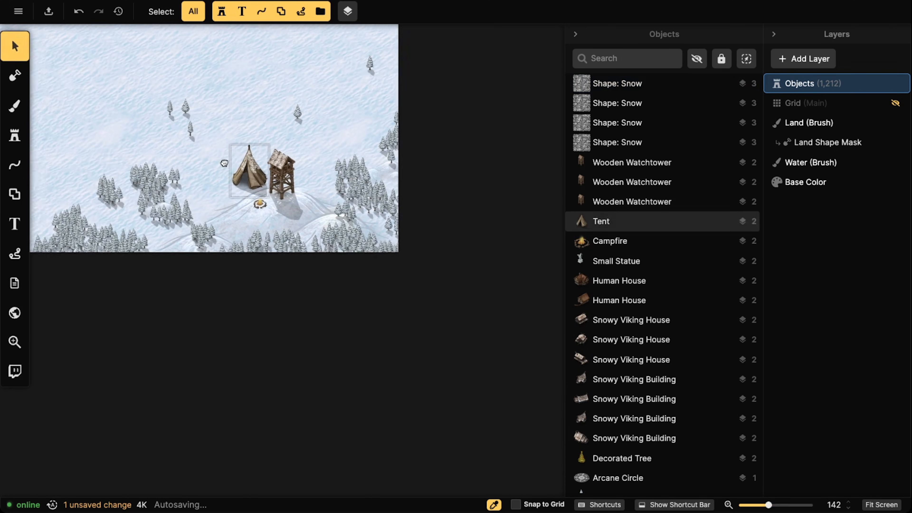
pyautogui.scroll(2, 252, 166)
pyautogui.click(284, 171)
pyautogui.keyDown('shift'); pyautogui.click(324, 216); pyautogui.keyUp('shift')
pyautogui.moveTo(324, 216); pyautogui.dragTo(310, 187)
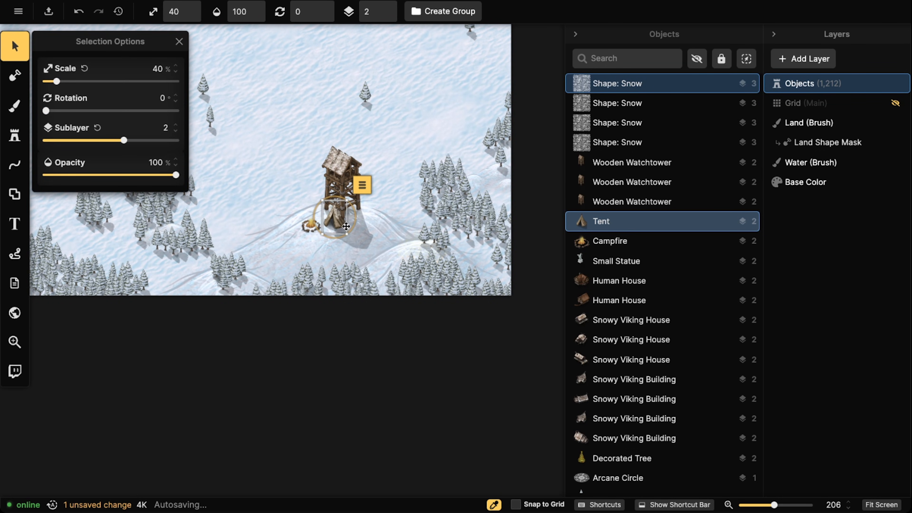
pyautogui.moveTo(339, 226); pyautogui.dragTo(338, 224)
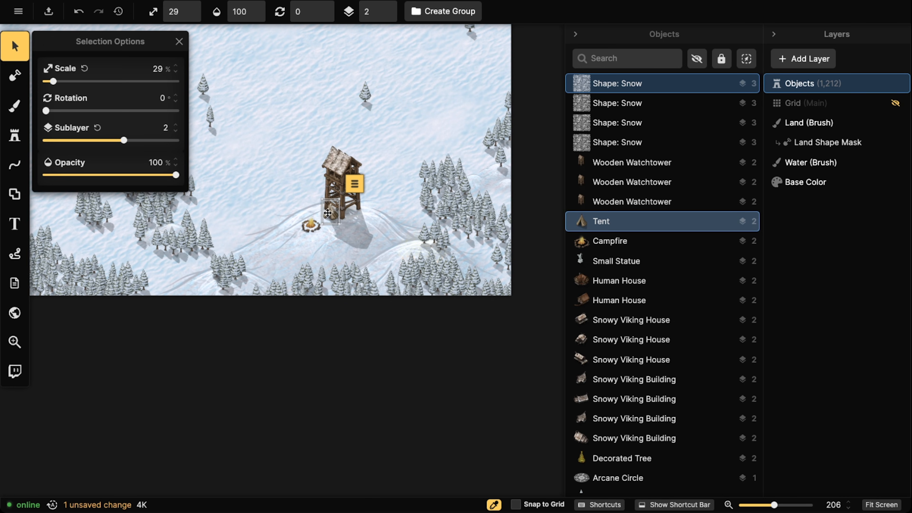
pyautogui.click(313, 224)
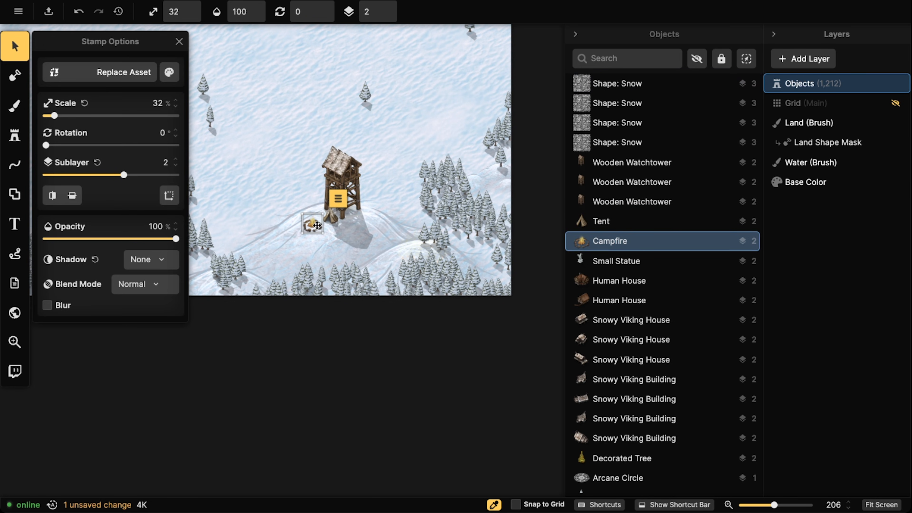
pyautogui.click(331, 215)
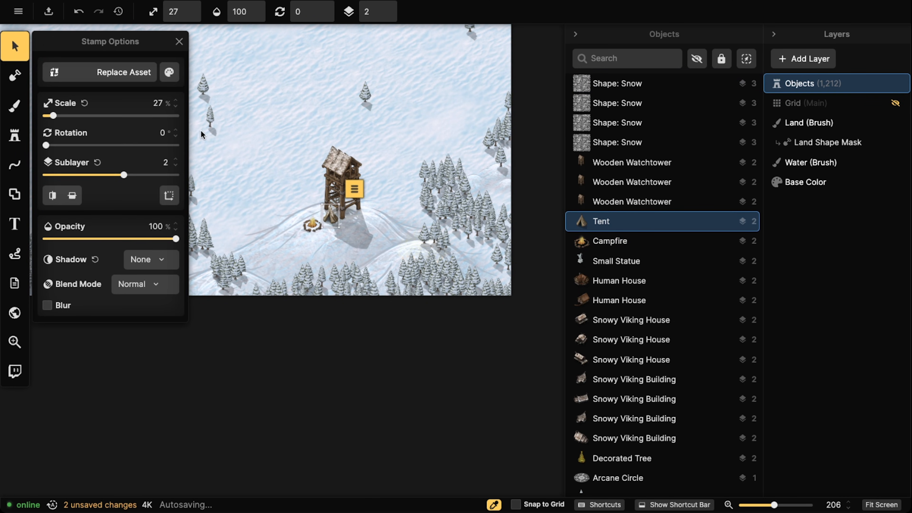
# Try placing a copy of the tent among the village houses beside the decorated tree.
pyautogui.moveTo(202, 132); pyautogui.dragTo(444, 256)
pyautogui.moveTo(215, 104); pyautogui.dragTo(324, 266)
pyautogui.scroll(5, 291, 184)
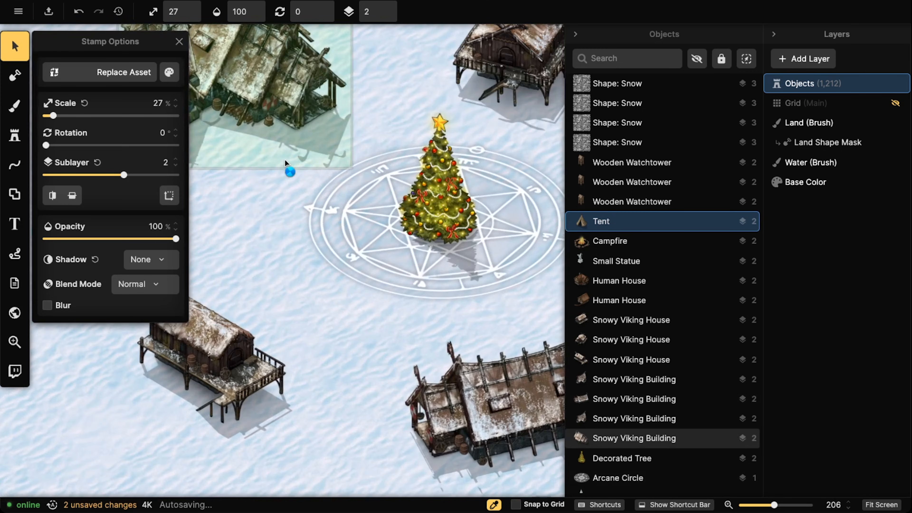
pyautogui.hotkey('ctrl', 'v')
pyautogui.scroll(-5, 285, 163)
pyautogui.moveTo(284, 158); pyautogui.dragTo(363, 165)
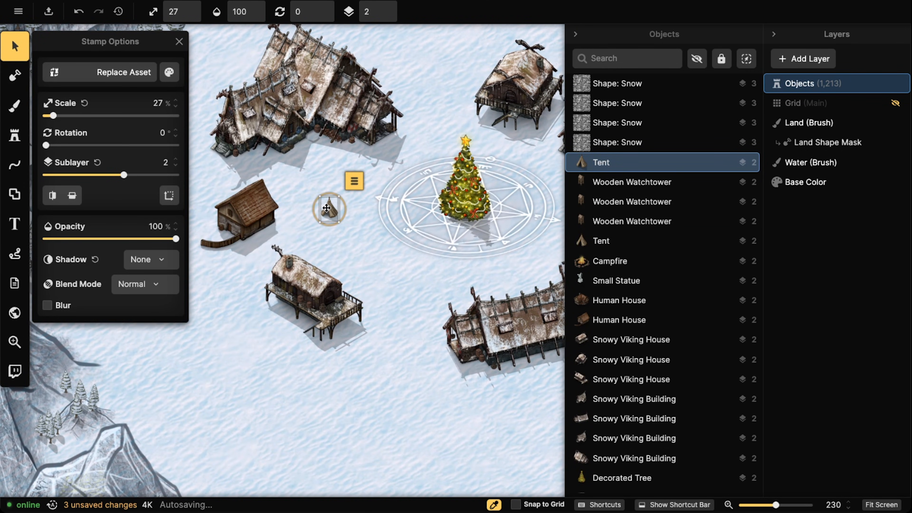
pyautogui.press('Delete')
# Search the stamp catalog for "light".
pyautogui.scroll(-5, 316, 204)
pyautogui.scroll(-5, 391, 311)
pyautogui.scroll(10, 411, 317)
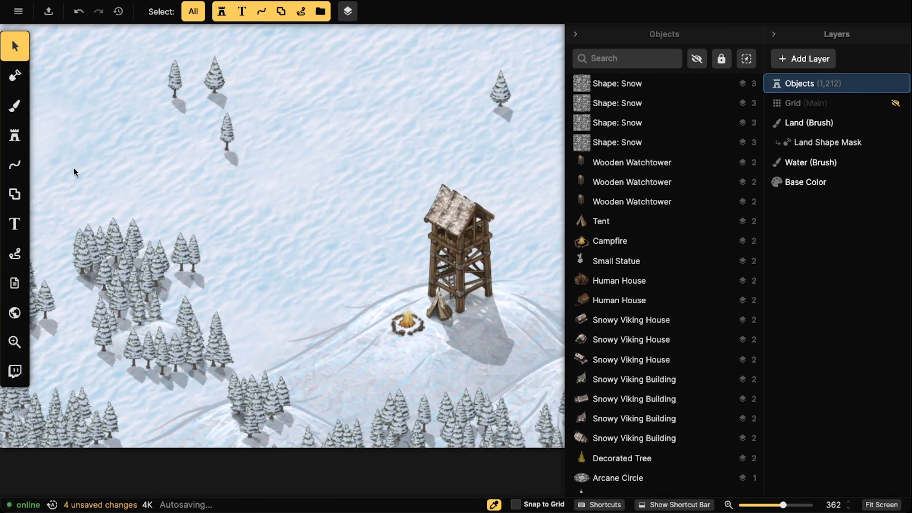
pyautogui.scroll(-2, 73, 172)
pyautogui.click(14, 136)
pyautogui.click(70, 119)
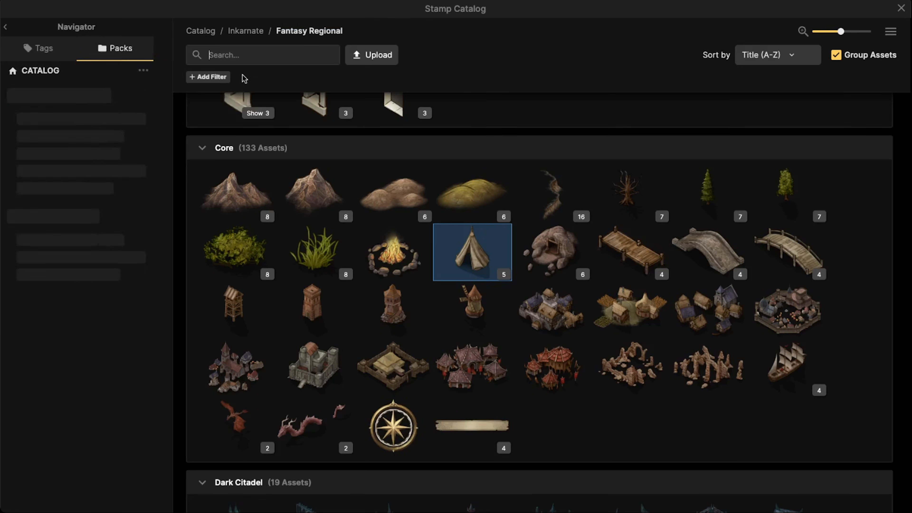
pyautogui.write('light\\')
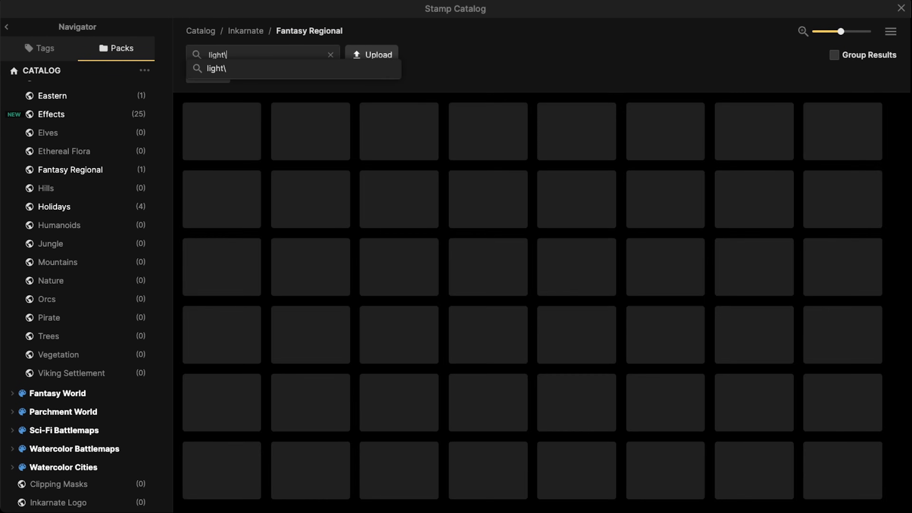
pyautogui.press('BackSpace')
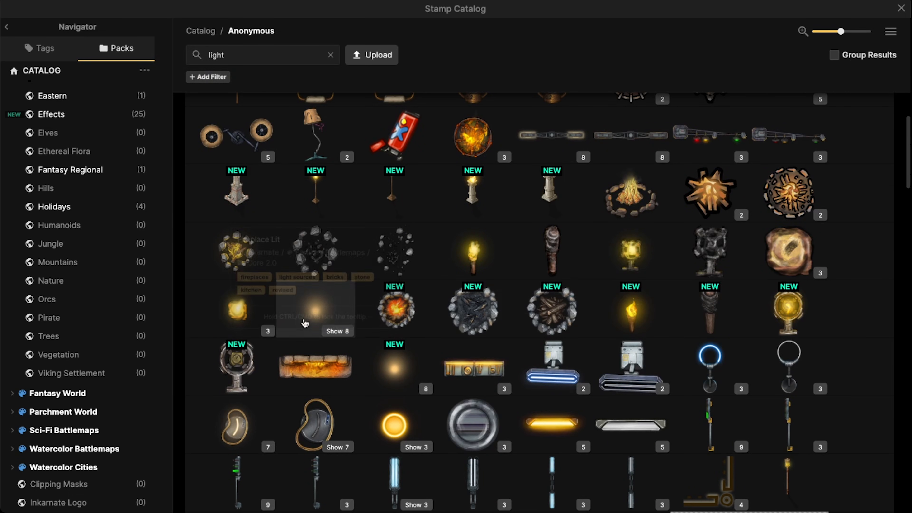
# Look through the light stamps and choose the Warm Round Light.
pyautogui.scroll(4, 589, 299)
pyautogui.scroll(-14, 482, 313)
pyautogui.scroll(-8, 480, 314)
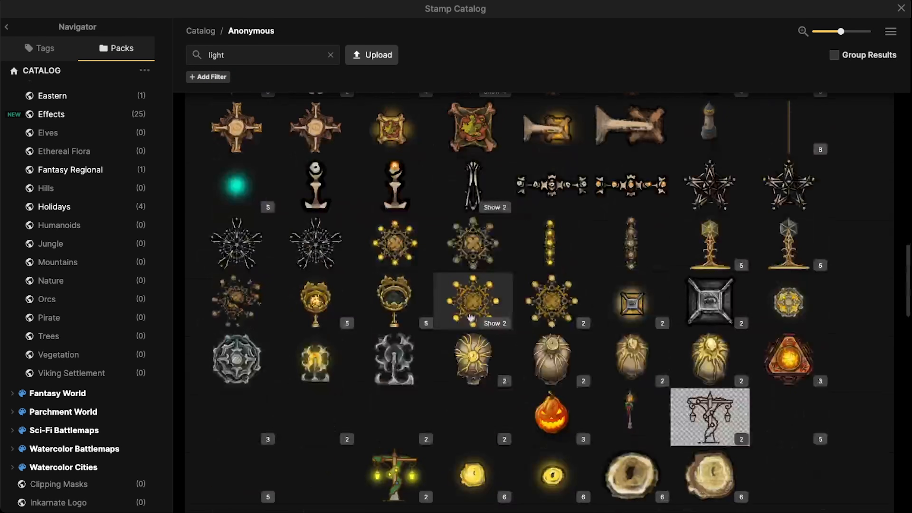
pyautogui.scroll(8, 575, 330)
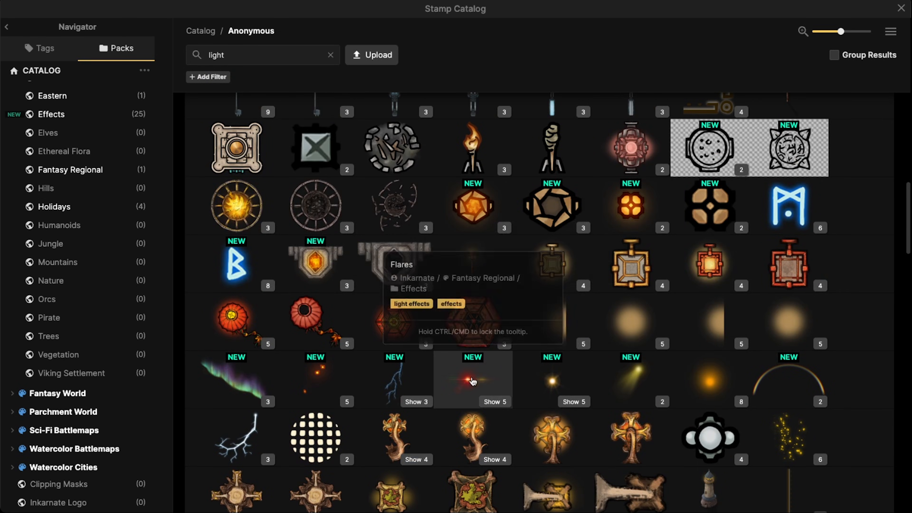
pyautogui.scroll(-6, 581, 347)
pyautogui.scroll(3, 682, 274)
pyautogui.click(689, 269)
# Set the sublayer to 10 and place a Warm Round Light at 27% scale over the campfire flames.
pyautogui.scroll(5, 340, 258)
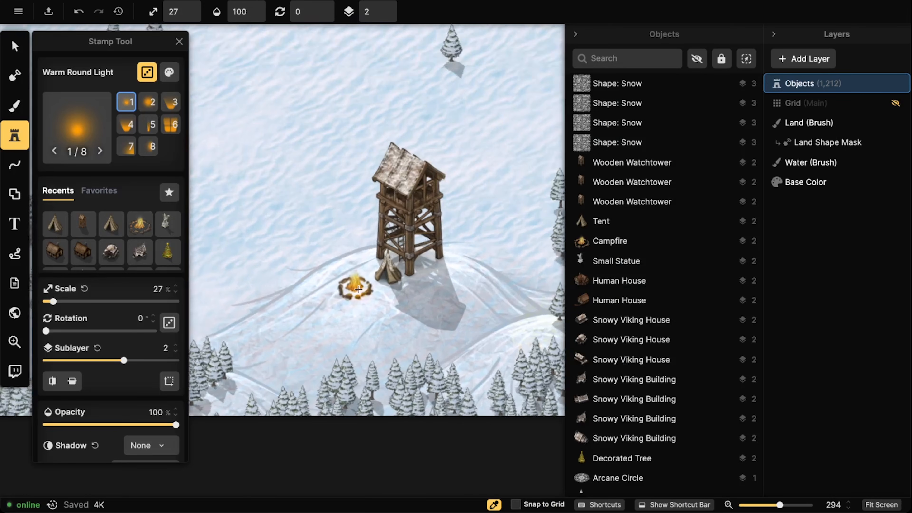
pyautogui.click(386, 7)
pyautogui.click(386, 7)
pyautogui.click(387, 7)
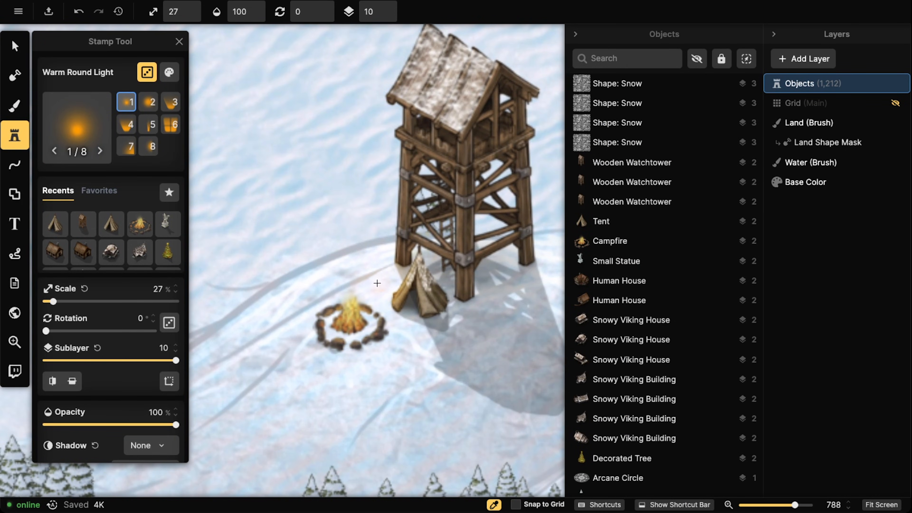
pyautogui.click(347, 310)
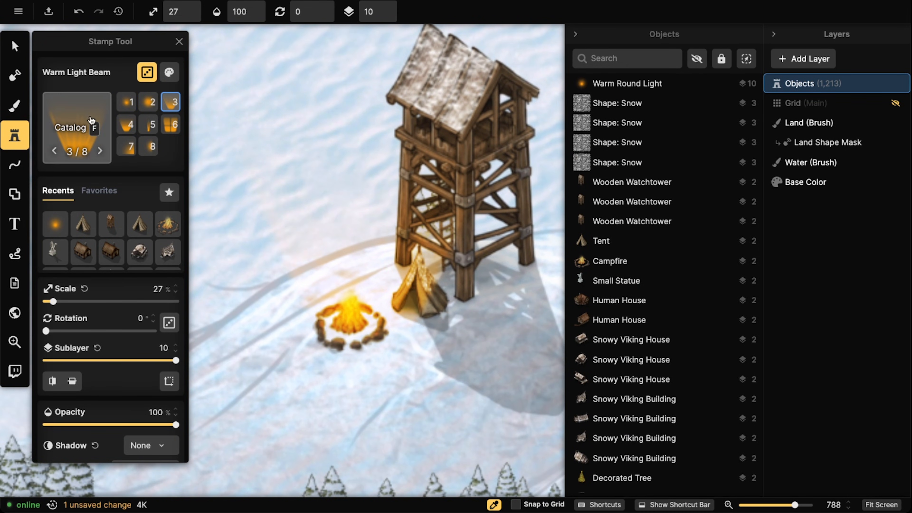
# Switch the stamp to the second variant of Round Light from the catalog.
pyautogui.click(78, 126)
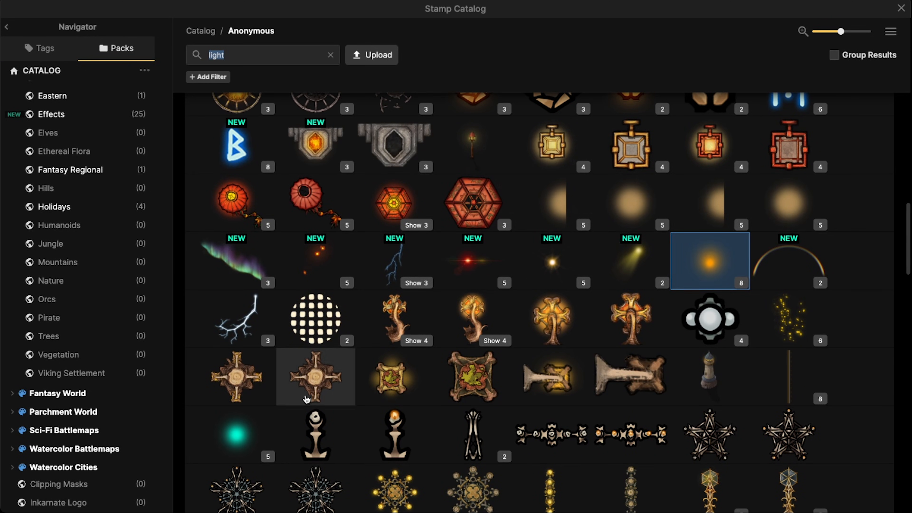
pyautogui.scroll(10, 395, 313)
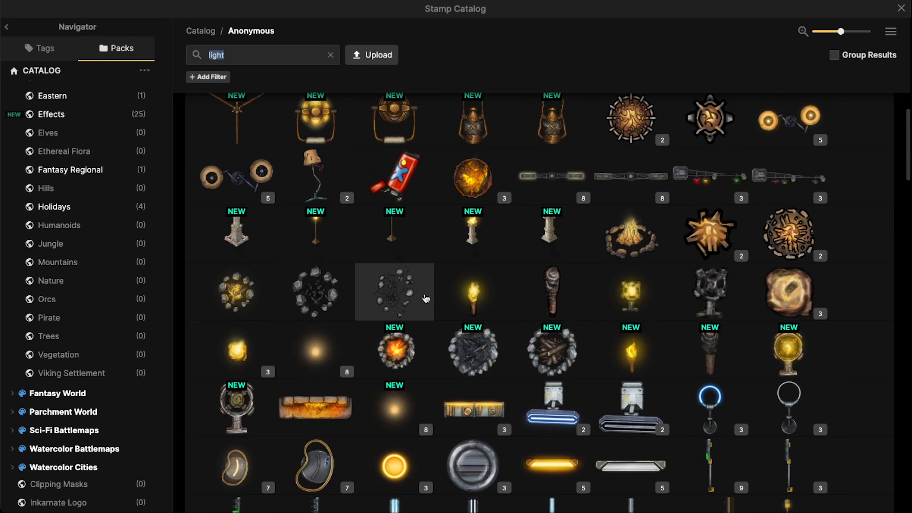
pyautogui.click(321, 344)
pyautogui.click(149, 103)
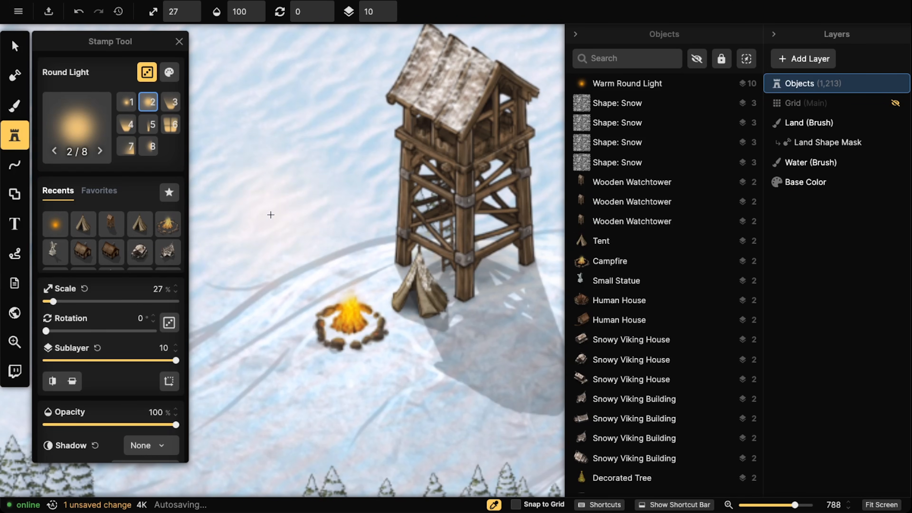
# Place the Round Light over the campsite at 77% scale, reduce its opacity to 52%, and deselect it.
pyautogui.scroll(5, 270, 214)
pyautogui.click(339, 265)
pyautogui.click(14, 46)
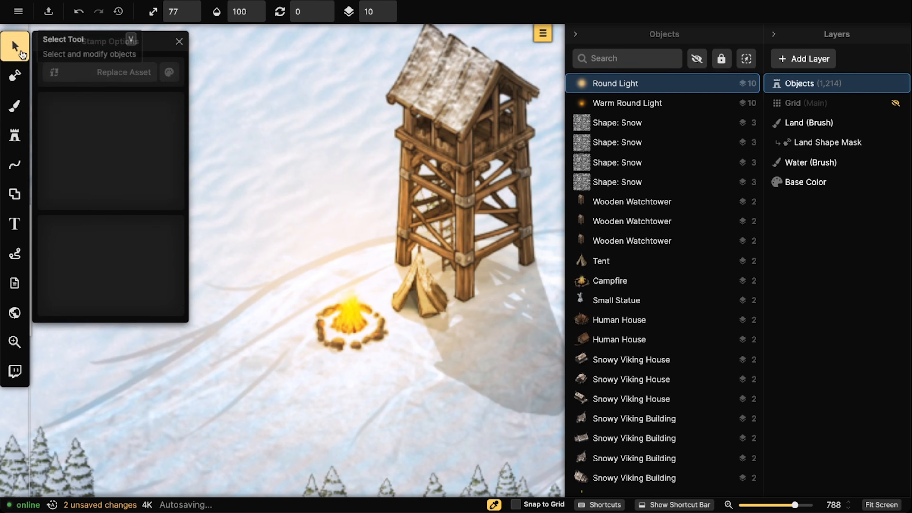
pyautogui.click(244, 12)
pyautogui.click(249, 56)
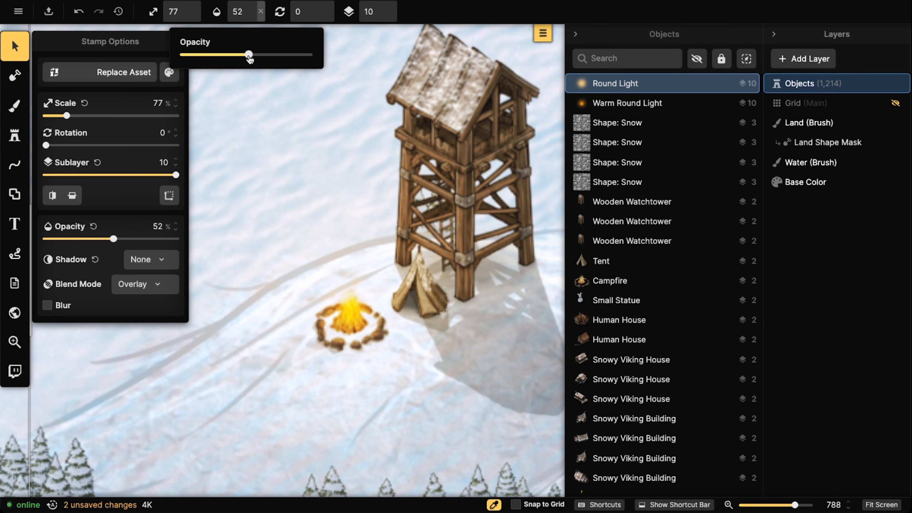
pyautogui.scroll(-5, 342, 218)
pyautogui.scroll(-5, 336, 244)
pyautogui.click(278, 176)
# Place a Round Light at 37% scale and 100% opacity on the star of the village's decorated tree and deselect it.
pyautogui.scroll(-3, 278, 176)
pyautogui.moveTo(242, 174); pyautogui.dragTo(483, 311)
pyautogui.moveTo(246, 163); pyautogui.dragTo(387, 332)
pyautogui.moveTo(232, 177); pyautogui.dragTo(259, 221)
pyautogui.scroll(2, 273, 226)
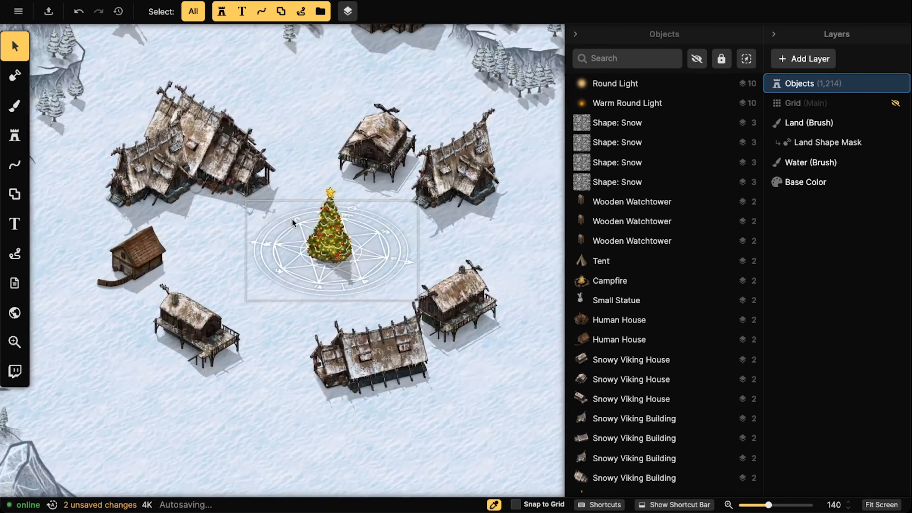
pyautogui.click(18, 141)
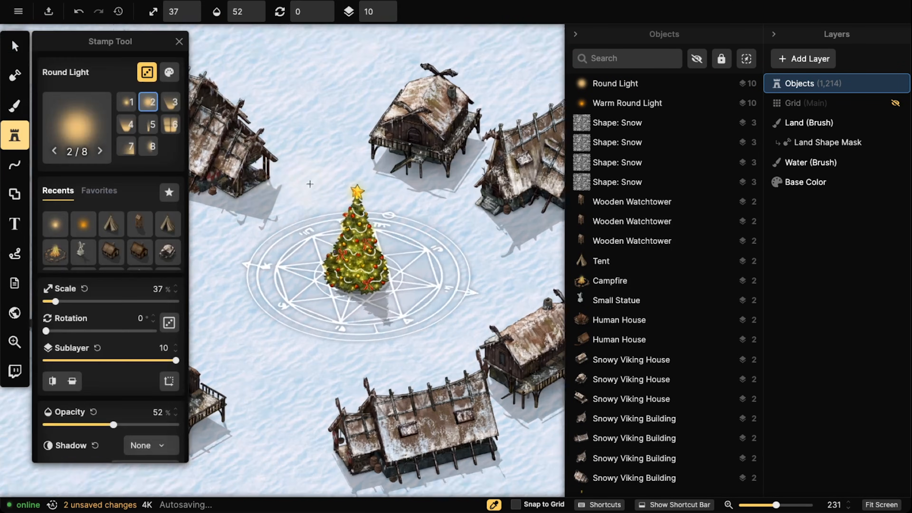
pyautogui.scroll(2, 370, 187)
pyautogui.click(262, 13)
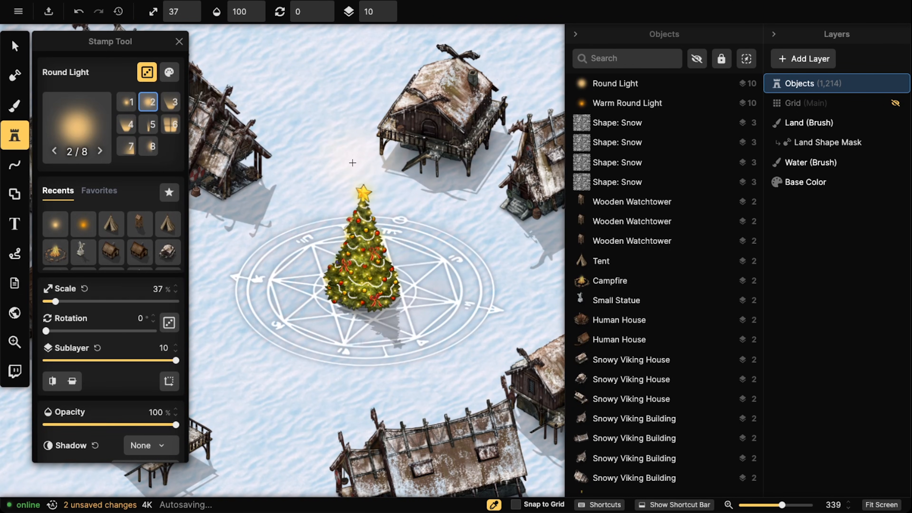
pyautogui.click(362, 193)
pyautogui.press('v')
pyautogui.click(368, 191)
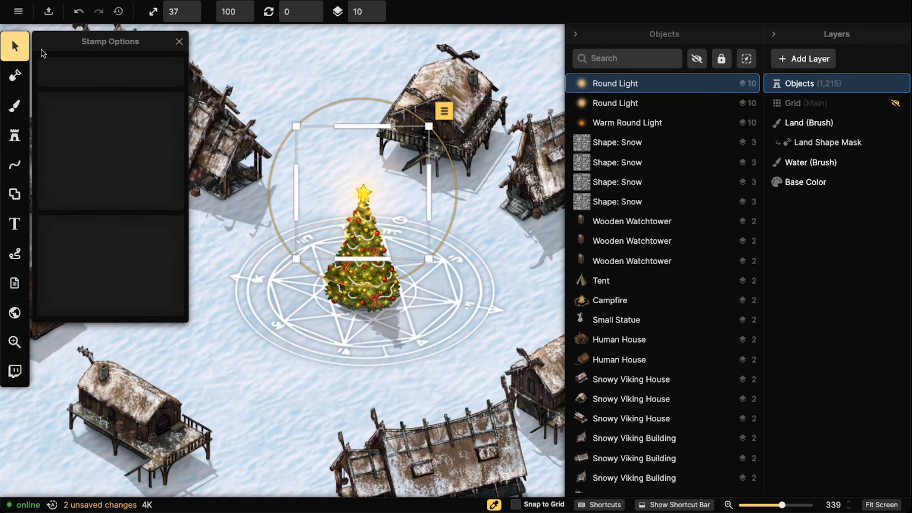
pyautogui.scroll(-2, 369, 190)
pyautogui.click(280, 167)
pyautogui.scroll(-6, 280, 168)
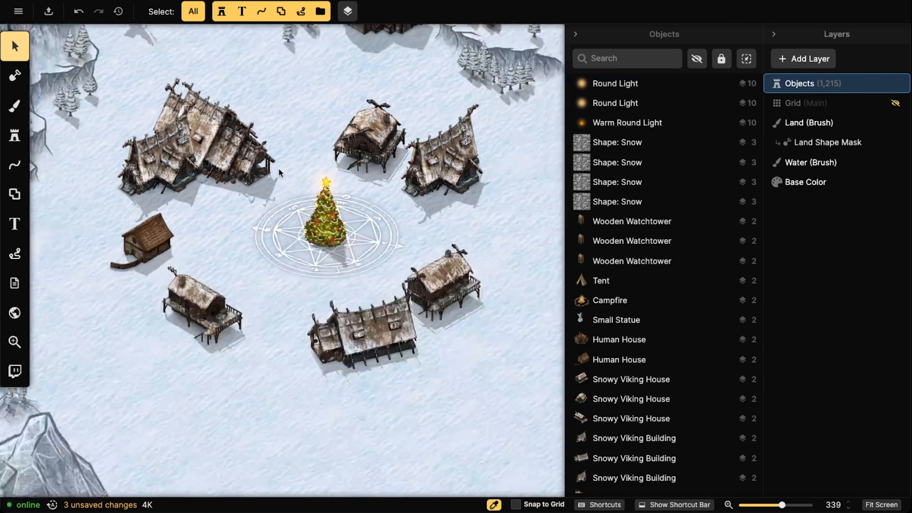
# Sample an existing Snowy Viking House at 63% scale and stamp four more along the mountain edge west of the village.
pyautogui.scroll(-8, 288, 220)
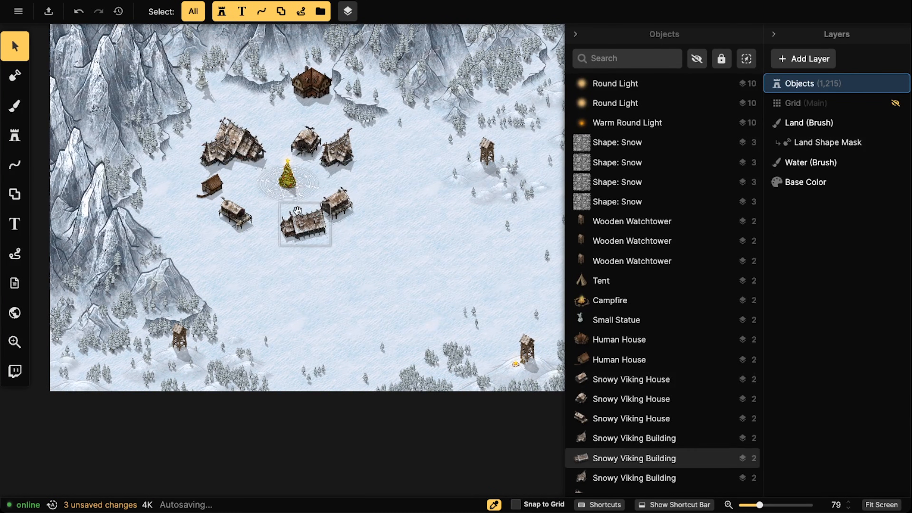
pyautogui.scroll(1, 294, 222)
pyautogui.scroll(1, 295, 225)
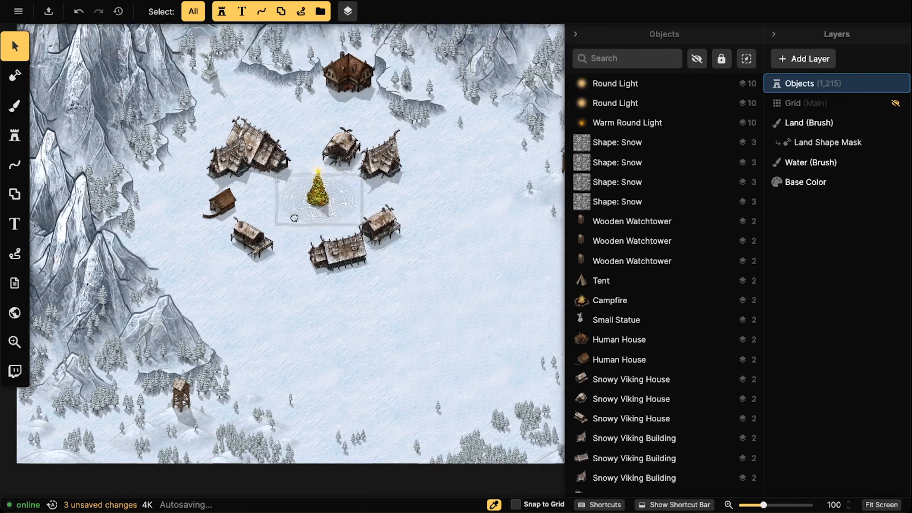
pyautogui.scroll(-3, 294, 220)
pyautogui.hscroll(-3, 294, 220)
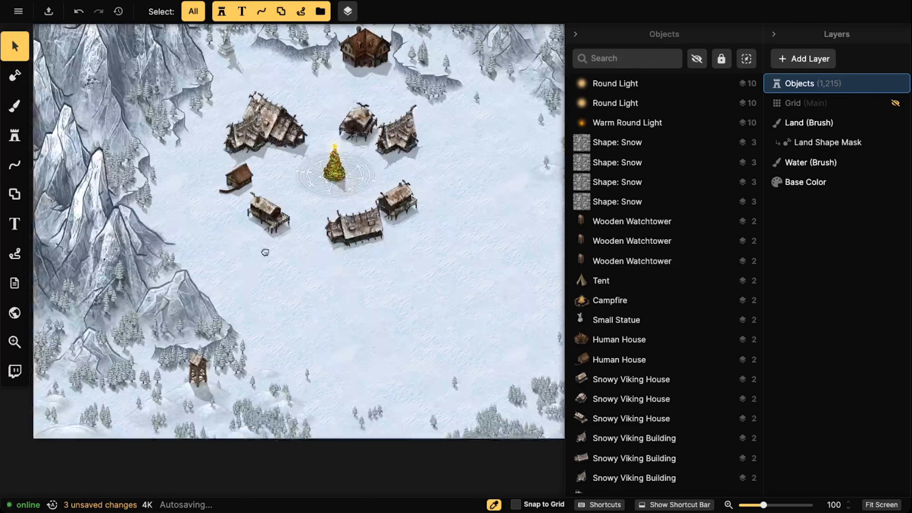
pyautogui.hscroll(2, 240, 236)
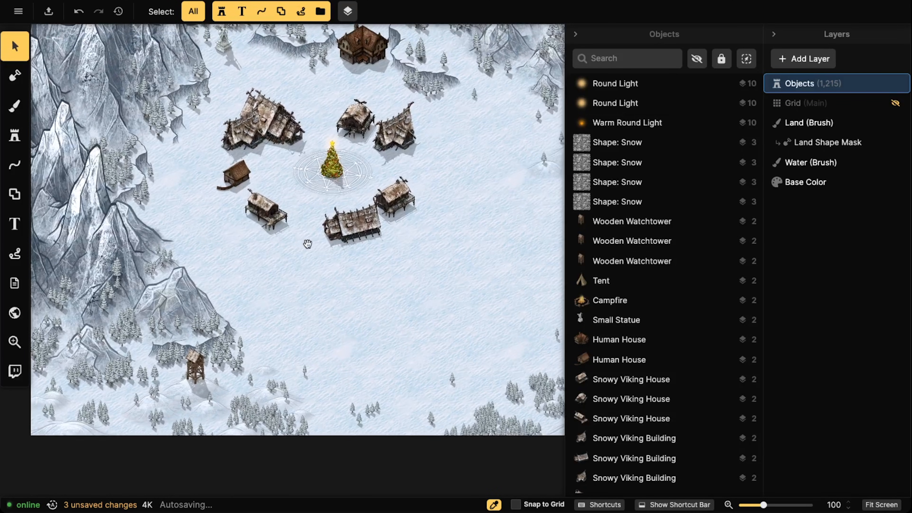
pyautogui.click(270, 219)
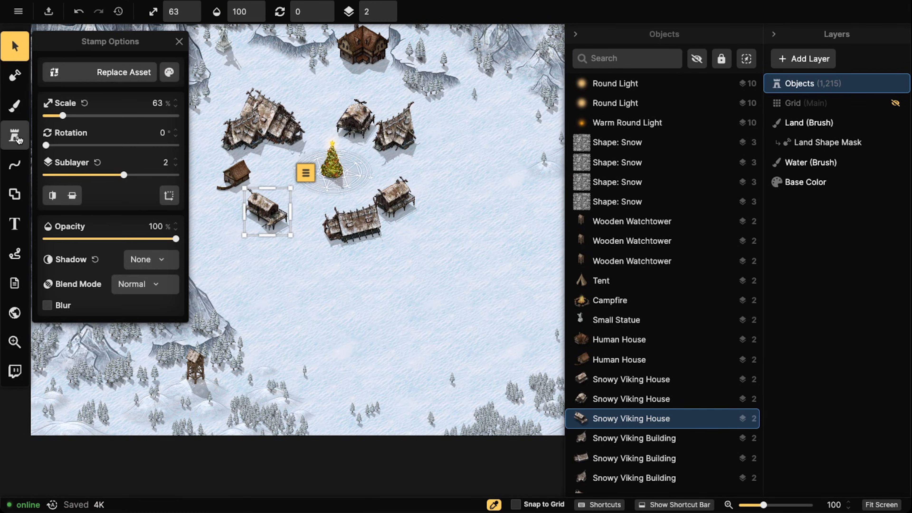
pyautogui.click(15, 136)
pyautogui.hscroll(-10, 312, 219)
pyautogui.click(315, 220)
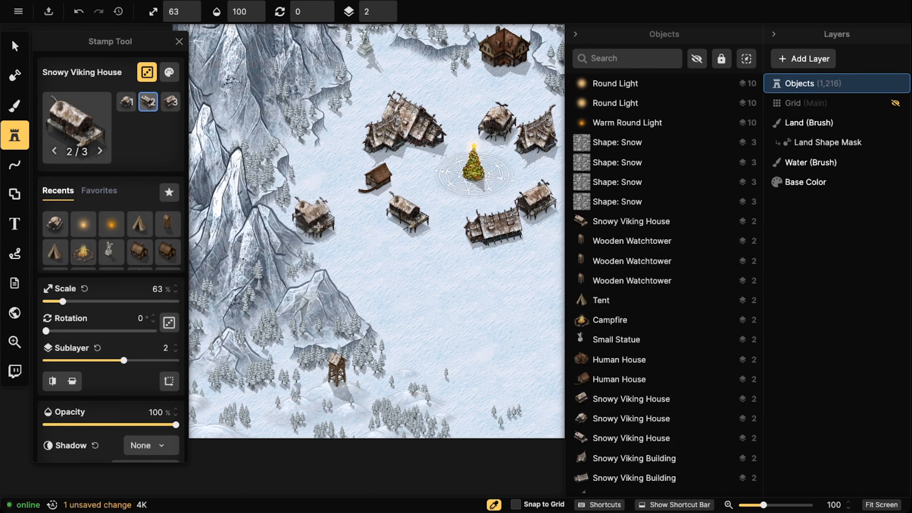
pyautogui.click(335, 254)
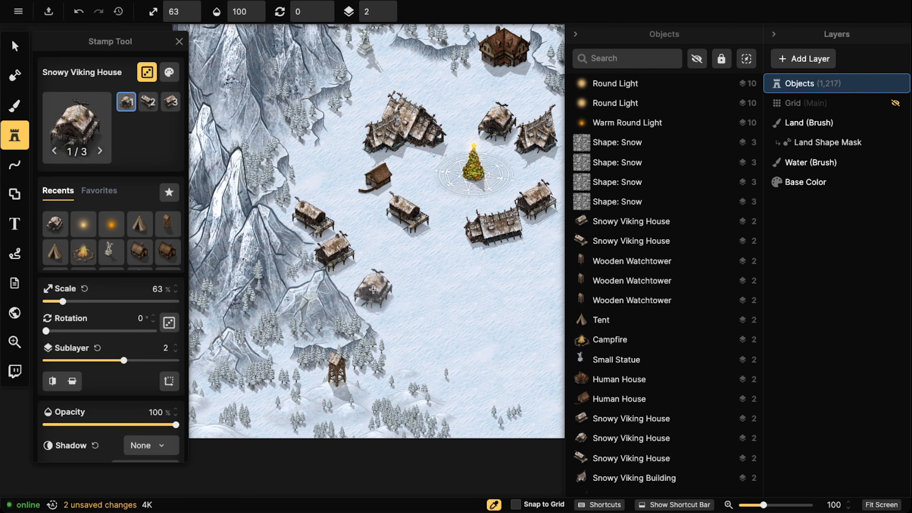
pyautogui.click(361, 278)
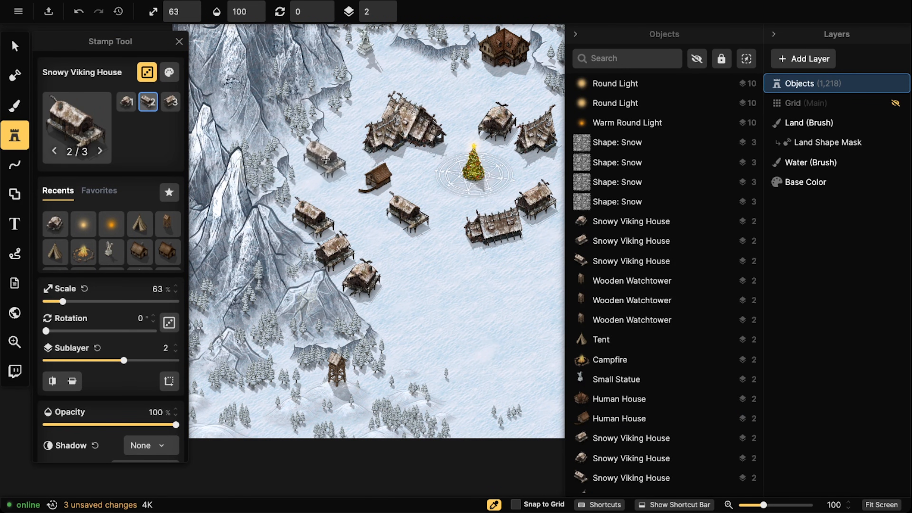
pyautogui.click(315, 157)
# Stamp two Snowy Viking Houses at 63% scale, one below the other, in the open snow northeast of the village.
pyautogui.scroll(3, 381, 97)
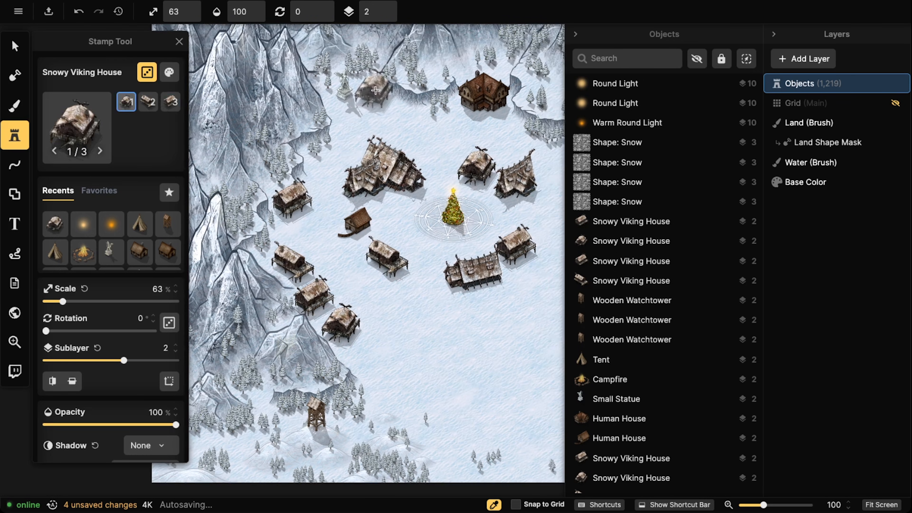
pyautogui.hscroll(5, 413, 115)
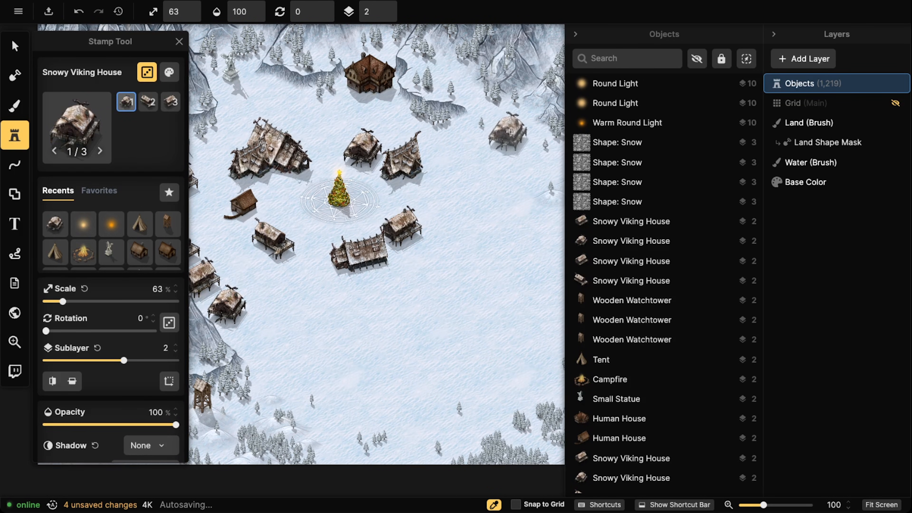
pyautogui.click(512, 128)
pyautogui.click(524, 161)
pyautogui.scroll(-2, 473, 180)
pyautogui.moveTo(473, 179); pyautogui.dragTo(456, 112)
pyautogui.scroll(-2, 431, 119)
pyautogui.moveTo(353, 148); pyautogui.dragTo(390, 117)
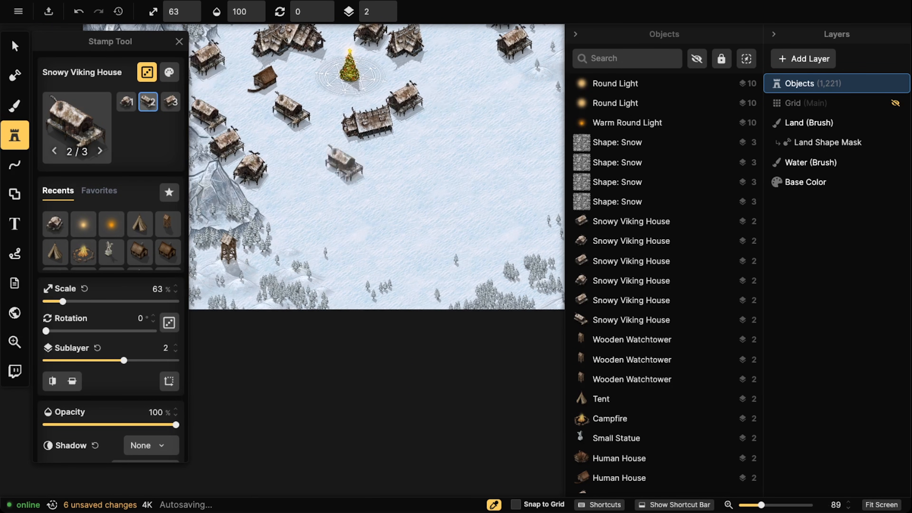
pyautogui.moveTo(314, 150); pyautogui.dragTo(336, 255)
# Spread out the three stacked western houses, nudging one towards the mountains and moving two southwest near the watchtower, and deselect.
pyautogui.click(15, 46)
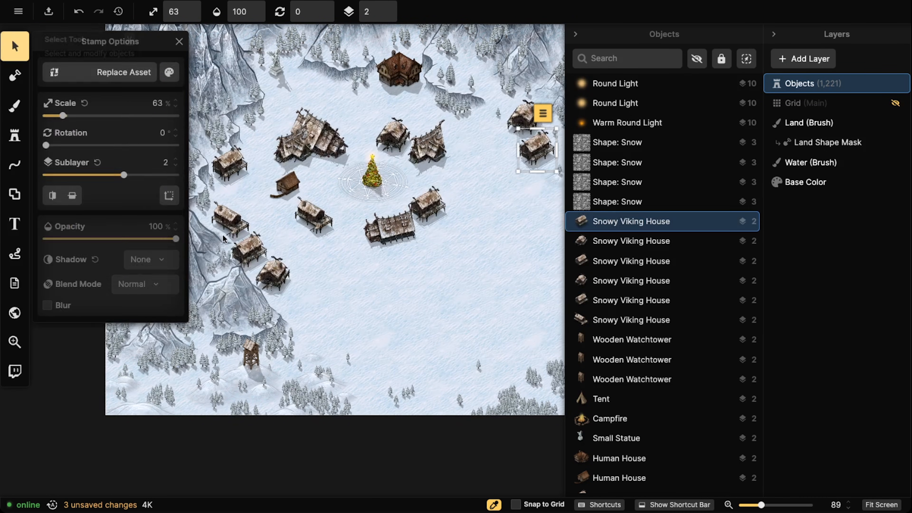
pyautogui.moveTo(272, 272); pyautogui.dragTo(433, 282)
pyautogui.click(271, 249)
pyautogui.click(235, 223)
pyautogui.moveTo(236, 224); pyautogui.dragTo(232, 224)
pyautogui.click(254, 257)
pyautogui.moveTo(264, 277); pyautogui.dragTo(270, 282)
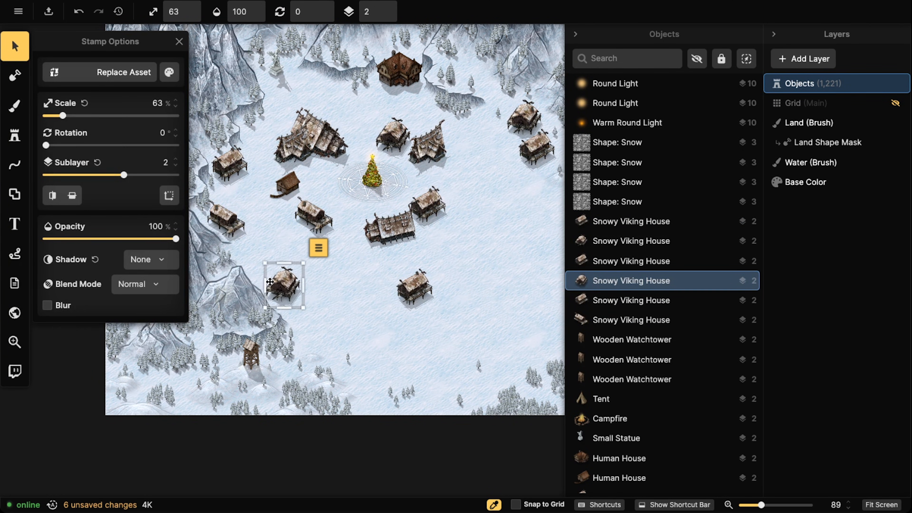
pyautogui.click(413, 294)
pyautogui.moveTo(413, 294); pyautogui.dragTo(307, 318)
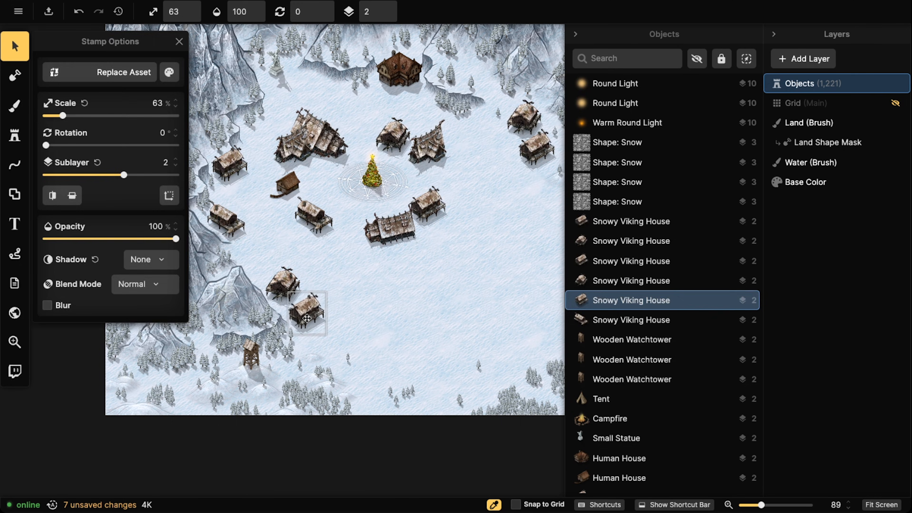
pyautogui.press('Escape')
# Sample a Snow Pine Tree at 33% scale, try stamping it beside the northwestern Viking house, and undo the placement.
pyautogui.scroll(-2, 230, 245)
pyautogui.click(281, 331)
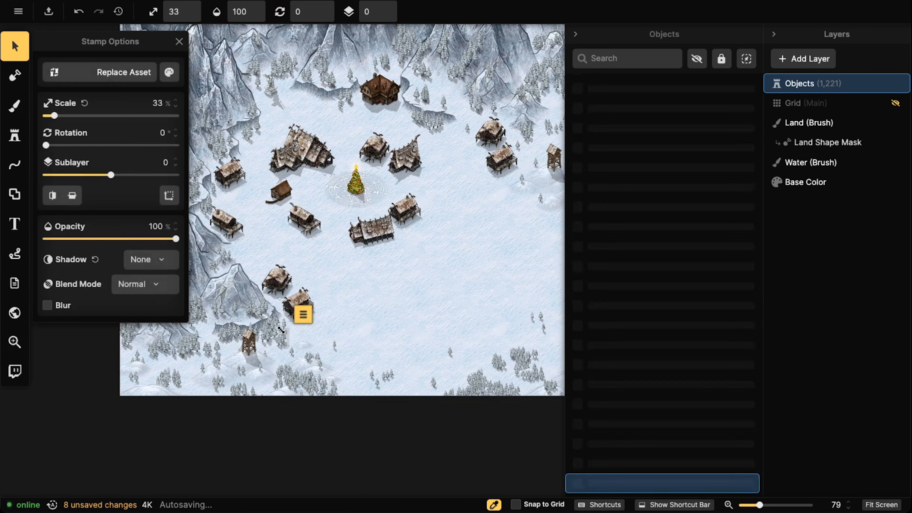
pyautogui.click(14, 136)
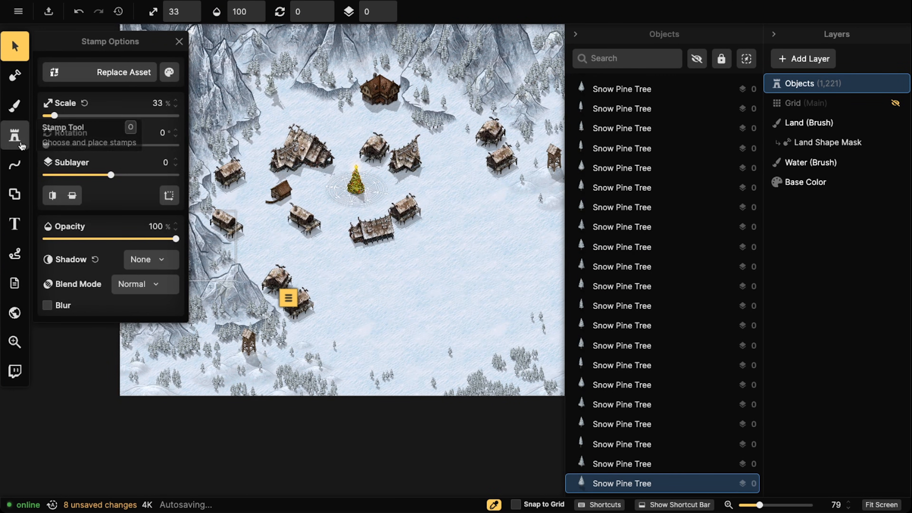
pyautogui.scroll(7, 247, 182)
pyautogui.scroll(6, 246, 178)
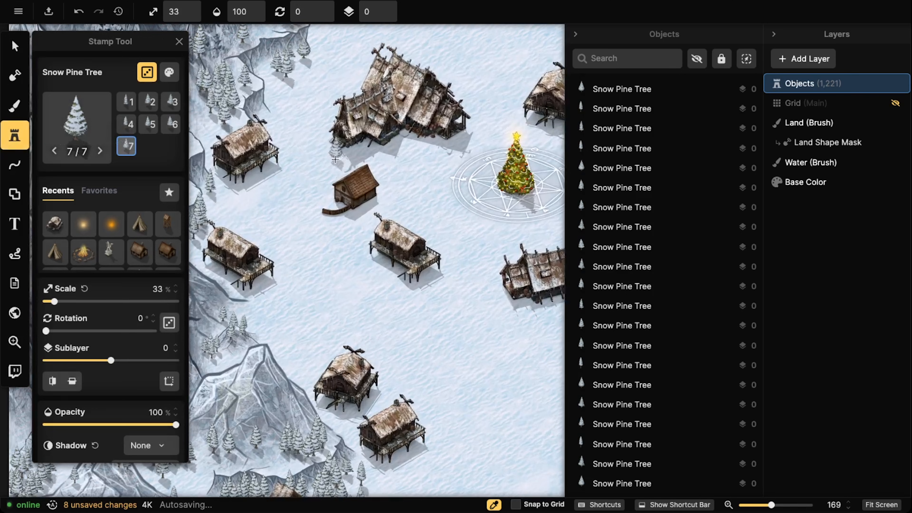
pyautogui.moveTo(306, 148); pyautogui.dragTo(339, 132)
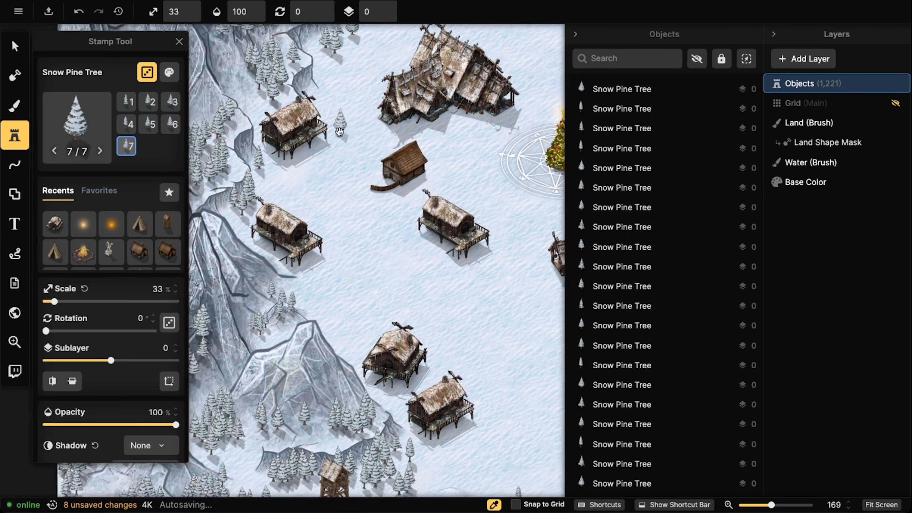
pyautogui.click(325, 148)
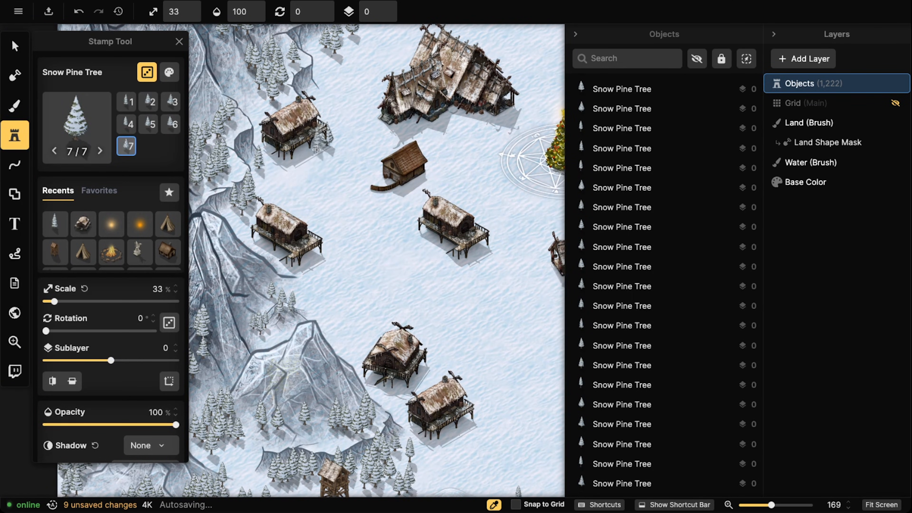
pyautogui.hotkey('ctrl', 'z')
# Raise the stamp's sublayer to 2, undoing the trial placement on sublayer 1, and stamp Snow Pine Trees beside the northwestern house.
pyautogui.click(383, 5)
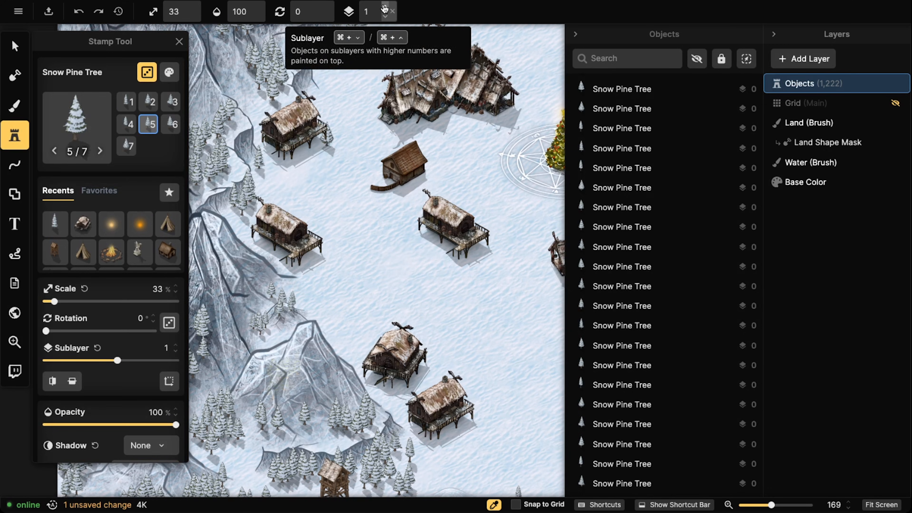
pyautogui.hotkey('ctrl', 'z')
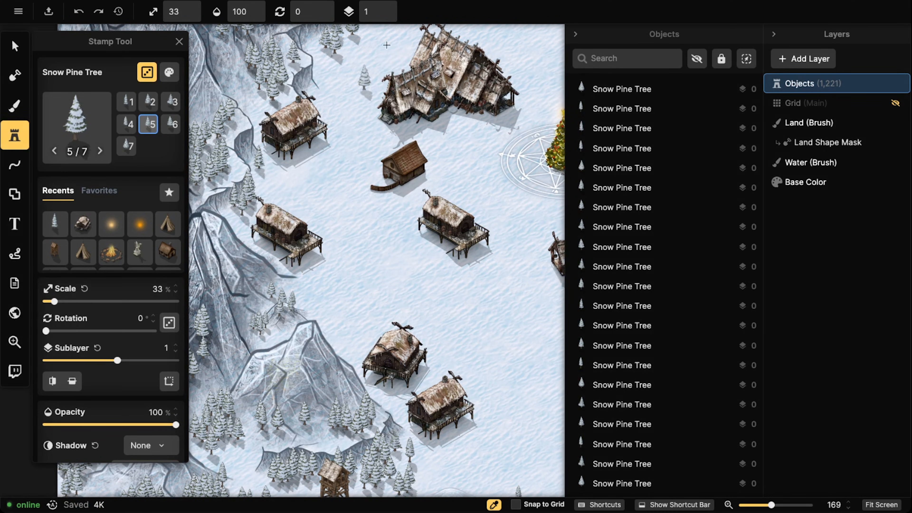
pyautogui.click(328, 143)
pyautogui.hotkey('ctrl', 'z')
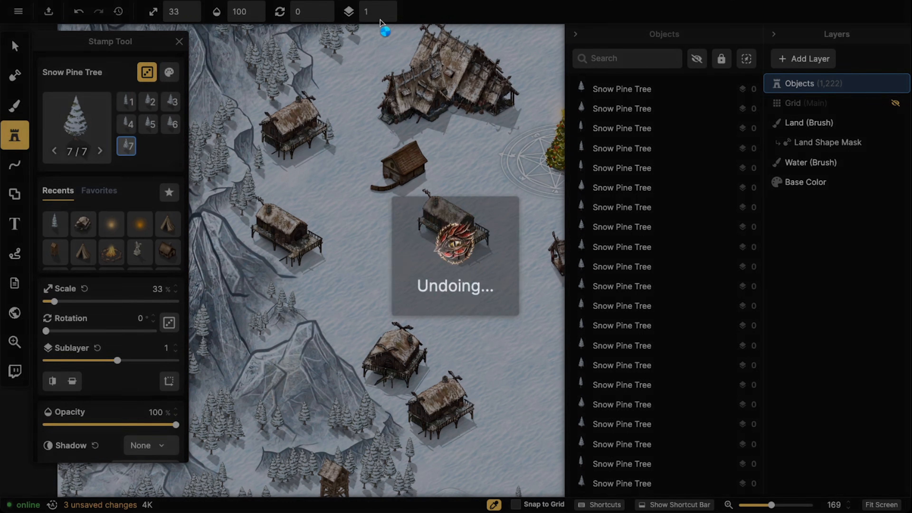
pyautogui.click(388, 7)
pyautogui.click(320, 146)
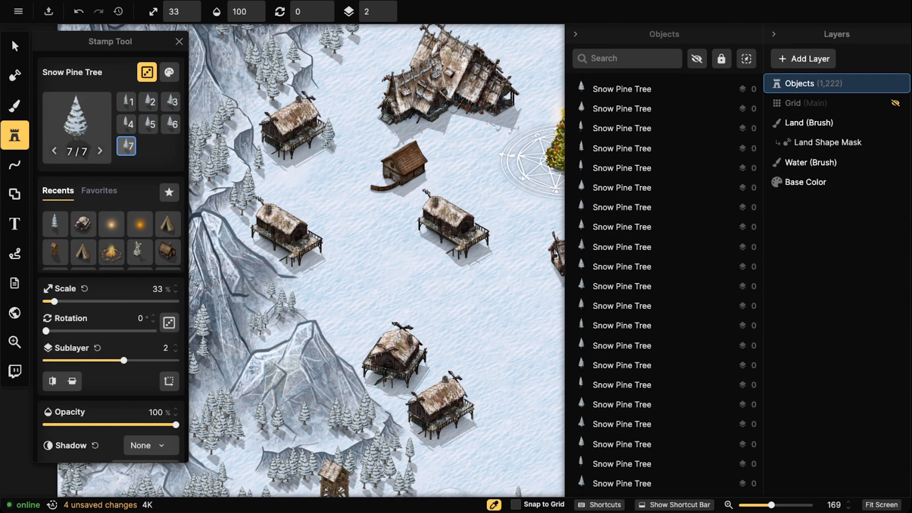
pyautogui.click(311, 148)
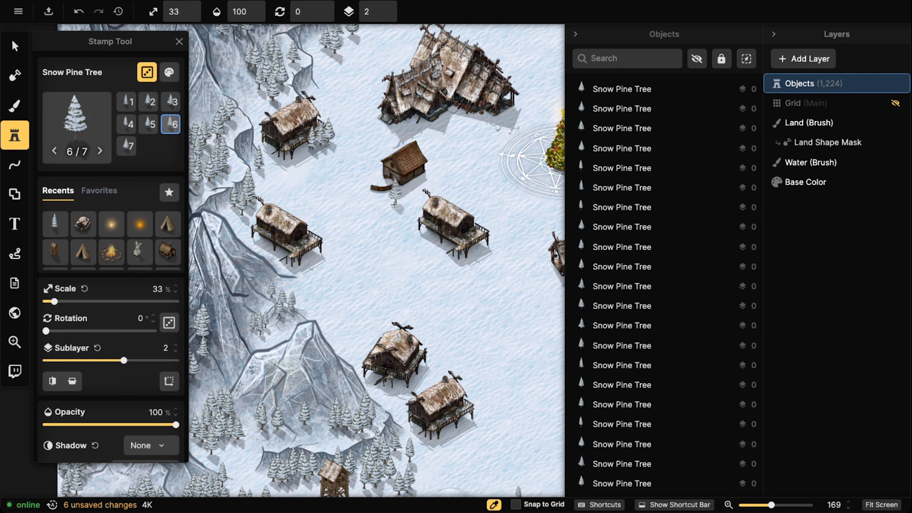
# Stamp 33% Snow Pine Trees beside the small brown house, the village's southwestern house, and along the front of the longhouse.
pyautogui.click(416, 185)
pyautogui.scroll(-3, 330, 216)
pyautogui.click(302, 193)
pyautogui.click(301, 192)
pyautogui.hscroll(3, 345, 180)
pyautogui.click(376, 161)
pyautogui.click(384, 178)
pyautogui.click(426, 225)
pyautogui.hscroll(5, 395, 216)
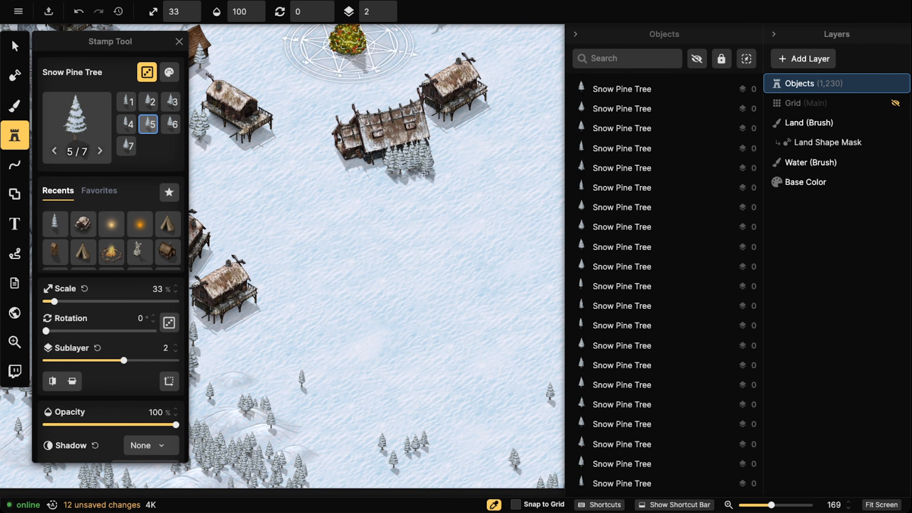
# Stamp more Snow Pine Trees south of the longhouse, beside the village's southeastern house, and as a cluster in the open snow.
pyautogui.click(359, 192)
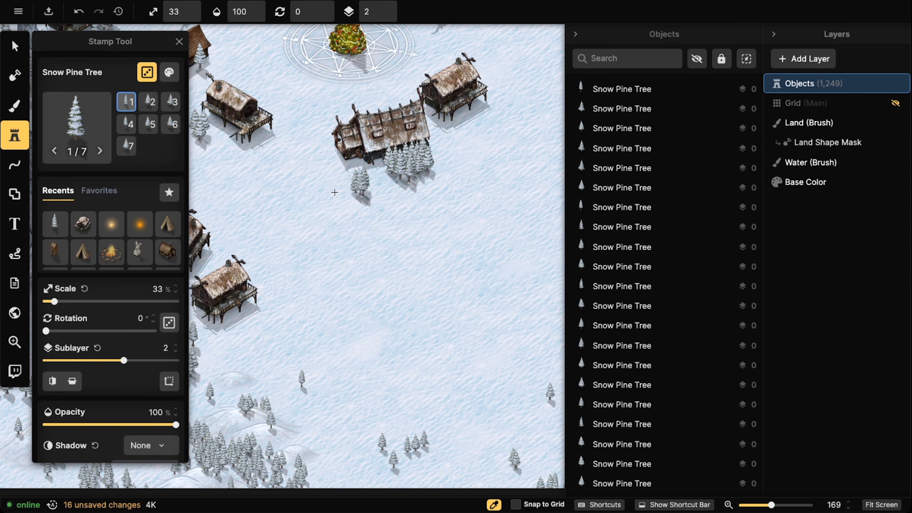
pyautogui.click(365, 188)
pyautogui.click(487, 126)
pyautogui.scroll(-3, 404, 173)
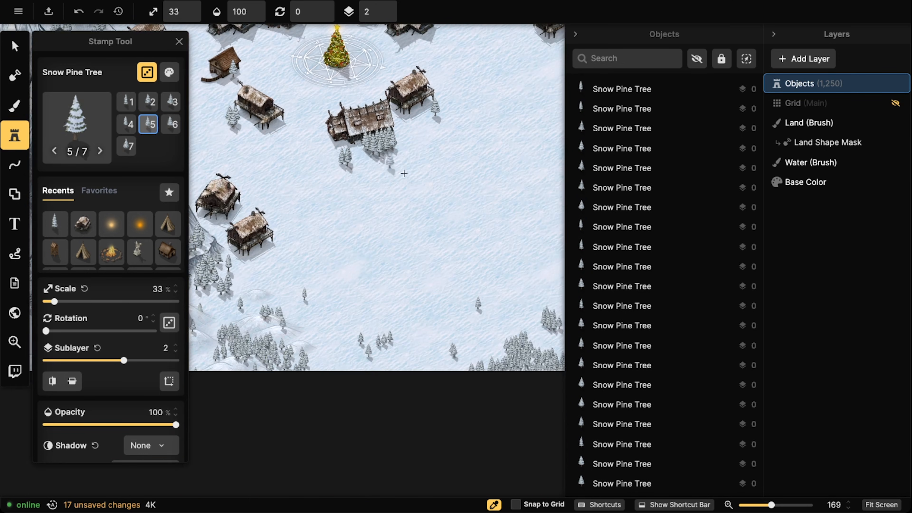
pyautogui.click(432, 187)
pyautogui.scroll(5, 424, 201)
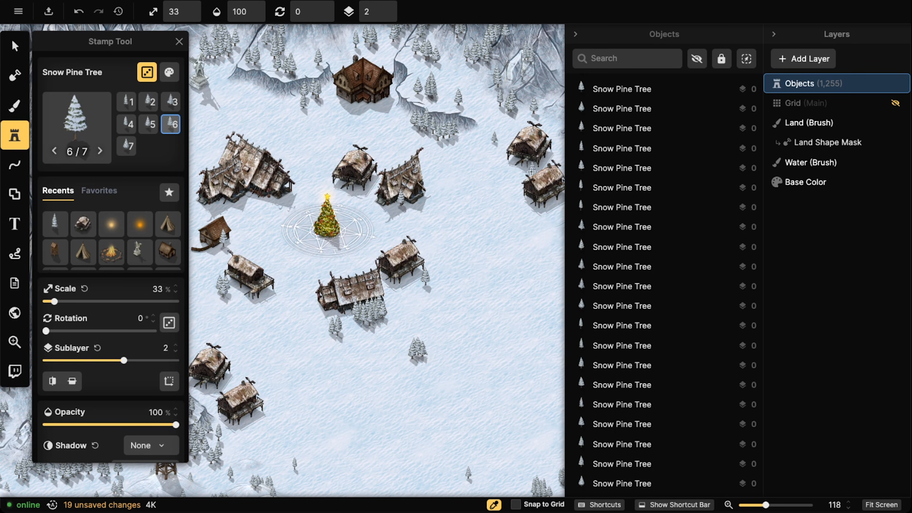
# Restore the map from the changes history to the last Snowy Viking House move, before the 33% Snow Pine Trees were added.
pyautogui.click(15, 46)
pyautogui.scroll(2, 391, 335)
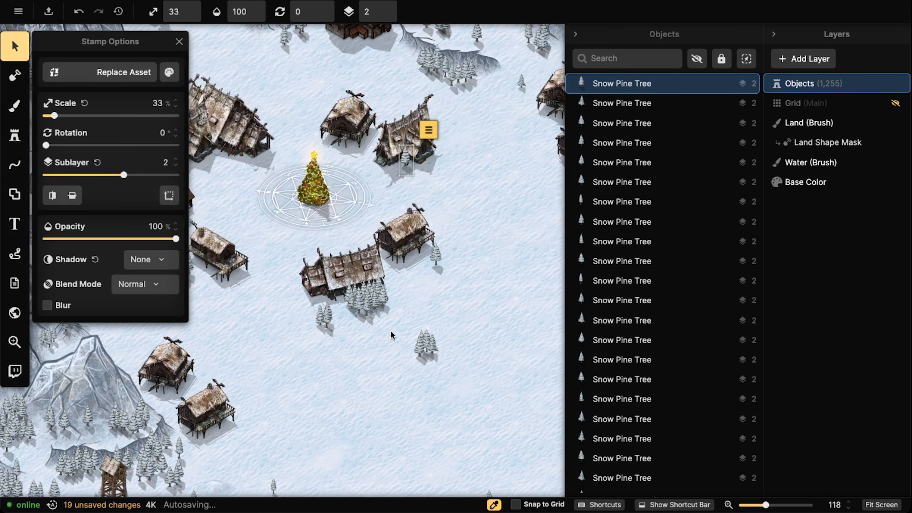
pyautogui.click(348, 288)
pyautogui.scroll(-5, 348, 288)
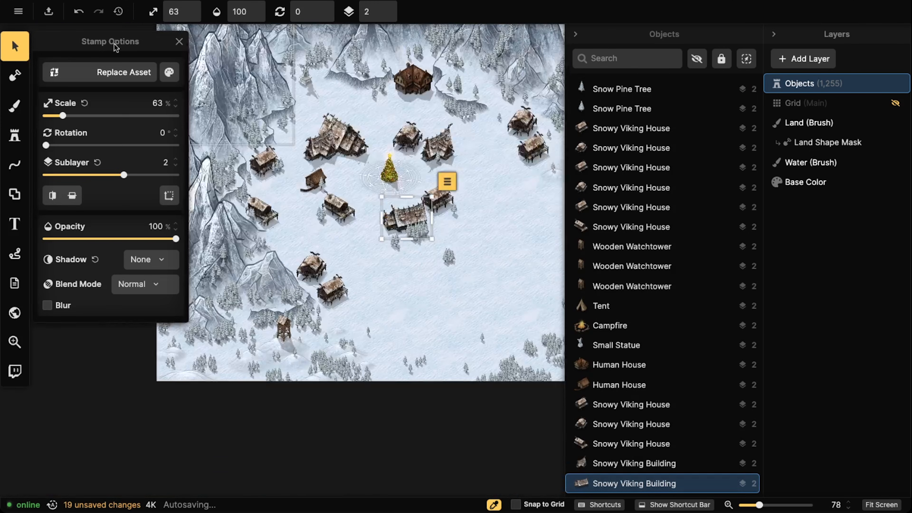
pyautogui.click(119, 11)
pyautogui.scroll(-8, 134, 194)
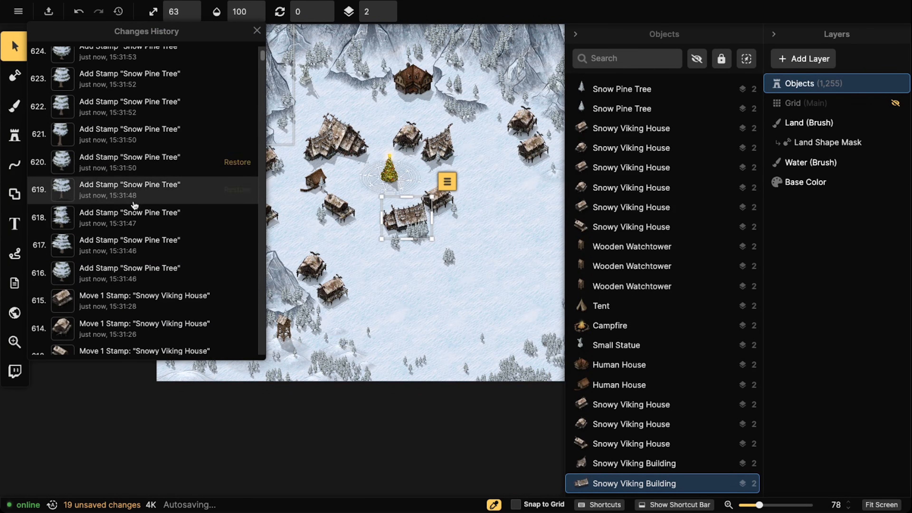
pyautogui.scroll(1, 230, 108)
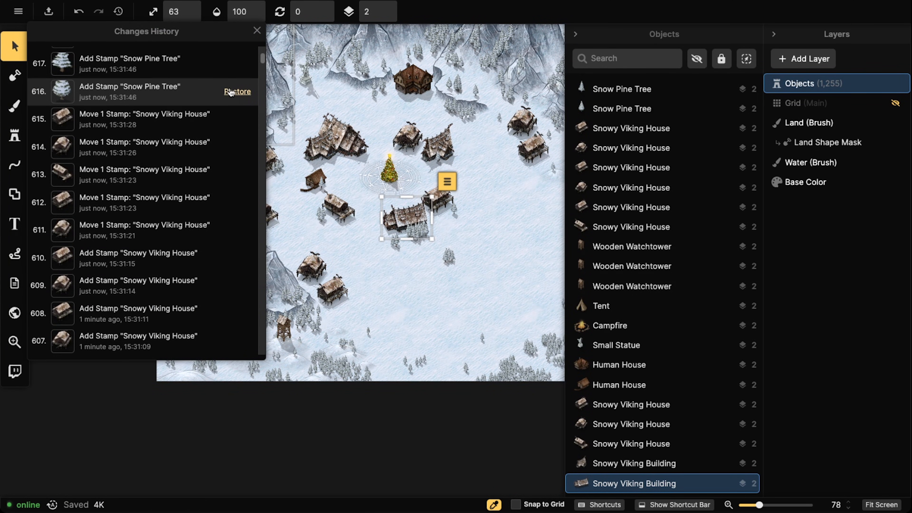
pyautogui.click(238, 119)
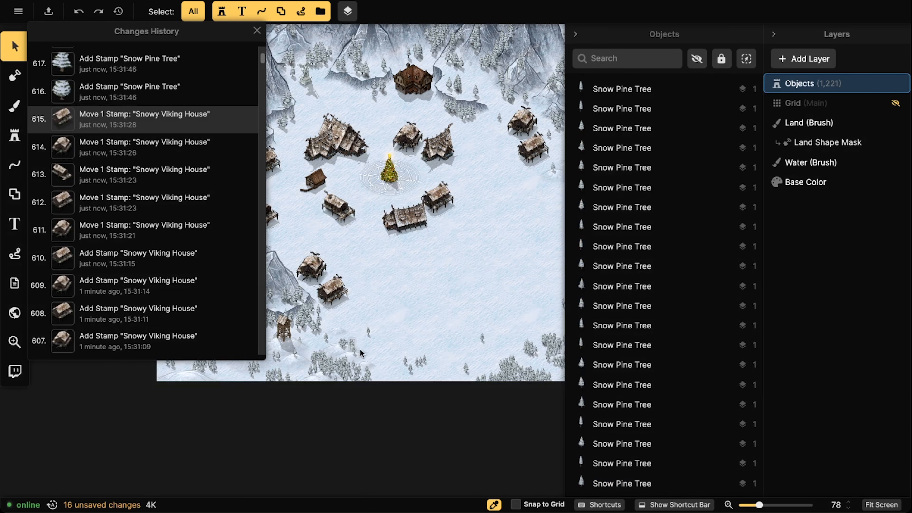
# Sample a smaller Snow Pine Tree at 23% scale, set its sublayer to 2, and stamp three beside the northwestern Viking house.
pyautogui.click(368, 333)
pyautogui.click(14, 135)
pyautogui.scroll(3, 237, 161)
pyautogui.scroll(2, 248, 124)
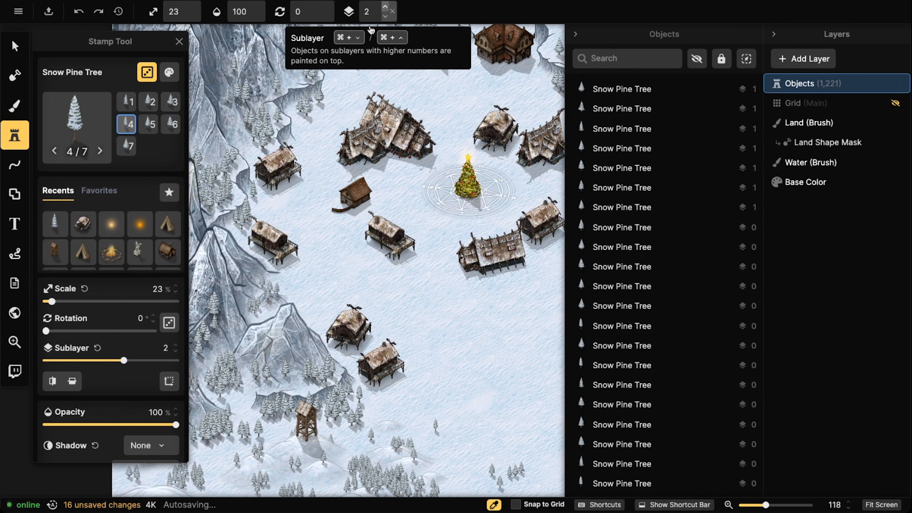
pyautogui.scroll(2, 276, 163)
pyautogui.click(298, 180)
pyautogui.click(292, 186)
pyautogui.click(298, 189)
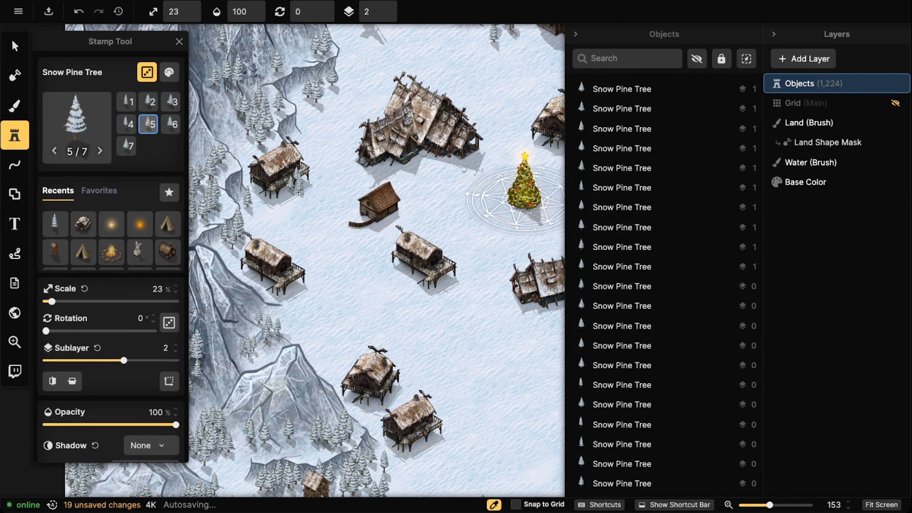
# Undo the three 23% Snow Pine Trees beside the northwestern Viking house and set the stamp scale to 33%.
pyautogui.hotkey('ctrl', 'z')
pyautogui.hotkey('ctrl', 'z')
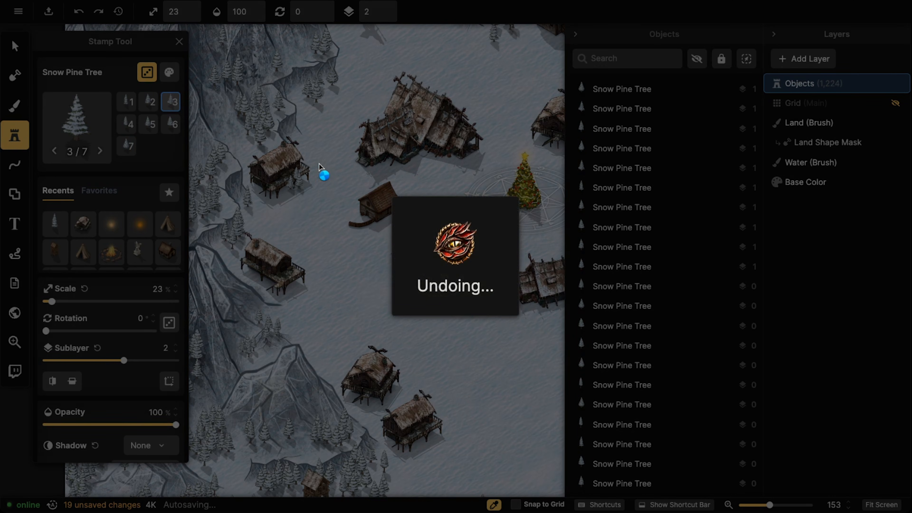
pyautogui.hotkey('ctrl', 'z')
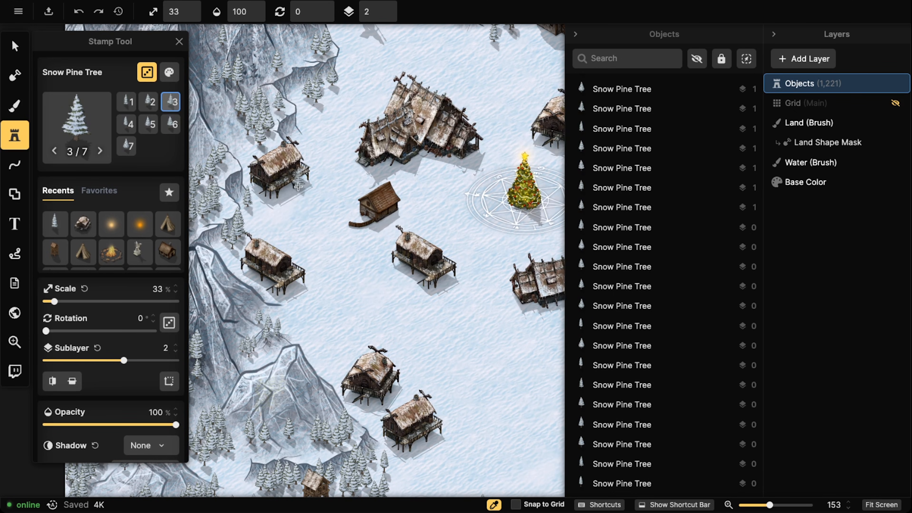
# Stamp 33% Snow Pine Trees beside the northwestern Viking house, the small brown house, and the western house below them.
pyautogui.hotkey('ctrl', 'shift', 'z')
pyautogui.hotkey('ctrl', 'shift', 'z')
pyautogui.hotkey('ctrl', 'shift', 'z')
pyautogui.click(387, 228)
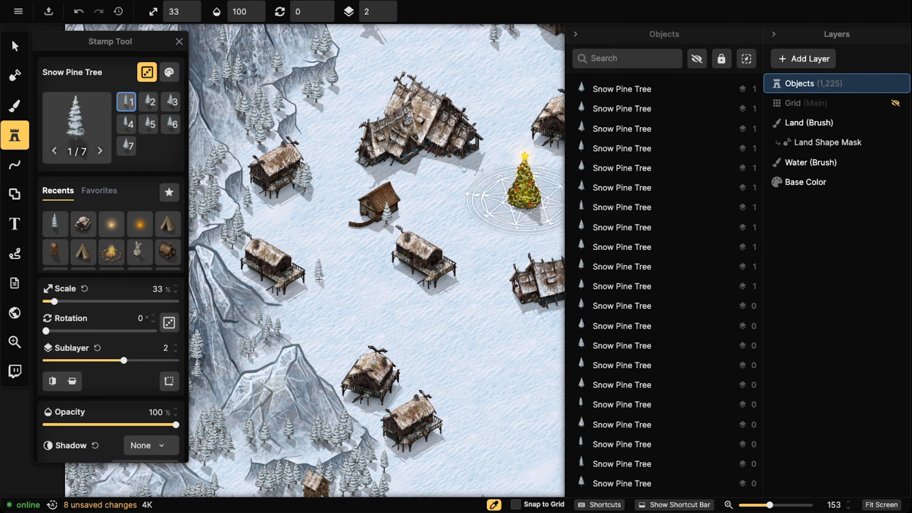
pyautogui.scroll(-1, 333, 259)
pyautogui.click(258, 286)
pyautogui.click(302, 302)
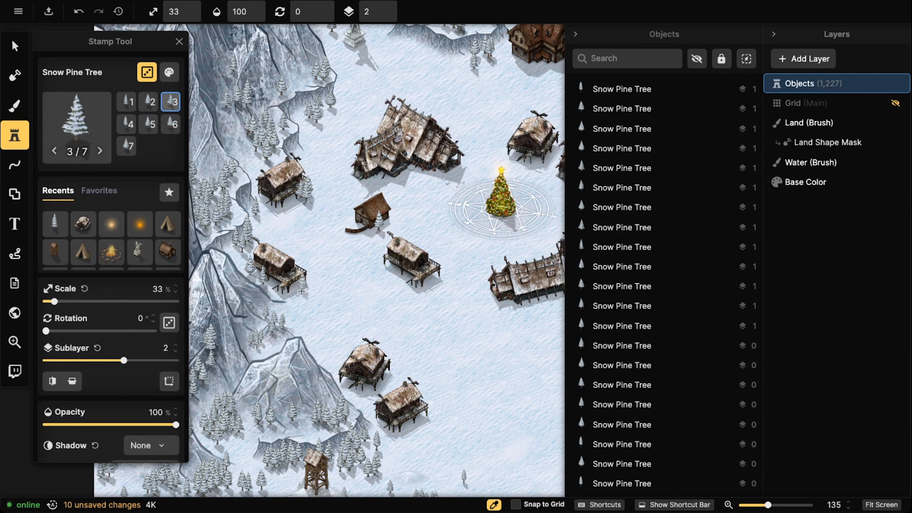
# Stamp Snow Pine Trees around the pair of Viking houses at the village's southwestern edge.
pyautogui.click(369, 348)
pyautogui.scroll(-5, 327, 234)
pyautogui.hscroll(2, 327, 234)
pyautogui.click(320, 221)
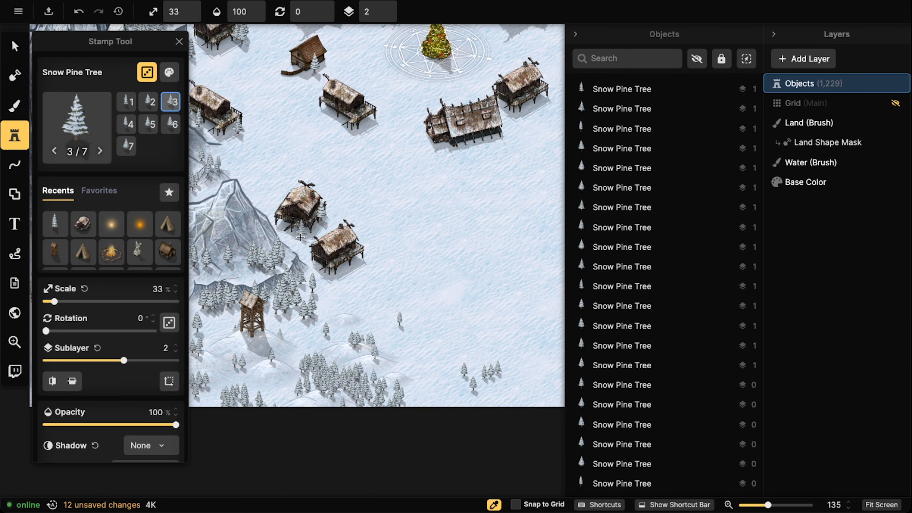
pyautogui.click(300, 236)
pyautogui.click(361, 277)
# Stamp a row of Snow Pine Trees along the southern longhouse's front and single trees in the open snow around it.
pyautogui.click(469, 148)
pyautogui.click(481, 147)
pyautogui.click(477, 147)
pyautogui.click(478, 145)
pyautogui.click(495, 147)
pyautogui.click(484, 155)
pyautogui.click(426, 184)
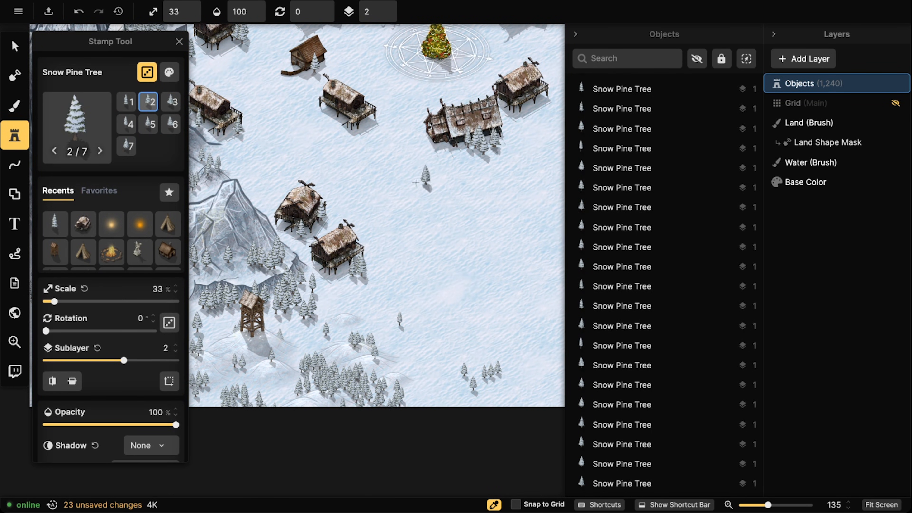
pyautogui.click(296, 154)
# Stamp Snow Pine Trees beside the gabled house east of the Christmas tree, plus a single tree and a cluster farther east.
pyautogui.moveTo(475, 136); pyautogui.dragTo(396, 204)
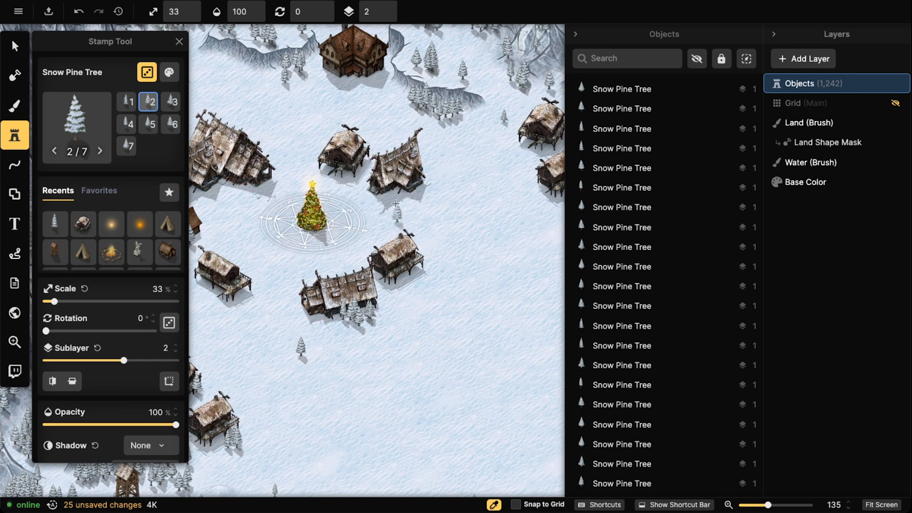
pyautogui.click(394, 196)
pyautogui.click(392, 198)
pyautogui.click(391, 203)
pyautogui.click(457, 202)
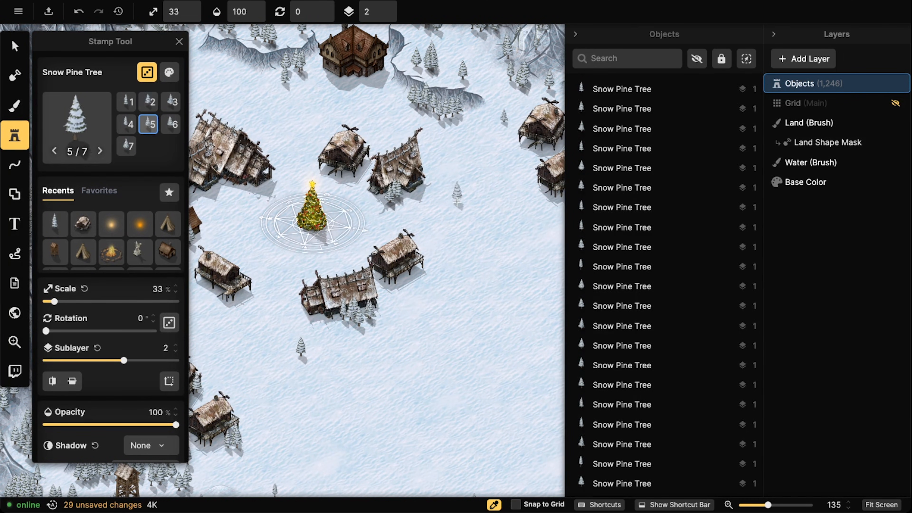
pyautogui.click(439, 242)
pyautogui.click(447, 240)
pyautogui.click(451, 245)
pyautogui.click(453, 247)
# Stamp a Snow Pine Tree cluster east of the small brown house and scattered trees around the Christmas tree circle.
pyautogui.click(219, 224)
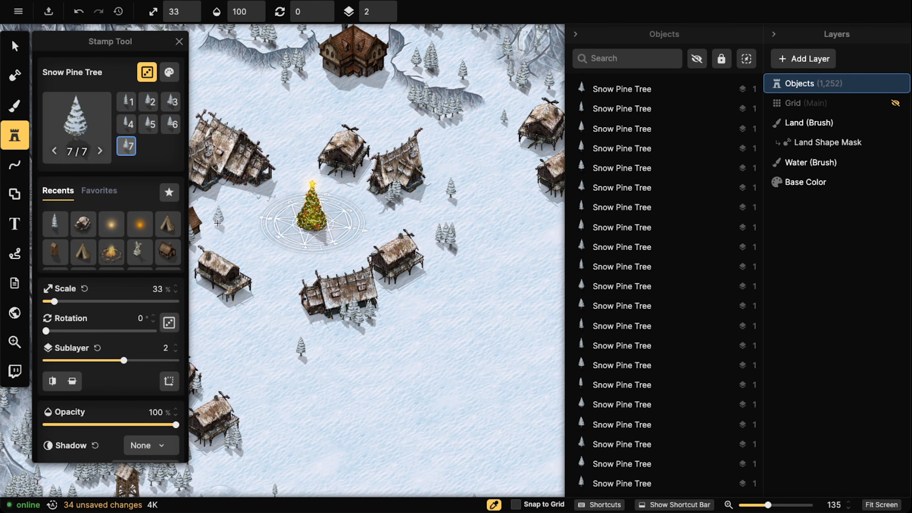
pyautogui.click(227, 222)
pyautogui.click(230, 224)
pyautogui.click(292, 167)
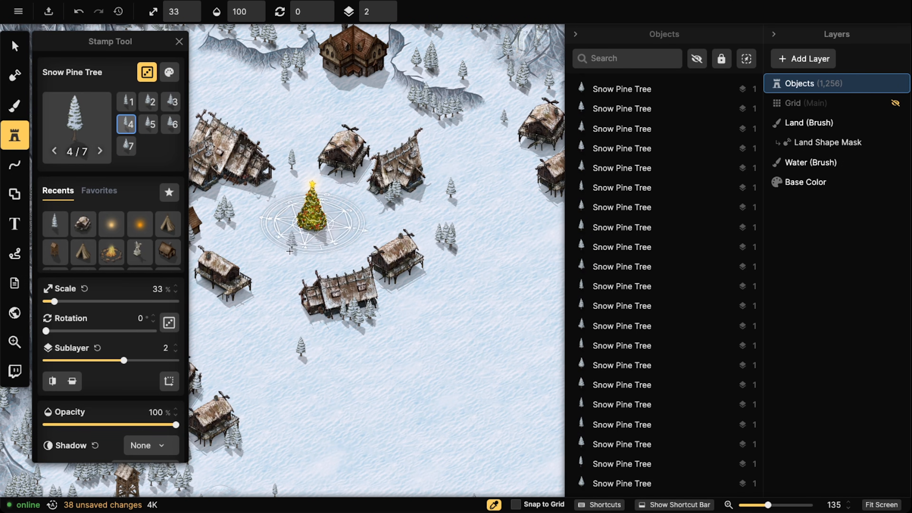
pyautogui.click(282, 270)
pyautogui.click(334, 263)
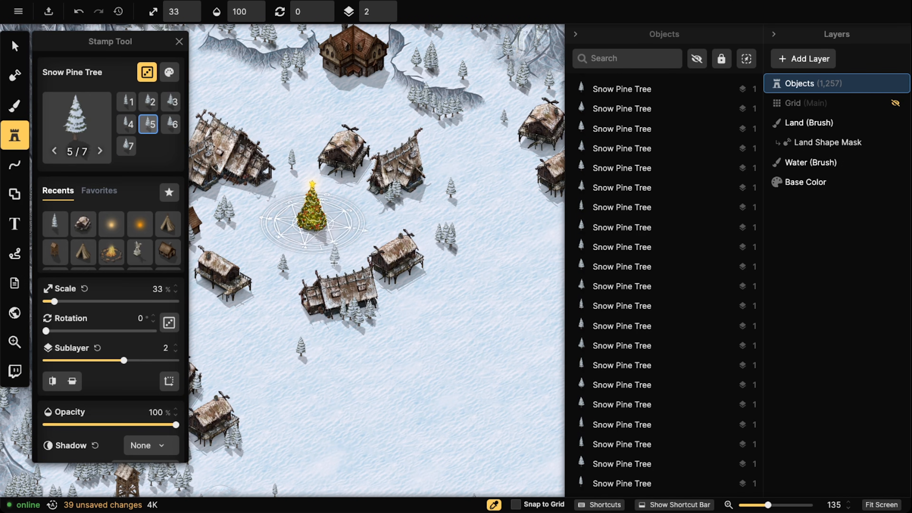
pyautogui.click(348, 262)
pyautogui.click(374, 211)
# Stamp Snow Pine Trees around the large brown-roofed house north of the village.
pyautogui.scroll(2, 328, 131)
pyautogui.hscroll(-2, 328, 131)
pyautogui.click(317, 134)
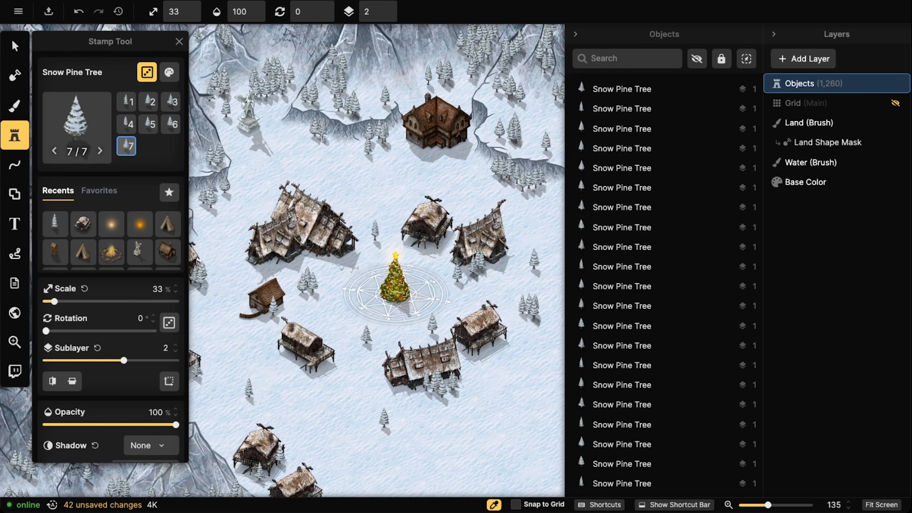
pyautogui.click(421, 154)
pyautogui.click(379, 134)
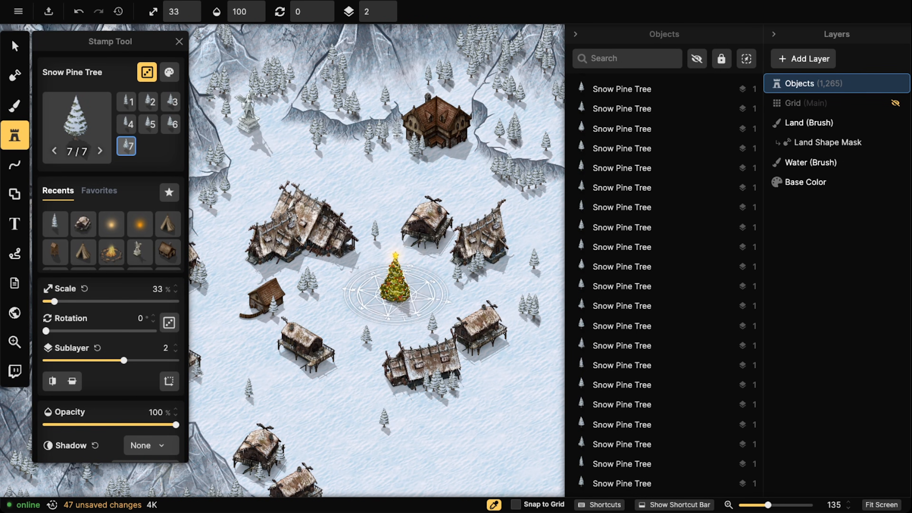
# Stamp Snow Pine Trees near the northeastern Viking houses and beside the house just south of the small brown one.
pyautogui.click(367, 216)
pyautogui.scroll(-3, 367, 217)
pyautogui.moveTo(426, 267); pyautogui.dragTo(331, 222)
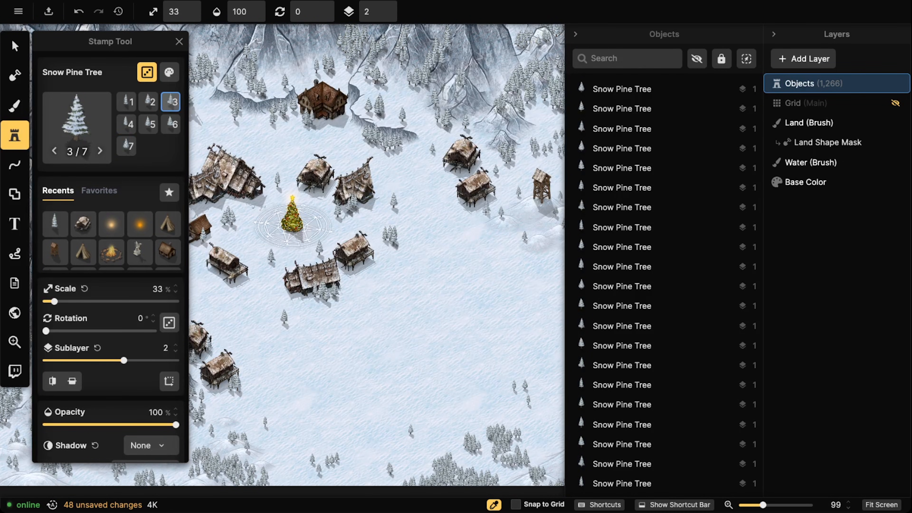
pyautogui.click(408, 182)
pyautogui.moveTo(291, 328); pyautogui.dragTo(396, 230)
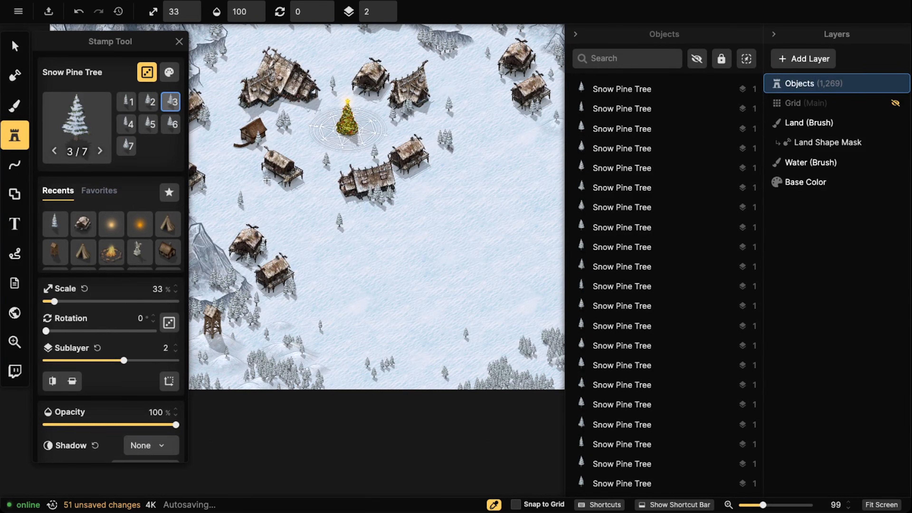
pyautogui.click(267, 180)
# Reduce the Snow Pine Tree scale to 23% and stamp scattered trees in the open snow southeast of the village.
pyautogui.scroll(-2, 390, 309)
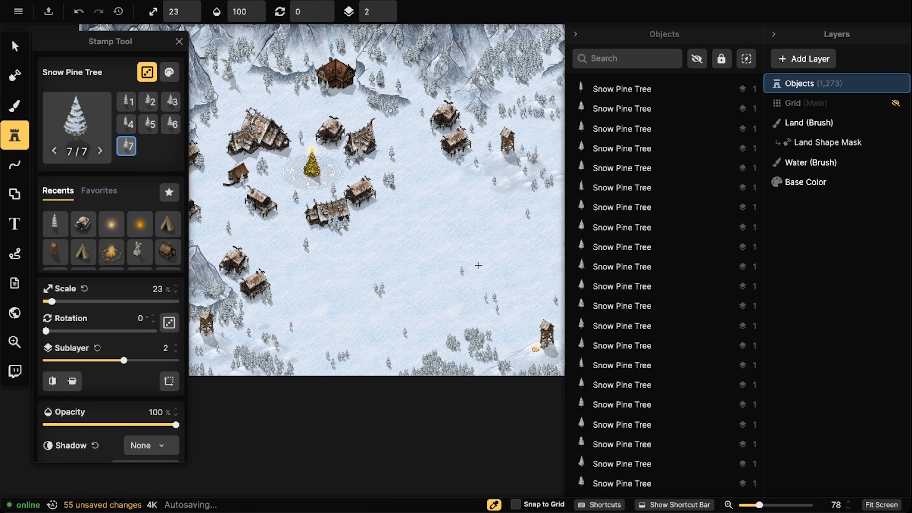
pyautogui.click(503, 252)
pyautogui.scroll(-1, 275, 186)
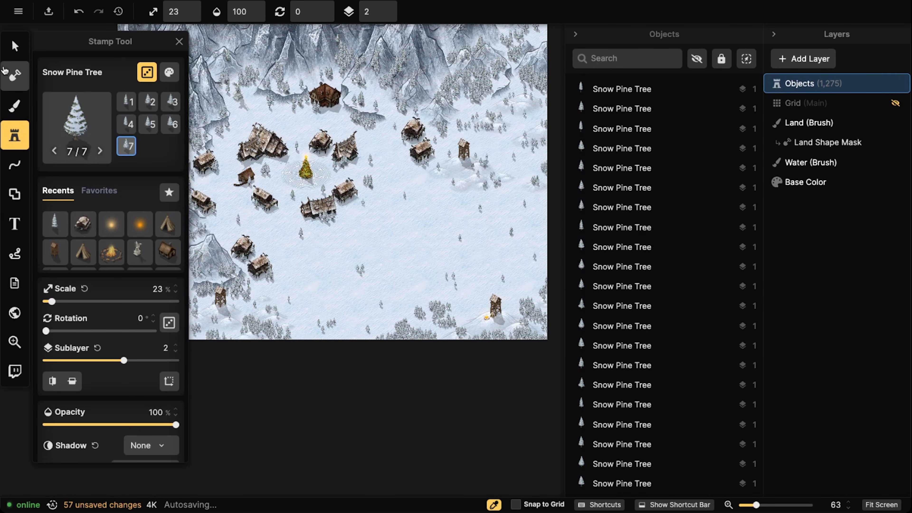
# Draw a Snow-textured pen shape over the roof of the small brown house.
pyautogui.click(15, 46)
pyautogui.scroll(-1, 322, 219)
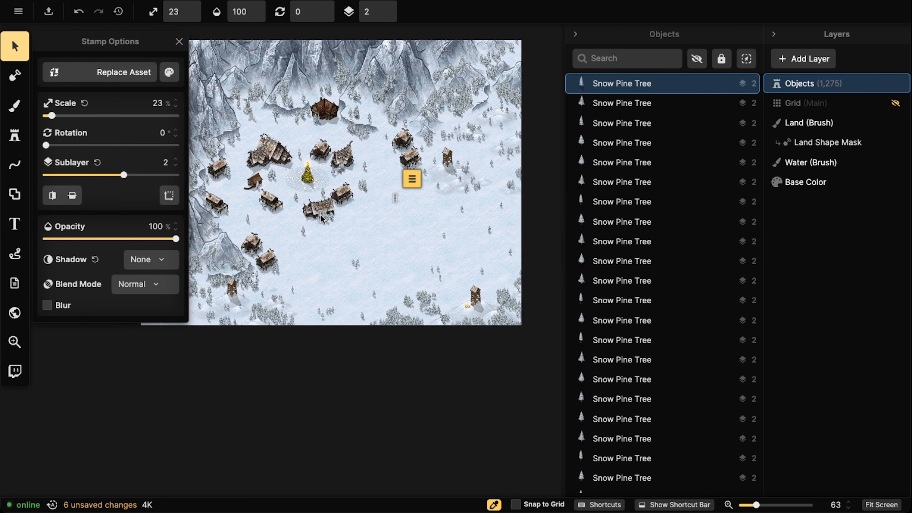
pyautogui.scroll(3, 289, 161)
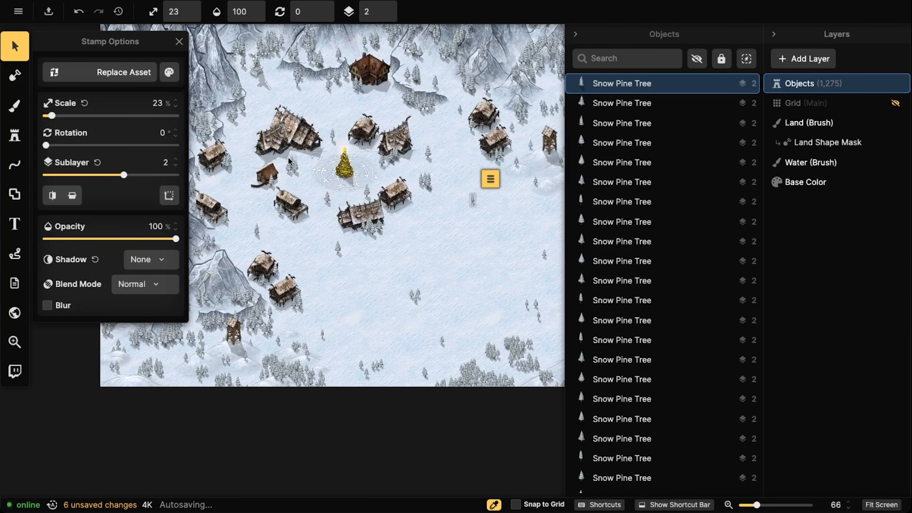
pyautogui.scroll(10, 290, 161)
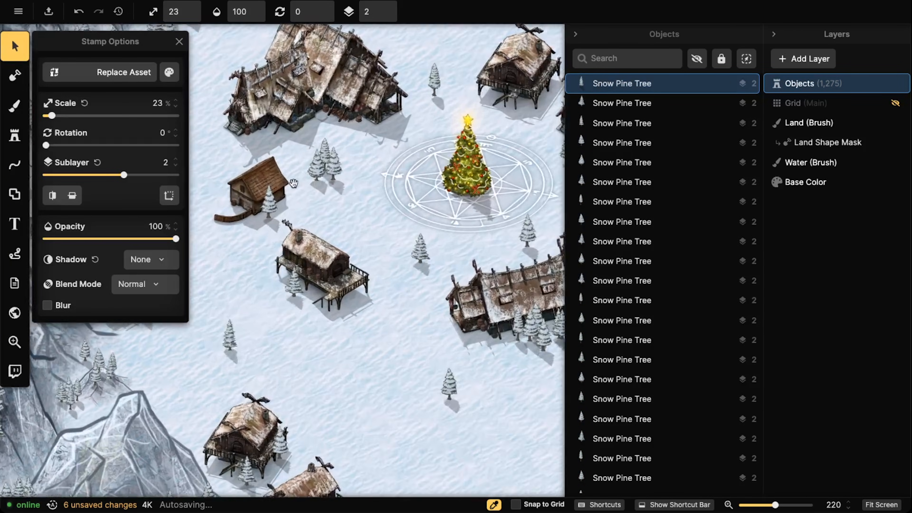
pyautogui.moveTo(294, 184); pyautogui.dragTo(382, 184)
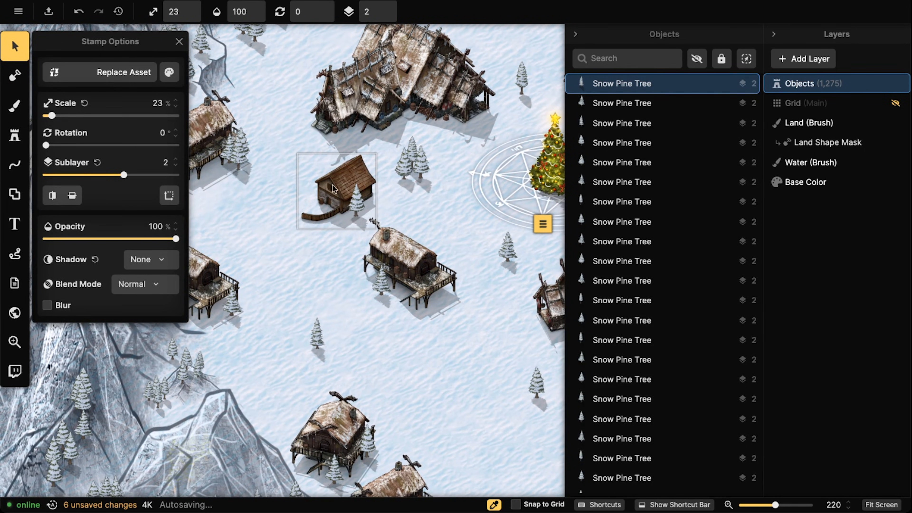
pyautogui.click(14, 194)
pyautogui.scroll(4, 355, 175)
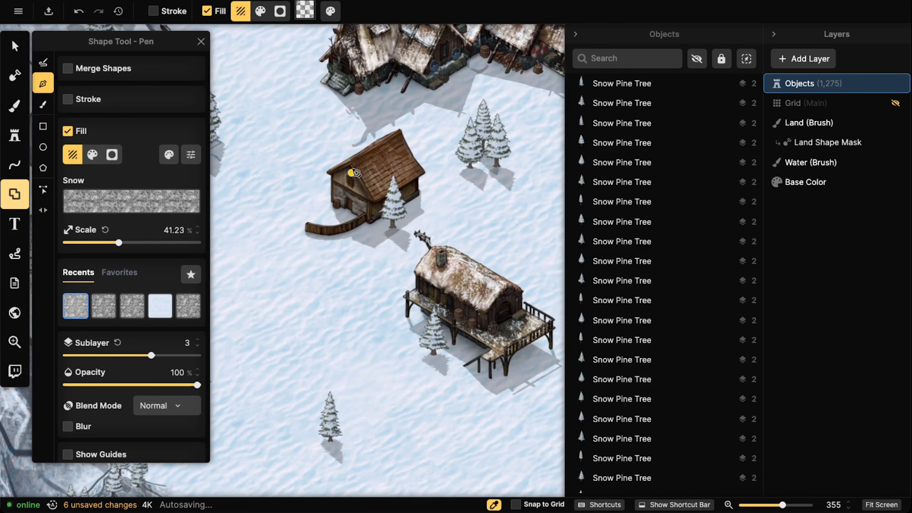
pyautogui.click(375, 202)
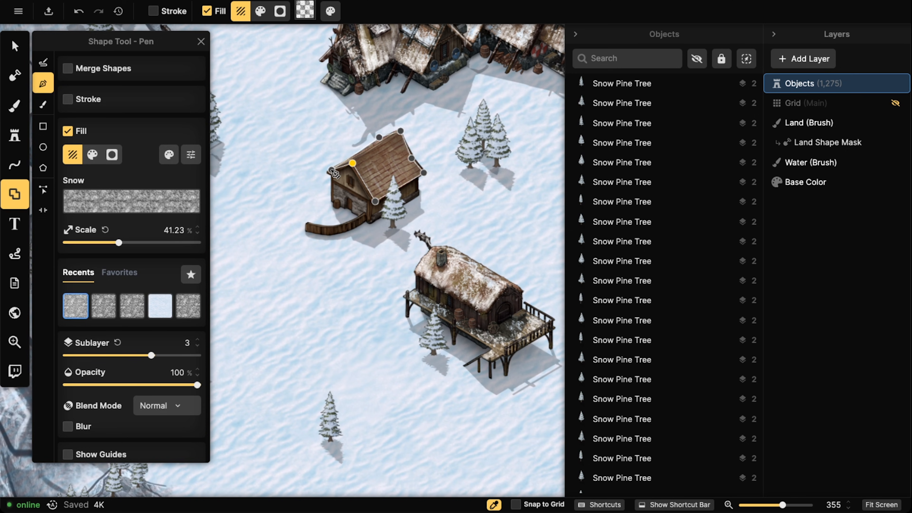
pyautogui.click(331, 170)
pyautogui.click(356, 224)
# Draw a Snow-textured pen shape over the western roof slope of the large northern house, tracing around its dormer window.
pyautogui.scroll(-3, 360, 128)
pyautogui.moveTo(466, 112); pyautogui.dragTo(336, 153)
pyautogui.moveTo(258, 41); pyautogui.dragTo(398, 318)
pyautogui.scroll(3, 325, 207)
pyautogui.scroll(4, 325, 208)
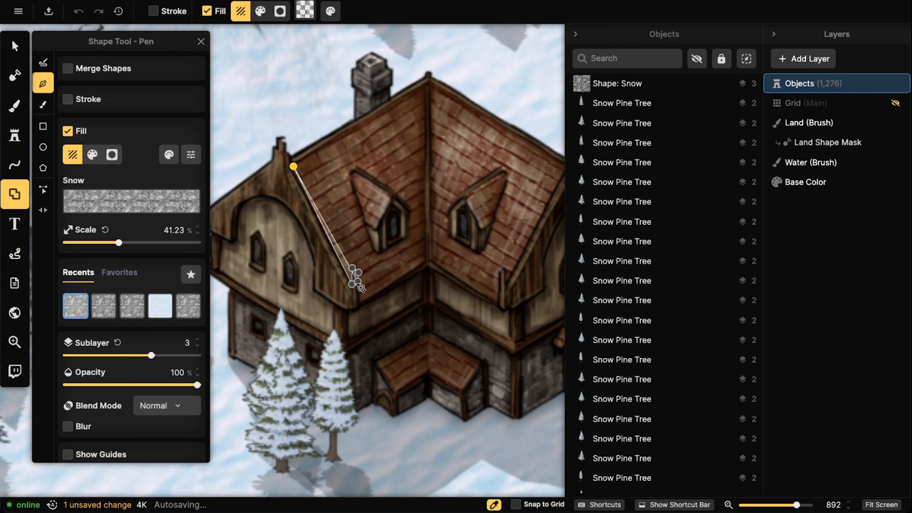
pyautogui.click(359, 302)
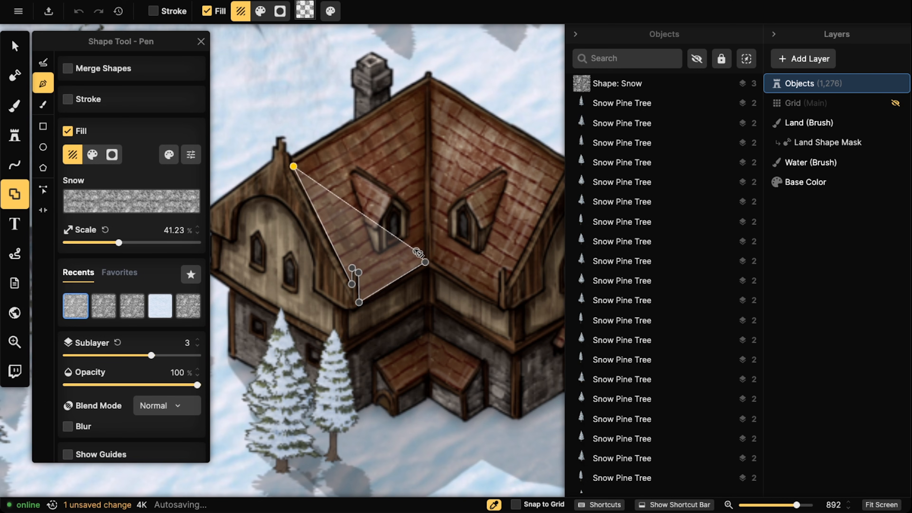
pyautogui.click(409, 239)
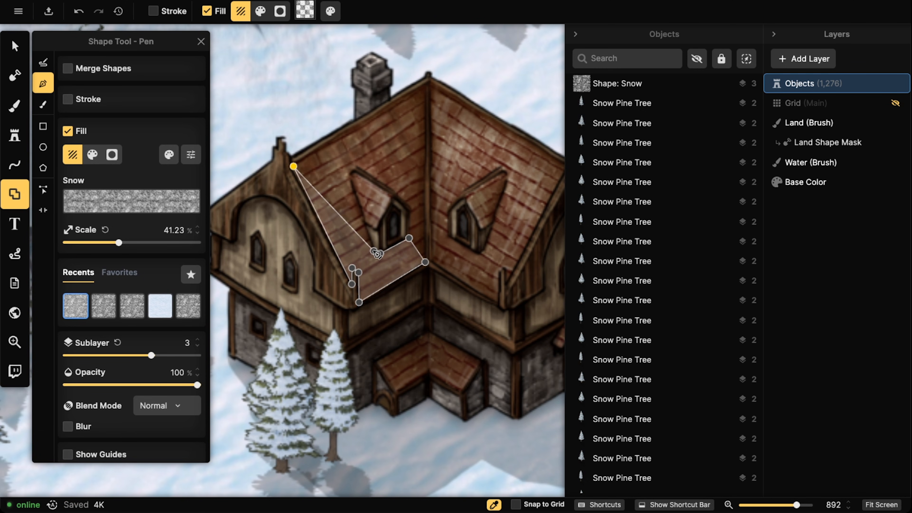
pyautogui.click(375, 251)
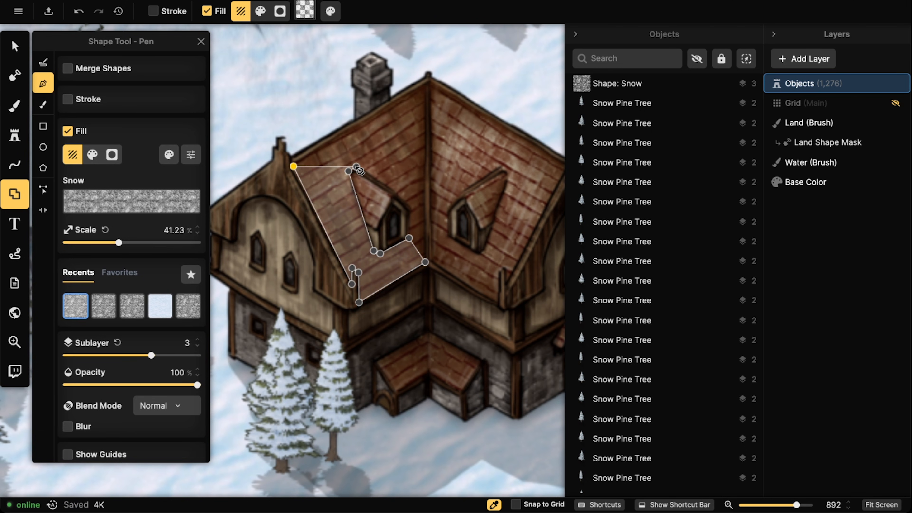
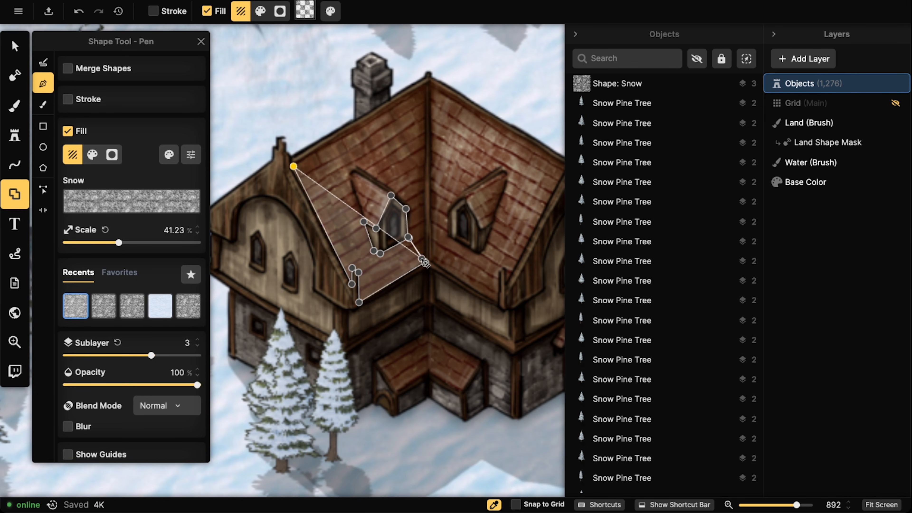
pyautogui.click(429, 77)
pyautogui.click(337, 326)
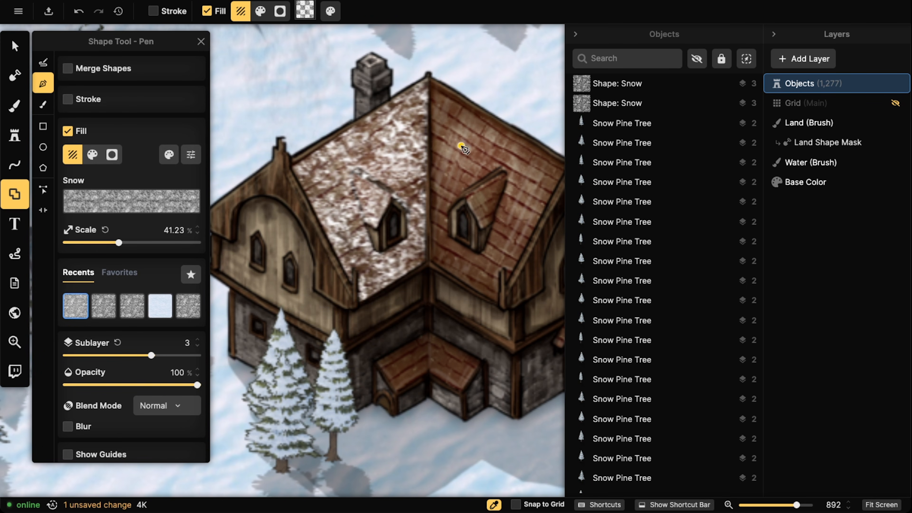
# Duplicate the large house's Snow roof shape, flip the copy horizontally, and fit it over the eastern roof slope.
pyautogui.moveTo(548, 165); pyautogui.dragTo(453, 139)
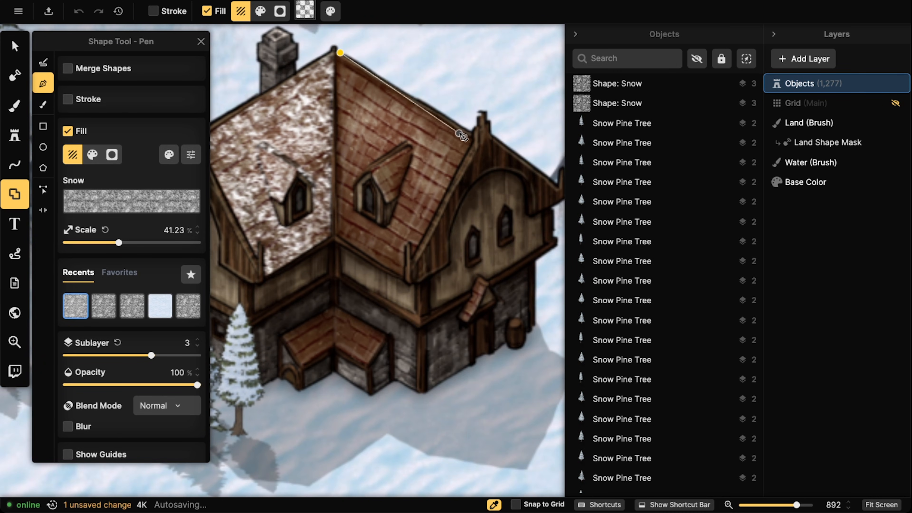
pyautogui.click(14, 46)
pyautogui.click(267, 147)
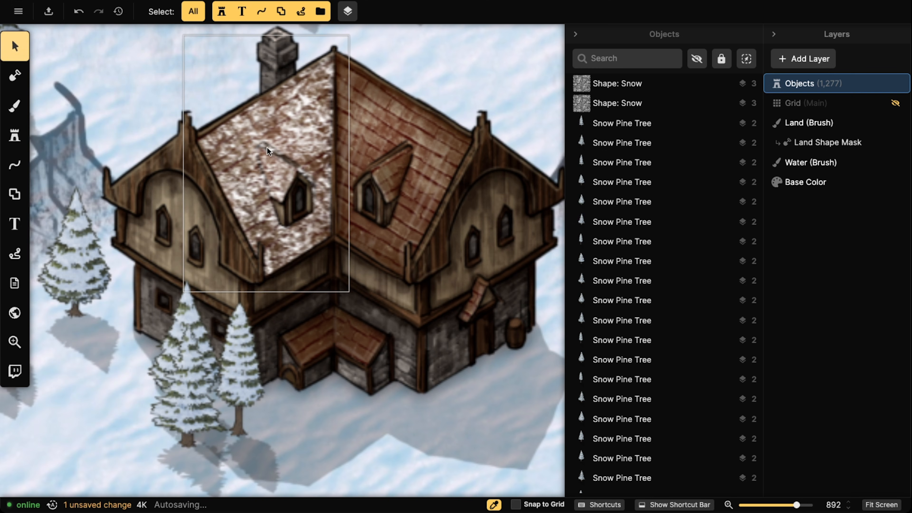
pyautogui.hotkey('ctrl', 'v')
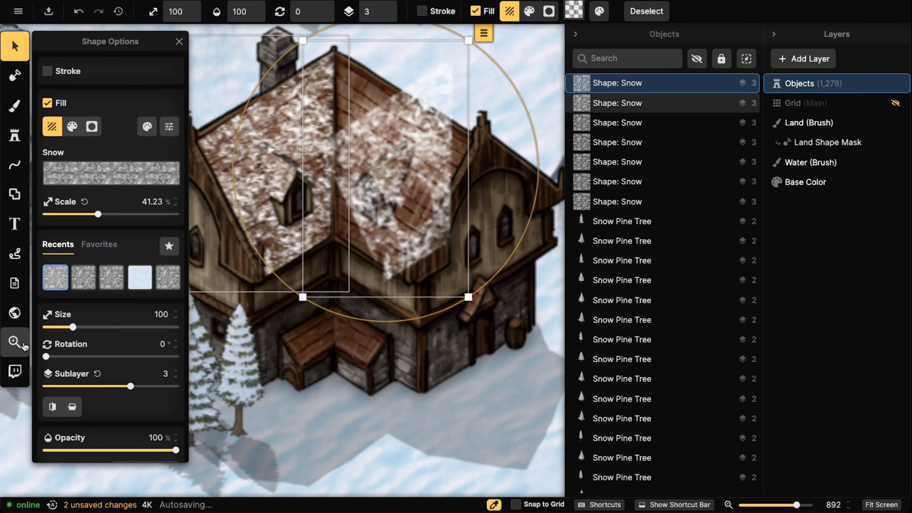
pyautogui.click(52, 406)
pyautogui.moveTo(369, 193); pyautogui.dragTo(385, 184)
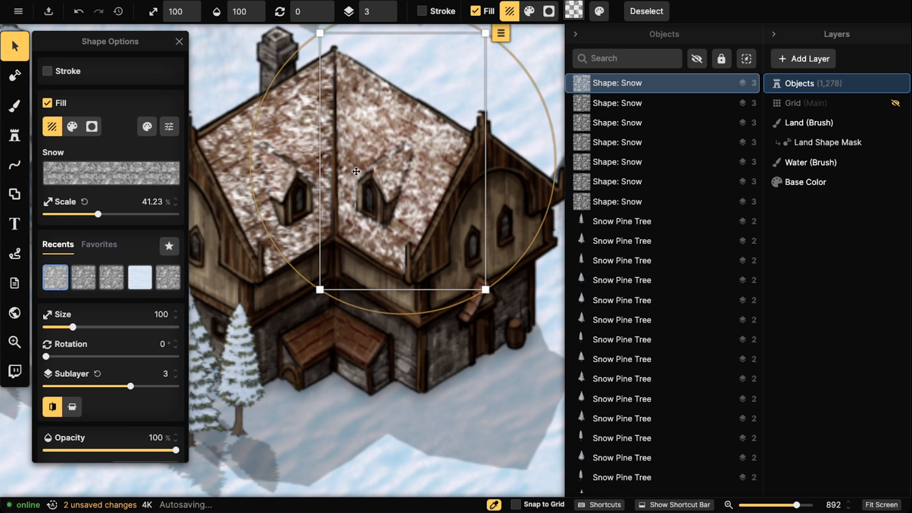
pyautogui.scroll(-5, 384, 184)
pyautogui.press('Escape')
pyautogui.scroll(-10, 300, 224)
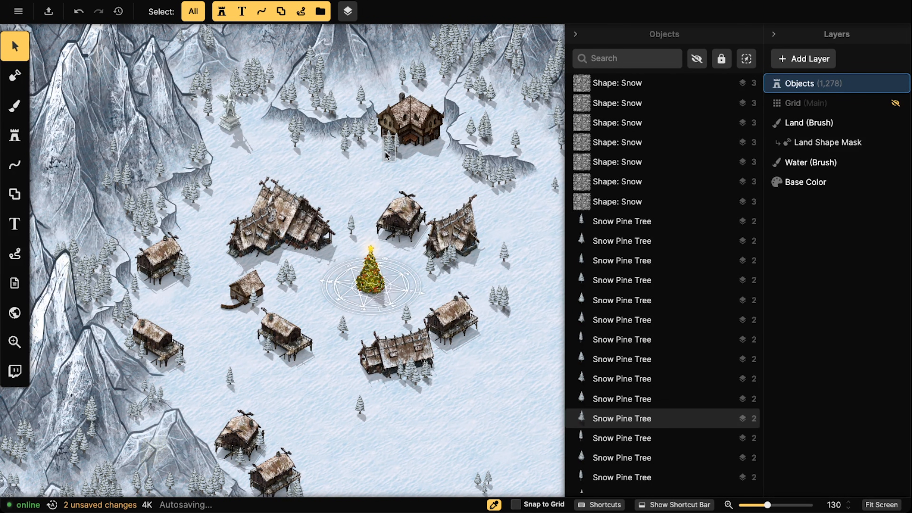
pyautogui.scroll(-3, 321, 285)
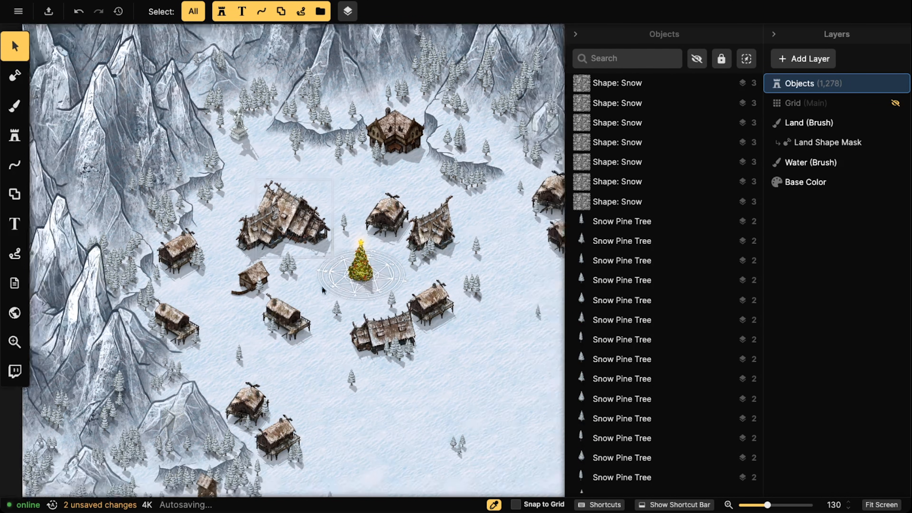
# Examine the circle stamp and the small trees around the decorated tree in the village square.
pyautogui.scroll(-2, 348, 295)
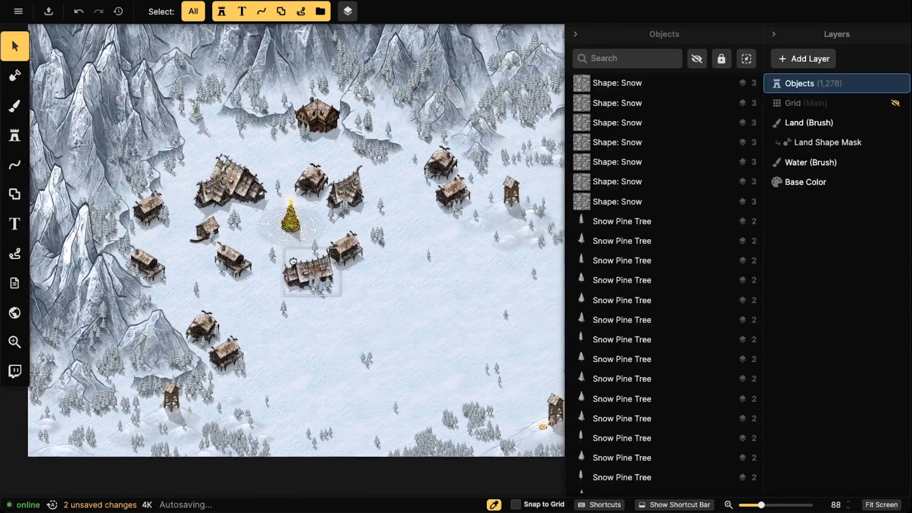
pyautogui.scroll(-3, 328, 239)
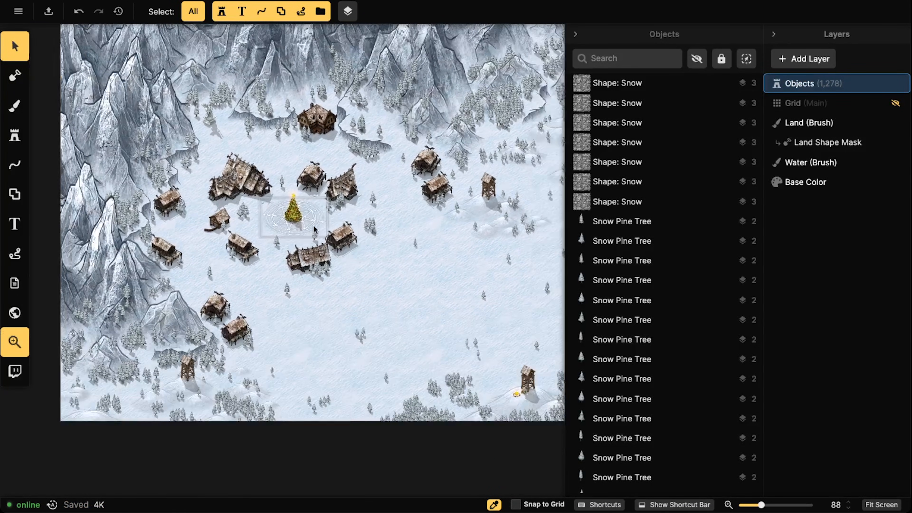
pyautogui.scroll(3, 334, 237)
pyautogui.click(311, 224)
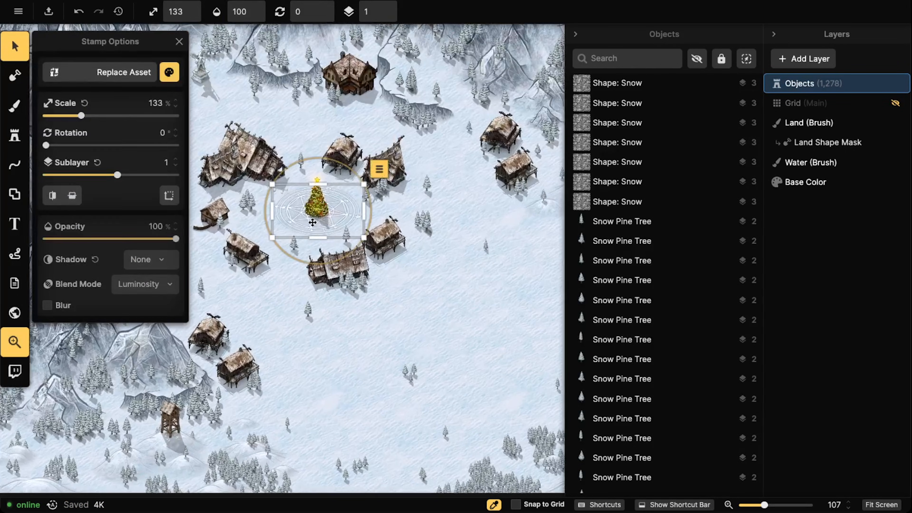
pyautogui.scroll(4, 312, 225)
pyautogui.click(358, 267)
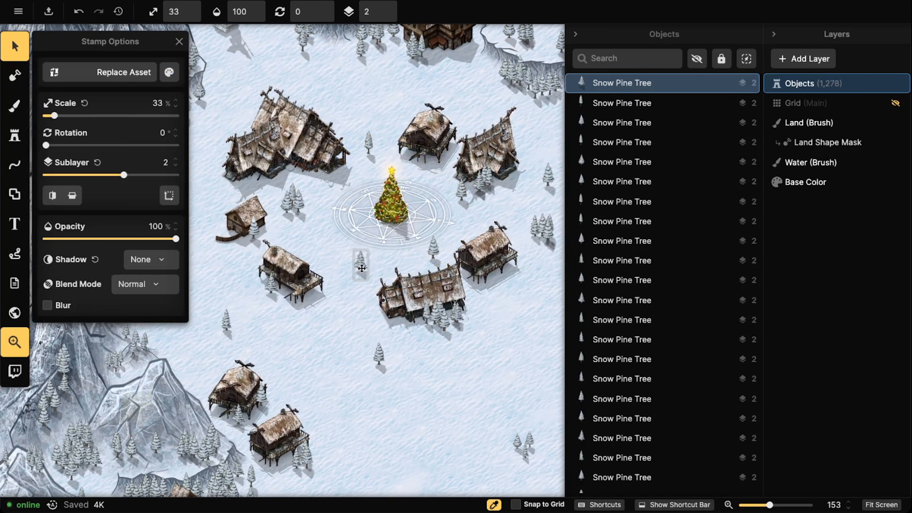
pyautogui.click(317, 221)
pyautogui.scroll(-4, 328, 221)
pyautogui.scroll(4, 365, 238)
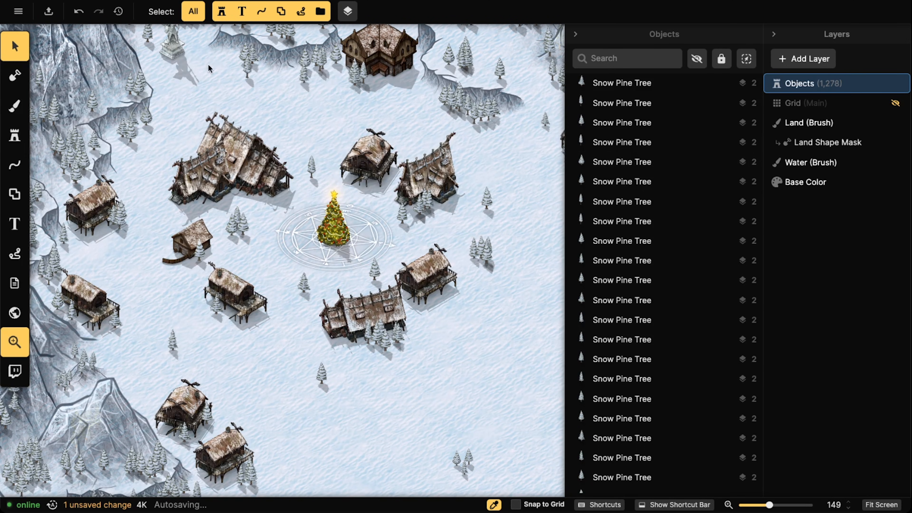
# Search the Fantasy Regional textures for "stone" and load the Pavement texture into the Brush tool.
pyautogui.click(14, 105)
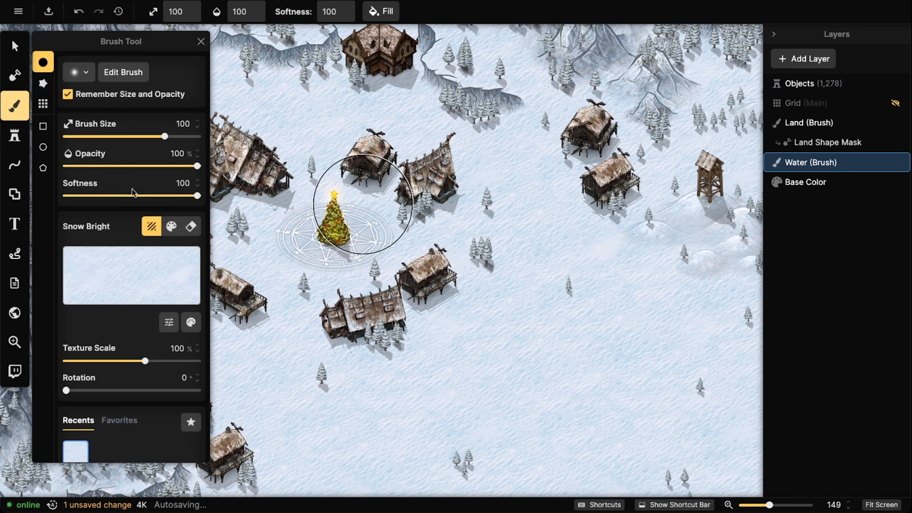
pyautogui.click(128, 278)
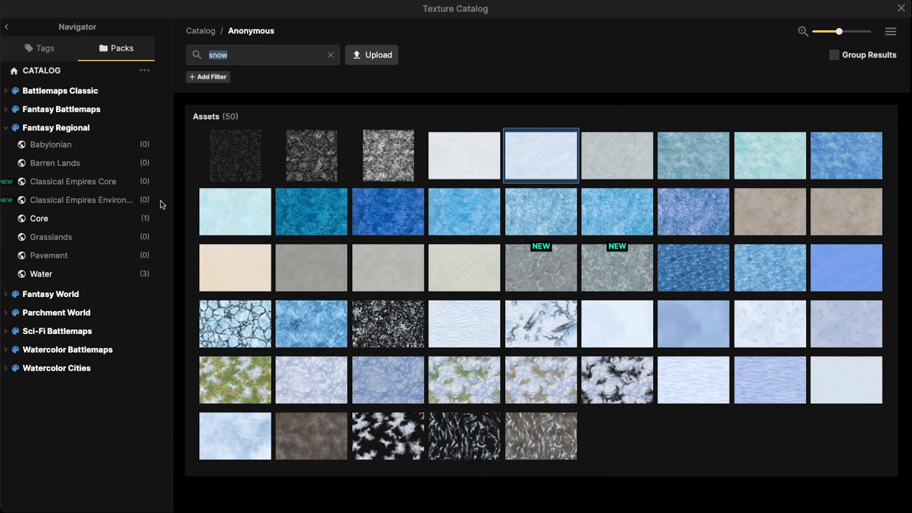
pyautogui.click(50, 130)
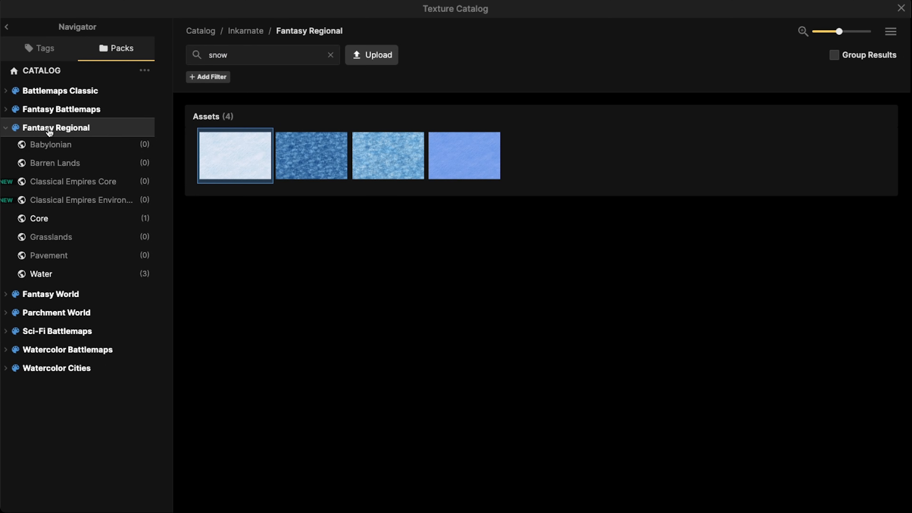
pyautogui.click(235, 55)
pyautogui.press('BackSpace')
pyautogui.press('BackSpace')
pyautogui.press('BackSpace')
pyautogui.press('BackSpace')
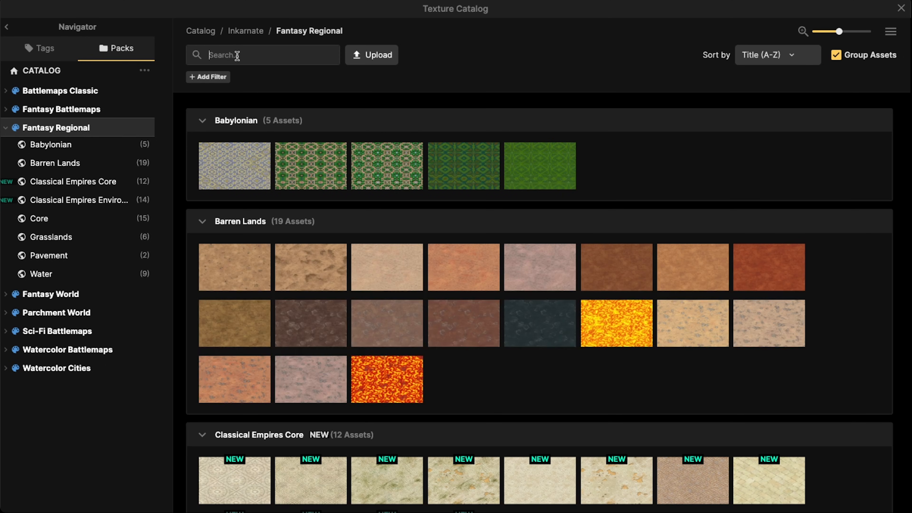
pyautogui.write('stone')
pyautogui.press('Return')
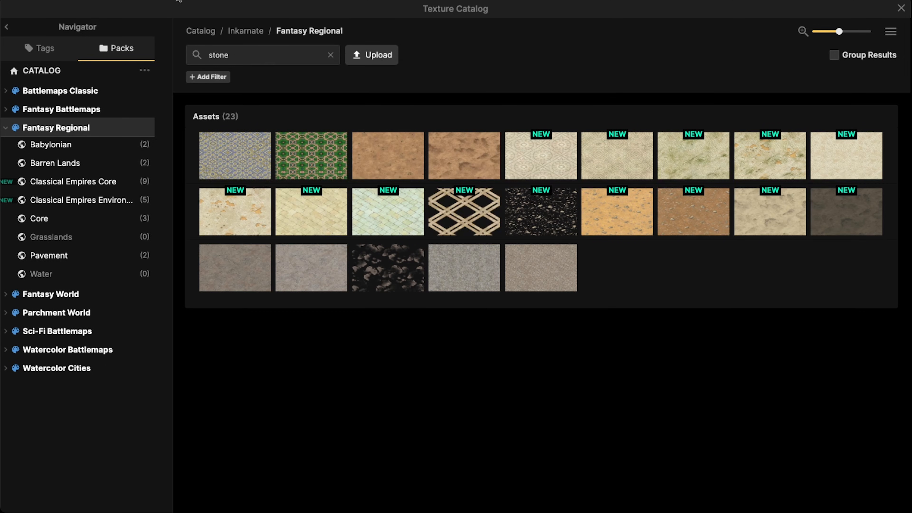
pyautogui.click(483, 280)
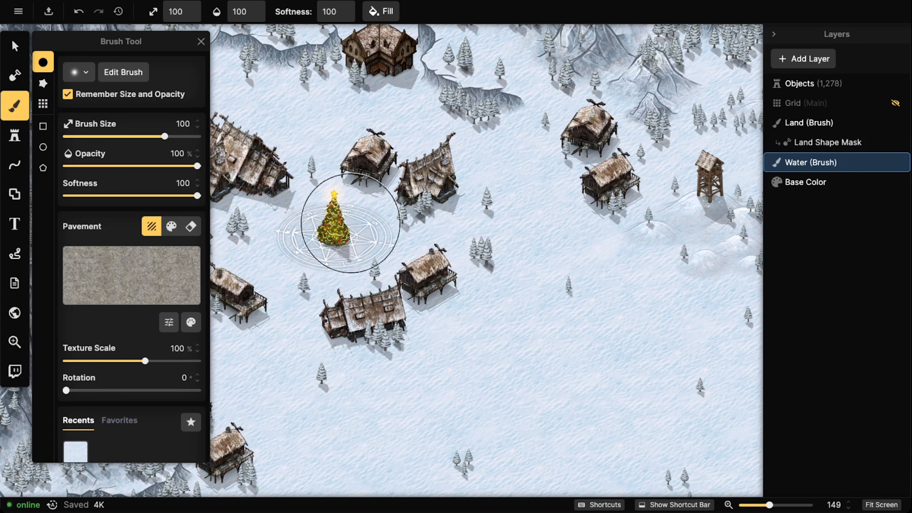
# Tweak the Pavement texture to saturation 16, brightness 143 and contrast 64, and set its texture scale to 117.18%.
pyautogui.hscroll(-3, 298, 252)
pyautogui.click(169, 322)
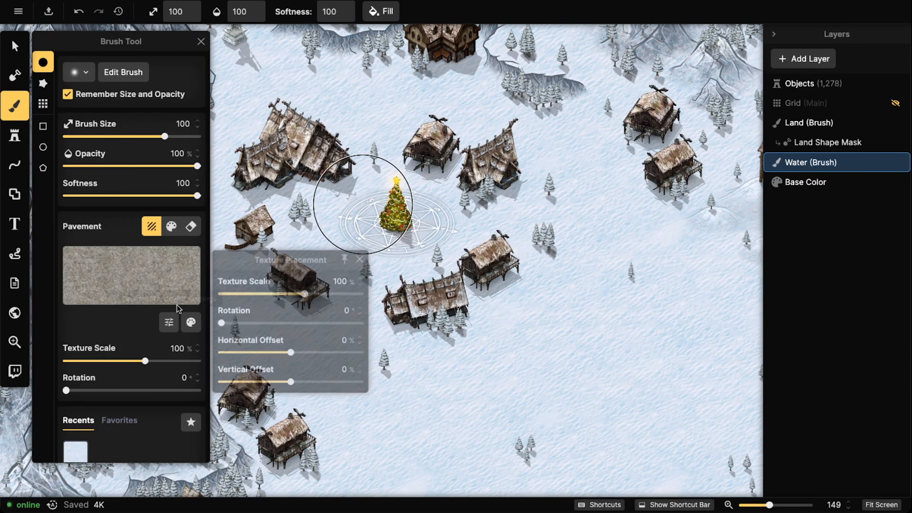
pyautogui.click(169, 322)
pyautogui.click(172, 226)
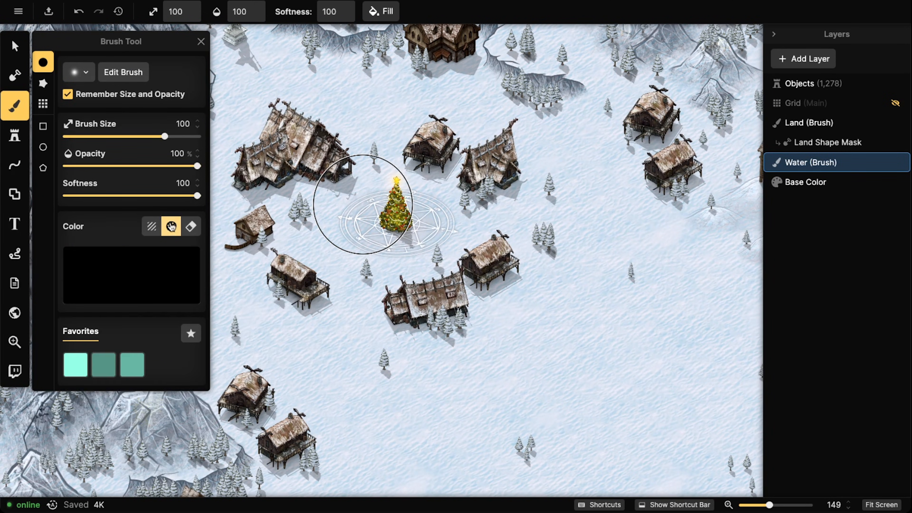
pyautogui.click(145, 229)
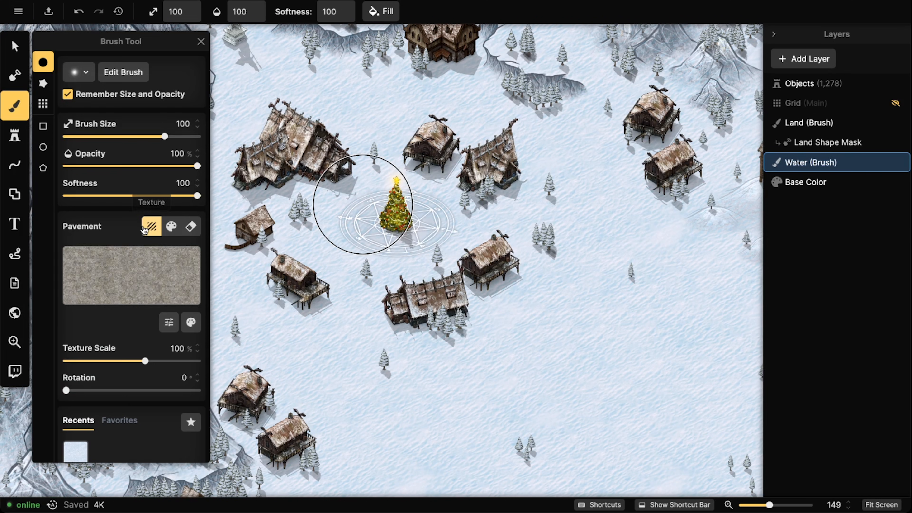
pyautogui.click(191, 322)
pyautogui.click(233, 325)
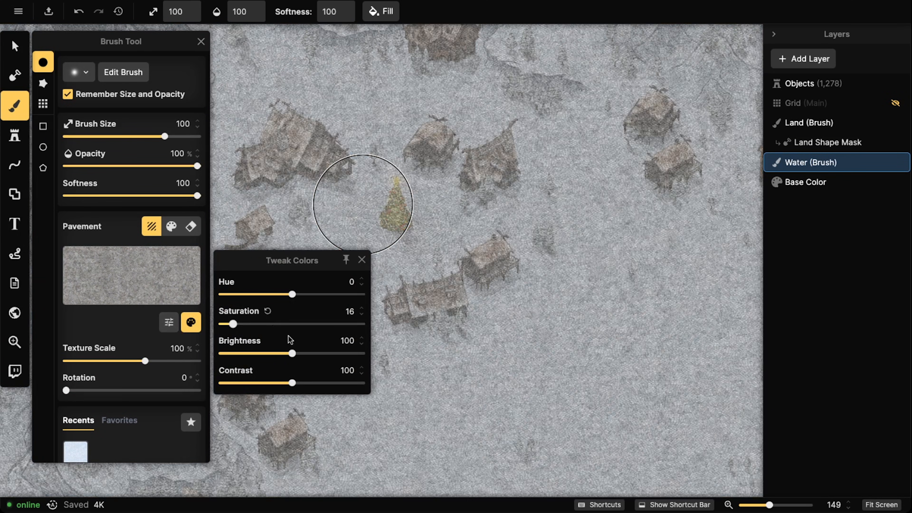
pyautogui.moveTo(315, 354); pyautogui.dragTo(322, 354)
pyautogui.click(269, 383)
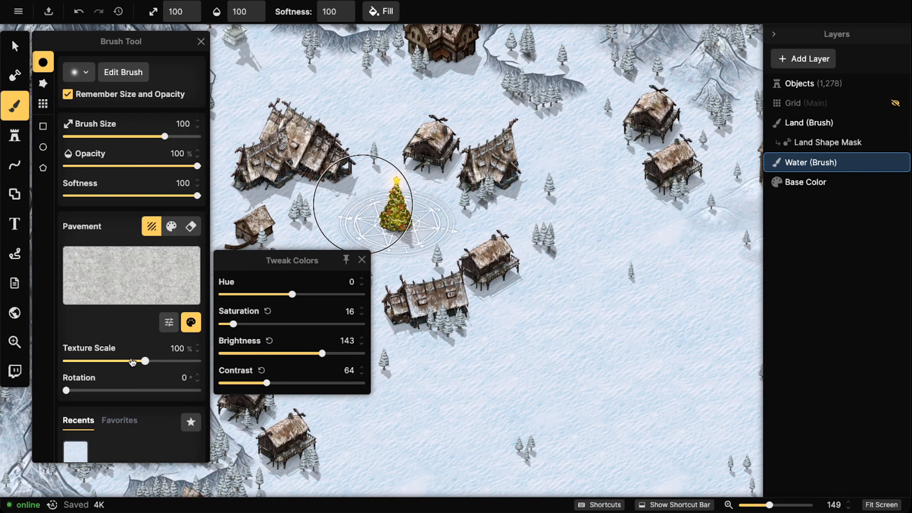
pyautogui.click(146, 361)
pyautogui.moveTo(148, 363); pyautogui.dragTo(151, 362)
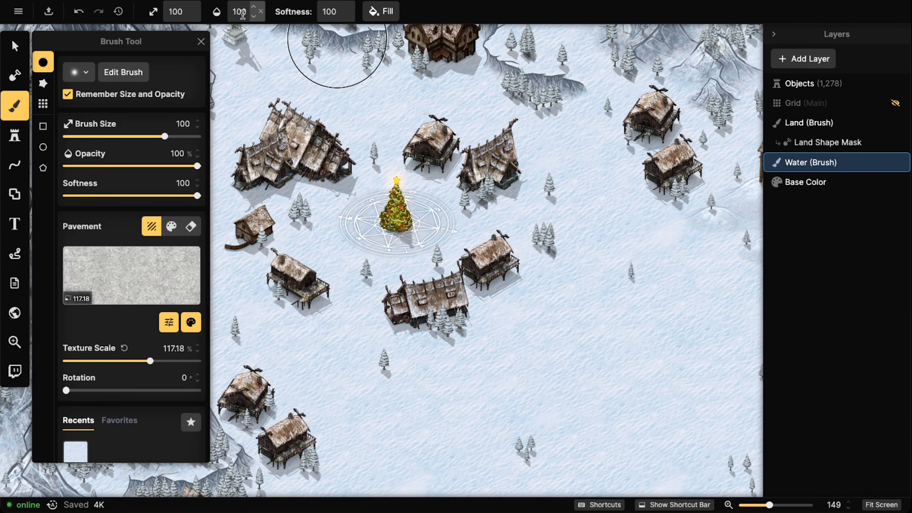
# Paint Pavement around the decorated tree and between the surrounding buildings with a size 70 brush at 49% opacity.
pyautogui.click(243, 13)
pyautogui.click(245, 55)
pyautogui.press('[')
pyautogui.press('[')
pyautogui.press('[')
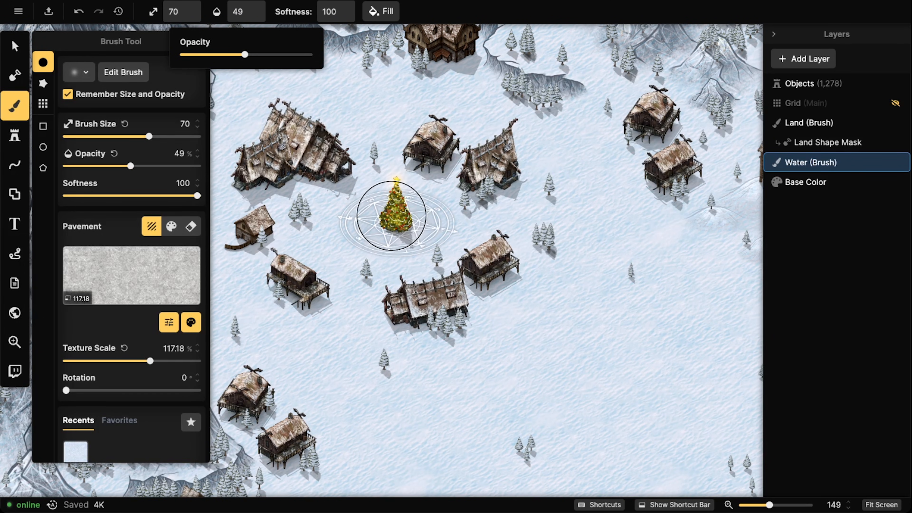
pyautogui.moveTo(403, 212)
pyautogui.mouseDown()
pyautogui.moveTo(378, 223)
pyautogui.moveTo(403, 228)
pyautogui.moveTo(377, 212)
pyautogui.moveTo(434, 201)
pyautogui.moveTo(377, 212)
pyautogui.moveTo(347, 199)
pyautogui.moveTo(338, 210)
pyautogui.moveTo(334, 190)
pyautogui.moveTo(317, 206)
pyautogui.moveTo(318, 230)
pyautogui.moveTo(268, 238)
pyautogui.moveTo(337, 256)
pyautogui.moveTo(352, 217)
pyautogui.moveTo(416, 241)
pyautogui.moveTo(377, 204)
pyautogui.moveTo(330, 278)
pyautogui.moveTo(352, 249)
pyautogui.moveTo(363, 258)
pyautogui.moveTo(353, 238)
pyautogui.moveTo(414, 245)
pyautogui.moveTo(411, 255)
pyautogui.moveTo(439, 260)
pyautogui.moveTo(475, 215)
pyautogui.moveTo(435, 177)
pyautogui.moveTo(277, 194)
pyautogui.moveTo(277, 219)
pyautogui.moveTo(311, 180)
pyautogui.moveTo(371, 183)
pyautogui.moveTo(359, 259)
pyautogui.moveTo(340, 277)
pyautogui.moveTo(365, 288)
pyautogui.moveTo(529, 209)
pyautogui.moveTo(512, 207)
pyautogui.moveTo(524, 192)
pyautogui.moveTo(514, 219)
pyautogui.moveTo(537, 214)
pyautogui.moveTo(367, 153)
pyautogui.mouseUp()
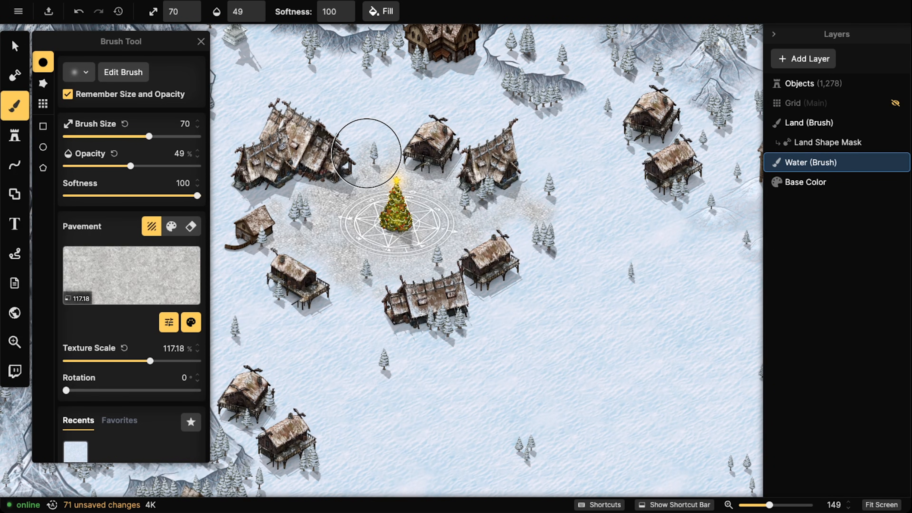
# Reduce the brush size to 30 and paint paths from the square to the southwestern pair of houses and the eastern houses.
pyautogui.scroll(-2, 341, 208)
pyautogui.press('[')
pyautogui.press('[')
pyautogui.press('[')
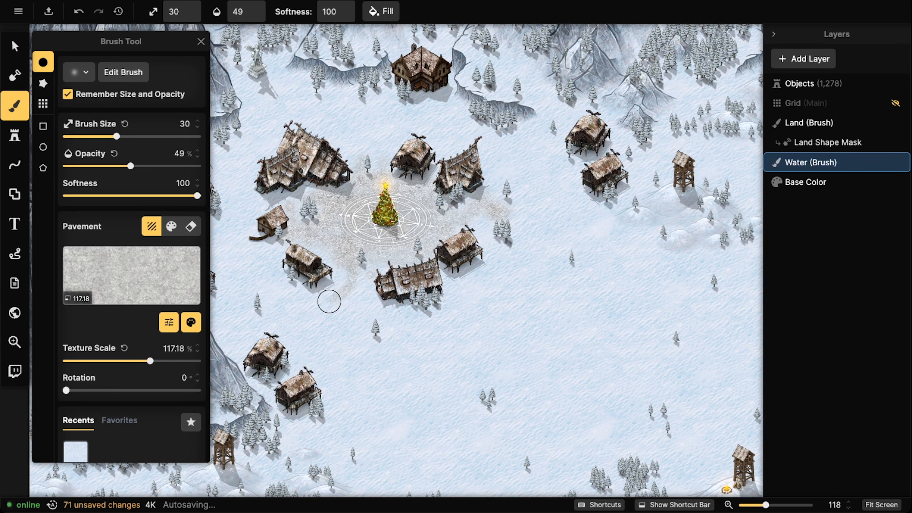
pyautogui.moveTo(281, 377); pyautogui.dragTo(269, 373)
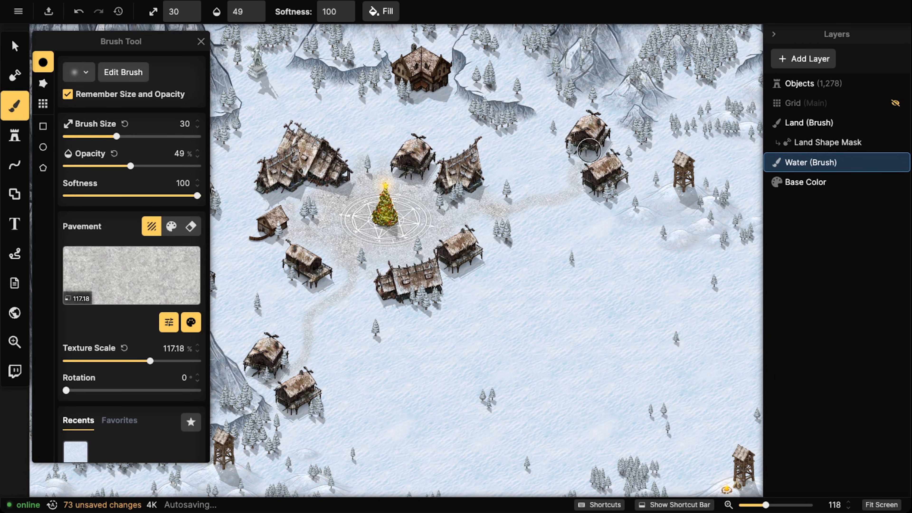
# Paint paths linking the square to the northern hall, the statue and the western houses, and thicken the southern path junction.
pyautogui.press('Tab')
pyautogui.moveTo(515, 207); pyautogui.dragTo(561, 227)
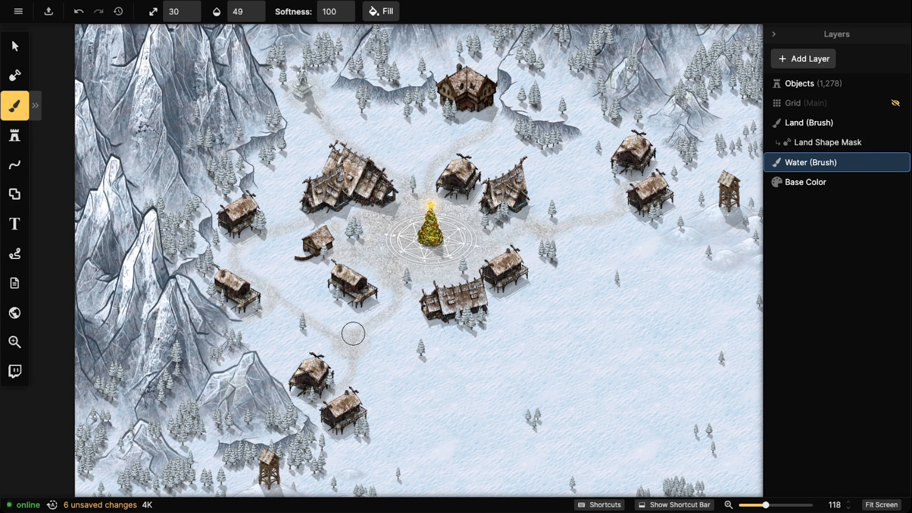
pyautogui.moveTo(359, 354); pyautogui.dragTo(351, 333)
pyautogui.moveTo(513, 338); pyautogui.dragTo(442, 318)
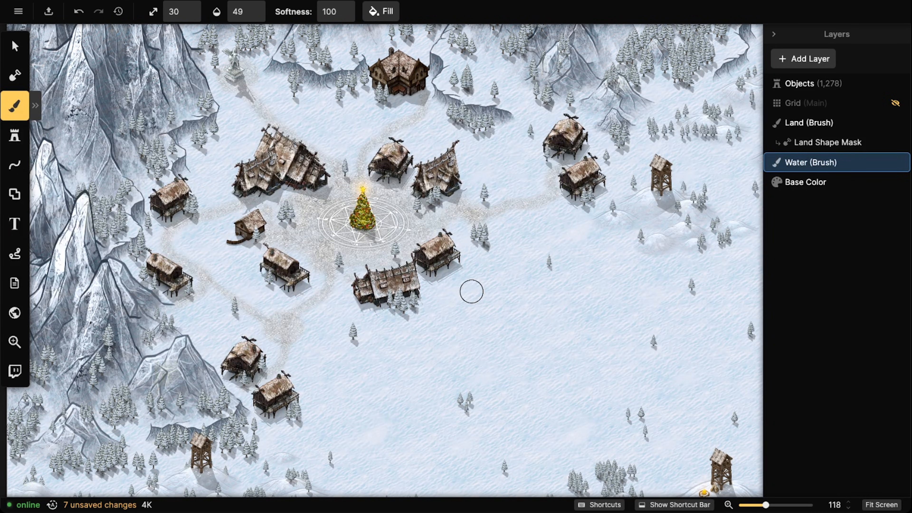
pyautogui.moveTo(271, 329); pyautogui.dragTo(301, 319)
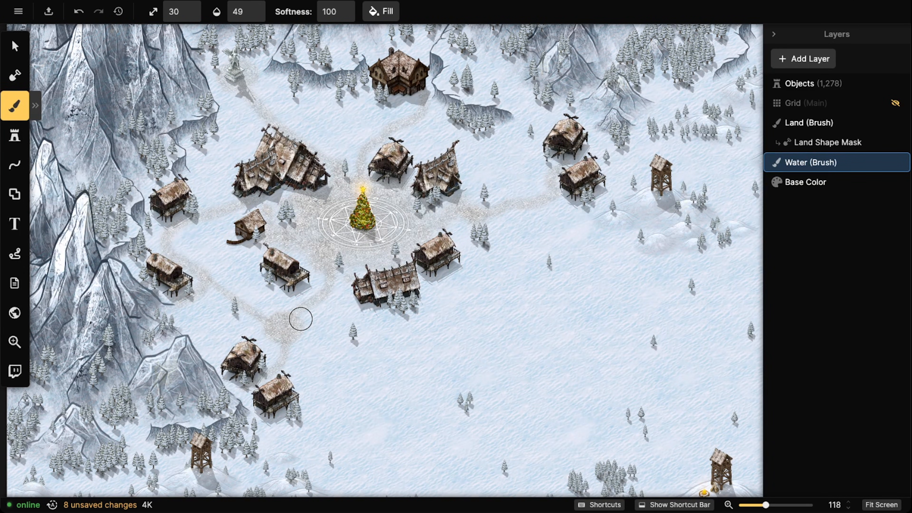
# Touch up the Pavement beside the square's buildings and paint a path from the southwestern houses toward the nearby watchtower.
pyautogui.hscroll(1, 484, 287)
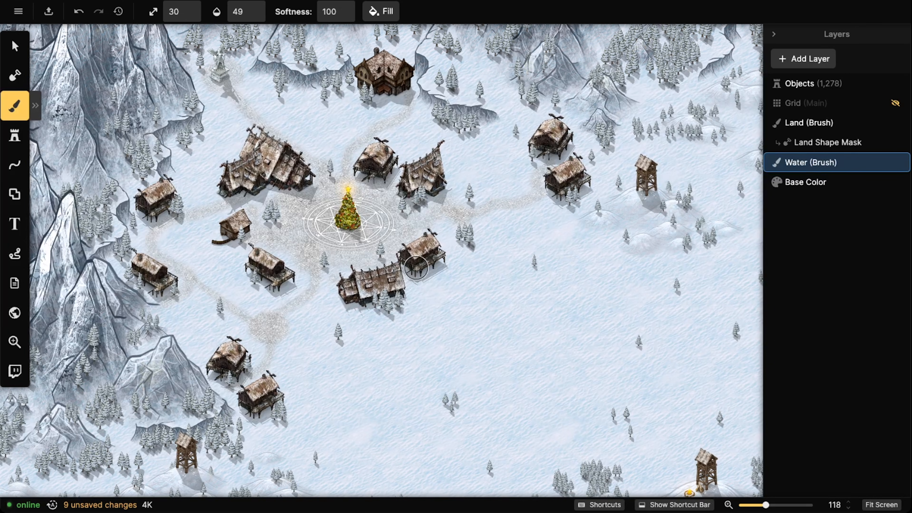
pyautogui.moveTo(336, 297); pyautogui.dragTo(344, 285)
pyautogui.click(403, 168)
pyautogui.moveTo(371, 189); pyautogui.dragTo(376, 175)
pyautogui.scroll(-5, 374, 168)
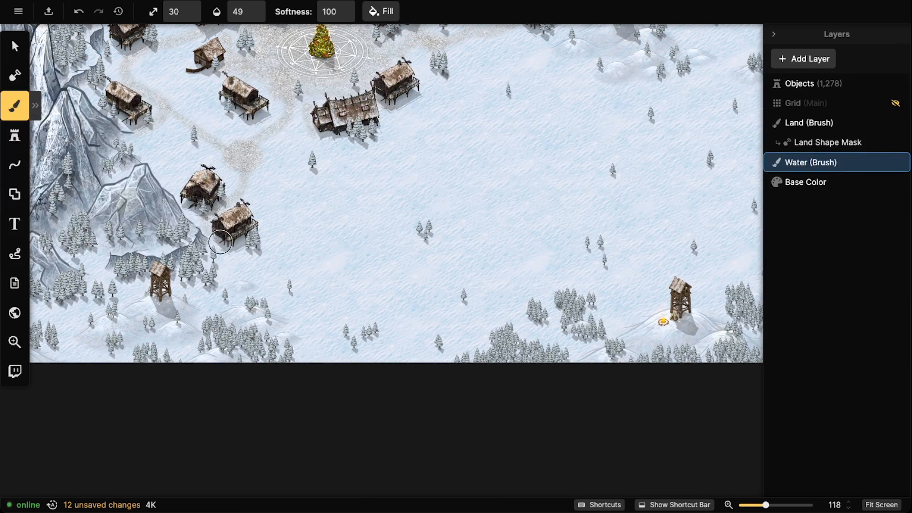
pyautogui.moveTo(224, 289); pyautogui.dragTo(201, 292)
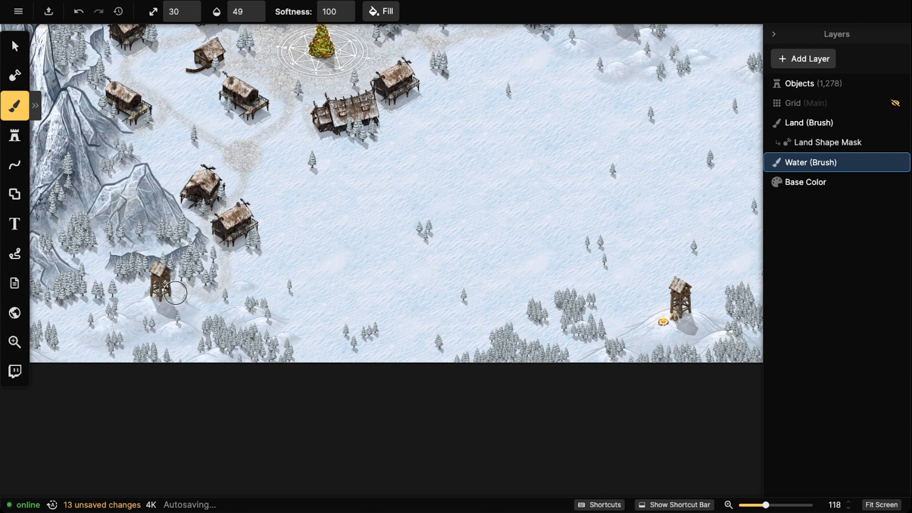
# Paint a winding path from the eastern houses past the eastern watchtower and south to the southeastern watchtower.
pyautogui.scroll(4, 419, 296)
pyautogui.hscroll(5, 419, 297)
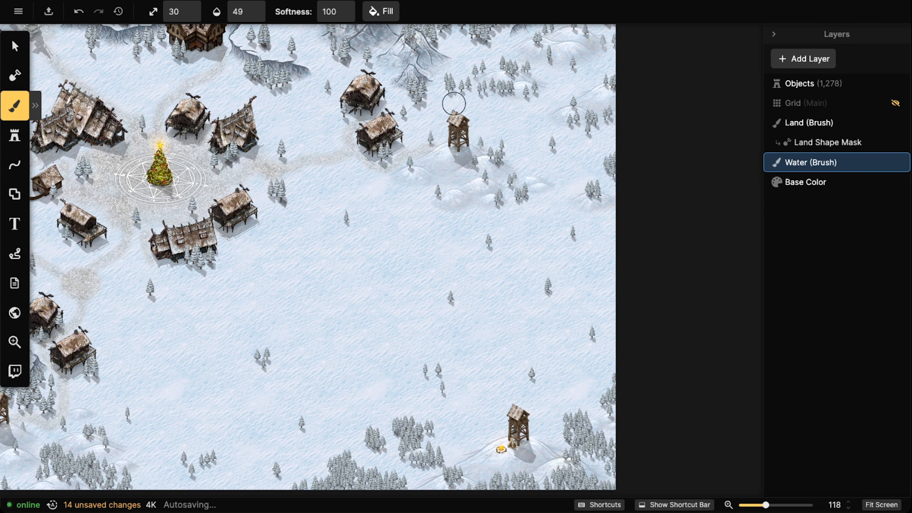
pyautogui.scroll(-5, 440, 115)
pyautogui.hscroll(-1, 503, 157)
pyautogui.moveTo(442, 202); pyautogui.dragTo(347, 273)
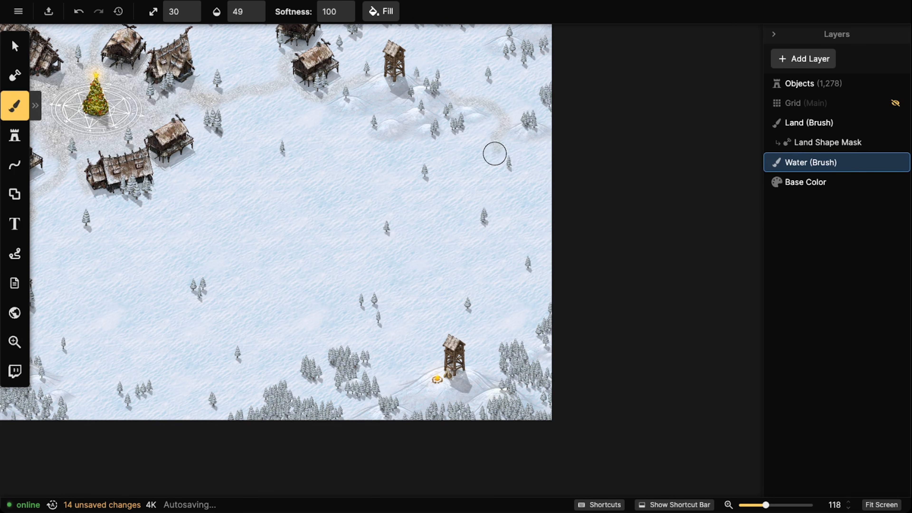
pyautogui.moveTo(524, 201); pyautogui.dragTo(524, 230)
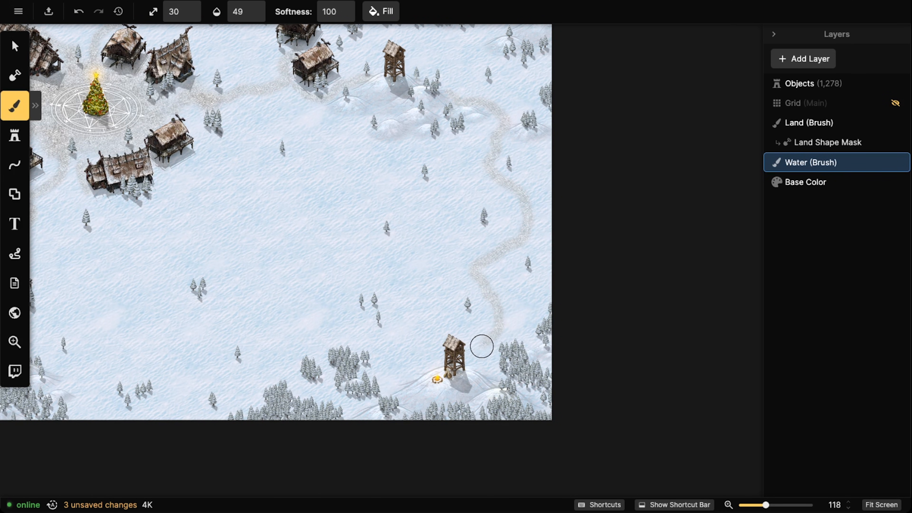
# Paint a path along the map's southern edge joining the southeastern watchtower to the southwestern one.
pyautogui.moveTo(436, 338); pyautogui.dragTo(581, 187)
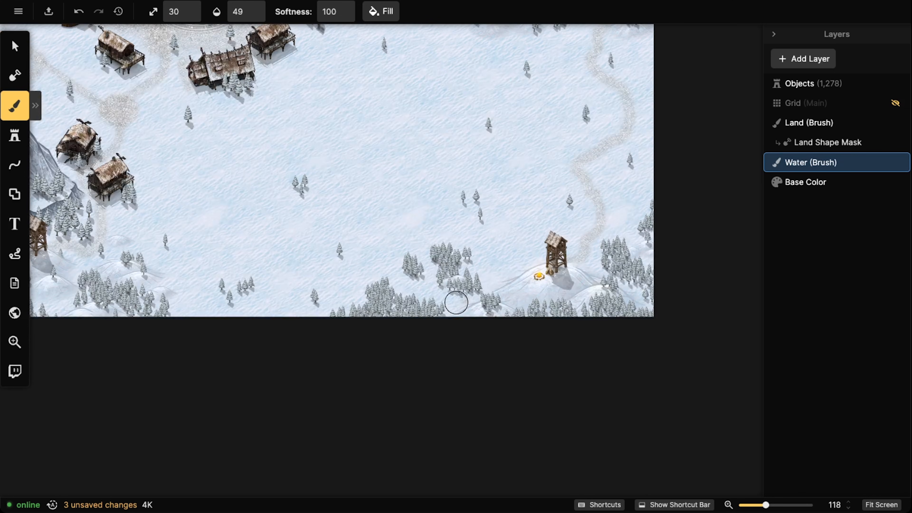
pyautogui.moveTo(288, 301); pyautogui.dragTo(220, 314)
pyautogui.moveTo(176, 281)
pyautogui.mouseDown()
pyautogui.moveTo(169, 263)
pyautogui.moveTo(141, 255)
pyautogui.mouseUp()
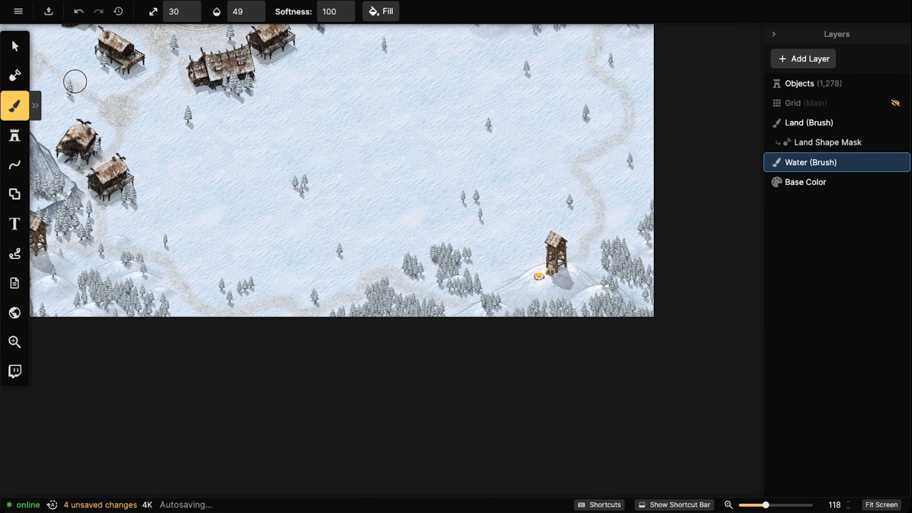
# Look over the painted paths across the whole map and around the northwestern statue with the Select tool.
pyautogui.scroll(-5, 312, 108)
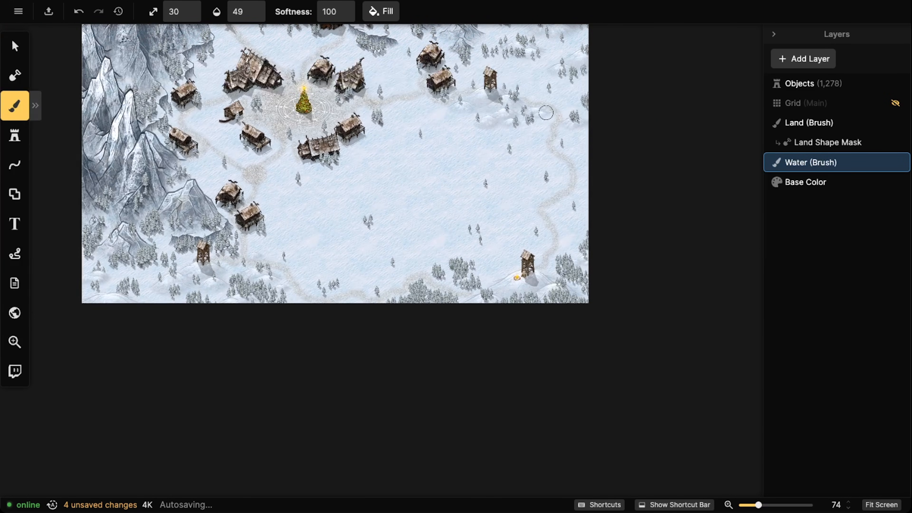
pyautogui.scroll(-2, 288, 190)
pyautogui.click(15, 46)
pyautogui.scroll(-3, 340, 115)
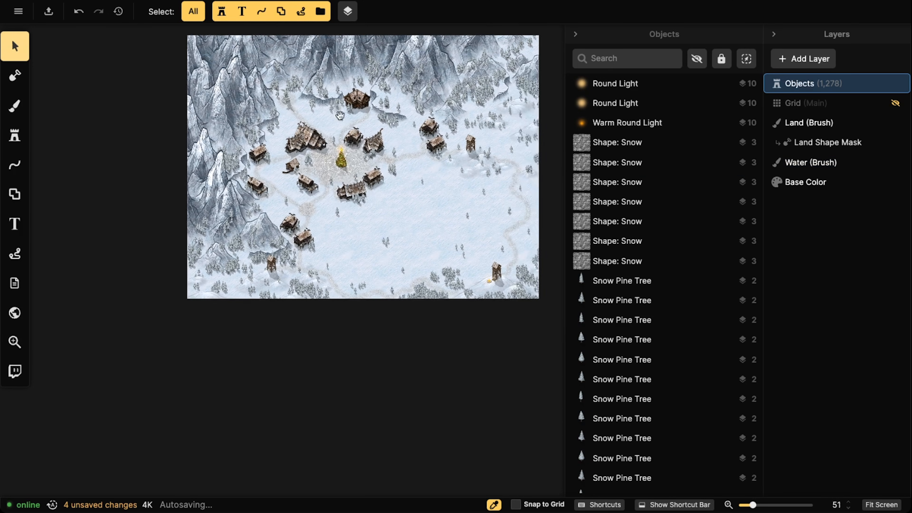
pyautogui.moveTo(340, 115); pyautogui.dragTo(357, 178)
pyautogui.scroll(10, 288, 165)
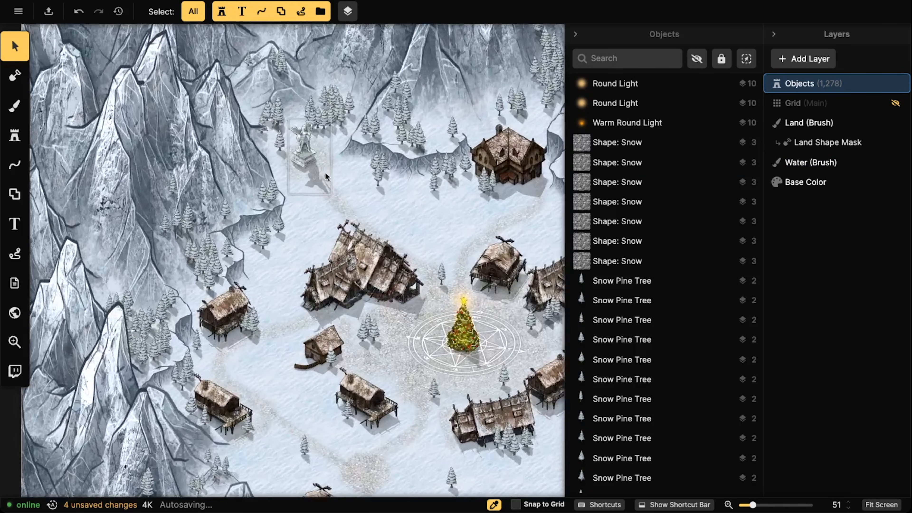
# Load the Decoration stamp from the Fantasy Regional Holidays pack and pick its fourth garland variant.
pyautogui.moveTo(370, 293); pyautogui.dragTo(287, 213)
pyautogui.scroll(3, 269, 237)
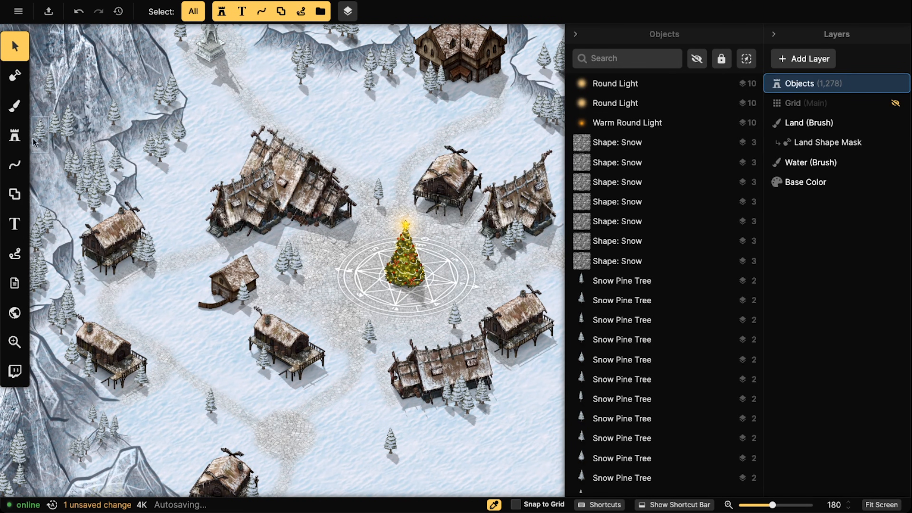
pyautogui.click(14, 136)
pyautogui.click(86, 112)
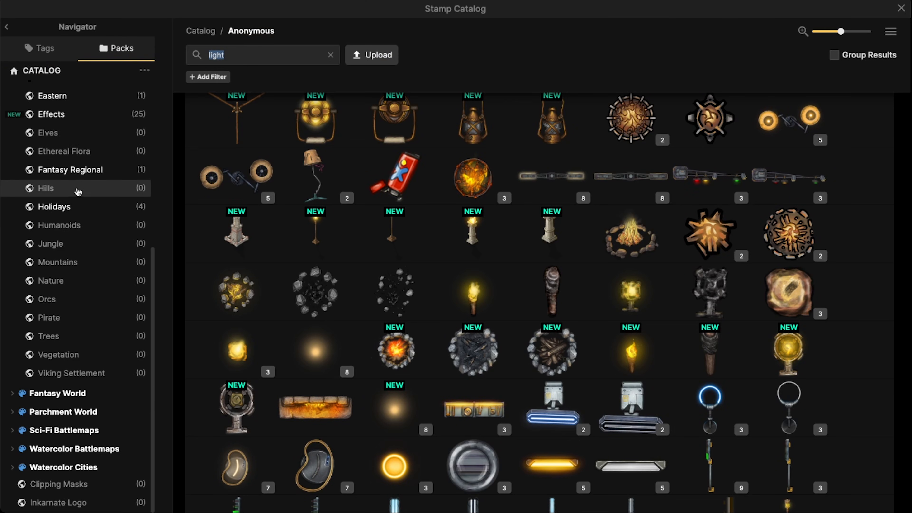
pyautogui.click(68, 209)
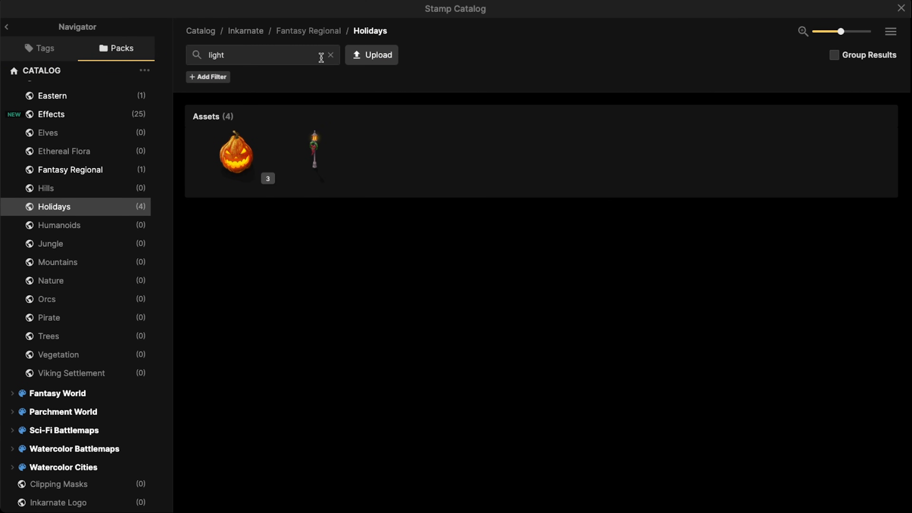
pyautogui.click(331, 55)
pyautogui.click(555, 222)
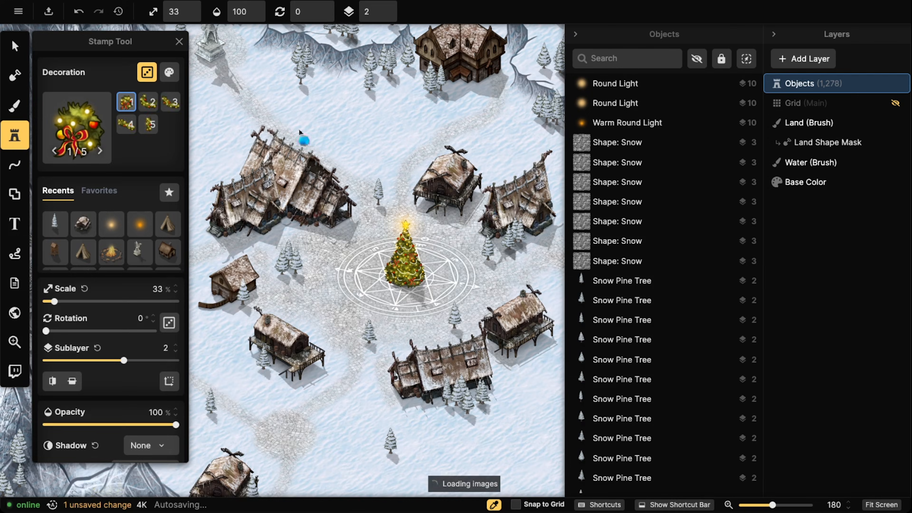
pyautogui.click(126, 124)
# Place a garland at 53% scale on sublayer 3 at the large hall's gable peak, rotated 270°.
pyautogui.scroll(5, 307, 166)
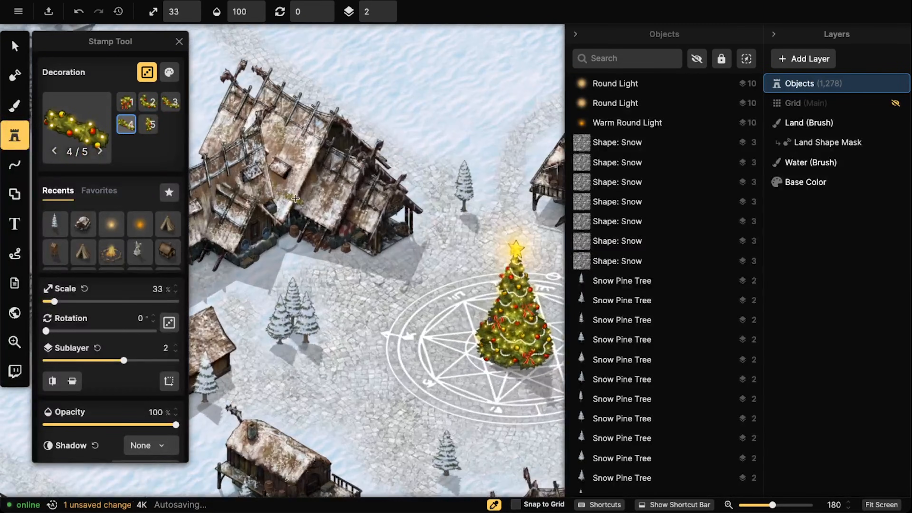
pyautogui.click(390, 9)
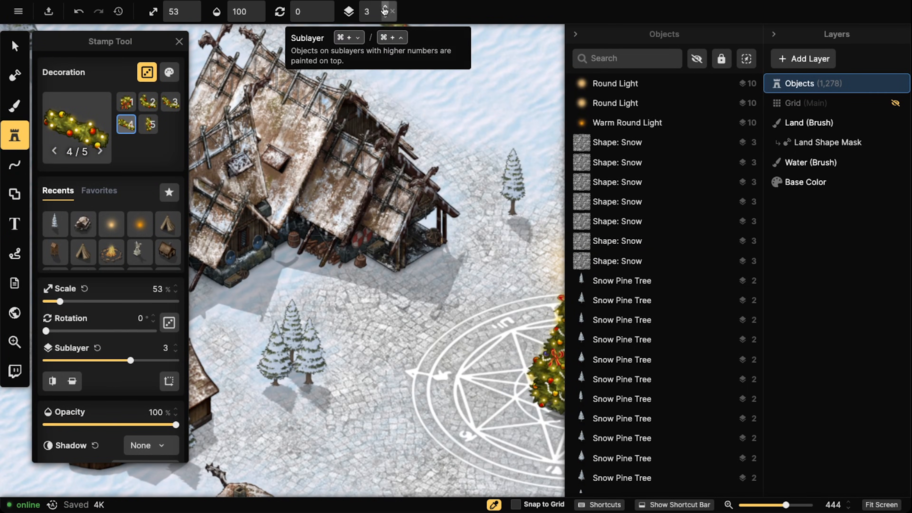
pyautogui.click(301, 126)
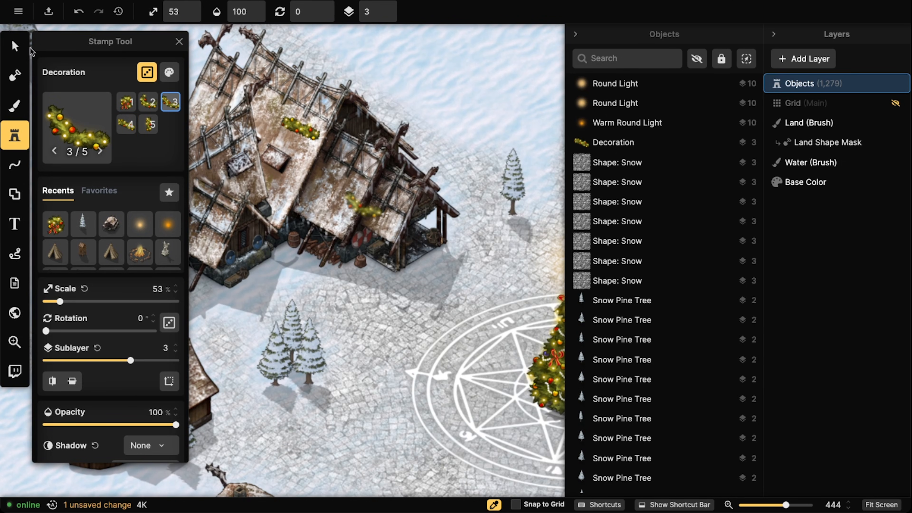
pyautogui.click(15, 46)
pyautogui.scroll(-5, 264, 126)
pyautogui.scroll(-1, 265, 130)
pyautogui.scroll(1, 295, 131)
pyautogui.scroll(-1, 296, 131)
pyautogui.moveTo(297, 130); pyautogui.dragTo(334, 112)
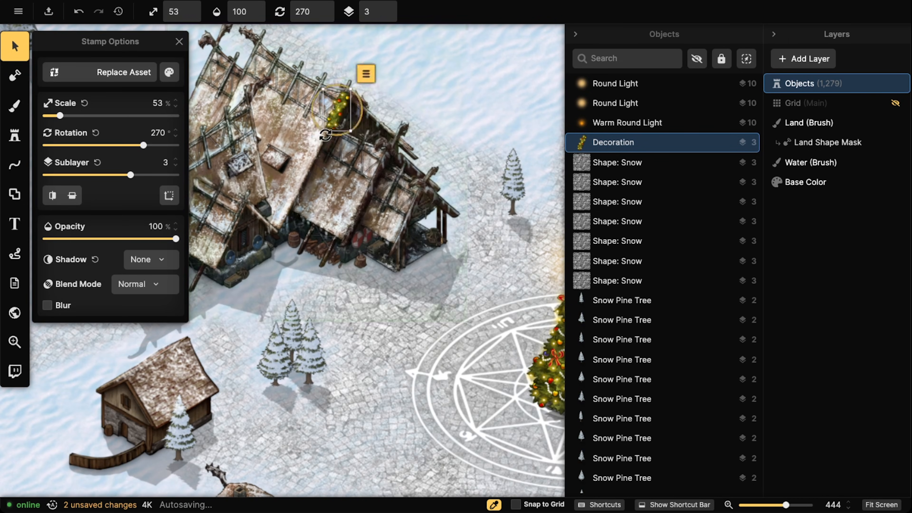
# Paste three garland copies end to end down the gable's long roof edge on the large hall.
pyautogui.hotkey('ctrl', 'v')
pyautogui.moveTo(312, 129); pyautogui.dragTo(327, 143)
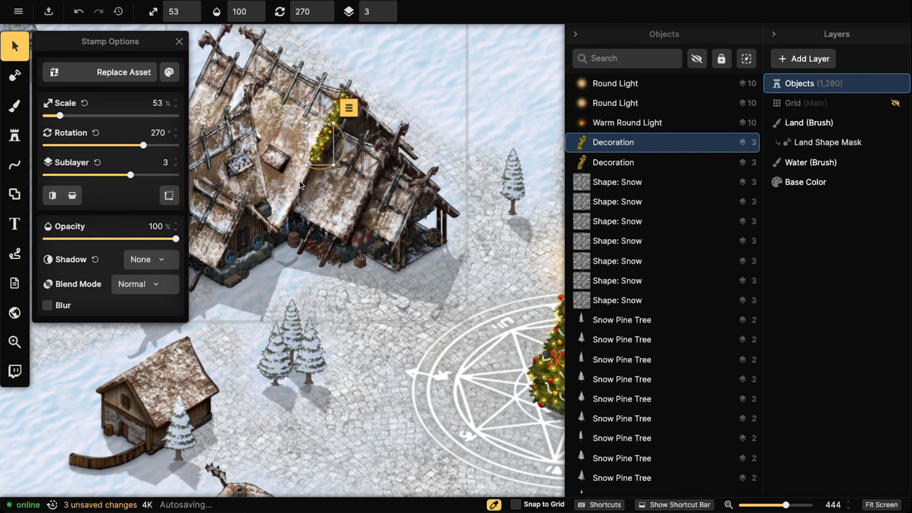
pyautogui.hotkey('ctrl', 'v')
pyautogui.moveTo(303, 180); pyautogui.dragTo(306, 175)
pyautogui.hotkey('ctrl', 'v')
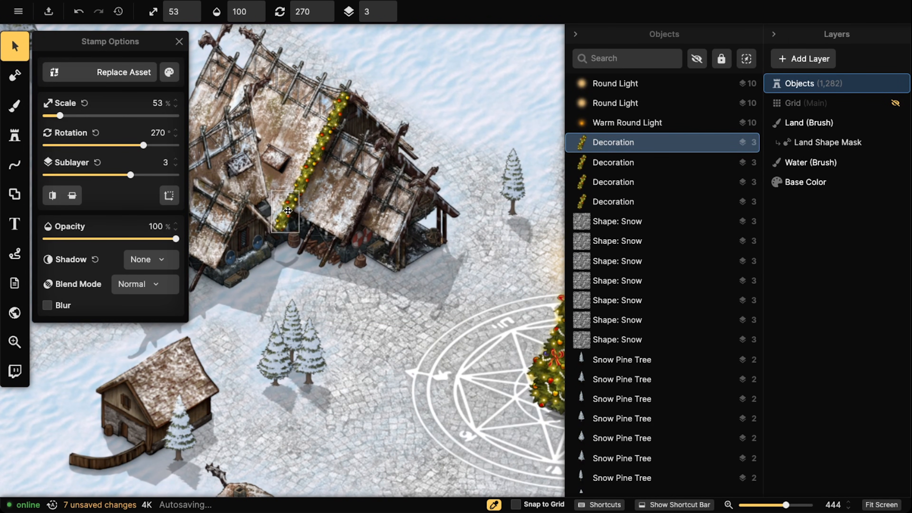
# Add two garlands rotated 15° down the short far slope of the large hall's decorated gable.
pyautogui.hotkey('ctrl', 'v')
pyautogui.scroll(7, 382, 103)
pyautogui.moveTo(383, 103); pyautogui.dragTo(371, 106)
pyautogui.click(367, 110)
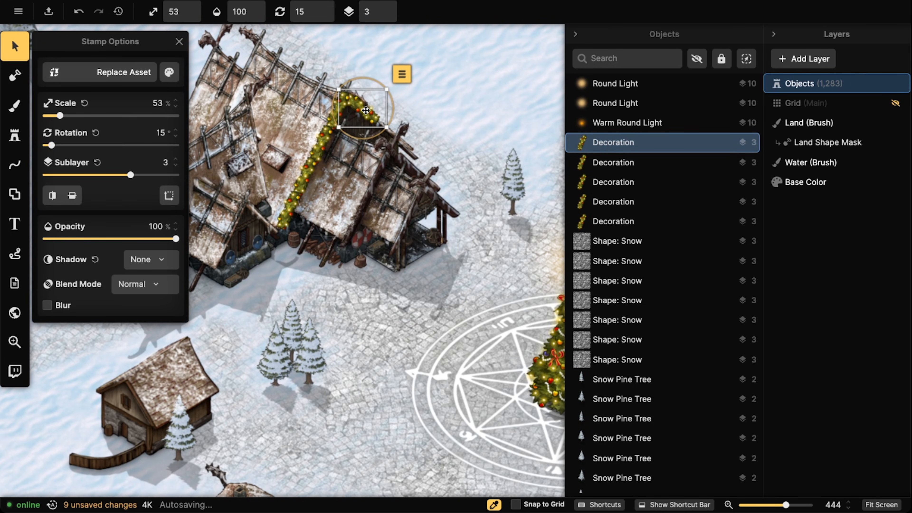
pyautogui.moveTo(368, 112); pyautogui.dragTo(386, 127)
# Line the opposite edge of the large hall's decorated roof section with garland copies rotated 270°.
pyautogui.press('super+v')
pyautogui.scroll(-7, 359, 235)
pyautogui.moveTo(358, 230); pyautogui.dragTo(351, 226)
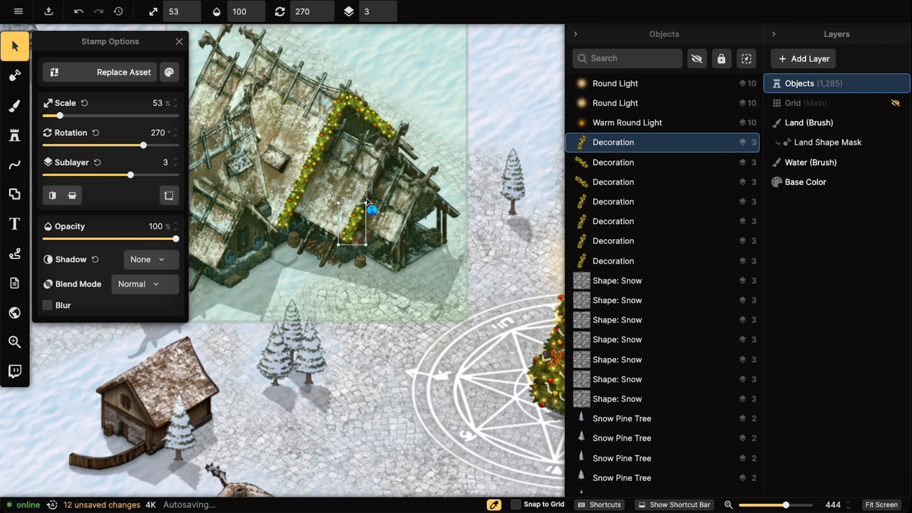
pyautogui.press('super+v')
pyautogui.moveTo(367, 198); pyautogui.dragTo(369, 195)
pyautogui.press('super+v')
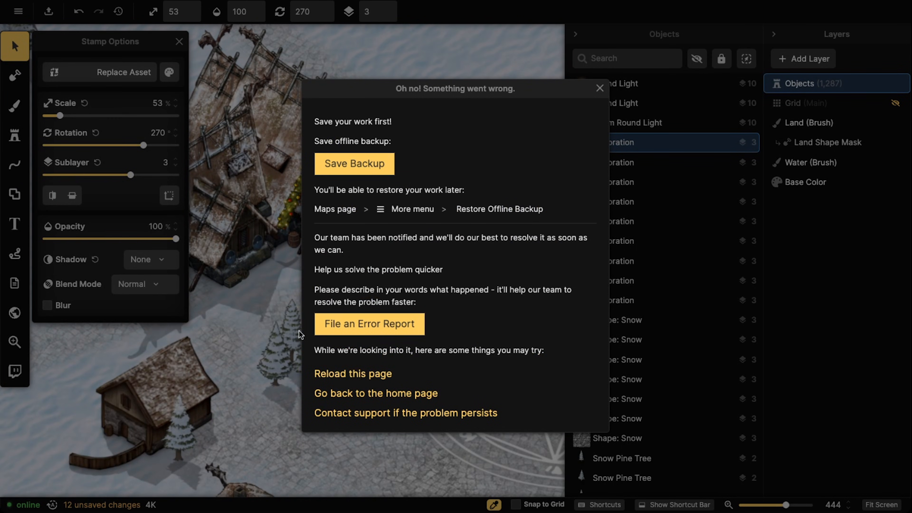
# Save the map manually and reload the editor page.
pyautogui.click(17, 50)
pyautogui.click(18, 11)
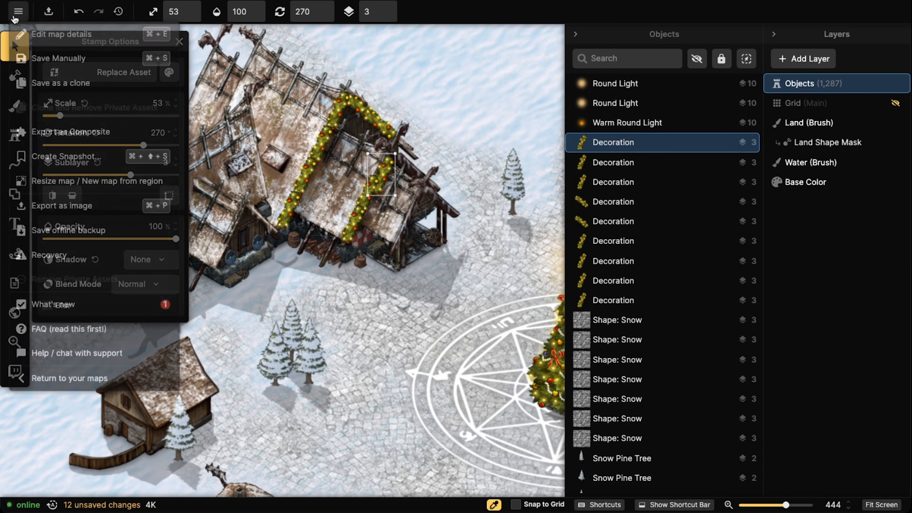
pyautogui.click(53, 68)
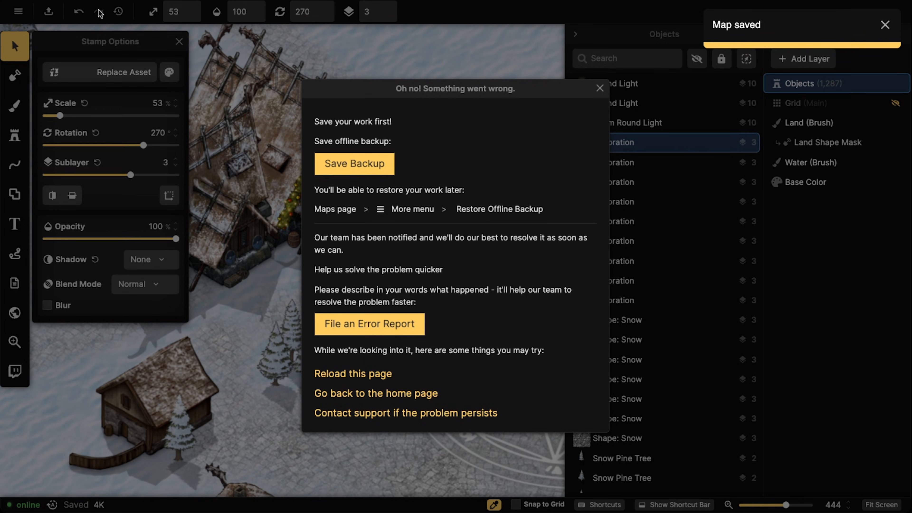
pyautogui.press('super+r')
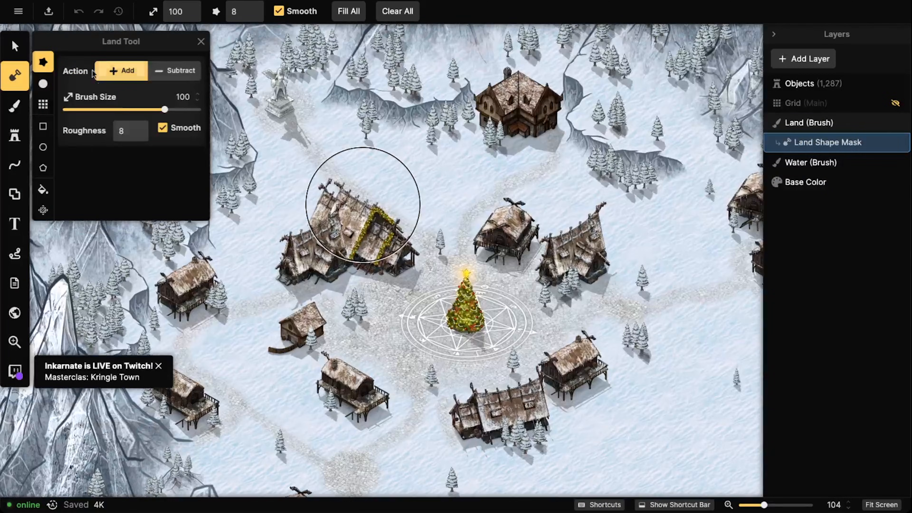
# Nudge the uppermost garland on the large hall's eastern roof edge into line with the strand.
pyautogui.click(15, 46)
pyautogui.scroll(5, 362, 239)
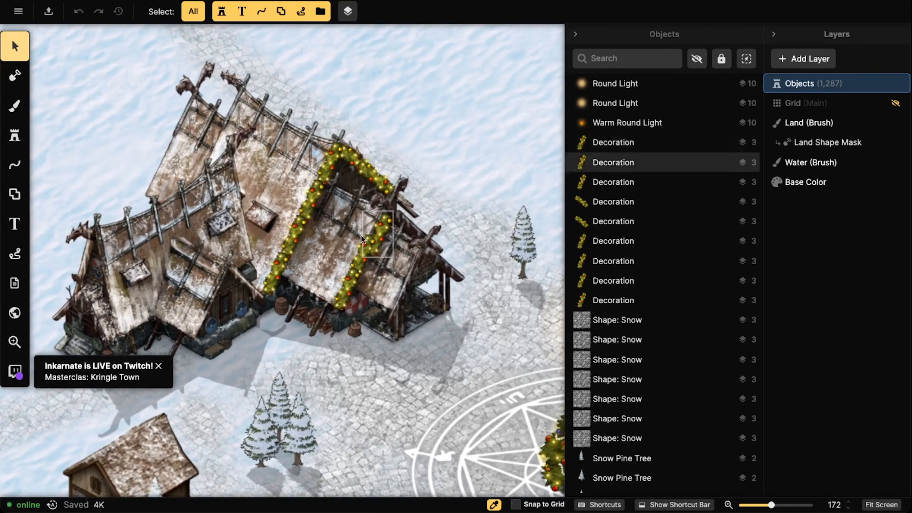
pyautogui.click(370, 237)
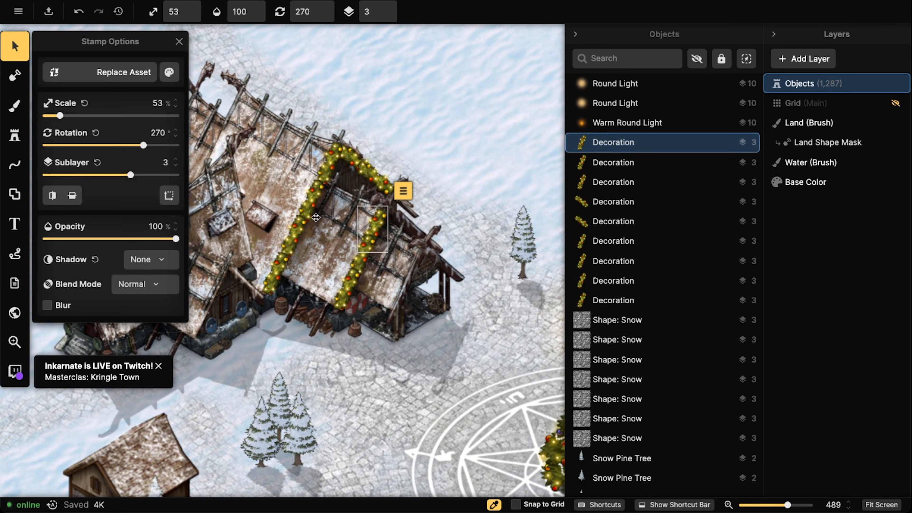
pyautogui.click(15, 165)
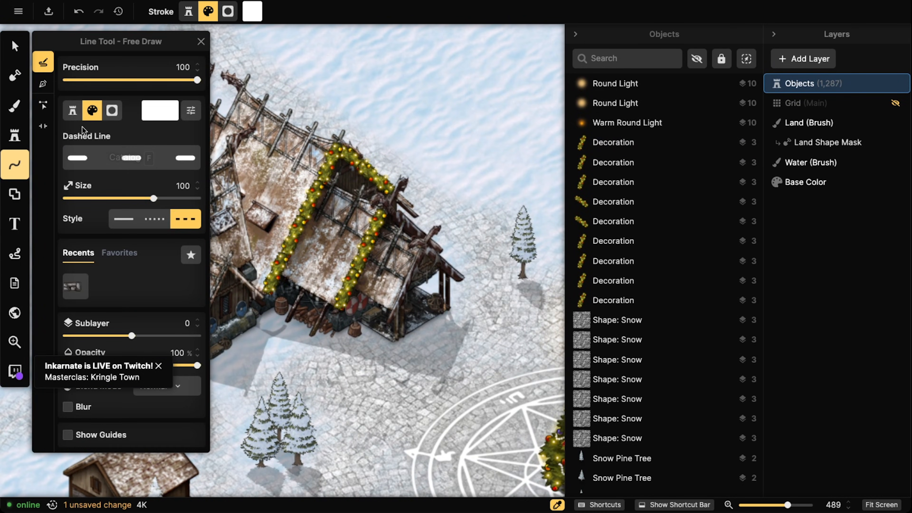
pyautogui.click(72, 110)
pyautogui.click(99, 153)
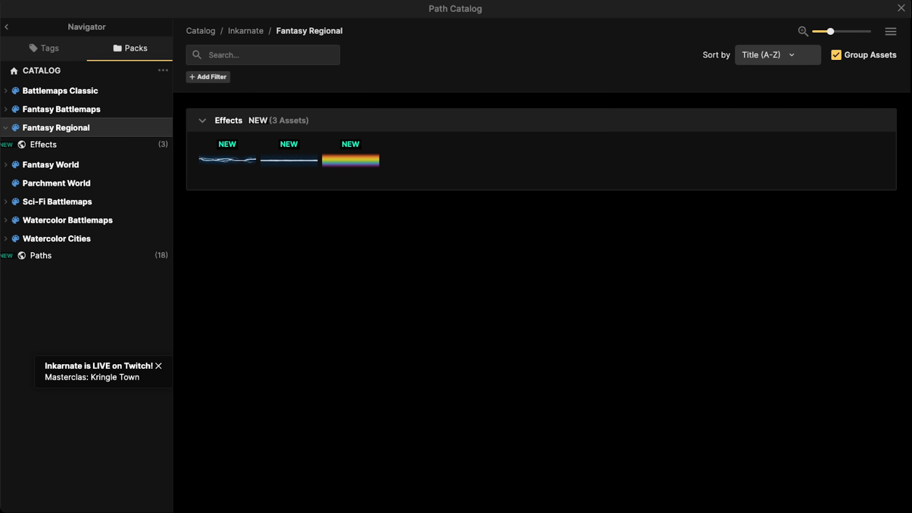
pyautogui.press('Escape')
pyautogui.click(14, 46)
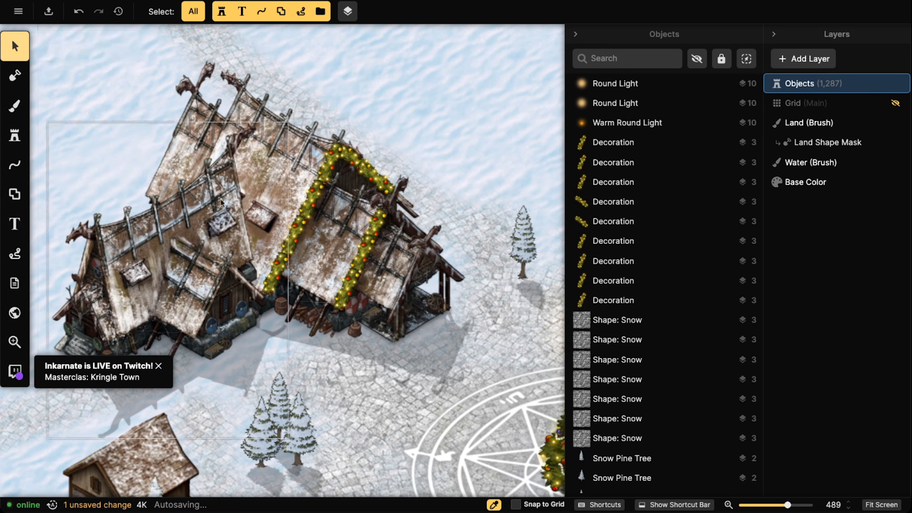
# Copy garlands onto the large hall's small doorway gable, rotated 270° on the western edge and 15° on the eastern slope.
pyautogui.scroll(2, 356, 288)
pyautogui.click(356, 287)
pyautogui.moveTo(270, 288); pyautogui.dragTo(432, 179)
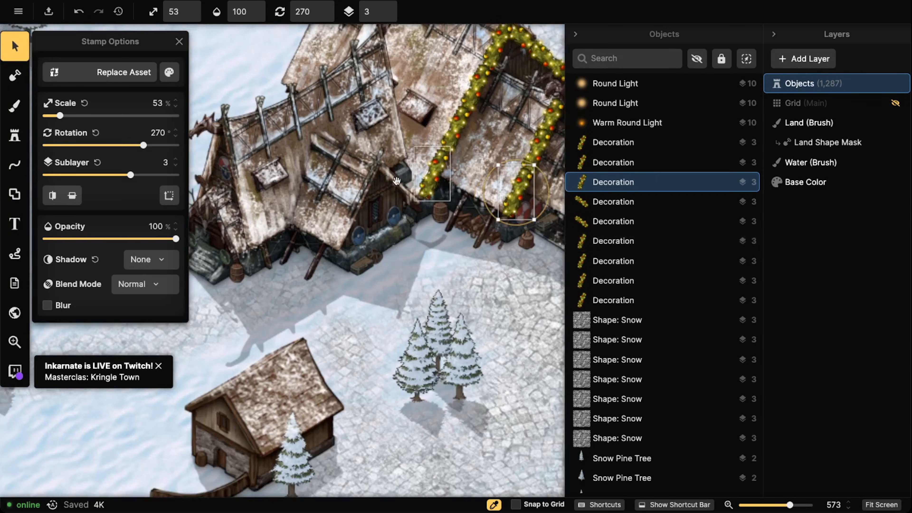
pyautogui.hotkey('ctrl', 'v')
pyautogui.moveTo(356, 199); pyautogui.dragTo(378, 179)
pyautogui.hotkey('ctrl', 'v')
pyautogui.moveTo(361, 229); pyautogui.dragTo(349, 228)
pyautogui.hotkey('ctrl', 'v')
pyautogui.scroll(9, 413, 199)
pyautogui.moveTo(413, 199)
pyautogui.mouseDown()
pyautogui.moveTo(392, 184)
pyautogui.moveTo(402, 186)
pyautogui.mouseUp()
pyautogui.scroll(-2, 393, 184)
pyautogui.scroll(-5, 402, 187)
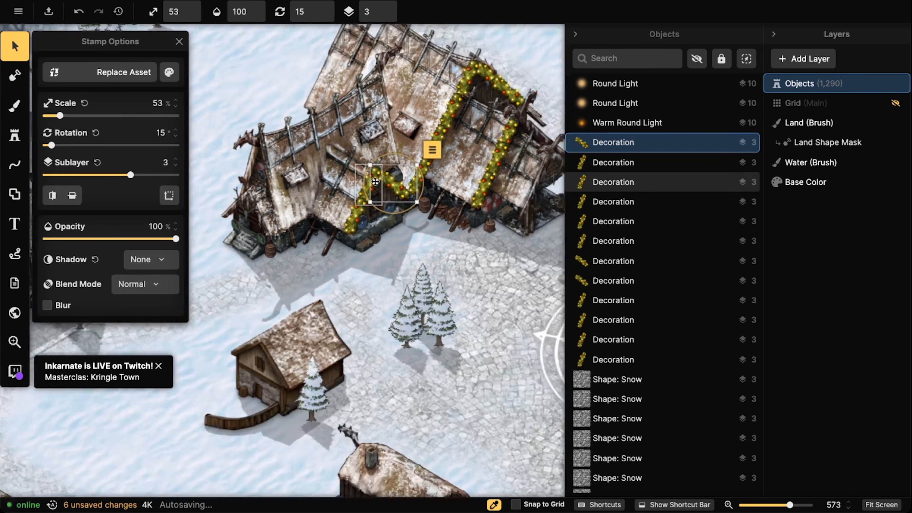
# Copy garlands onto the large hall's eastern porch gable, rotated 270° on one edge and 15° on the other.
pyautogui.scroll(5, 523, 189)
pyautogui.hotkey('ctrl', 'v')
pyautogui.scroll(-7, 523, 188)
pyautogui.moveTo(524, 188); pyautogui.dragTo(483, 195)
pyautogui.hotkey('ctrl', 'c')
pyautogui.hotkey('ctrl', 'v')
pyautogui.moveTo(507, 161); pyautogui.dragTo(501, 160)
pyautogui.hotkey('ctrl', 'v')
pyautogui.scroll(7, 529, 160)
pyautogui.scroll(-3, 528, 160)
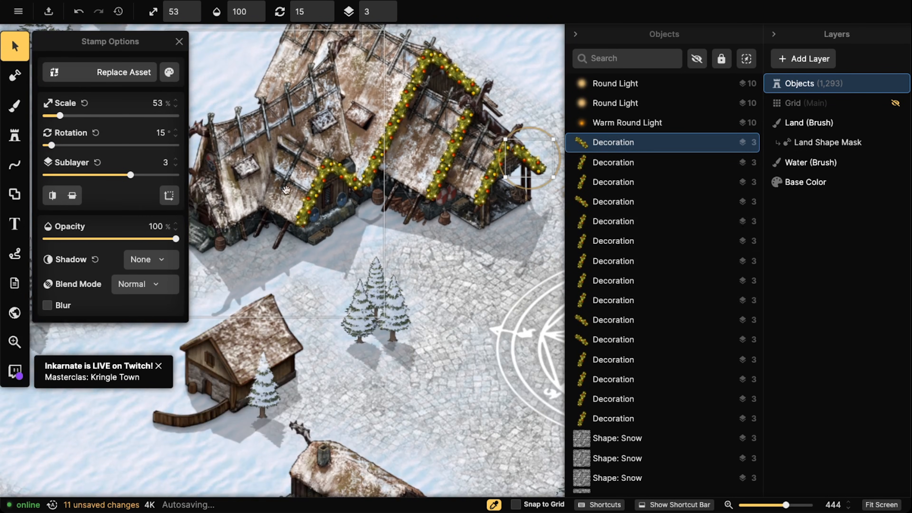
# Frame the gable of the small cabin south of the large hall with garland copies rotated 33° and 303°.
pyautogui.moveTo(287, 189); pyautogui.dragTo(421, 182)
pyautogui.hotkey('ctrl', 'v')
pyautogui.scroll(2, 365, 351)
pyautogui.moveTo(366, 351); pyautogui.dragTo(367, 365)
pyautogui.scroll(-1, 368, 358)
pyautogui.hotkey('ctrl', 'v')
pyautogui.moveTo(362, 383); pyautogui.dragTo(357, 336)
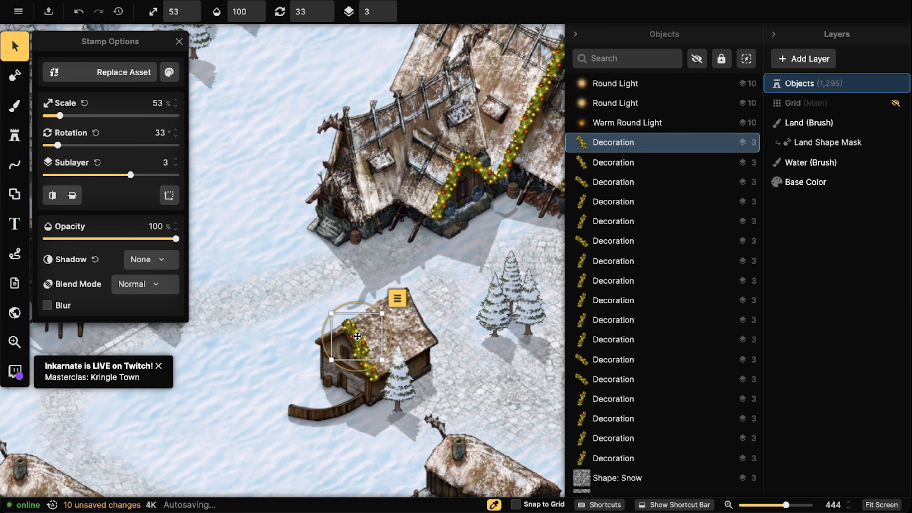
pyautogui.hotkey('ctrl', 'v')
pyautogui.scroll(-6, 329, 337)
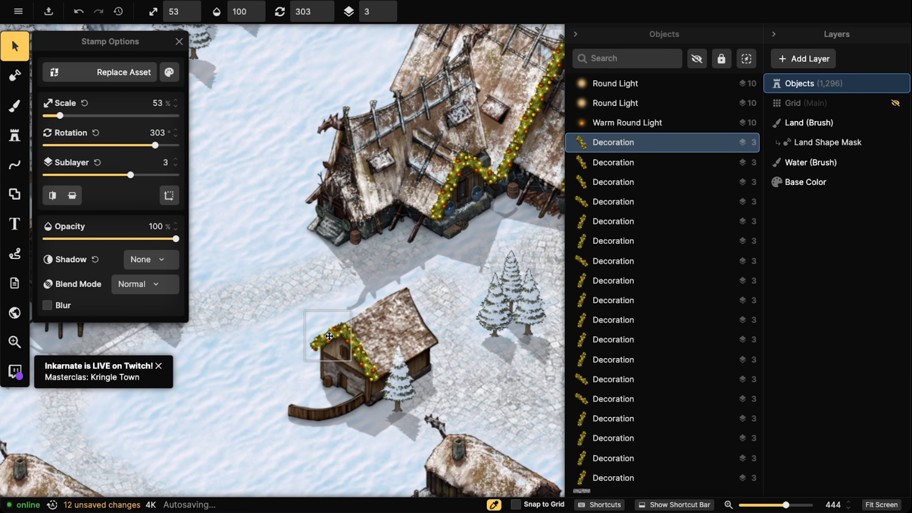
# Frame the front gable of the decked house southwest of the Christmas tree with garlands rotated 273° and 355°.
pyautogui.moveTo(527, 490); pyautogui.dragTo(383, 262)
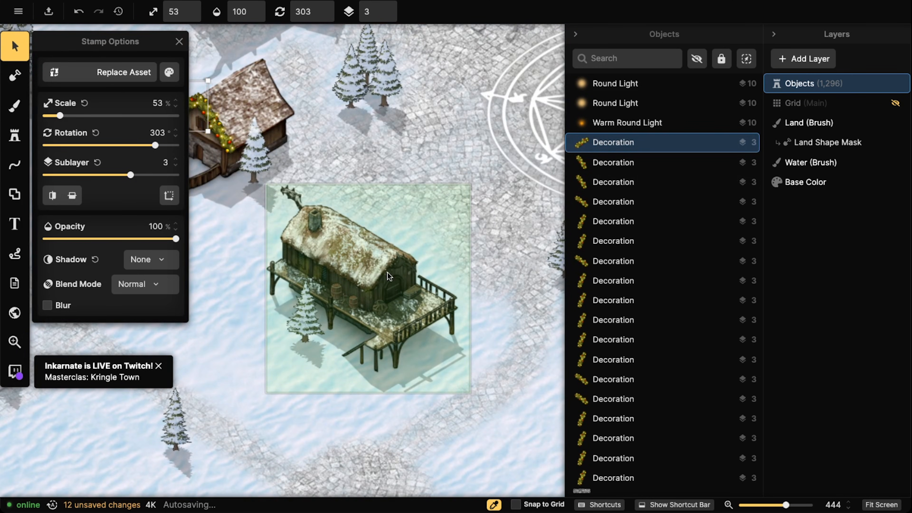
pyautogui.hotkey('ctrl', 'v')
pyautogui.scroll(-2, 388, 274)
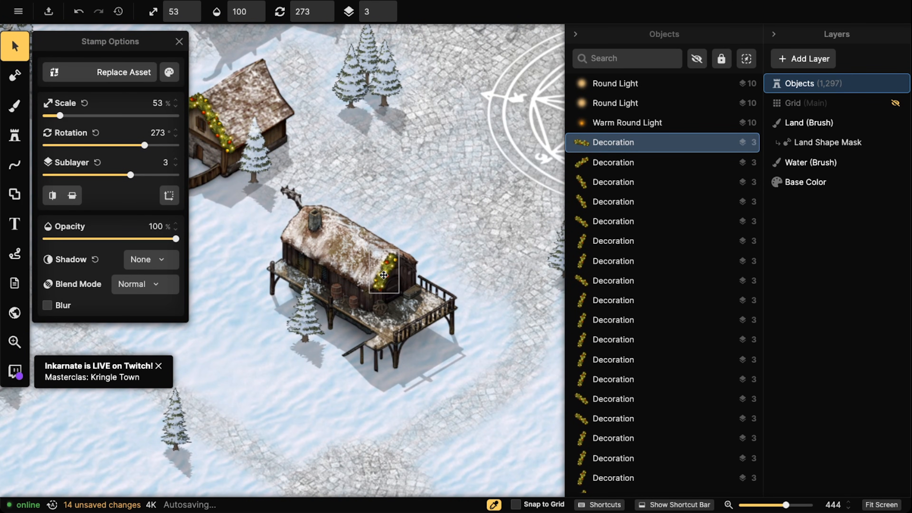
pyautogui.click(384, 275)
pyautogui.hotkey('ctrl', 'v')
pyautogui.scroll(2, 409, 268)
pyautogui.click(412, 265)
pyautogui.scroll(5, 412, 266)
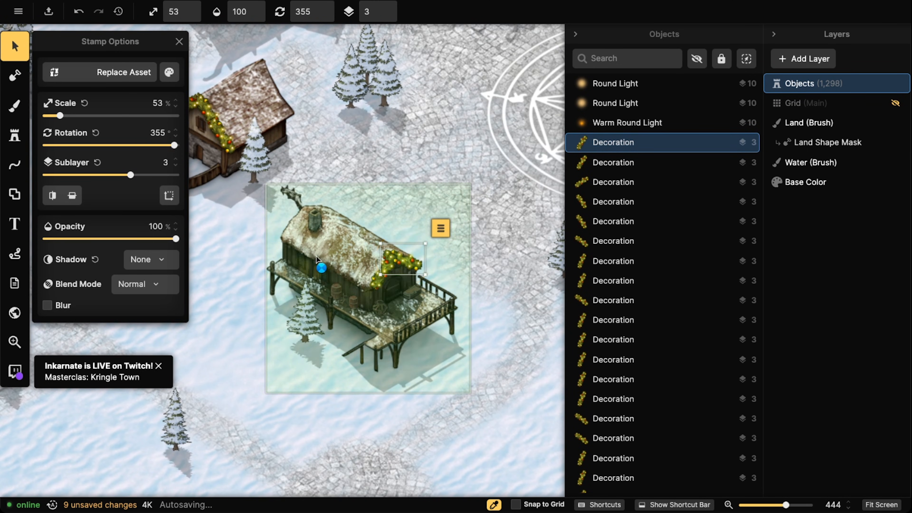
# Run garland copies along the decked house's long eave, starting at 355° and continuing at 5°.
pyautogui.hotkey('ctrl', 'v')
pyautogui.click(297, 267)
pyautogui.moveTo(296, 270); pyautogui.dragTo(295, 270)
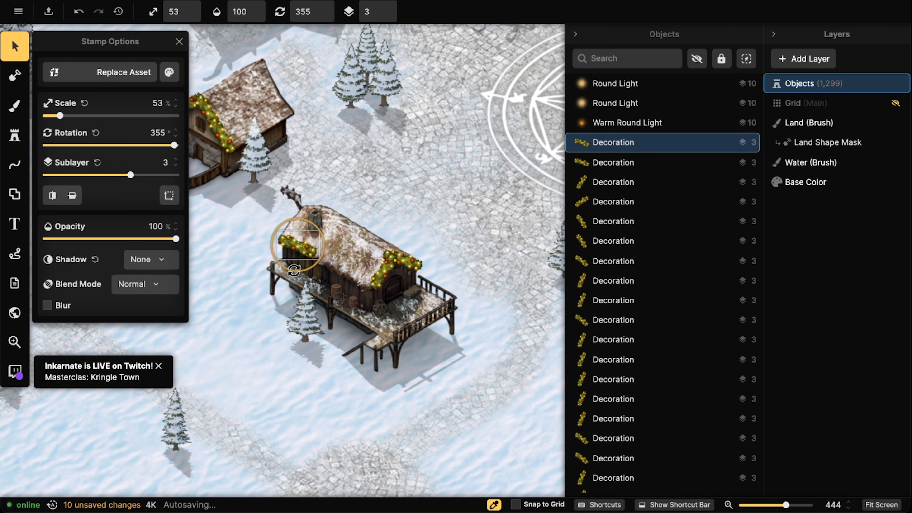
pyautogui.hotkey('ctrl', 'v')
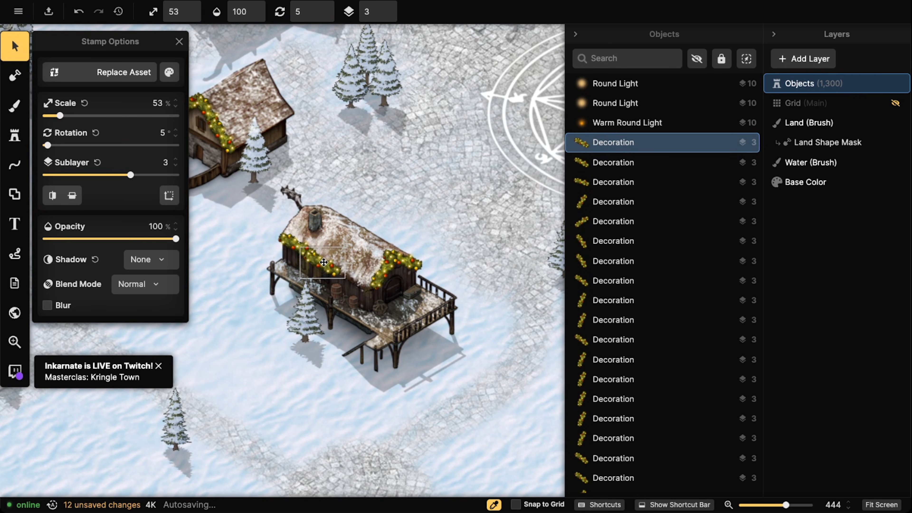
pyautogui.hotkey('ctrl', 'v')
pyautogui.scroll(-3, 358, 278)
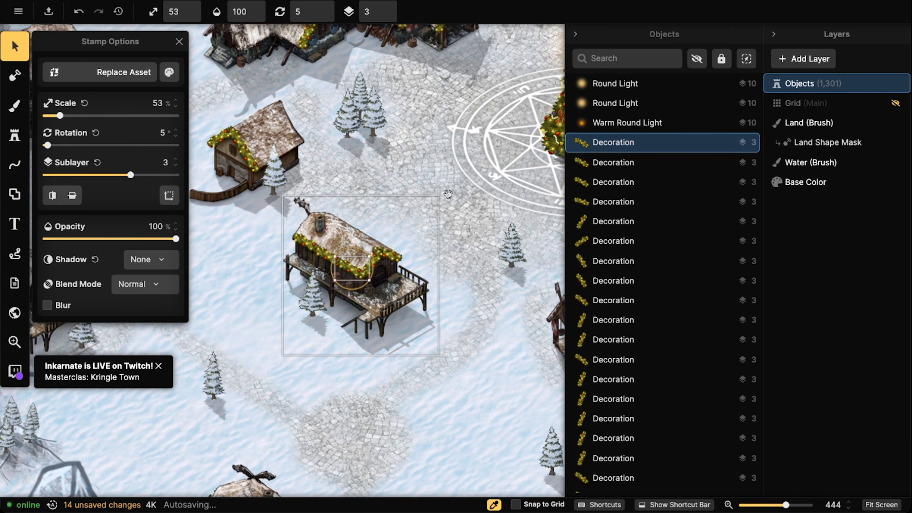
# Add garlands rotated 320° and 50° to the annex gable of the longhouse south of the Christmas tree.
pyautogui.moveTo(531, 212); pyautogui.dragTo(360, 179)
pyautogui.moveTo(433, 232); pyautogui.dragTo(352, 209)
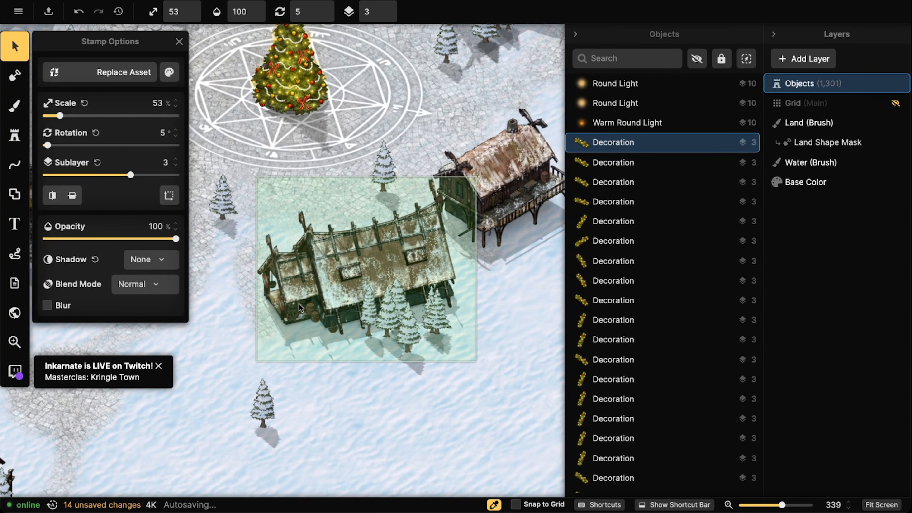
pyautogui.hotkey('ctrl', 'v')
pyautogui.scroll(-3, 299, 304)
pyautogui.moveTo(299, 305); pyautogui.dragTo(300, 297)
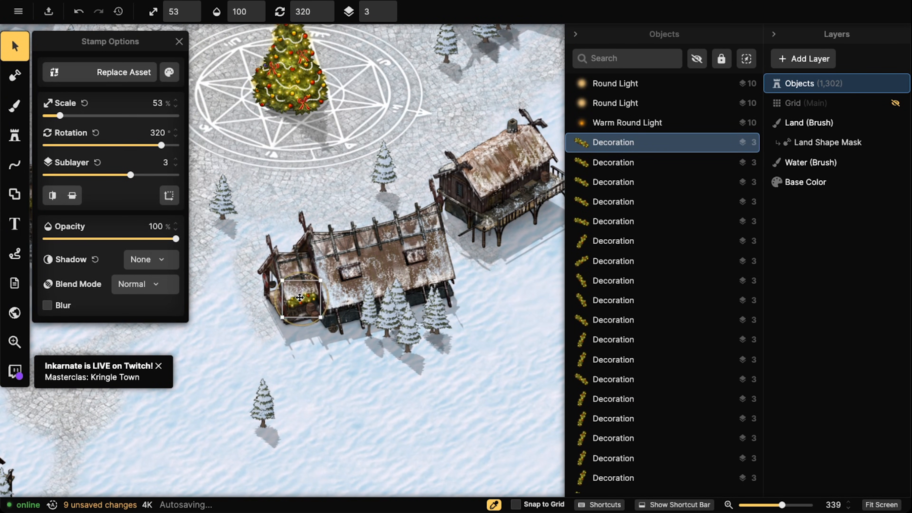
pyautogui.hotkey('ctrl', 'c')
pyautogui.hotkey('ctrl', 'v')
pyautogui.scroll(4, 285, 283)
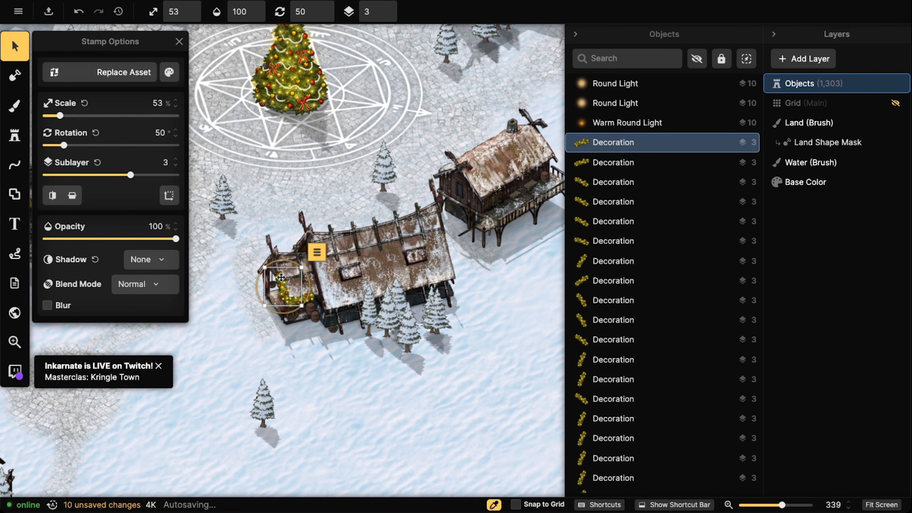
# Add two more garland copies to the annex gable of the longhouse south of the Christmas tree, rotating the outer one to 290°.
pyautogui.hotkey('ctrl', 'c')
pyautogui.hotkey('ctrl', 'v')
pyautogui.moveTo(280, 275); pyautogui.dragTo(280, 267)
pyautogui.hotkey('ctrl', 'v')
pyautogui.scroll(-1, 260, 267)
pyautogui.scroll(-7, 260, 267)
pyautogui.scroll(-2, 270, 265)
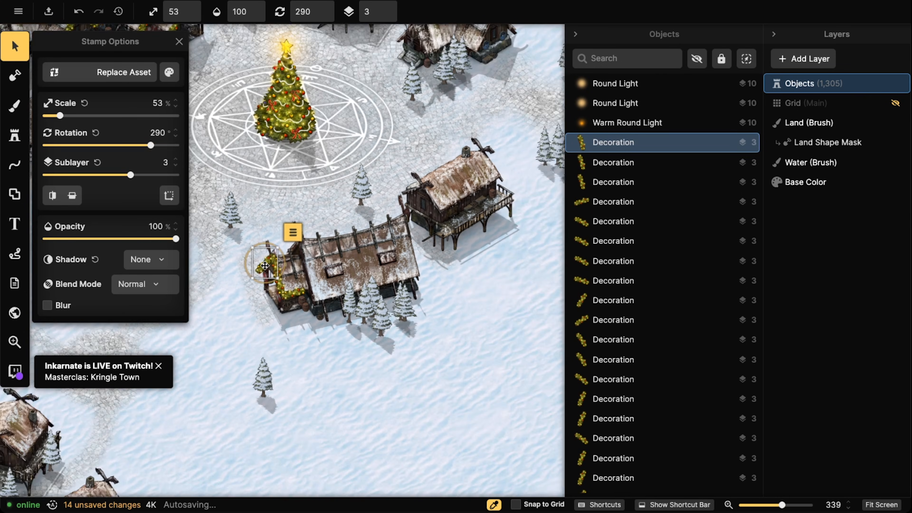
# Frame the front gable of the decked house southeast of the Christmas tree with garland copies rotated 320° and 35°.
pyautogui.hotkey('ctrl', 'c')
pyautogui.moveTo(445, 171); pyautogui.dragTo(349, 254)
pyautogui.hotkey('ctrl', 'v')
pyautogui.scroll(2, 359, 250)
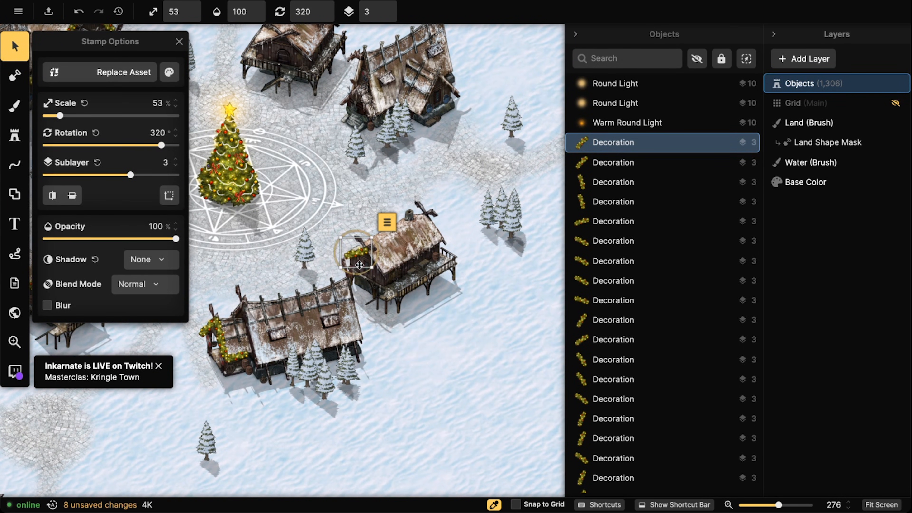
pyautogui.hotkey('ctrl', 'v')
pyautogui.scroll(5, 363, 263)
pyautogui.moveTo(376, 262); pyautogui.dragTo(377, 261)
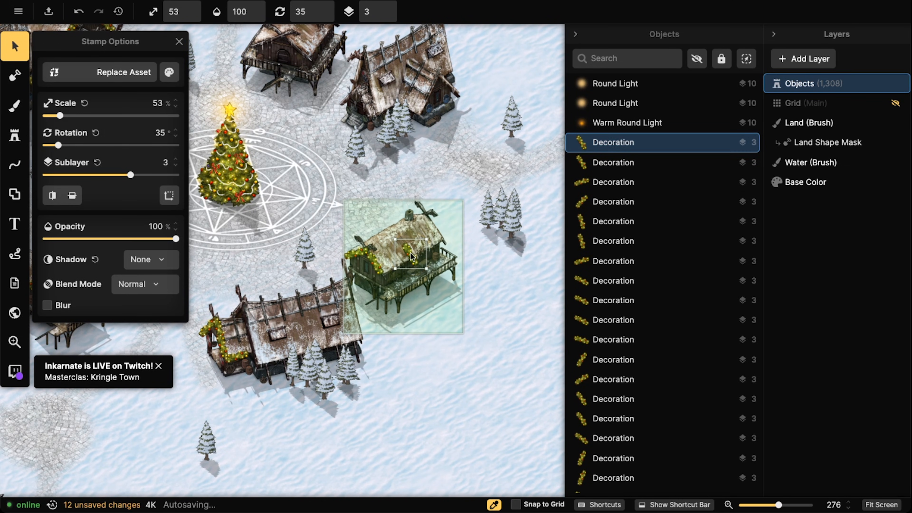
# Run garlands rotated 305° along the southeast decked house's long eave and add one at 20° down the far roof edge.
pyautogui.hotkey('ctrl', 'v')
pyautogui.scroll(-3, 411, 254)
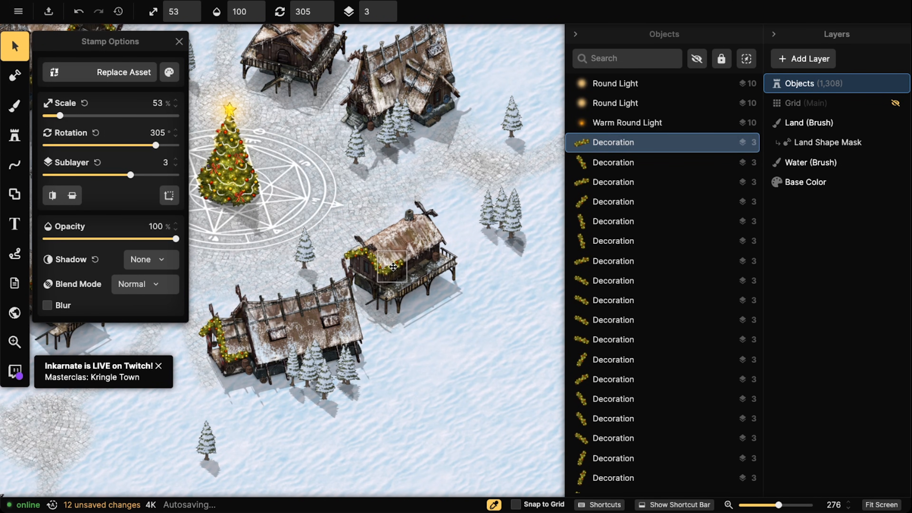
pyautogui.hotkey('ctrl', 'v')
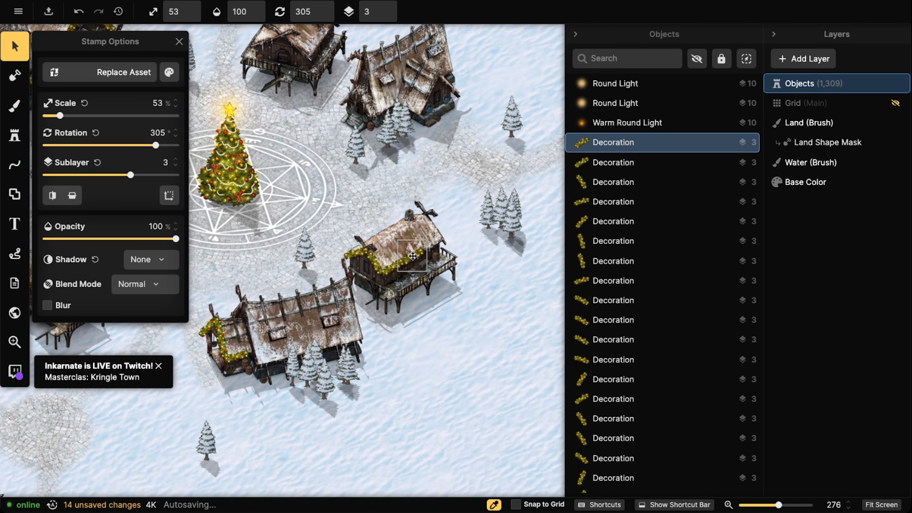
pyautogui.hotkey('ctrl', 'v')
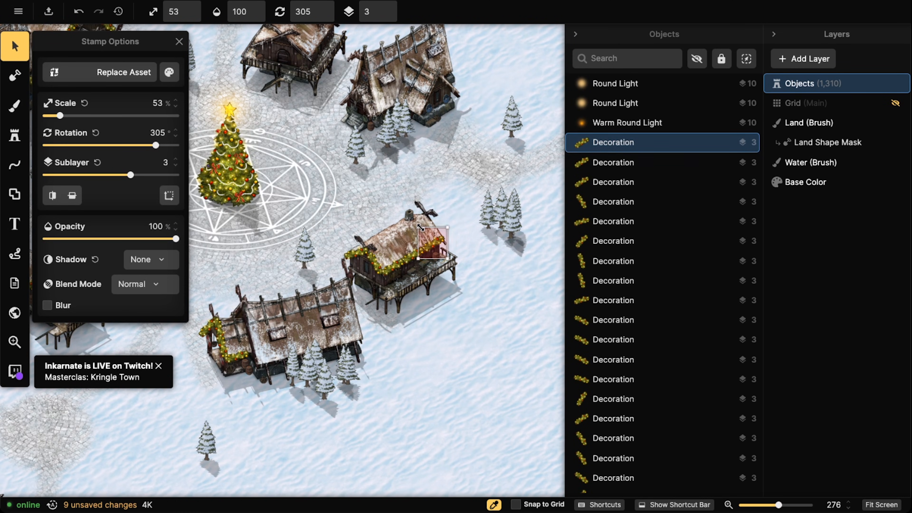
pyautogui.hotkey('ctrl', 'v')
pyautogui.scroll(6, 421, 228)
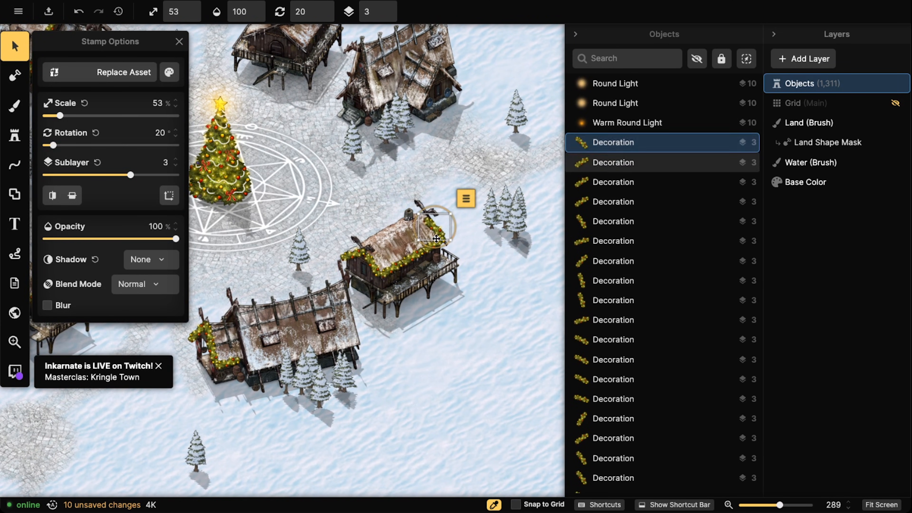
pyautogui.moveTo(435, 246); pyautogui.dragTo(431, 249)
# Line the front gable of the stilted house north of the Christmas tree with garlands rotated 315°, 15° and 20°.
pyautogui.moveTo(374, 155); pyautogui.dragTo(437, 284)
pyautogui.hotkey('ctrl', 'v')
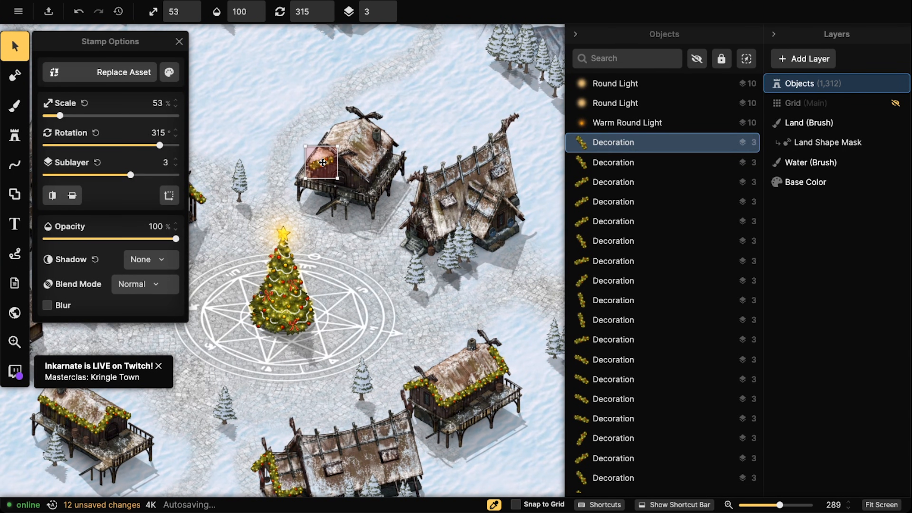
pyautogui.click(318, 163)
pyautogui.hotkey('ctrl', 'v')
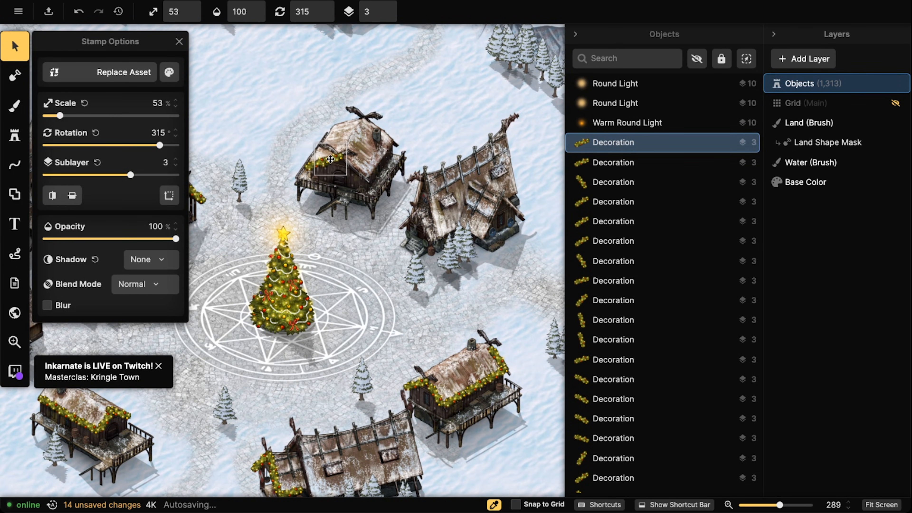
pyautogui.hotkey('ctrl', 'v')
pyautogui.scroll(12, 360, 168)
pyautogui.moveTo(361, 168); pyautogui.dragTo(347, 162)
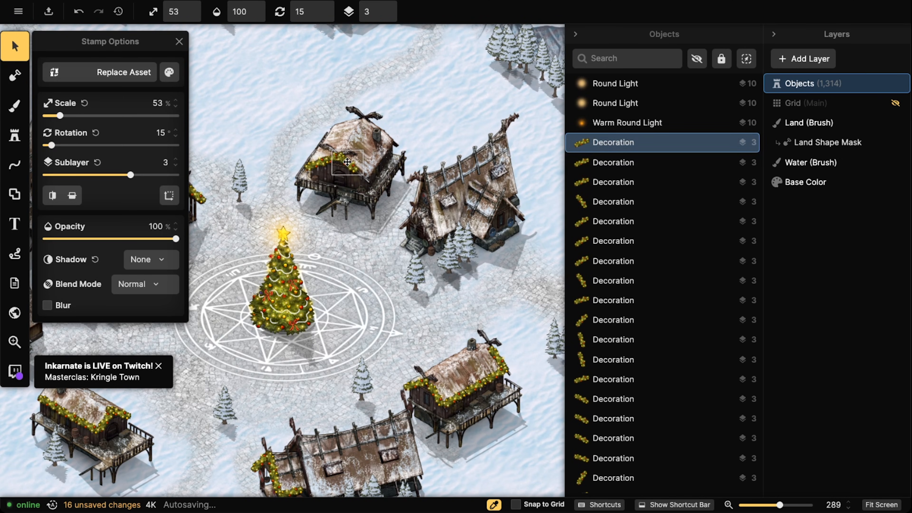
pyautogui.scroll(1, 347, 174)
pyautogui.hotkey('ctrl', 'v')
pyautogui.moveTo(356, 175); pyautogui.dragTo(360, 173)
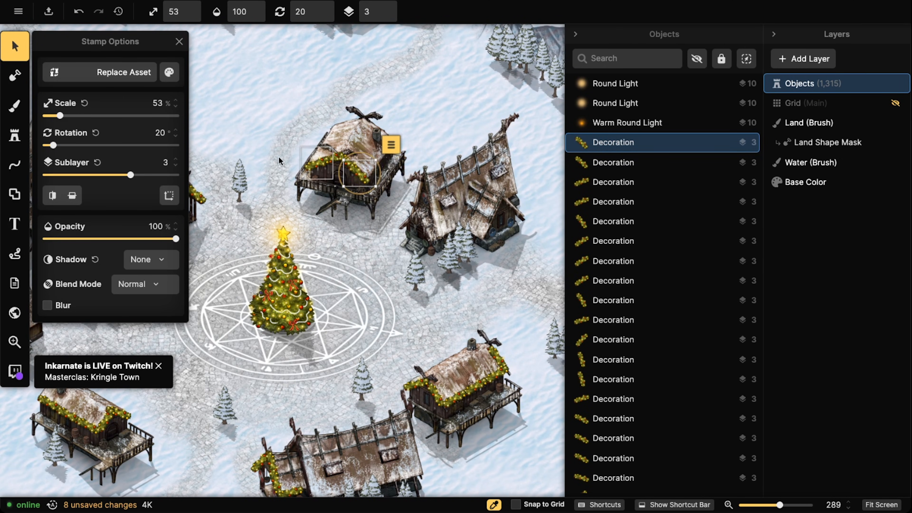
# Look over the village for buildings around the square that still lack garlands.
pyautogui.scroll(-10, 312, 161)
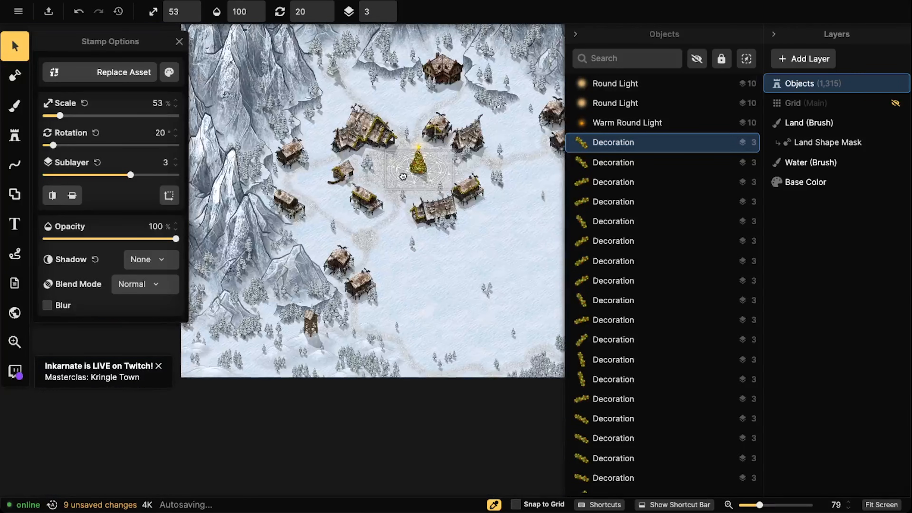
pyautogui.scroll(5, 308, 155)
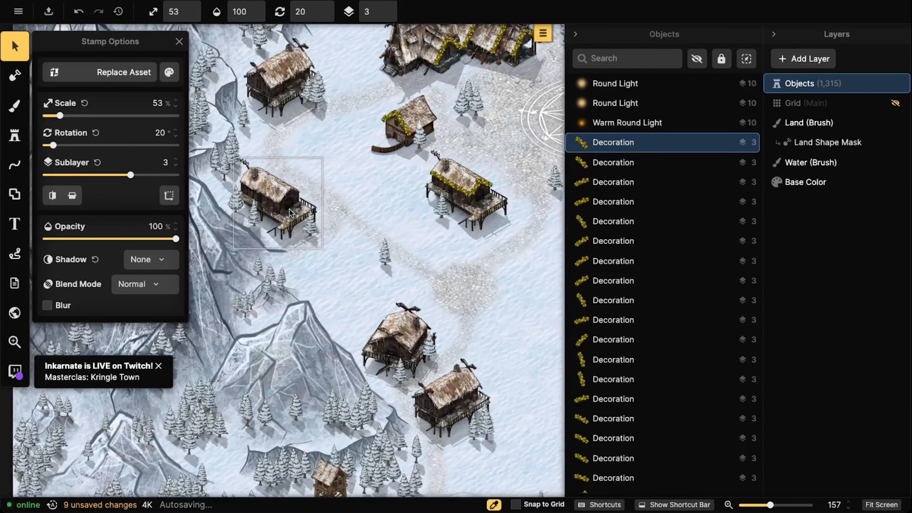
pyautogui.scroll(3, 289, 209)
pyautogui.moveTo(421, 153); pyautogui.dragTo(260, 301)
pyautogui.moveTo(405, 191); pyautogui.dragTo(323, 242)
pyautogui.scroll(-3, 323, 242)
pyautogui.scroll(-3, 252, 197)
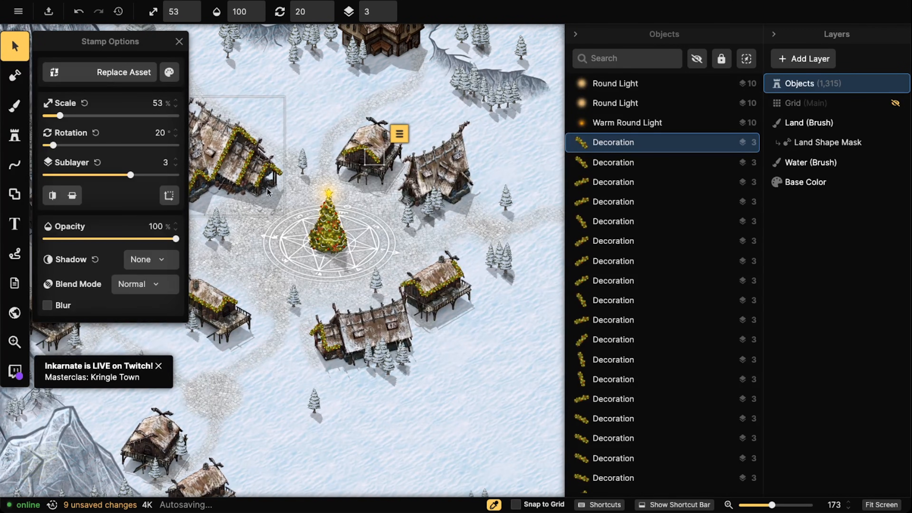
pyautogui.moveTo(191, 205); pyautogui.dragTo(298, 213)
pyautogui.scroll(-2, 347, 242)
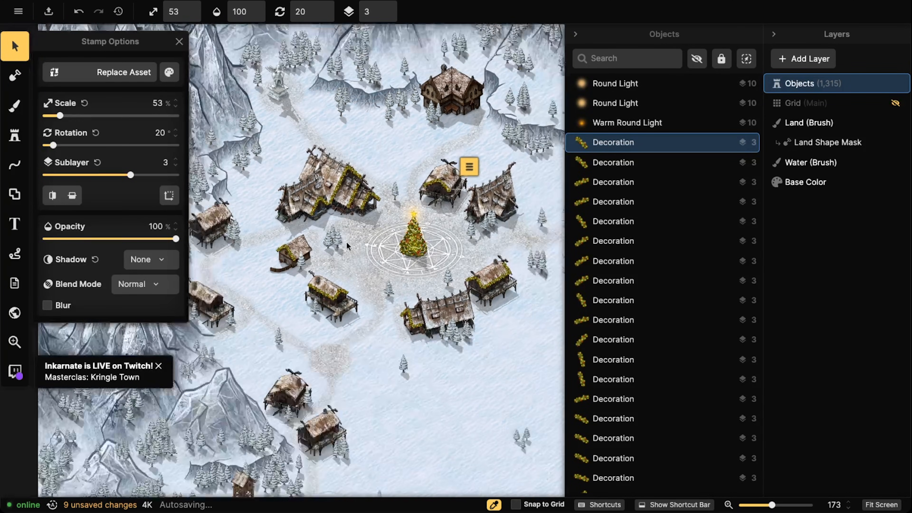
pyautogui.moveTo(280, 203); pyautogui.dragTo(376, 197)
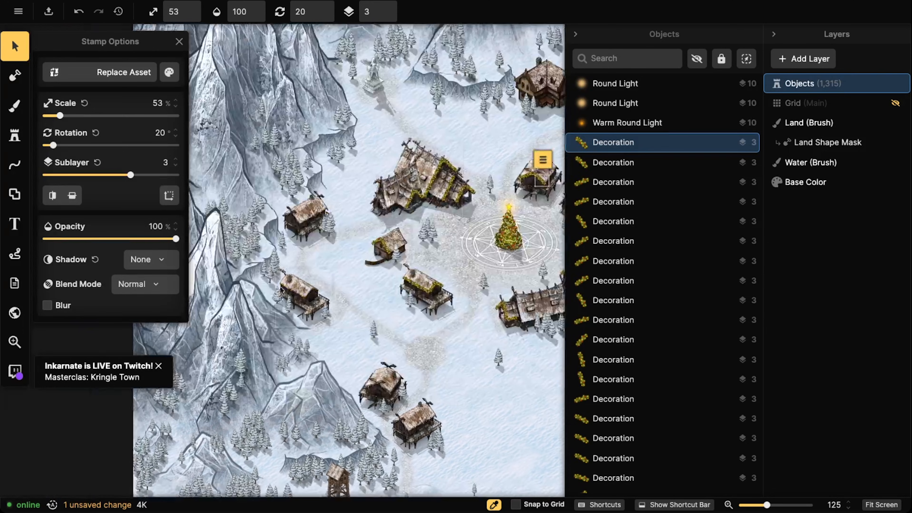
pyautogui.scroll(6, 452, 188)
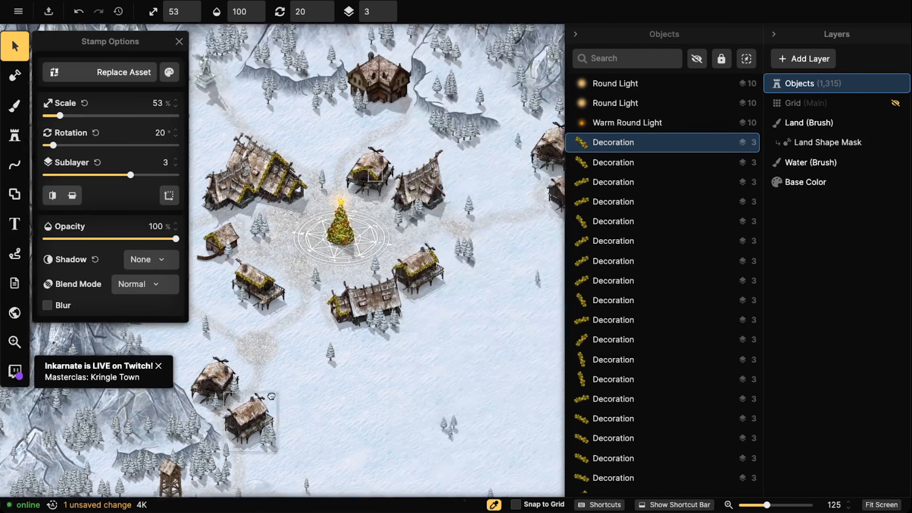
# Frame the door gable on the long side of the steep-roofed hall northeast of the Christmas tree with garlands, including 80° and 193° rotations.
pyautogui.scroll(4, 451, 194)
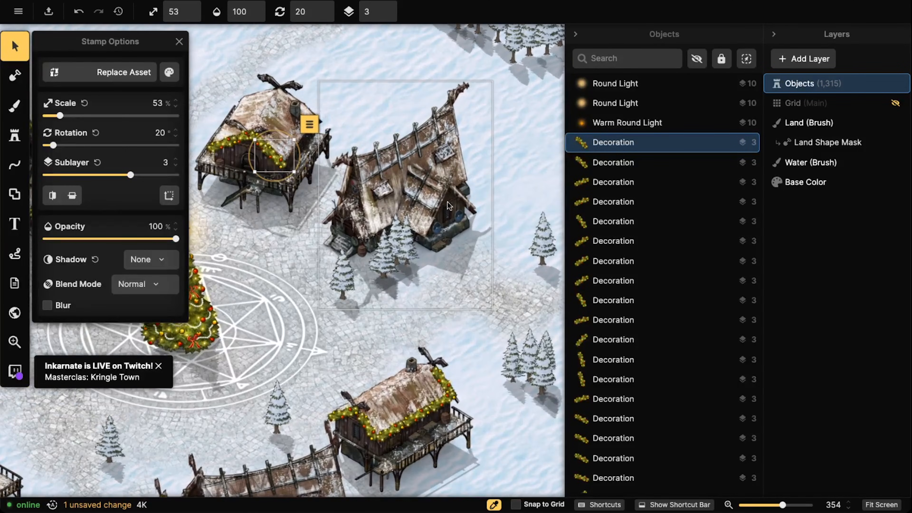
pyautogui.hotkey('ctrl', 'v')
pyautogui.scroll(-6, 446, 206)
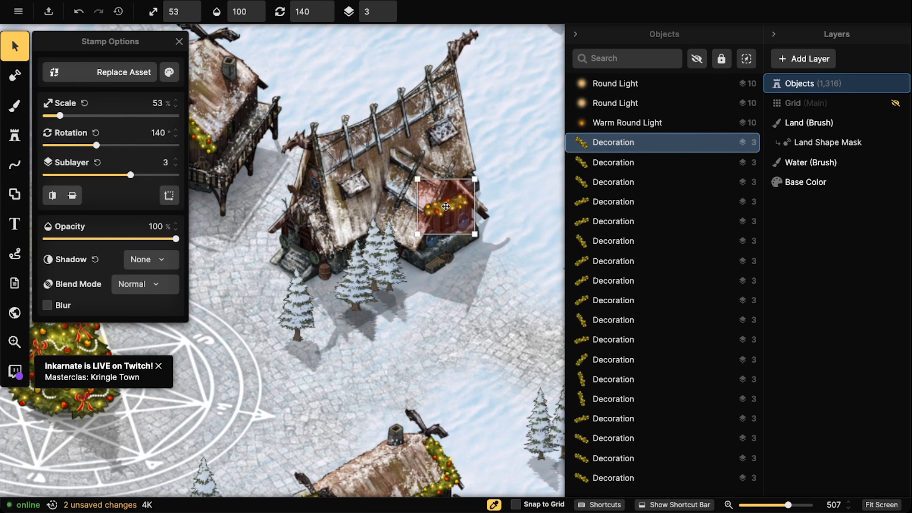
pyautogui.scroll(-6, 446, 206)
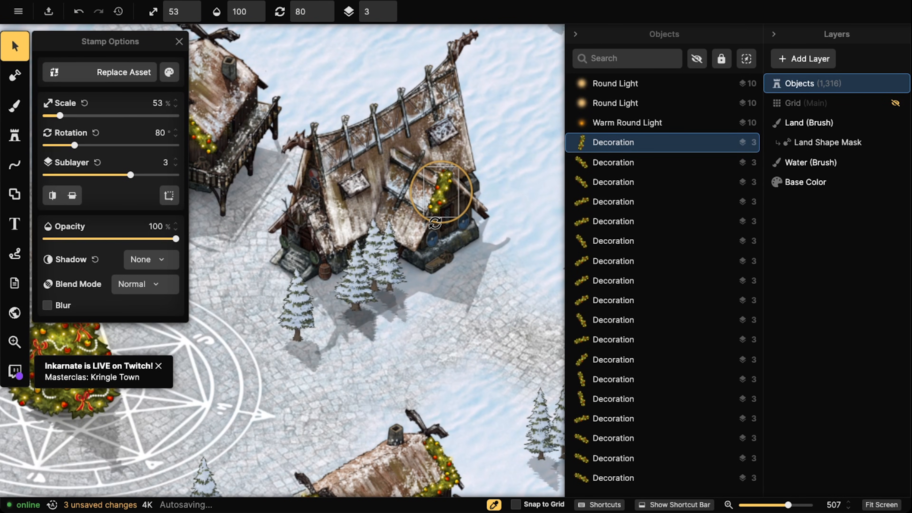
pyautogui.moveTo(435, 223); pyautogui.dragTo(425, 231)
pyautogui.hotkey('ctrl', 'v')
pyautogui.scroll(10, 462, 189)
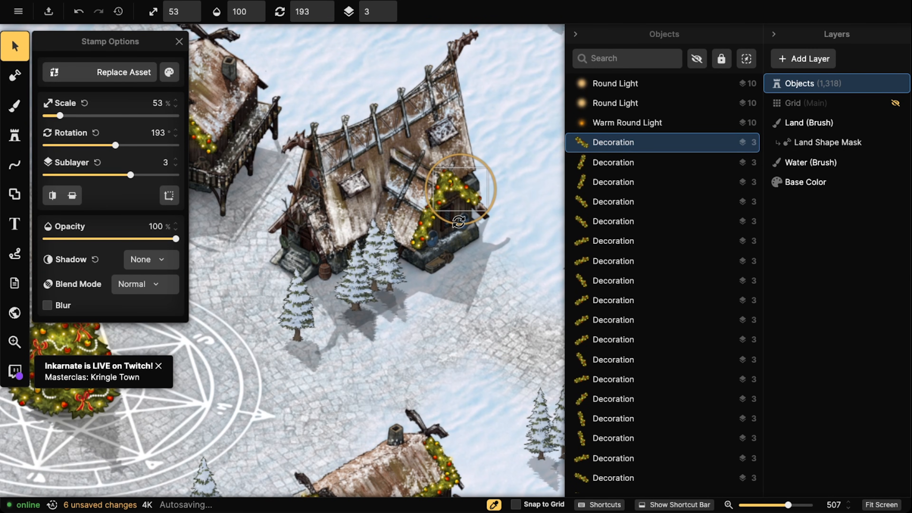
pyautogui.hotkey('ctrl', 'v')
pyautogui.moveTo(476, 216); pyautogui.dragTo(471, 204)
# Hang garlands rotated 105° and 225° over the end entrance of the steep-roofed hall, facing the square.
pyautogui.hotkey('ctrl', 'v')
pyautogui.scroll(-9, 287, 214)
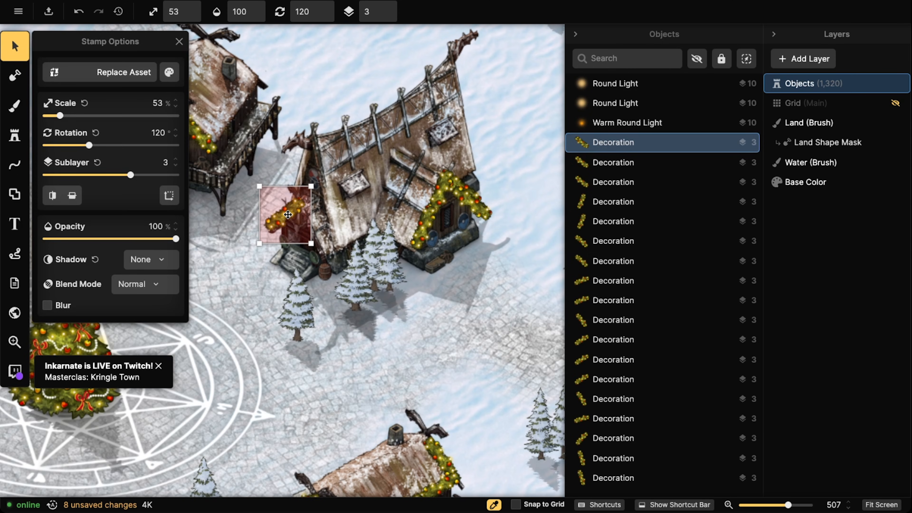
pyautogui.hotkey('ctrl', 'v')
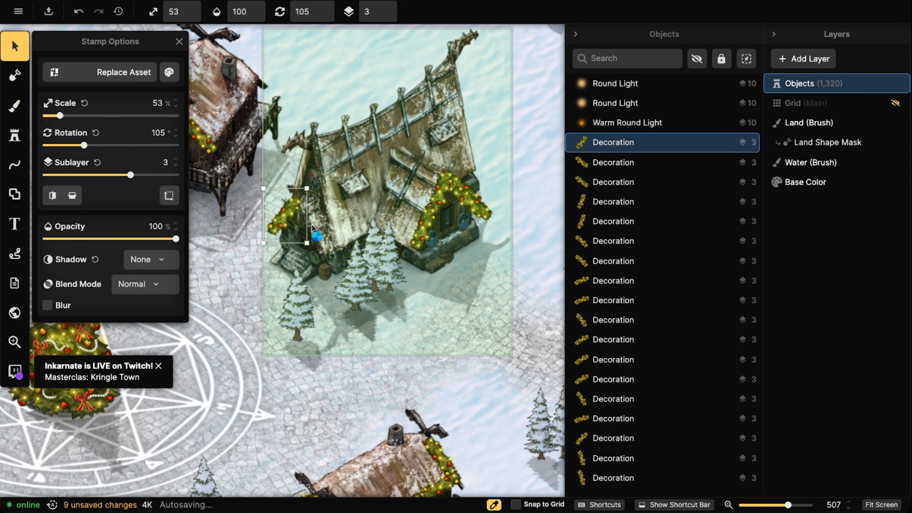
pyautogui.scroll(8, 313, 225)
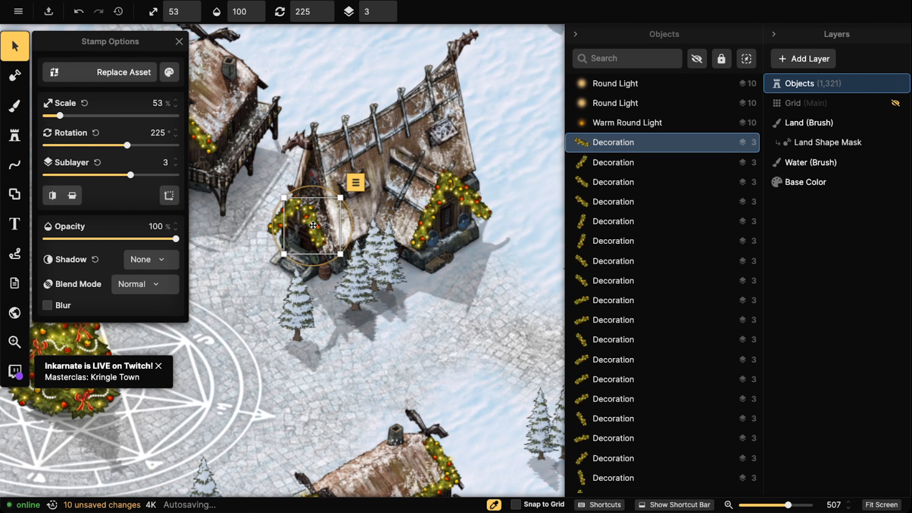
pyautogui.moveTo(313, 223); pyautogui.dragTo(308, 221)
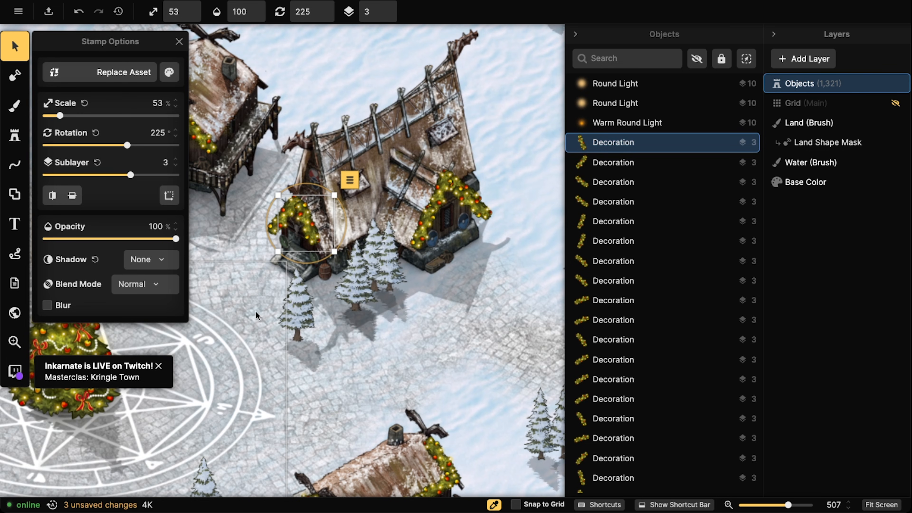
# Place a garland rotated 105° on the rear slope of the main gable of the longhouse south of the Christmas tree.
pyautogui.scroll(-8, 294, 231)
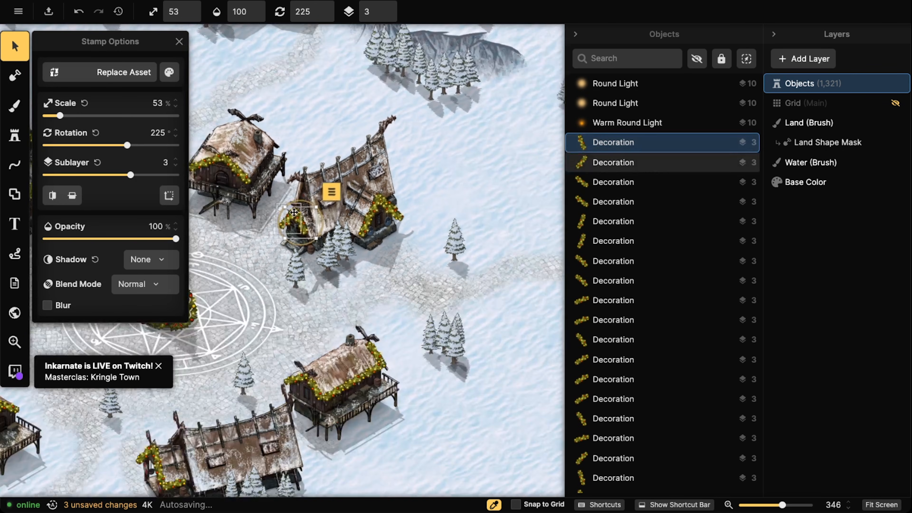
pyautogui.scroll(5, 381, 226)
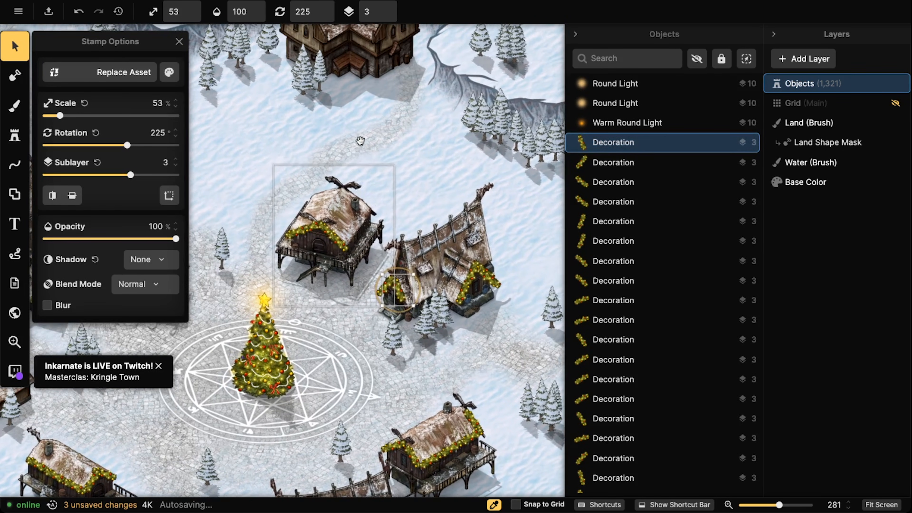
pyautogui.scroll(-5, 330, 196)
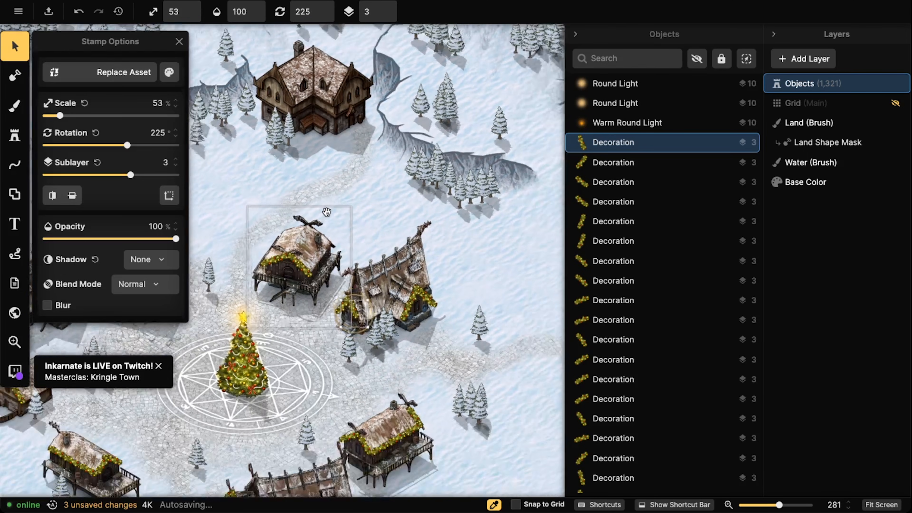
pyautogui.moveTo(337, 234); pyautogui.dragTo(360, 216)
pyautogui.scroll(5, 375, 390)
pyautogui.moveTo(374, 390); pyautogui.dragTo(366, 287)
pyautogui.scroll(3, 356, 277)
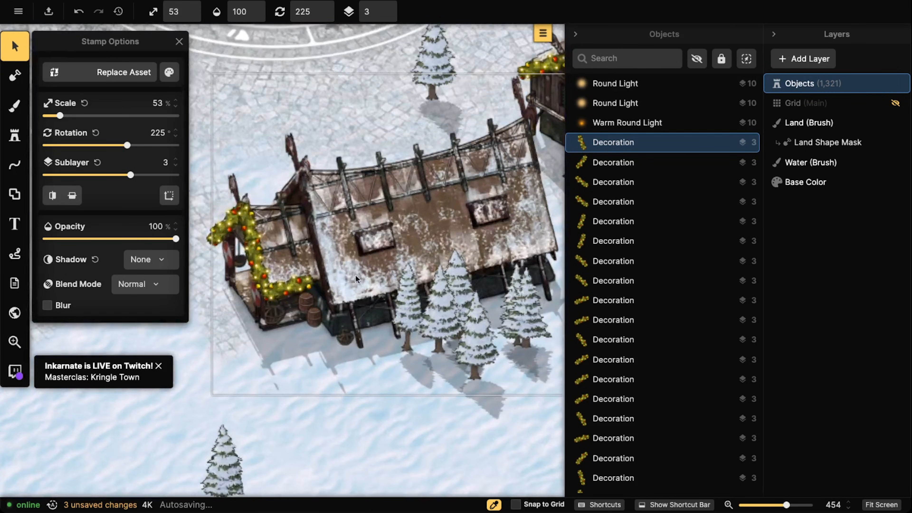
pyautogui.hotkey('ctrl', 'v')
pyautogui.scroll(-8, 314, 214)
pyautogui.scroll(2, 314, 214)
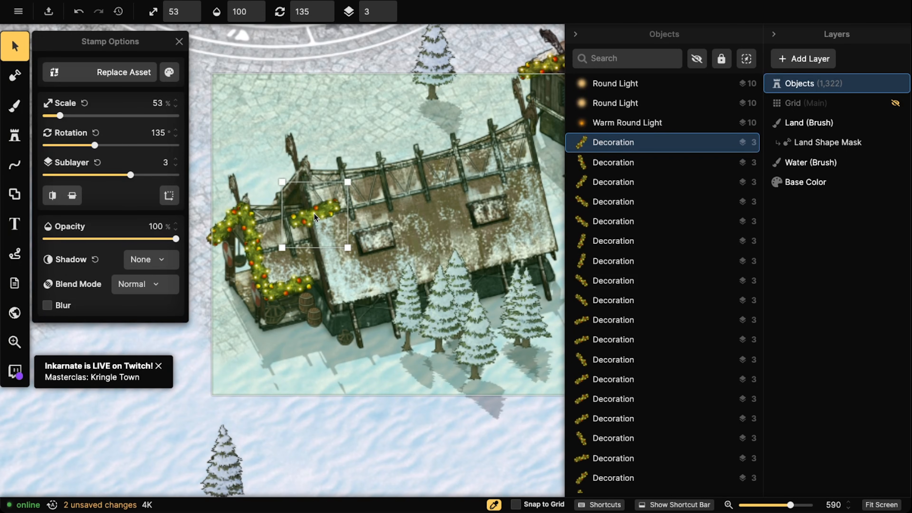
pyautogui.moveTo(314, 214); pyautogui.dragTo(284, 192)
pyautogui.scroll(-2, 283, 192)
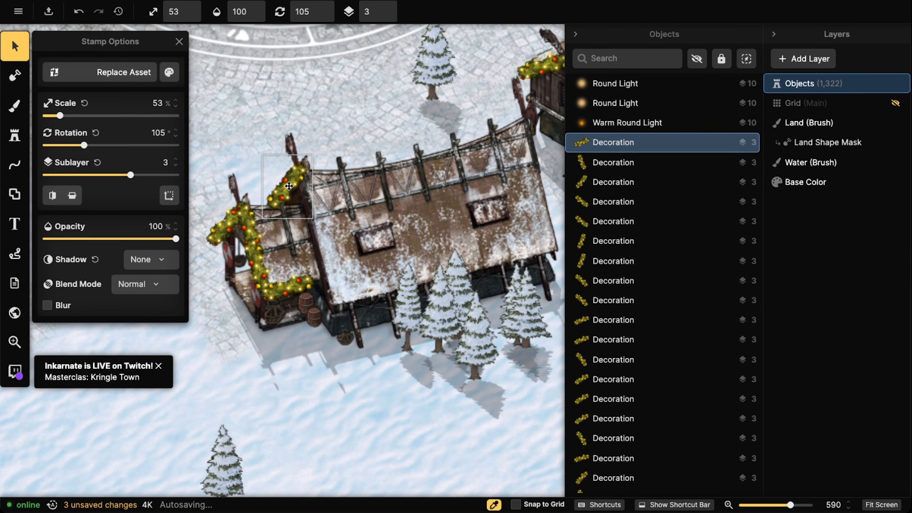
# Continue garlands from the longhouse's main gable peak down its front slope, using rotations of 240° and 235°.
pyautogui.hotkey('ctrl', 'v')
pyautogui.scroll(9, 305, 222)
pyautogui.moveTo(305, 222); pyautogui.dragTo(303, 193)
pyautogui.scroll(-1, 303, 192)
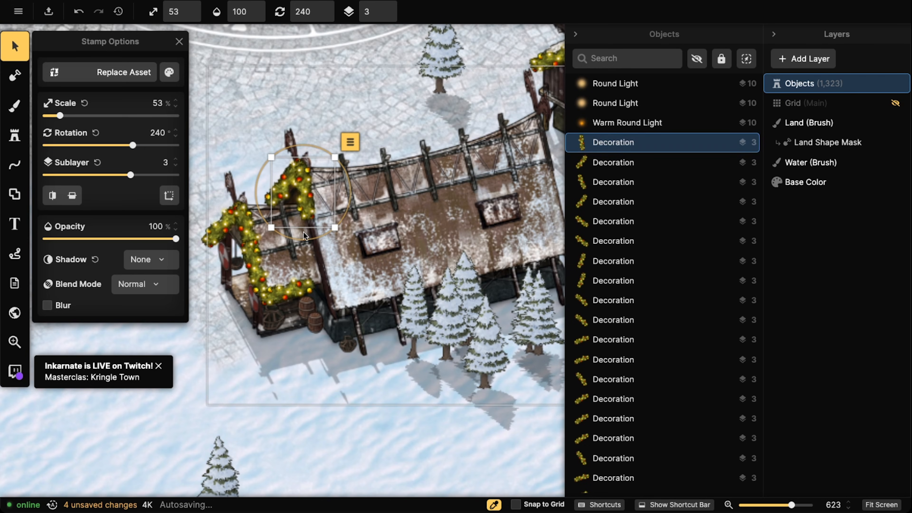
pyautogui.hotkey('ctrl', 'v')
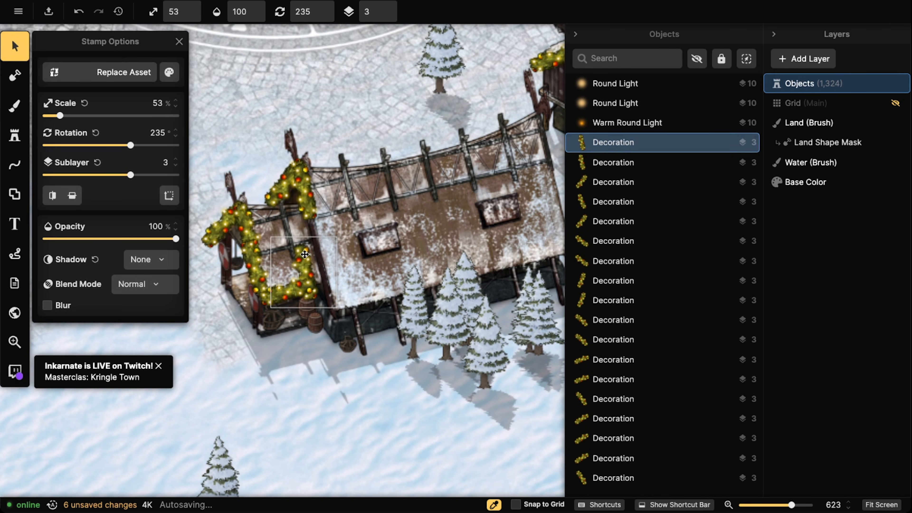
pyautogui.hotkey('ctrl', 'v')
# Finish the longhouse's front-slope garland and run more garlands along its lower eave on sublayer 2, starting from a 145° rotation.
pyautogui.hotkey('ctrl', 'v')
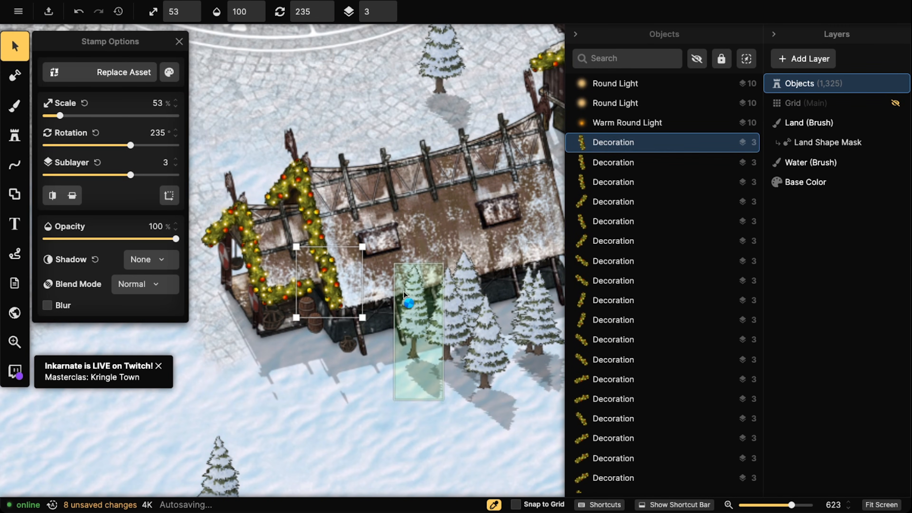
pyautogui.scroll(-20, 403, 295)
pyautogui.scroll(3, 404, 295)
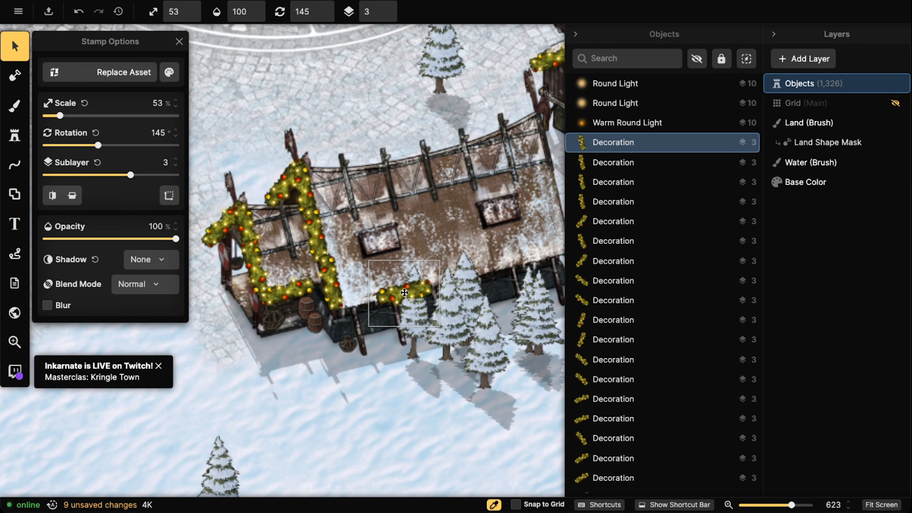
pyautogui.click(390, 16)
pyautogui.moveTo(389, 299)
pyautogui.mouseDown()
pyautogui.moveTo(346, 308)
pyautogui.moveTo(400, 290)
pyautogui.mouseUp()
pyautogui.hotkey('ctrl', 'v')
pyautogui.hotkey('ctrl', 'v')
pyautogui.moveTo(452, 280); pyautogui.dragTo(459, 246)
pyautogui.hotkey('ctrl', 'v')
# Line the east end of the longhouse roof from eave to ridge with garlands rotated 235° on sublayer 3.
pyautogui.hotkey('ctrl', 'v')
pyautogui.scroll(6, 459, 246)
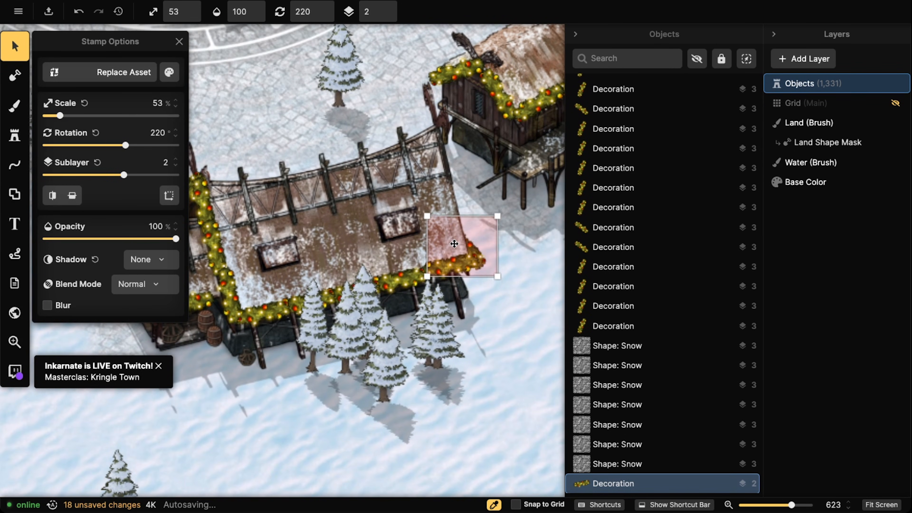
pyautogui.click(385, 6)
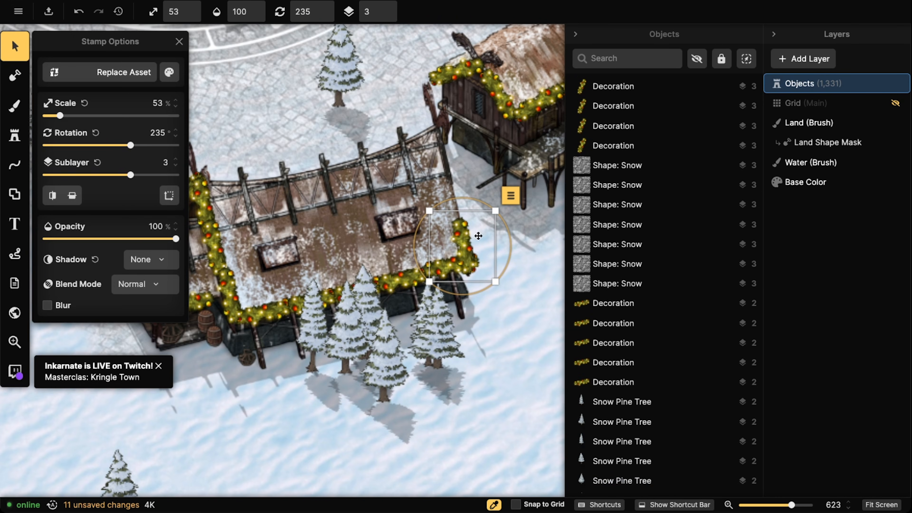
pyautogui.hotkey('ctrl', 'v')
pyautogui.moveTo(446, 179); pyautogui.dragTo(450, 187)
pyautogui.hotkey('ctrl', 'v')
pyautogui.moveTo(446, 140); pyautogui.dragTo(442, 149)
# Hang garlands rotated 235° up the roof edge behind the end entrance of the steep-roofed hall northeast of the tree.
pyautogui.scroll(-5, 288, 172)
pyautogui.moveTo(287, 173); pyautogui.dragTo(351, 414)
pyautogui.moveTo(407, 115); pyautogui.dragTo(309, 194)
pyautogui.hotkey('ctrl', 'v')
pyautogui.scroll(5, 309, 194)
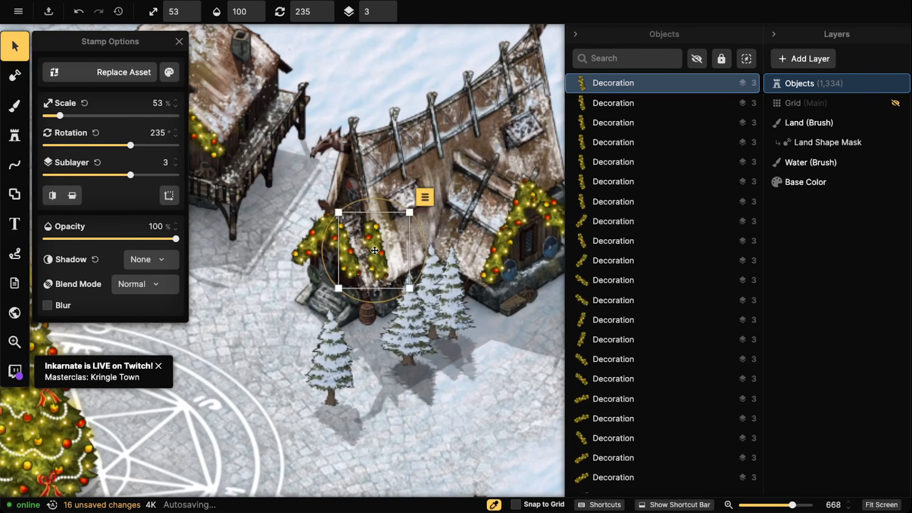
pyautogui.moveTo(376, 266); pyautogui.dragTo(380, 254)
pyautogui.hotkey('ctrl', 'v')
pyautogui.hotkey('ctrl', 'v')
pyautogui.moveTo(390, 192); pyautogui.dragTo(356, 163)
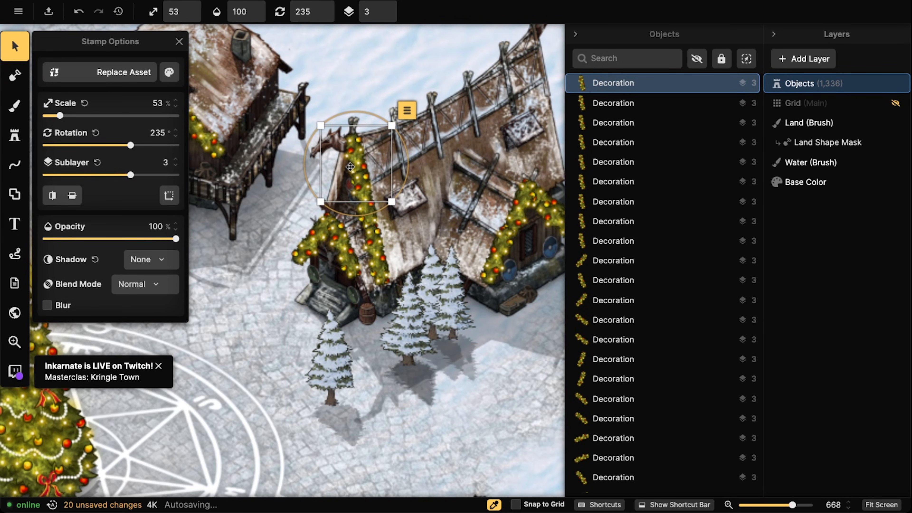
# Add a garland rotated 85° down the opposite slope of the steep-roofed hall's end gable.
pyautogui.hotkey('ctrl', 'v')
pyautogui.scroll(-11, 345, 177)
pyautogui.scroll(-4, 344, 177)
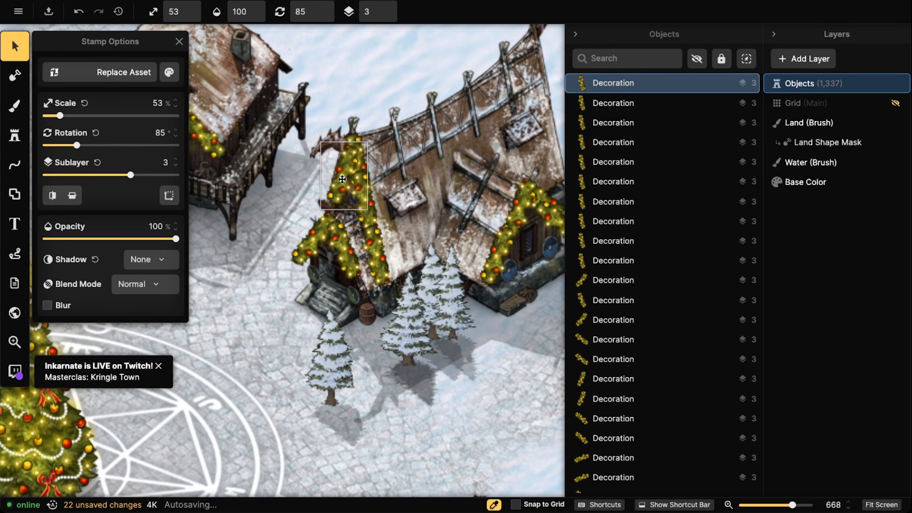
pyautogui.press('Escape')
# Extend the garlands of the stilt house north of the tree around its side eave, using rotations of 235° and 280°.
pyautogui.scroll(-3, 234, 159)
pyautogui.scroll(6, 231, 175)
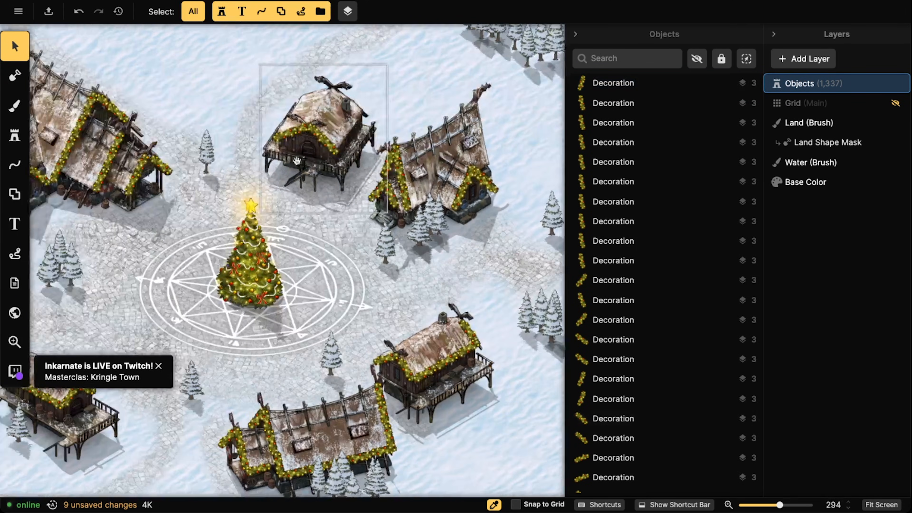
pyautogui.hotkey('ctrl', 'v')
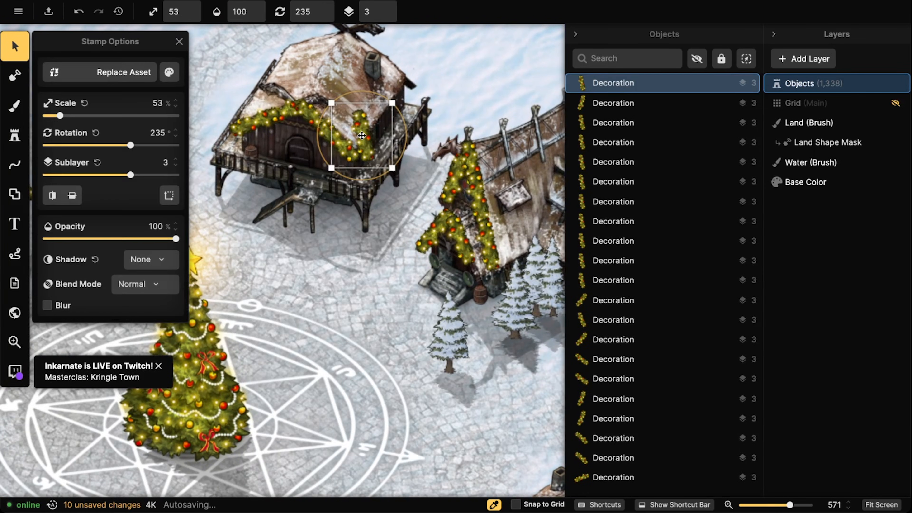
pyautogui.hotkey('ctrl', 'v')
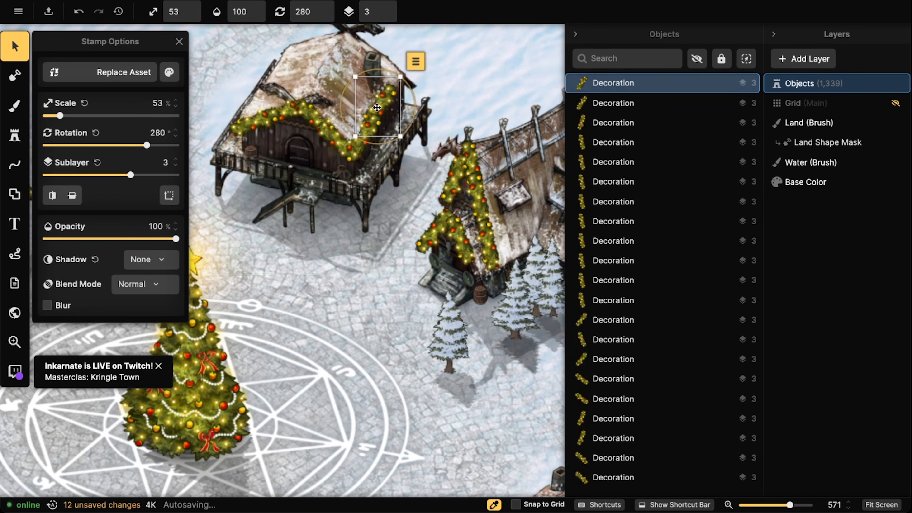
pyautogui.moveTo(385, 103); pyautogui.dragTo(388, 104)
# Add three more garlands along the remaining roof edges of the stilt house north of the tree.
pyautogui.hotkey('ctrl', 'v')
pyautogui.moveTo(258, 107); pyautogui.dragTo(251, 105)
pyautogui.hotkey('ctrl', 'v')
pyautogui.moveTo(285, 66); pyautogui.dragTo(314, 38)
pyautogui.hotkey('ctrl', 'v')
# Duplicate the two slope garlands of the small stone cottage west of the tree onto its rear roof edge, on sublayer 4.
pyautogui.scroll(5, 321, 51)
pyautogui.scroll(-3, 316, 44)
pyautogui.click(203, 165)
pyautogui.scroll(-5, 203, 165)
pyautogui.moveTo(201, 166); pyautogui.dragTo(290, 128)
pyautogui.scroll(5, 292, 142)
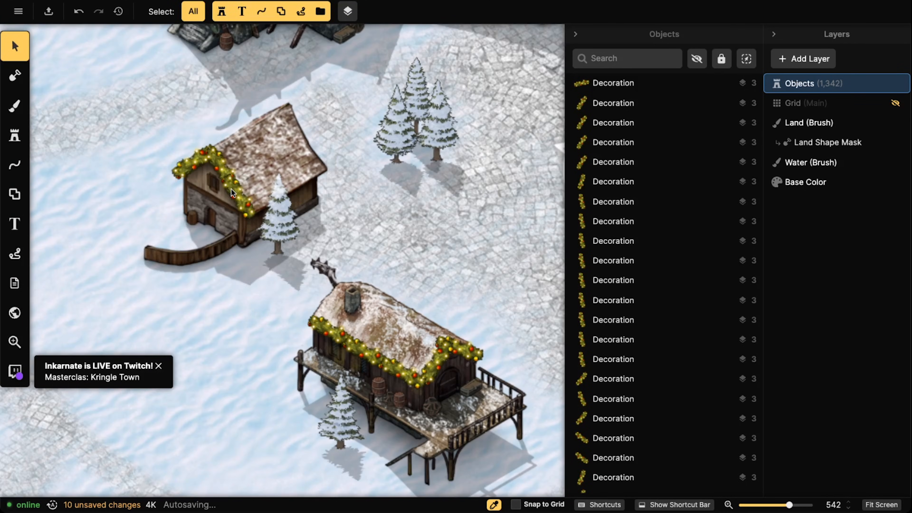
pyautogui.click(231, 184)
pyautogui.press('Escape')
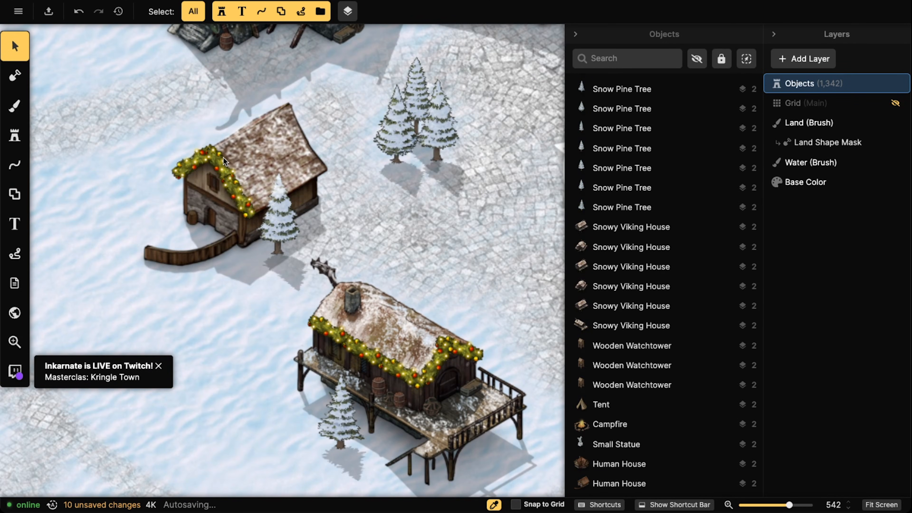
pyautogui.click(223, 158)
pyautogui.moveTo(224, 158); pyautogui.dragTo(308, 173)
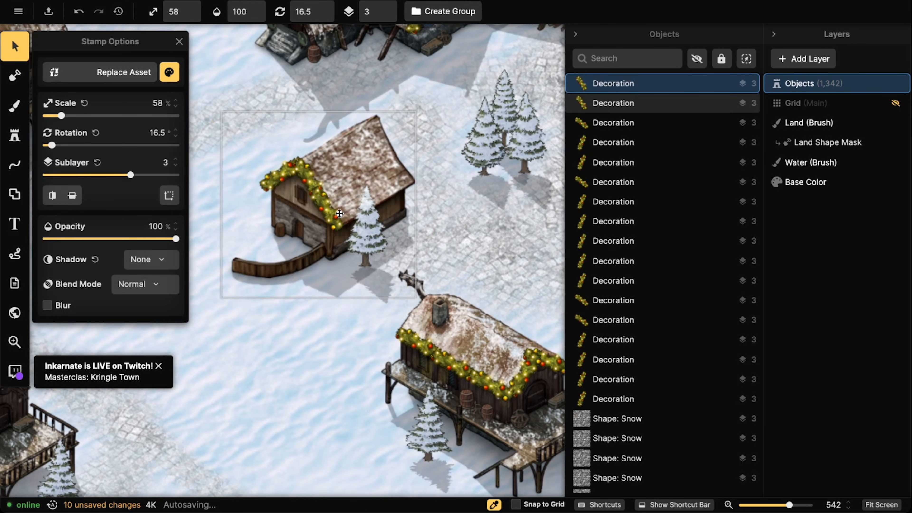
pyautogui.keyDown('shift'); pyautogui.click(308, 174); pyautogui.keyUp('shift')
pyautogui.hotkey('ctrl', 'v')
pyautogui.moveTo(384, 134); pyautogui.dragTo(381, 138)
pyautogui.click(386, 6)
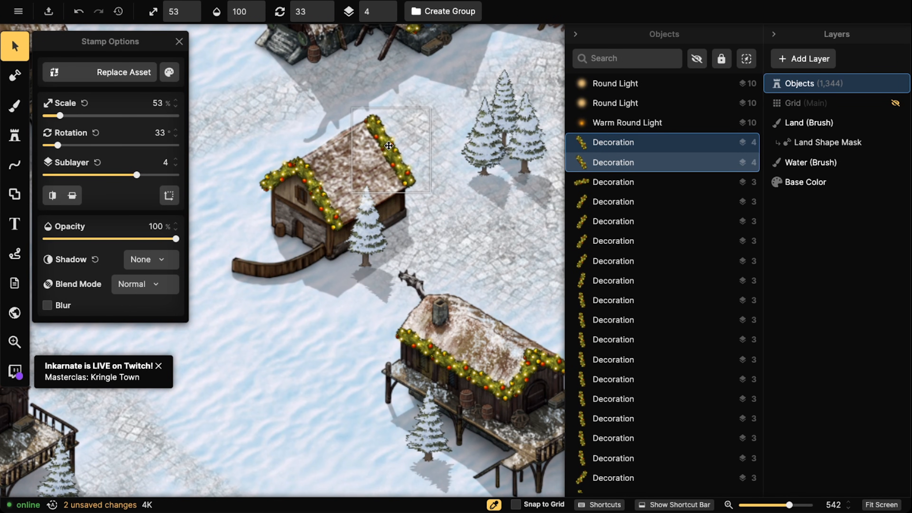
# Place a garland rotated 303° at the front of the cottage's side eave and lower its sublayer.
pyautogui.click(347, 210)
pyautogui.hotkey('ctrl', 'v')
pyautogui.scroll(-6, 353, 209)
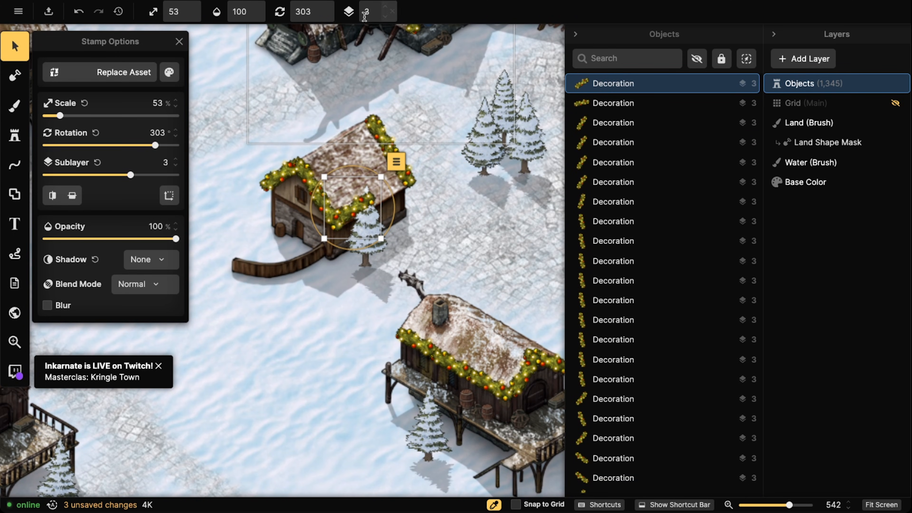
pyautogui.click(385, 17)
pyautogui.press('Escape')
# Raise the pine tree in front of the cottage and the side eave garland to sublayer 3.
pyautogui.click(351, 172)
pyautogui.click(384, 17)
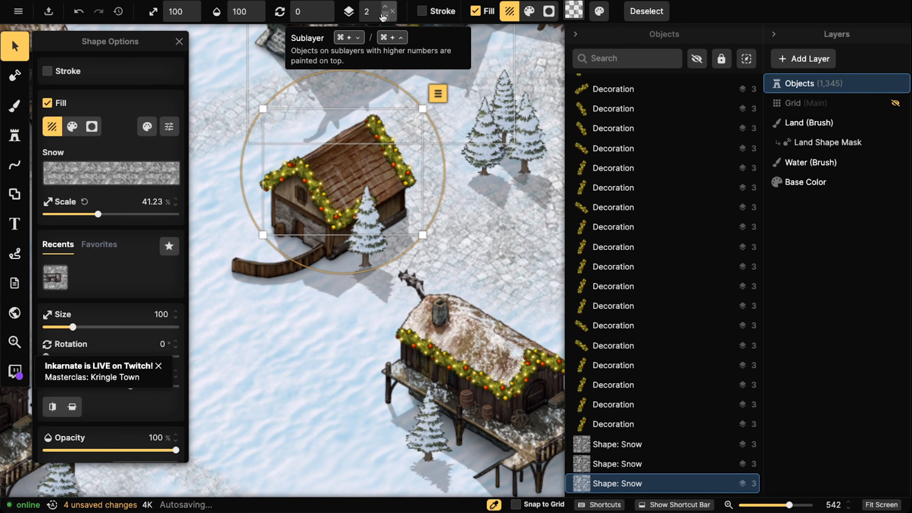
pyautogui.click(382, 217)
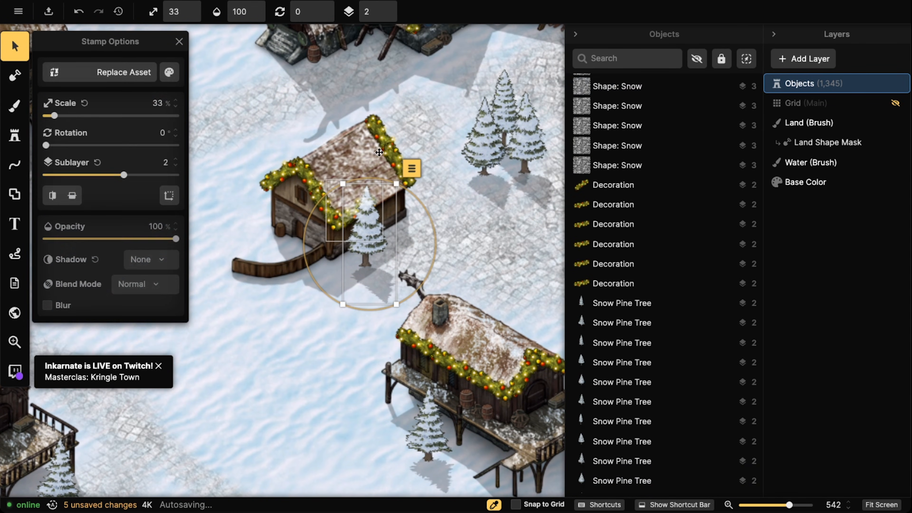
pyautogui.click(386, 7)
pyautogui.press('Escape')
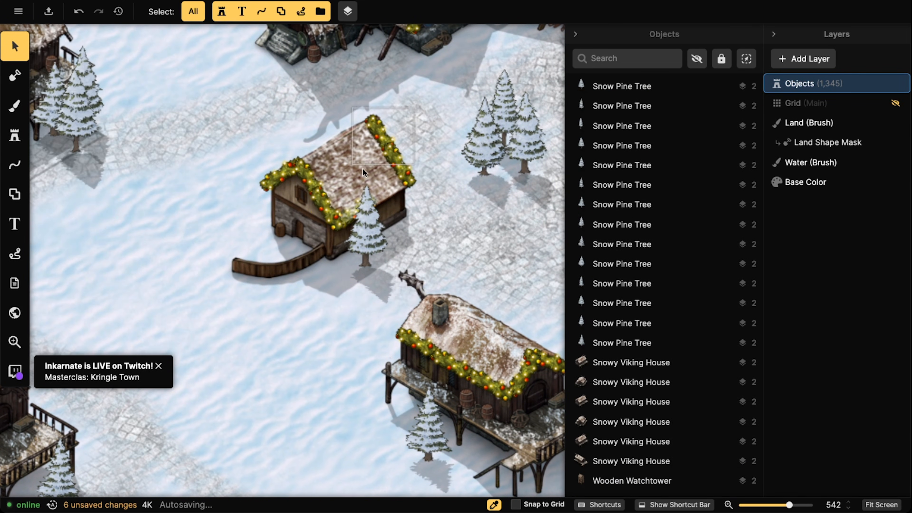
pyautogui.click(349, 218)
pyautogui.click(391, 7)
pyautogui.press('Escape')
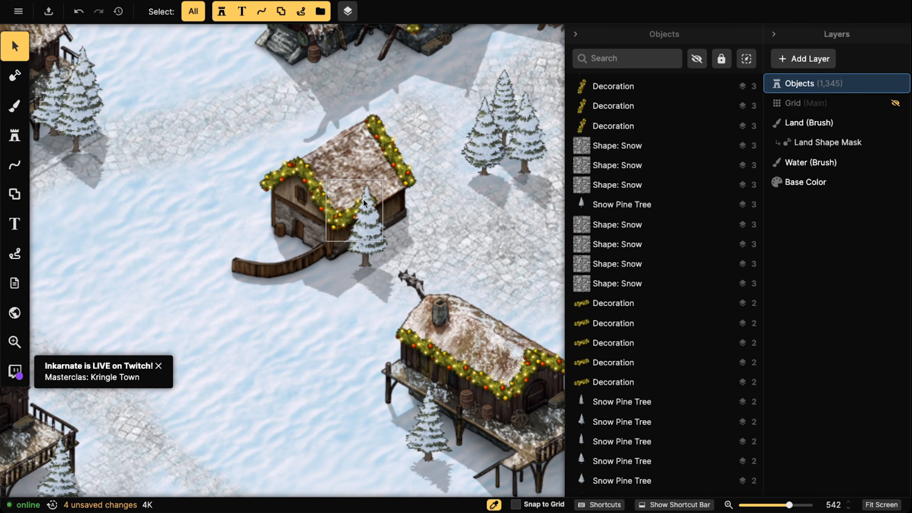
# Extend the cottage's side eave decoration to the rear corner with a duplicate garland rotated 305°.
pyautogui.click(364, 202)
pyautogui.moveTo(346, 249); pyautogui.dragTo(344, 249)
pyautogui.hotkey('ctrl', 'c')
pyautogui.hotkey('ctrl', 'v')
pyautogui.moveTo(396, 179); pyautogui.dragTo(390, 195)
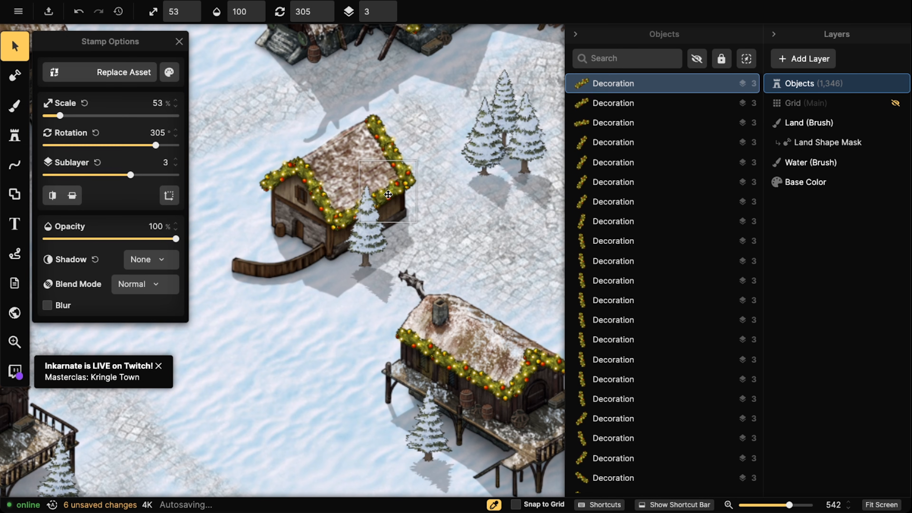
pyautogui.press('Escape')
# Dismiss the Twitch live notification.
pyautogui.scroll(-10, 322, 188)
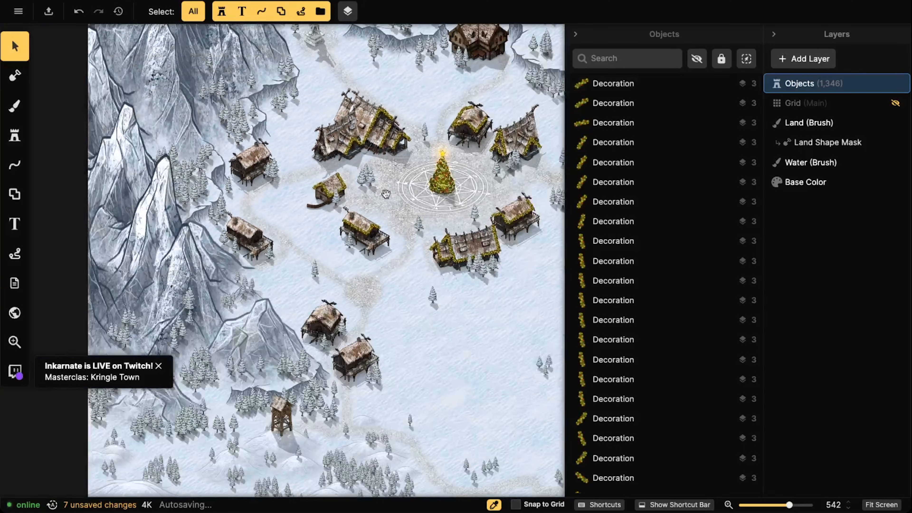
pyautogui.moveTo(386, 194); pyautogui.dragTo(251, 217)
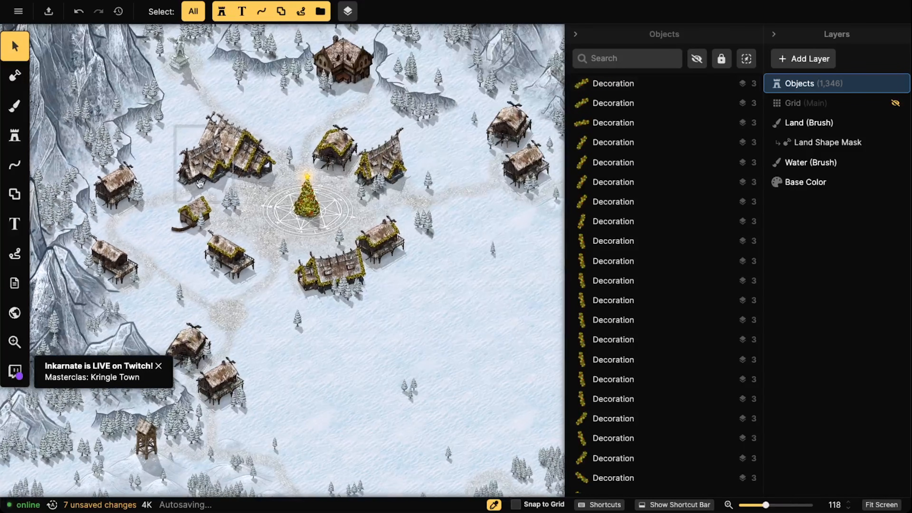
pyautogui.scroll(-2, 245, 202)
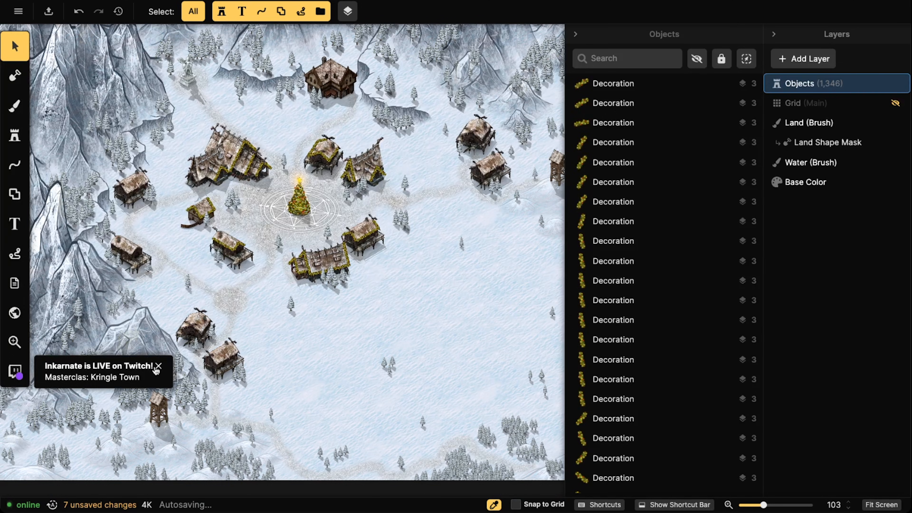
pyautogui.click(158, 366)
pyautogui.scroll(-2, 359, 201)
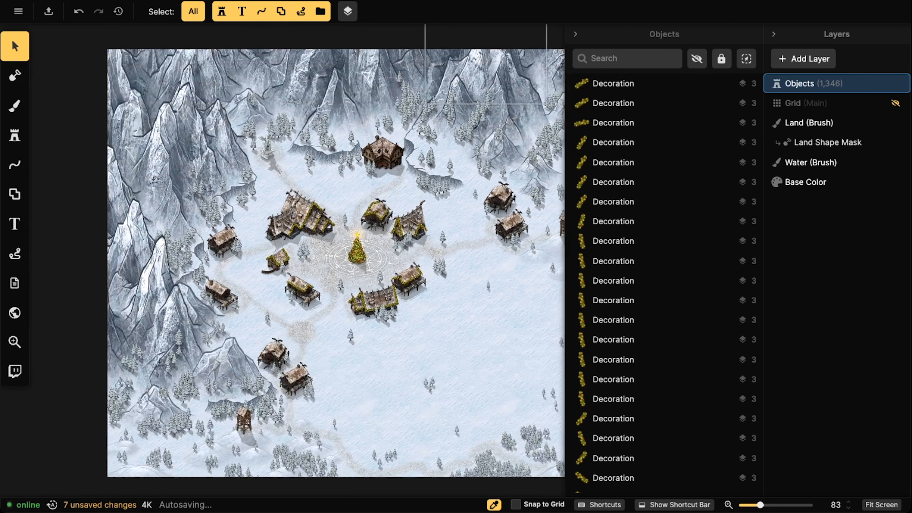
# Choose the Market Stall stamp from the Holidays assets and place its first variant northeast of the Christmas tree at 53% scale.
pyautogui.scroll(6, 352, 239)
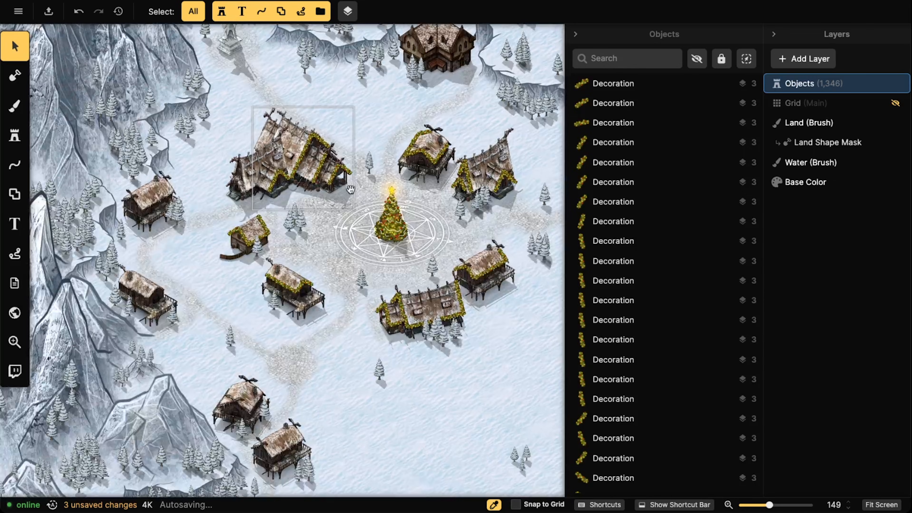
pyautogui.click(14, 136)
pyautogui.click(69, 140)
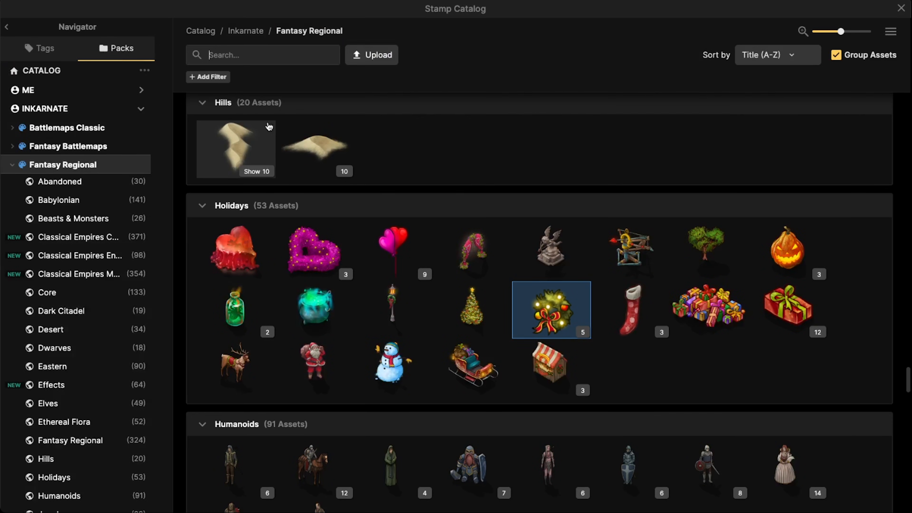
pyautogui.click(555, 362)
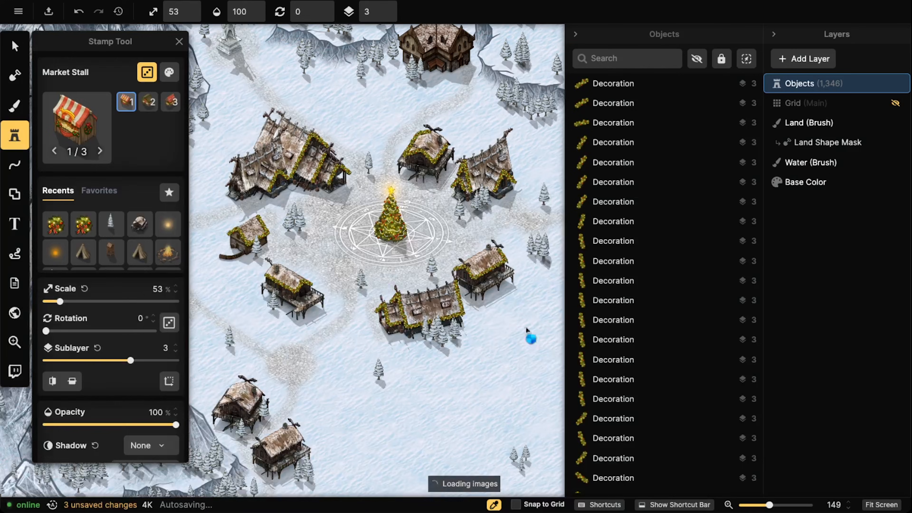
pyautogui.moveTo(214, 236); pyautogui.dragTo(275, 219)
pyautogui.moveTo(351, 175); pyautogui.dragTo(283, 172)
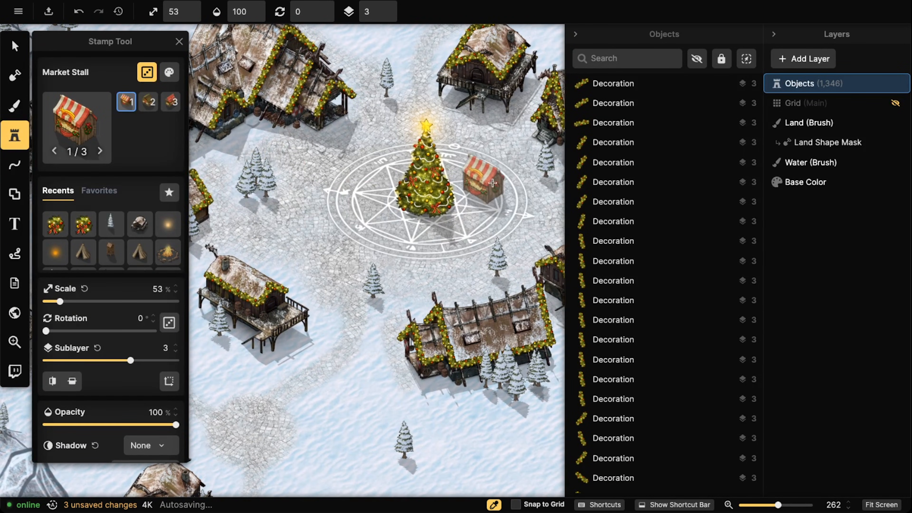
pyautogui.moveTo(516, 166); pyautogui.dragTo(455, 175)
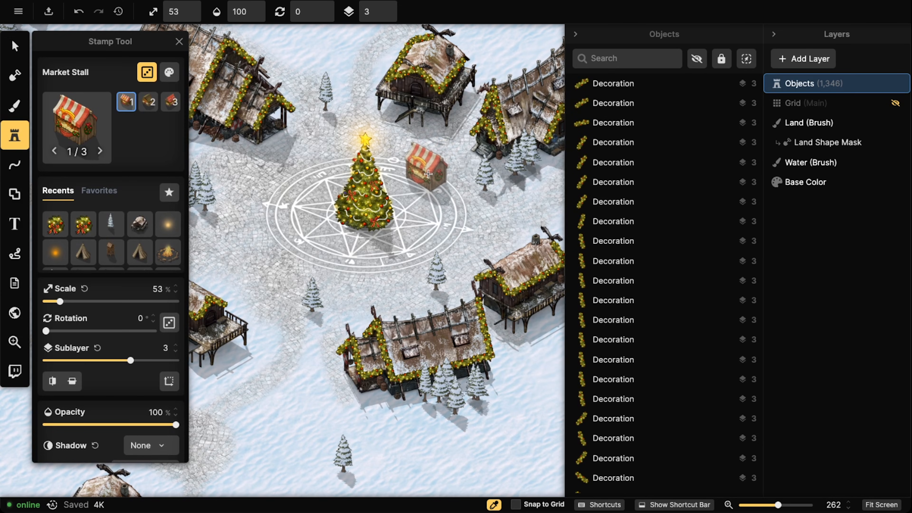
pyautogui.click(428, 174)
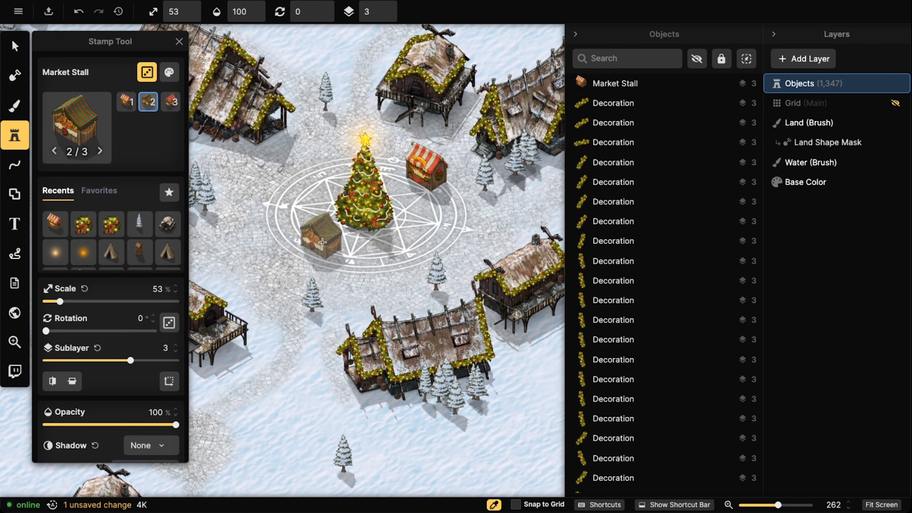
# Place the second Market Stall variant southwest of the Christmas tree and the third variant northwest of it.
pyautogui.click(309, 245)
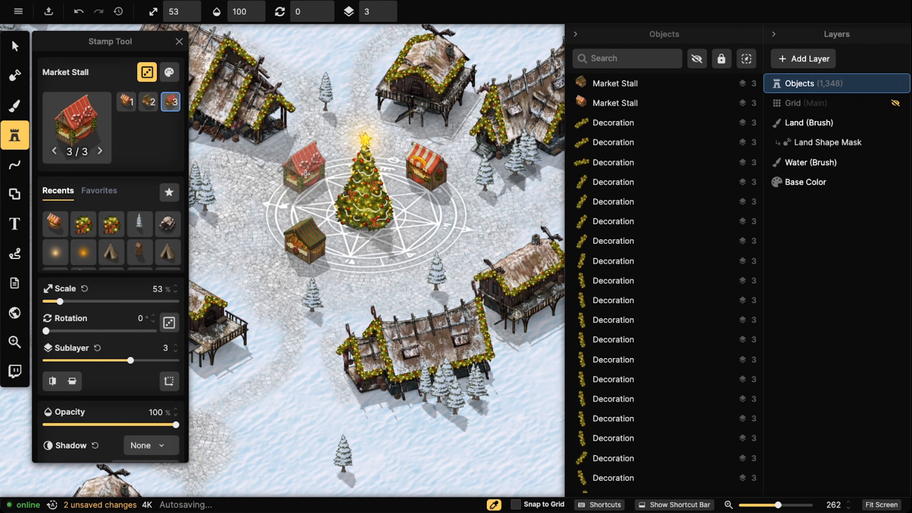
pyautogui.click(305, 174)
pyautogui.click(13, 46)
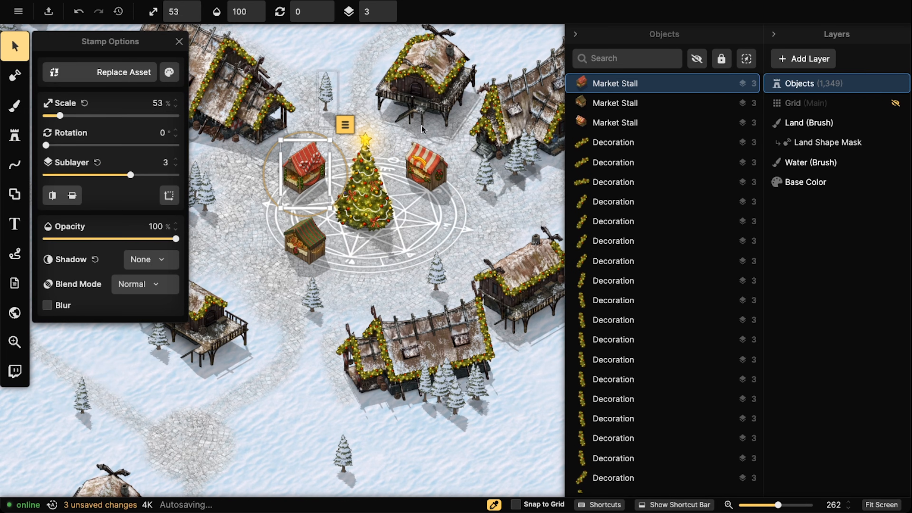
# Choose the Snowman stamp from the Holidays assets and place it in front of the longhouse northwest of the Christmas tree at 53% scale.
pyautogui.click(7, 129)
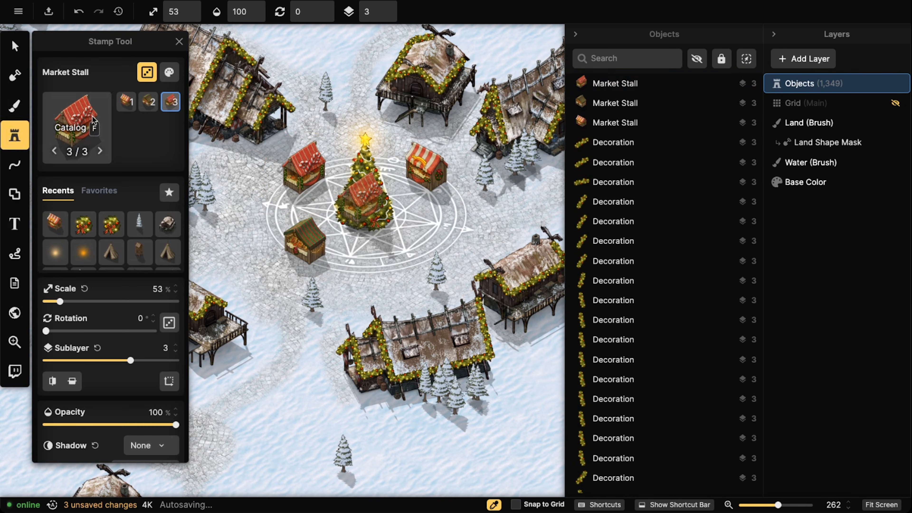
pyautogui.click(75, 117)
pyautogui.click(387, 363)
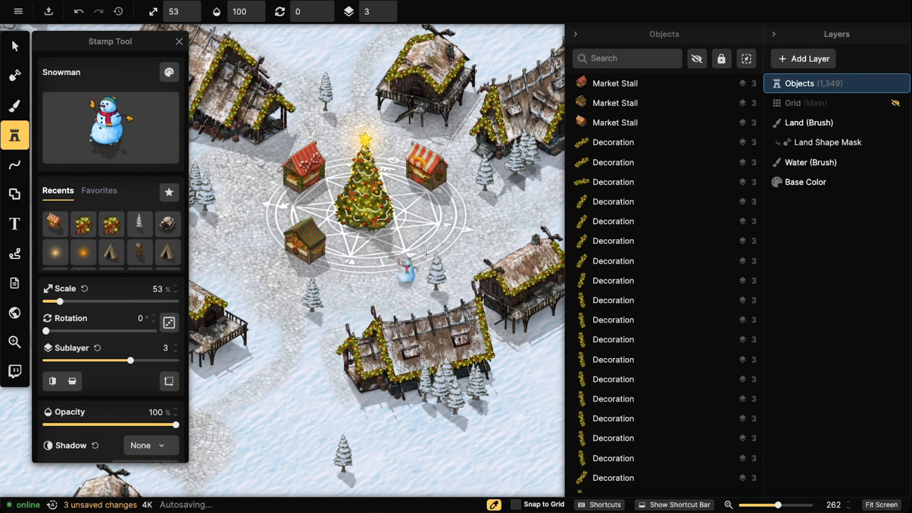
pyautogui.scroll(-4, 471, 203)
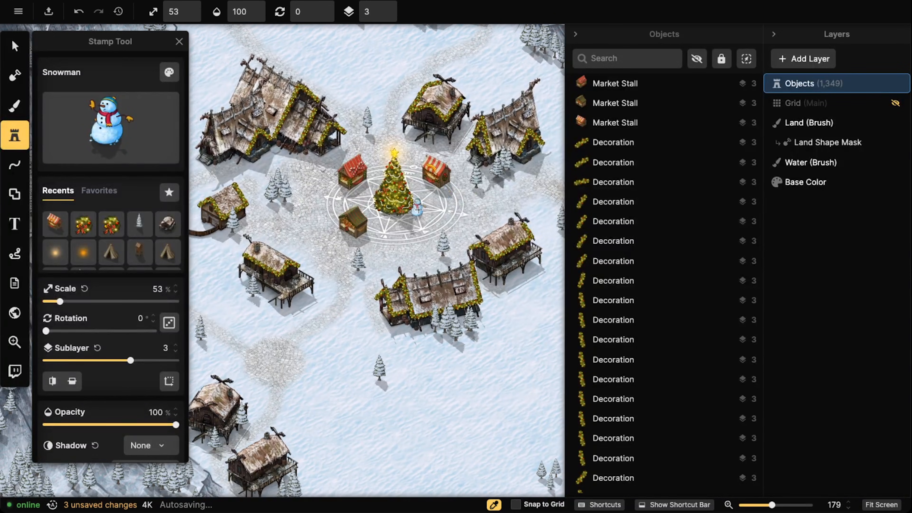
pyautogui.moveTo(339, 244); pyautogui.dragTo(393, 240)
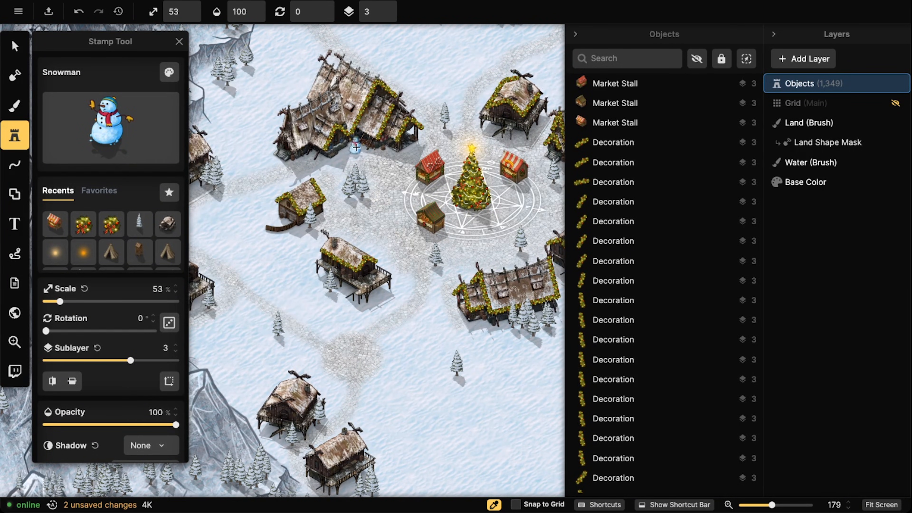
pyautogui.click(356, 147)
# Choose the Santa stamp from the Holidays assets and place it by the longhouse's east corner at 53% scale.
pyautogui.click(108, 128)
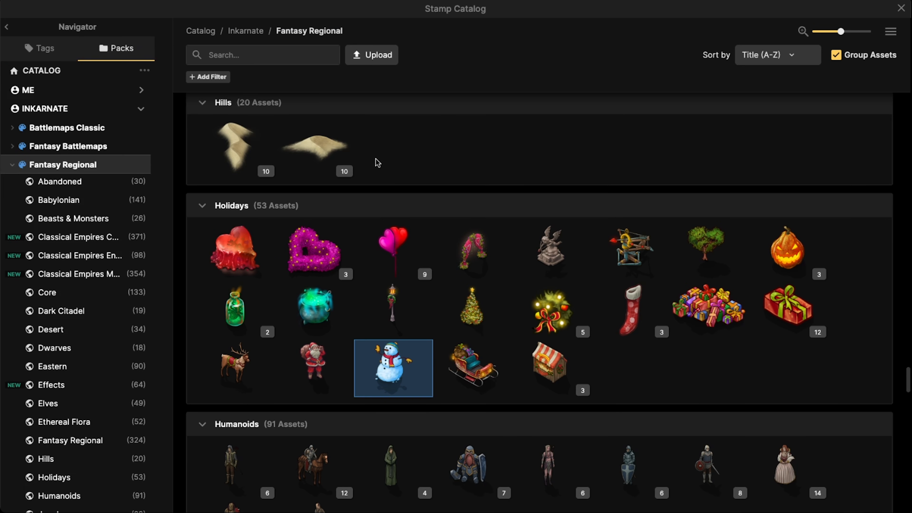
pyautogui.click(312, 361)
pyautogui.scroll(2, 384, 114)
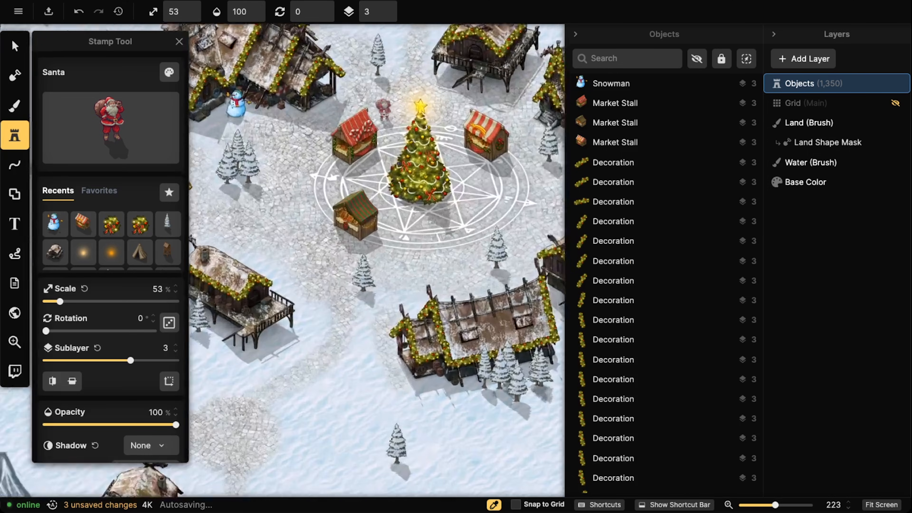
pyautogui.scroll(4, 383, 114)
pyautogui.moveTo(383, 173); pyautogui.dragTo(371, 225)
pyautogui.moveTo(295, 153); pyautogui.dragTo(398, 147)
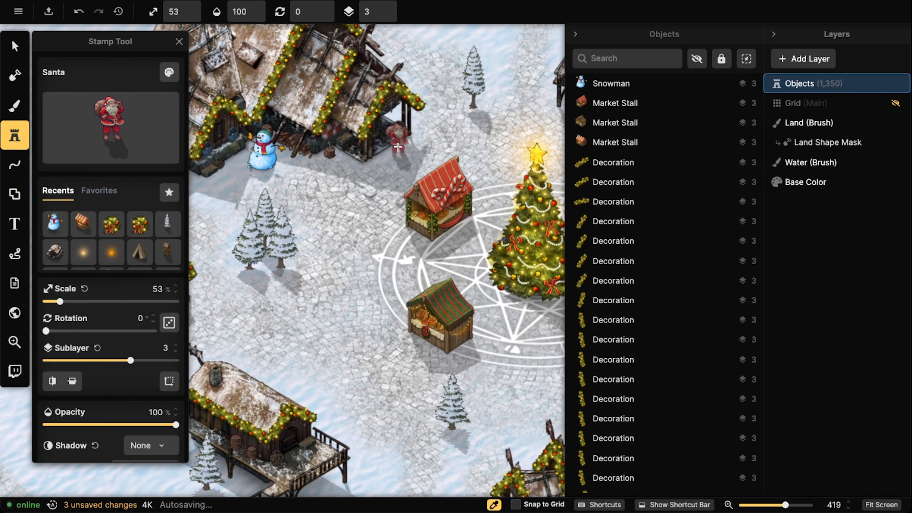
pyautogui.click(398, 147)
# Choose the Reindeer stamp from the Holidays assets and place a group of three between Santa, the snowman and the northwest stall.
pyautogui.click(125, 150)
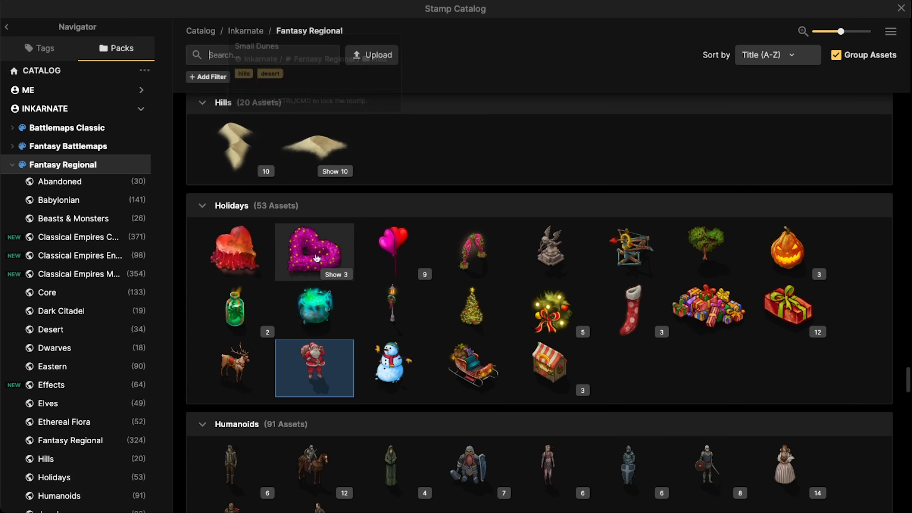
pyautogui.click(234, 367)
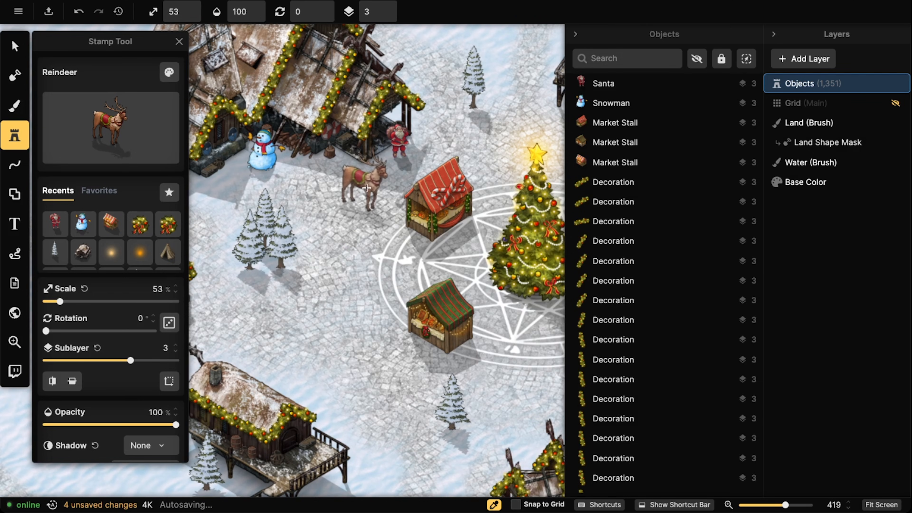
pyautogui.click(370, 176)
pyautogui.click(345, 183)
pyautogui.click(356, 211)
# Choose the Santas Sleigh stamp from the Holidays assets and place it east of Santa at 43% scale.
pyautogui.click(116, 129)
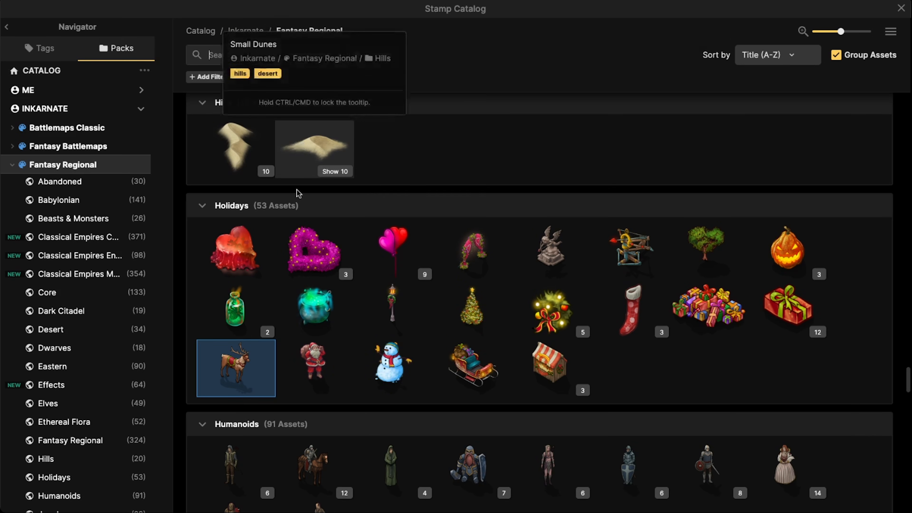
pyautogui.click(474, 366)
pyautogui.scroll(2, 448, 205)
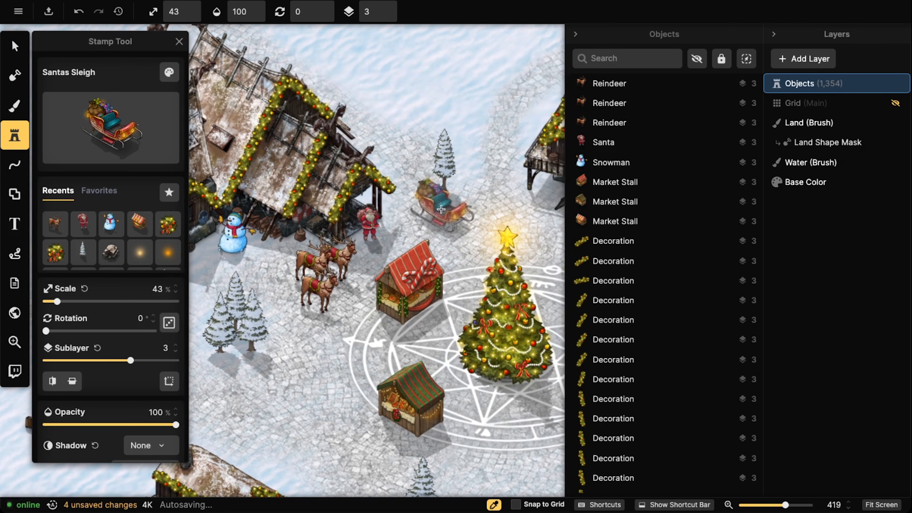
pyautogui.click(439, 219)
pyautogui.scroll(-5, 438, 219)
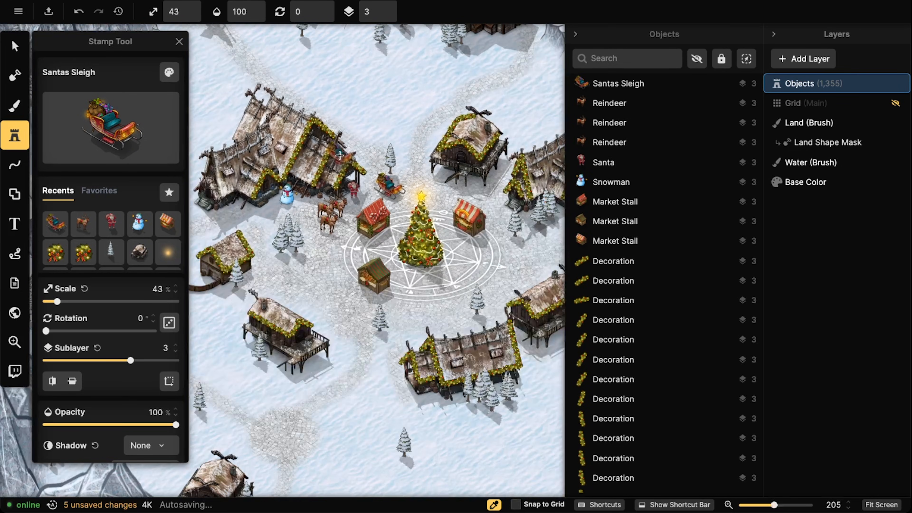
# Choose the Decorated Lantern stamp from the Holidays assets and place one at 43% scale just west of the northwest market stall.
pyautogui.click(111, 128)
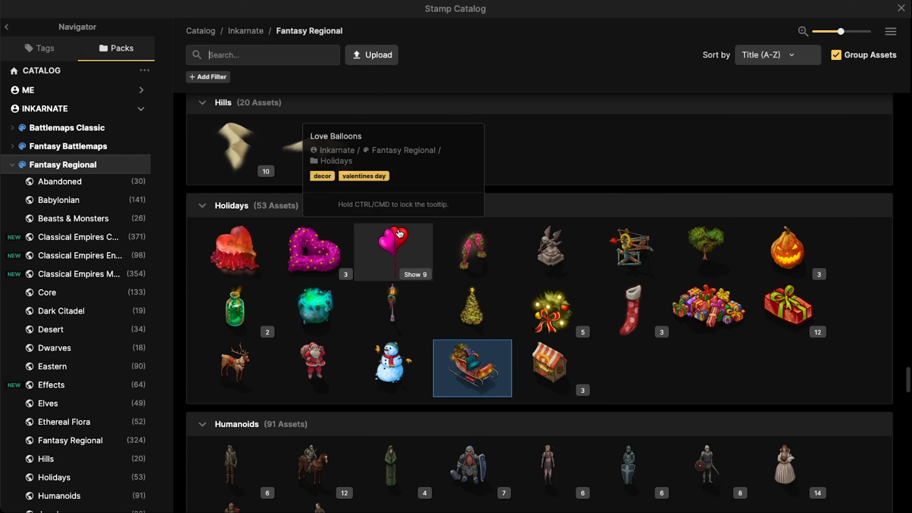
pyautogui.click(392, 306)
pyautogui.scroll(3, 357, 230)
pyautogui.scroll(3, 358, 220)
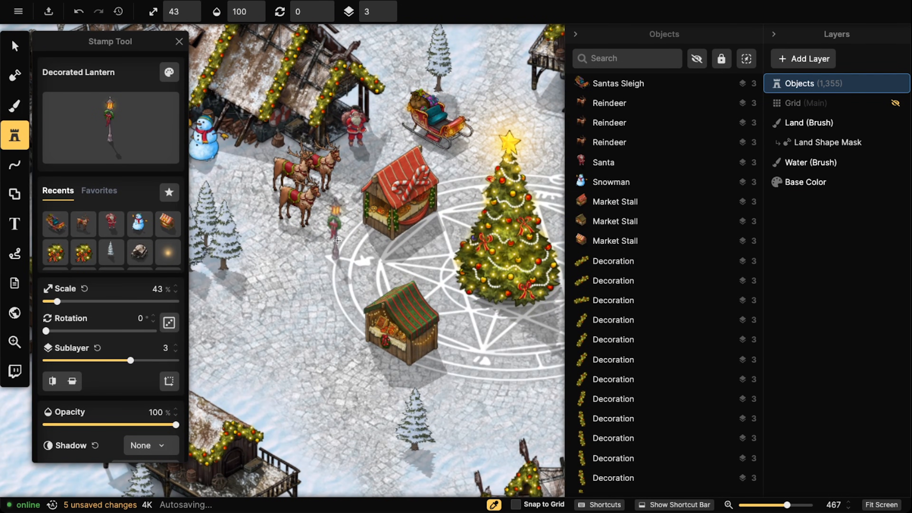
pyautogui.click(336, 238)
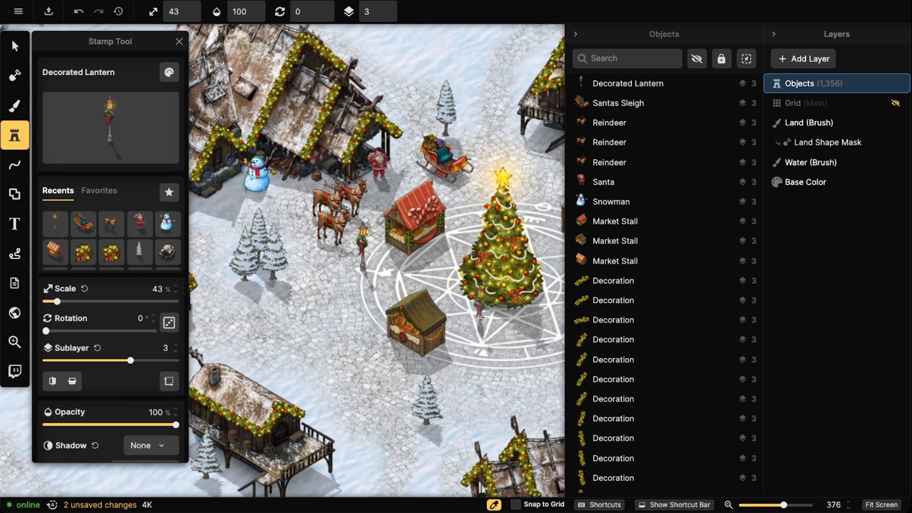
# Place three more Decorated Lanterns around the square, north, east and south of the Christmas tree.
pyautogui.scroll(-2, 453, 178)
pyautogui.click(425, 202)
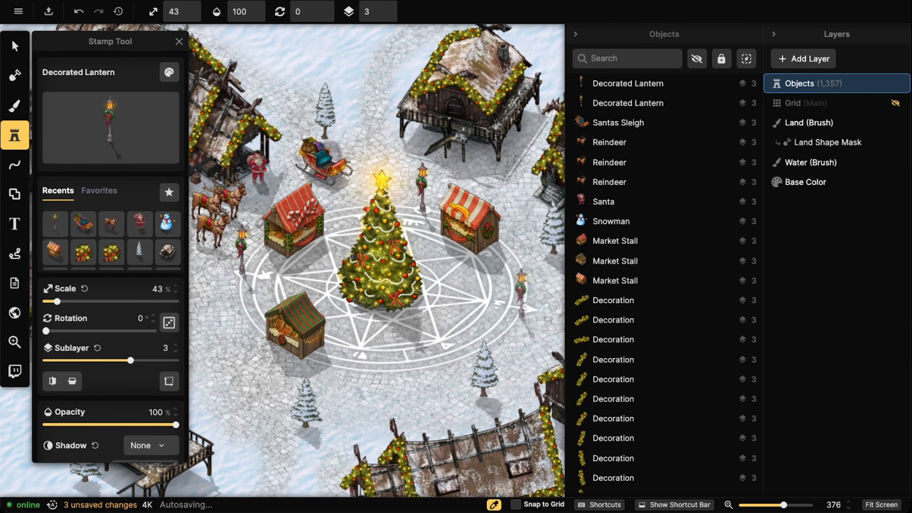
pyautogui.click(523, 303)
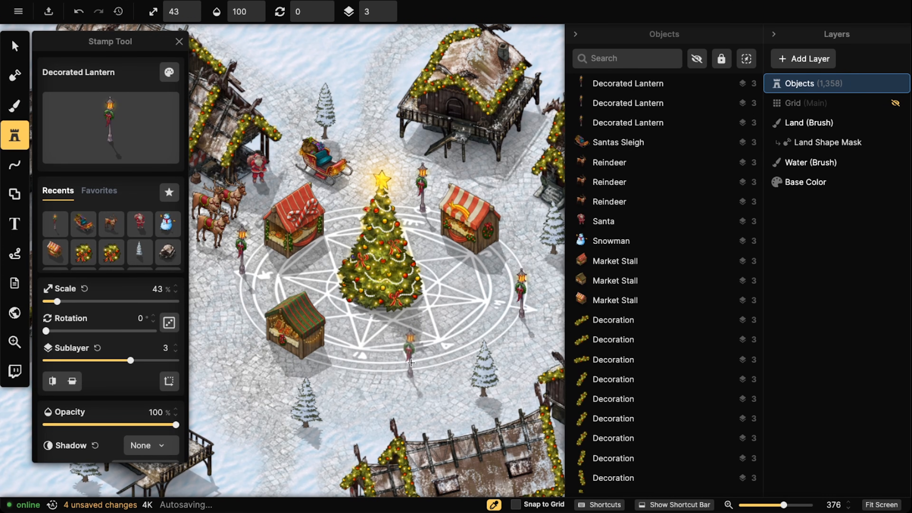
pyautogui.click(410, 358)
pyautogui.scroll(-3, 413, 201)
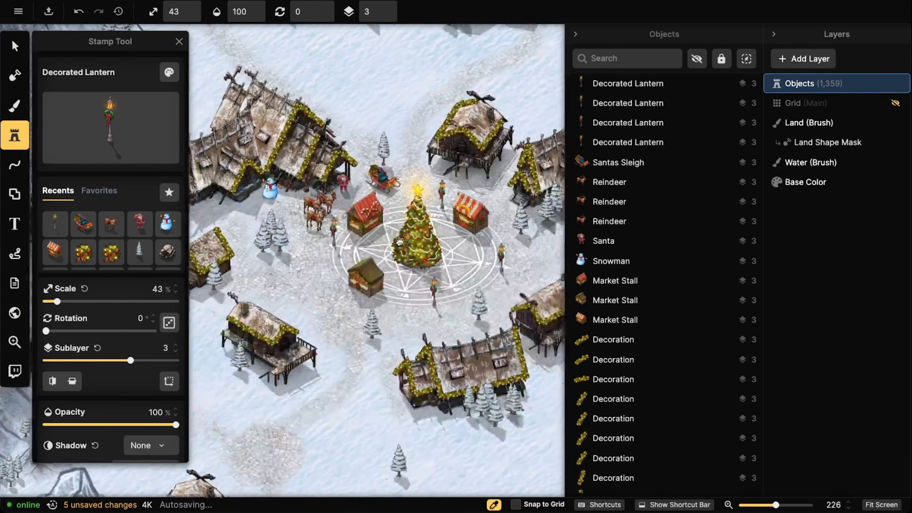
# Delete the three Decorated Lanterns north, east and south of the Christmas tree.
pyautogui.click(25, 54)
pyautogui.click(429, 278)
pyautogui.press('Delete')
pyautogui.click(436, 198)
pyautogui.press('Delete')
pyautogui.click(486, 253)
pyautogui.press('Delete')
# Move the remaining Decorated Lantern to the path southwest of the square and place a second one across the path from it.
pyautogui.click(270, 220)
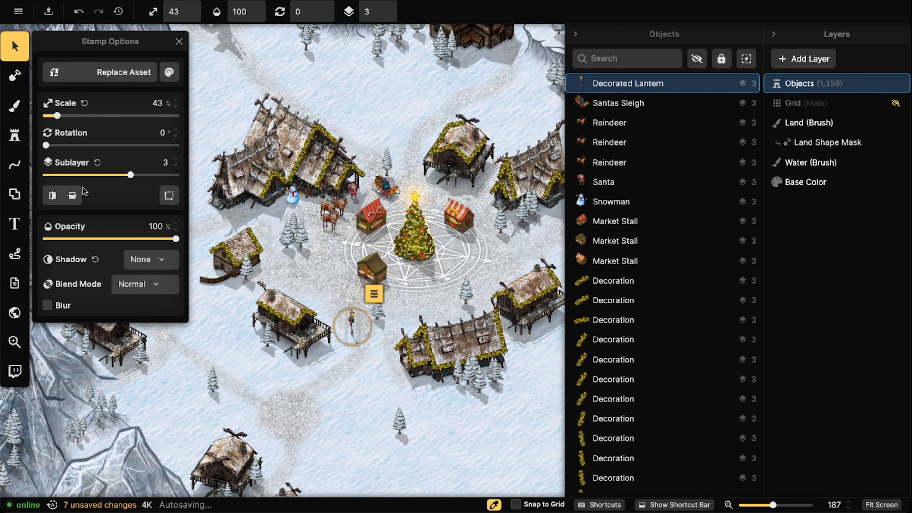
pyautogui.click(14, 136)
pyautogui.scroll(2, 366, 334)
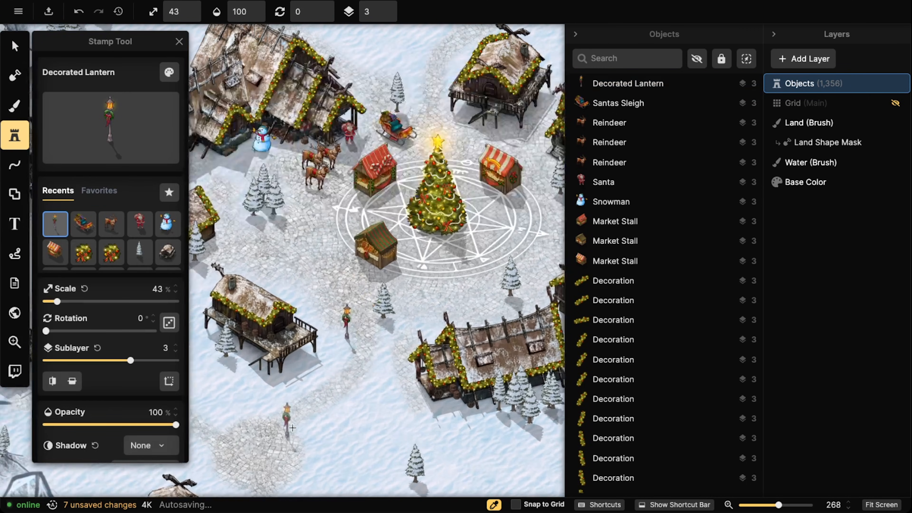
pyautogui.click(379, 331)
# Place a Decorated Lantern at the western path entrance, between the longhouse and the small cottage.
pyautogui.press('space')
pyautogui.moveTo(305, 248); pyautogui.dragTo(460, 271)
pyautogui.moveTo(303, 182); pyautogui.dragTo(332, 214)
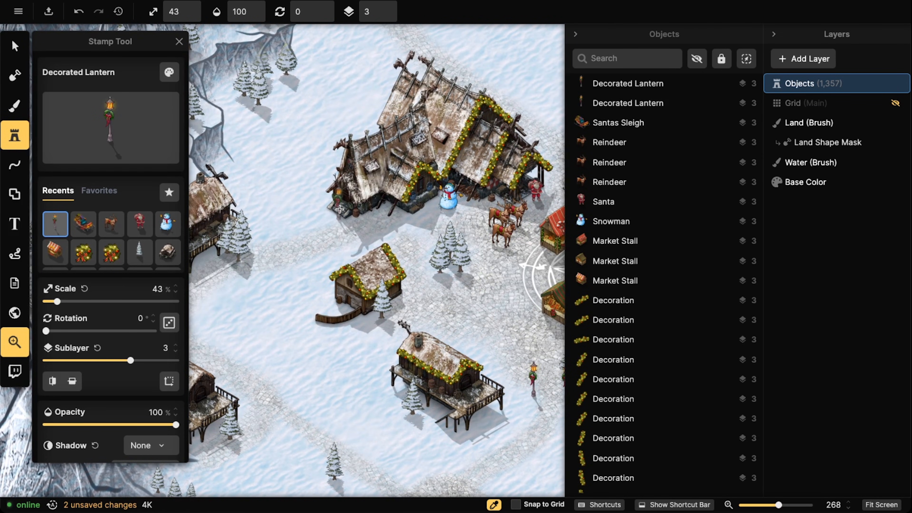
pyautogui.click(382, 232)
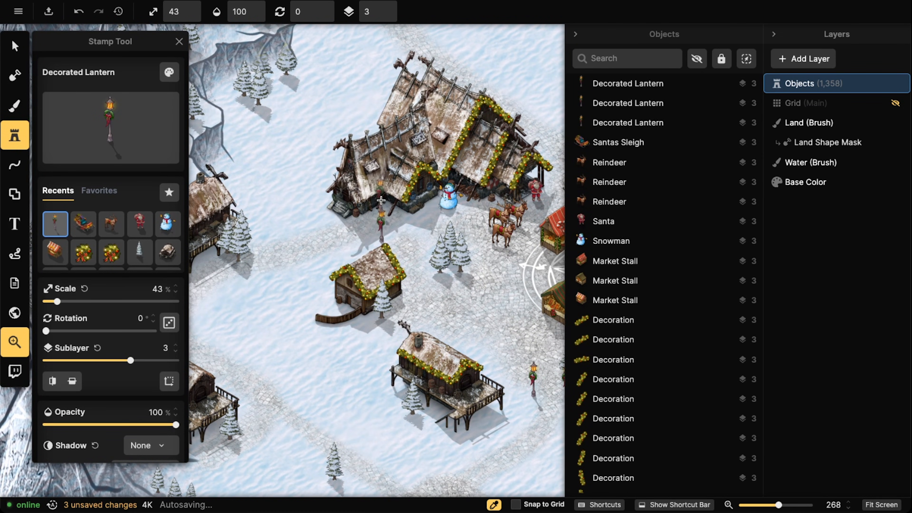
# Place a pair of Decorated Lanterns flanking the path that leaves the square to the north.
pyautogui.scroll(-3, 375, 204)
pyautogui.press('space')
pyautogui.moveTo(510, 129); pyautogui.dragTo(294, 188)
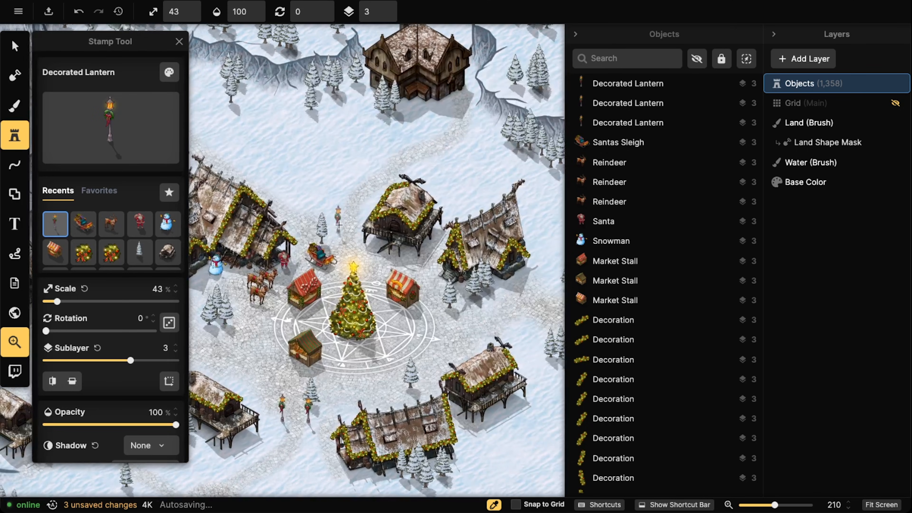
pyautogui.click(337, 228)
pyautogui.click(360, 229)
# Place a pair of Decorated Lanterns flanking the path that leaves the square to the east.
pyautogui.press('space')
pyautogui.moveTo(499, 257); pyautogui.dragTo(348, 178)
pyautogui.click(387, 201)
pyautogui.click(375, 239)
# Choose the Pile of Gifts stamp from the Holidays assets for the base of the Christmas tree.
pyautogui.press('space')
pyautogui.moveTo(276, 320); pyautogui.dragTo(476, 199)
pyautogui.scroll(-6, 331, 227)
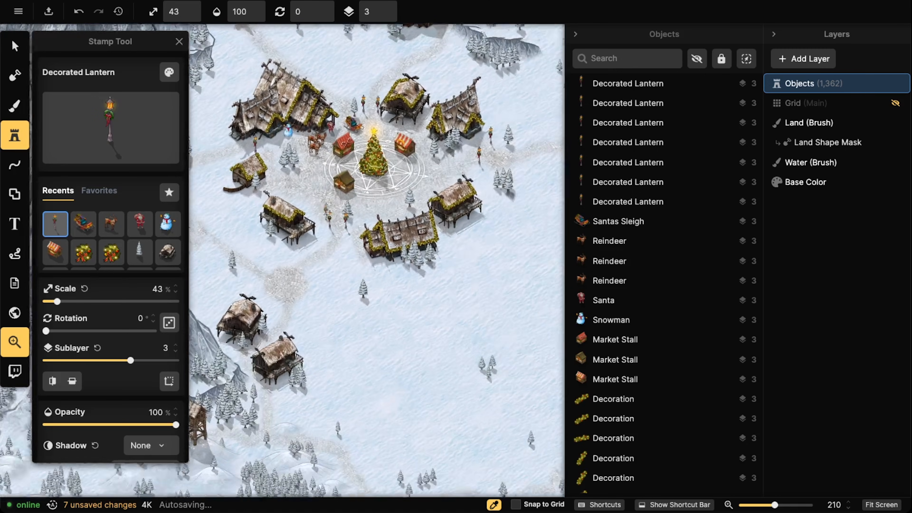
pyautogui.scroll(-4, 382, 252)
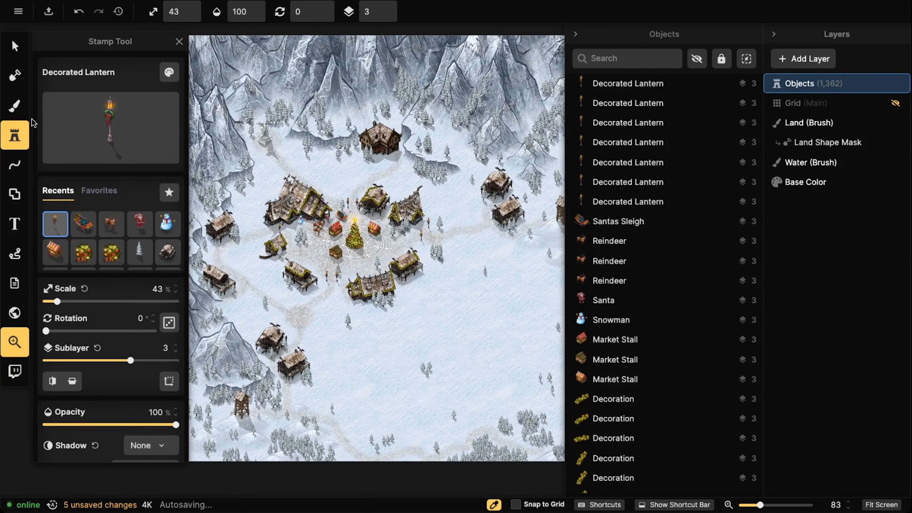
pyautogui.click(15, 135)
pyautogui.click(15, 136)
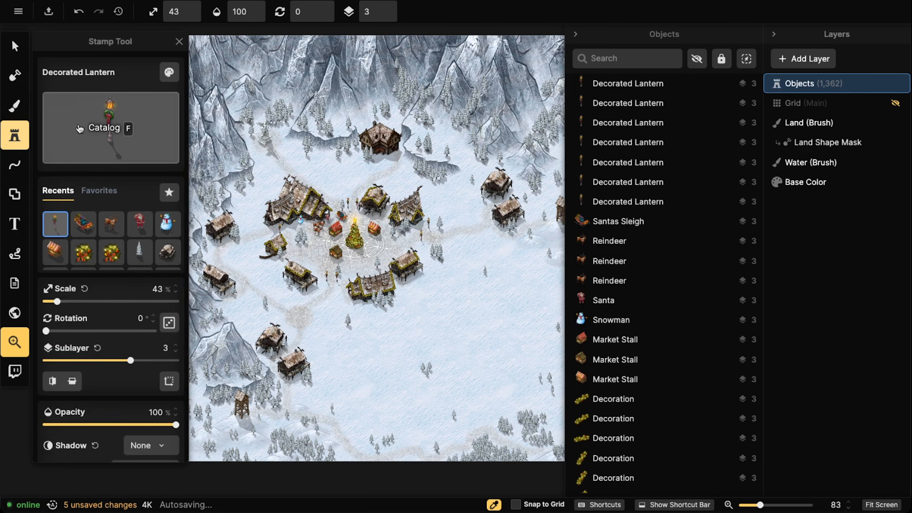
pyautogui.click(80, 128)
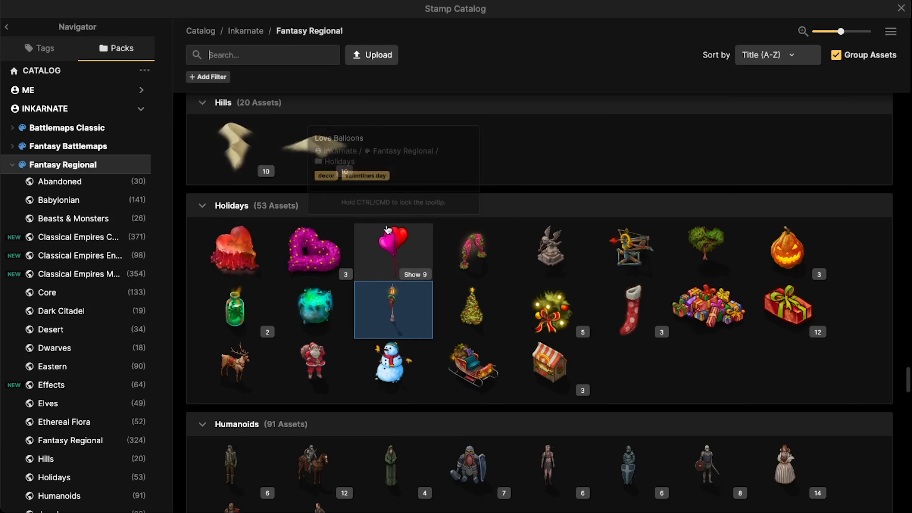
pyautogui.click(682, 316)
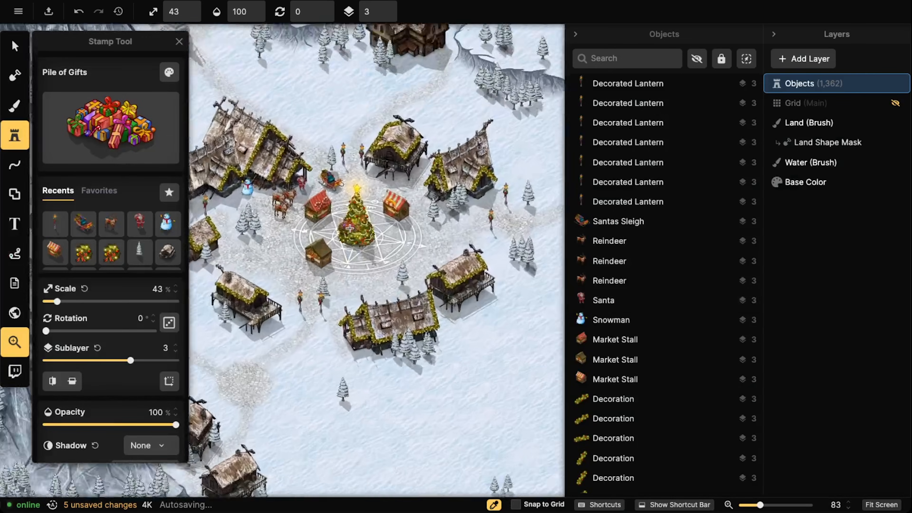
pyautogui.scroll(5, 350, 228)
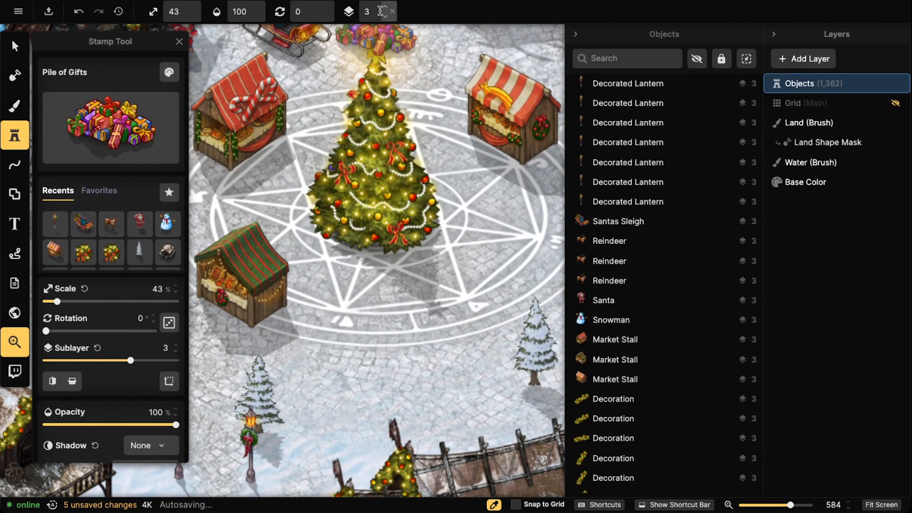
# Set the stamp's sublayer to 0 and scale to 53%, and place the Pile of Gifts beneath the Christmas tree.
pyautogui.click(392, 15)
pyautogui.click(393, 15)
pyautogui.click(392, 15)
pyautogui.scroll(5, 379, 205)
pyautogui.click(365, 253)
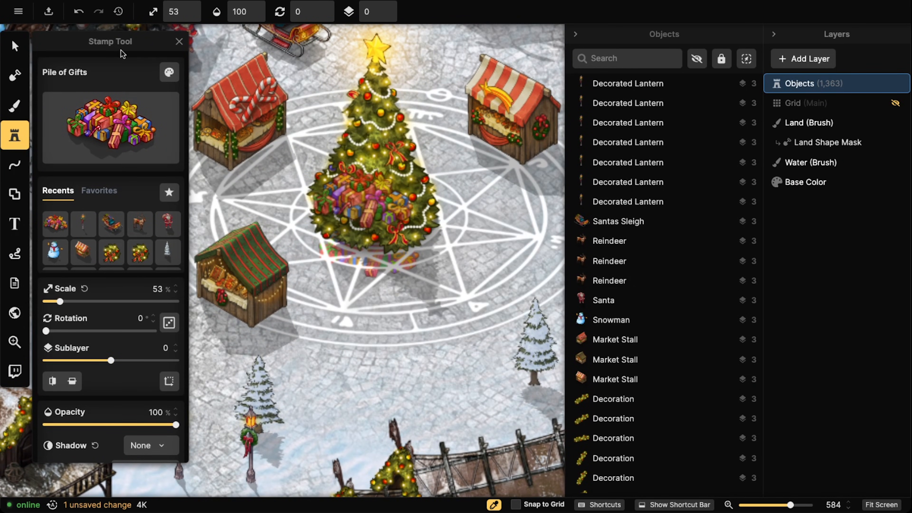
# Bring the Pile of Gifts to the front of its sublayer, centered under the tree's base, and set its scale to 63%.
pyautogui.click(3, 44)
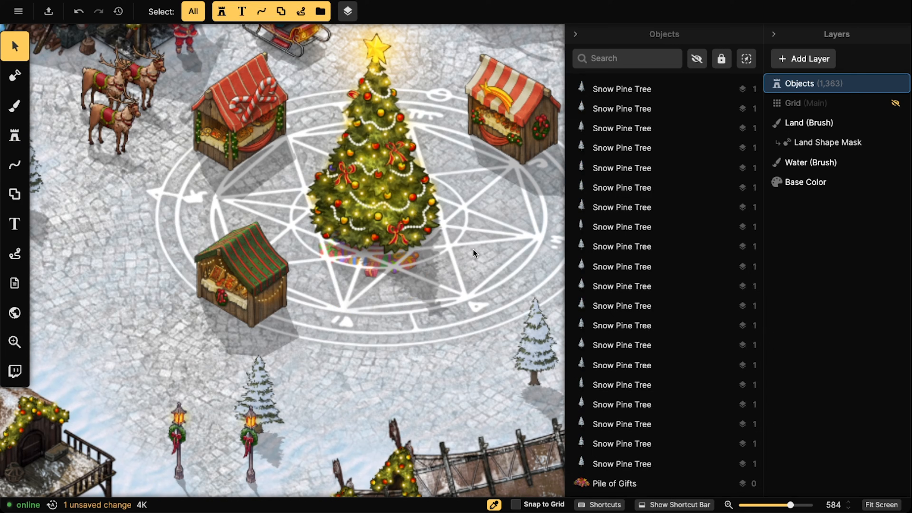
pyautogui.click(473, 250)
pyautogui.click(386, 18)
pyautogui.press('Escape')
pyautogui.click(363, 262)
pyautogui.moveTo(362, 263); pyautogui.dragTo(382, 257)
pyautogui.scroll(2, 374, 265)
# Activate the Stamp Tool for placing another asset.
pyautogui.click(20, 134)
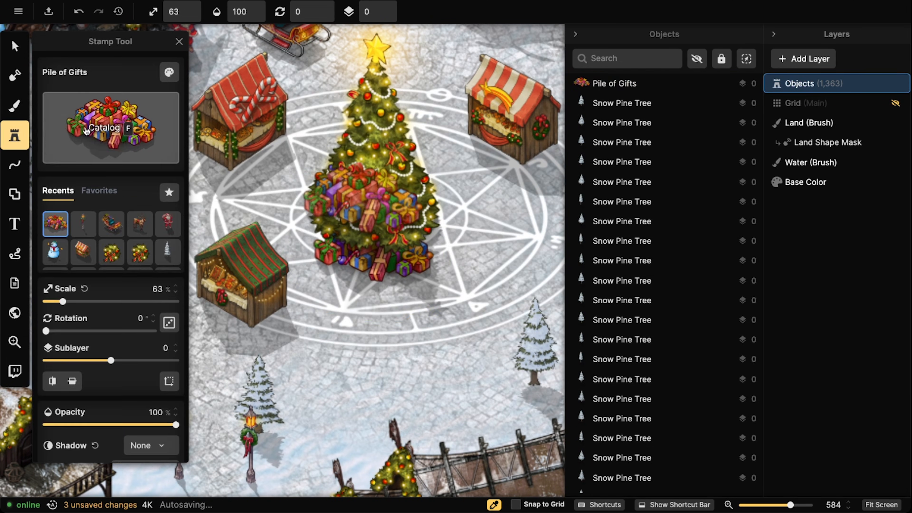
# Stamp assorted Wrapped Gifts at 43% scale around and on the village's Christmas tree.
pyautogui.click(87, 128)
pyautogui.click(772, 319)
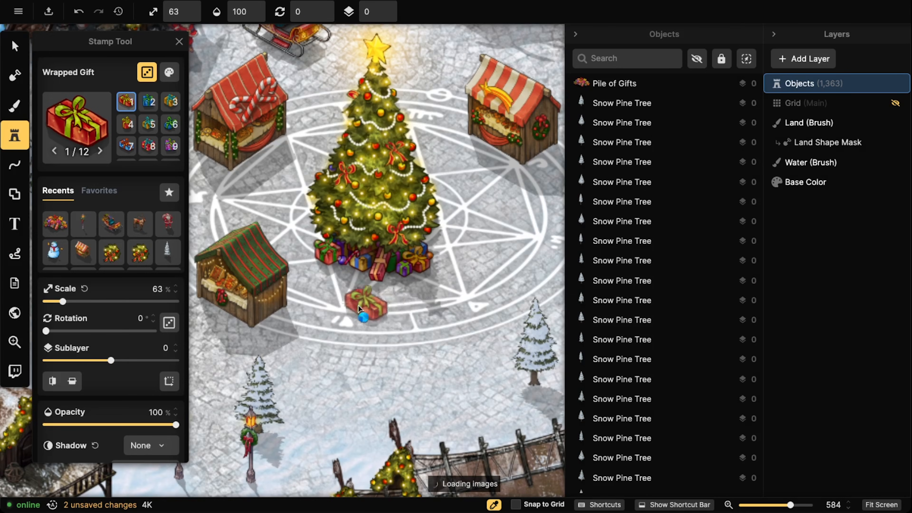
pyautogui.click(349, 294)
pyautogui.click(430, 291)
pyautogui.click(469, 229)
pyautogui.click(464, 247)
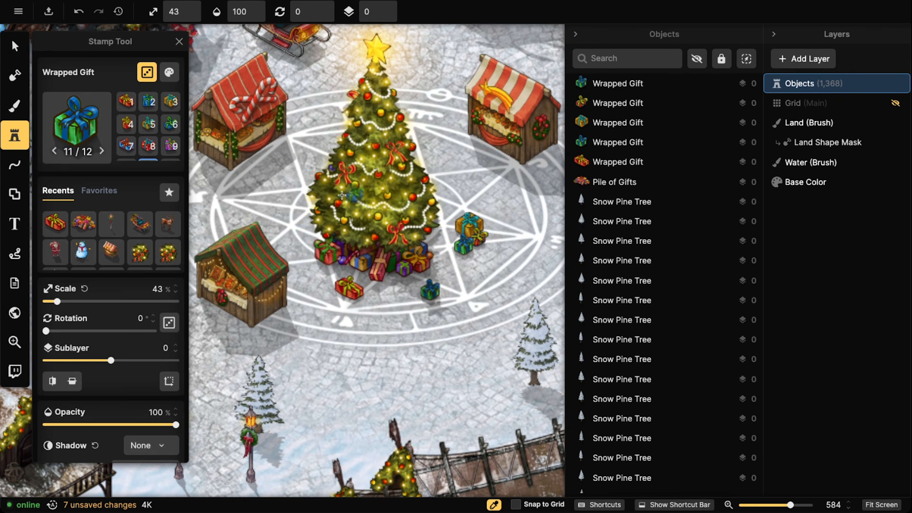
pyautogui.click(324, 172)
pyautogui.click(454, 184)
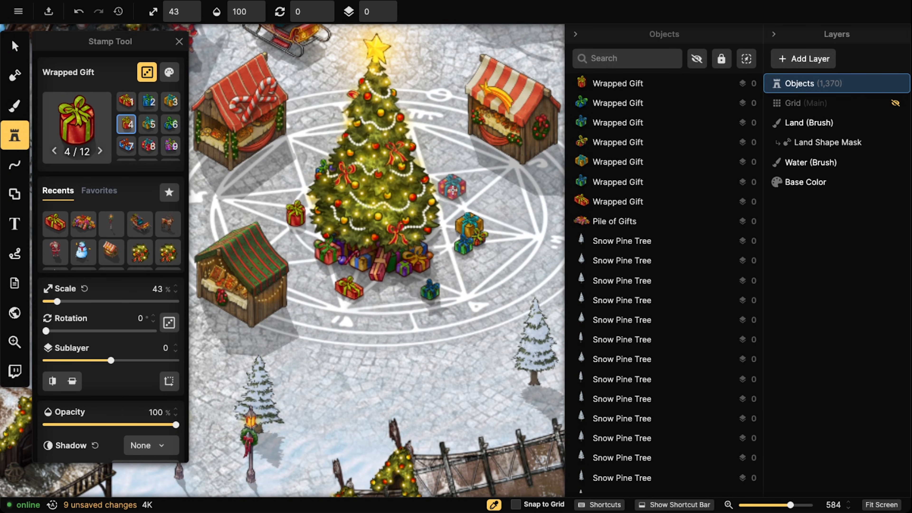
pyautogui.click(363, 202)
# Choose the Giant Sock stamp from the asset catalog and bring the stilt hut behind the Christmas tree into close view.
pyautogui.scroll(-4, 120, 179)
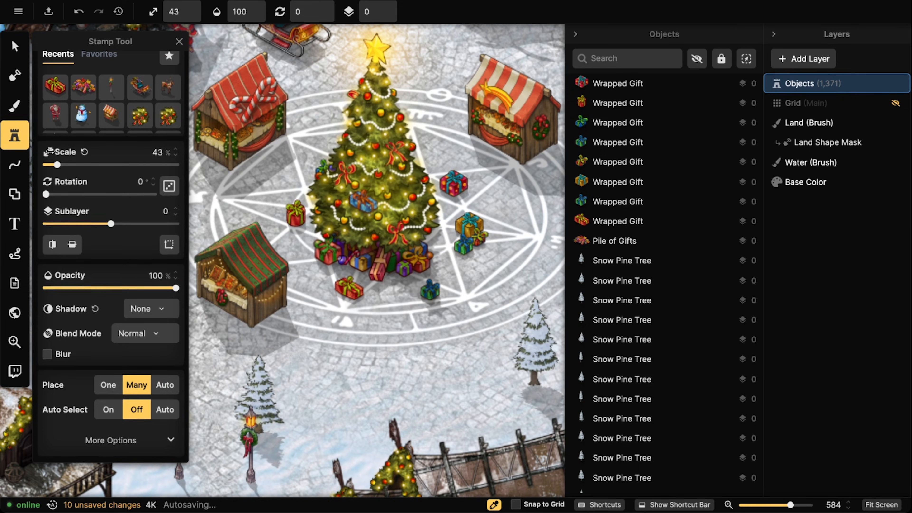
pyautogui.scroll(4, 50, 151)
pyautogui.click(77, 125)
pyautogui.click(643, 338)
pyautogui.scroll(4, 445, 221)
pyautogui.moveTo(359, 144); pyautogui.dragTo(492, 252)
pyautogui.moveTo(417, 40); pyautogui.dragTo(312, 229)
pyautogui.scroll(4, 349, 220)
pyautogui.scroll(-5, 376, 219)
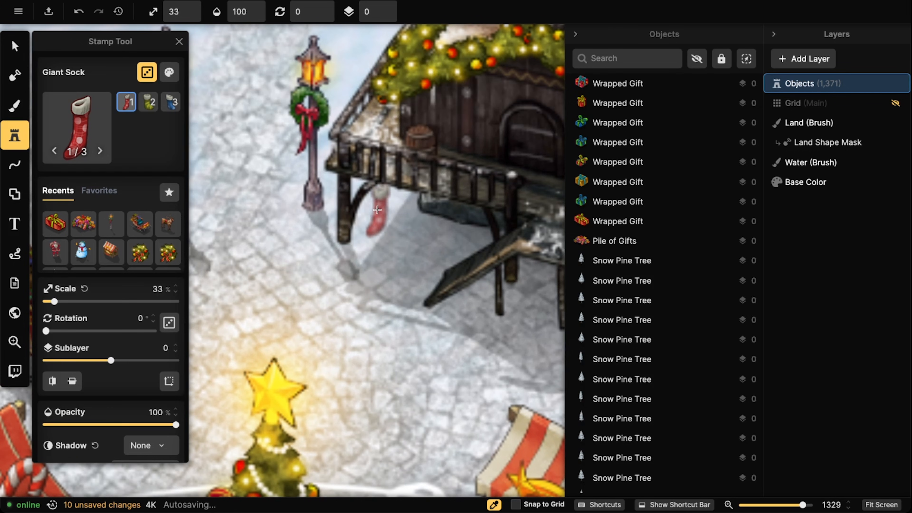
# Hang Giant Socks at 23% scale on sublayer 2 along the porch railing of the stilt hut behind the tree.
pyautogui.click(379, 198)
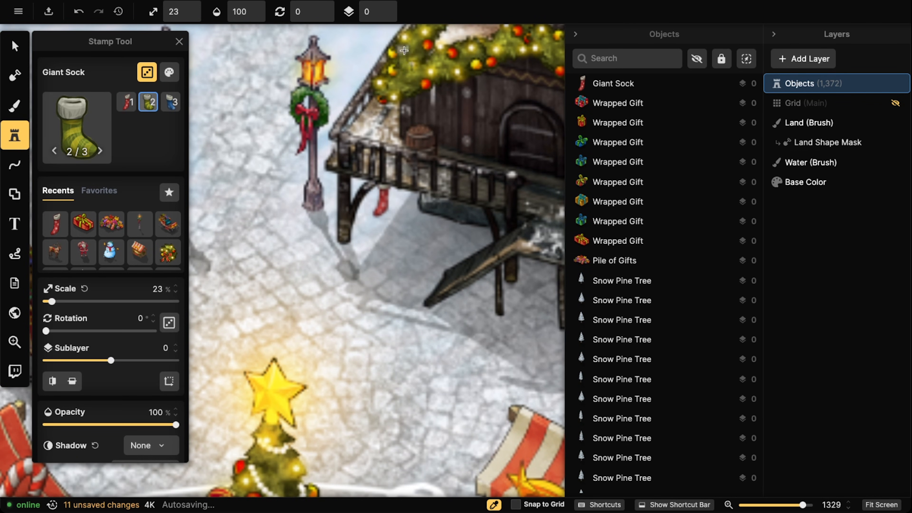
pyautogui.press('super+z')
pyautogui.click(384, 7)
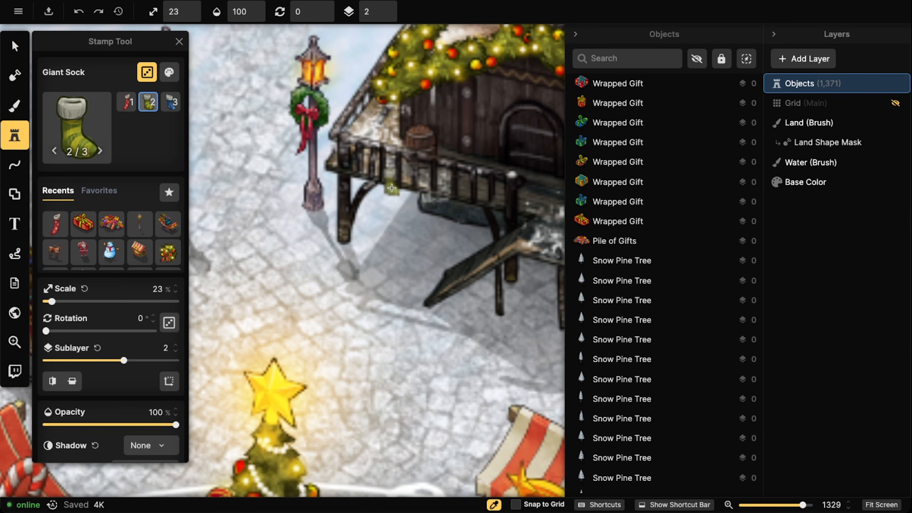
pyautogui.click(395, 198)
pyautogui.click(426, 205)
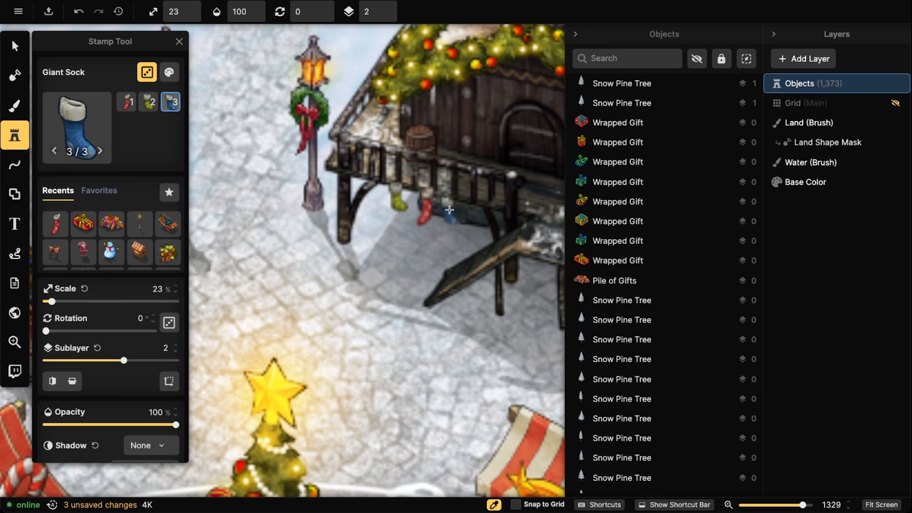
pyautogui.click(456, 211)
pyautogui.scroll(-3, 464, 187)
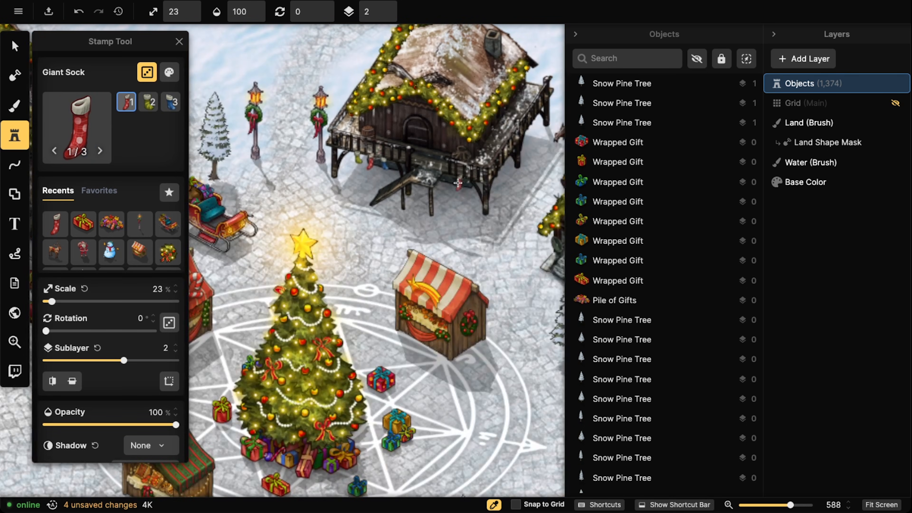
pyautogui.click(465, 182)
# Hang Giant Socks in mixed colours along the front deck railing of the decorated hut southwest of the tree.
pyautogui.scroll(-3, 302, 143)
pyautogui.moveTo(273, 259); pyautogui.dragTo(401, 155)
pyautogui.moveTo(202, 324); pyautogui.dragTo(389, 150)
pyautogui.scroll(3, 423, 276)
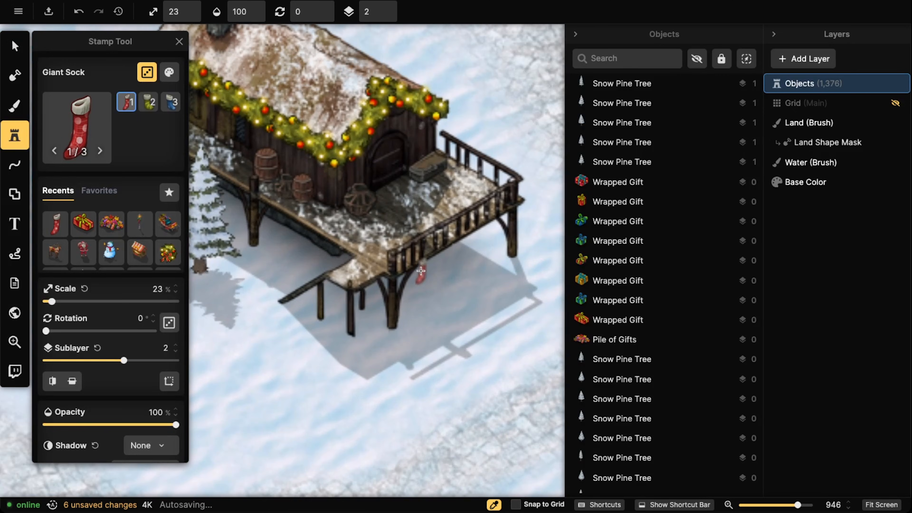
pyautogui.click(421, 272)
pyautogui.click(441, 262)
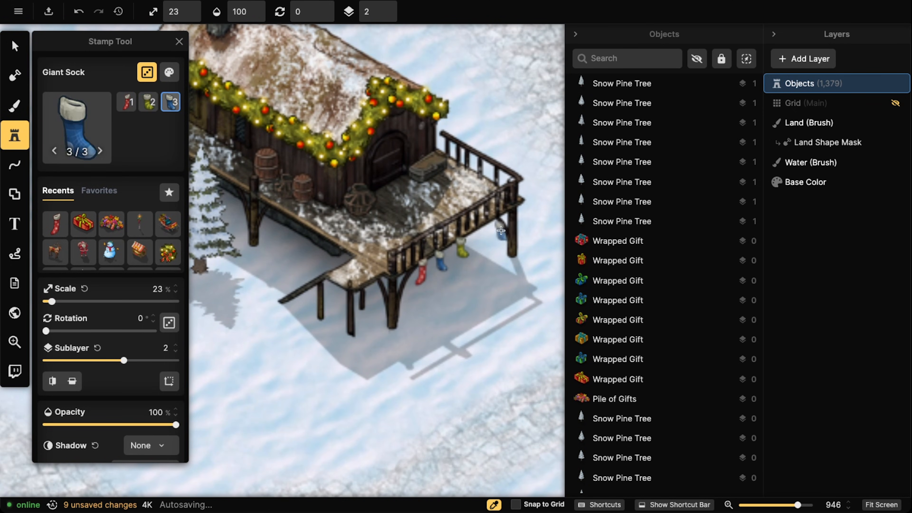
pyautogui.click(487, 231)
# Hang Giant Socks in mixed colours along the long deck railing of the decorated hut southeast of the tree.
pyautogui.scroll(-3, 487, 230)
pyautogui.moveTo(449, 151); pyautogui.dragTo(430, 301)
pyautogui.moveTo(332, 153); pyautogui.dragTo(348, 275)
pyautogui.moveTo(434, 169); pyautogui.dragTo(320, 203)
pyautogui.moveTo(201, 201); pyautogui.dragTo(462, 110)
pyautogui.moveTo(530, 358); pyautogui.dragTo(234, 144)
pyautogui.moveTo(522, 411); pyautogui.dragTo(220, 226)
pyautogui.moveTo(520, 216); pyautogui.dragTo(252, 258)
pyautogui.moveTo(482, 130); pyautogui.dragTo(425, 202)
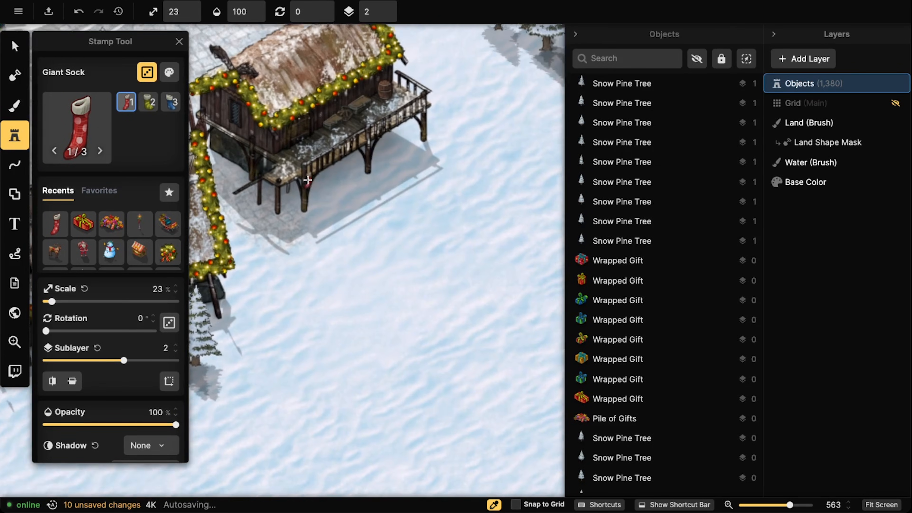
pyautogui.scroll(3, 329, 177)
pyautogui.click(345, 161)
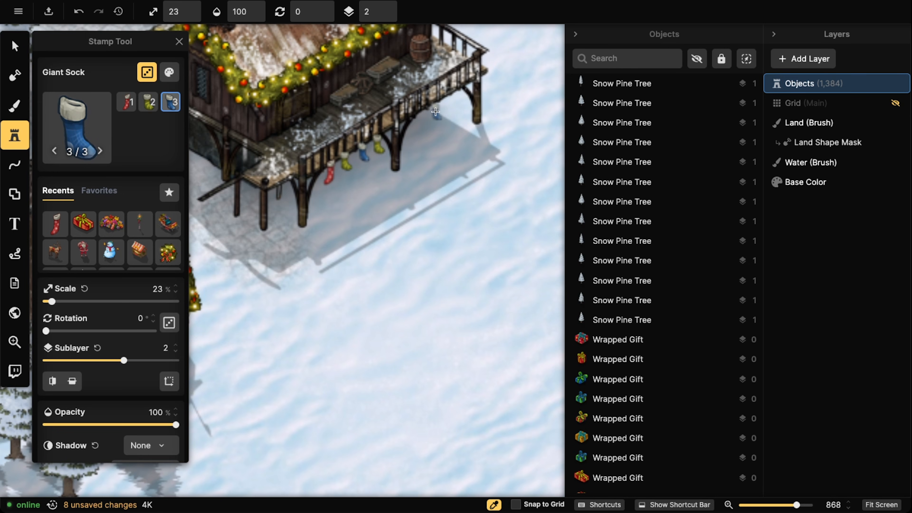
# Add more Giant Socks to the railing right of the ramp on the stilt hut behind the tree.
pyautogui.scroll(-2, 450, 105)
pyautogui.moveTo(392, 192); pyautogui.dragTo(393, 336)
pyautogui.moveTo(398, 108); pyautogui.dragTo(388, 385)
pyautogui.moveTo(374, 144); pyautogui.dragTo(388, 342)
pyautogui.moveTo(215, 54); pyautogui.dragTo(377, 85)
pyautogui.moveTo(341, 322); pyautogui.dragTo(367, 199)
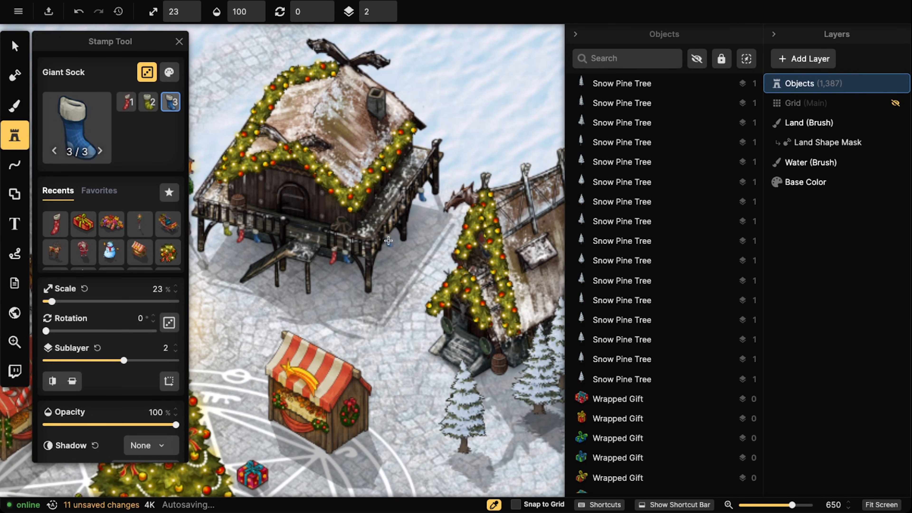
pyautogui.scroll(-1, 221, 143)
# Examine the whole village map and its decorated centre with no stamp tool active.
pyautogui.scroll(-4, 134, 141)
pyautogui.click(14, 46)
pyautogui.scroll(-5, 236, 214)
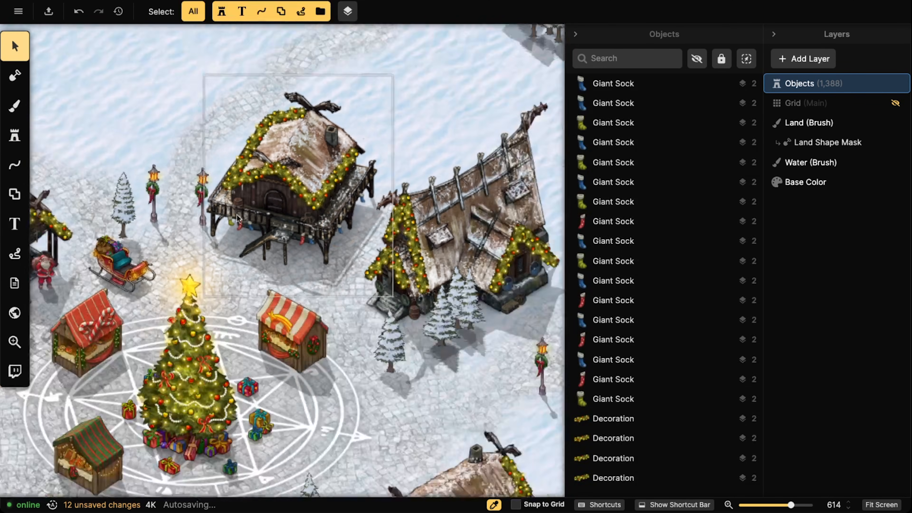
pyautogui.scroll(-15, 167, 228)
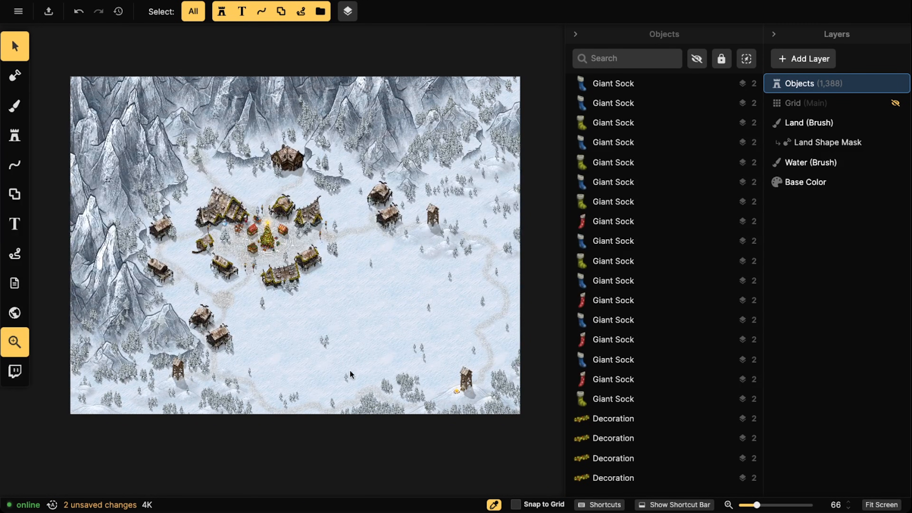
pyautogui.scroll(3, 402, 382)
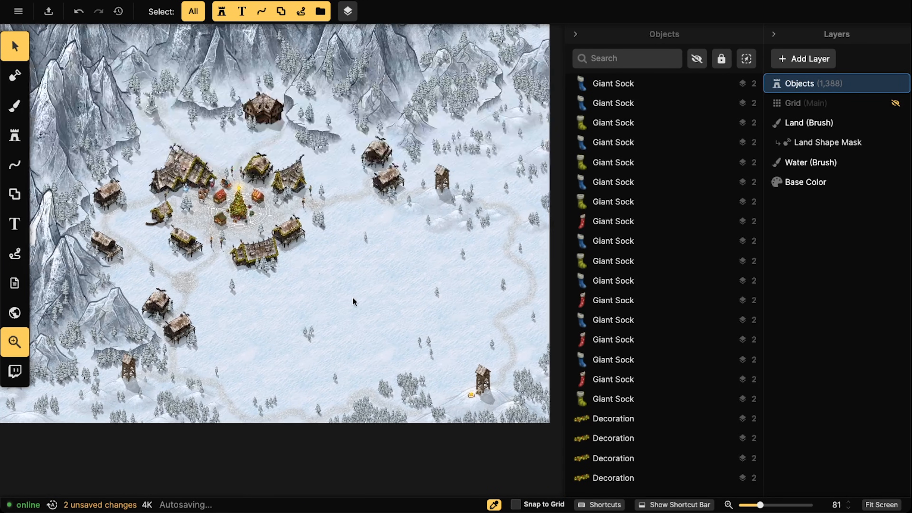
pyautogui.moveTo(288, 230); pyautogui.dragTo(318, 238)
pyautogui.scroll(6, 181, 209)
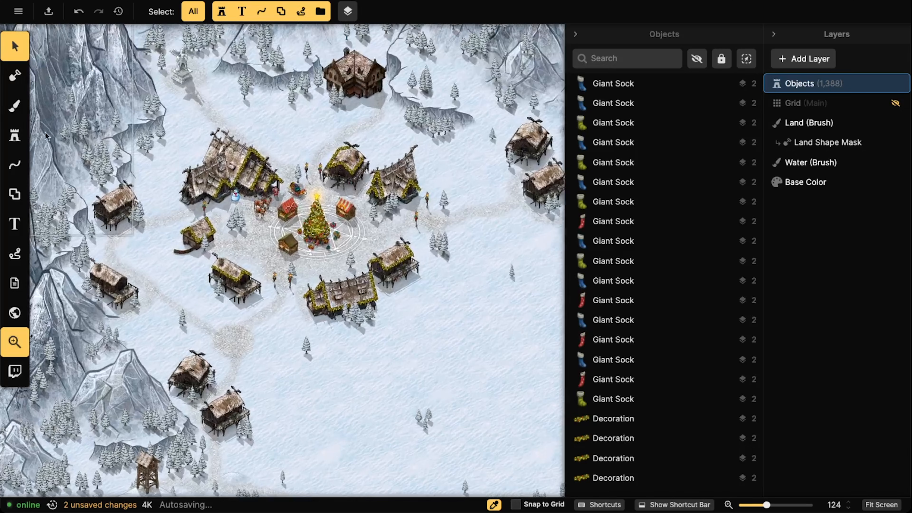
# Stamp a Round Light at 13% scale on sublayer 10 over the lantern beside the small cottage.
pyautogui.click(16, 135)
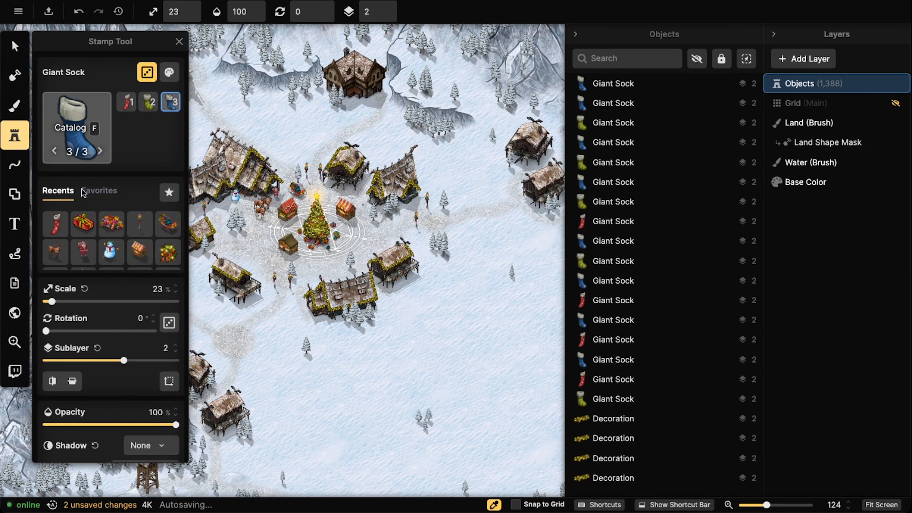
pyautogui.click(140, 266)
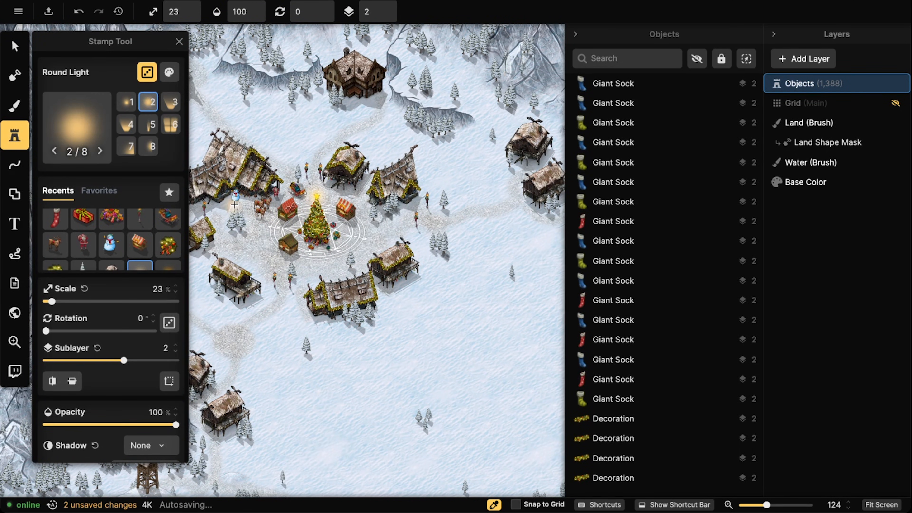
pyautogui.moveTo(219, 210); pyautogui.dragTo(307, 186)
pyautogui.scroll(3, 235, 185)
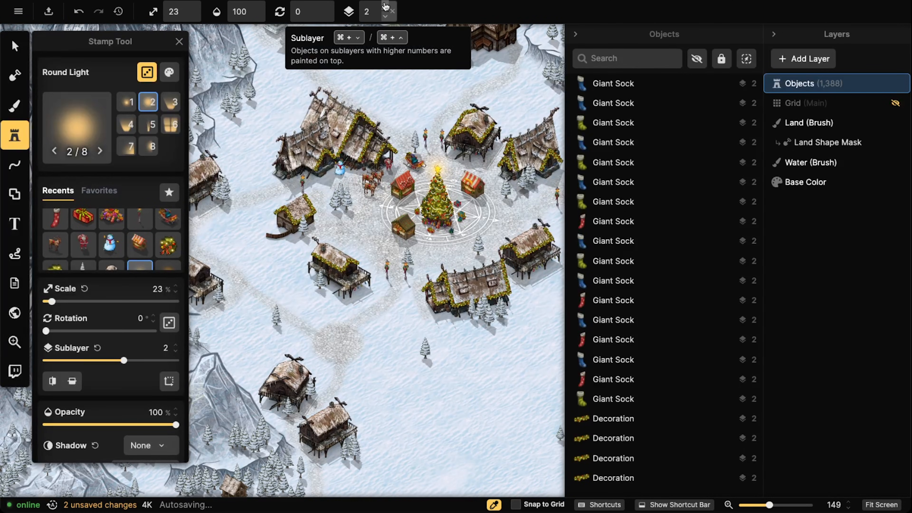
pyautogui.scroll(10, 328, 178)
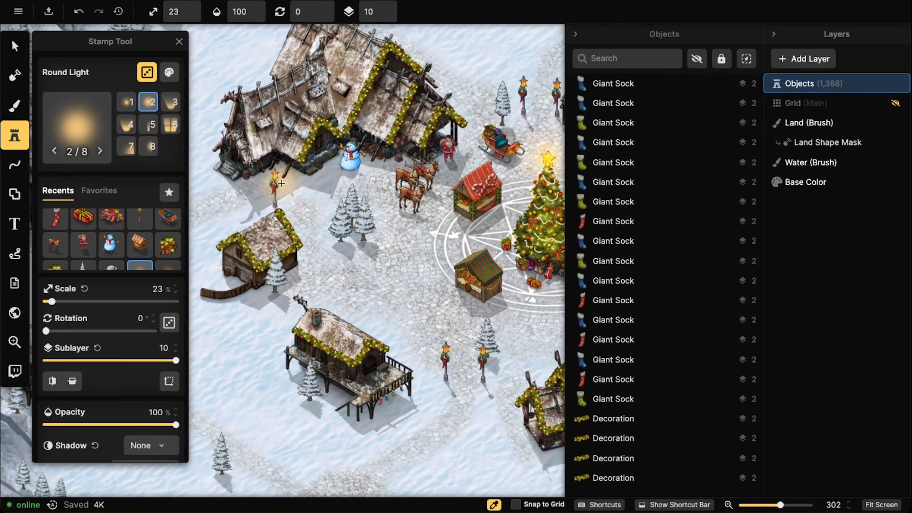
pyautogui.scroll(5, 223, 198)
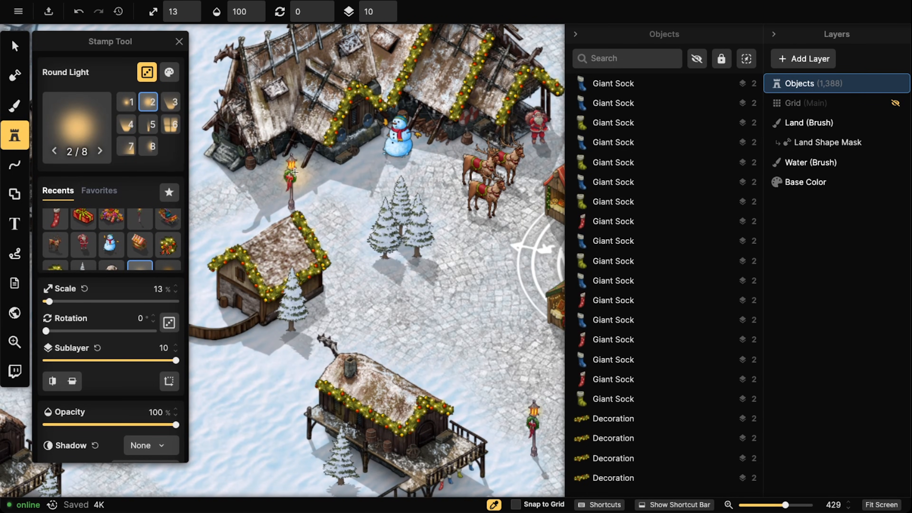
pyautogui.click(291, 164)
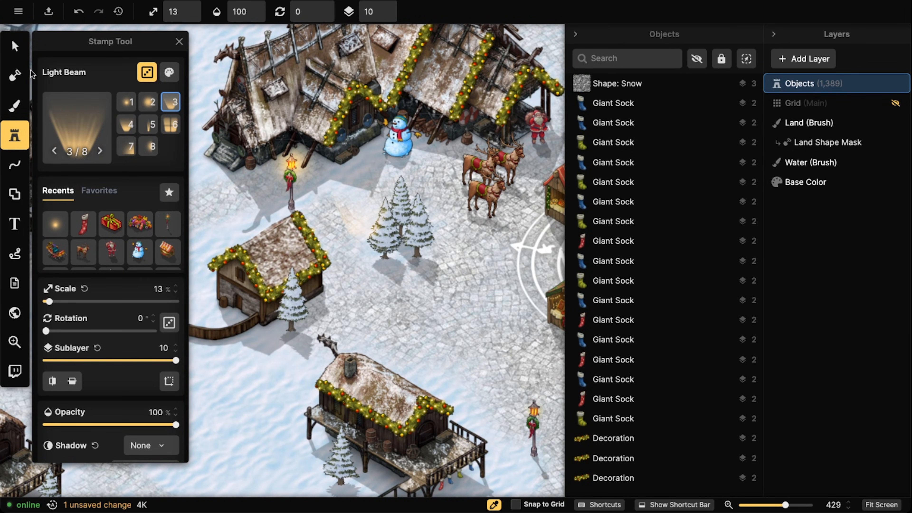
# Copy the lantern's Round Light and paste it onto both lanterns on the path south of the Christmas tree.
pyautogui.click(14, 46)
pyautogui.click(291, 169)
pyautogui.scroll(-3, 287, 169)
pyautogui.moveTo(482, 364); pyautogui.dragTo(357, 298)
pyautogui.press('super+v')
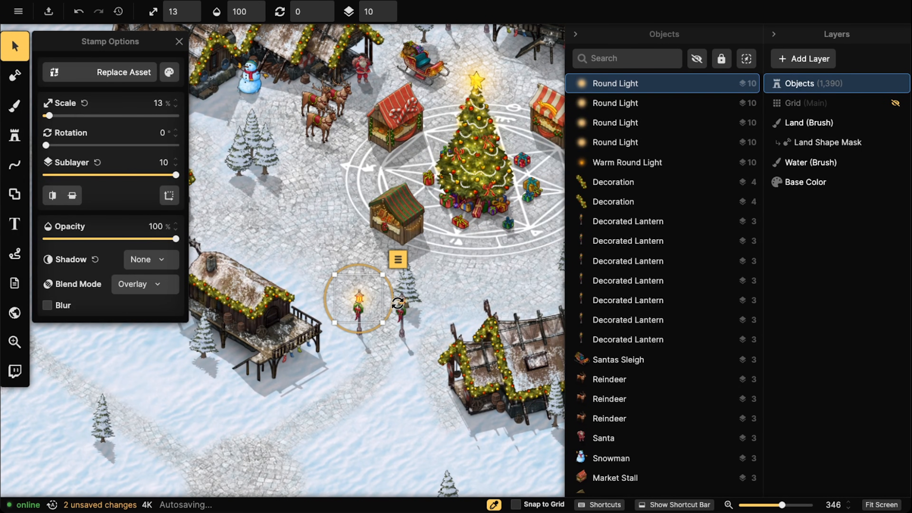
pyautogui.press('super+v')
# Paste Round Light copies onto the two lanterns on the eastern path and the two beside the stilt hut.
pyautogui.moveTo(553, 262); pyautogui.dragTo(253, 373)
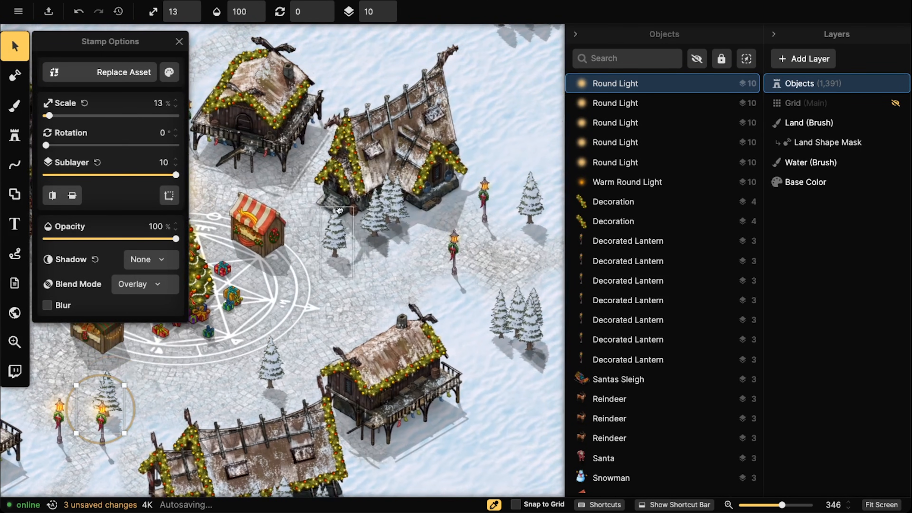
pyautogui.press('super+v')
pyautogui.press('super+v')
pyautogui.moveTo(217, 71); pyautogui.dragTo(344, 181)
pyautogui.press('super+v')
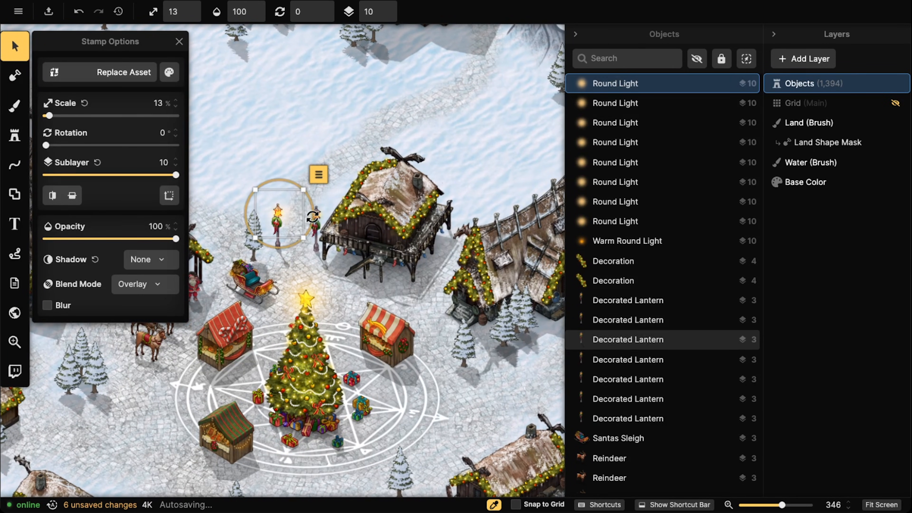
pyautogui.press('super+v')
# Paste another Round Light above the Christmas tree's star and set its sublayer to -10.
pyautogui.click(269, 217)
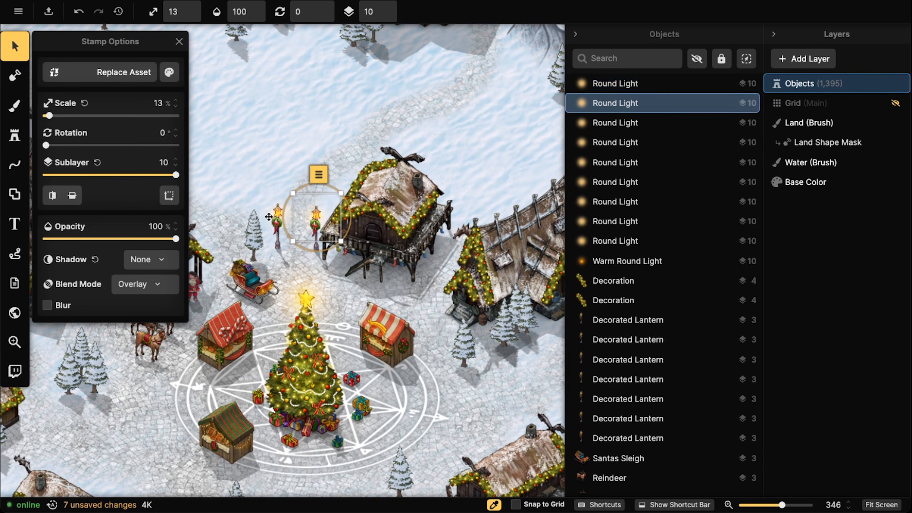
pyautogui.press('super+v')
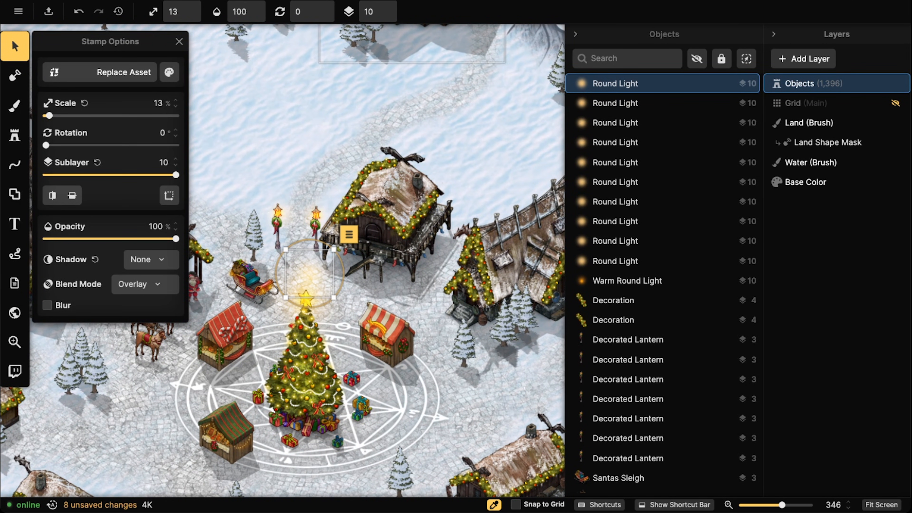
pyautogui.click(387, 18)
pyautogui.click(387, 18)
pyautogui.click(388, 19)
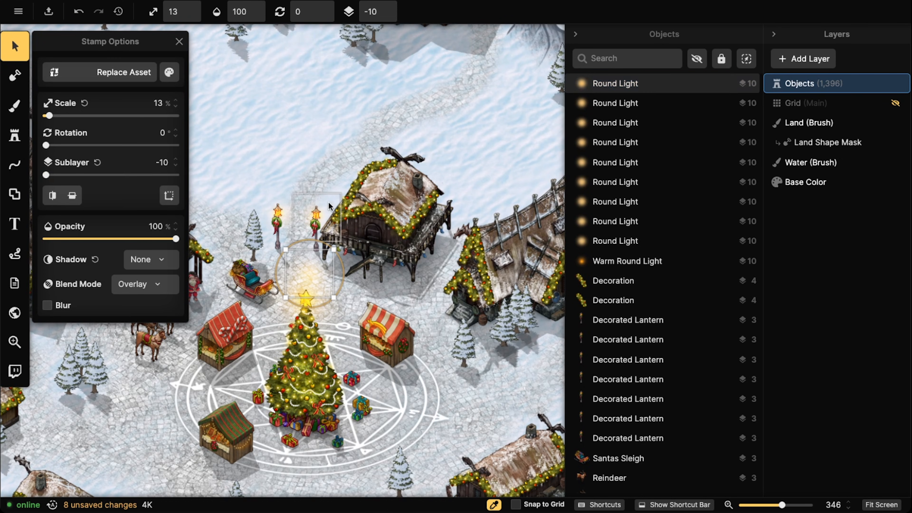
# Crop the top off the sublayer -10 Round Light, set its scale to 23%, and place it below the left lantern by the stilt hut.
pyautogui.hotkey('shift', 'Up')
pyautogui.hotkey('shift', 'Up')
pyautogui.hotkey('shift', 'Up')
pyautogui.moveTo(315, 266); pyautogui.dragTo(290, 136)
pyautogui.scroll(1, 292, 85)
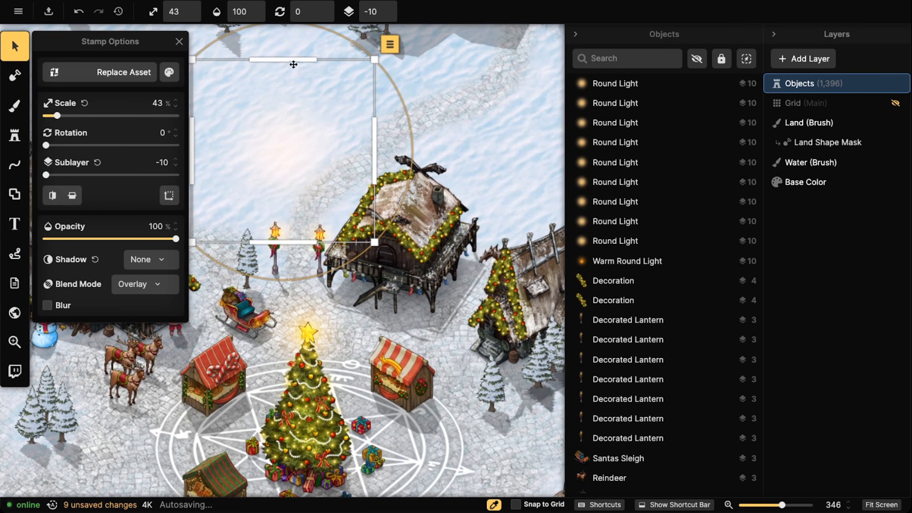
pyautogui.moveTo(294, 61); pyautogui.dragTo(295, 73)
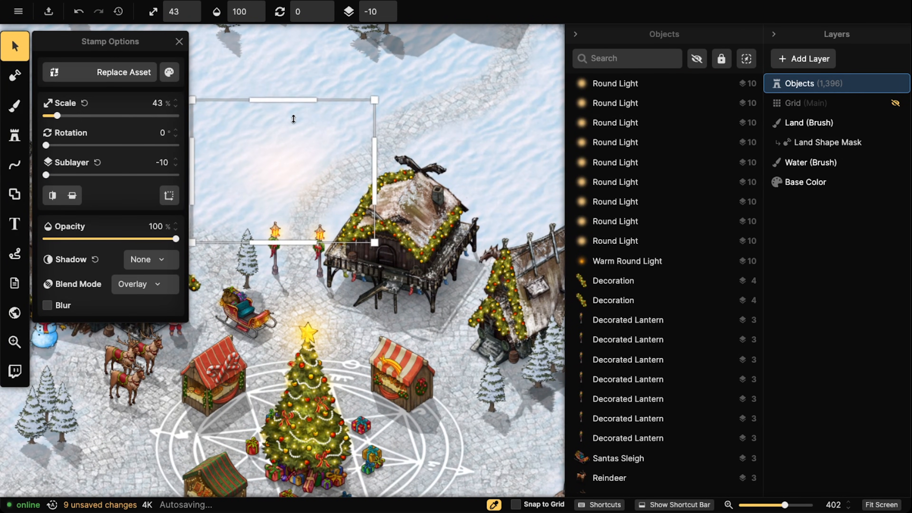
pyautogui.hotkey('shift', 'Down')
pyautogui.hotkey('shift', 'Down')
pyautogui.moveTo(288, 166); pyautogui.dragTo(281, 262)
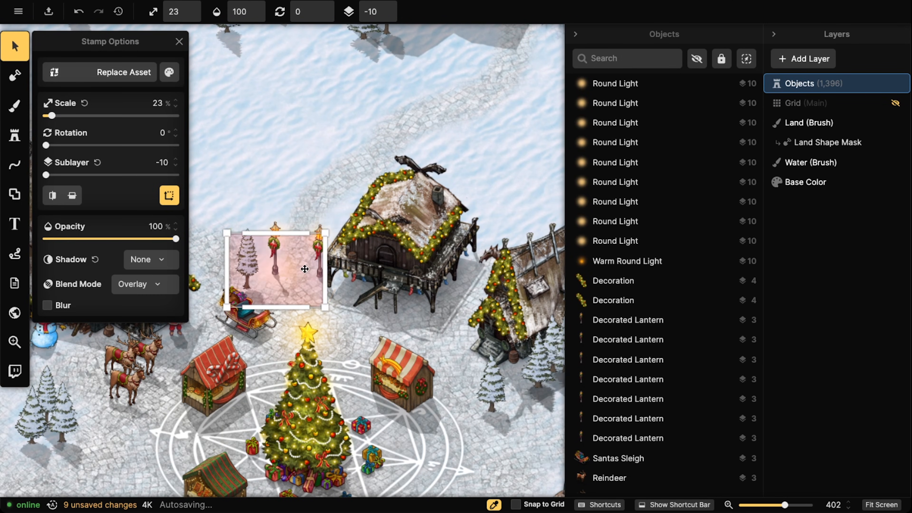
# Paste the sublayer -10 Round Light below the right lantern by the stilt hut and below the lantern at the western cottage.
pyautogui.hotkey('ctrl', 'v')
pyautogui.moveTo(319, 273); pyautogui.dragTo(321, 274)
pyautogui.press('space')
pyautogui.moveTo(248, 305); pyautogui.dragTo(538, 119)
pyautogui.hotkey('ctrl', 'v')
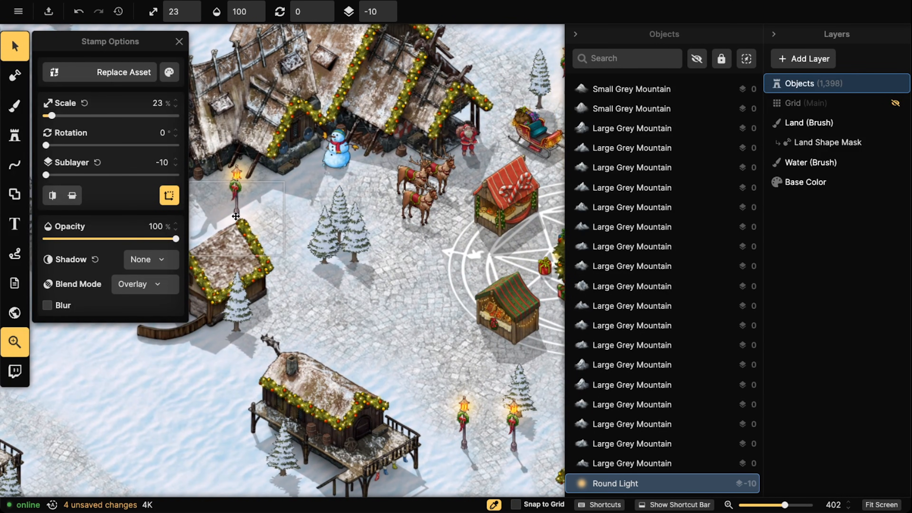
pyautogui.moveTo(235, 216); pyautogui.dragTo(235, 214)
# Paste sublayer -10 Round Light copies below the two lanterns south of the Christmas tree and the two on the eastern path.
pyautogui.moveTo(531, 446); pyautogui.dragTo(313, 428)
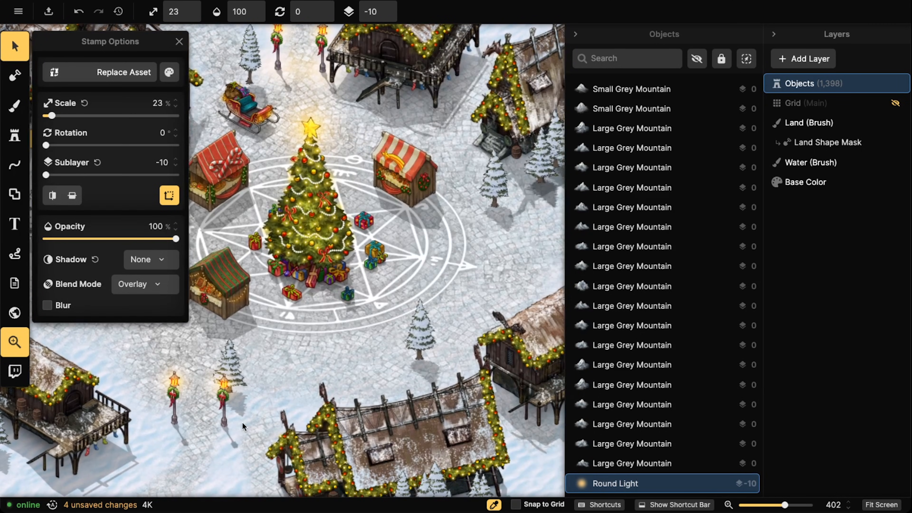
pyautogui.hotkey('ctrl', 'v')
pyautogui.moveTo(218, 425); pyautogui.dragTo(175, 421)
pyautogui.hotkey('ctrl', 'v')
pyautogui.moveTo(467, 424); pyautogui.dragTo(365, 423)
pyautogui.moveTo(512, 236); pyautogui.dragTo(419, 269)
pyautogui.hotkey('ctrl', 'v')
pyautogui.hotkey('ctrl', 'v')
pyautogui.moveTo(456, 212); pyautogui.dragTo(454, 210)
# Copy the 13% Round Light from the left lantern by the stilt hut and paste it onto the garland over the large longhouse's western doorway.
pyautogui.scroll(-4, 256, 147)
pyautogui.moveTo(306, 186); pyautogui.dragTo(480, 176)
pyautogui.scroll(-4, 316, 168)
pyautogui.scroll(7, 304, 159)
pyautogui.scroll(-2, 306, 158)
pyautogui.scroll(-5, 308, 162)
pyautogui.moveTo(397, 172); pyautogui.dragTo(335, 284)
pyautogui.scroll(2, 324, 205)
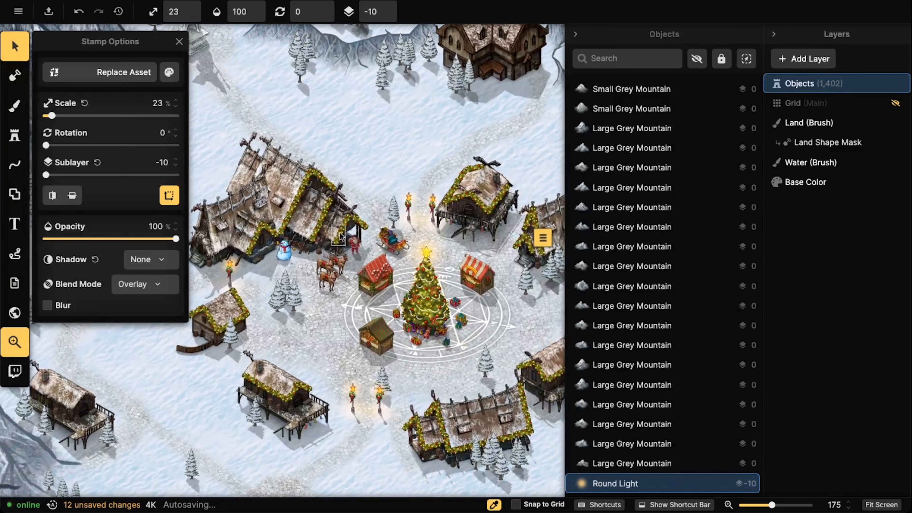
pyautogui.click(411, 197)
pyautogui.press('super+c')
pyautogui.press('super+v')
pyautogui.scroll(6, 275, 227)
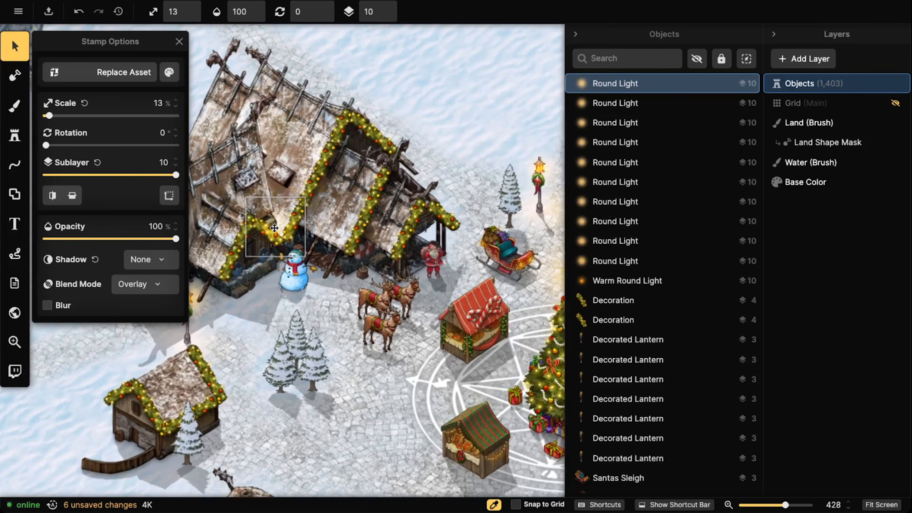
pyautogui.scroll(5, 233, 237)
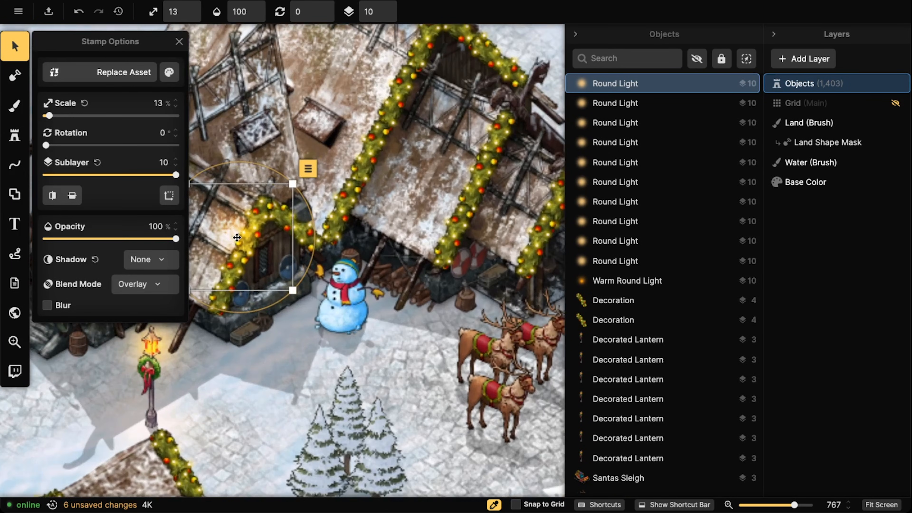
# Paste five more Round Light copies along the garlands on the middle roof sections of the large longhouse.
pyautogui.press('super+v')
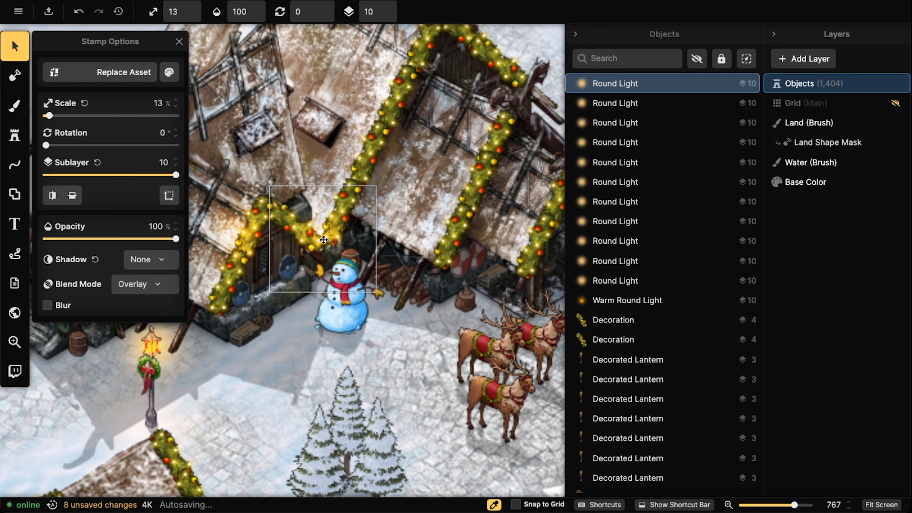
pyautogui.press('super+v')
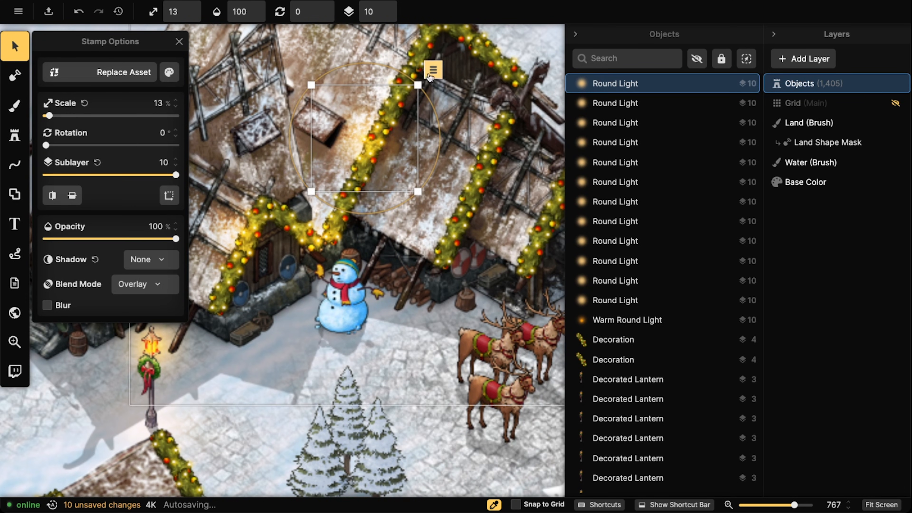
pyautogui.press('super+v')
pyautogui.press('super+v')
pyautogui.moveTo(488, 175); pyautogui.dragTo(482, 167)
pyautogui.press('super+v')
# Paste three Round Light copies onto the garlands of the large longhouse's eastern porch and upper gable.
pyautogui.moveTo(446, 256); pyautogui.dragTo(300, 252)
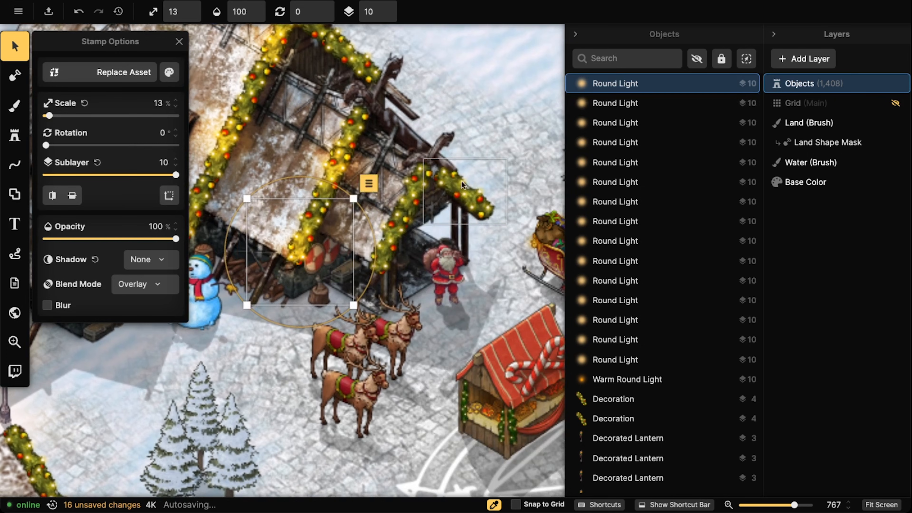
pyautogui.press('super+v')
pyautogui.press('super+v')
pyautogui.scroll(-2, 359, 72)
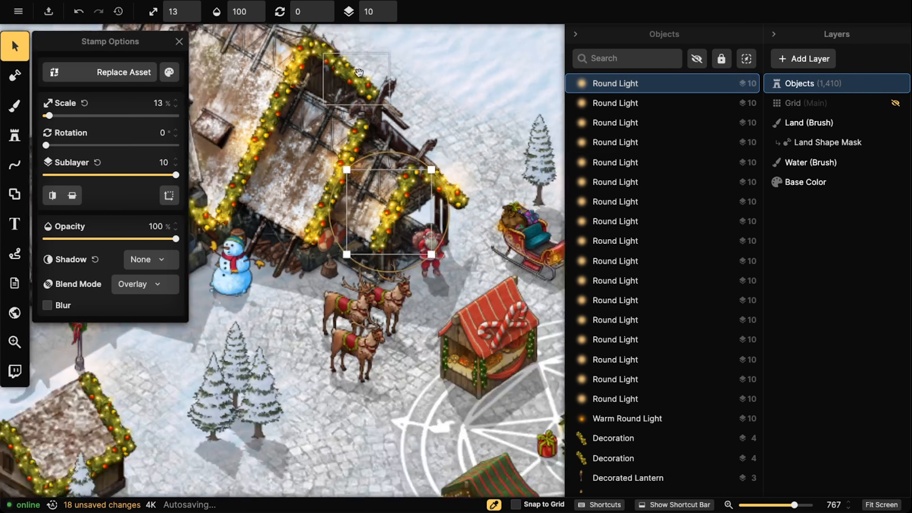
pyautogui.moveTo(359, 72); pyautogui.dragTo(387, 172)
pyautogui.press('super+v')
# Paste Round Light copies onto the garlands of the small western cottage and the stilt house just south of it.
pyautogui.scroll(-5, 342, 208)
pyautogui.moveTo(234, 346); pyautogui.dragTo(301, 197)
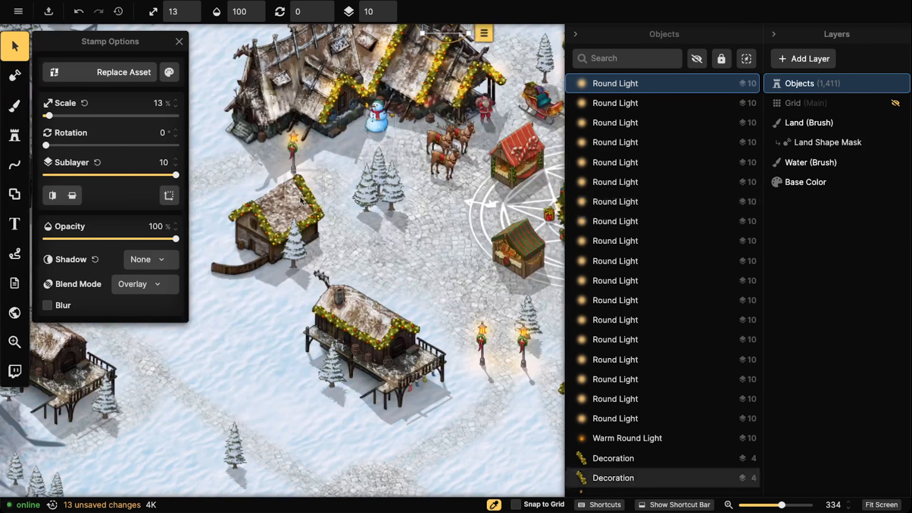
pyautogui.press('super+v')
pyautogui.press('super+v')
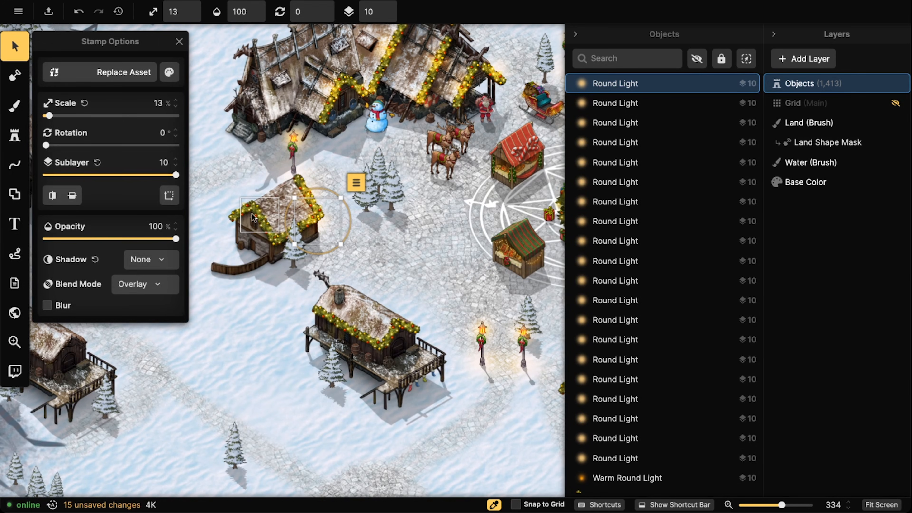
pyautogui.press('super+v')
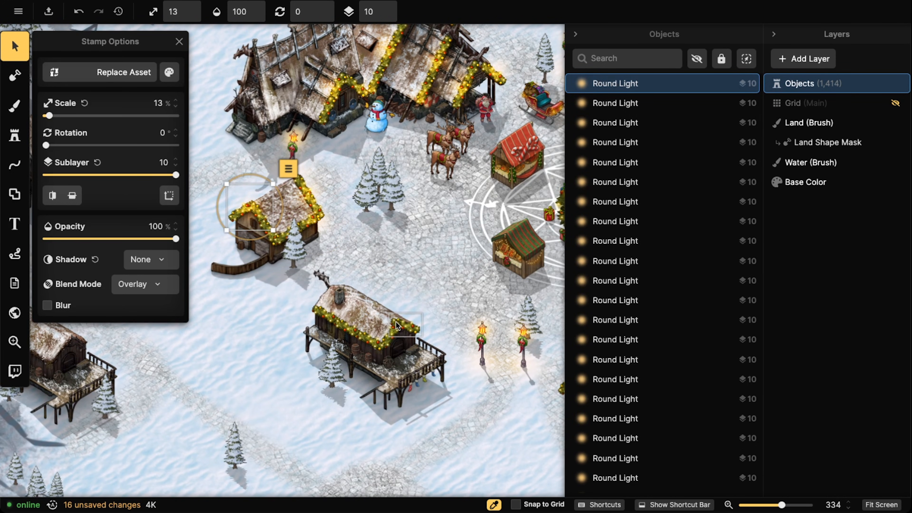
pyautogui.press('super+v')
pyautogui.press('super+v')
# Paste Round Light copies along the front, lower edge and eastern gable garlands of the longhouse south of the Christmas tree.
pyautogui.hscroll(8, 340, 287)
pyautogui.scroll(-3, 340, 287)
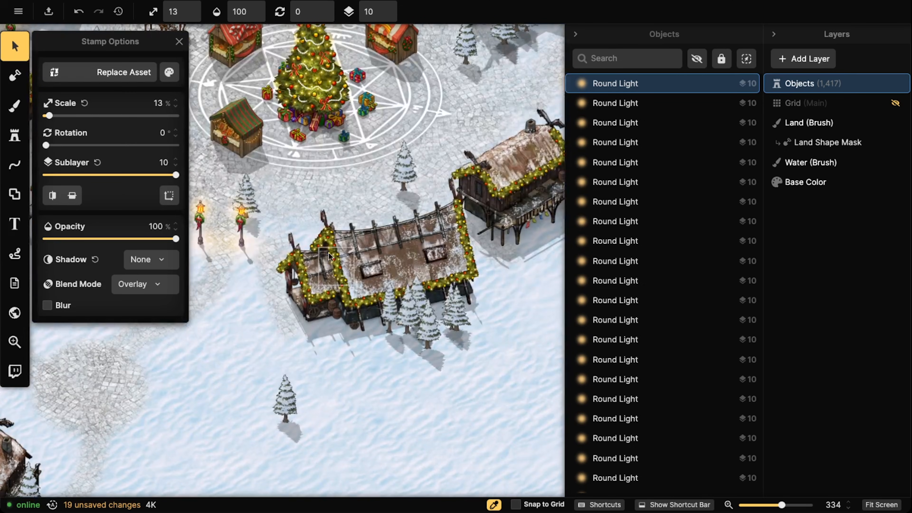
pyautogui.press('super+v')
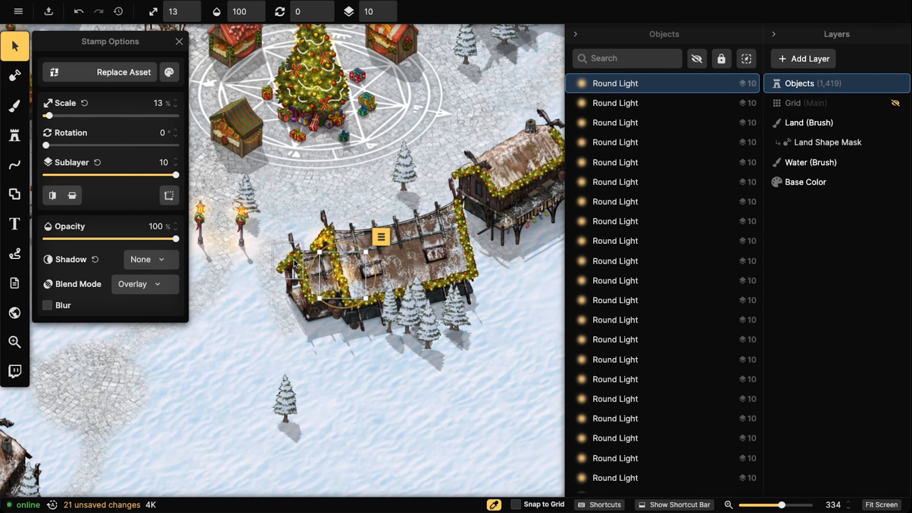
pyautogui.press('super+v')
pyautogui.press('super+v')
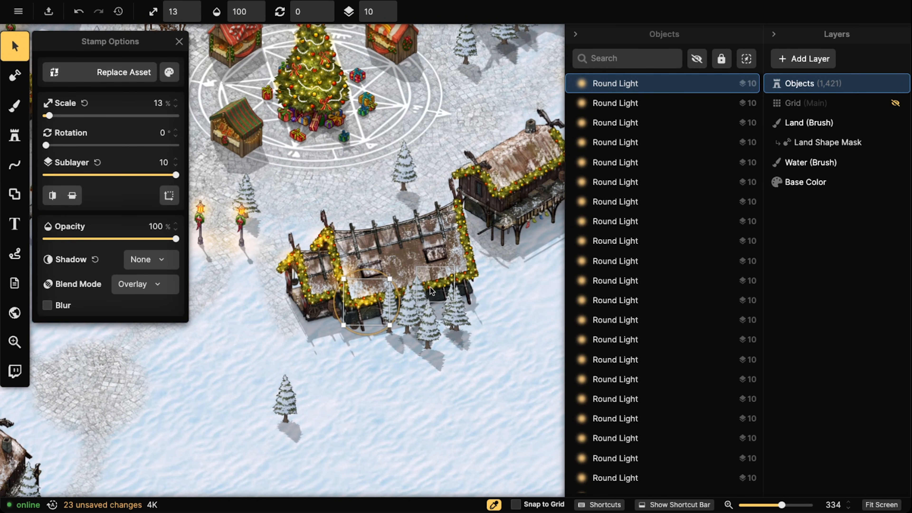
pyautogui.press('super+v')
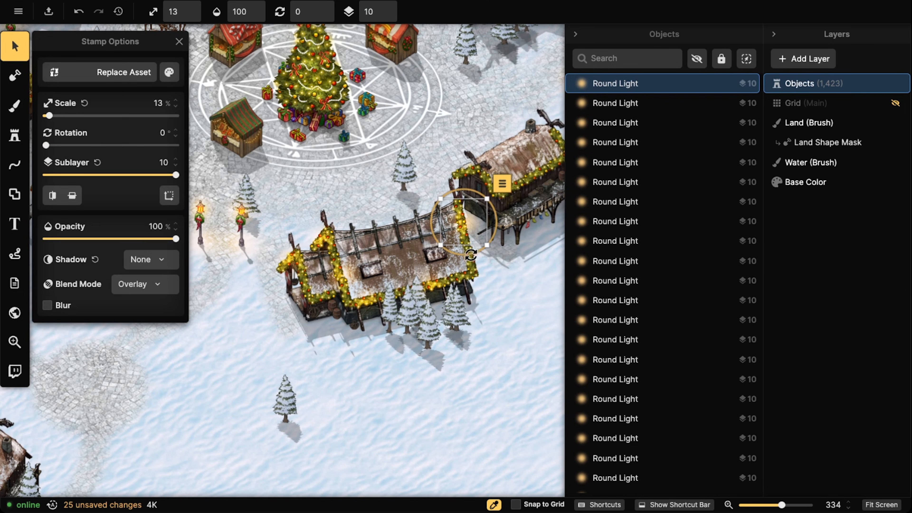
pyautogui.press('super+v')
# Paste four Round Light copies along the garland of the stilt house east of the southern longhouse.
pyautogui.hscroll(5, 361, 175)
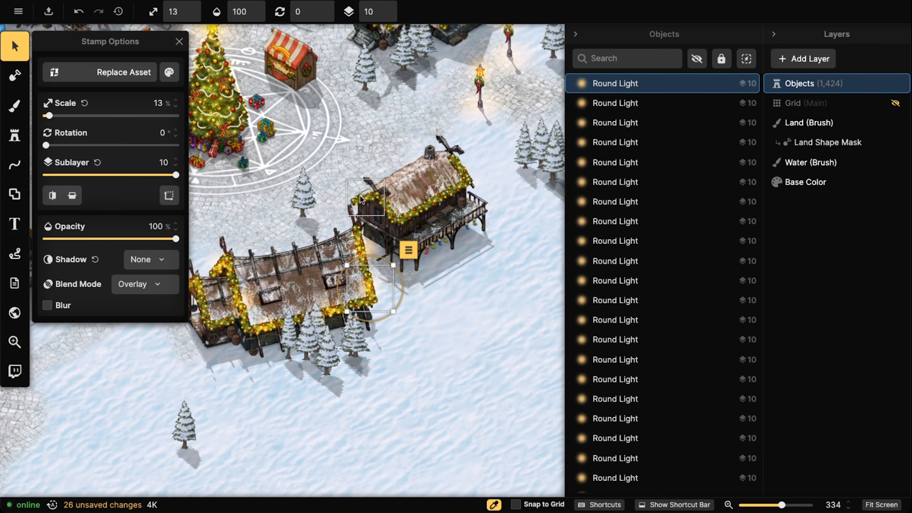
pyautogui.press('super+v')
pyautogui.press('super+v')
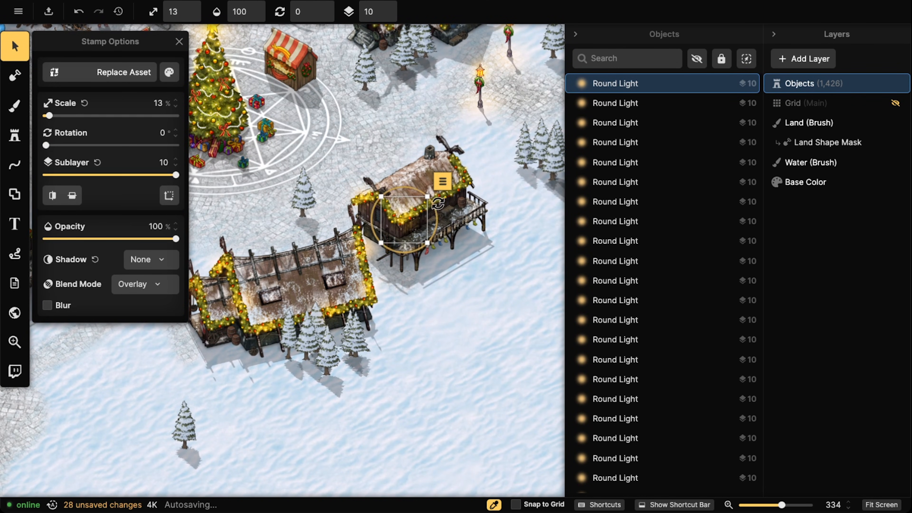
pyautogui.press('super+v')
pyautogui.press('super+v')
# Paste four Round Light copies across the branches of the Christmas tree.
pyautogui.moveTo(464, 154); pyautogui.dragTo(598, 266)
pyautogui.scroll(5, 323, 199)
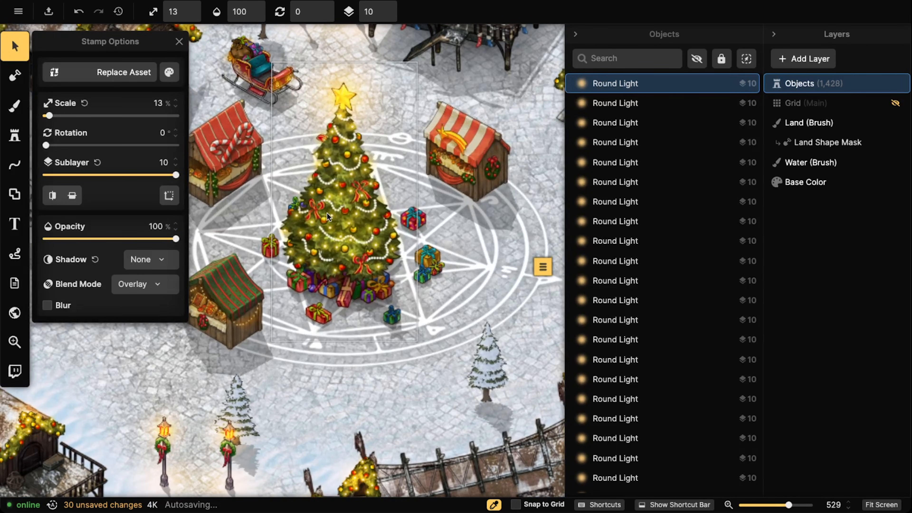
pyautogui.press('super+v')
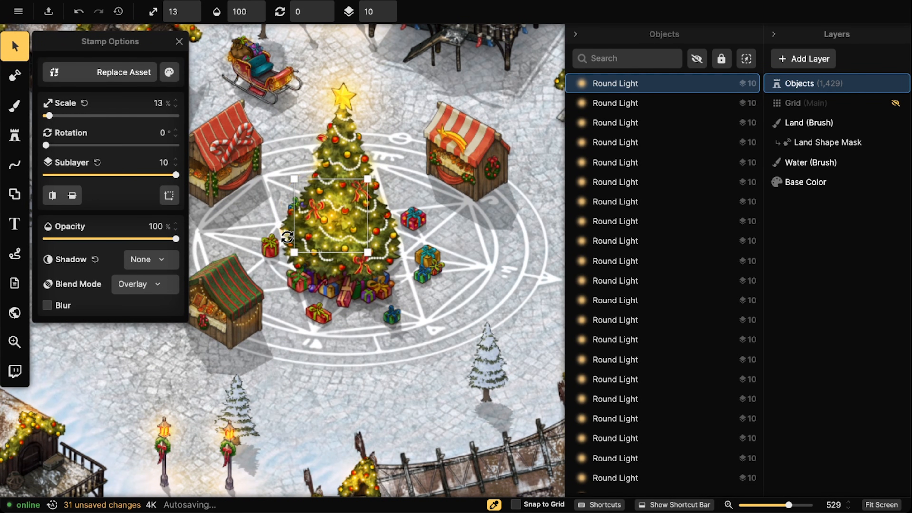
pyautogui.press('super+v')
pyautogui.press('super+v')
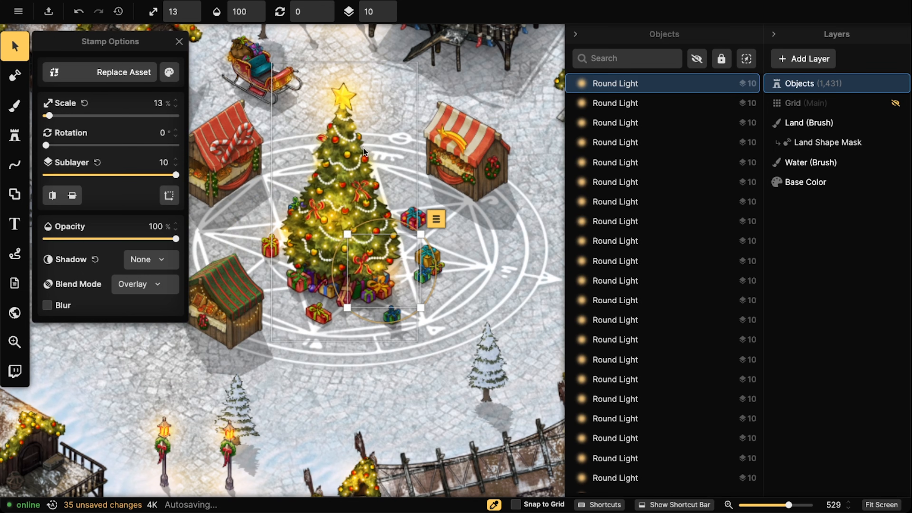
pyautogui.press('super+v')
# Paste three Round Light copies onto the roof garlands of the stilt hut north of the Christmas tree.
pyautogui.moveTo(364, 153); pyautogui.dragTo(574, 179)
pyautogui.moveTo(357, 105)
pyautogui.mouseDown()
pyautogui.moveTo(322, 154)
pyautogui.moveTo(140, 307)
pyautogui.mouseUp()
pyautogui.moveTo(466, 122); pyautogui.dragTo(305, 170)
pyautogui.press('super+v')
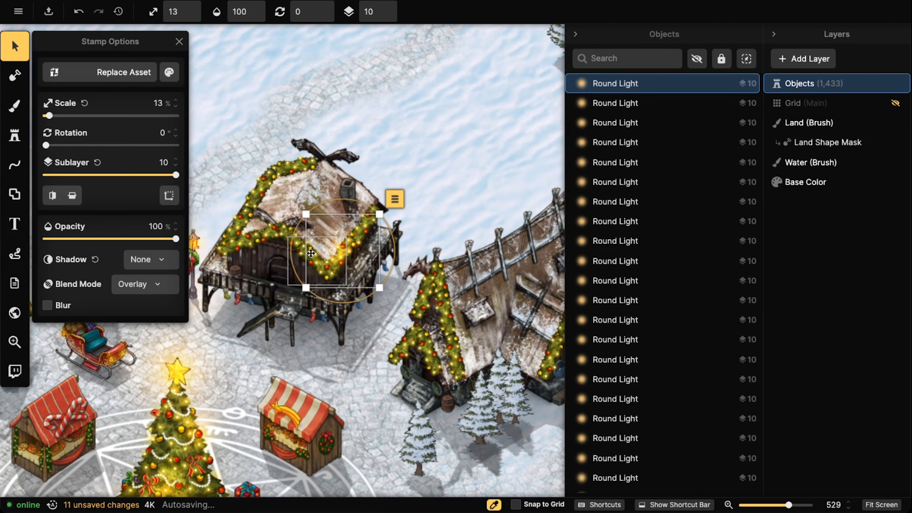
pyautogui.press('super+v')
pyautogui.press('super+v')
# Paste four Round Light copies onto the entrance garlands at both ends of the northeastern longhouse.
pyautogui.moveTo(554, 309); pyautogui.dragTo(374, 212)
pyautogui.press('super+v')
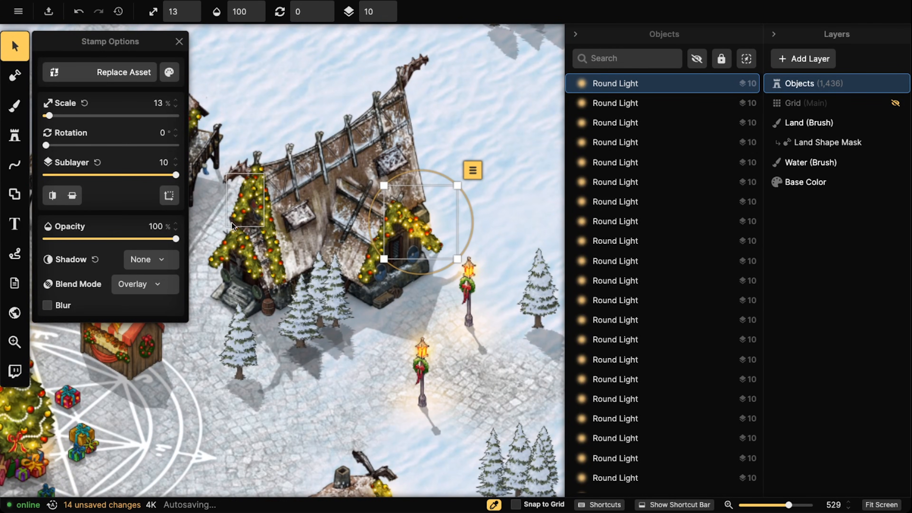
pyautogui.press('super+v')
pyautogui.press('super+v')
pyautogui.press('super+v')
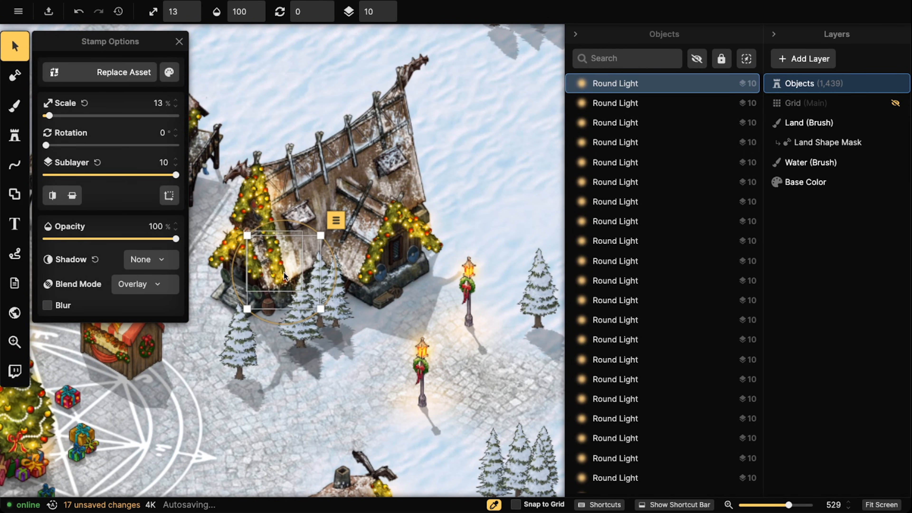
# Examine the glowing garlands on the houses around the village.
pyautogui.scroll(-2, 283, 272)
pyautogui.moveTo(380, 489); pyautogui.dragTo(520, 136)
pyautogui.moveTo(205, 233); pyautogui.dragTo(449, 159)
pyautogui.moveTo(374, 194); pyautogui.dragTo(521, 254)
pyautogui.moveTo(295, 144); pyautogui.dragTo(436, 305)
pyautogui.moveTo(399, 126); pyautogui.dragTo(398, 302)
pyautogui.moveTo(399, 171); pyautogui.dragTo(224, 274)
pyautogui.moveTo(485, 214); pyautogui.dragTo(300, 162)
pyautogui.scroll(2, 422, 191)
pyautogui.moveTo(309, 305); pyautogui.dragTo(366, 108)
pyautogui.moveTo(251, 291); pyautogui.dragTo(358, 156)
pyautogui.moveTo(216, 306); pyautogui.dragTo(355, 180)
# Paste a Round Light onto the left window of the southwestern stilt house and scale it to 2%.
pyautogui.scroll(4, 230, 205)
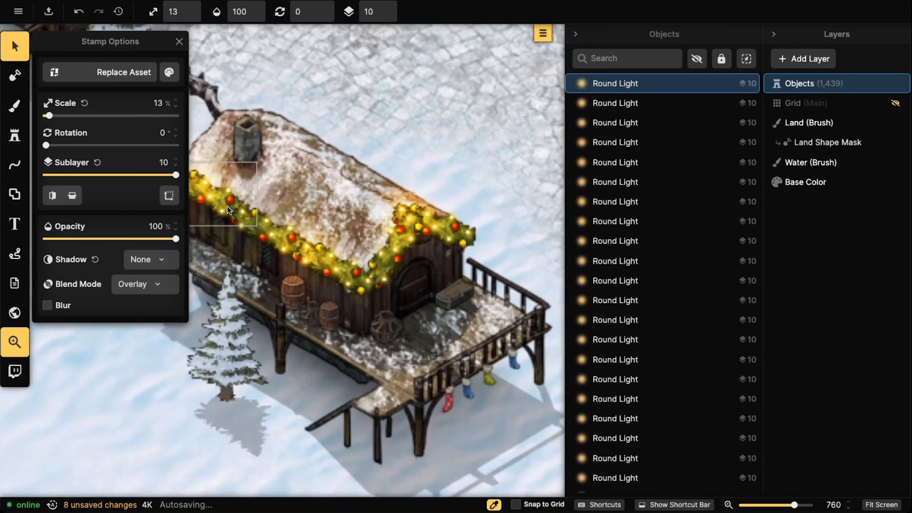
pyautogui.moveTo(227, 212); pyautogui.dragTo(321, 208)
pyautogui.scroll(7, 312, 212)
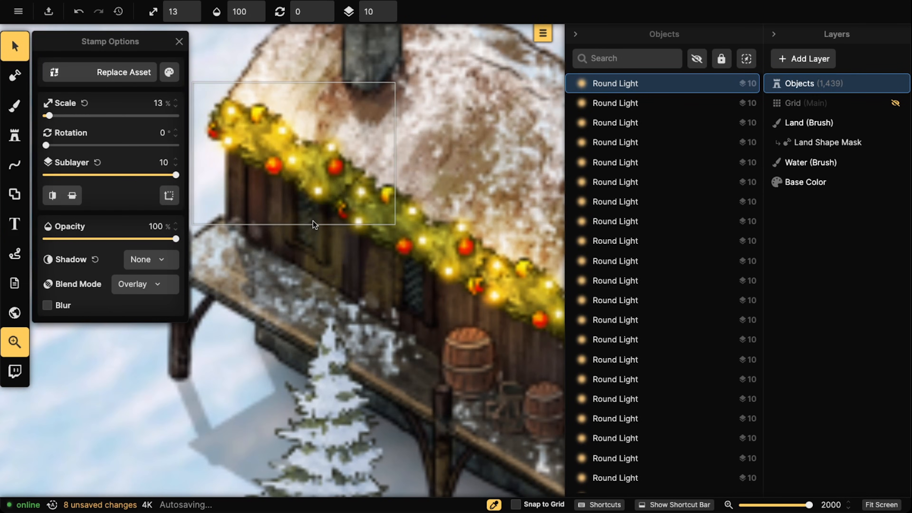
pyautogui.hotkey('ctrl', 'v')
pyautogui.scroll(-5, 309, 225)
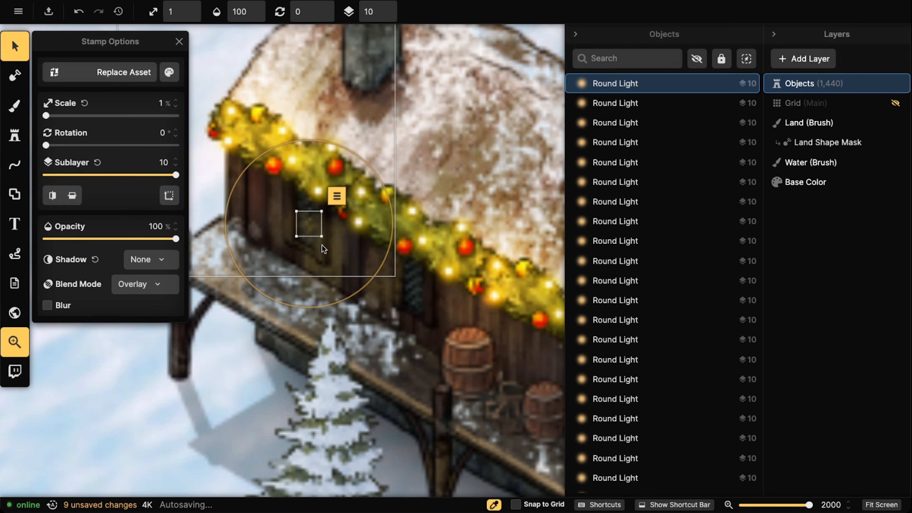
pyautogui.moveTo(322, 237); pyautogui.dragTo(347, 261)
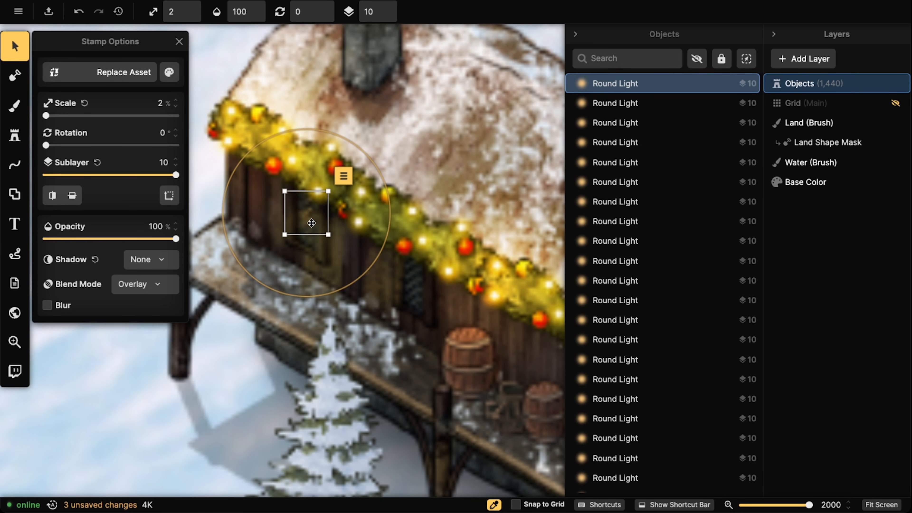
# Stack three more 2% Round Lights on that window and combine all four into a group named Group.
pyautogui.hotkey('ctrl', 'v')
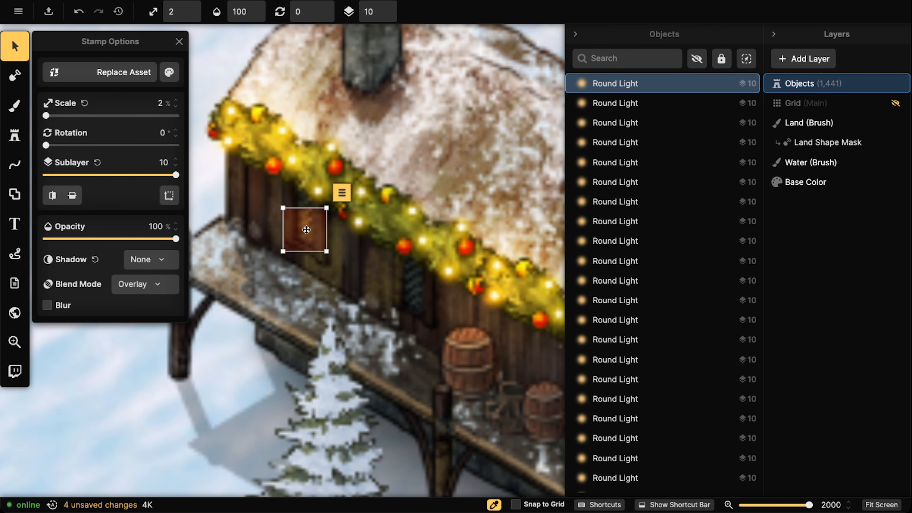
pyautogui.hotkey('ctrl', 'v')
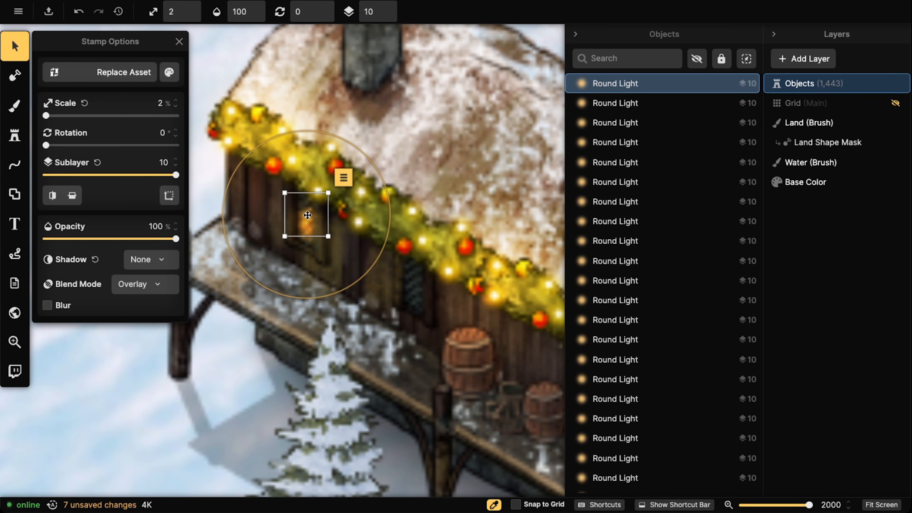
pyautogui.keyDown('shift'); pyautogui.click(308, 224); pyautogui.keyUp('shift')
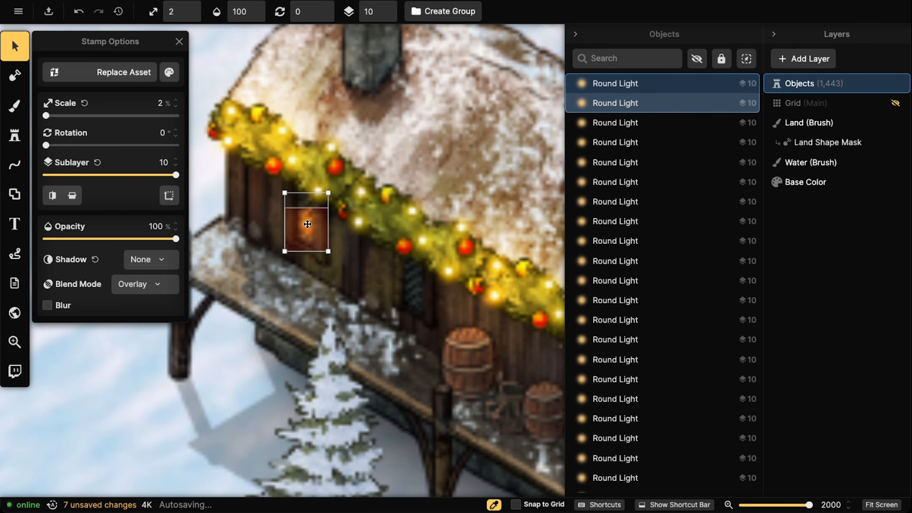
pyautogui.keyDown('shift'); pyautogui.click(597, 124); pyautogui.keyUp('shift')
pyautogui.keyDown('shift'); pyautogui.click(597, 141); pyautogui.keyUp('shift')
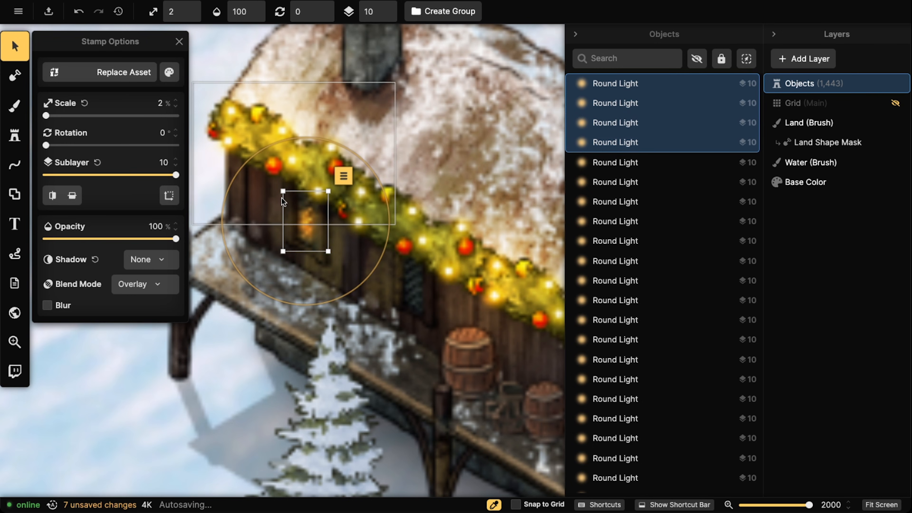
pyautogui.click(442, 10)
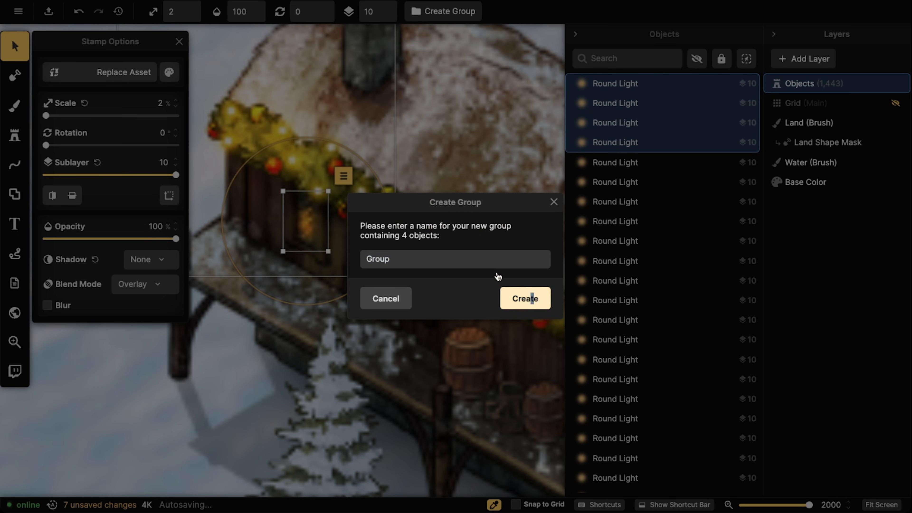
pyautogui.click(524, 297)
# Paste the light group onto the stilt house's second window, beside the barrels, and add one more copy.
pyautogui.press('super+v')
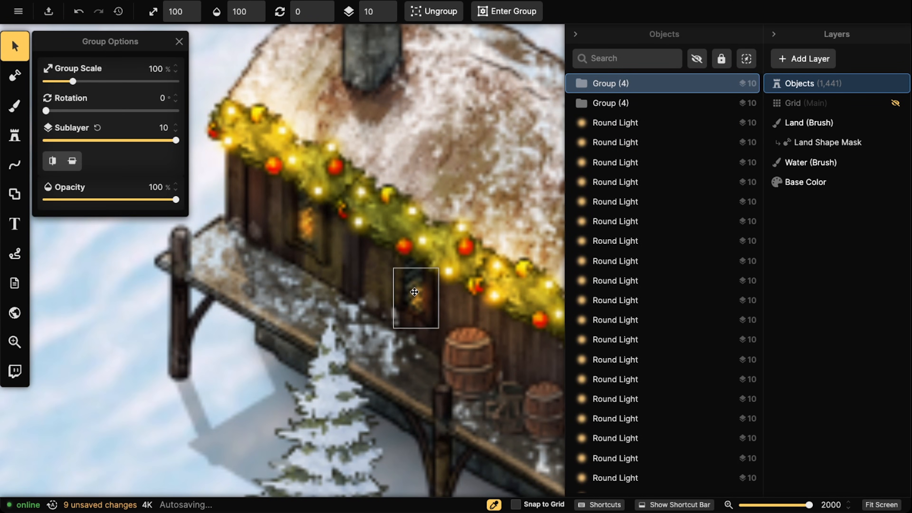
pyautogui.scroll(-3, 411, 281)
pyautogui.press('super+v')
# Paste another copy of the light group at the gable window of the stilt house east of the southern longhouse.
pyautogui.scroll(-3, 331, 276)
pyautogui.moveTo(503, 410); pyautogui.dragTo(280, 322)
pyautogui.scroll(4, 304, 155)
pyautogui.moveTo(281, 234); pyautogui.dragTo(249, 216)
pyautogui.scroll(-10, 404, 234)
pyautogui.moveTo(420, 266); pyautogui.dragTo(305, 307)
pyautogui.scroll(3, 305, 306)
pyautogui.moveTo(546, 146); pyautogui.dragTo(344, 243)
pyautogui.moveTo(390, 151); pyautogui.dragTo(331, 242)
pyautogui.scroll(4, 310, 248)
pyautogui.hotkey('ctrl', 'v')
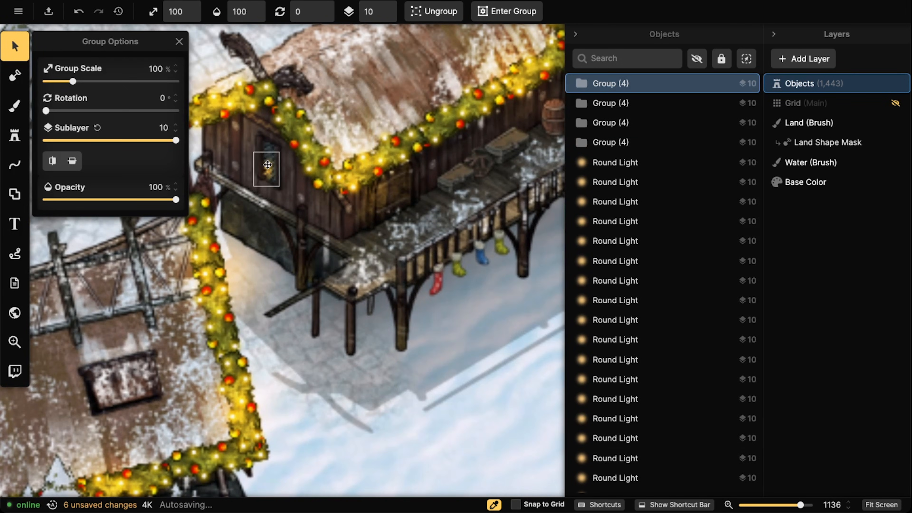
# Add another light-group copy at the stilt house's gable window and two copies on the window between the shields of the eastern house.
pyautogui.hotkey('ctrl', 'v')
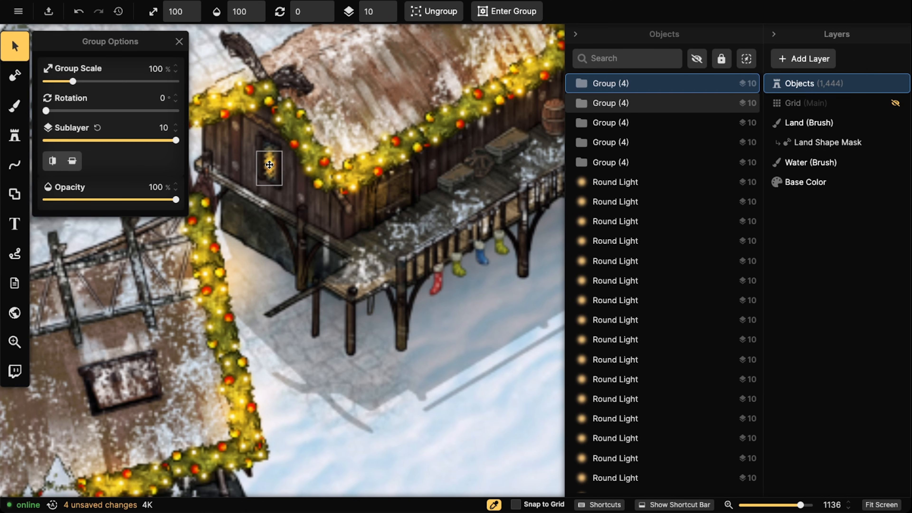
pyautogui.moveTo(444, 161); pyautogui.dragTo(354, 245)
pyautogui.moveTo(334, 90); pyautogui.dragTo(352, 219)
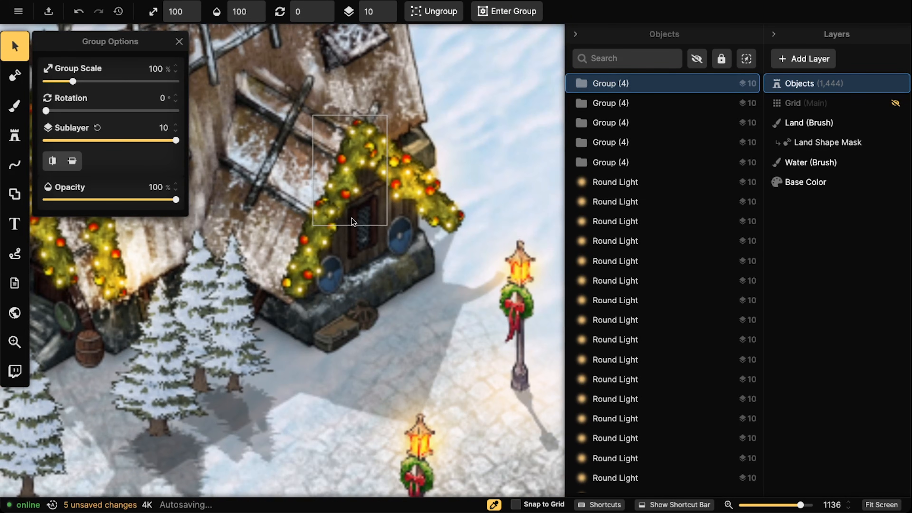
pyautogui.hotkey('ctrl', 'v')
pyautogui.hotkey('ctrl', 'v')
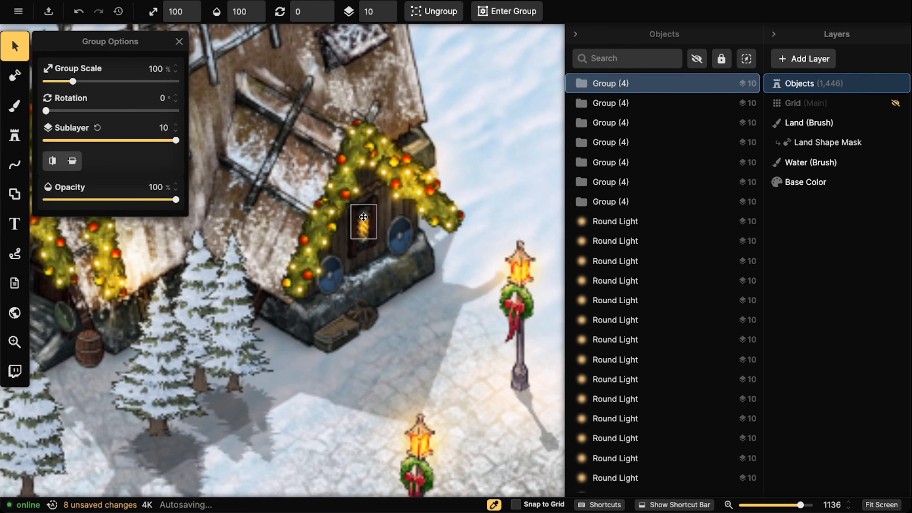
# Paste two copies of the light group onto the northwestern longhouse's window beside the snowman.
pyautogui.scroll(-5, 363, 213)
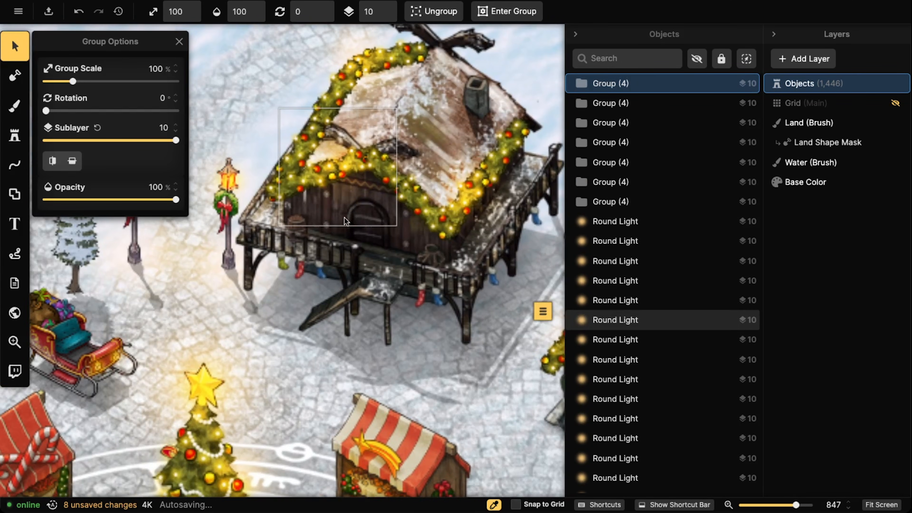
pyautogui.scroll(4, 344, 218)
pyautogui.moveTo(180, 220); pyautogui.dragTo(476, 185)
pyautogui.moveTo(375, 237); pyautogui.dragTo(536, 154)
pyautogui.moveTo(269, 190); pyautogui.dragTo(402, 194)
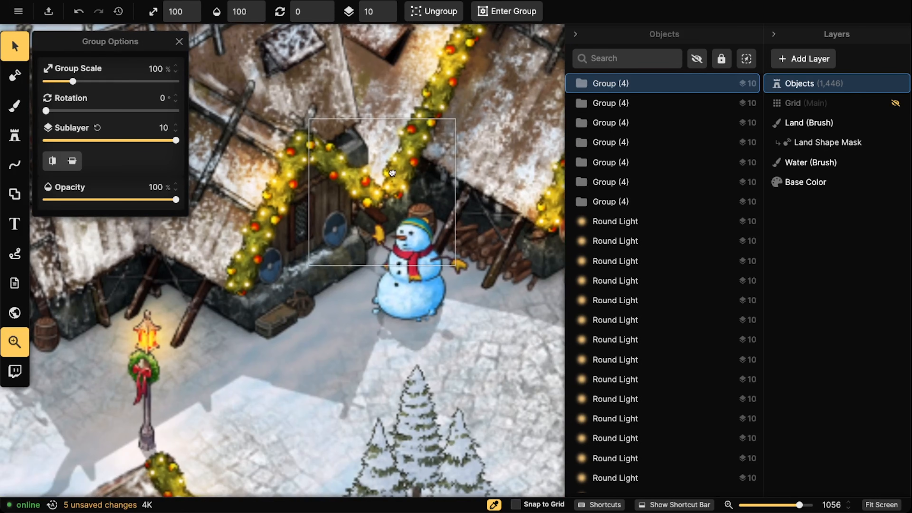
pyautogui.hotkey('ctrl', 'v')
pyautogui.hotkey('ctrl', 'v')
# Paste a copy of the light group onto the gable window of the small garlanded barn with the curved fence.
pyautogui.scroll(-4, 248, 218)
pyautogui.moveTo(102, 284); pyautogui.dragTo(365, 232)
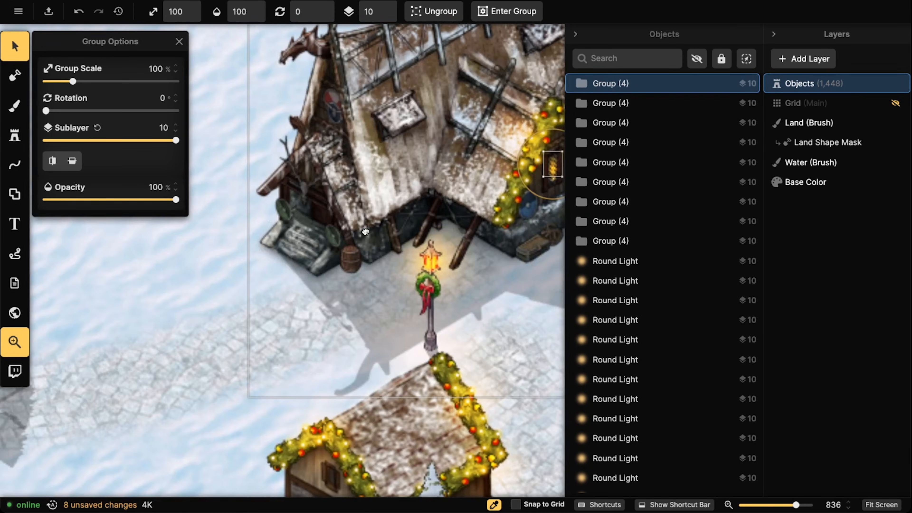
pyautogui.moveTo(368, 287); pyautogui.dragTo(293, 34)
pyautogui.scroll(6, 247, 233)
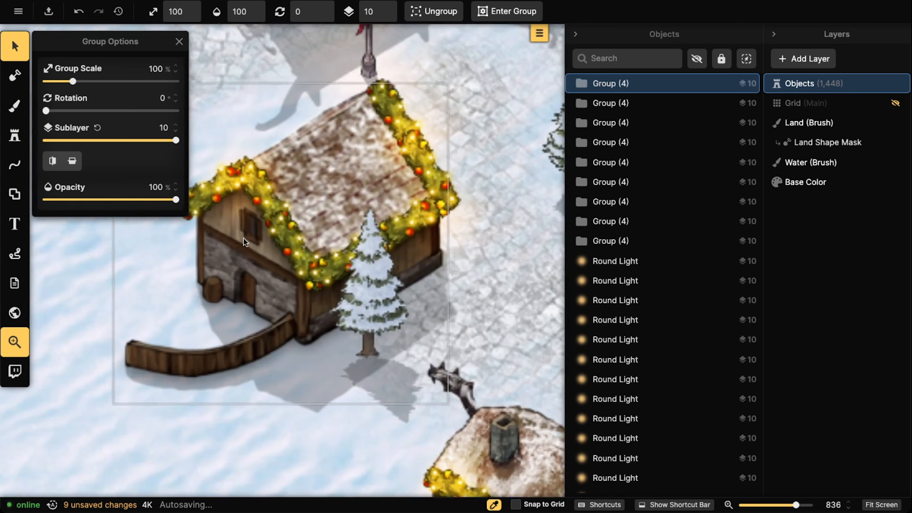
pyautogui.hotkey('ctrl', 'v')
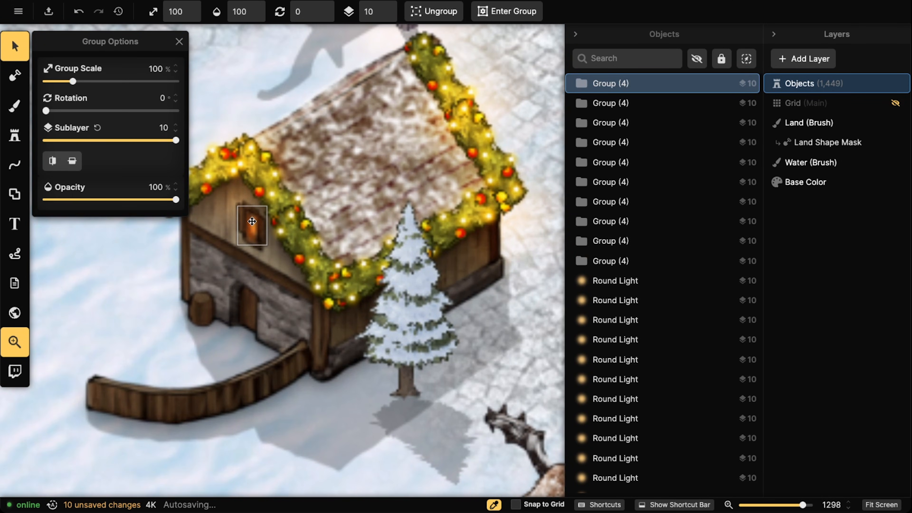
# Paste light-group copies onto both front windows of the ungarlanded western stilt house beside the mountains.
pyautogui.scroll(-2, 231, 199)
pyautogui.scroll(-6, 231, 200)
pyautogui.moveTo(352, 359); pyautogui.dragTo(286, 143)
pyautogui.scroll(-4, 343, 244)
pyautogui.moveTo(261, 329); pyautogui.dragTo(495, 122)
pyautogui.moveTo(230, 204); pyautogui.dragTo(471, 310)
pyautogui.moveTo(259, 72); pyautogui.dragTo(377, 219)
pyautogui.scroll(6, 369, 222)
pyautogui.scroll(5, 369, 222)
pyautogui.hotkey('ctrl', 'v')
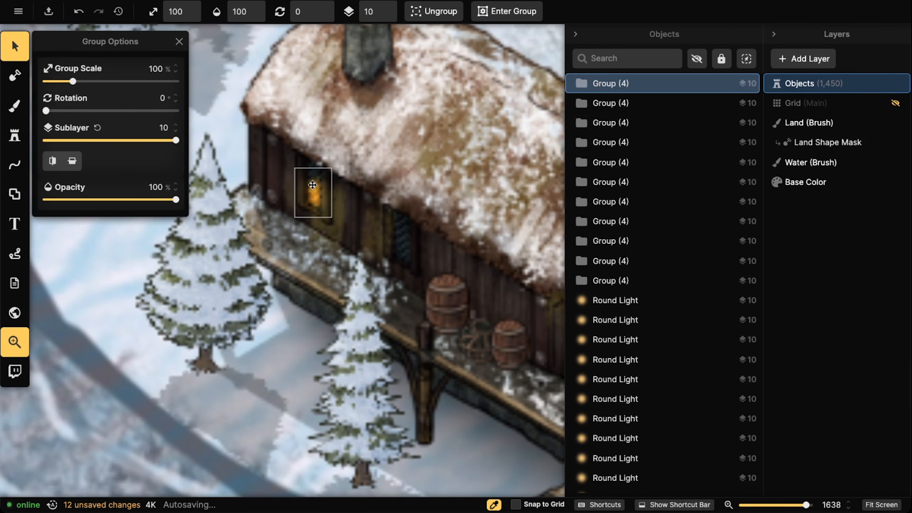
pyautogui.hotkey('ctrl', 'v')
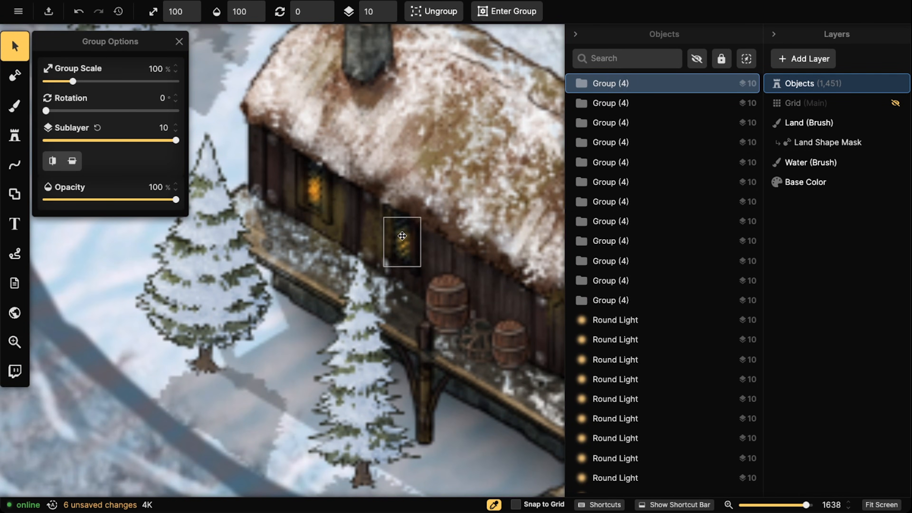
# Paste two light-group copies onto the side window of the southern round-door stilt house and delete the extra copy placed farther along the wall.
pyautogui.moveTo(516, 310); pyautogui.dragTo(220, 279)
pyautogui.moveTo(482, 299); pyautogui.dragTo(299, 147)
pyautogui.moveTo(399, 462); pyautogui.dragTo(259, 143)
pyautogui.scroll(-6, 306, 262)
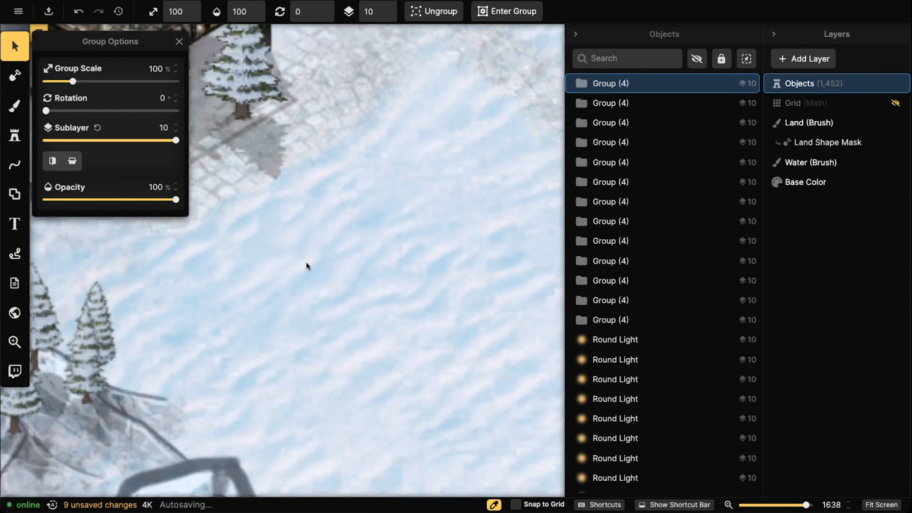
pyautogui.scroll(3, 318, 153)
pyautogui.scroll(4, 320, 241)
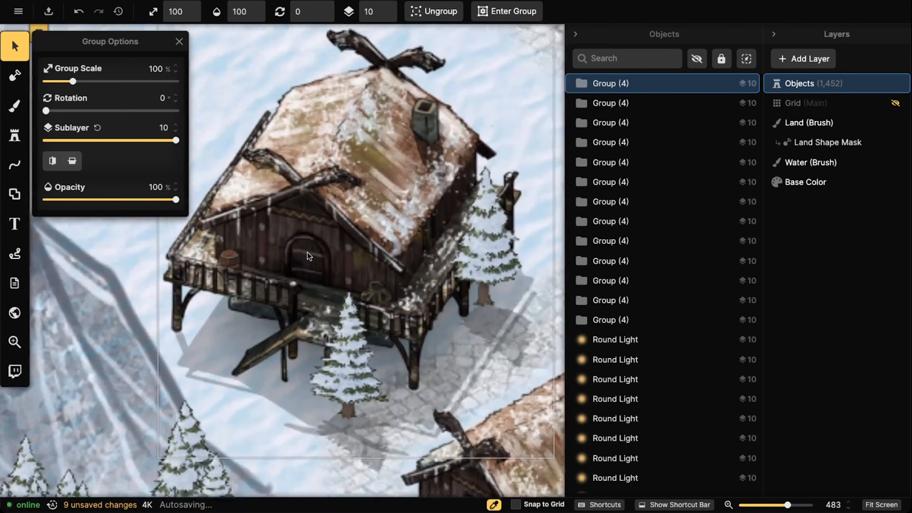
pyautogui.hotkey('ctrl', 'v')
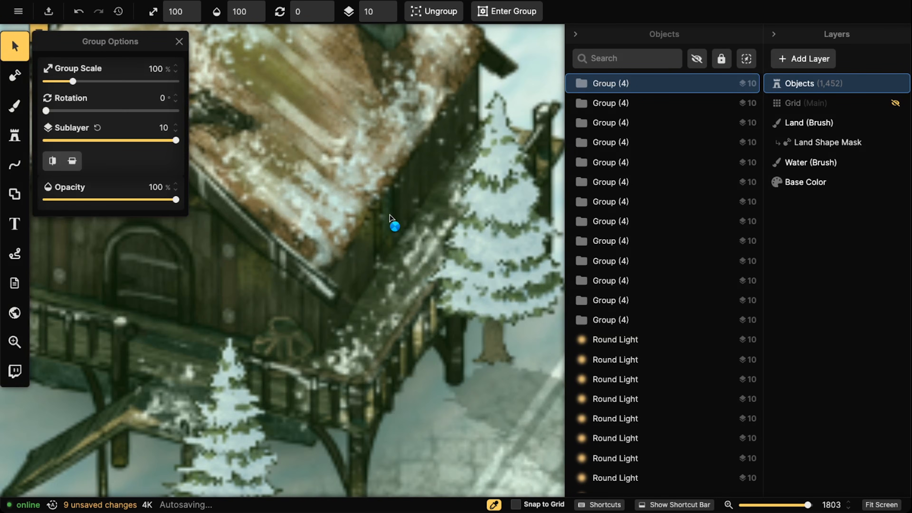
pyautogui.moveTo(392, 217); pyautogui.dragTo(386, 213)
pyautogui.hotkey('ctrl', 'v')
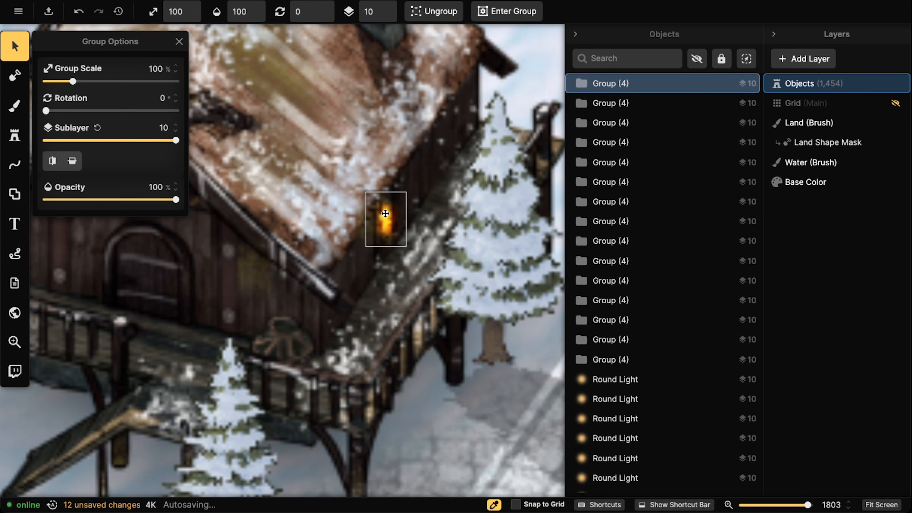
pyautogui.hotkey('ctrl', 'v')
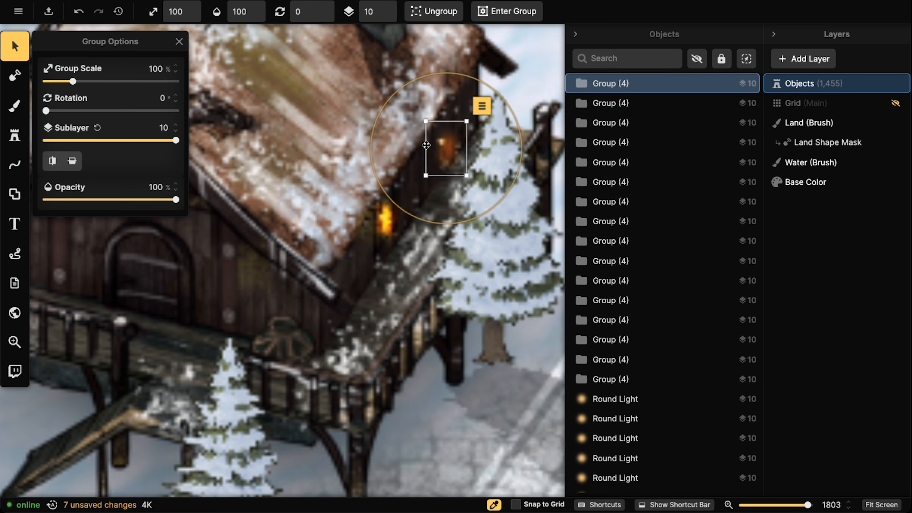
pyautogui.press('Delete')
# Paste two stacked light-group copies onto the gable window of the southernmost stilt house.
pyautogui.scroll(-6, 265, 238)
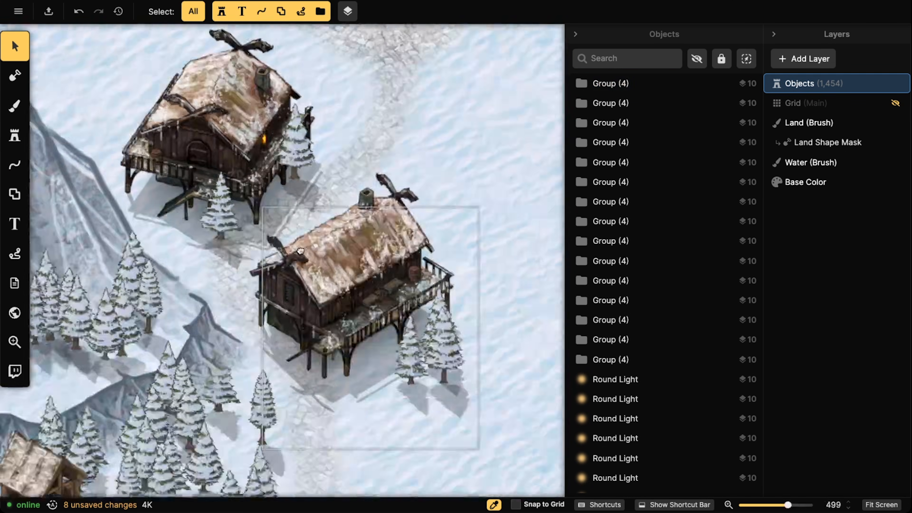
pyautogui.scroll(5, 261, 214)
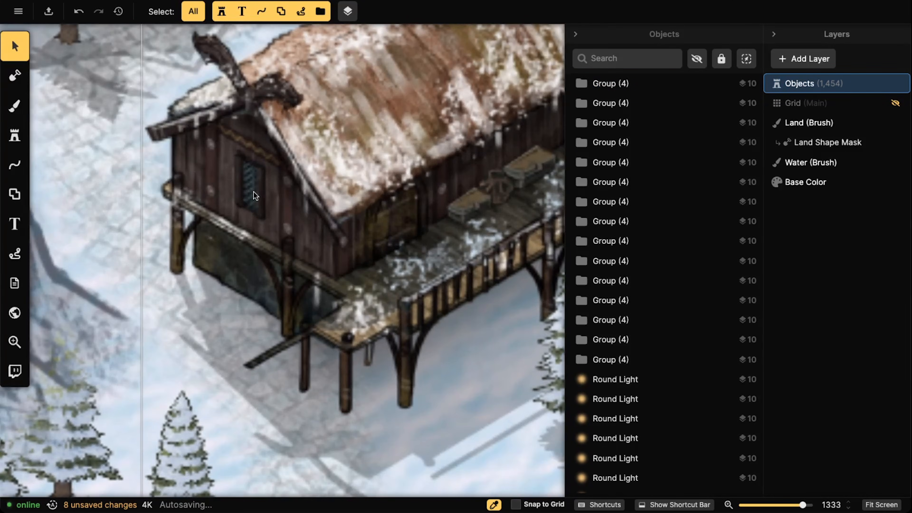
pyautogui.hotkey('ctrl', 'v')
pyautogui.moveTo(254, 194); pyautogui.dragTo(248, 190)
pyautogui.hotkey('ctrl', 'v')
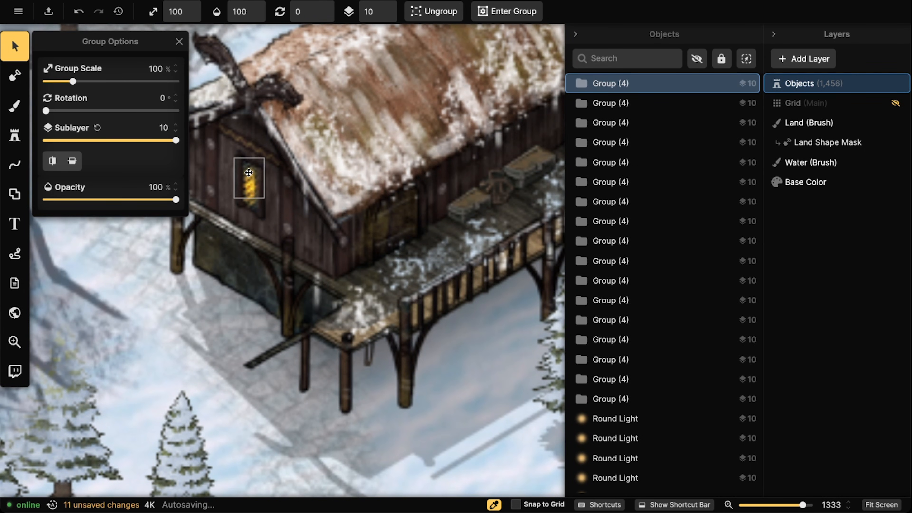
# Paste light-group copies onto the two left gable windows and the ground-floor window of the large timber-framed house in the north.
pyautogui.scroll(-3, 363, 191)
pyautogui.moveTo(474, 157); pyautogui.dragTo(222, 264)
pyautogui.moveTo(501, 151); pyautogui.dragTo(381, 202)
pyautogui.scroll(-8, 379, 198)
pyautogui.moveTo(376, 108); pyautogui.dragTo(381, 271)
pyautogui.scroll(3, 441, 153)
pyautogui.scroll(2, 441, 155)
pyautogui.moveTo(521, 33); pyautogui.dragTo(311, 320)
pyautogui.moveTo(251, 36); pyautogui.dragTo(383, 345)
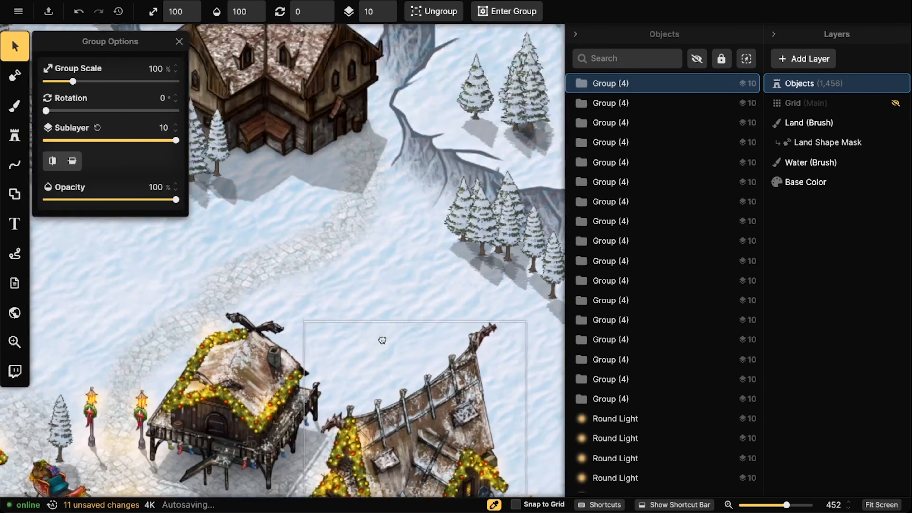
pyautogui.moveTo(379, 237); pyautogui.dragTo(425, 340)
pyautogui.scroll(2, 287, 158)
pyautogui.moveTo(222, 154); pyautogui.dragTo(326, 158)
pyautogui.scroll(3, 308, 196)
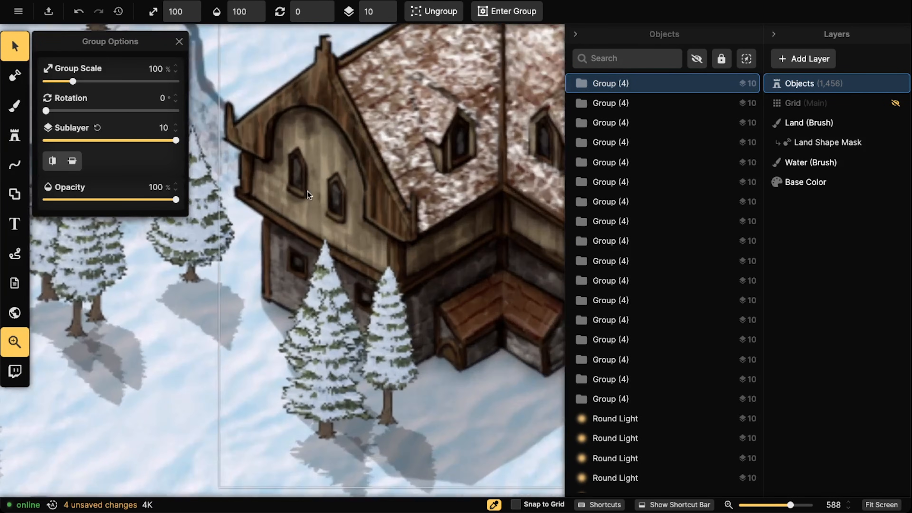
pyautogui.scroll(2, 301, 189)
pyautogui.hotkey('ctrl', 'v')
pyautogui.hotkey('ctrl', 'v')
pyautogui.moveTo(299, 167); pyautogui.dragTo(352, 200)
pyautogui.hotkey('ctrl', 'v')
pyautogui.moveTo(302, 284); pyautogui.dragTo(299, 281)
# Paste two light-group copies onto each of the two roof dormer windows of the large timber-framed house.
pyautogui.moveTo(539, 225); pyautogui.dragTo(339, 260)
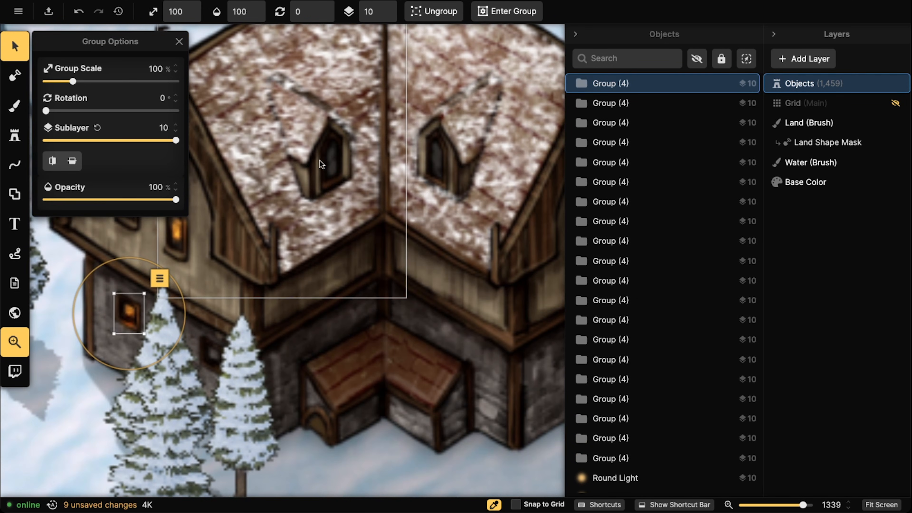
pyautogui.hotkey('ctrl', 'v')
pyautogui.moveTo(319, 164); pyautogui.dragTo(330, 160)
pyautogui.hotkey('ctrl', 'v')
pyautogui.moveTo(440, 156); pyautogui.dragTo(435, 158)
pyautogui.hotkey('ctrl', 'v')
pyautogui.hotkey('ctrl', 'v')
# Paste a light-group copy onto each of the two right gable windows of the large timber-framed house and clear the selection.
pyautogui.scroll(-3, 339, 178)
pyautogui.moveTo(462, 272); pyautogui.dragTo(319, 268)
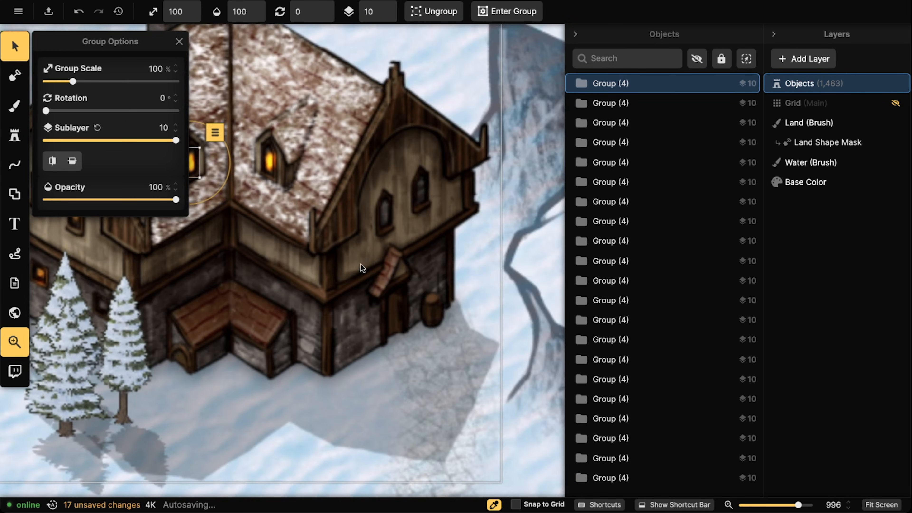
pyautogui.scroll(4, 362, 263)
pyautogui.hotkey('ctrl', 'v')
pyautogui.hotkey('ctrl', 'v')
pyautogui.moveTo(391, 198); pyautogui.dragTo(444, 159)
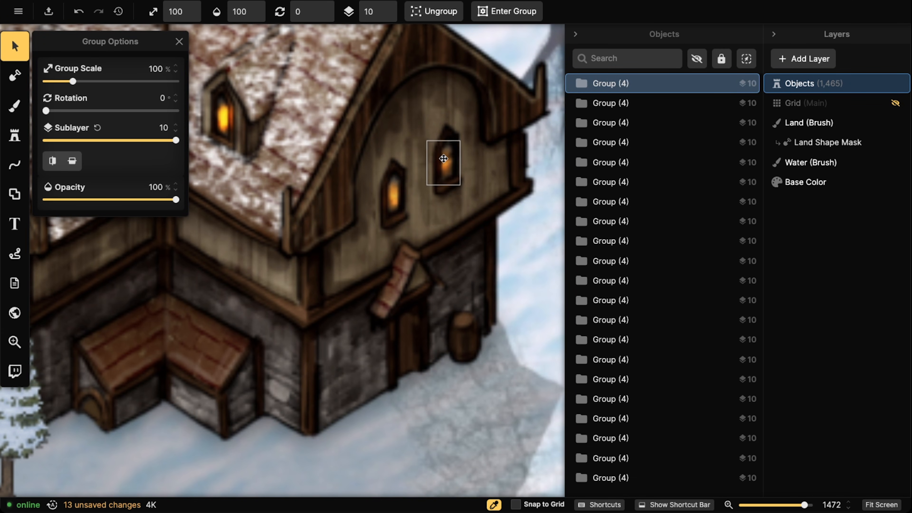
pyautogui.press('Escape')
# Set the Round Light stamp to 22% scale and stamp a glow over the windows of the ungarlanded western stilt house.
pyautogui.scroll(-10, 89, 281)
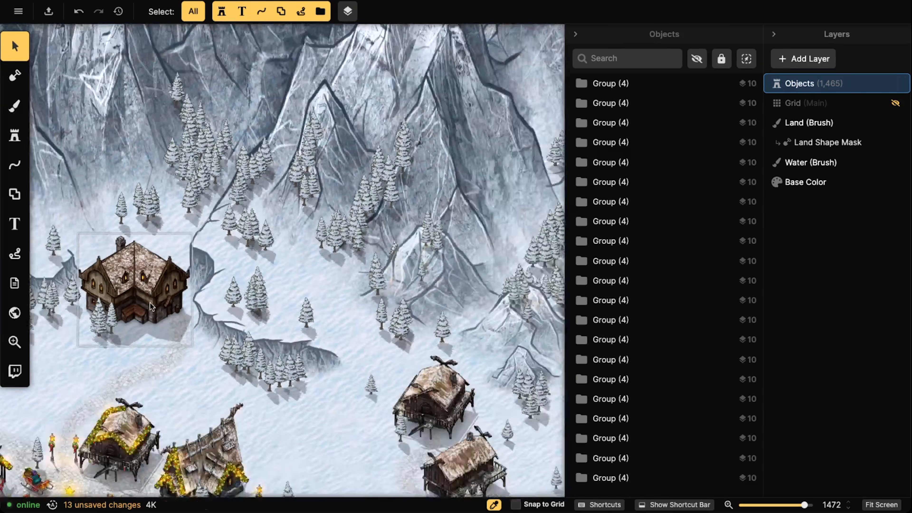
pyautogui.scroll(-2, 150, 302)
pyautogui.moveTo(134, 360); pyautogui.dragTo(319, 282)
pyautogui.moveTo(161, 399); pyautogui.dragTo(240, 263)
pyautogui.scroll(-2, 211, 322)
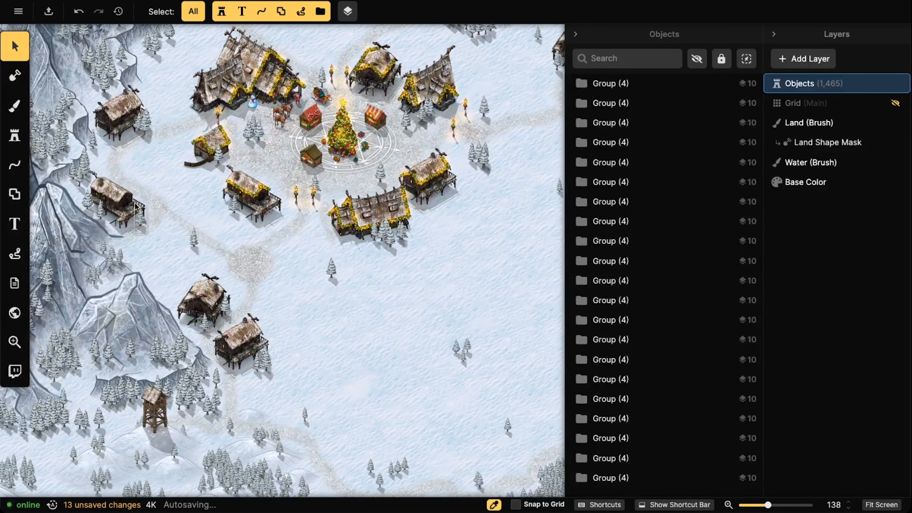
pyautogui.click(16, 134)
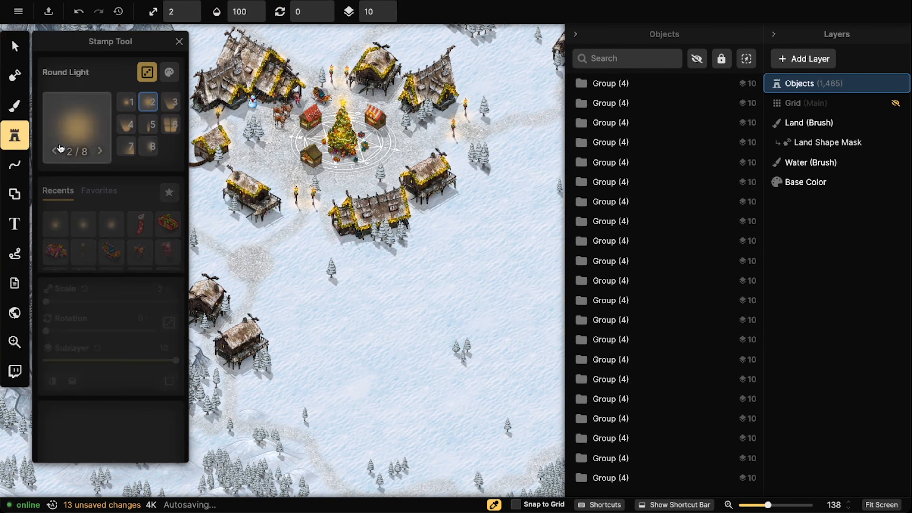
pyautogui.moveTo(309, 296); pyautogui.dragTo(539, 278)
pyautogui.scroll(10, 317, 177)
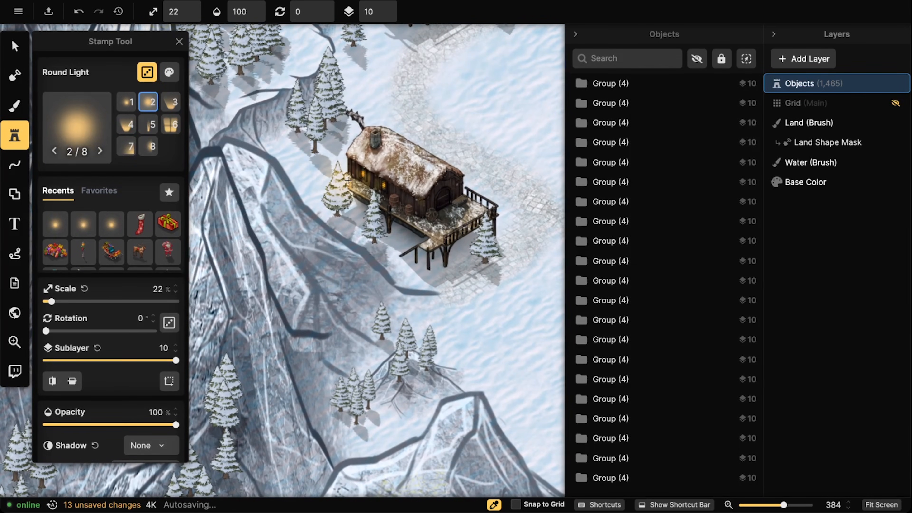
pyautogui.click(366, 182)
pyautogui.scroll(-3, 275, 137)
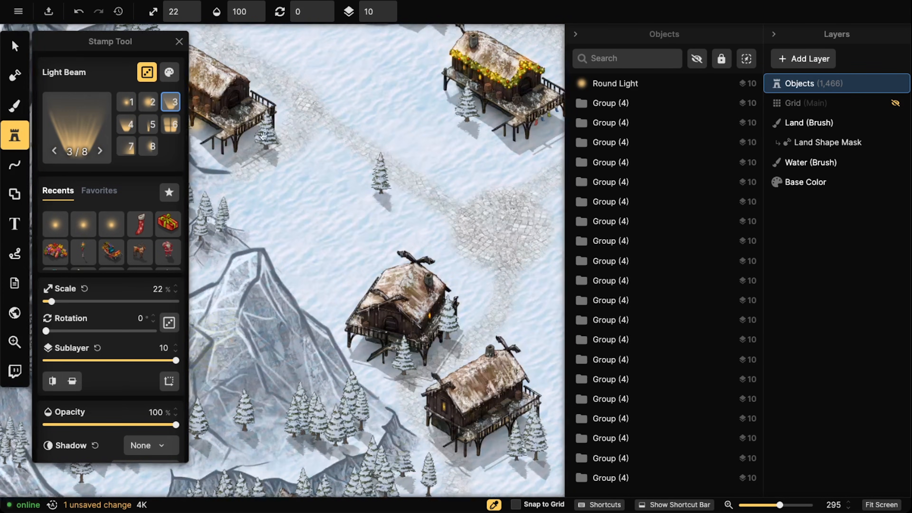
# Reselect the Round Light stamp variant and add a 22% glow at the lit window of each of the two southern stilt houses.
pyautogui.click(149, 103)
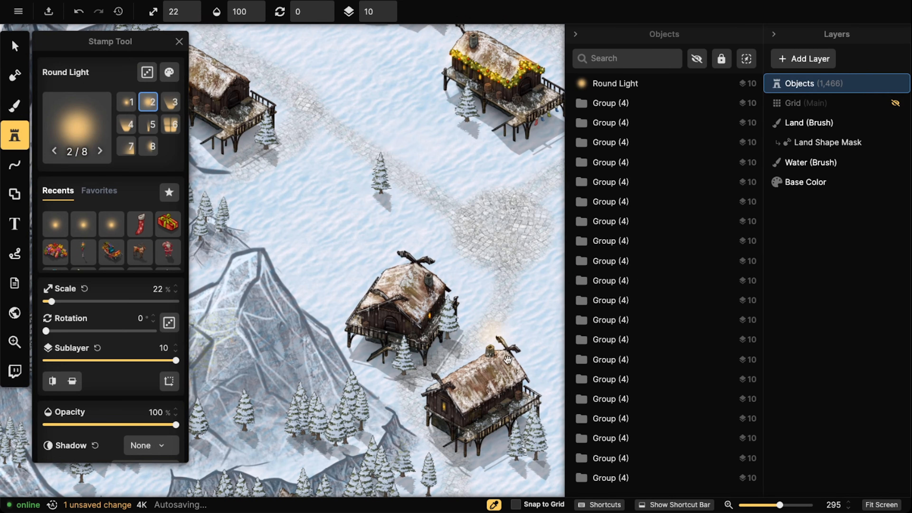
pyautogui.moveTo(509, 361); pyautogui.dragTo(408, 229)
pyautogui.scroll(4, 408, 229)
pyautogui.click(319, 316)
# Stamp a 22% Round Light at the gable window of the garlanded stilt house east of the southern longhouse.
pyautogui.hscroll(3, 411, 203)
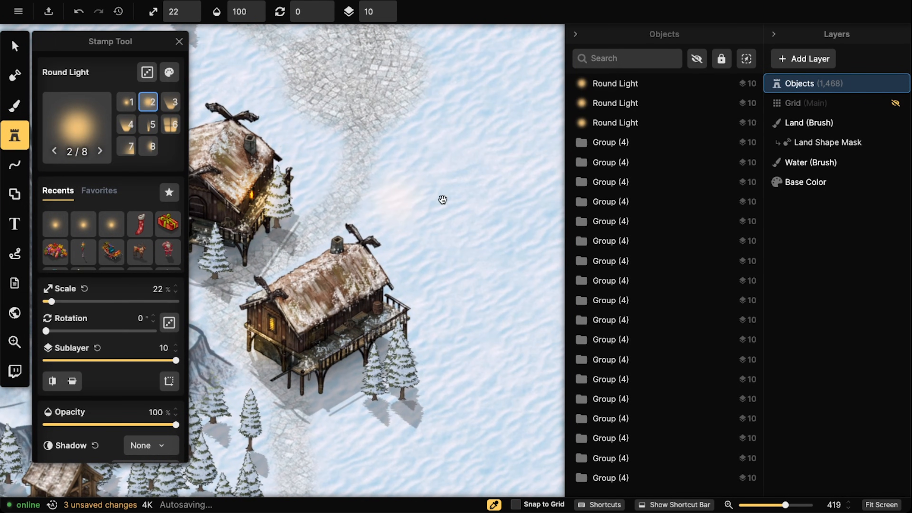
pyautogui.scroll(10, 406, 200)
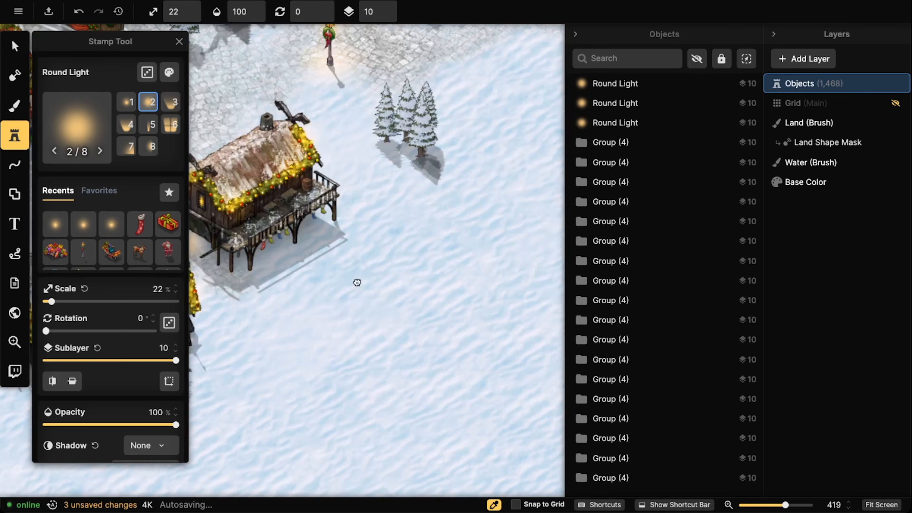
pyautogui.hscroll(-10, 362, 271)
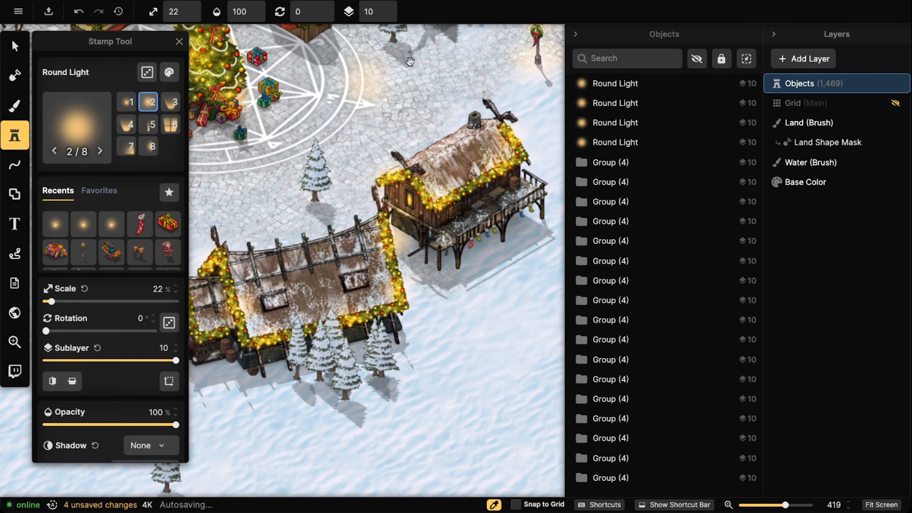
# Stamp 22% Round Lights at the northwestern longhouse's window beside the snowman and on the large timber-framed house's left gable.
pyautogui.scroll(10, 410, 62)
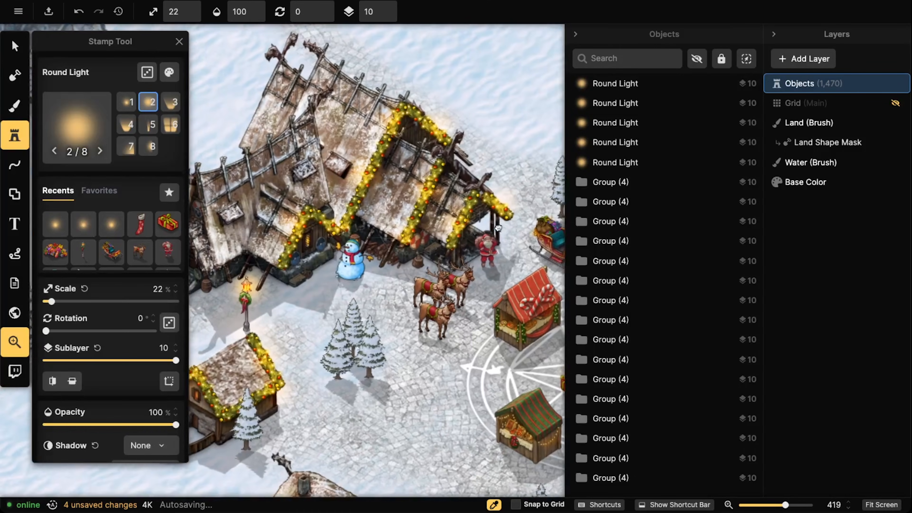
pyautogui.hscroll(-2, 498, 228)
pyautogui.click(327, 238)
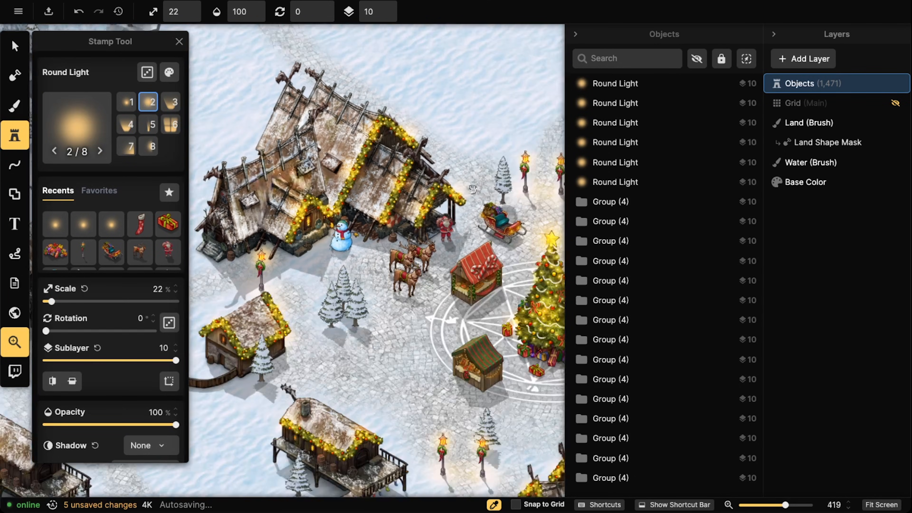
pyautogui.scroll(-3, 334, 216)
pyautogui.scroll(10, 341, 201)
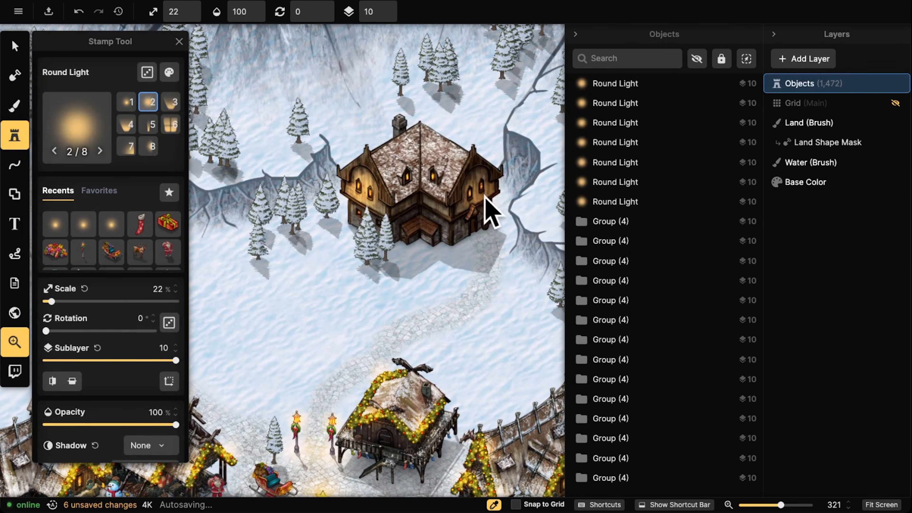
# Stamp a 22% Round Light over the windows of the large timber-framed house's eastern gable.
pyautogui.click(477, 189)
pyautogui.scroll(-3, 374, 194)
# Paste the lit-window group twice onto the dark gable window of the unlit stilt longhouse east of the village.
pyautogui.moveTo(282, 210); pyautogui.dragTo(399, 108)
pyautogui.moveTo(280, 283); pyautogui.dragTo(396, 240)
pyautogui.moveTo(348, 282); pyautogui.dragTo(330, 94)
pyautogui.moveTo(347, 237); pyautogui.dragTo(297, 233)
pyautogui.moveTo(393, 275); pyautogui.dragTo(324, 218)
pyautogui.moveTo(539, 248); pyautogui.dragTo(306, 248)
pyautogui.moveTo(549, 252); pyautogui.dragTo(460, 257)
pyautogui.moveTo(363, 136); pyautogui.dragTo(326, 445)
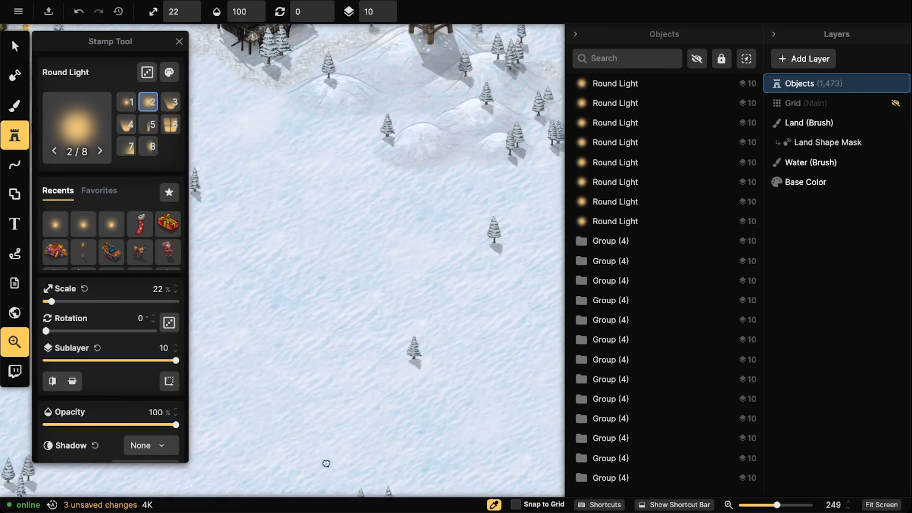
pyautogui.moveTo(381, 72); pyautogui.dragTo(346, 346)
pyautogui.moveTo(353, 308); pyautogui.dragTo(423, 328)
pyautogui.scroll(10, 268, 275)
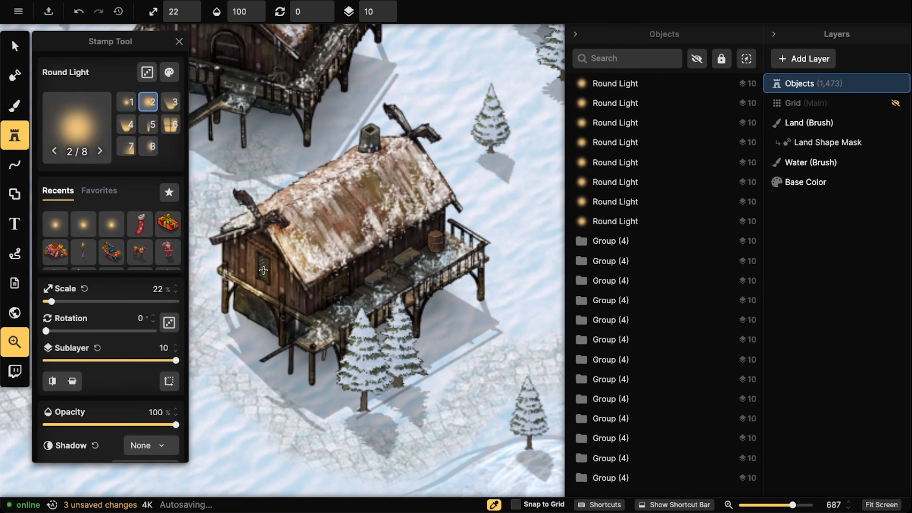
pyautogui.hotkey('ctrl', 'v')
pyautogui.hotkey('ctrl', 'v')
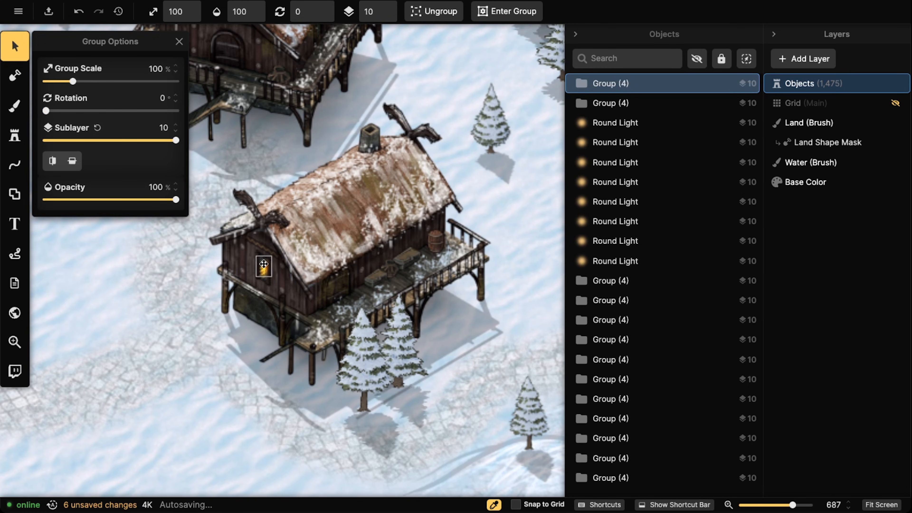
# Deselect the pasted window and stamp a 22% Round Light over the eastern longhouse's gable window.
pyautogui.press('Escape')
pyautogui.click(15, 136)
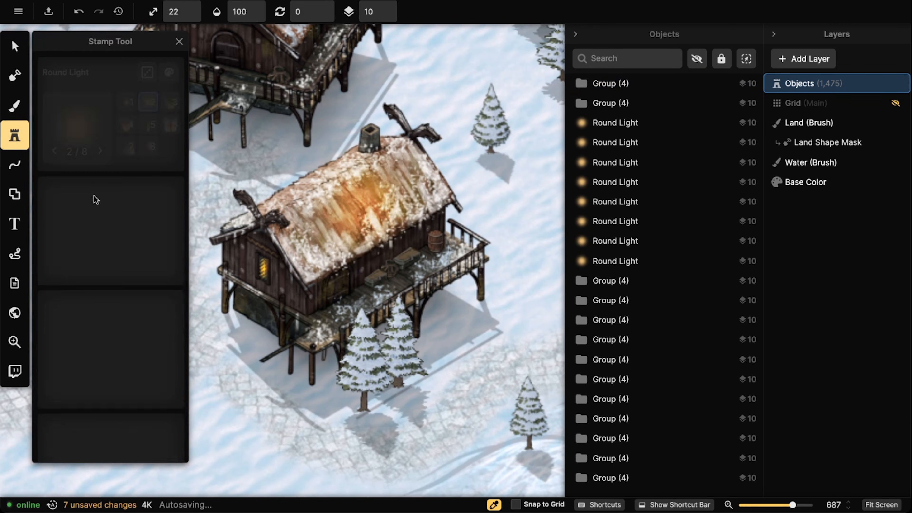
pyautogui.click(257, 269)
pyautogui.scroll(-5, 257, 269)
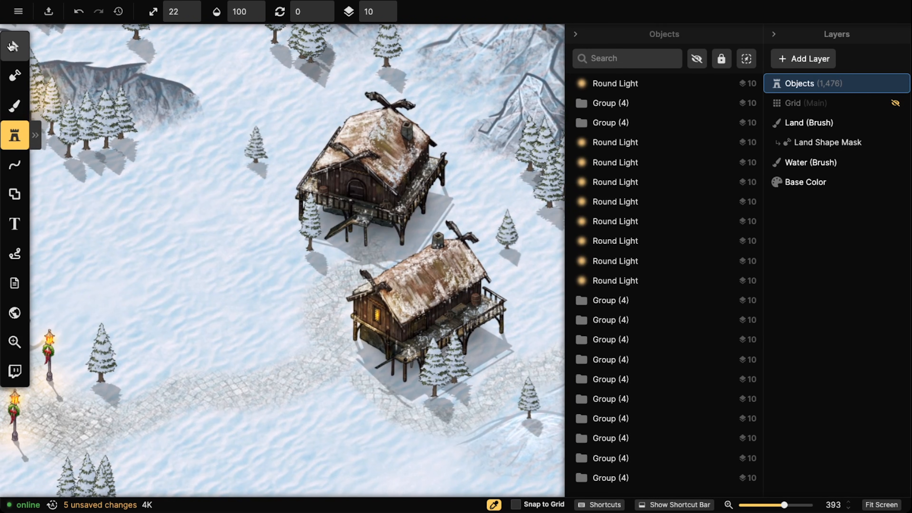
# Switch to the Select tool and examine the whole map, the village and the open snowfield.
pyautogui.click(12, 46)
pyautogui.scroll(-10, 250, 277)
pyautogui.scroll(-10, 235, 330)
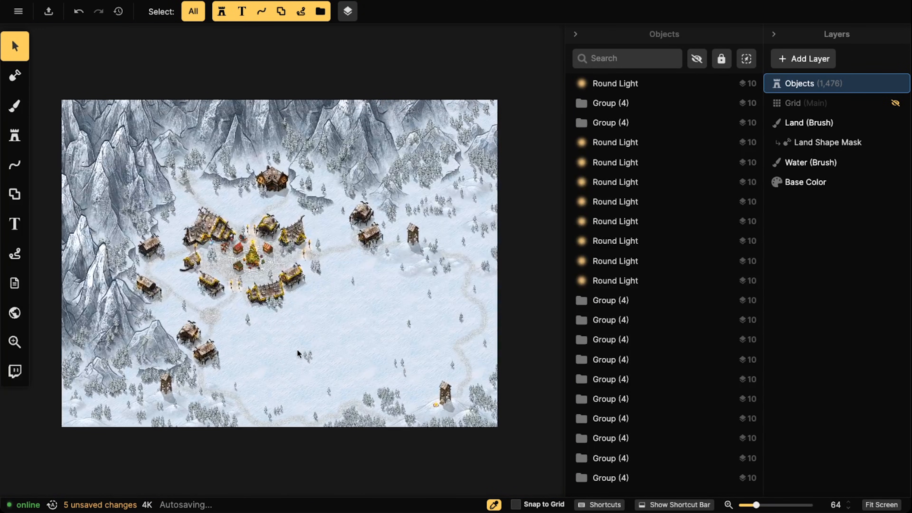
pyautogui.scroll(3, 299, 285)
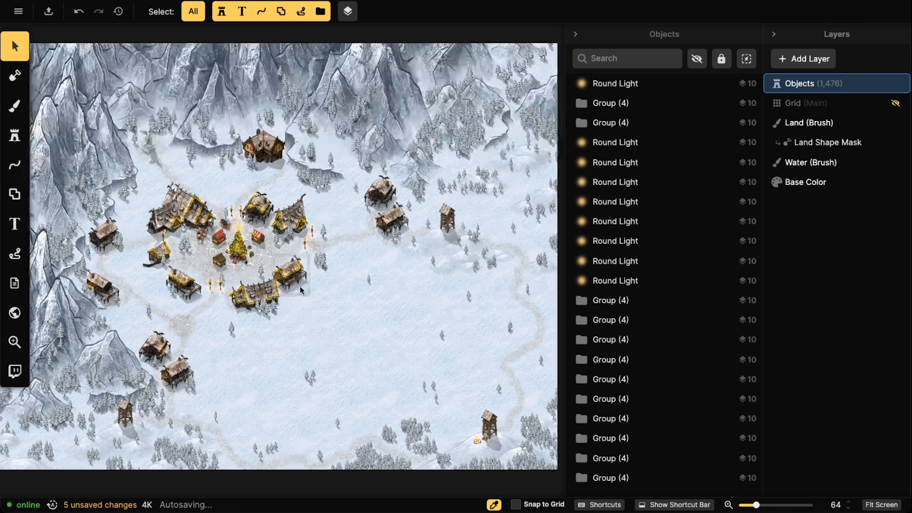
pyautogui.scroll(5, 415, 254)
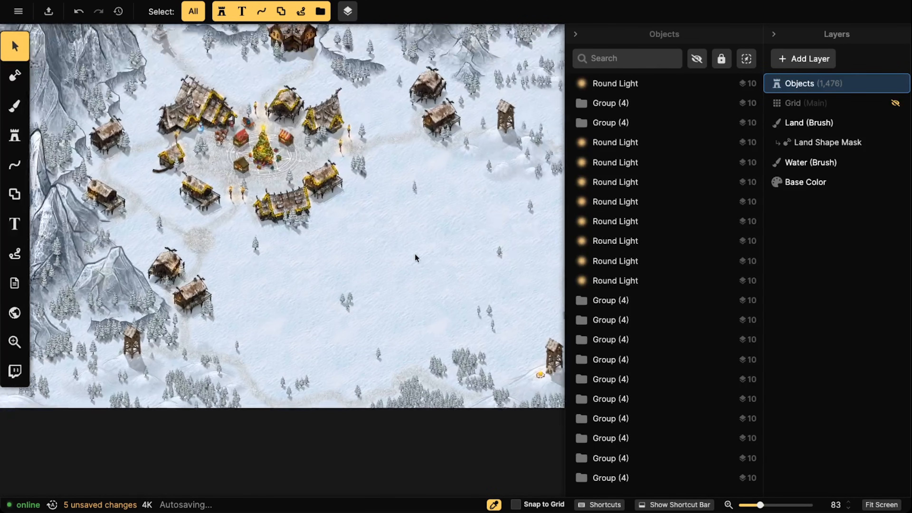
pyautogui.scroll(3, 323, 209)
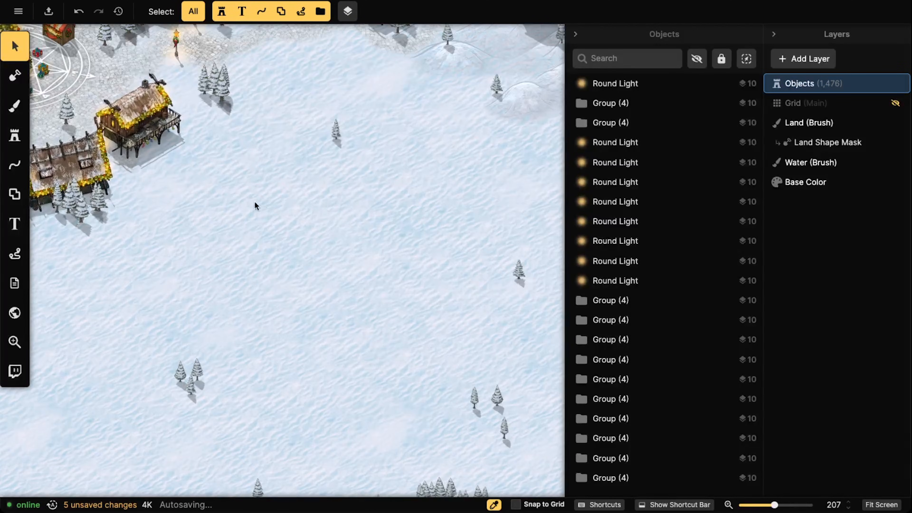
pyautogui.scroll(-3, 275, 256)
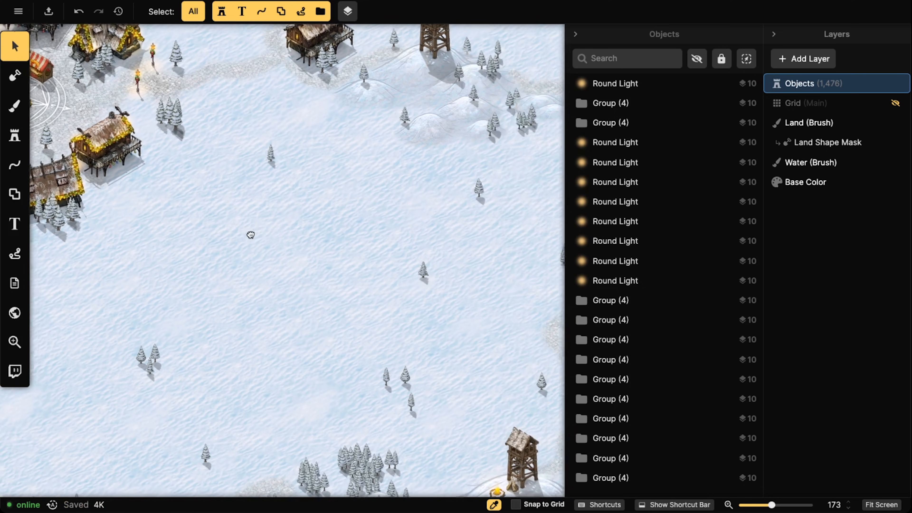
pyautogui.scroll(-5, 376, 216)
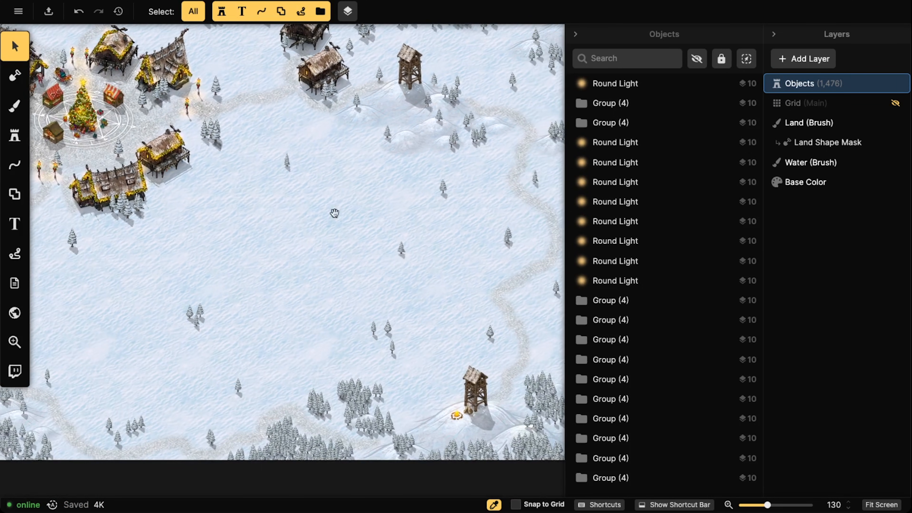
pyautogui.moveTo(197, 217); pyautogui.dragTo(248, 215)
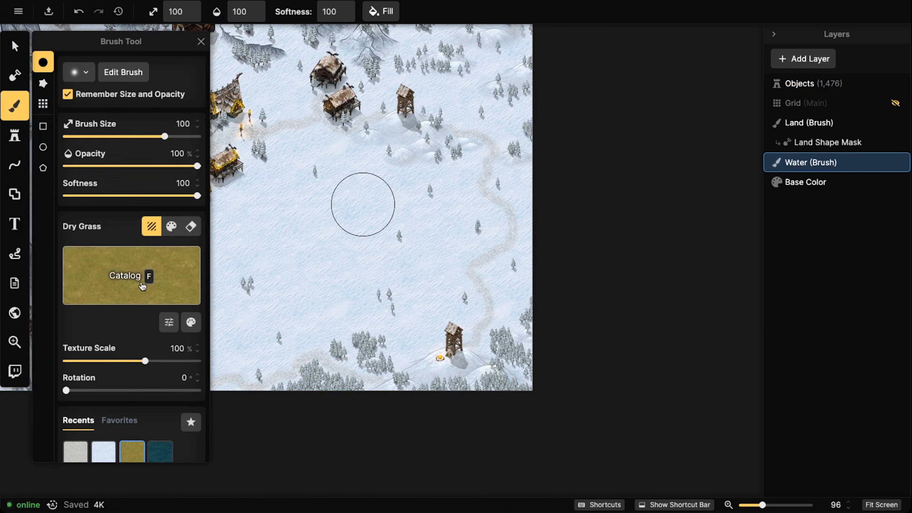
# Search all Inkarnate texture packs for "snow" and choose the speckled Snow overlay as the brush texture.
pyautogui.click(143, 269)
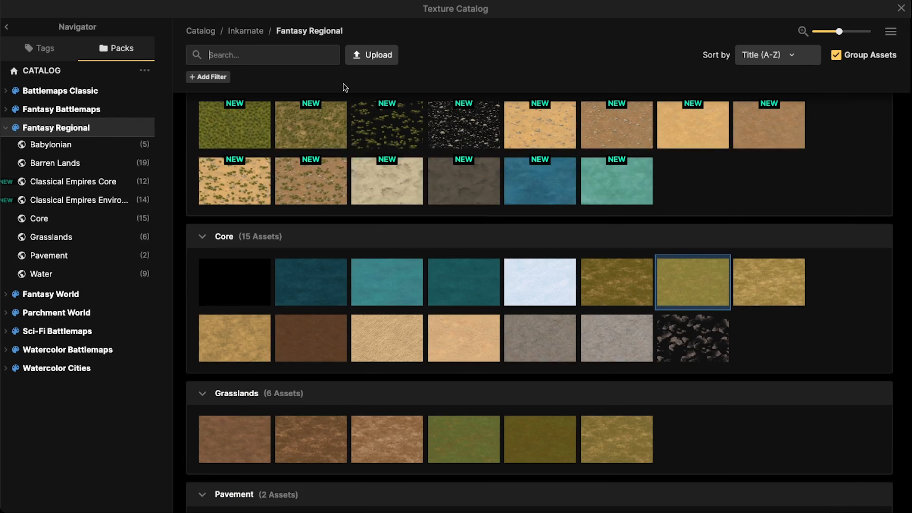
pyautogui.write('snow')
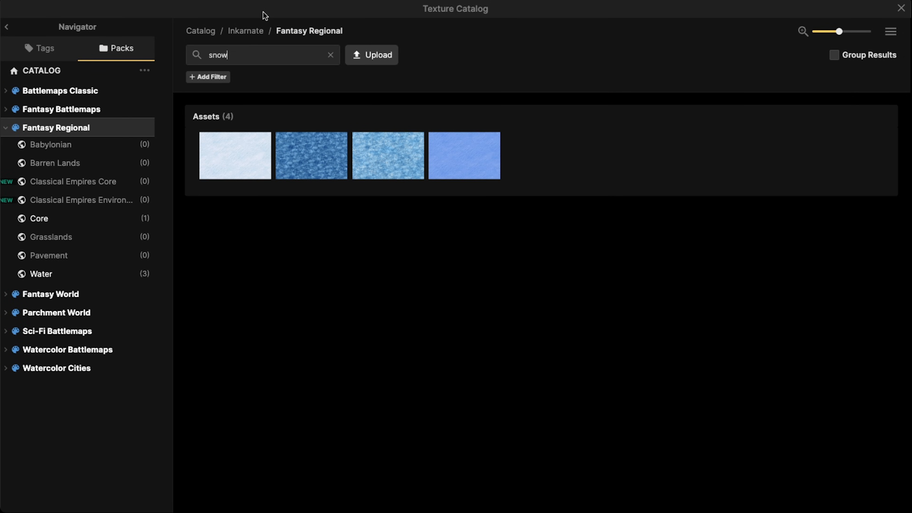
pyautogui.click(244, 32)
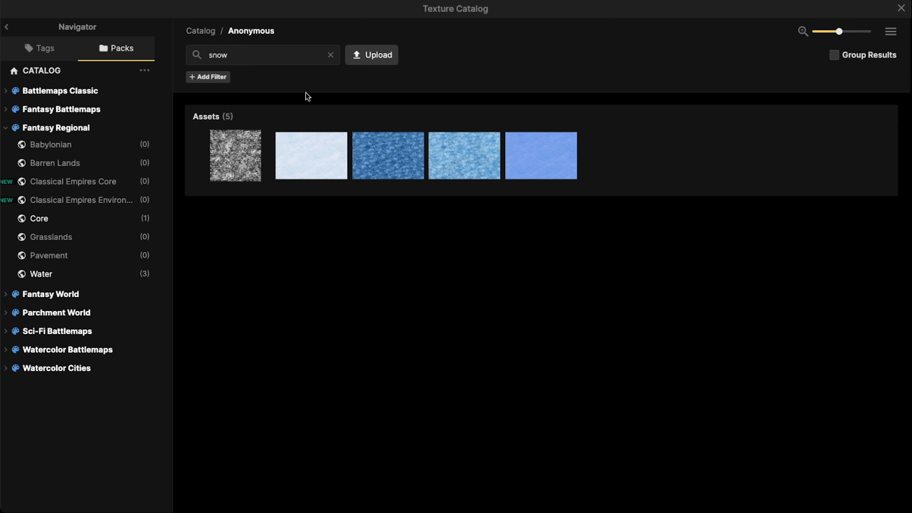
pyautogui.moveTo(473, 136)
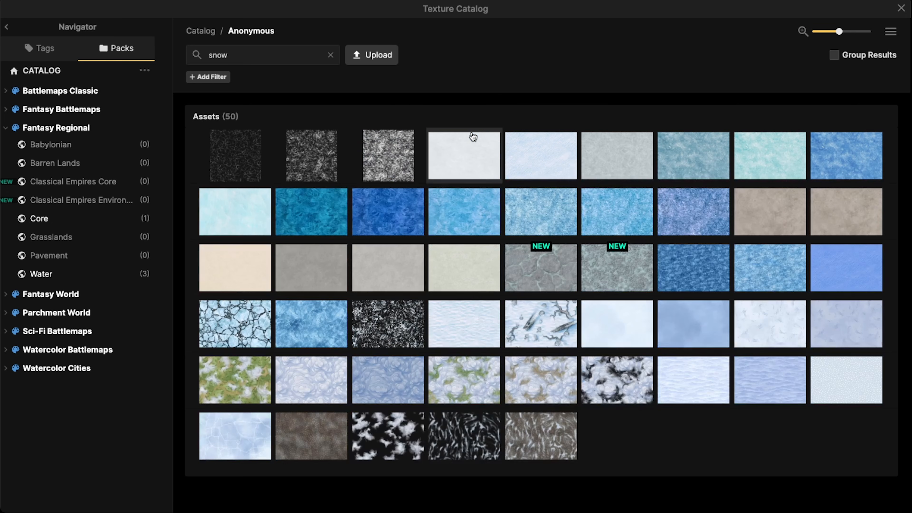
pyautogui.click(319, 163)
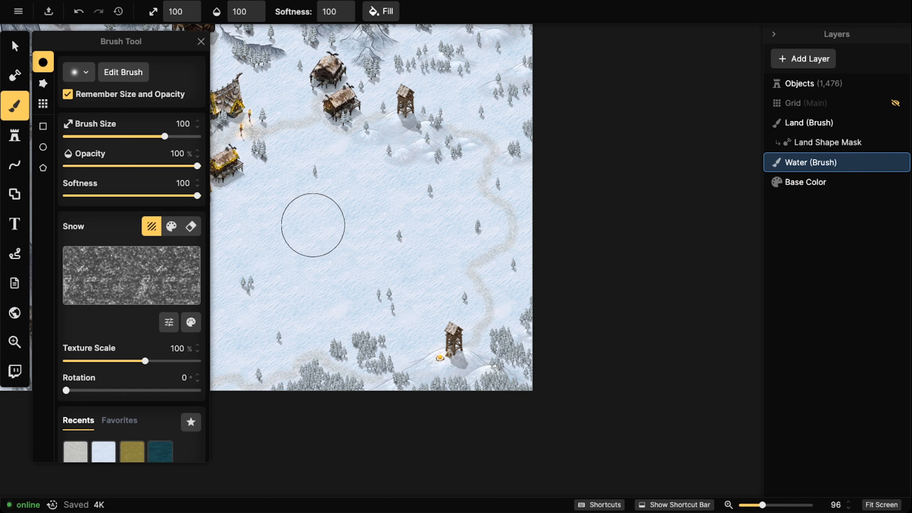
# Set the brush size to 90 and paint the Snow texture across the open snowfield southeast of the village.
pyautogui.moveTo(316, 233); pyautogui.dragTo(377, 238)
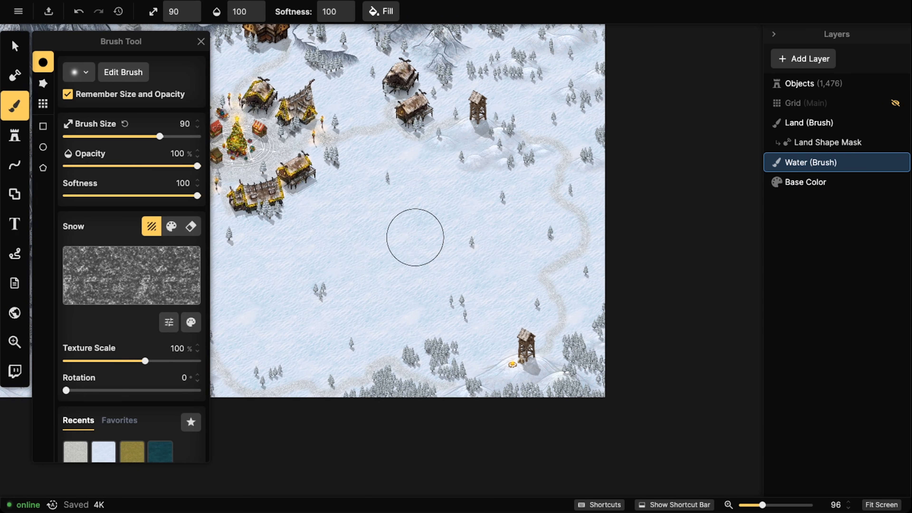
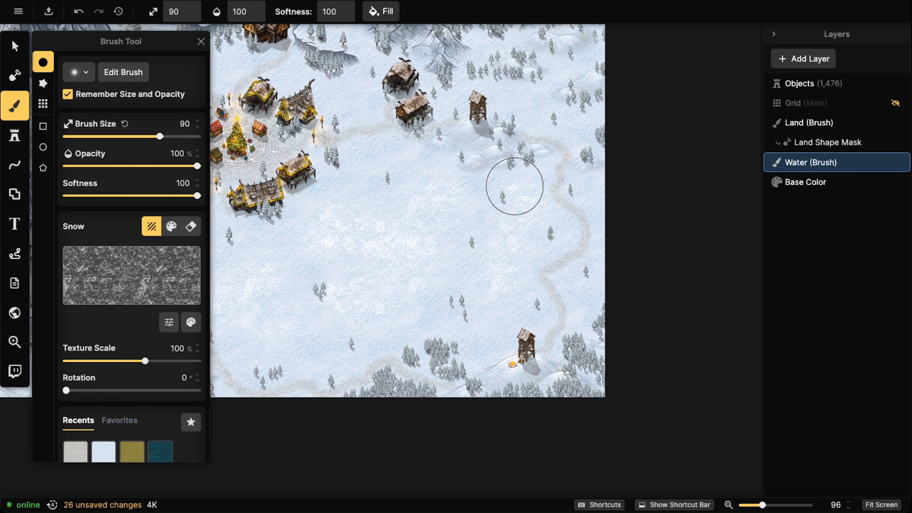
pyautogui.moveTo(393, 155); pyautogui.dragTo(362, 176)
pyautogui.scroll(-3, 338, 193)
pyautogui.moveTo(325, 211)
pyautogui.mouseDown()
pyautogui.moveTo(436, 182)
pyautogui.moveTo(422, 261)
pyautogui.mouseUp()
# Reduce the brush size to 50 and paint Snow texture around the village houses and the ground north of them.
pyautogui.scroll(2, 302, 223)
pyautogui.scroll(3, 301, 163)
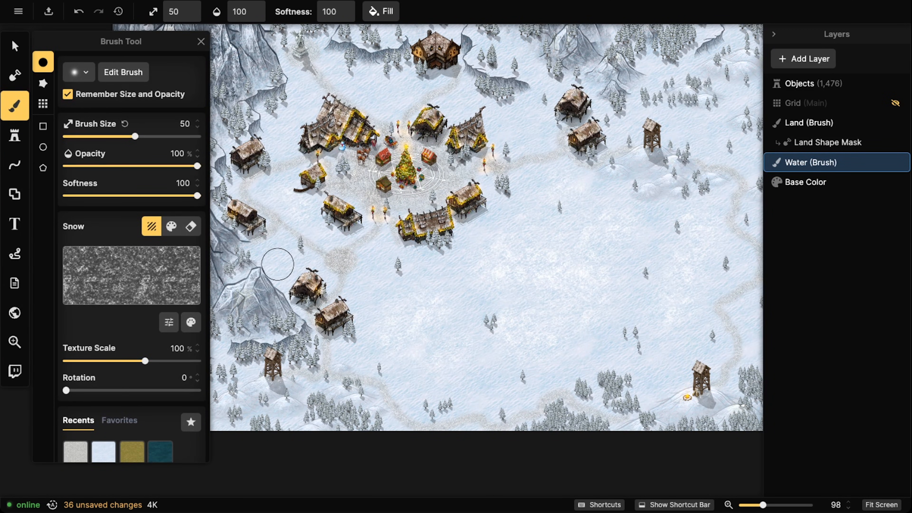
pyautogui.moveTo(384, 101); pyautogui.dragTo(367, 88)
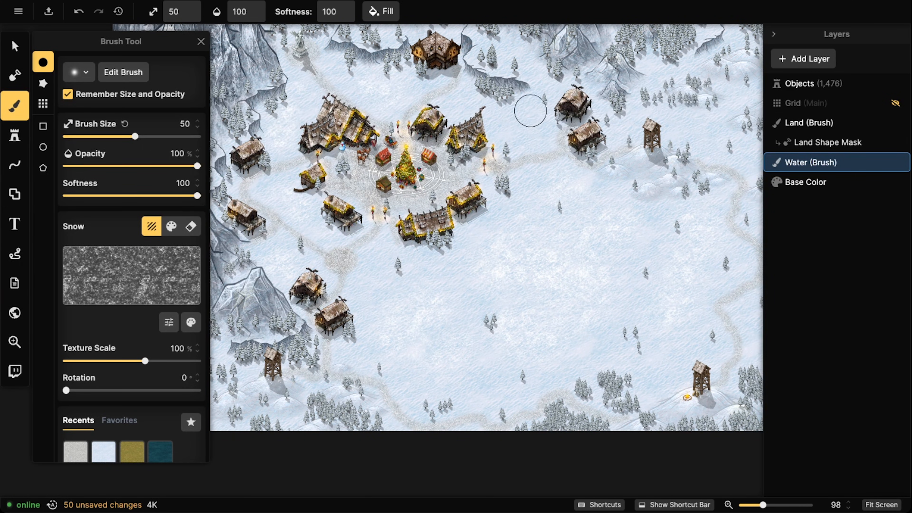
pyautogui.moveTo(531, 111); pyautogui.dragTo(476, 115)
pyautogui.moveTo(510, 53); pyautogui.dragTo(528, 56)
# Paint more Snow texture beside the eastern trail and map edge, up to the ground around the northeastern watchtower.
pyautogui.moveTo(590, 398); pyautogui.dragTo(464, 375)
pyautogui.moveTo(647, 290); pyautogui.dragTo(615, 292)
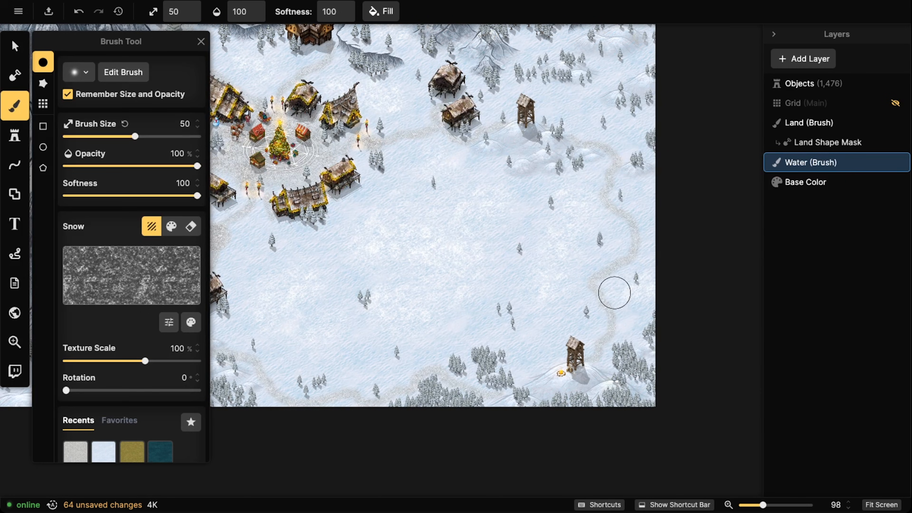
pyautogui.moveTo(652, 222); pyautogui.dragTo(644, 115)
pyautogui.moveTo(567, 86); pyautogui.dragTo(519, 94)
pyautogui.scroll(-3, 400, 162)
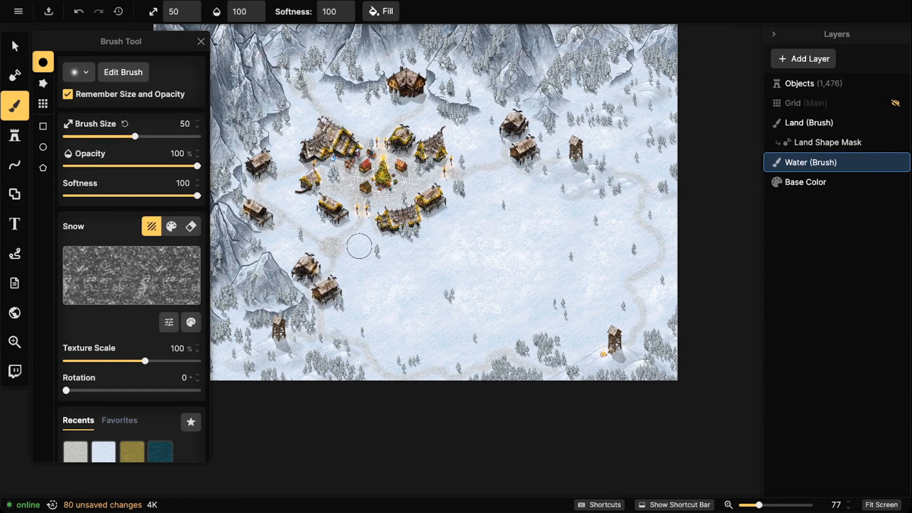
# Reselect the same Snow overlay from the texture catalog.
pyautogui.click(108, 265)
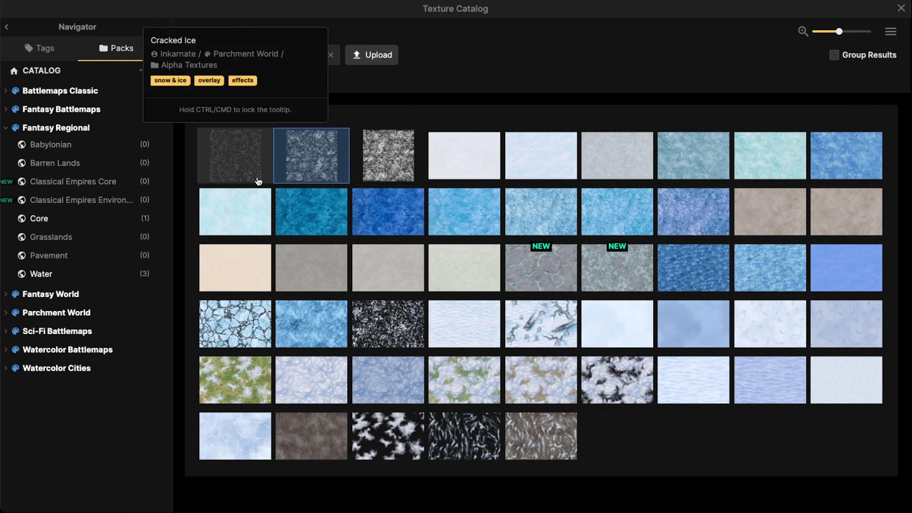
pyautogui.click(287, 178)
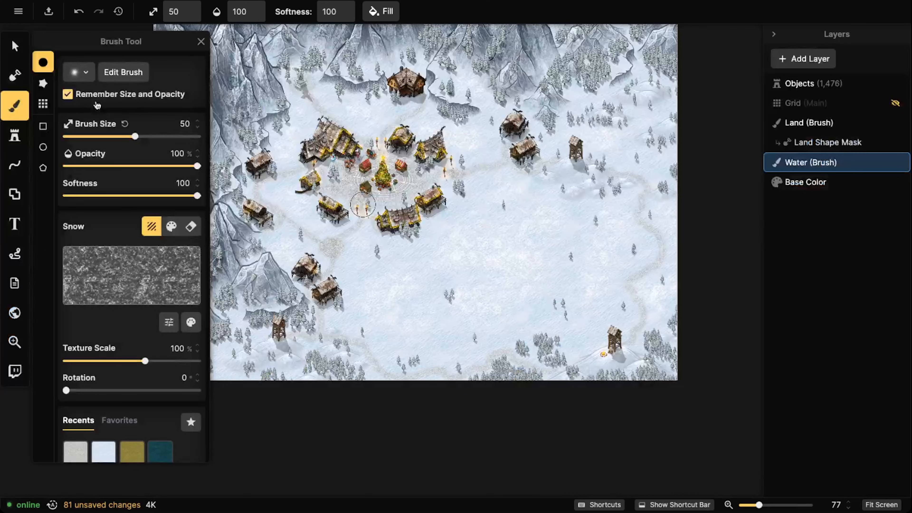
# Search all Inkarnate stamp packs for "snow" and choose the Snow Mound stamp.
pyautogui.click(21, 138)
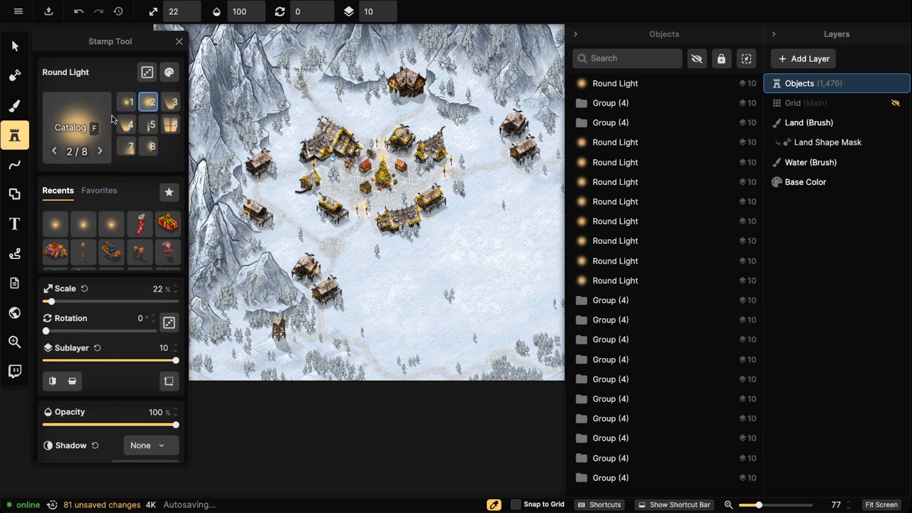
pyautogui.click(78, 108)
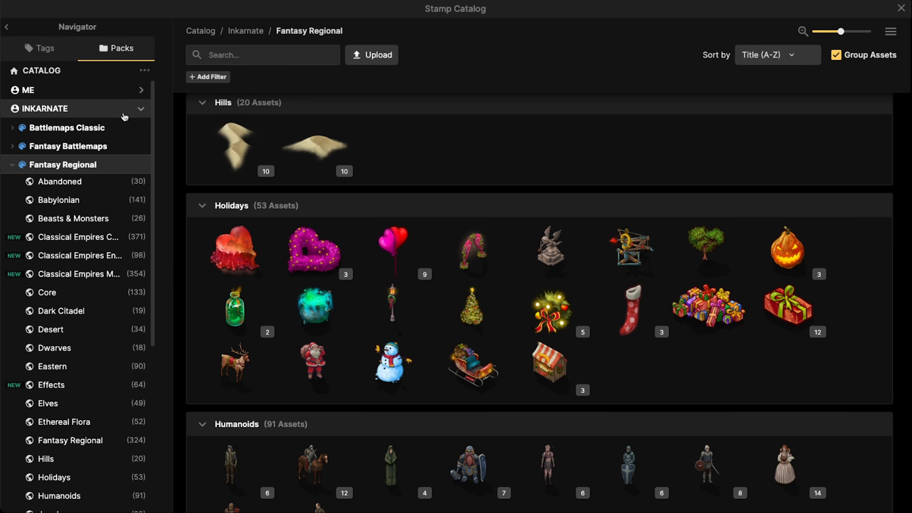
pyautogui.click(255, 33)
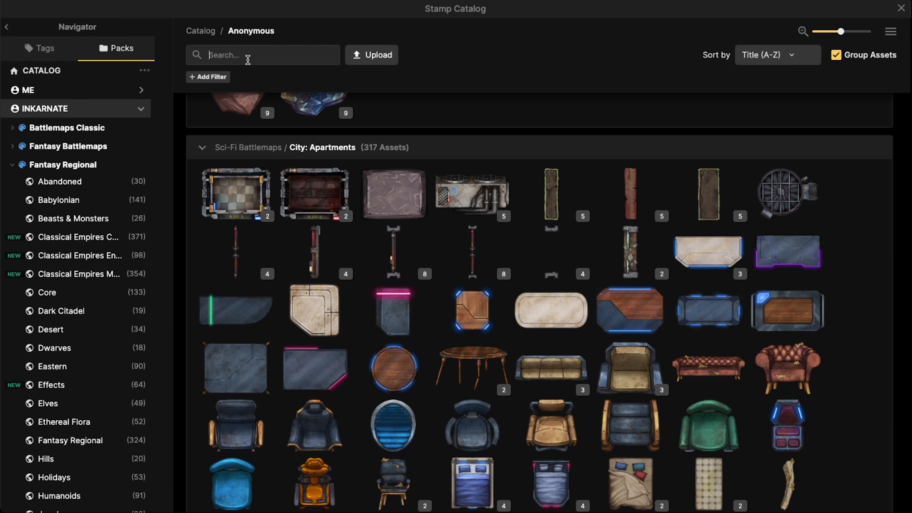
pyautogui.write('snow')
pyautogui.press('Return')
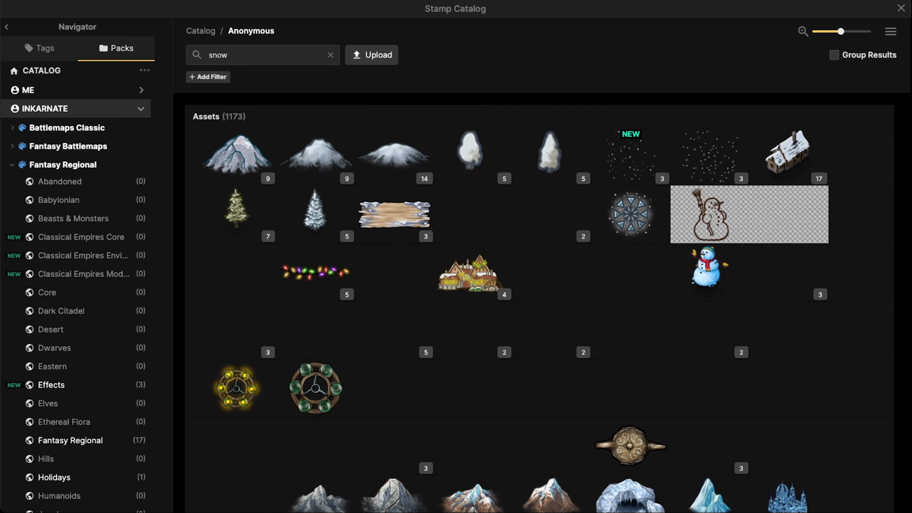
pyautogui.scroll(-20, 503, 266)
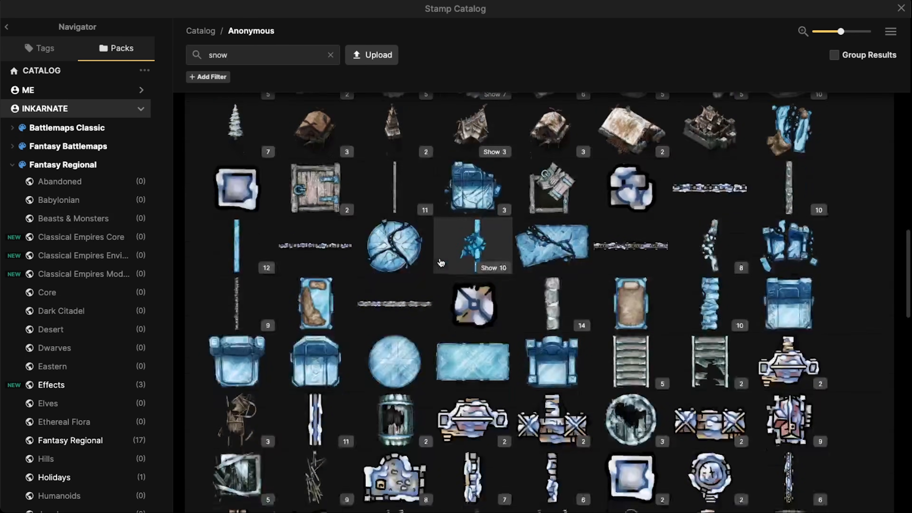
pyautogui.scroll(-15, 510, 277)
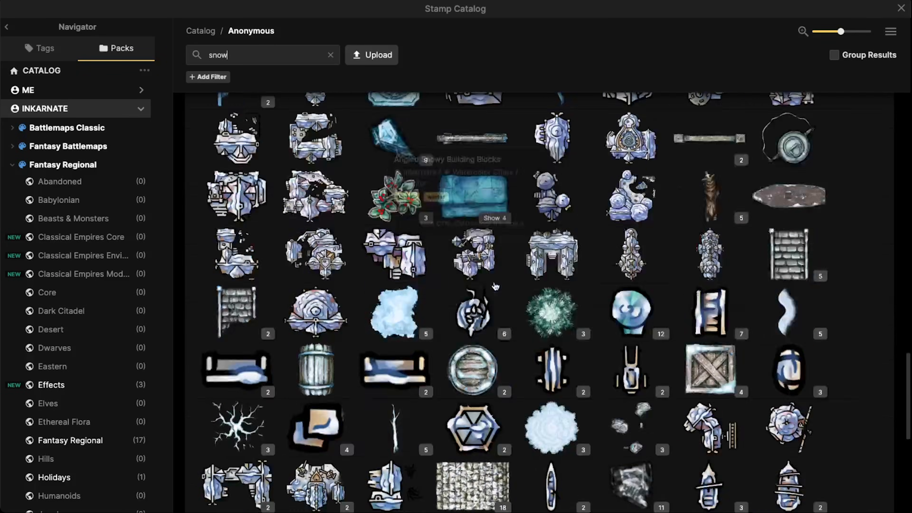
pyautogui.scroll(-2, 496, 286)
pyautogui.click(393, 224)
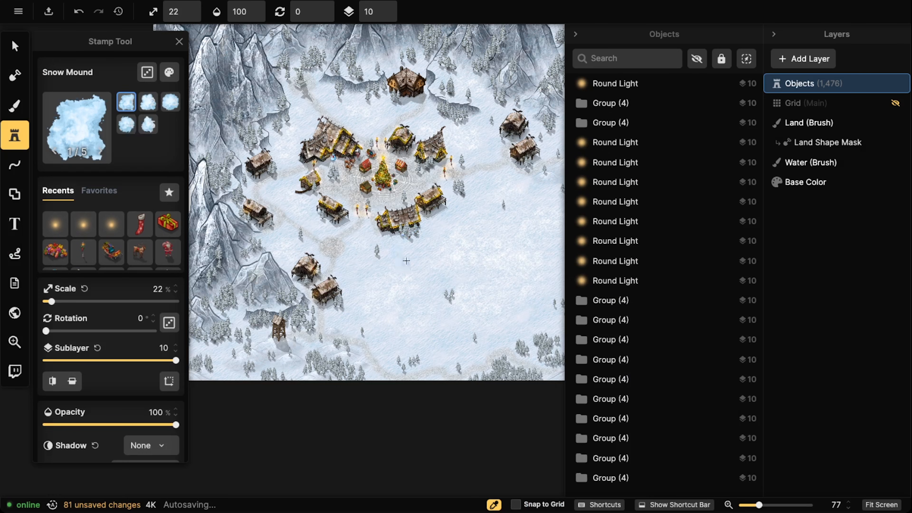
# Place a Snow Mound on the snowfield south of the village, scale it to 42% and move it slightly north.
pyautogui.click(405, 269)
pyautogui.scroll(5, 406, 269)
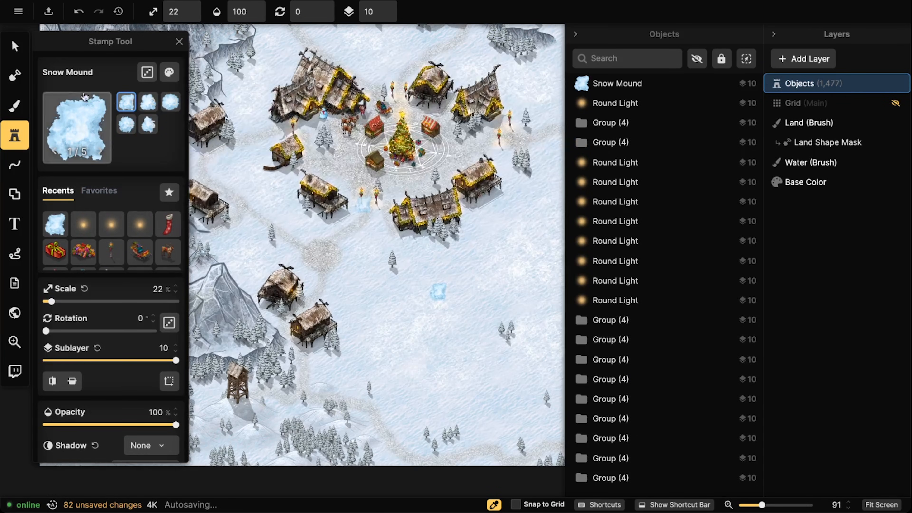
pyautogui.press('v')
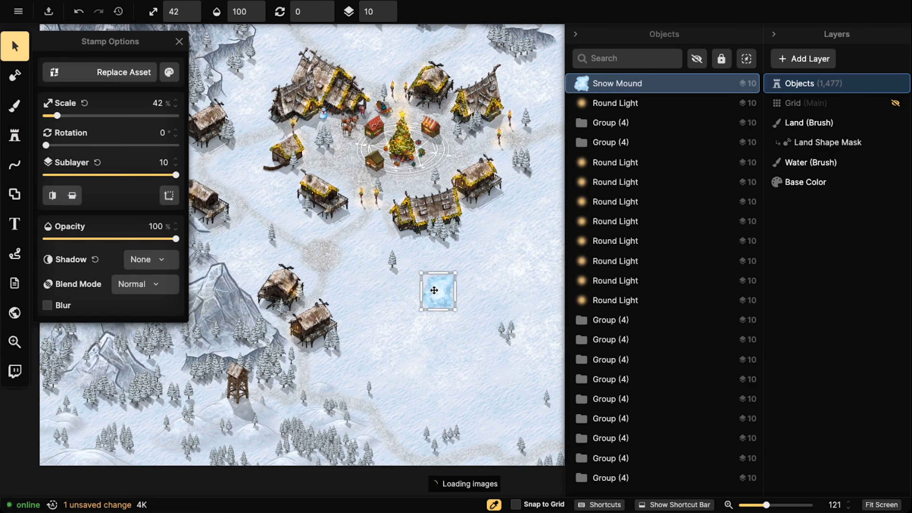
pyautogui.moveTo(437, 291); pyautogui.dragTo(435, 281)
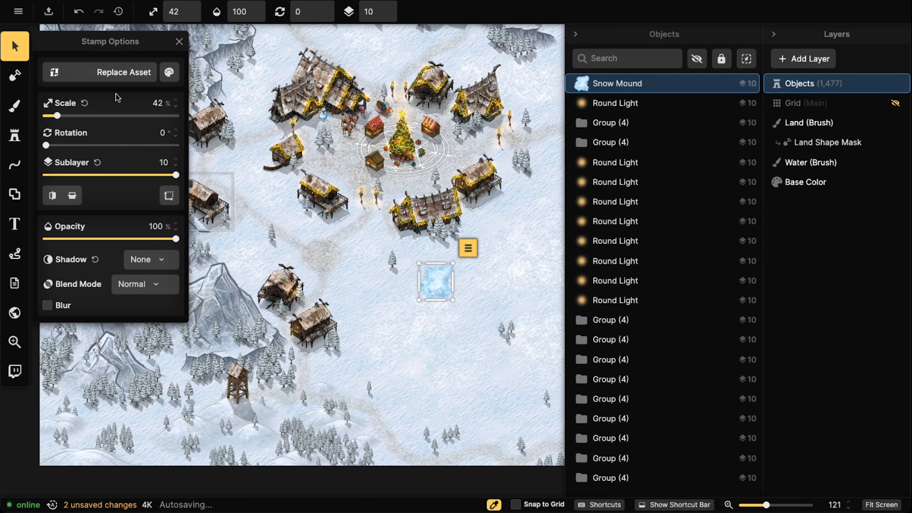
# Choose the Snowdrift stamp from the snow search results, rotate it to 90° and scale it to 32%.
pyautogui.click(15, 136)
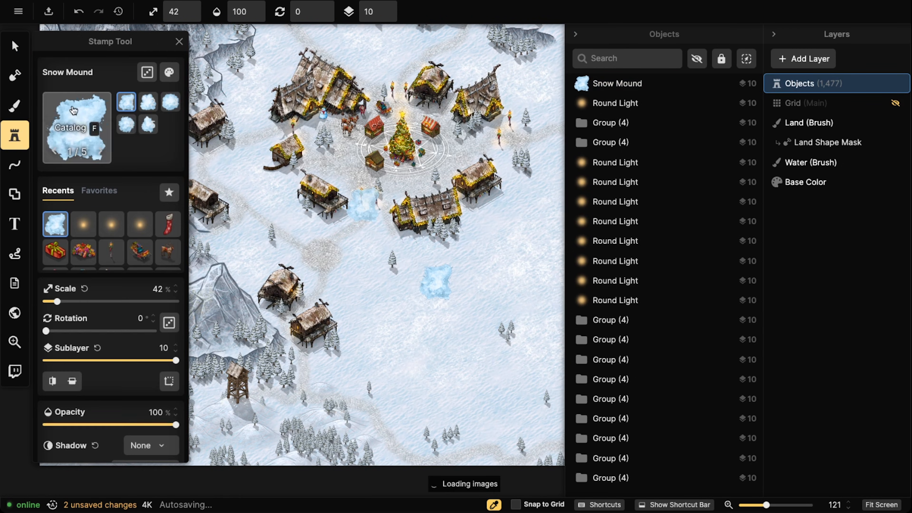
pyautogui.click(74, 112)
pyautogui.scroll(-1, 629, 316)
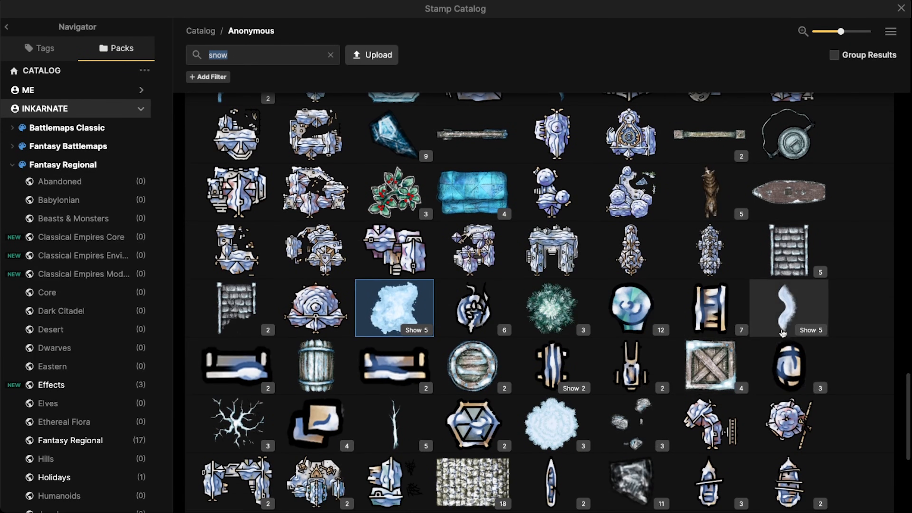
pyautogui.click(783, 333)
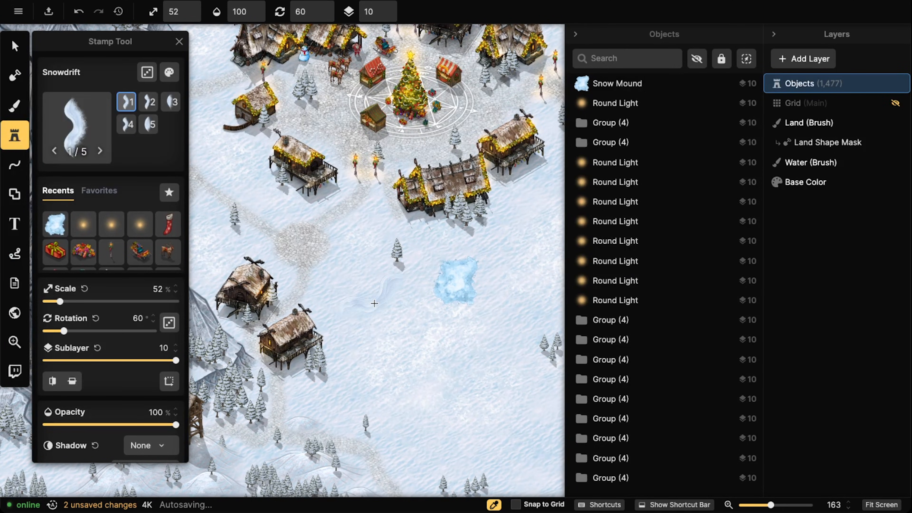
pyautogui.scroll(1, 374, 303)
pyautogui.moveTo(374, 304); pyautogui.dragTo(158, 323)
pyautogui.moveTo(400, 163); pyautogui.dragTo(341, 236)
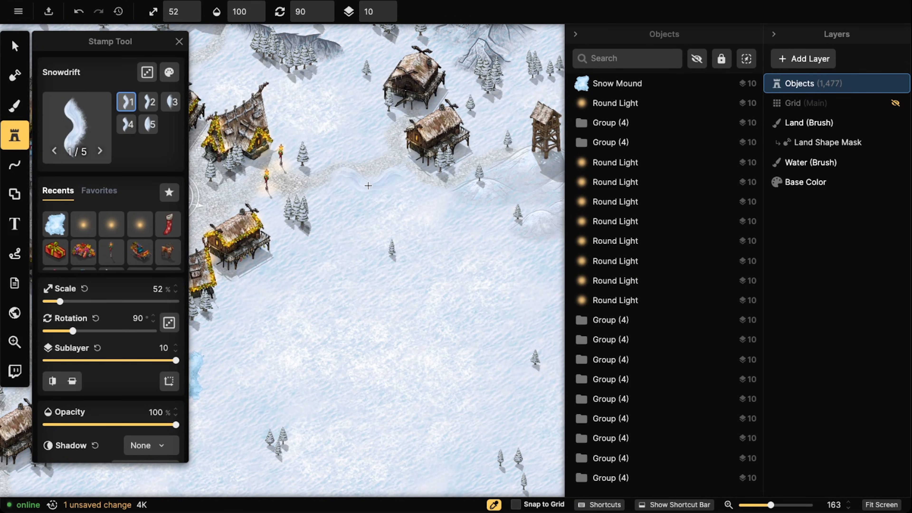
pyautogui.moveTo(347, 325); pyautogui.dragTo(330, 231)
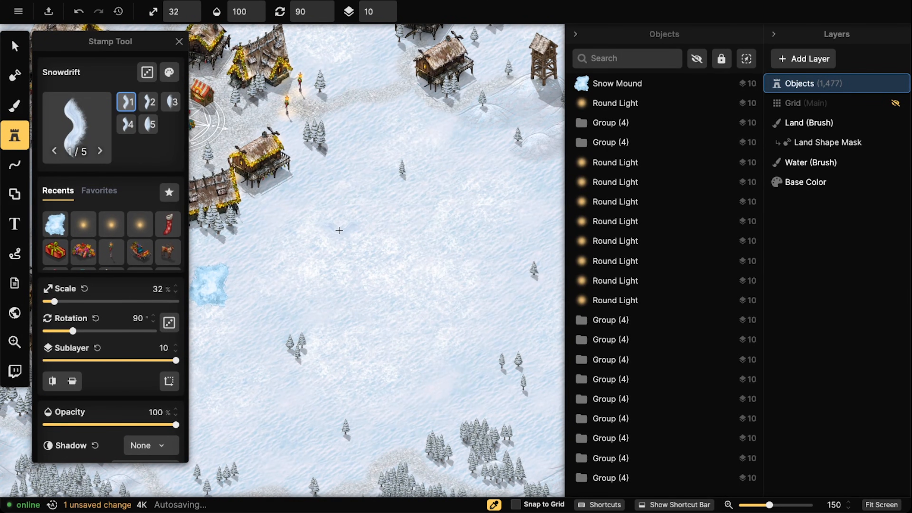
pyautogui.moveTo(335, 244); pyautogui.dragTo(437, 216)
pyautogui.scroll(2, 358, 254)
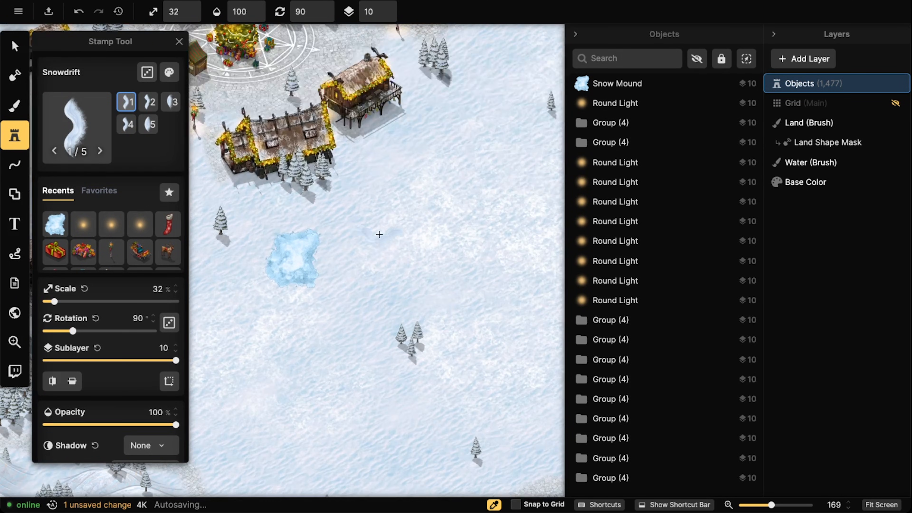
pyautogui.click(393, 164)
pyautogui.click(409, 176)
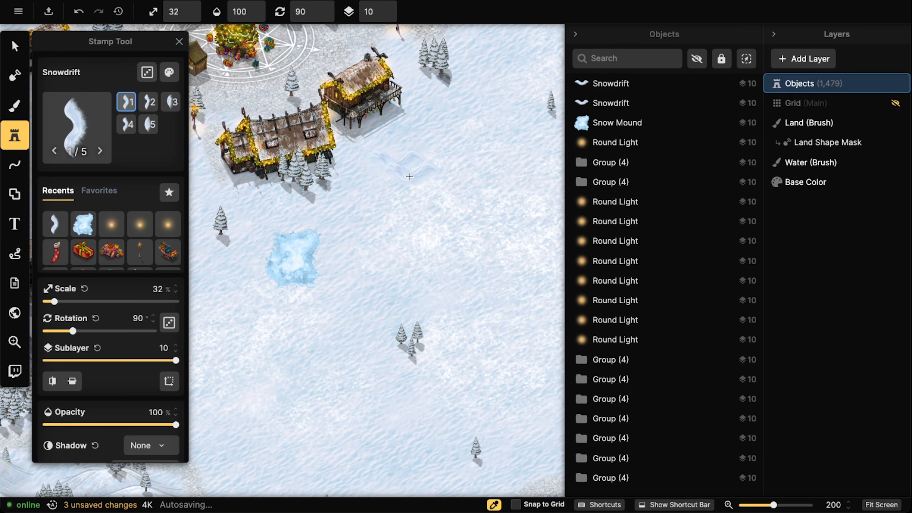
pyautogui.click(356, 189)
pyautogui.hotkey('ctrl', 'z')
pyautogui.hotkey('ctrl', 'z')
pyautogui.hotkey('ctrl', 'z')
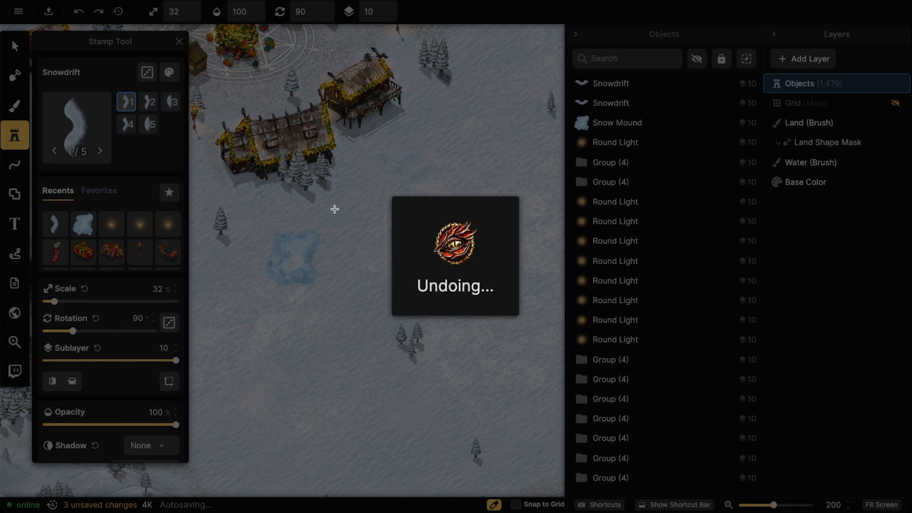
# Place eleven Snowdrifts in small clusters across the southern snowfield, below and around the Snow Mound.
pyautogui.scroll(-5, 341, 265)
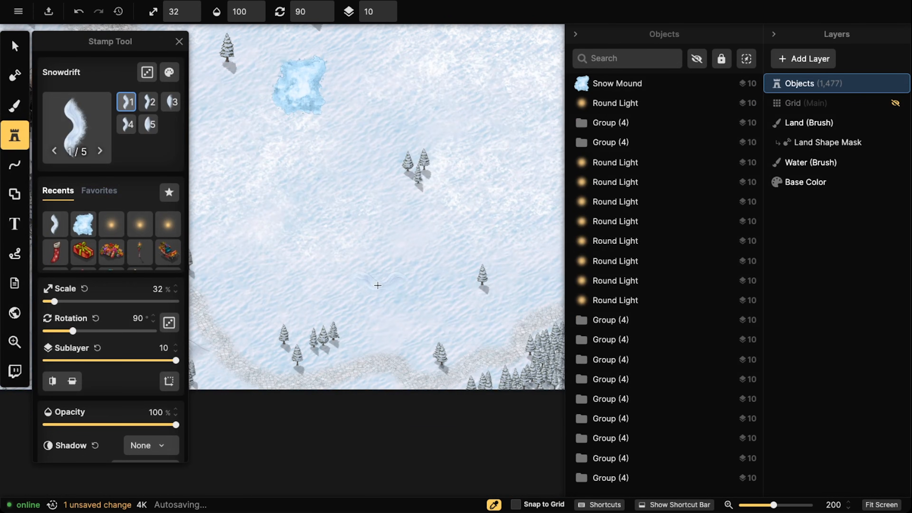
pyautogui.click(395, 287)
pyautogui.click(370, 297)
pyautogui.click(275, 284)
pyautogui.click(273, 294)
pyautogui.click(254, 299)
pyautogui.click(325, 183)
pyautogui.click(352, 156)
pyautogui.click(369, 162)
pyautogui.click(362, 181)
pyautogui.click(364, 189)
pyautogui.click(240, 114)
# Scatter more Snowdrift clusters over the eastern snowfield, from the eastern trail down to the southeastern forest.
pyautogui.scroll(-4, 463, 117)
pyautogui.moveTo(463, 117); pyautogui.dragTo(323, 225)
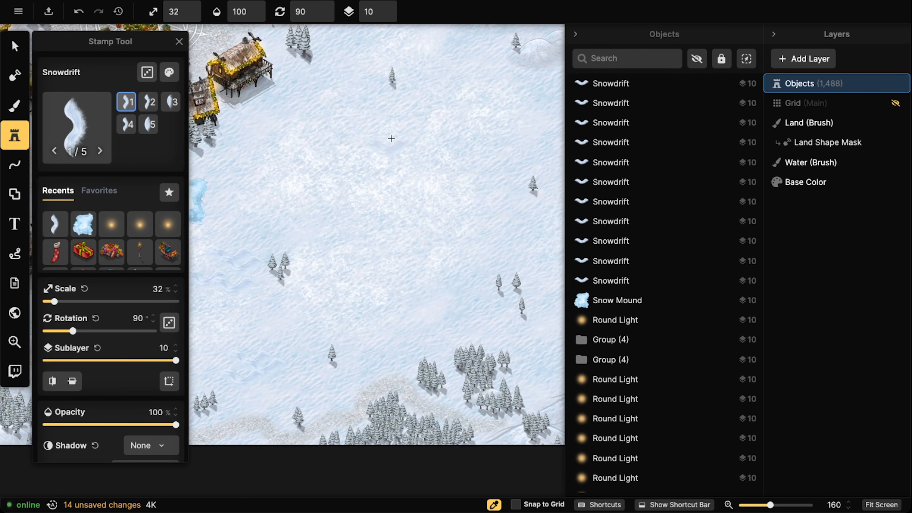
pyautogui.click(384, 101)
pyautogui.click(401, 102)
pyautogui.click(401, 112)
pyautogui.click(389, 110)
pyautogui.click(304, 99)
pyautogui.click(363, 45)
pyautogui.click(378, 43)
pyautogui.click(371, 52)
pyautogui.click(473, 59)
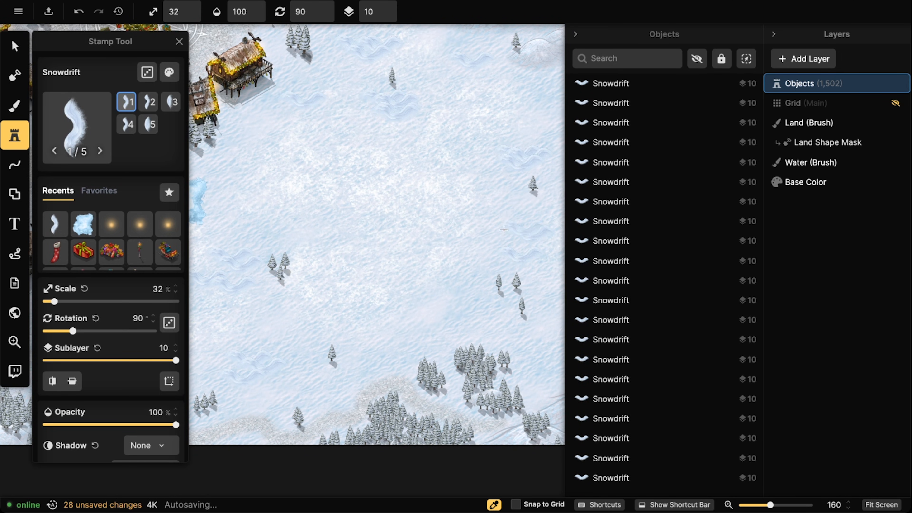
pyautogui.click(471, 327)
pyautogui.click(545, 354)
# Add further Snowdrifts around the western houses, north of the village and near the northeastern houses.
pyautogui.scroll(-2, 371, 244)
pyautogui.moveTo(338, 275); pyautogui.dragTo(506, 255)
pyautogui.moveTo(380, 158); pyautogui.dragTo(497, 258)
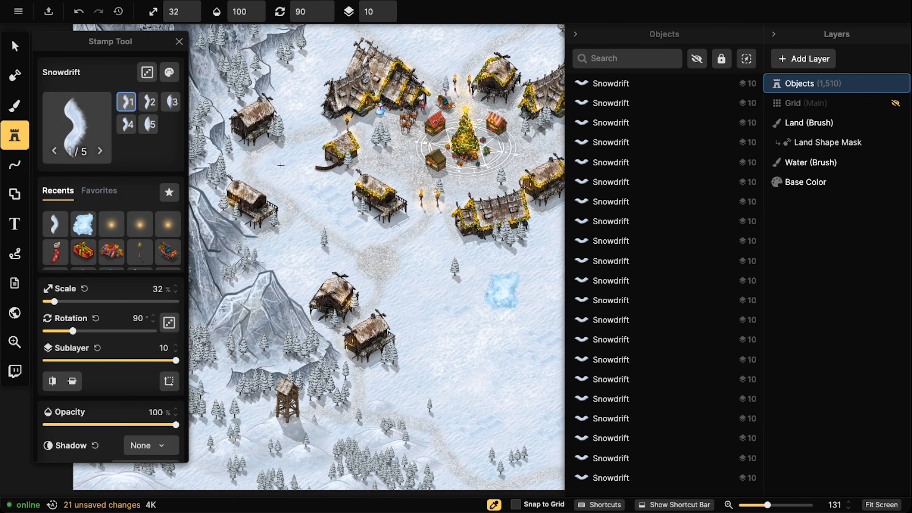
pyautogui.moveTo(389, 55); pyautogui.dragTo(346, 153)
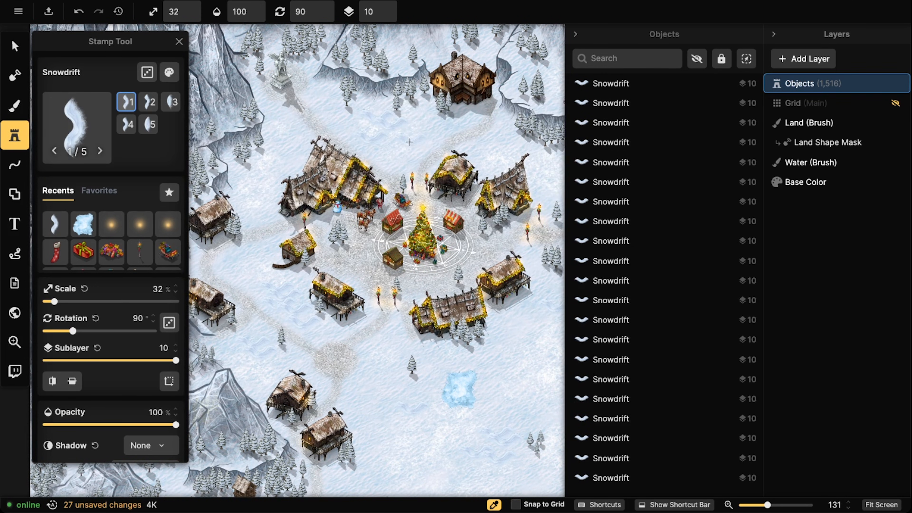
pyautogui.moveTo(544, 166); pyautogui.dragTo(379, 144)
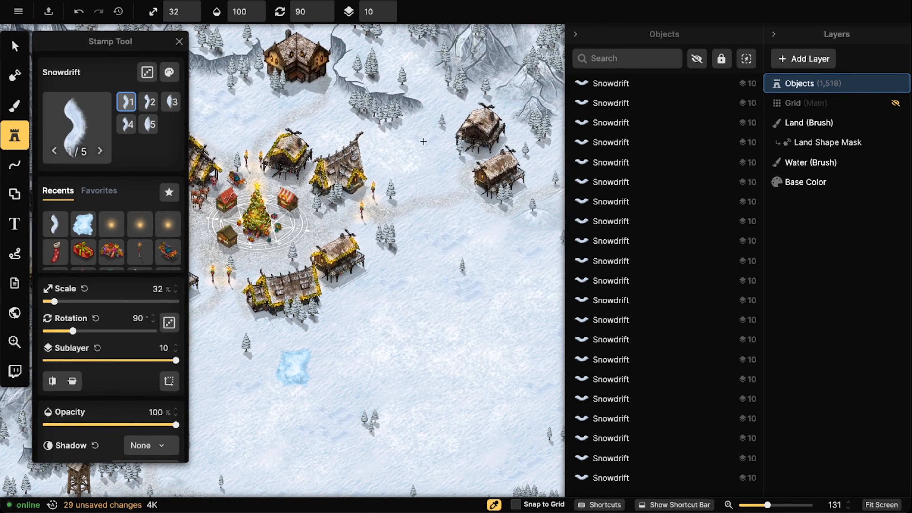
pyautogui.scroll(-3, 376, 261)
pyautogui.moveTo(370, 261); pyautogui.dragTo(420, 208)
pyautogui.scroll(-2, 370, 127)
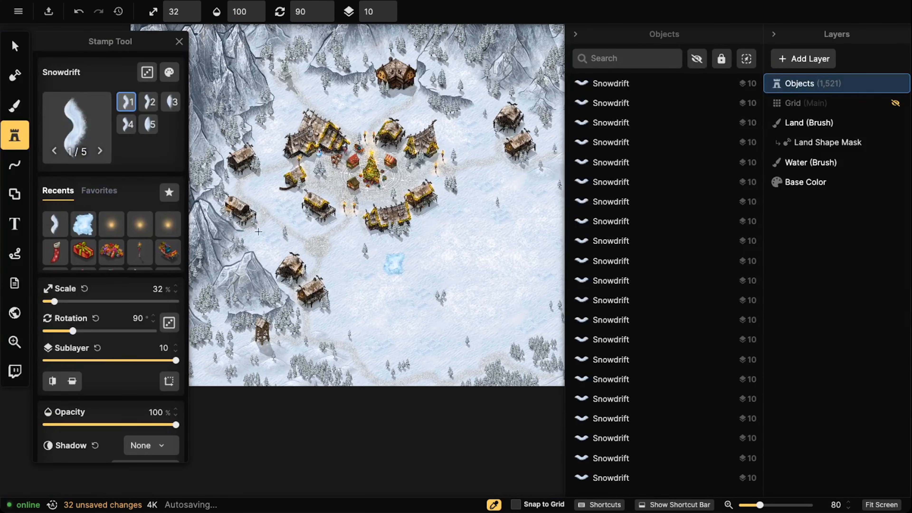
# Select the Snow Mound south of the village, stretch it wider horizontally and scale it to 92%.
pyautogui.click(77, 124)
pyautogui.press('Escape')
pyautogui.click(14, 46)
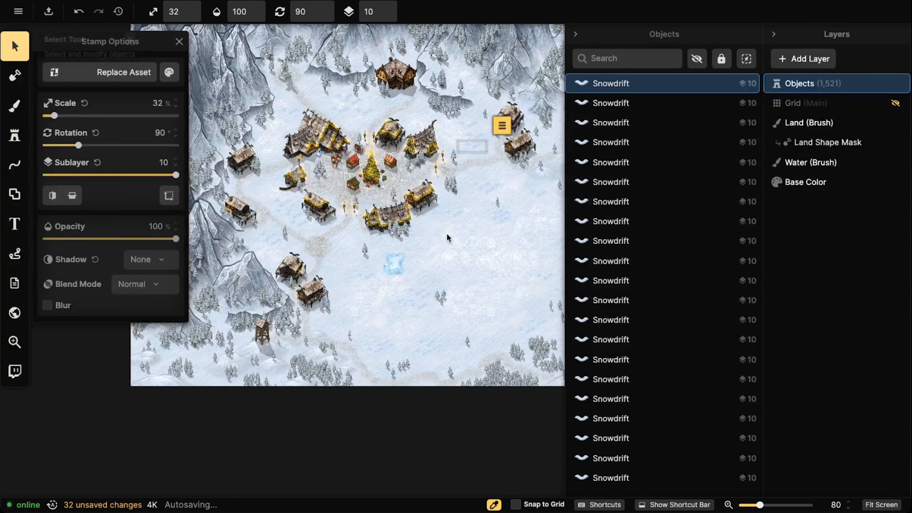
pyautogui.scroll(3, 447, 234)
pyautogui.moveTo(385, 272); pyautogui.dragTo(408, 252)
pyautogui.scroll(3, 342, 295)
pyautogui.scroll(3, 342, 294)
pyautogui.scroll(3, 406, 284)
pyautogui.scroll(4, 395, 230)
pyautogui.moveTo(381, 224); pyautogui.dragTo(380, 260)
pyautogui.scroll(4, 380, 260)
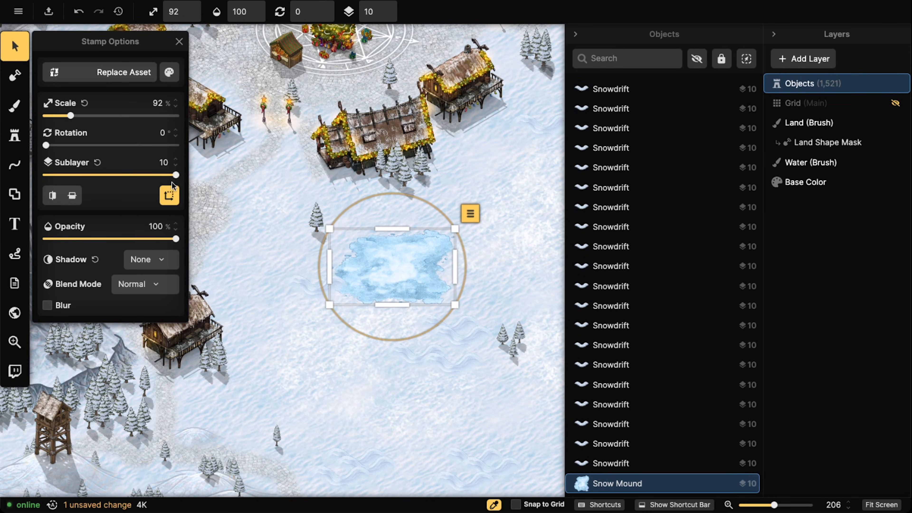
# Set the Snow Mound's blend mode to Luminosity.
pyautogui.click(172, 72)
pyautogui.click(171, 73)
pyautogui.click(141, 283)
pyautogui.click(143, 266)
pyautogui.scroll(-2, 219, 446)
pyautogui.click(144, 283)
pyautogui.scroll(-4, 210, 483)
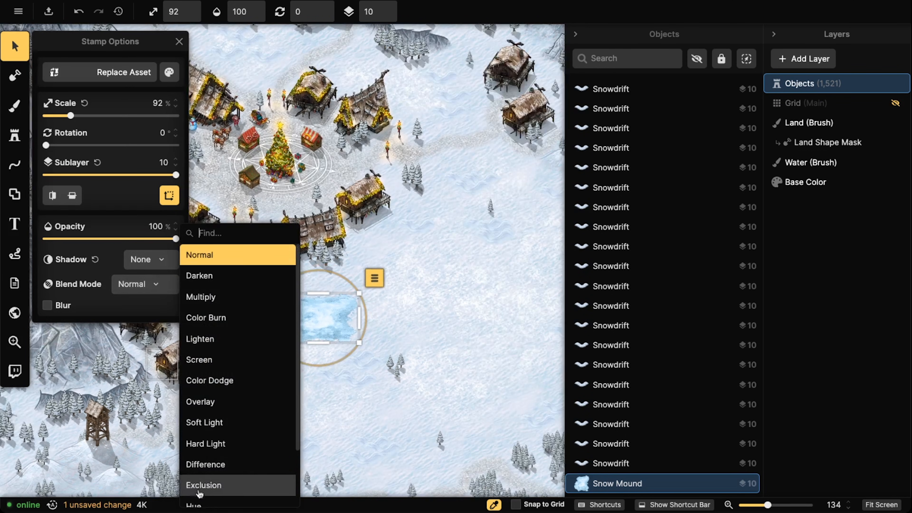
pyautogui.click(210, 496)
# Move the Snow Mound northeast onto the open snowfield and scale it to 102%.
pyautogui.moveTo(318, 318); pyautogui.dragTo(428, 263)
pyautogui.scroll(-4, 440, 275)
pyautogui.scroll(2, 418, 267)
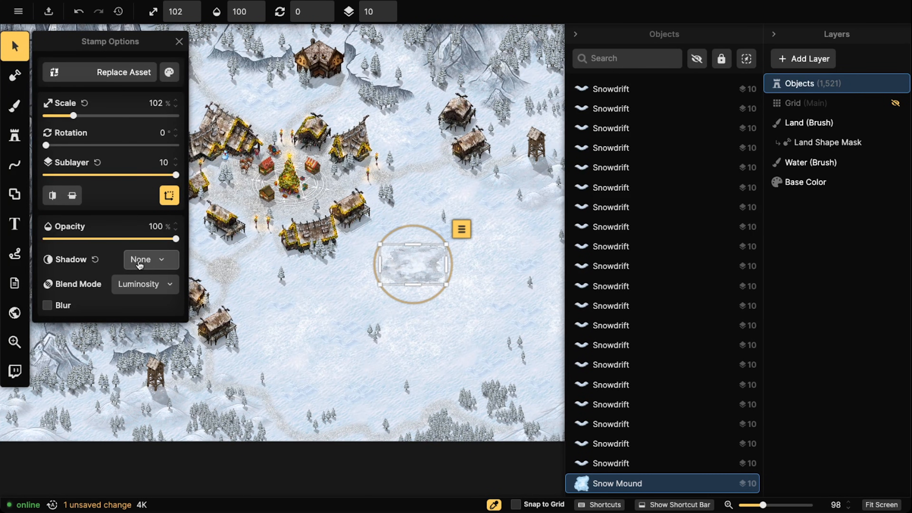
# Adjust the Snow Mound's color with brightness 124% and contrast 74%.
pyautogui.click(169, 72)
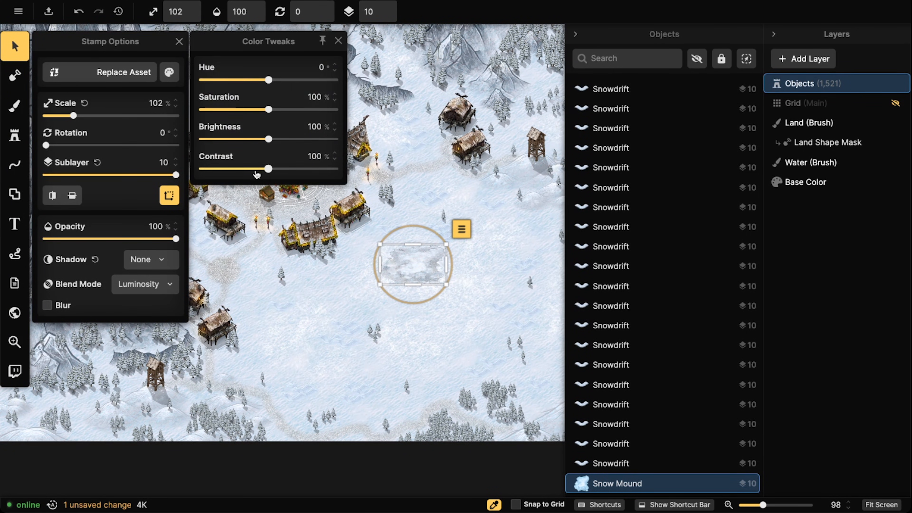
pyautogui.click(264, 169)
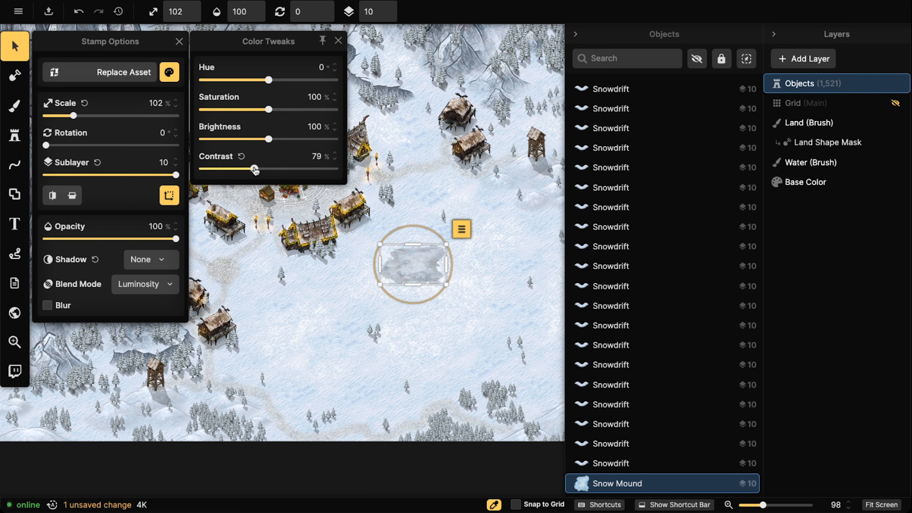
pyautogui.click(278, 139)
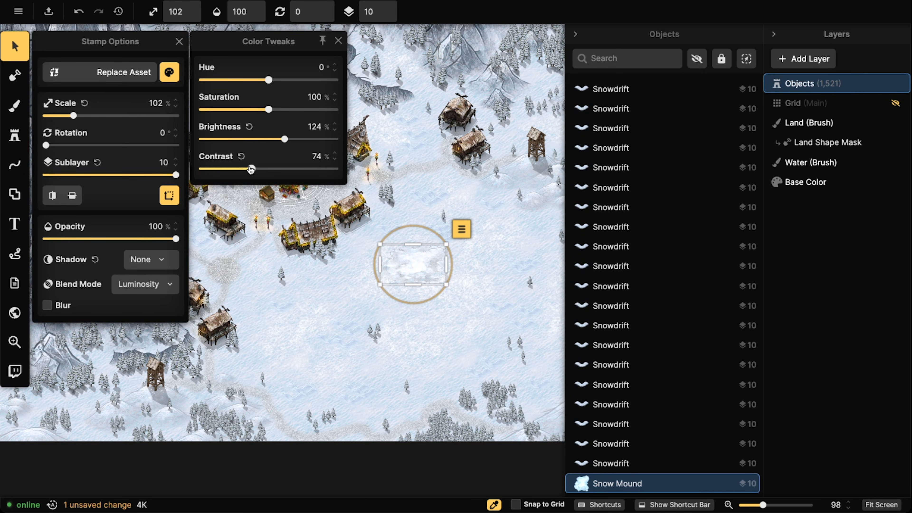
pyautogui.scroll(1, 427, 280)
# Place four more Snow Mounds in different variants across the southern snowfield and beside the eastern trail.
pyautogui.click(15, 135)
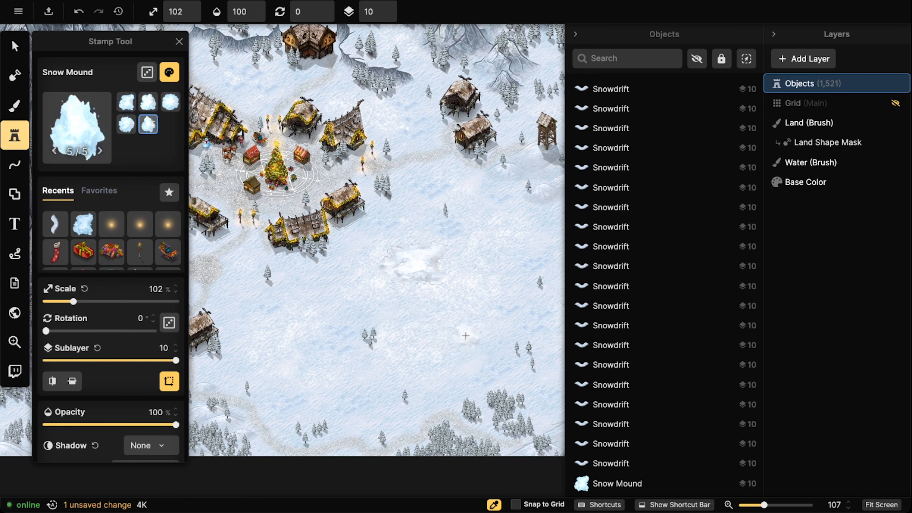
pyautogui.click(421, 354)
pyautogui.click(265, 316)
pyautogui.click(399, 297)
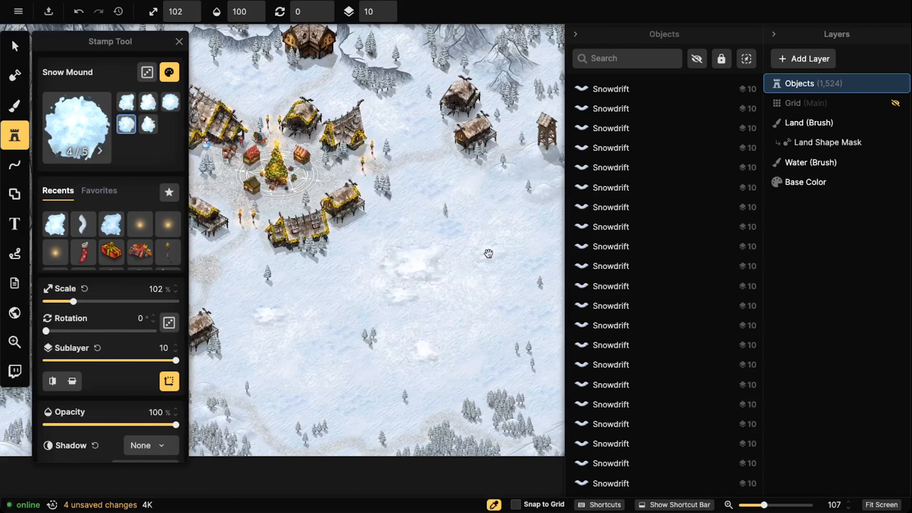
pyautogui.moveTo(488, 253); pyautogui.dragTo(247, 266)
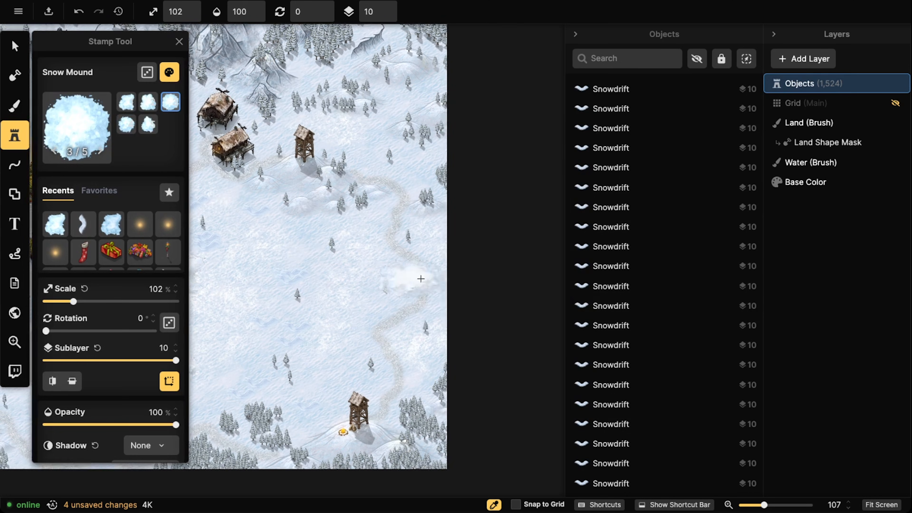
pyautogui.click(375, 282)
# Place a Snow Mound of the first variant at 92% scale between the village and the northern lodge.
pyautogui.scroll(-2, 280, 226)
pyautogui.moveTo(279, 226); pyautogui.dragTo(409, 170)
pyautogui.scroll(-4, 353, 230)
pyautogui.moveTo(352, 197); pyautogui.dragTo(427, 316)
pyautogui.scroll(3, 338, 197)
pyautogui.press('Left')
pyautogui.press('Left')
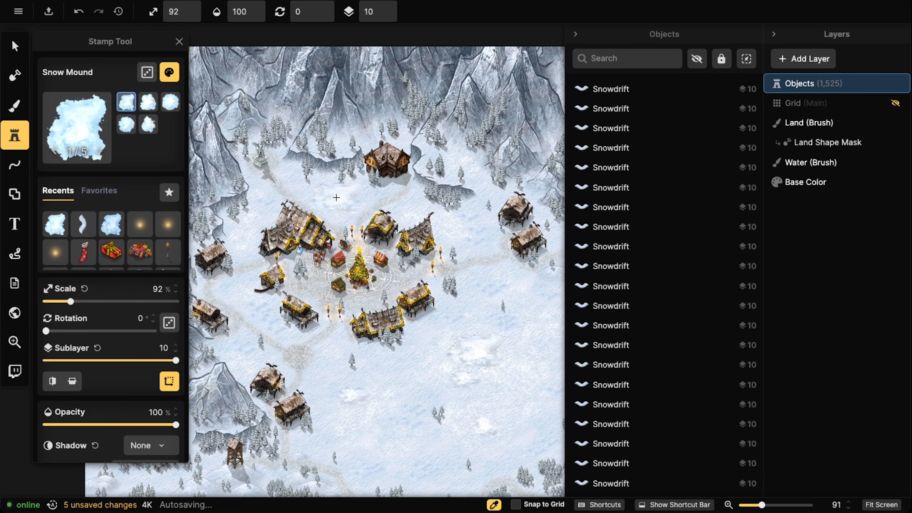
pyautogui.click(336, 197)
# Place three smaller Snow Mounds on the eastern snowfield, reducing the stamp scale to 22%.
pyautogui.scroll(-4, 242, 165)
pyautogui.moveTo(355, 293); pyautogui.dragTo(248, 172)
pyautogui.scroll(8, 364, 160)
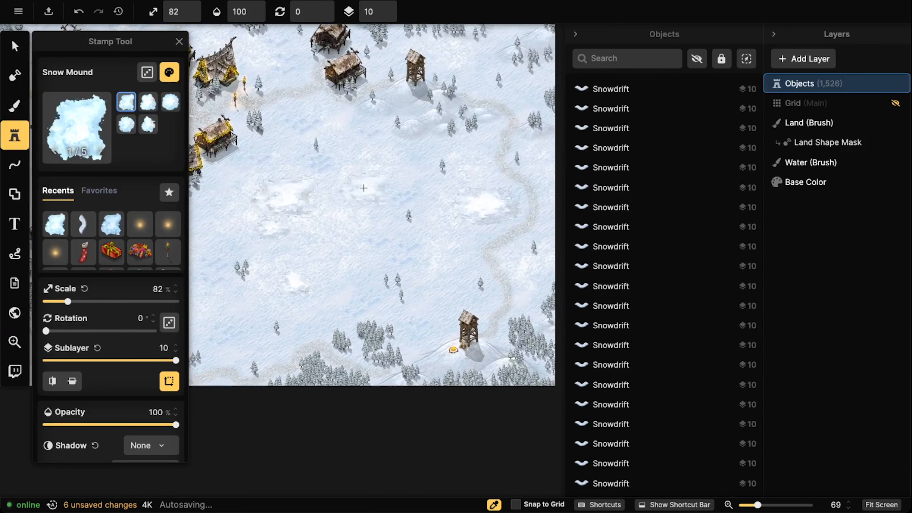
pyautogui.scroll(-5, 312, 231)
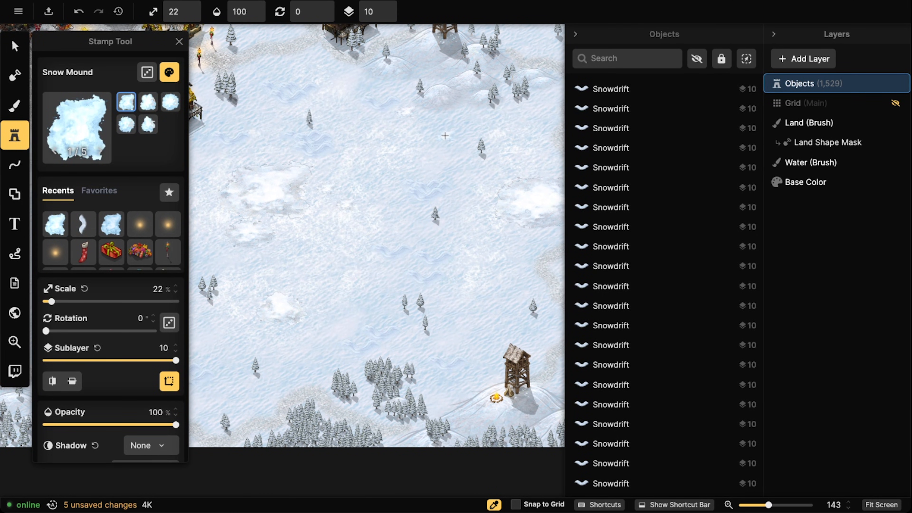
# Turn on random stamp variants and place small Snow Mounds on the snowfield below the northeastern houses.
pyautogui.click(149, 76)
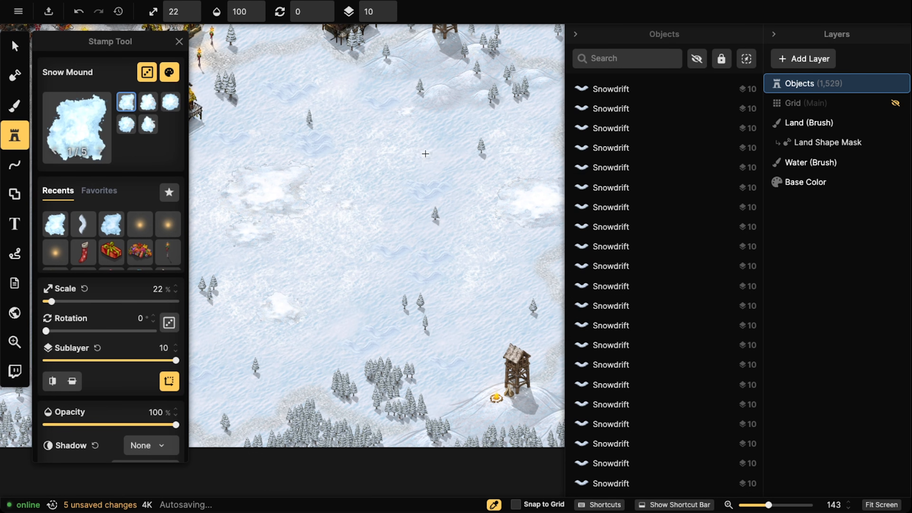
pyautogui.click(458, 131)
pyautogui.click(522, 115)
pyautogui.click(442, 139)
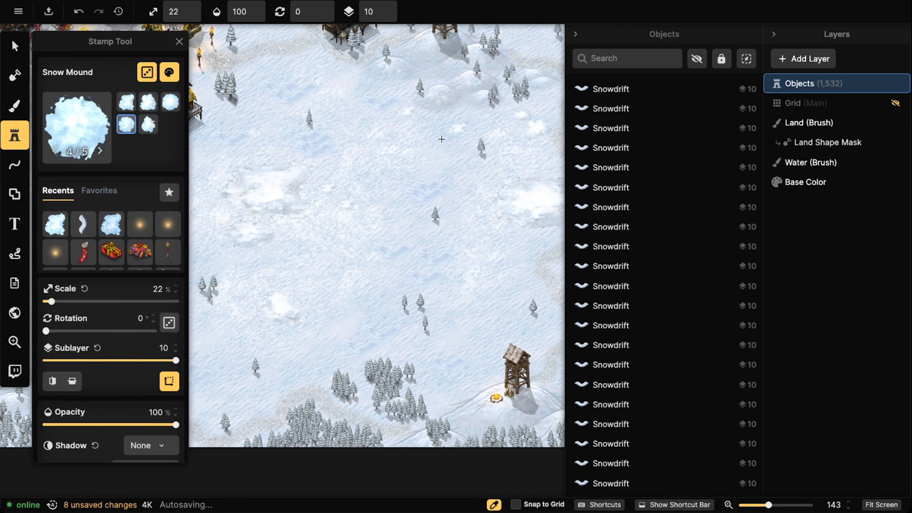
pyautogui.click(443, 142)
# Scatter more small random Snow Mounds across the snowfield south of the village and stop stamping.
pyautogui.scroll(-2, 346, 164)
pyautogui.click(286, 153)
pyautogui.click(308, 155)
pyautogui.click(296, 171)
pyautogui.moveTo(218, 165); pyautogui.dragTo(408, 144)
pyautogui.click(385, 187)
pyautogui.click(301, 129)
pyautogui.click(289, 138)
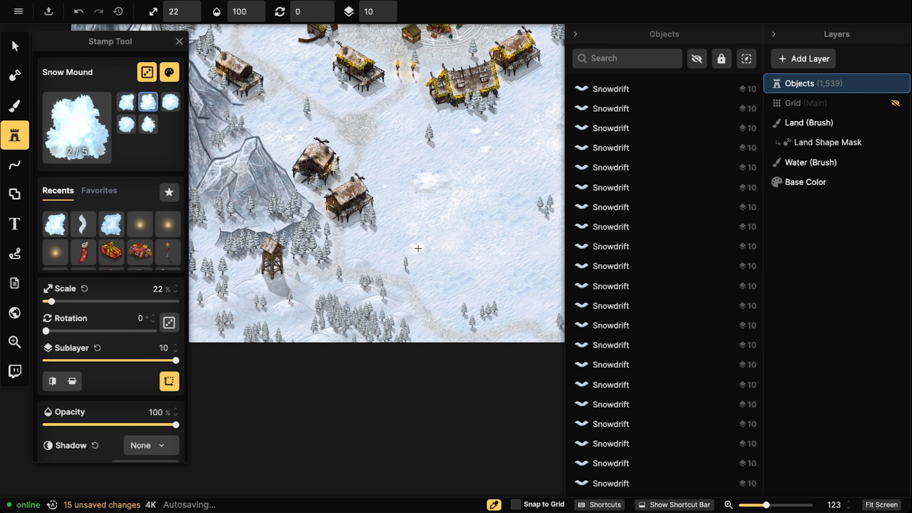
pyautogui.scroll(-8, 418, 248)
pyautogui.click(15, 45)
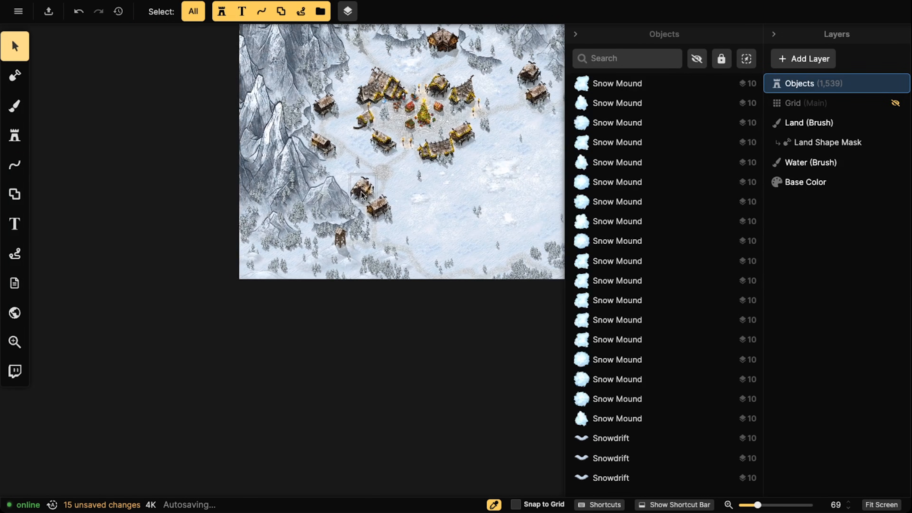
pyautogui.scroll(-2, 362, 195)
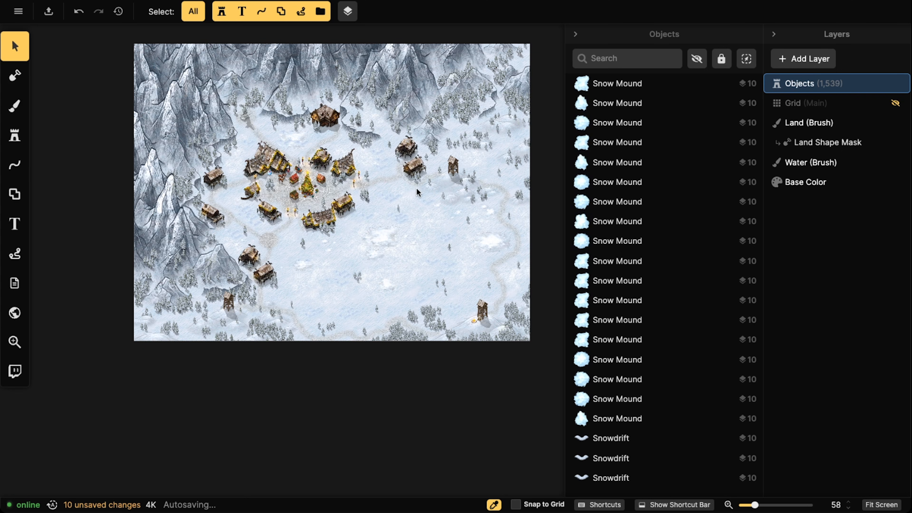
pyautogui.scroll(3, 316, 187)
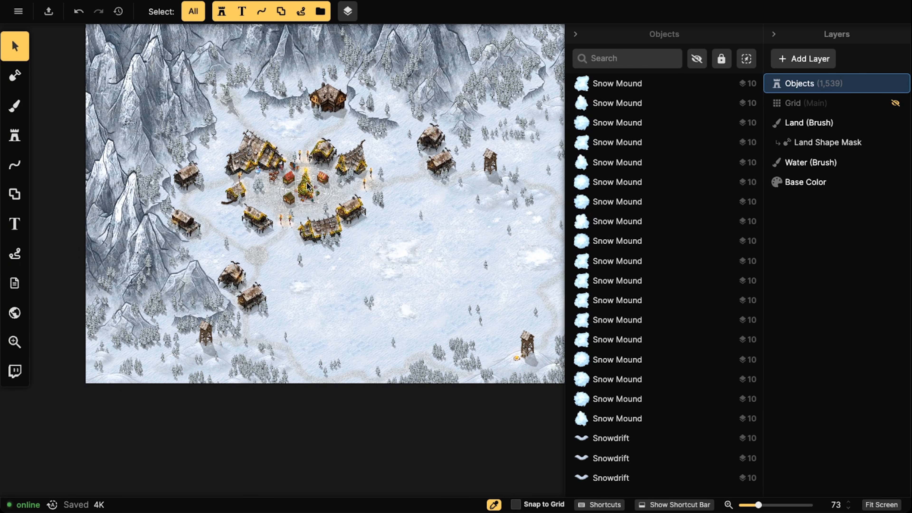
pyautogui.scroll(2, 308, 185)
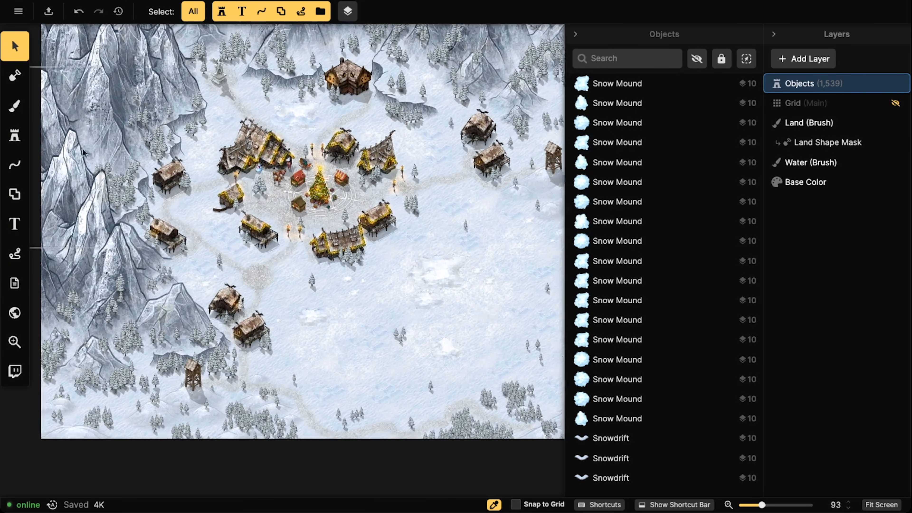
# Search the Fantasy Regional pack of the stamp catalog for "effects".
pyautogui.click(16, 140)
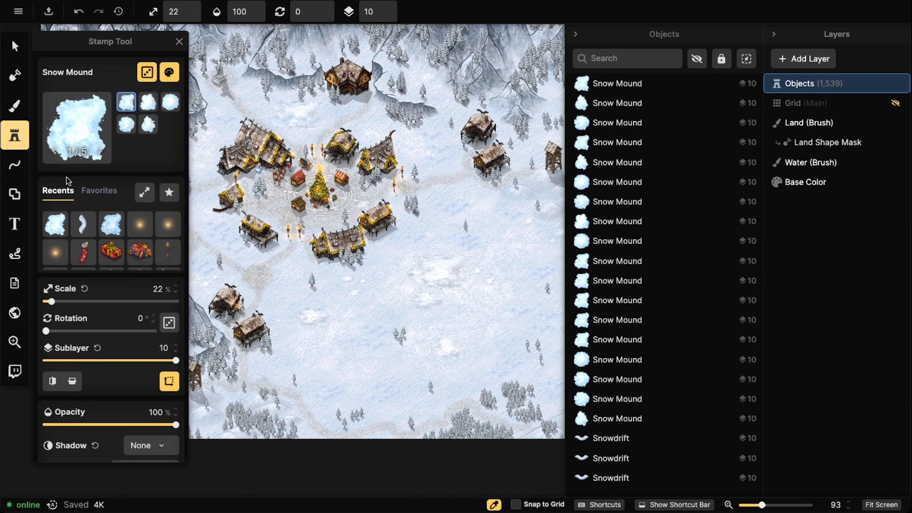
pyautogui.click(93, 126)
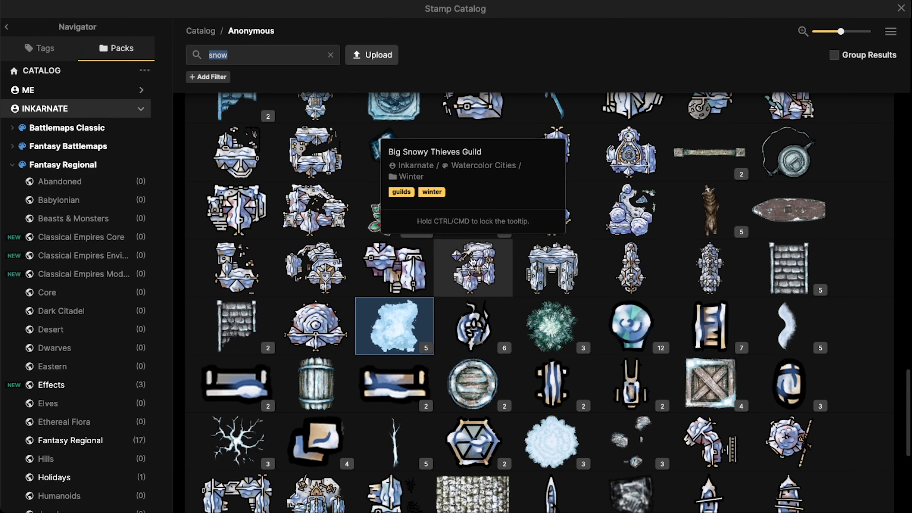
pyautogui.scroll(5, 359, 233)
pyautogui.click(51, 166)
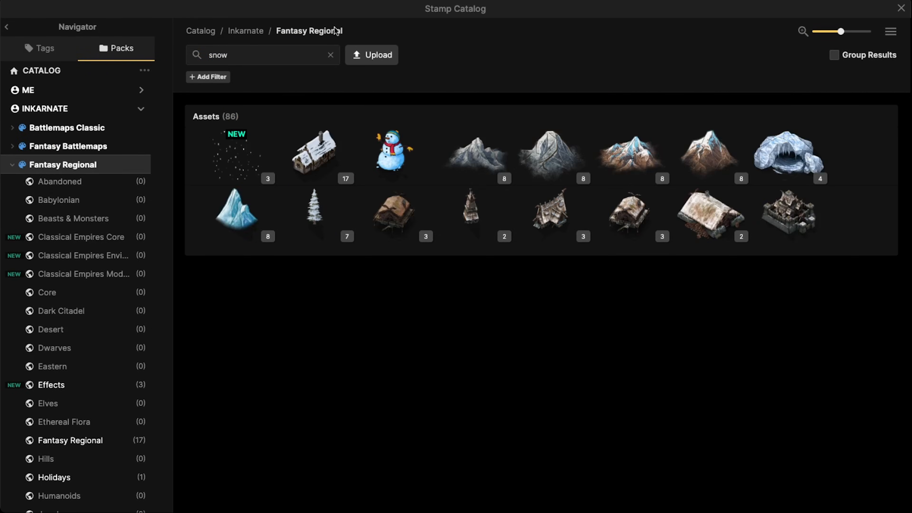
pyautogui.click(331, 55)
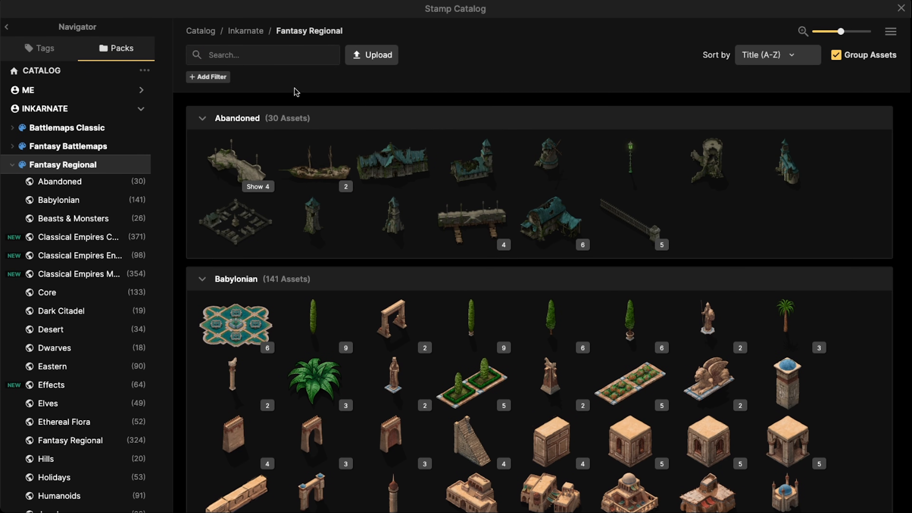
pyautogui.write('effects')
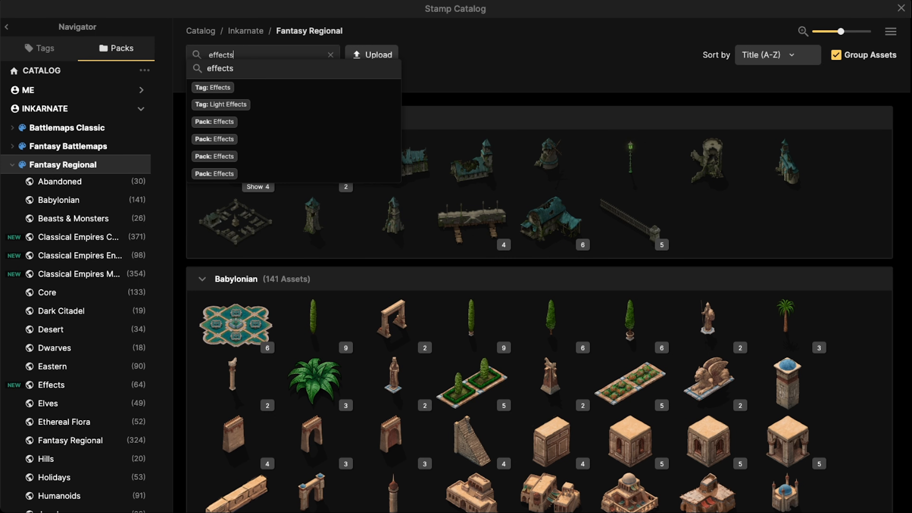
pyautogui.press('Return')
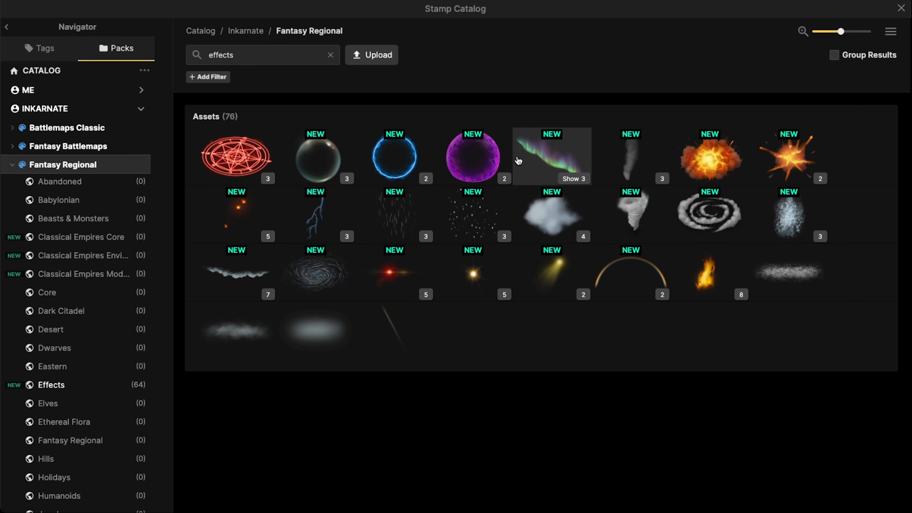
# Pick the purple Force Field stamp, enlarge it to 182% scale and place it over the village centre.
pyautogui.click(488, 159)
pyautogui.scroll(15, 301, 129)
pyautogui.scroll(1, 319, 163)
pyautogui.click(319, 163)
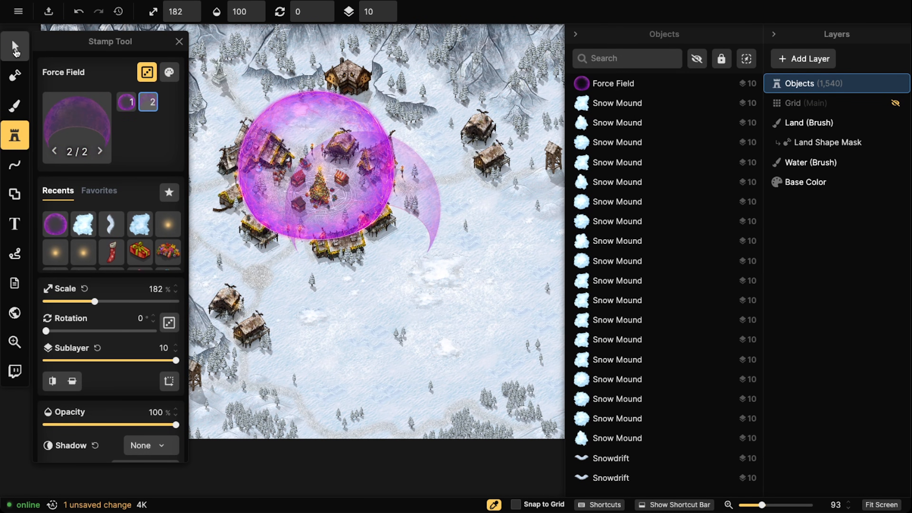
# Select the placed Force Field and enlarge it to 292% scale around the village.
pyautogui.click(14, 46)
pyautogui.click(318, 175)
pyautogui.scroll(11, 318, 175)
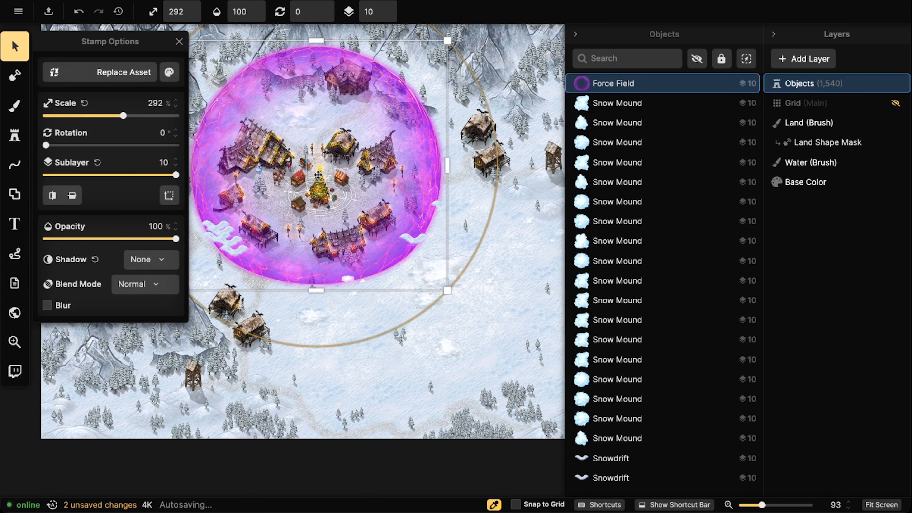
# Select all Snowdrift stamps from the same set and reset their sublayer to 0.
pyautogui.click(225, 233)
pyautogui.scroll(1, 237, 216)
pyautogui.click(249, 204)
pyautogui.moveTo(309, 233)
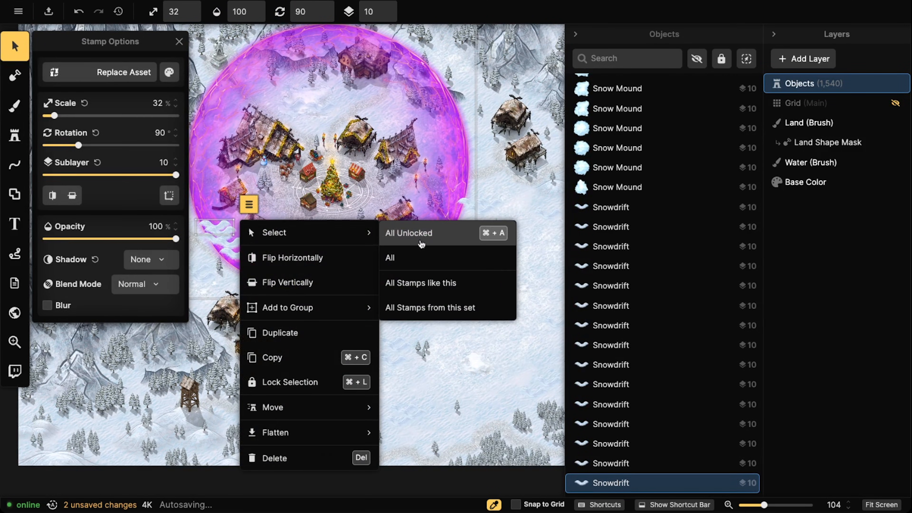
pyautogui.click(442, 309)
pyautogui.click(393, 13)
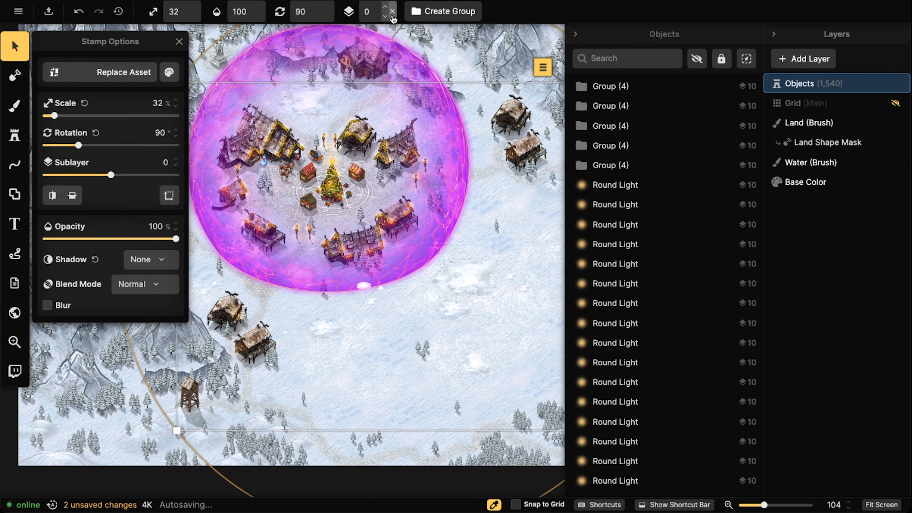
# Select all Snow Mound stamps from the same set and reset their sublayer to 0.
pyautogui.click(367, 289)
pyautogui.scroll(2, 367, 289)
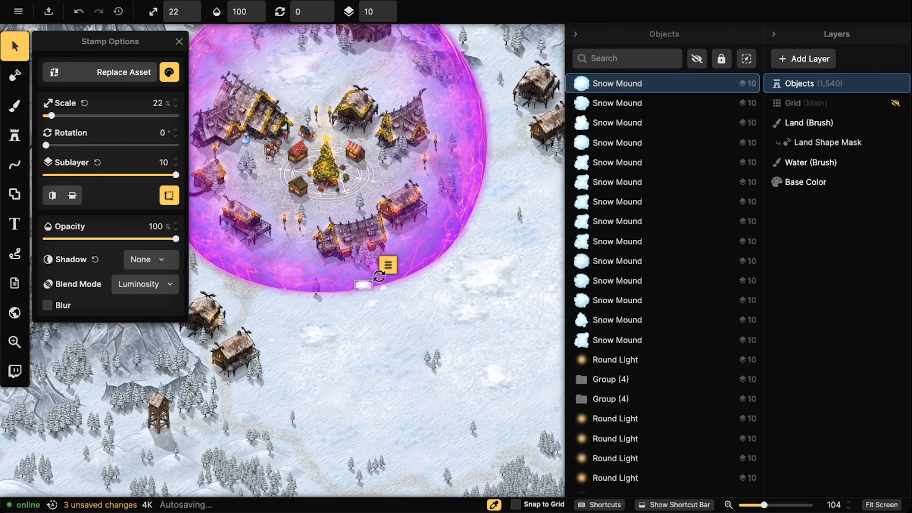
pyautogui.rightClick(367, 287)
pyautogui.moveTo(449, 42)
pyautogui.click(579, 93)
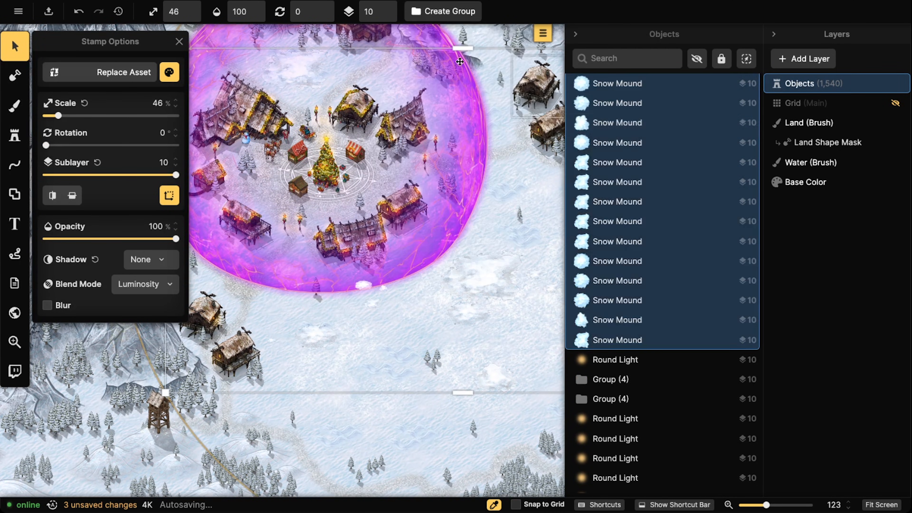
pyautogui.click(393, 14)
# Deselect the snow mounds and move the Snow Pine Tree at the large eastern snow mound slightly northwest.
pyautogui.scroll(-2, 402, 232)
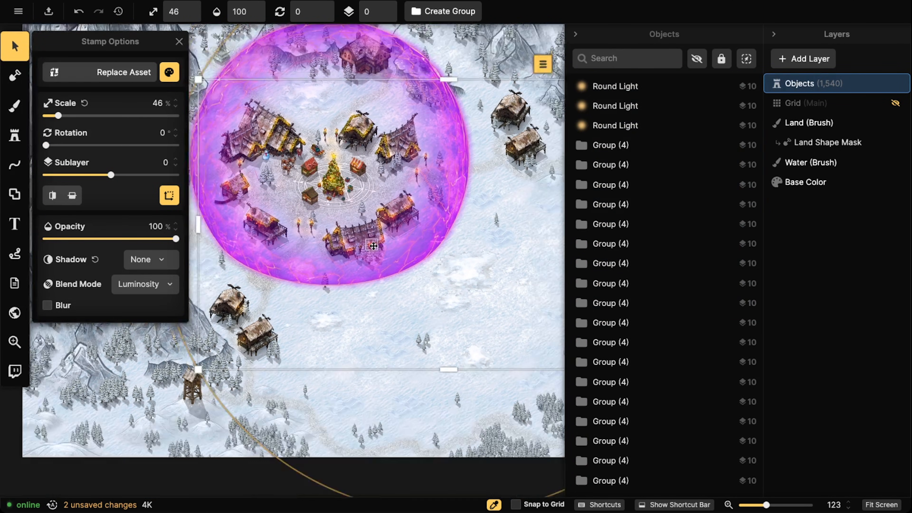
pyautogui.moveTo(473, 241); pyautogui.dragTo(222, 234)
pyautogui.scroll(1, 395, 278)
pyautogui.press('Escape')
pyautogui.click(421, 267)
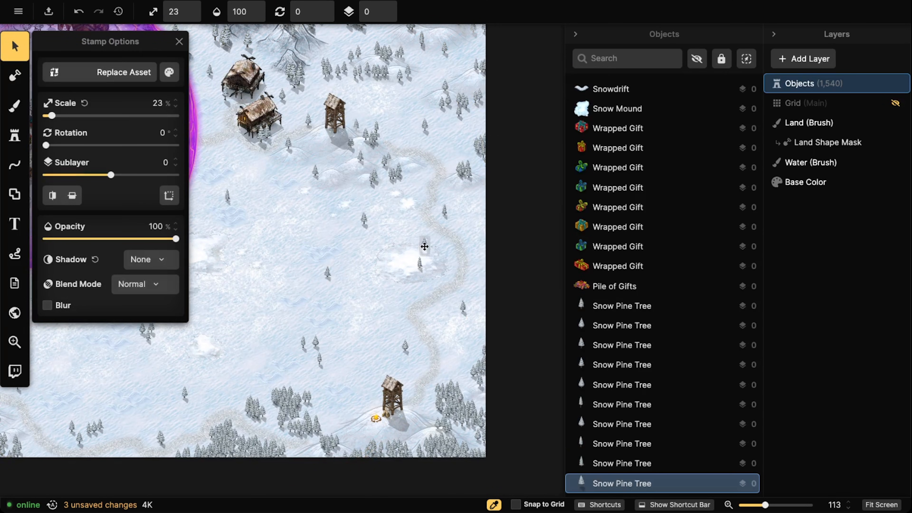
pyautogui.moveTo(424, 247); pyautogui.dragTo(394, 222)
pyautogui.click(426, 256)
pyautogui.click(292, 205)
# Freely stretch and reposition the Force Field so it encloses the village and the northern lodge.
pyautogui.scroll(-2, 291, 205)
pyautogui.moveTo(238, 216); pyautogui.dragTo(499, 258)
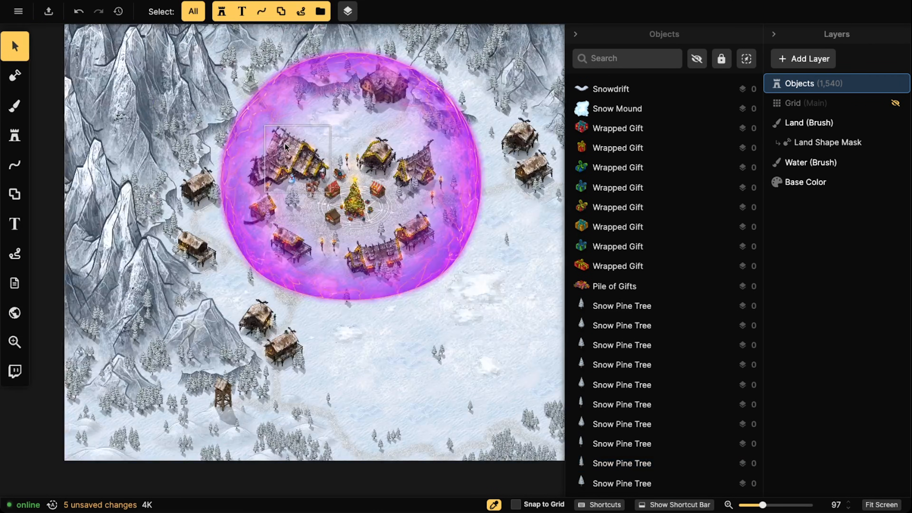
pyautogui.click(324, 278)
pyautogui.scroll(1, 401, 331)
pyautogui.moveTo(352, 307); pyautogui.dragTo(355, 337)
pyautogui.moveTo(348, 257); pyautogui.dragTo(354, 228)
pyautogui.moveTo(356, 303); pyautogui.dragTo(356, 282)
# Recolour the Force Field with a hue of -64, saturation of 49% and brightness of 135%.
pyautogui.click(169, 72)
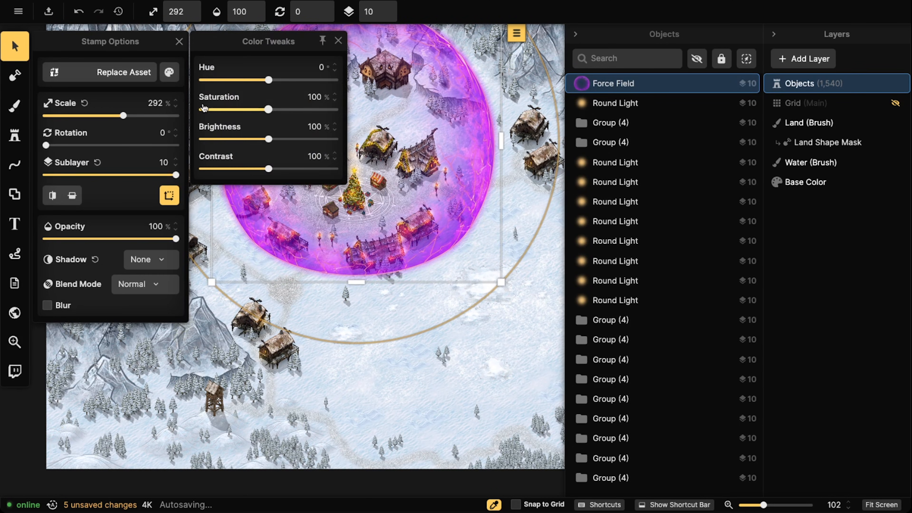
pyautogui.click(206, 109)
pyautogui.moveTo(300, 113); pyautogui.dragTo(310, 110)
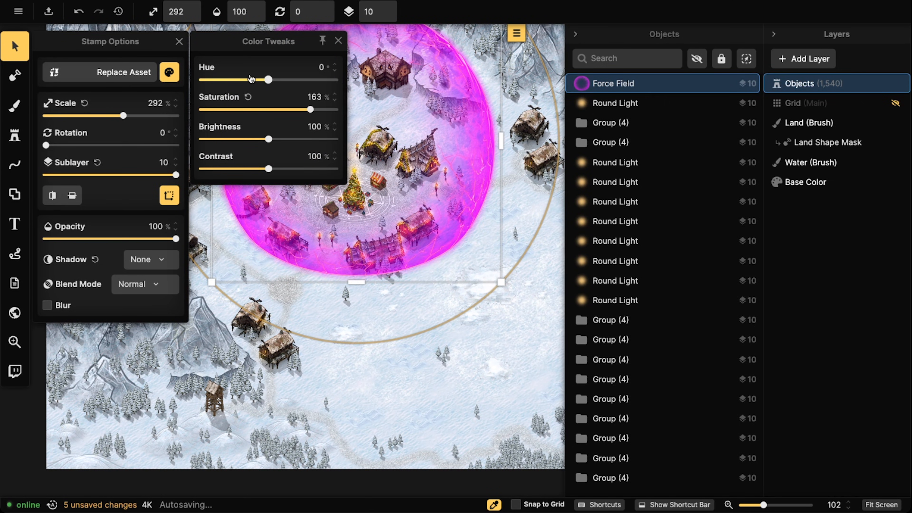
pyautogui.moveTo(267, 80); pyautogui.dragTo(248, 80)
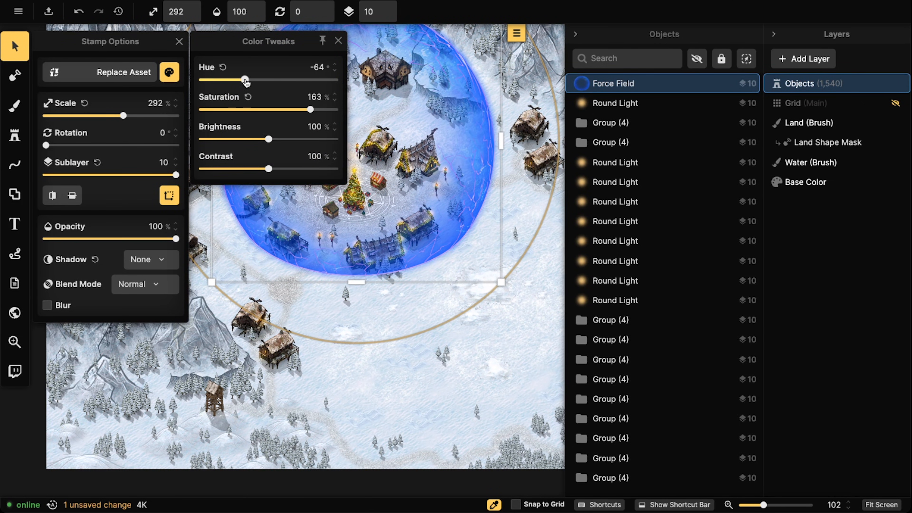
pyautogui.moveTo(283, 146); pyautogui.dragTo(291, 141)
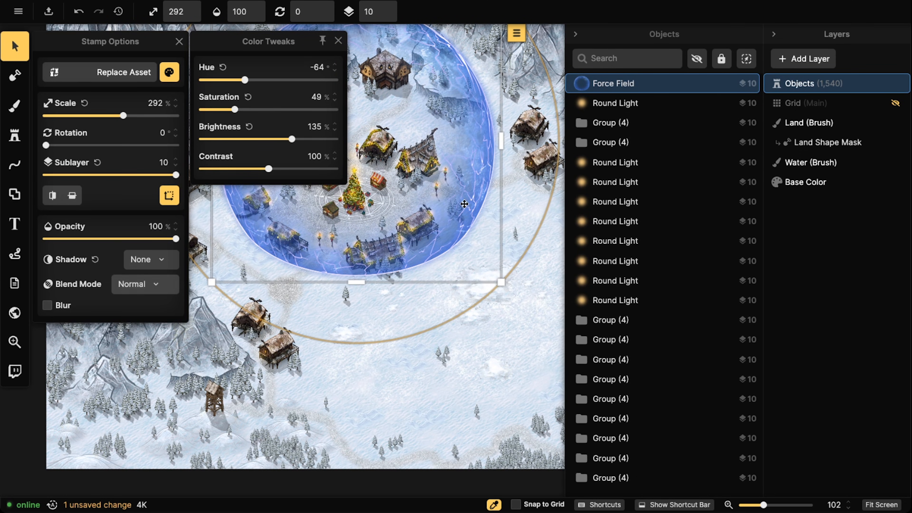
# Try the Darken blend mode on the Force Field.
pyautogui.scroll(-3, 465, 204)
pyautogui.moveTo(464, 204); pyautogui.dragTo(584, 270)
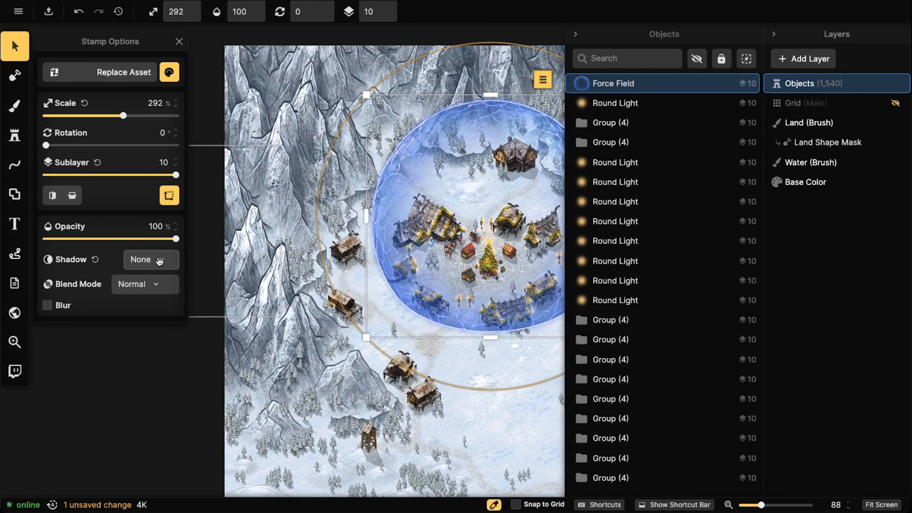
pyautogui.click(145, 284)
pyautogui.click(221, 276)
pyautogui.scroll(-1, 428, 268)
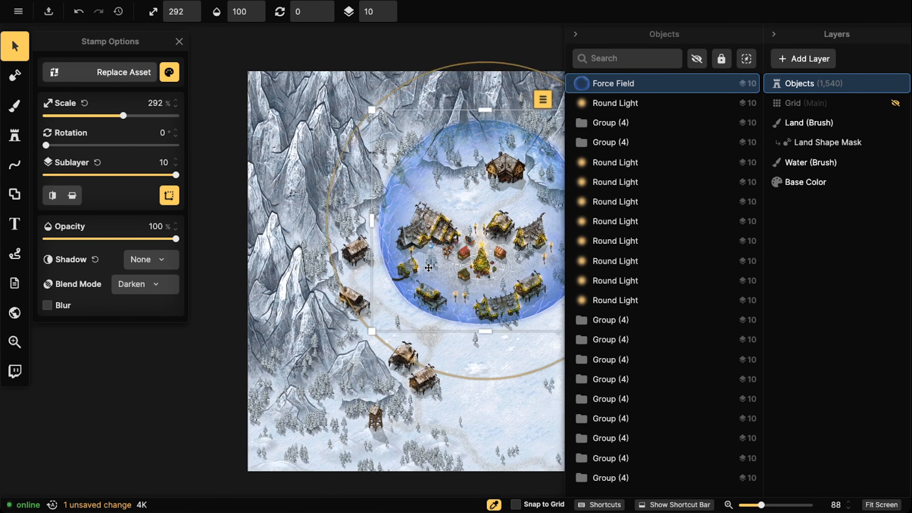
pyautogui.scroll(-1, 428, 268)
# Set the Force Field's blend mode to Overlay, shift it slightly southwest over the village and deselect it.
pyautogui.click(137, 284)
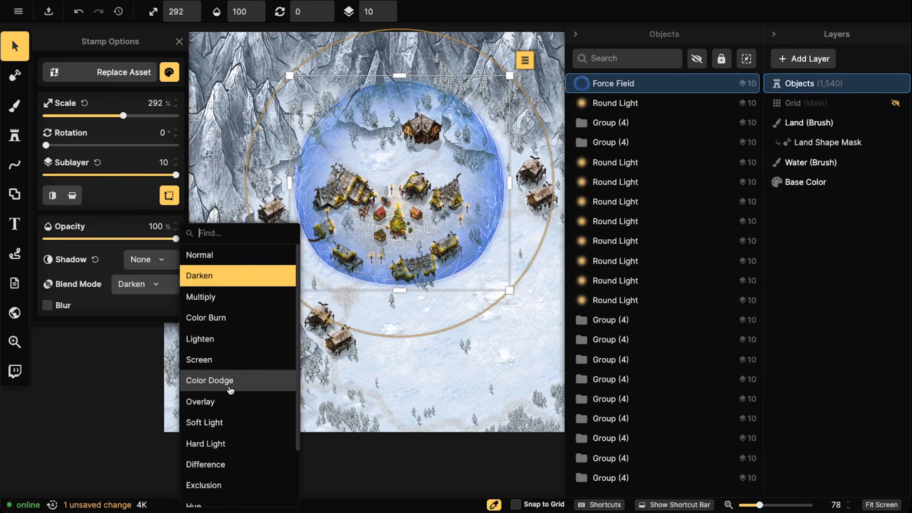
pyautogui.click(228, 401)
pyautogui.scroll(1, 404, 217)
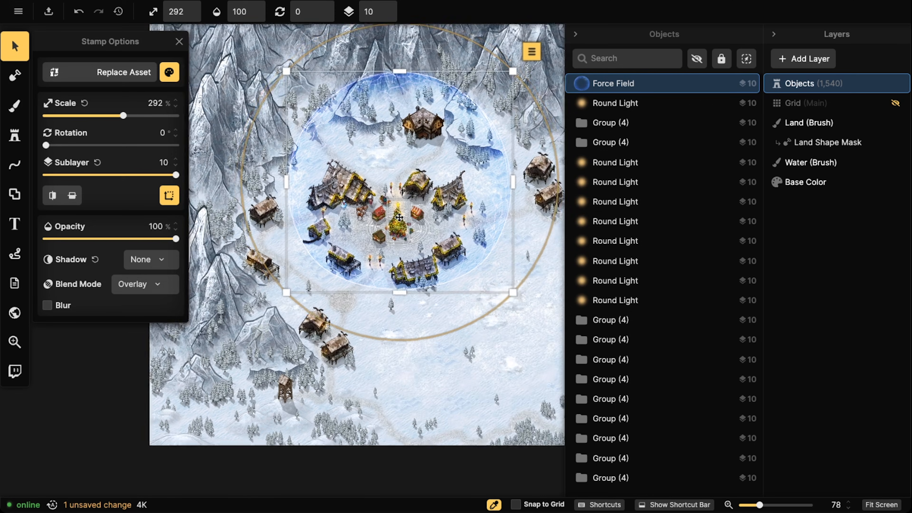
pyautogui.moveTo(399, 212); pyautogui.dragTo(395, 215)
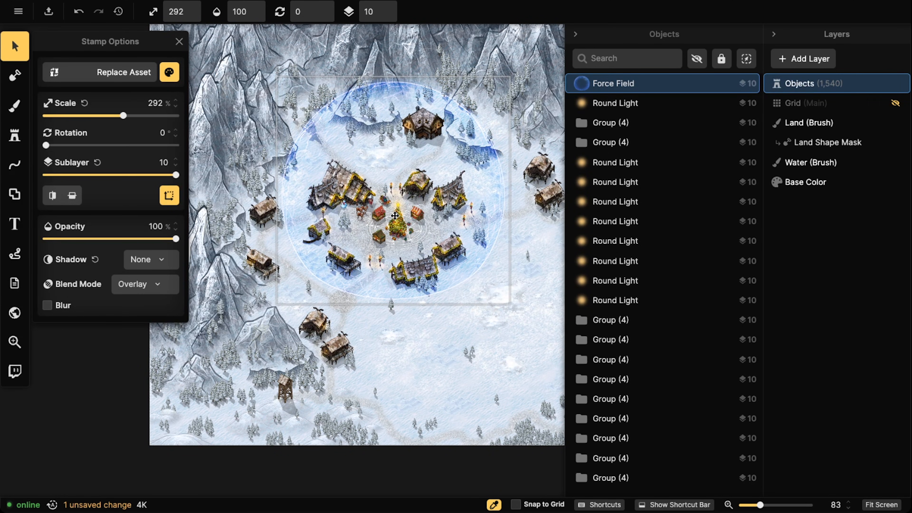
pyautogui.scroll(-3, 356, 130)
pyautogui.click(226, 120)
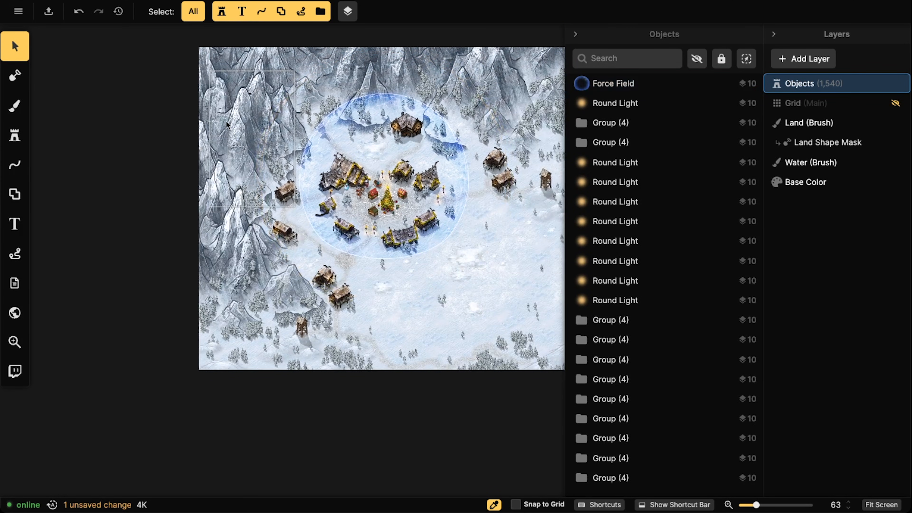
pyautogui.scroll(1, 363, 212)
pyautogui.scroll(-2, 228, 86)
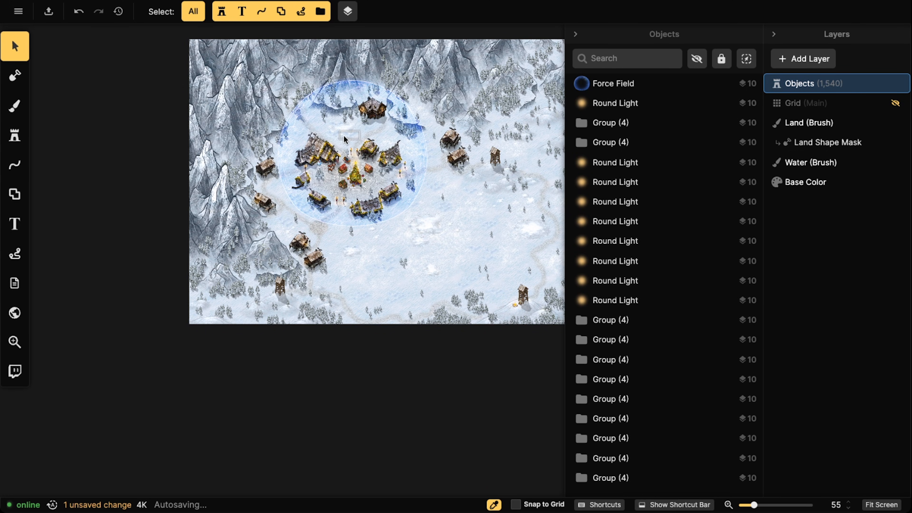
pyautogui.scroll(-2, 328, 128)
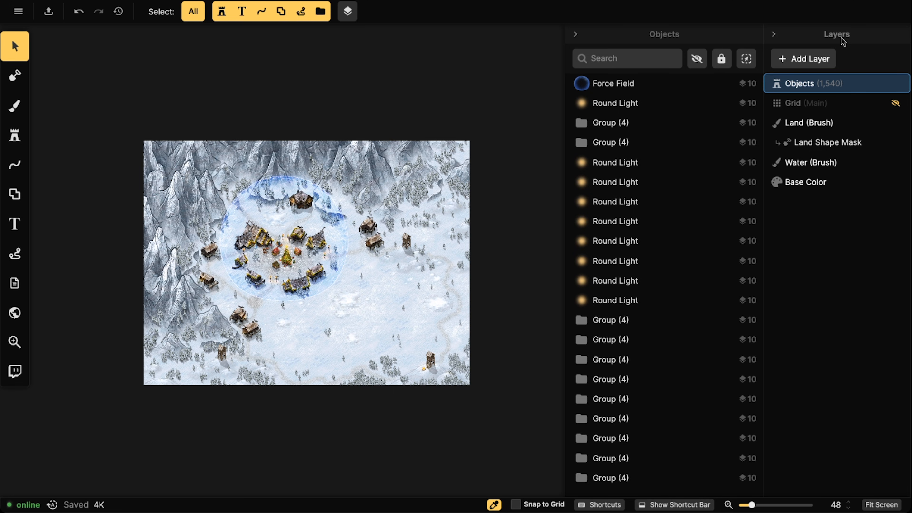
pyautogui.click(804, 64)
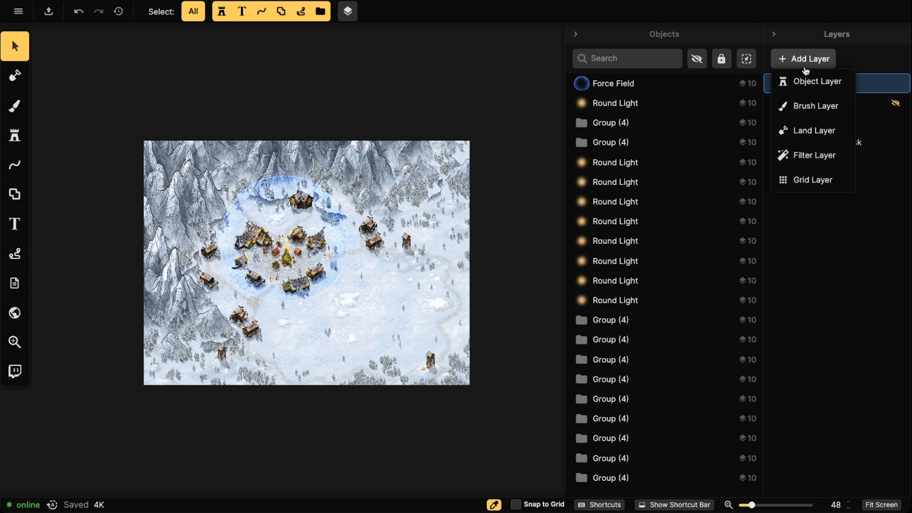
pyautogui.click(805, 154)
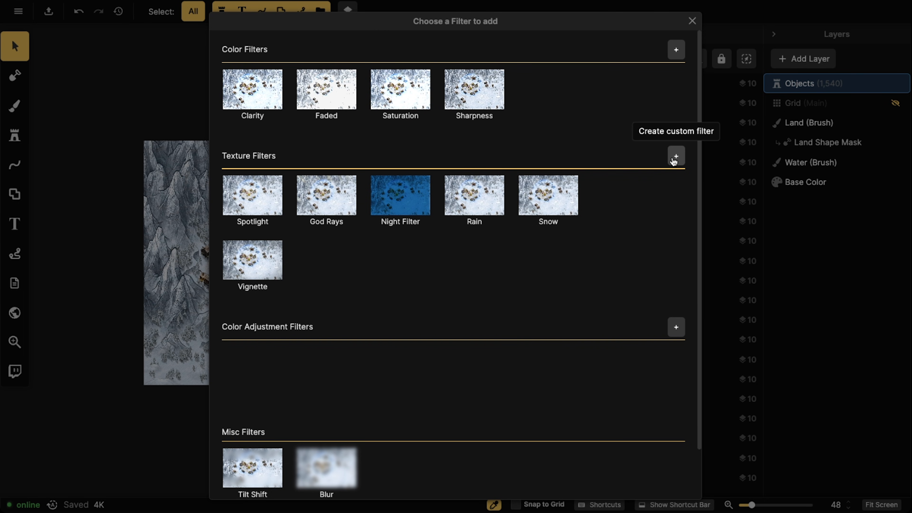
pyautogui.click(676, 155)
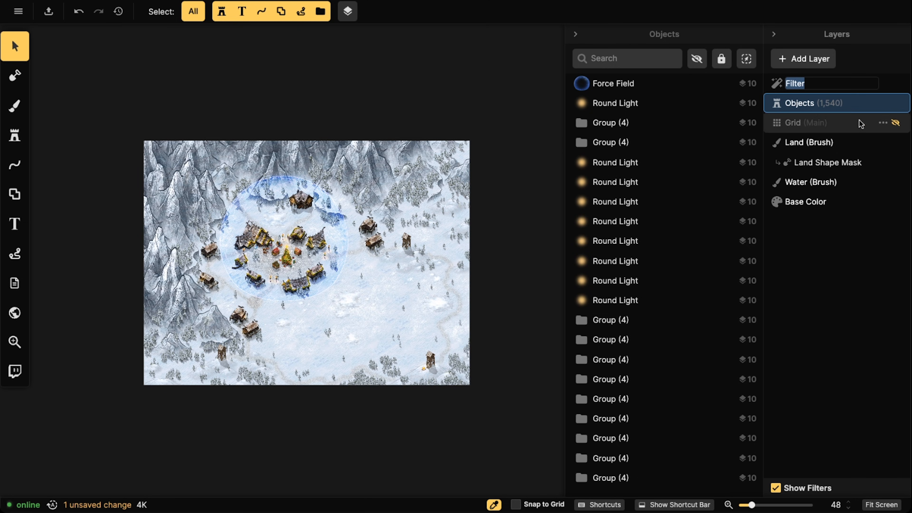
pyautogui.click(779, 83)
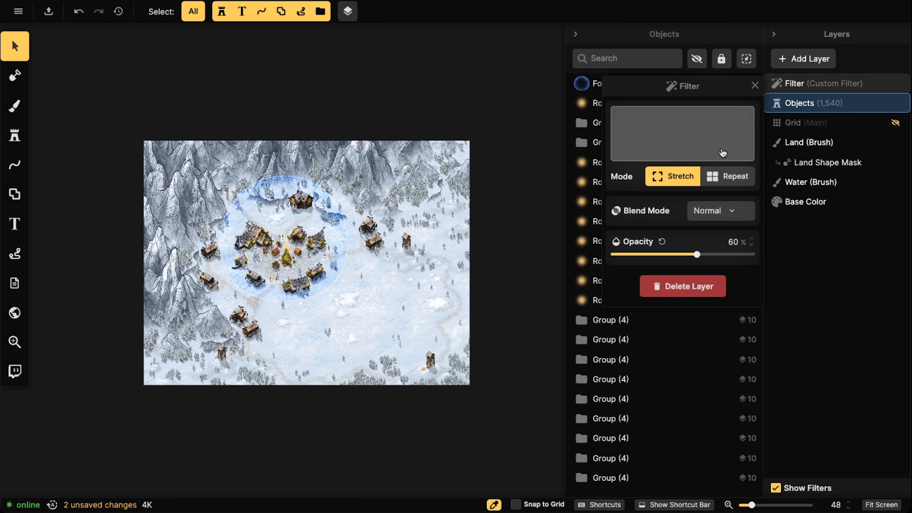
pyautogui.click(692, 148)
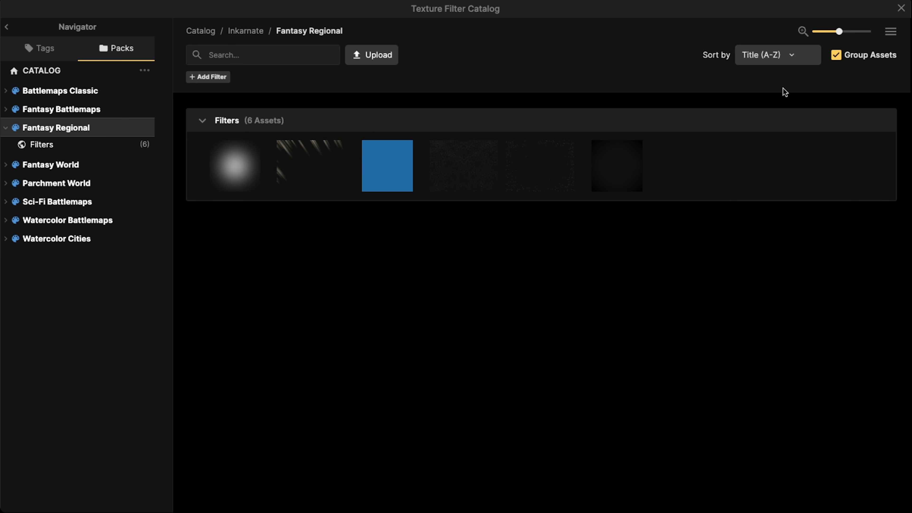
pyautogui.press('Escape')
pyautogui.click(679, 288)
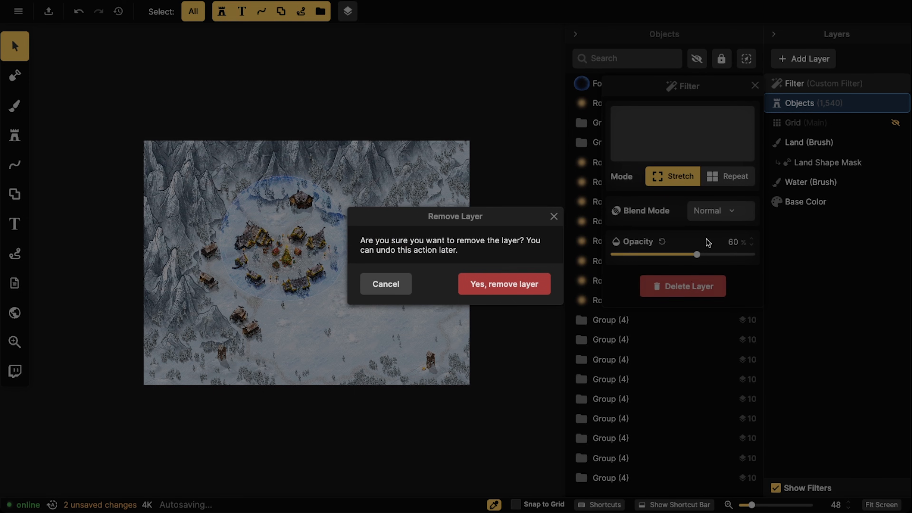
pyautogui.click(537, 287)
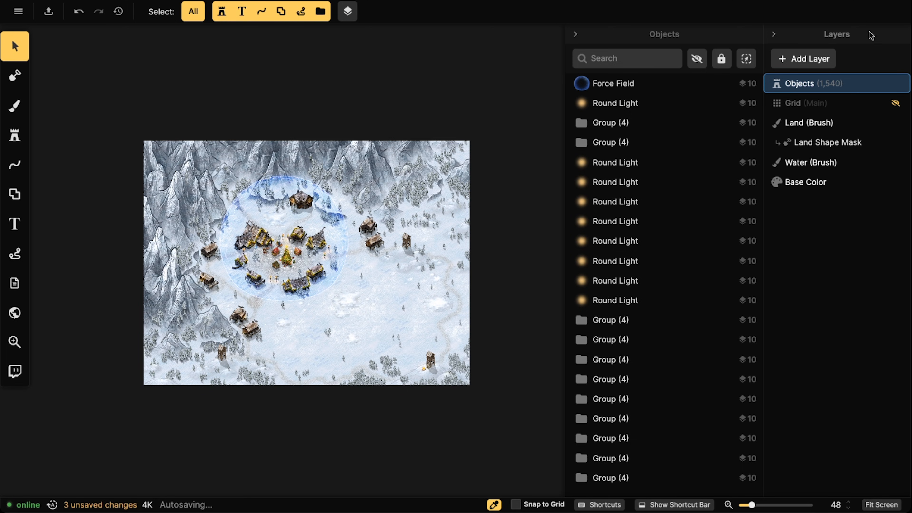
# Add a color filter layer above the Objects layer and set its preset to Winter.
pyautogui.click(810, 61)
pyautogui.click(810, 155)
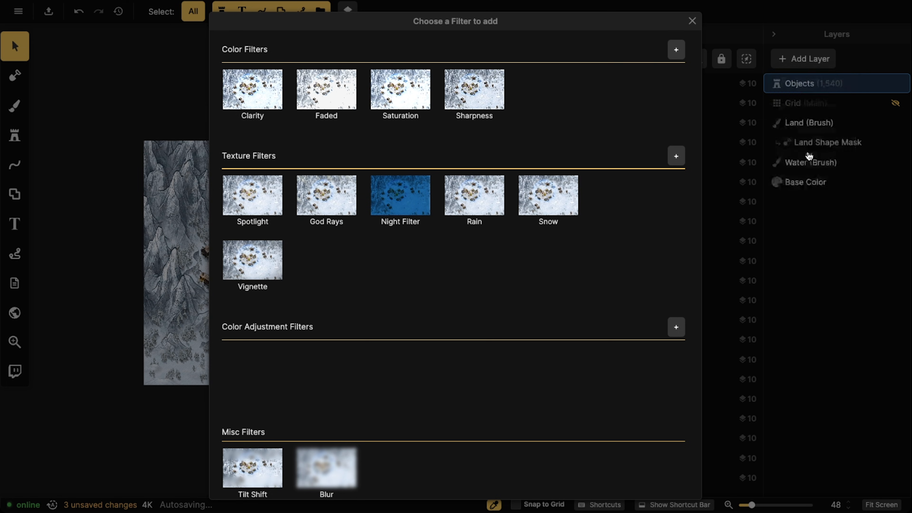
pyautogui.click(677, 50)
pyautogui.click(799, 108)
pyautogui.click(795, 84)
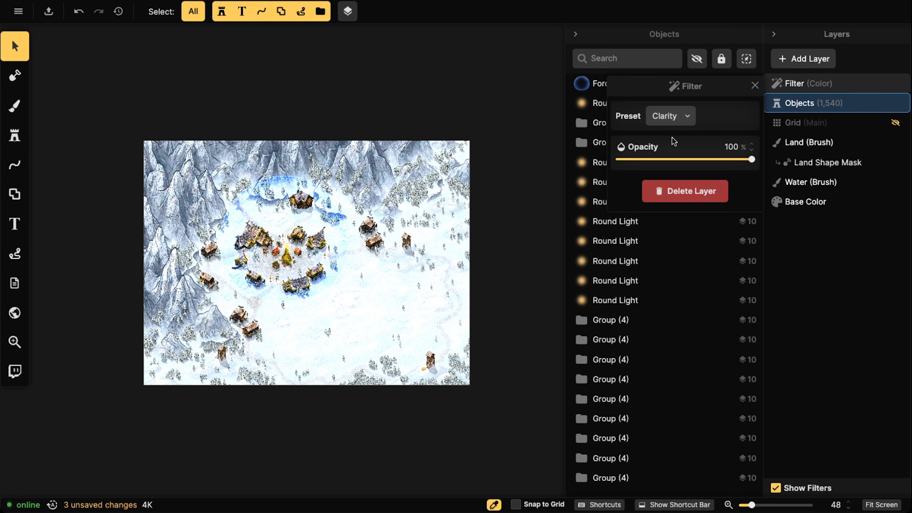
pyautogui.click(670, 115)
pyautogui.click(671, 284)
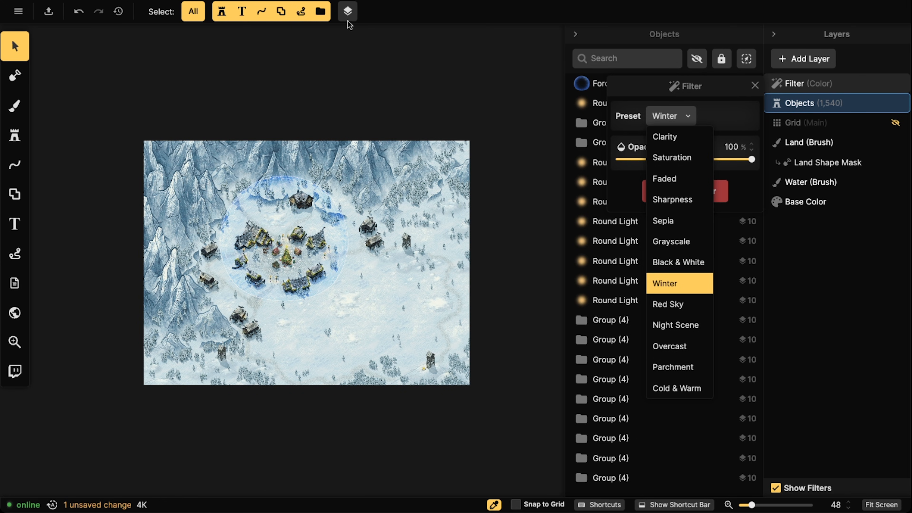
pyautogui.moveTo(821, 104)
pyautogui.mouseDown()
pyautogui.moveTo(822, 132)
pyautogui.moveTo(819, 103)
pyautogui.mouseUp()
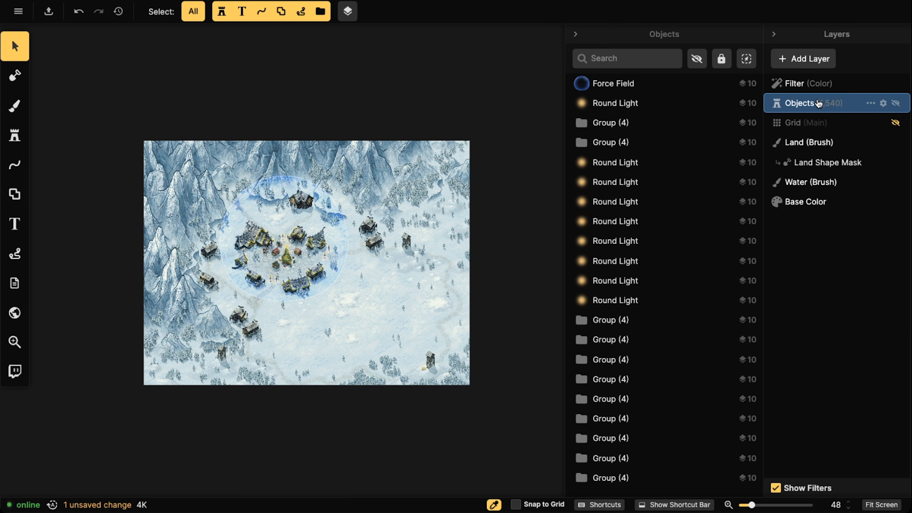
# Try the Winter filter at a reduced opacity of 25% and return it to 100%.
pyautogui.click(810, 83)
pyautogui.moveTo(751, 159); pyautogui.dragTo(702, 160)
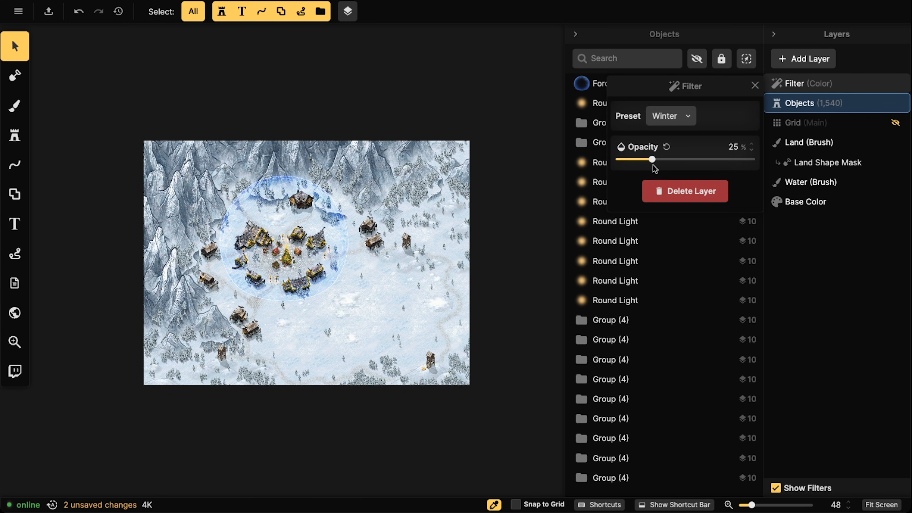
pyautogui.moveTo(666, 166); pyautogui.dragTo(775, 164)
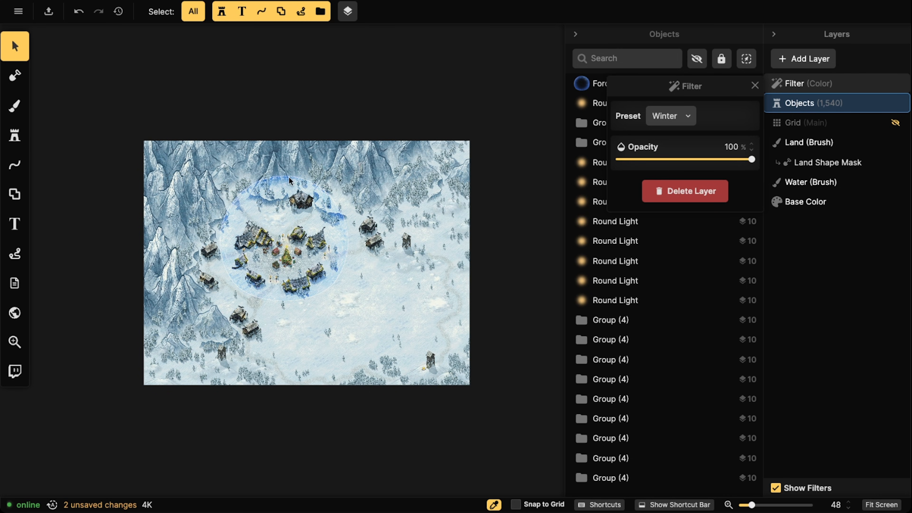
# Add a mask to the Winter filter layer.
pyautogui.click(793, 105)
pyautogui.rightClick(796, 105)
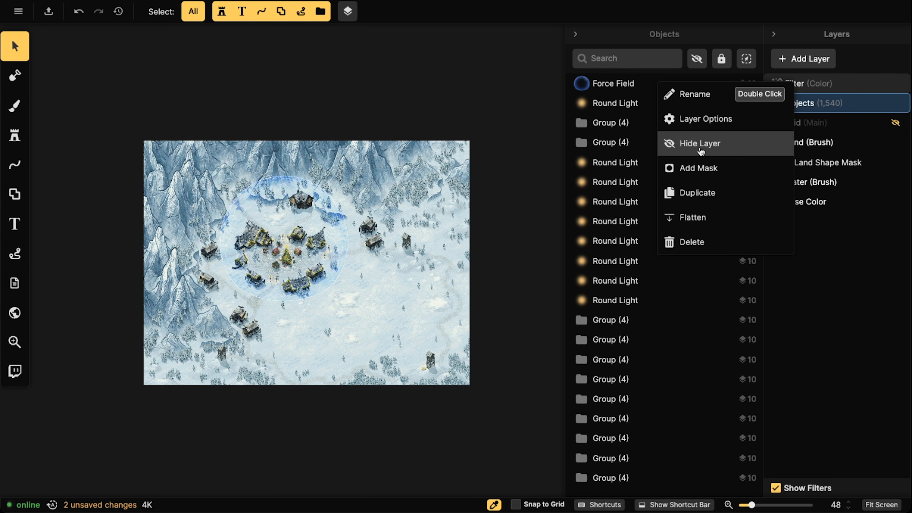
pyautogui.click(701, 166)
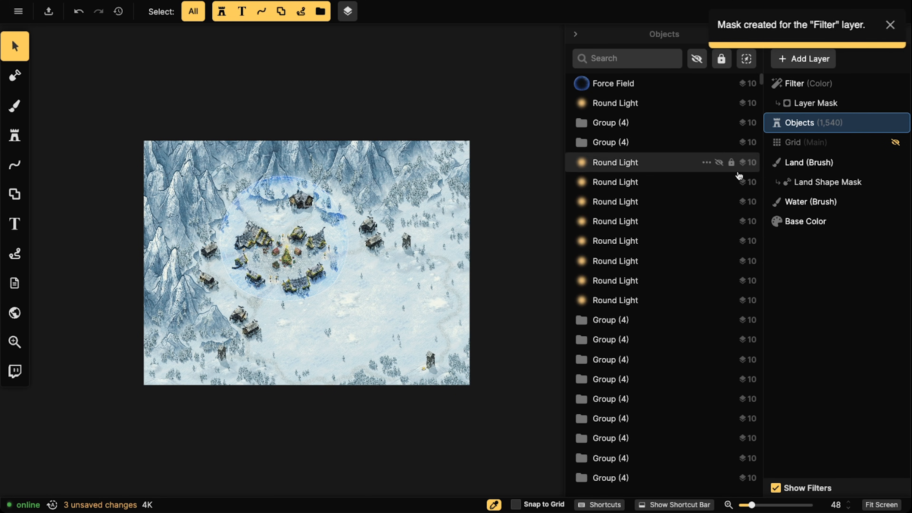
# Visualize the Winter filter's layer mask and fill it entirely with mask opacity 0.
pyautogui.click(813, 104)
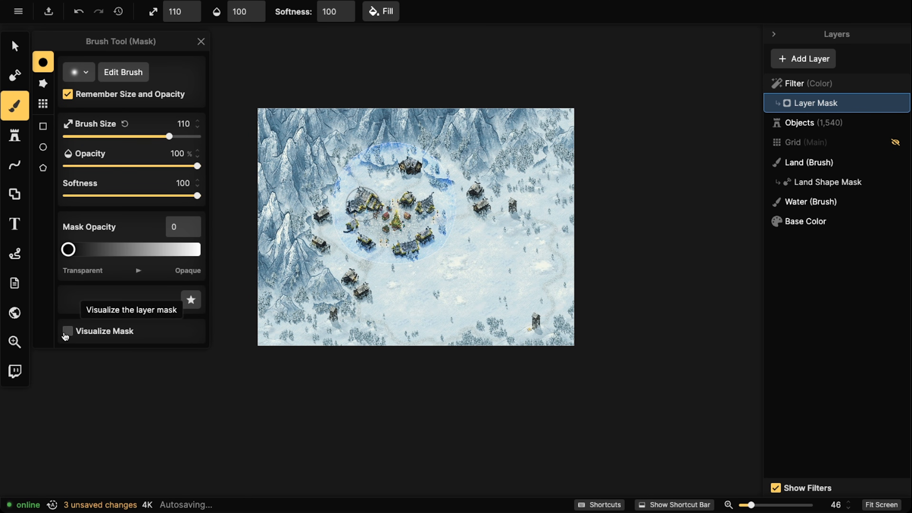
pyautogui.click(68, 332)
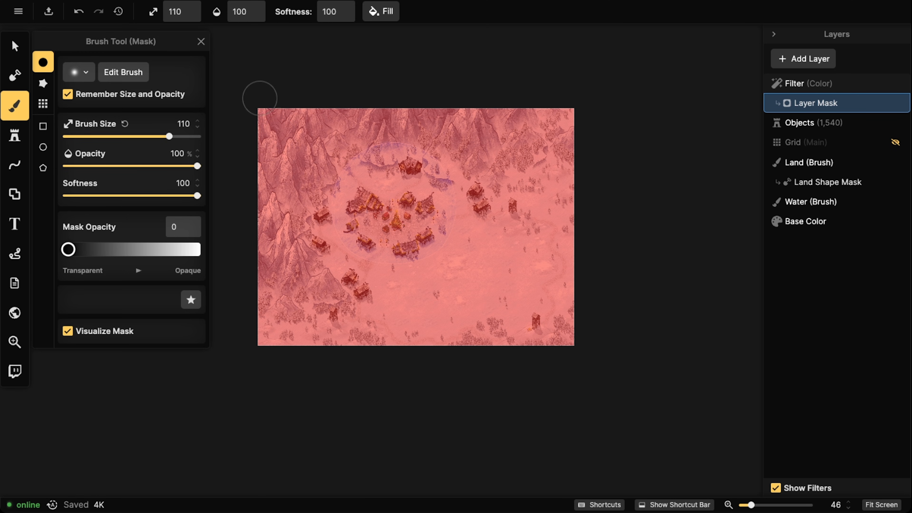
pyautogui.click(388, 17)
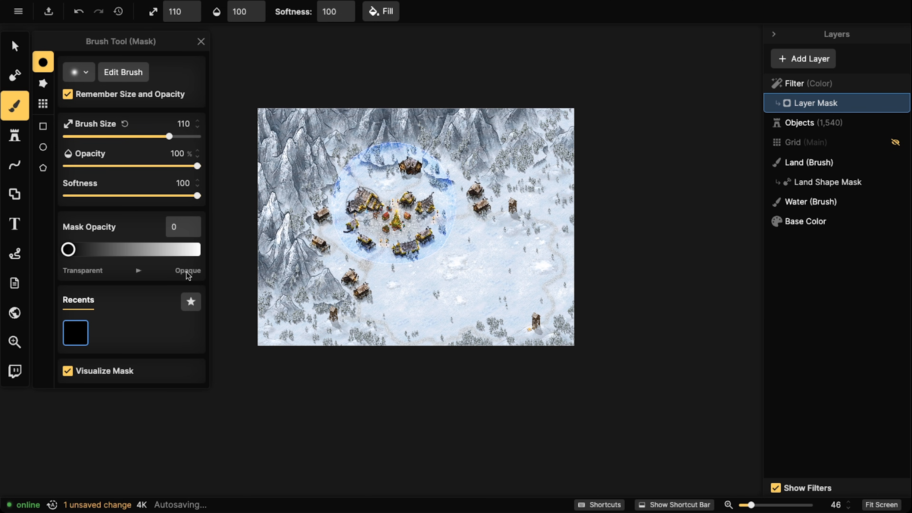
# Paint everything outside the force field at mask opacity 255 with a size 170 brush, and turn off the mask visualization.
pyautogui.moveTo(67, 250); pyautogui.dragTo(265, 250)
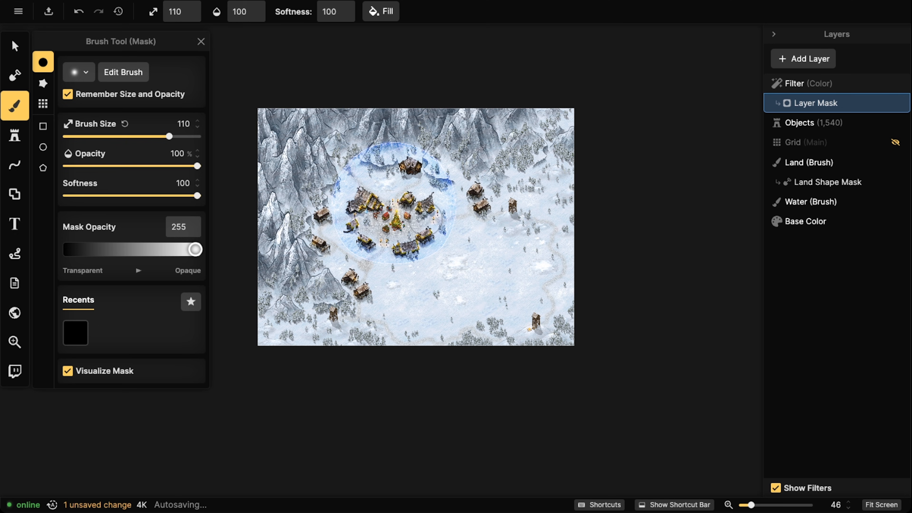
pyautogui.scroll(1, 393, 204)
pyautogui.press(']')
pyautogui.press(']')
pyautogui.press(']')
pyautogui.press(']')
pyautogui.press(']')
pyautogui.press(']')
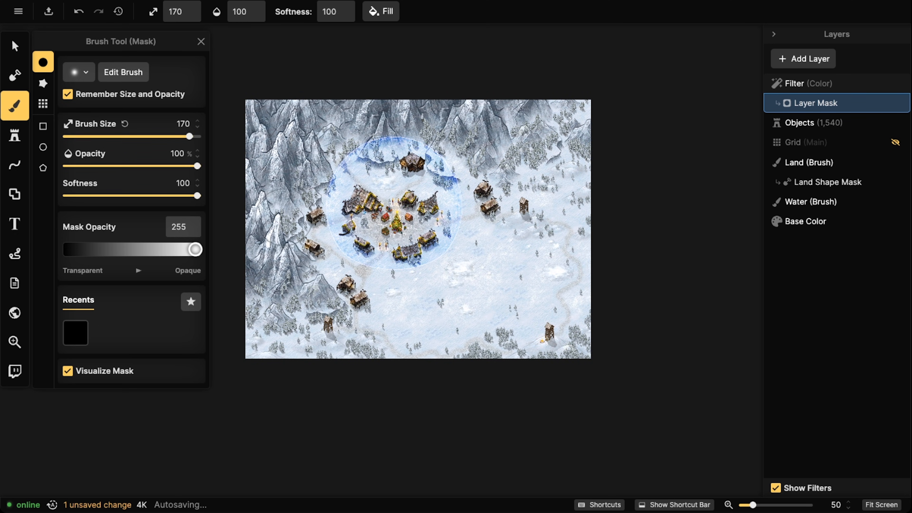
pyautogui.scroll(-1, 286, 215)
pyautogui.moveTo(286, 216)
pyautogui.mouseDown()
pyautogui.moveTo(334, 278)
pyautogui.moveTo(433, 286)
pyautogui.moveTo(469, 278)
pyautogui.moveTo(449, 275)
pyautogui.moveTo(461, 271)
pyautogui.moveTo(444, 252)
pyautogui.moveTo(429, 277)
pyautogui.moveTo(451, 257)
pyautogui.moveTo(465, 220)
pyautogui.moveTo(452, 163)
pyautogui.moveTo(430, 142)
pyautogui.moveTo(392, 125)
pyautogui.moveTo(344, 133)
pyautogui.moveTo(313, 165)
pyautogui.moveTo(302, 204)
pyautogui.moveTo(383, 131)
pyautogui.moveTo(296, 156)
pyautogui.moveTo(320, 105)
pyautogui.moveTo(277, 156)
pyautogui.moveTo(255, 206)
pyautogui.moveTo(257, 127)
pyautogui.mouseUp()
pyautogui.moveTo(401, 103)
pyautogui.mouseDown()
pyautogui.moveTo(253, 288)
pyautogui.moveTo(258, 335)
pyautogui.moveTo(313, 316)
pyautogui.moveTo(296, 291)
pyautogui.moveTo(463, 332)
pyautogui.moveTo(466, 351)
pyautogui.moveTo(580, 331)
pyautogui.mouseUp()
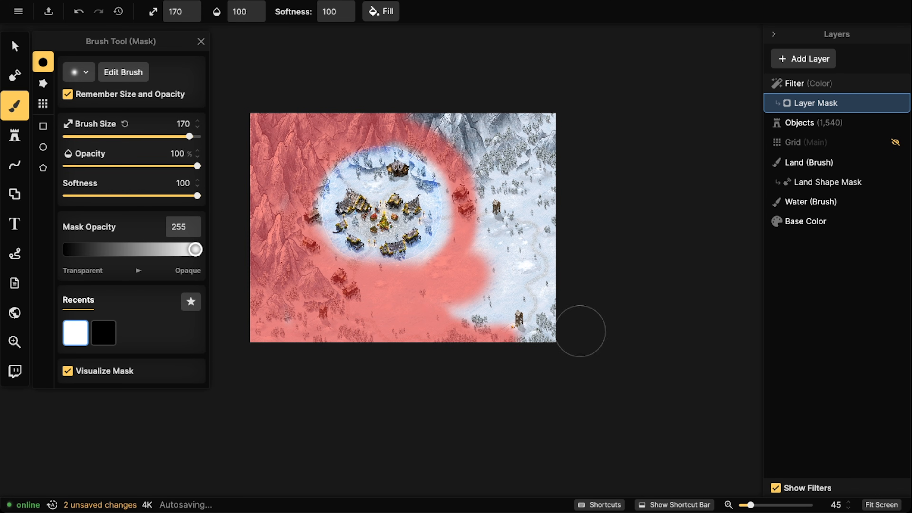
pyautogui.moveTo(471, 310)
pyautogui.mouseDown()
pyautogui.moveTo(569, 231)
pyautogui.moveTo(478, 216)
pyautogui.moveTo(537, 212)
pyautogui.moveTo(495, 332)
pyautogui.moveTo(525, 319)
pyautogui.mouseUp()
pyautogui.moveTo(504, 247)
pyautogui.mouseDown()
pyautogui.moveTo(410, 114)
pyautogui.moveTo(480, 150)
pyautogui.moveTo(484, 221)
pyautogui.mouseUp()
pyautogui.moveTo(491, 183)
pyautogui.mouseDown()
pyautogui.moveTo(506, 144)
pyautogui.moveTo(549, 171)
pyautogui.mouseUp()
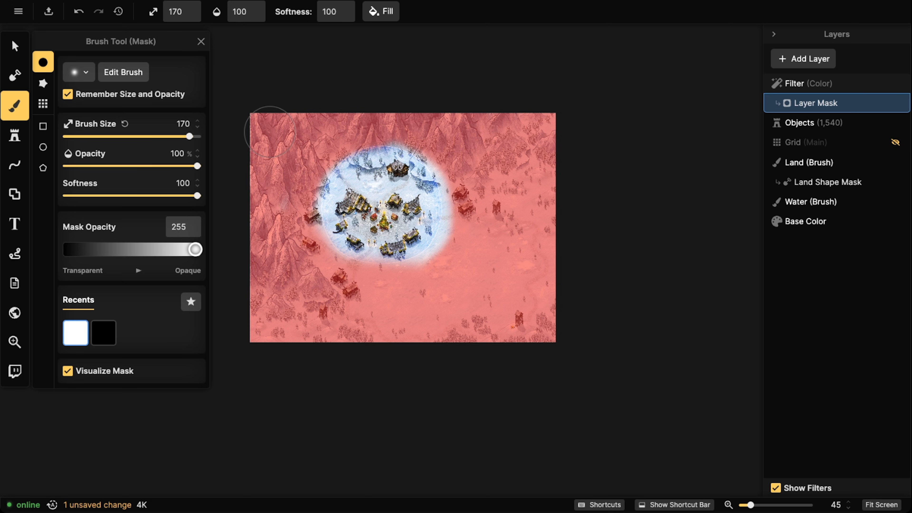
pyautogui.click(67, 371)
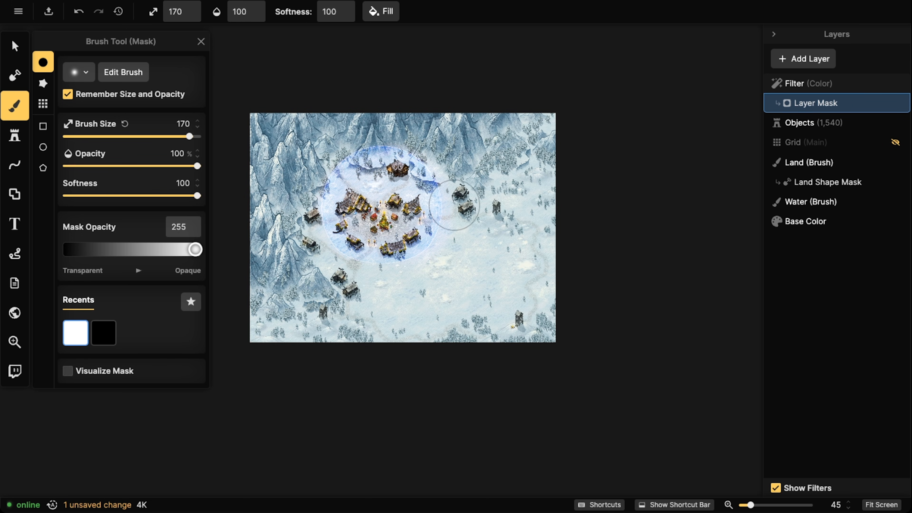
# Examine how the masked Winter filter contrasts the village inside the force field with the surrounding landscape.
pyautogui.scroll(1, 456, 203)
pyautogui.scroll(5, 456, 203)
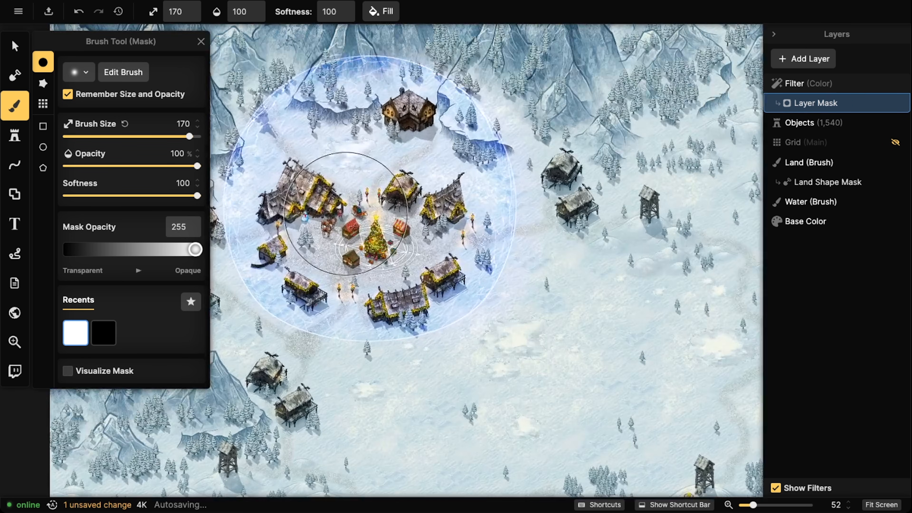
pyautogui.scroll(-2, 518, 162)
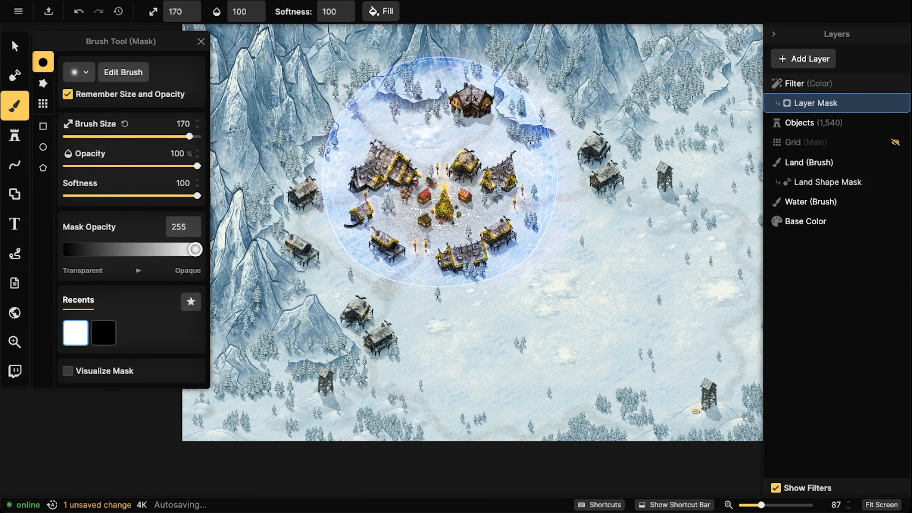
pyautogui.scroll(2, 403, 194)
pyautogui.scroll(2, 392, 210)
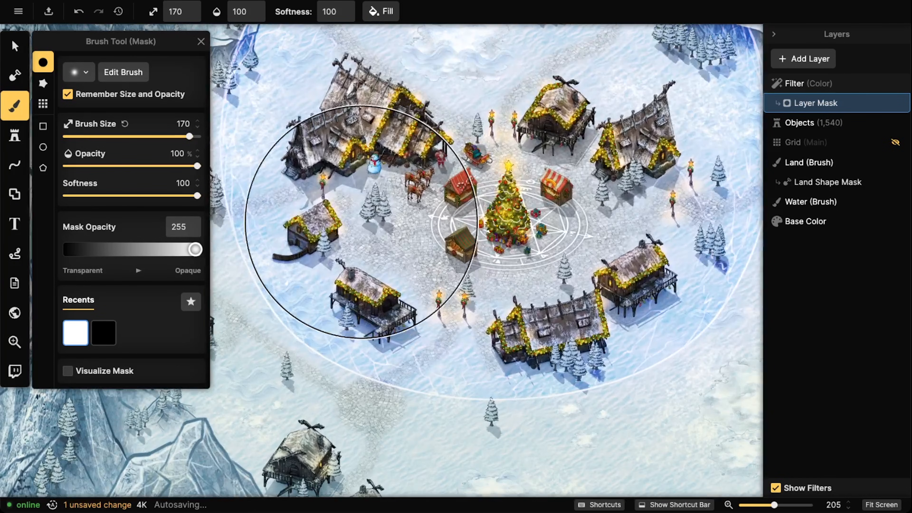
pyautogui.scroll(-3, 483, 204)
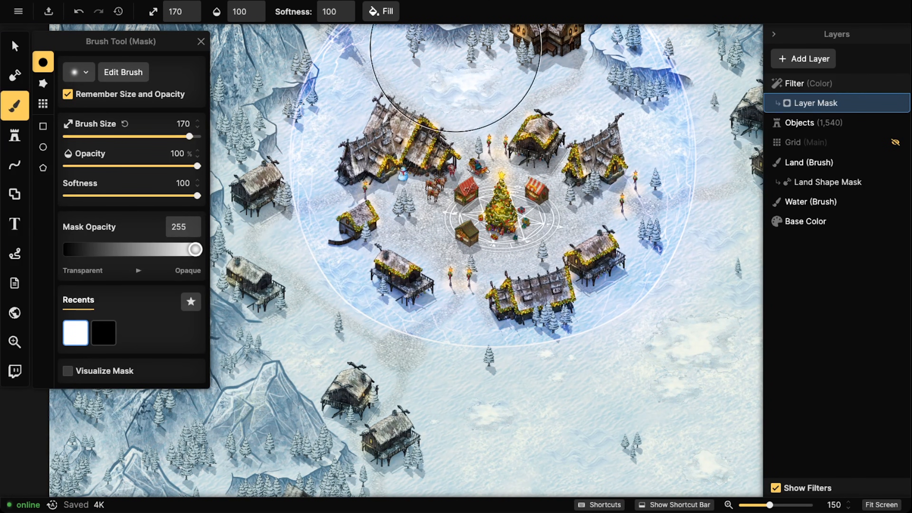
pyautogui.scroll(-6, 588, 124)
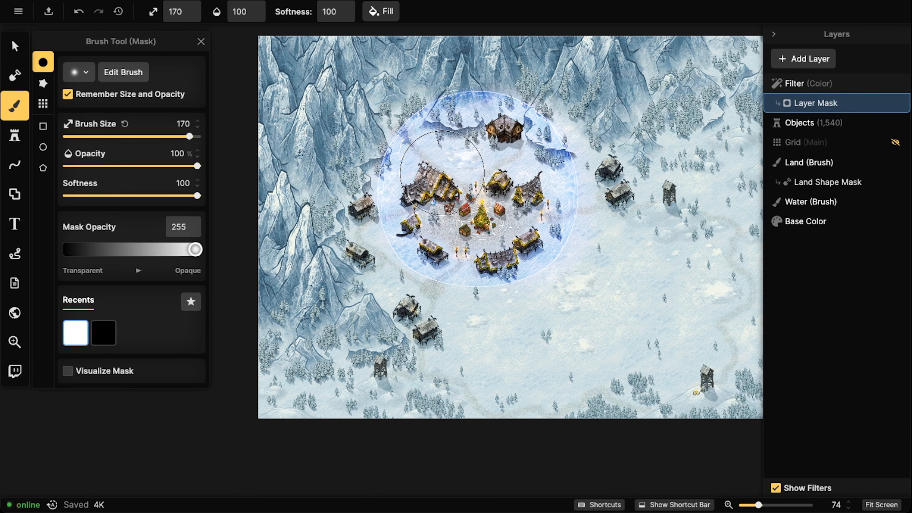
pyautogui.scroll(-2, 443, 173)
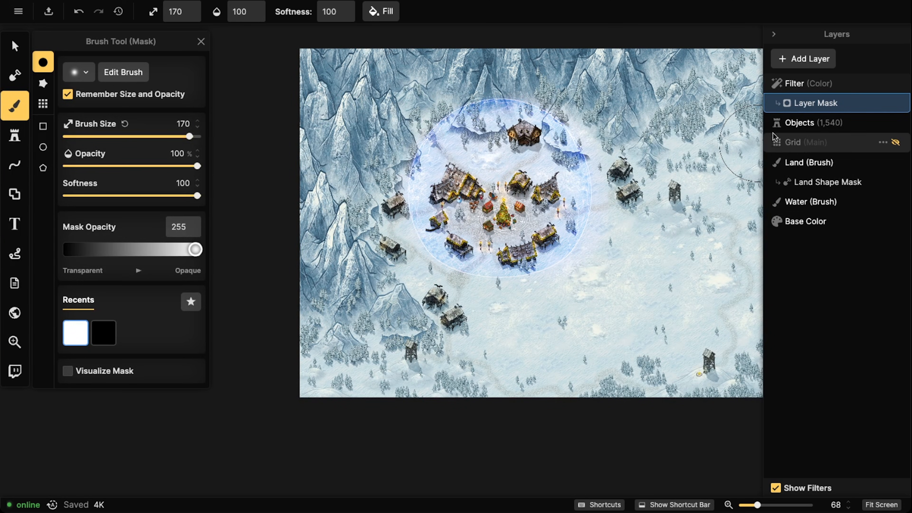
pyautogui.click(803, 67)
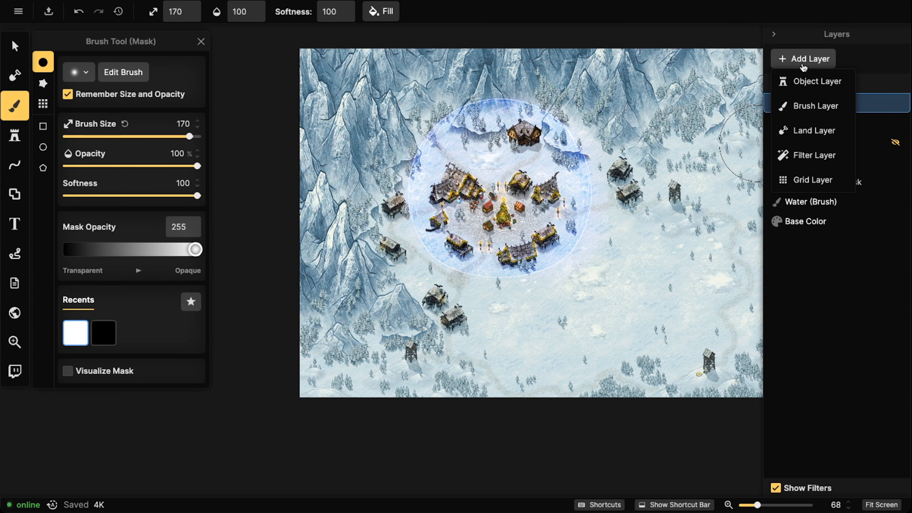
pyautogui.click(811, 138)
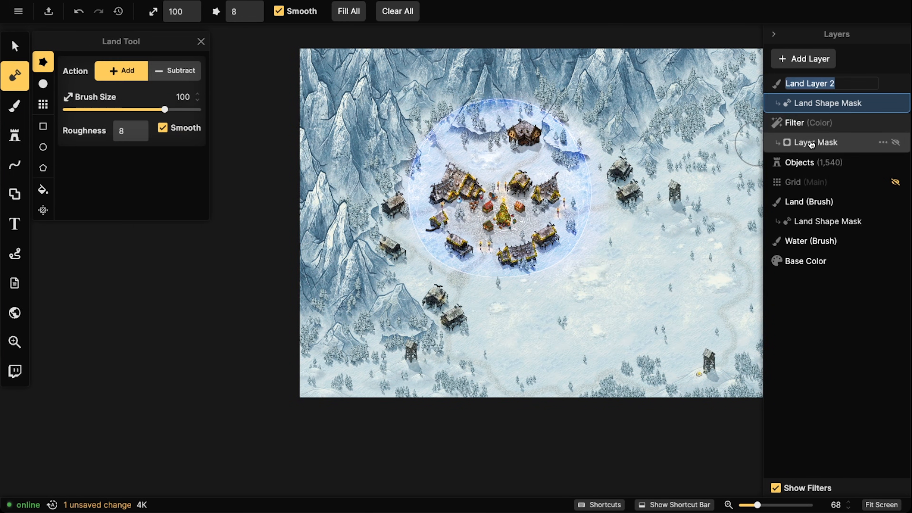
pyautogui.doubleClick(793, 83)
pyautogui.press('Return')
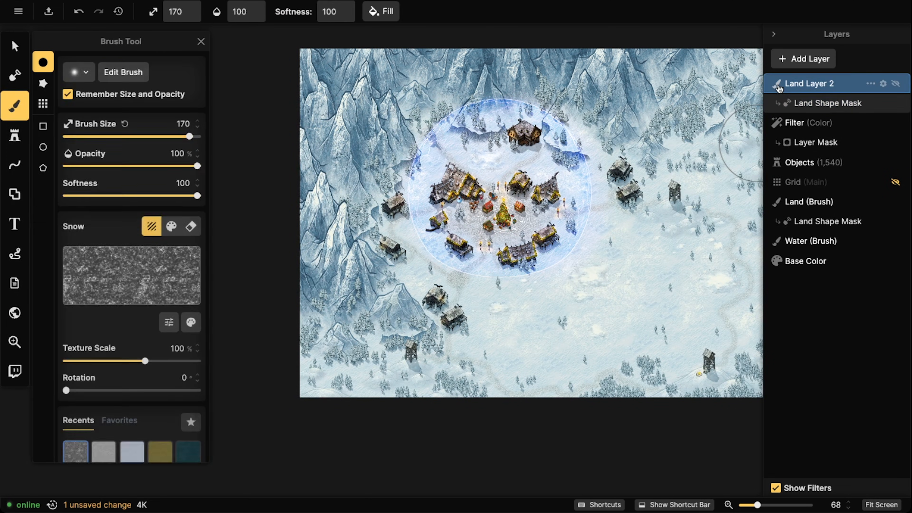
pyautogui.hotkey('ctrl', 'z')
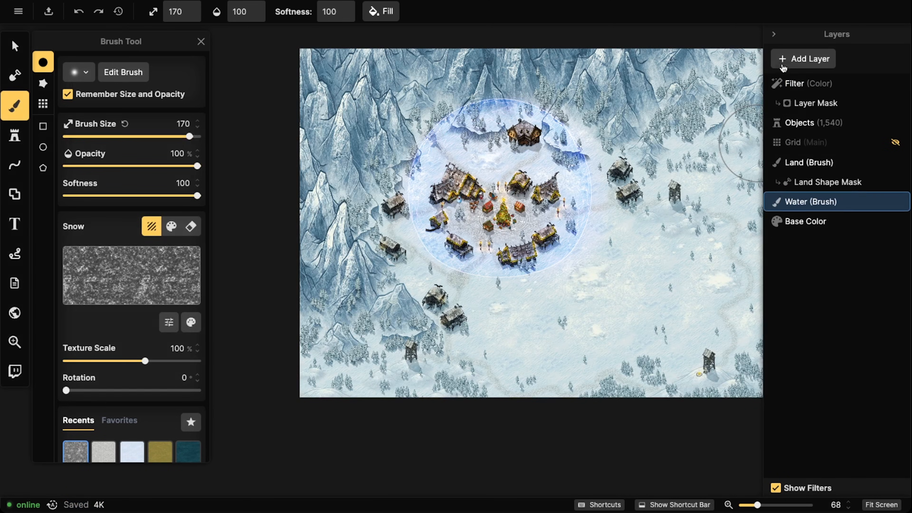
# Add a Snow texture filter, move it to the top of the layer stack and keep it at 100% opacity.
pyautogui.click(783, 64)
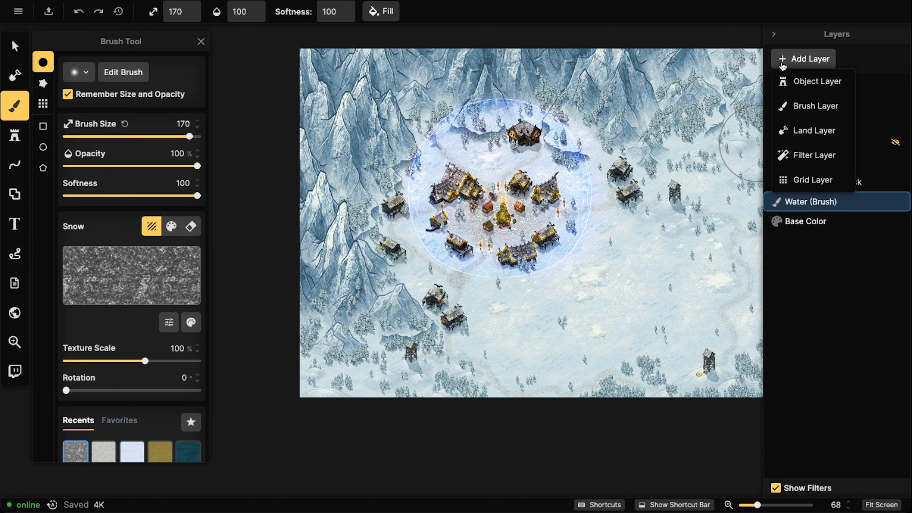
pyautogui.click(798, 154)
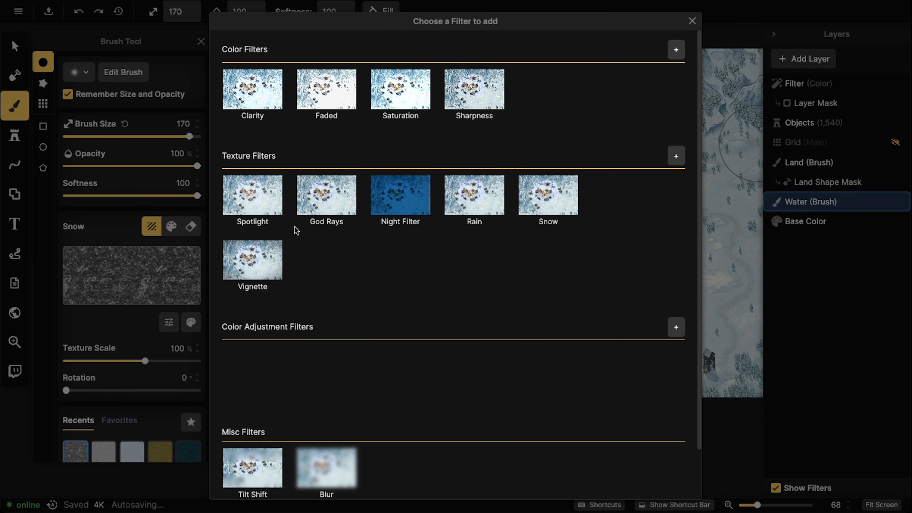
pyautogui.click(526, 191)
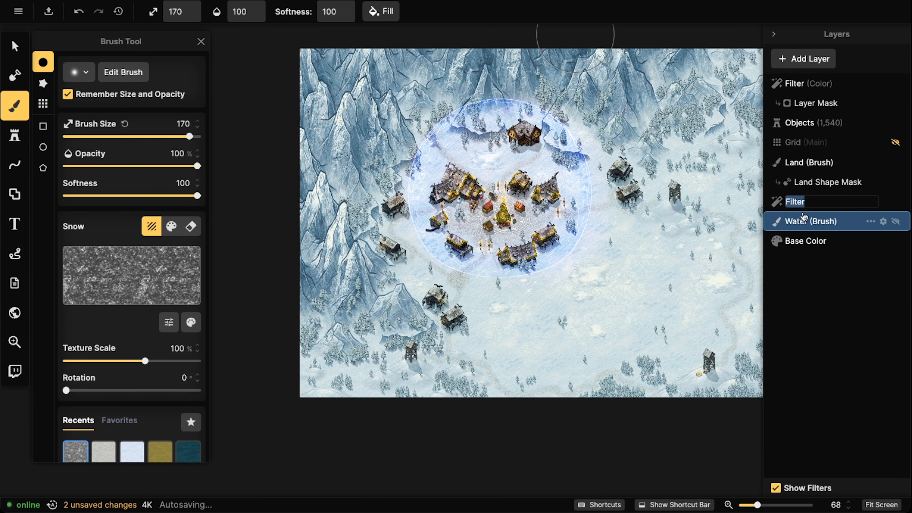
pyautogui.click(883, 204)
pyautogui.moveTo(793, 202); pyautogui.dragTo(793, 79)
pyautogui.click(800, 85)
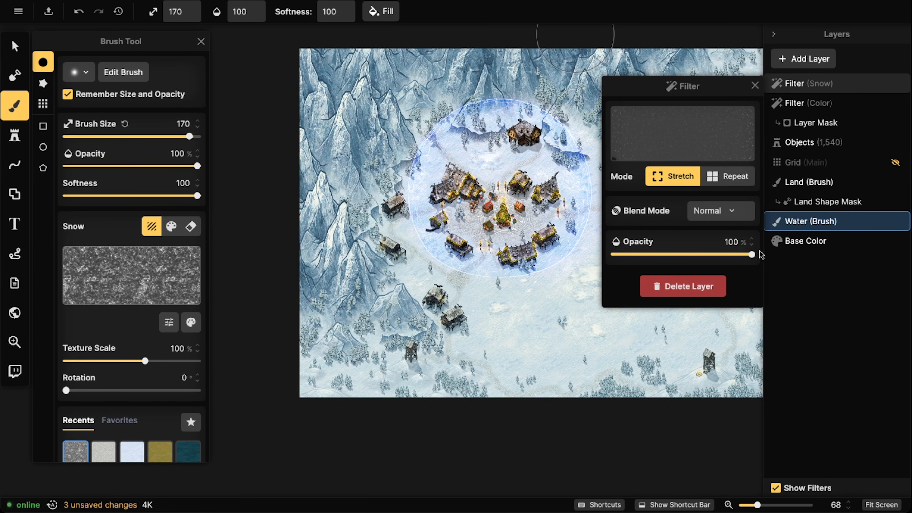
pyautogui.moveTo(712, 257); pyautogui.dragTo(836, 249)
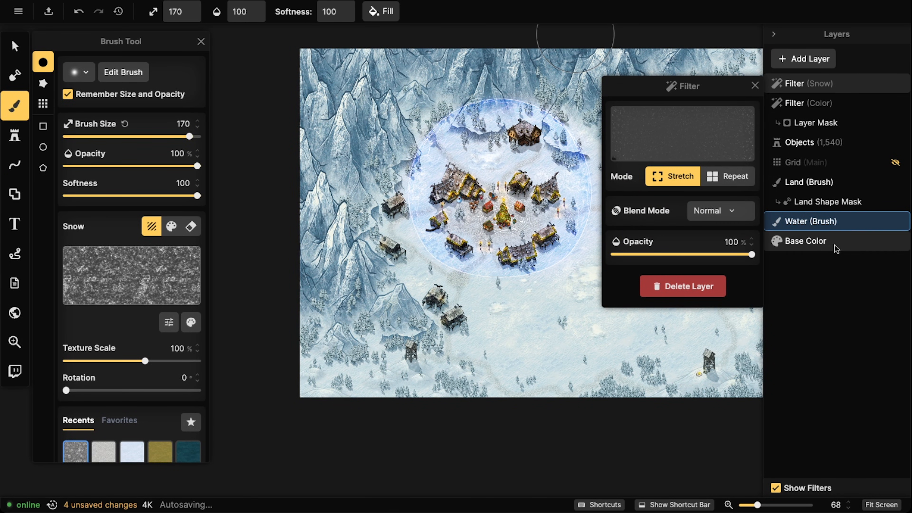
pyautogui.scroll(5, 431, 237)
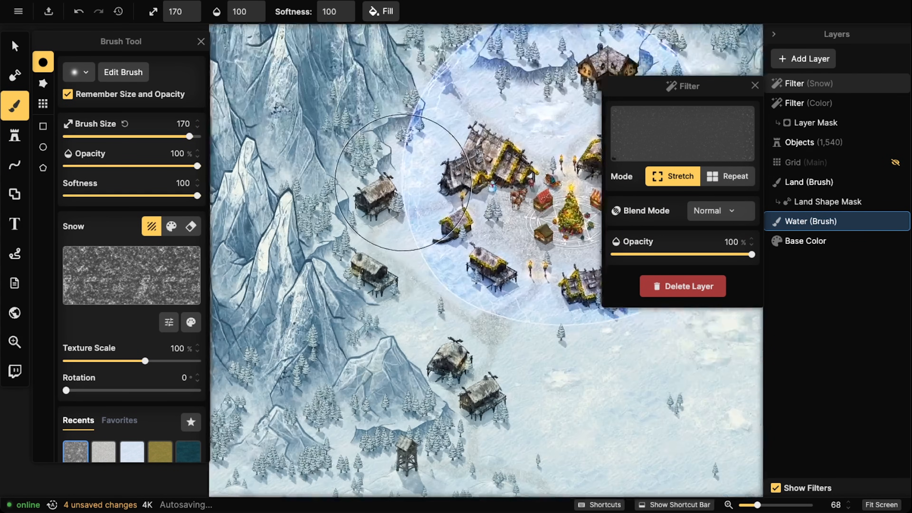
pyautogui.scroll(-4, 468, 185)
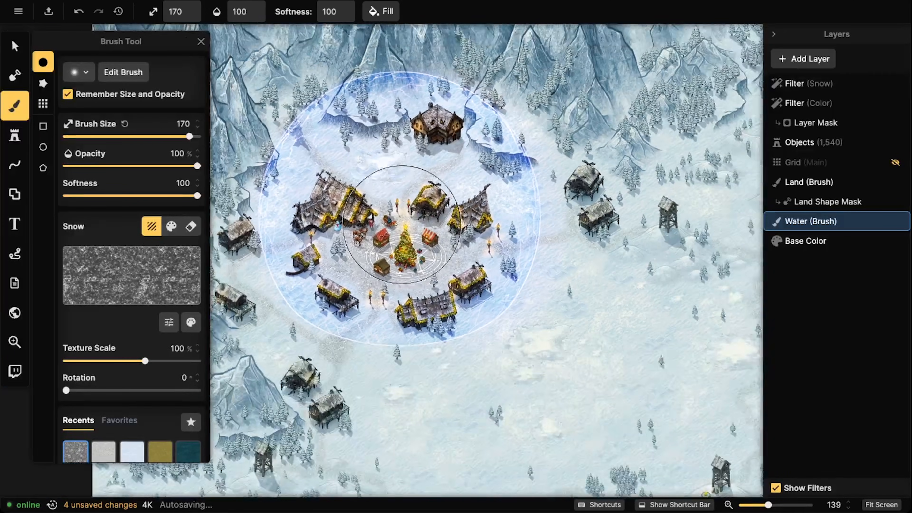
pyautogui.scroll(-3, 388, 196)
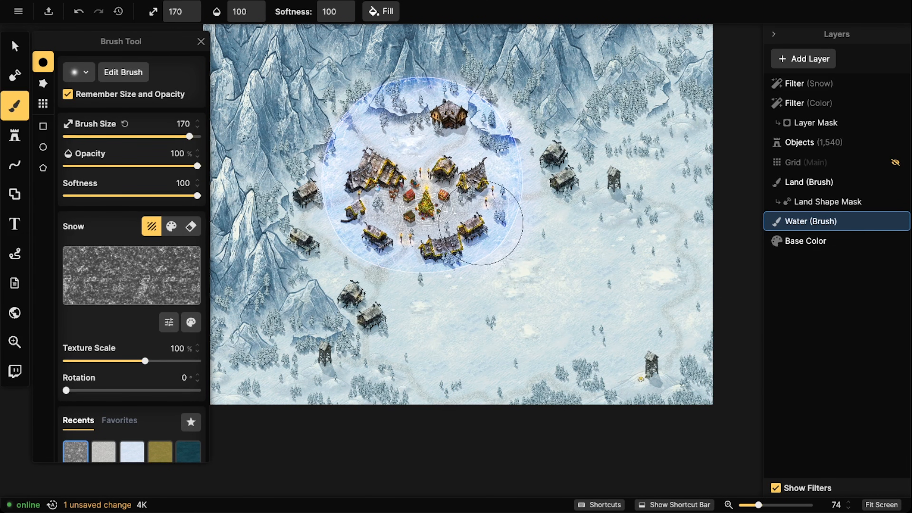
pyautogui.scroll(4, 488, 185)
pyautogui.scroll(-4, 449, 251)
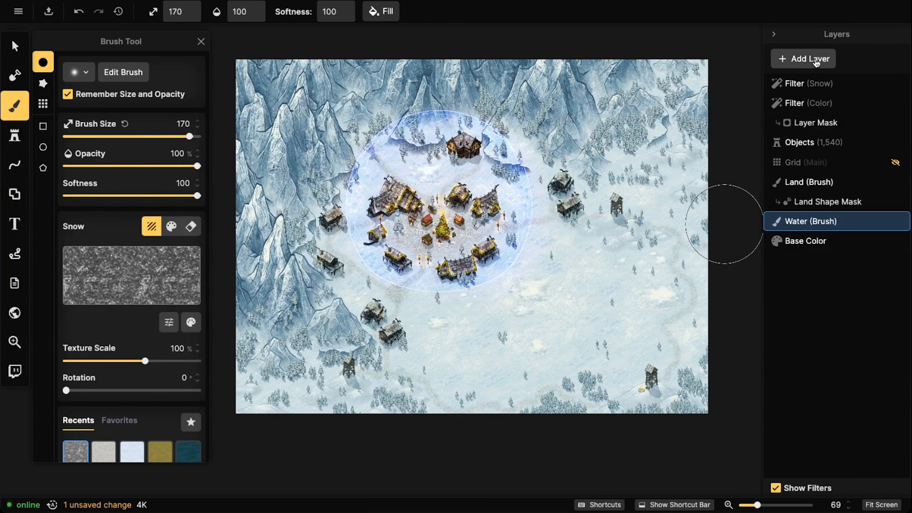
# Add a color filter layer with the Red Sky preset and move it to the top of the layer stack.
pyautogui.click(816, 62)
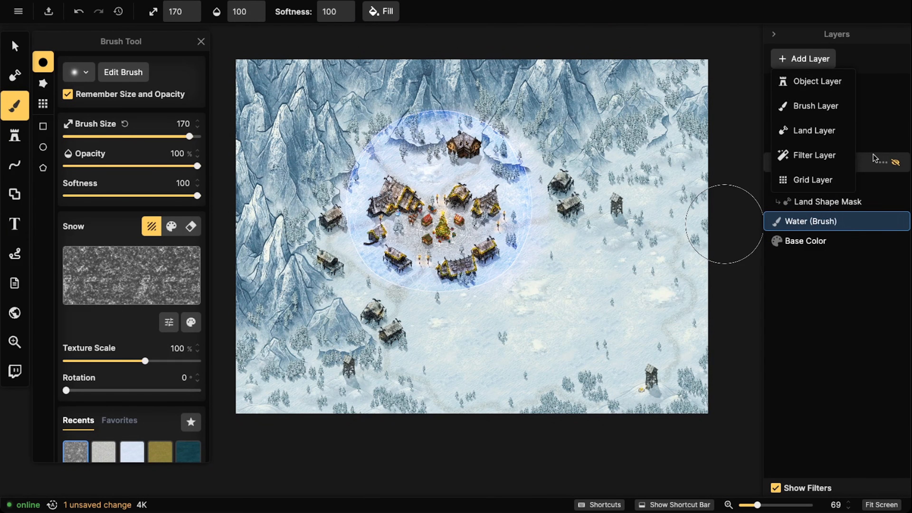
pyautogui.click(823, 106)
pyautogui.click(810, 61)
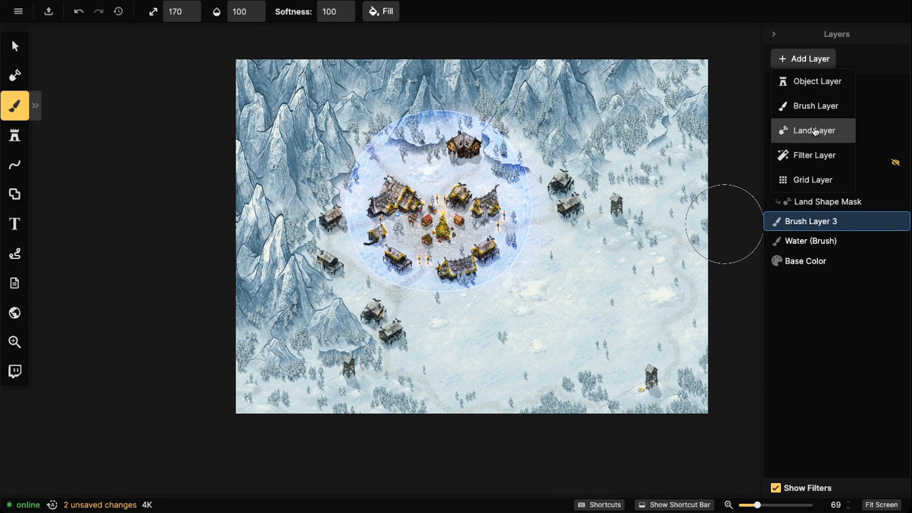
pyautogui.click(812, 154)
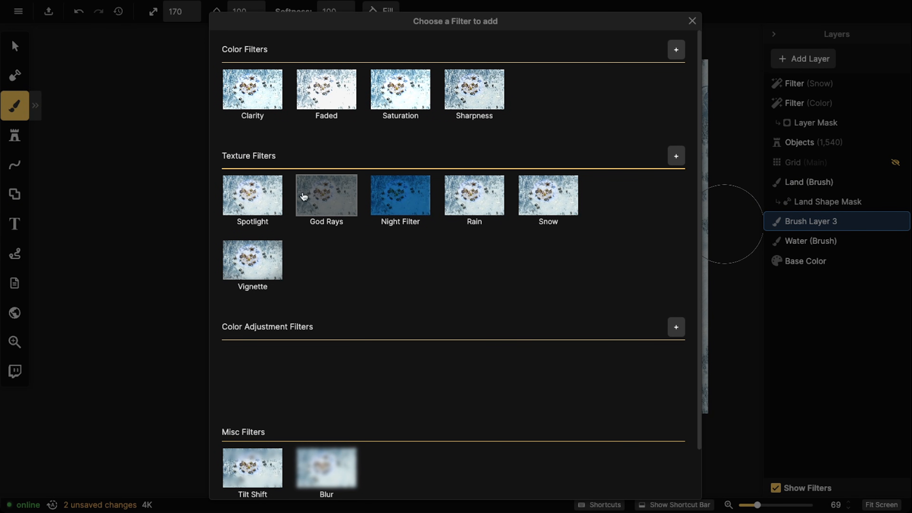
pyautogui.click(672, 55)
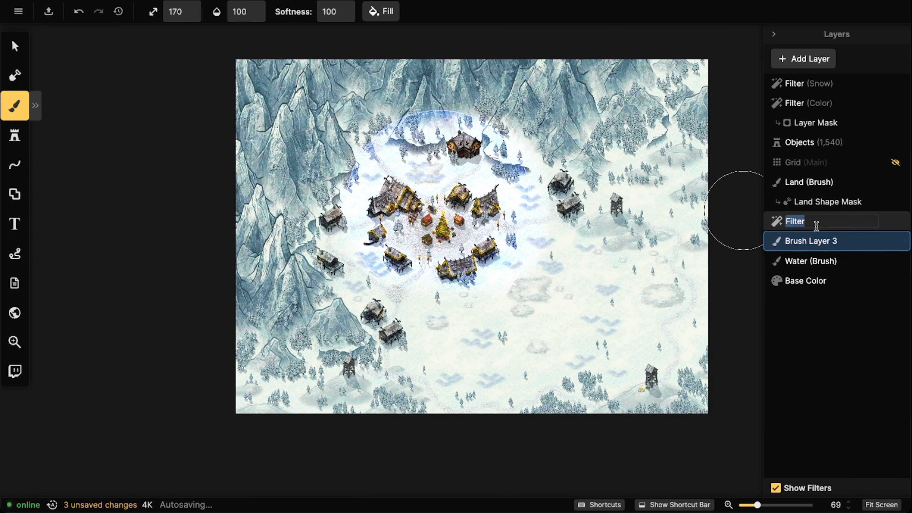
pyautogui.click(773, 226)
pyautogui.click(671, 255)
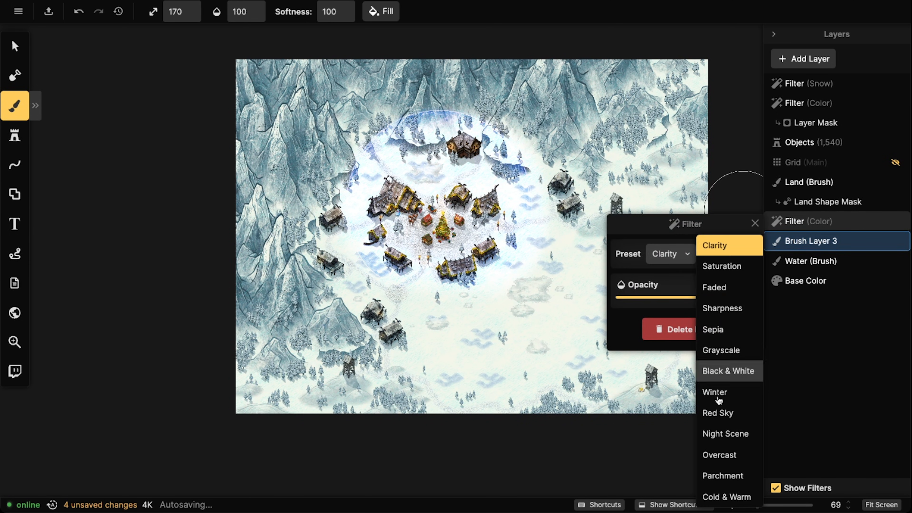
pyautogui.click(723, 414)
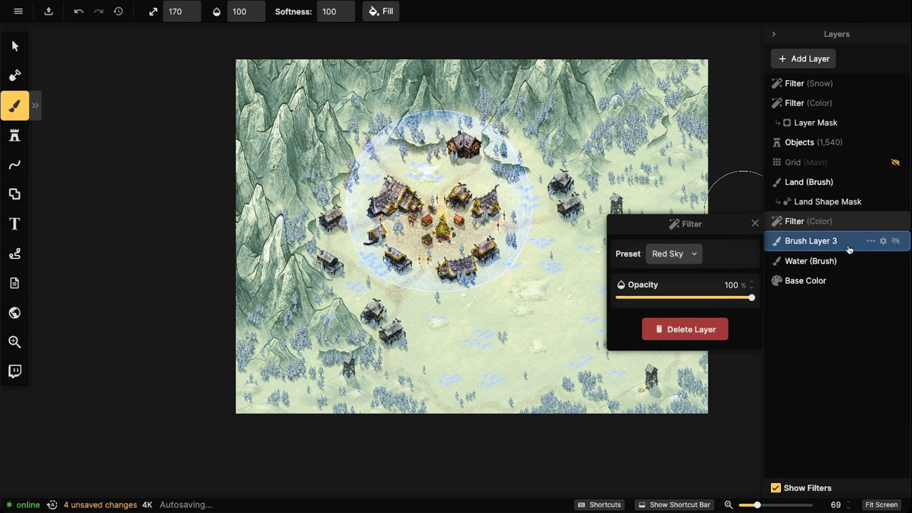
pyautogui.moveTo(822, 221); pyautogui.dragTo(822, 79)
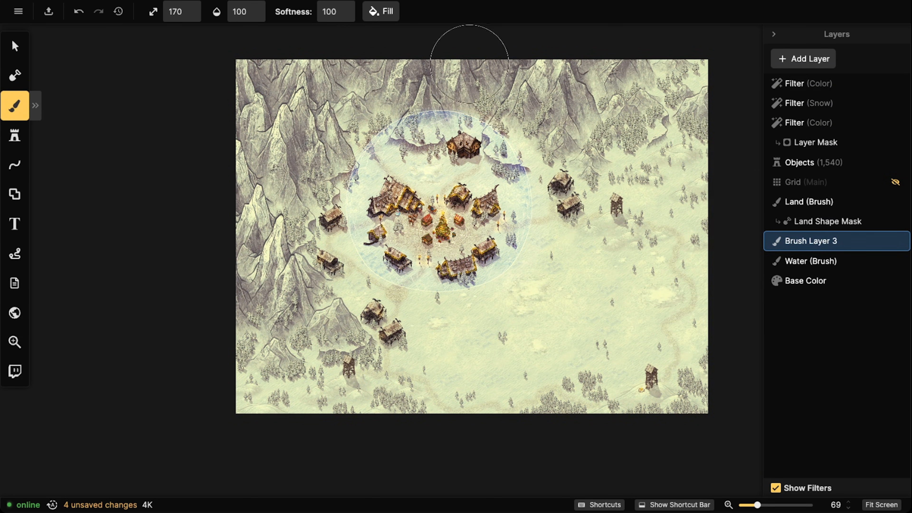
# Add a layer mask to the Red Sky filter and visualize the mask for painting.
pyautogui.rightClick(790, 83)
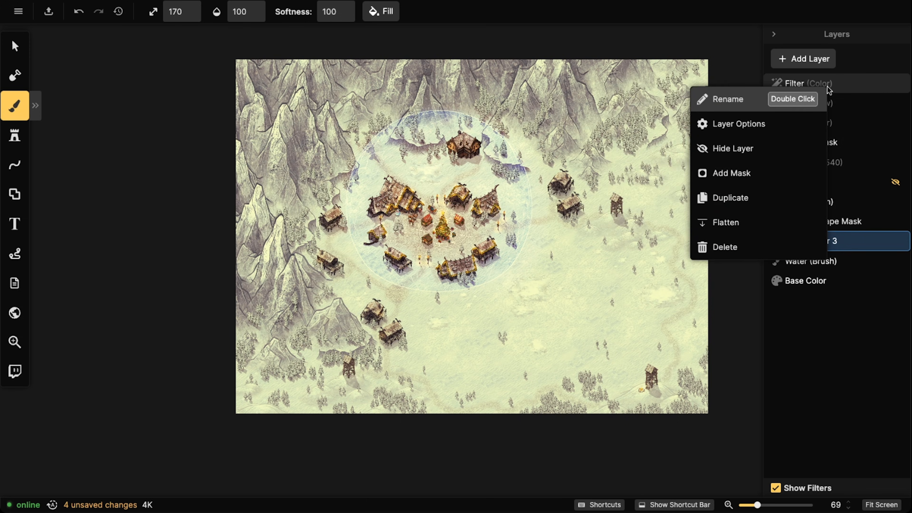
pyautogui.click(740, 173)
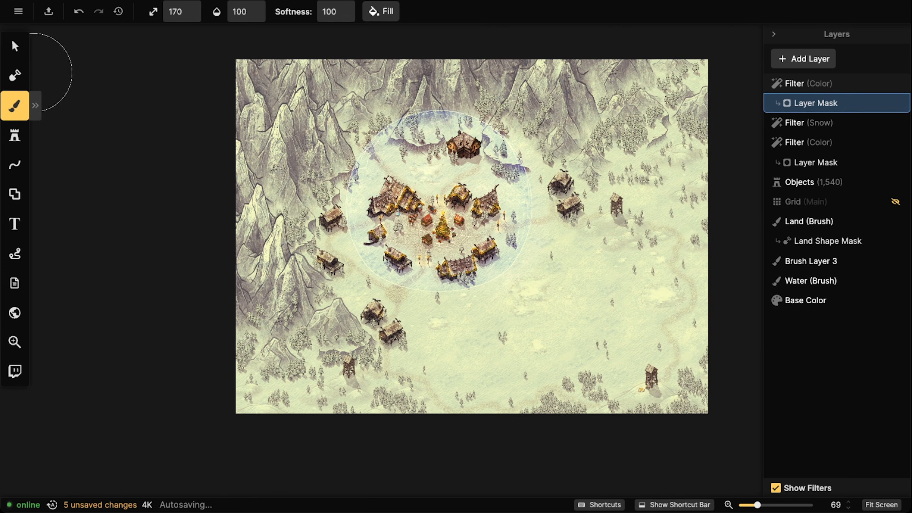
pyautogui.click(24, 107)
pyautogui.click(67, 371)
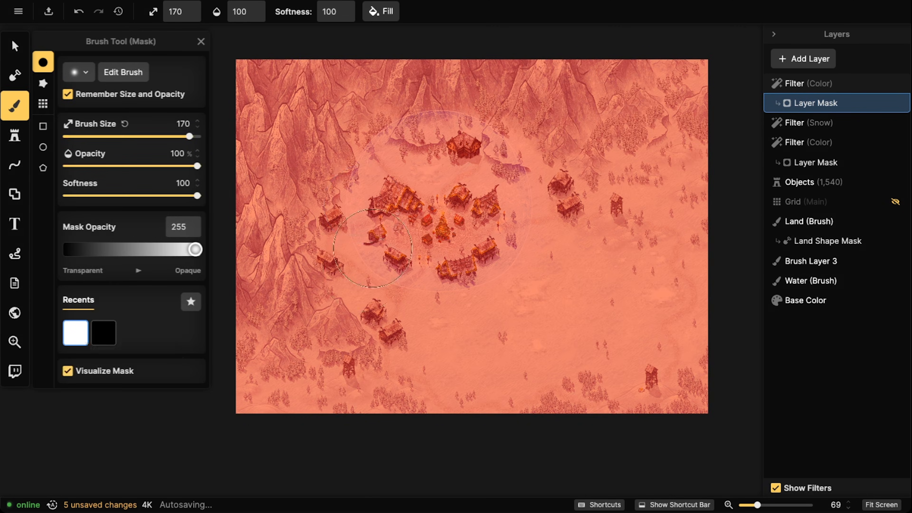
# Paint everything outside the force field at mask opacity 0 on the Red Sky filter's mask.
pyautogui.scroll(-3, 417, 212)
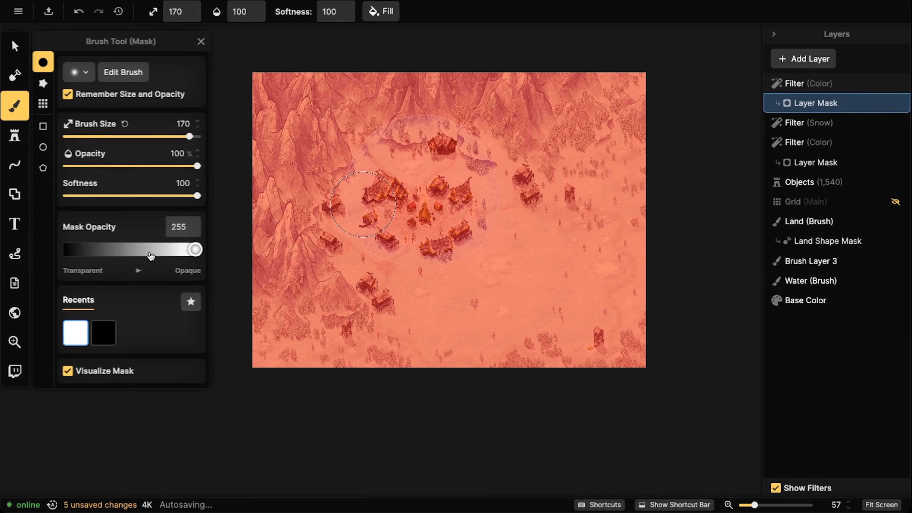
pyautogui.moveTo(108, 249); pyautogui.dragTo(68, 250)
pyautogui.moveTo(354, 94)
pyautogui.mouseDown()
pyautogui.moveTo(314, 148)
pyautogui.moveTo(322, 130)
pyautogui.moveTo(354, 150)
pyautogui.moveTo(335, 141)
pyautogui.moveTo(323, 185)
pyautogui.moveTo(327, 198)
pyautogui.moveTo(336, 152)
pyautogui.moveTo(329, 206)
pyautogui.moveTo(341, 255)
pyautogui.moveTo(377, 280)
pyautogui.moveTo(449, 283)
pyautogui.moveTo(501, 255)
pyautogui.moveTo(525, 203)
pyautogui.moveTo(514, 155)
pyautogui.moveTo(481, 123)
pyautogui.moveTo(405, 107)
pyautogui.moveTo(348, 125)
pyautogui.moveTo(370, 87)
pyautogui.moveTo(297, 140)
pyautogui.moveTo(281, 192)
pyautogui.moveTo(276, 85)
pyautogui.moveTo(264, 243)
pyautogui.moveTo(261, 97)
pyautogui.moveTo(270, 368)
pyautogui.moveTo(308, 201)
pyautogui.moveTo(325, 337)
pyautogui.moveTo(311, 211)
pyautogui.moveTo(359, 324)
pyautogui.moveTo(370, 304)
pyautogui.moveTo(468, 352)
pyautogui.moveTo(373, 306)
pyautogui.moveTo(426, 314)
pyautogui.moveTo(478, 304)
pyautogui.moveTo(325, 320)
pyautogui.moveTo(518, 318)
pyautogui.moveTo(262, 327)
pyautogui.moveTo(508, 349)
pyautogui.moveTo(258, 360)
pyautogui.moveTo(519, 381)
pyautogui.moveTo(344, 364)
pyautogui.moveTo(306, 318)
pyautogui.moveTo(374, 332)
pyautogui.moveTo(563, 305)
pyautogui.moveTo(510, 301)
pyautogui.moveTo(619, 194)
pyautogui.moveTo(558, 241)
pyautogui.moveTo(508, 340)
pyautogui.moveTo(614, 305)
pyautogui.moveTo(612, 332)
pyautogui.moveTo(578, 277)
pyautogui.moveTo(531, 110)
pyautogui.moveTo(544, 206)
pyautogui.moveTo(533, 161)
pyautogui.moveTo(447, 81)
pyautogui.moveTo(531, 93)
pyautogui.moveTo(460, 87)
pyautogui.moveTo(615, 84)
pyautogui.moveTo(539, 86)
pyautogui.moveTo(610, 89)
pyautogui.moveTo(569, 130)
pyautogui.mouseUp()
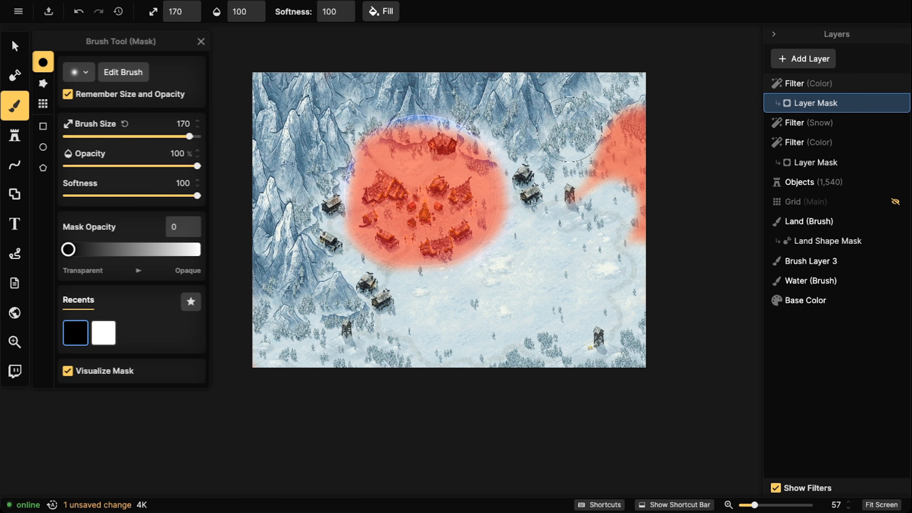
pyautogui.moveTo(581, 185)
pyautogui.mouseDown()
pyautogui.moveTo(615, 193)
pyautogui.moveTo(659, 130)
pyautogui.mouseUp()
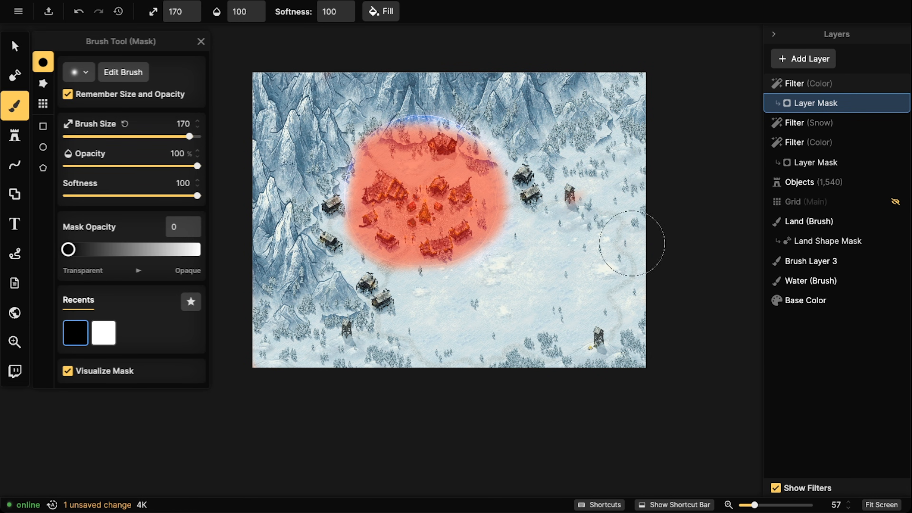
# Restore the Red Sky mask along the force field's edges at mask opacity 255, and turn off the mask visualization.
pyautogui.moveTo(188, 250); pyautogui.dragTo(215, 245)
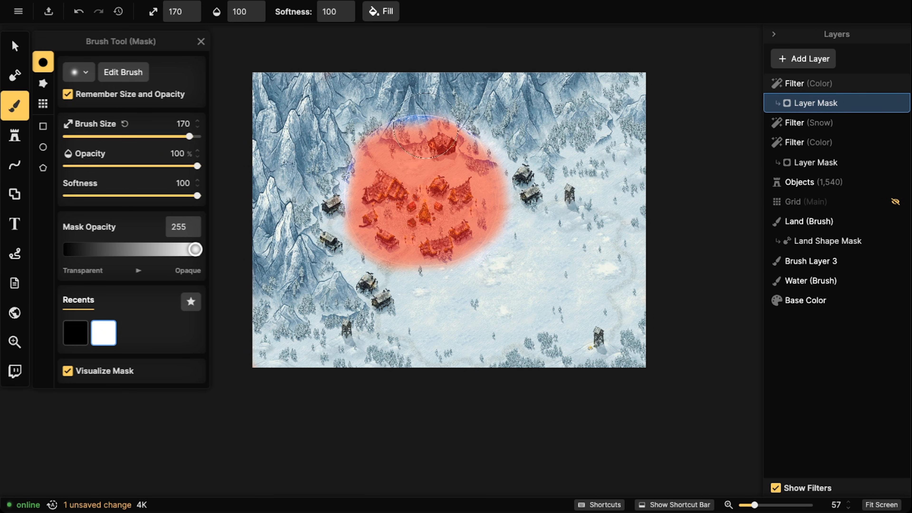
pyautogui.moveTo(396, 130); pyautogui.dragTo(365, 160)
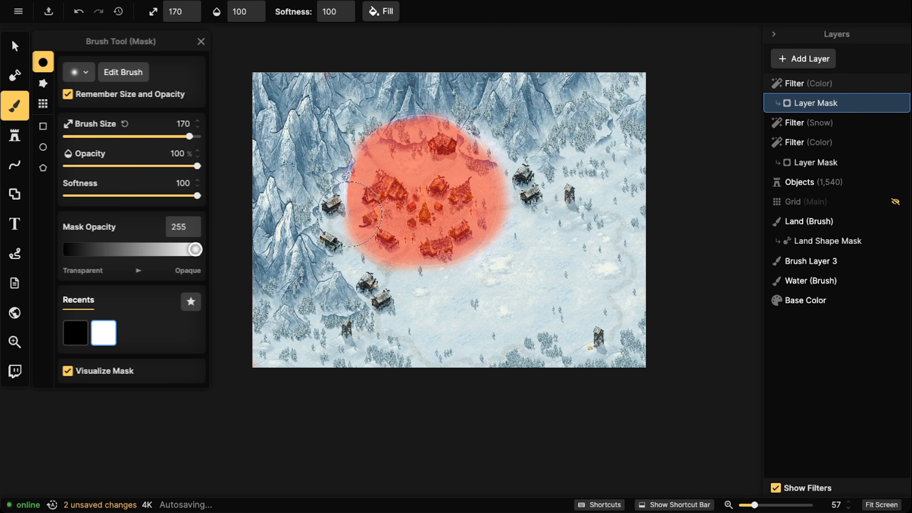
pyautogui.moveTo(346, 211); pyautogui.dragTo(346, 198)
pyautogui.moveTo(368, 151); pyautogui.dragTo(360, 163)
pyautogui.moveTo(355, 211)
pyautogui.mouseDown()
pyautogui.moveTo(384, 246)
pyautogui.moveTo(415, 238)
pyautogui.mouseUp()
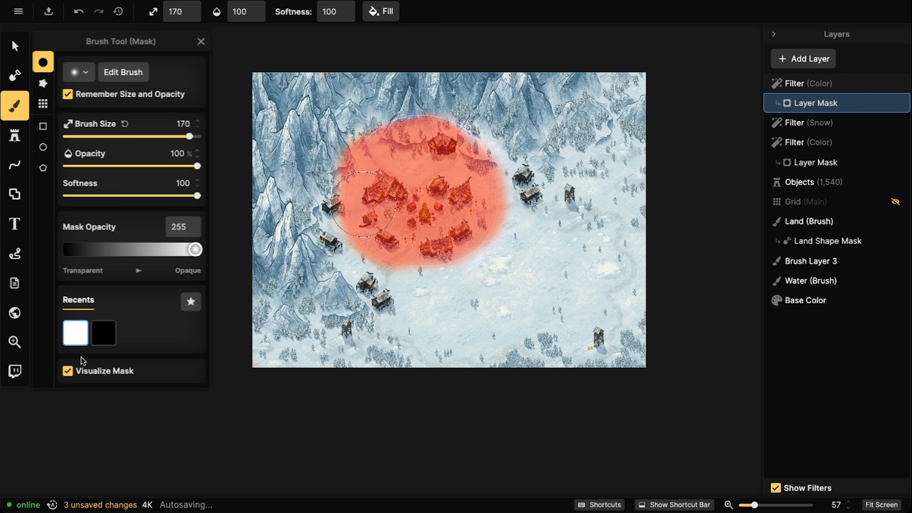
pyautogui.click(68, 371)
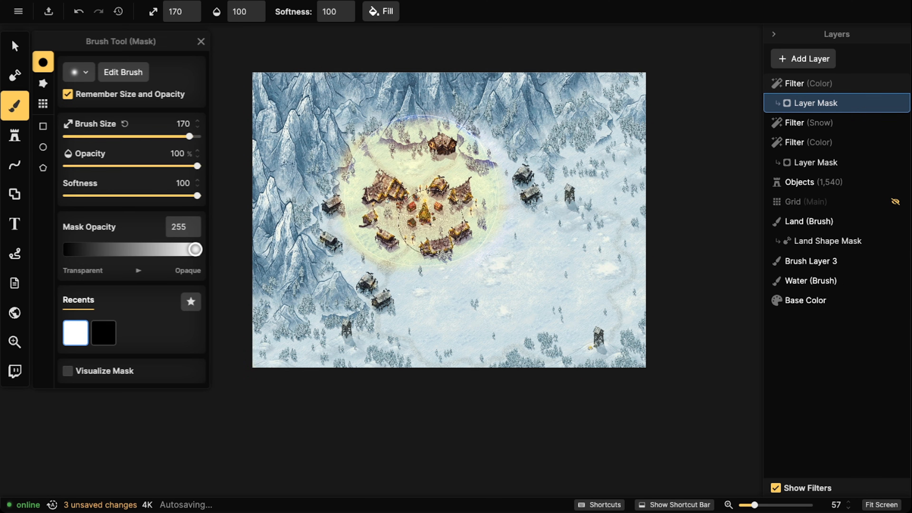
# Set the Red Sky filter's opacity to 69%.
pyautogui.scroll(2, 425, 241)
pyautogui.click(15, 45)
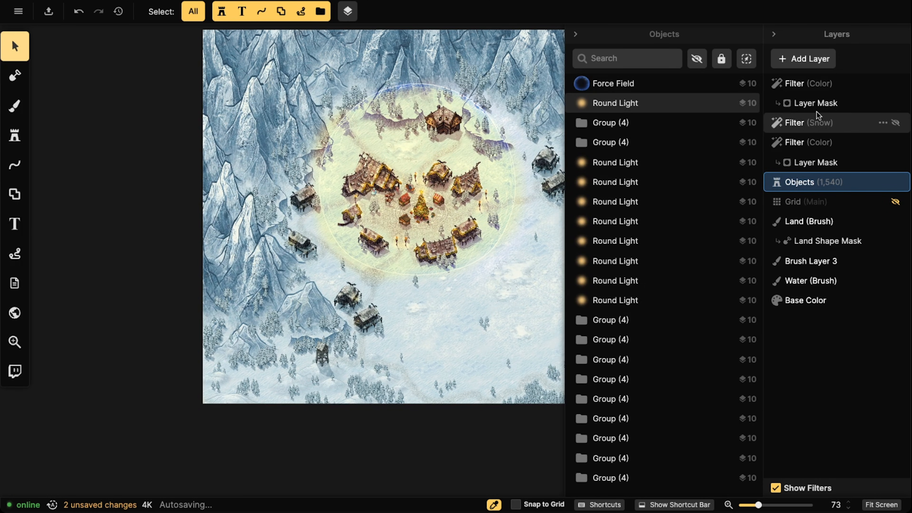
pyautogui.click(813, 83)
pyautogui.moveTo(687, 161); pyautogui.dragTo(661, 167)
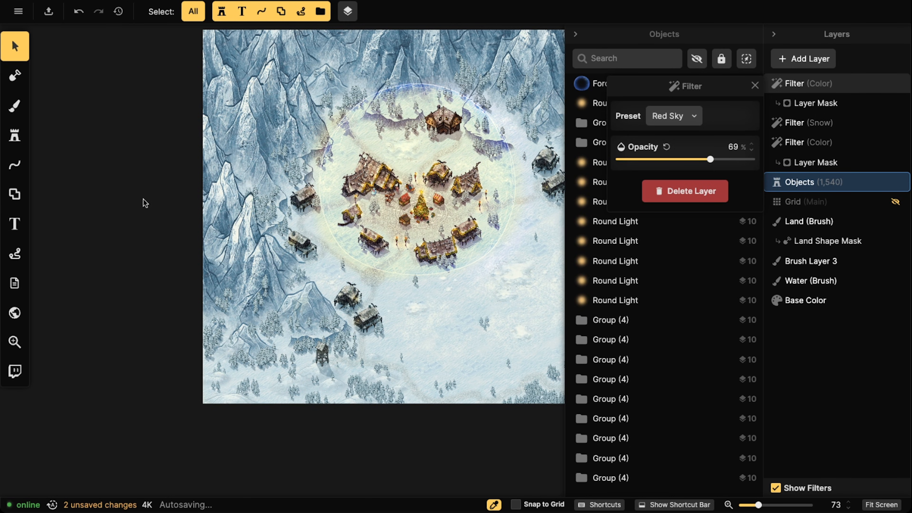
pyautogui.scroll(-4, 365, 220)
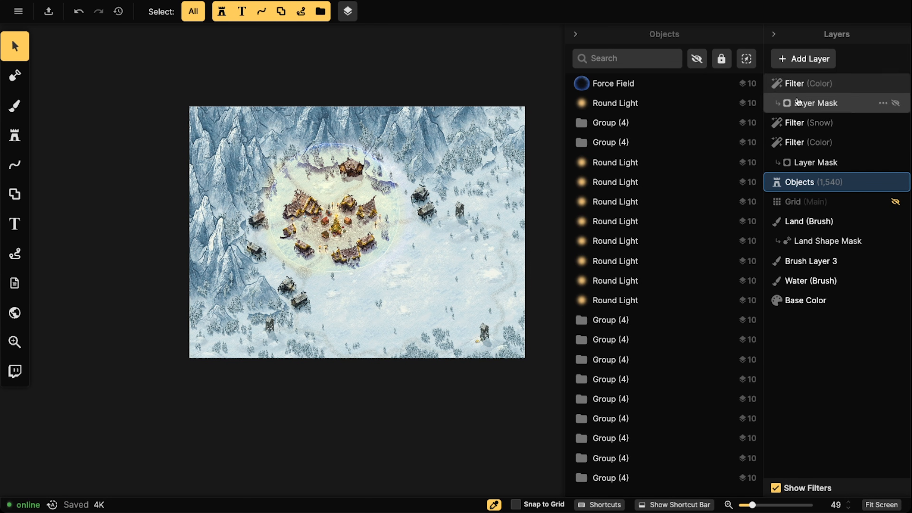
# Add the Clouds (4:3) texture filter from the Fantasy World pack and move it above the Snow filter.
pyautogui.click(808, 65)
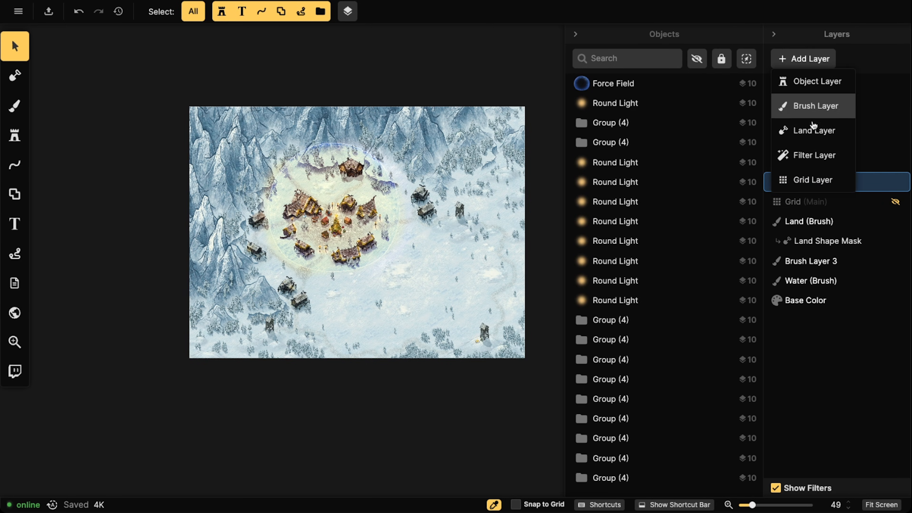
pyautogui.click(811, 155)
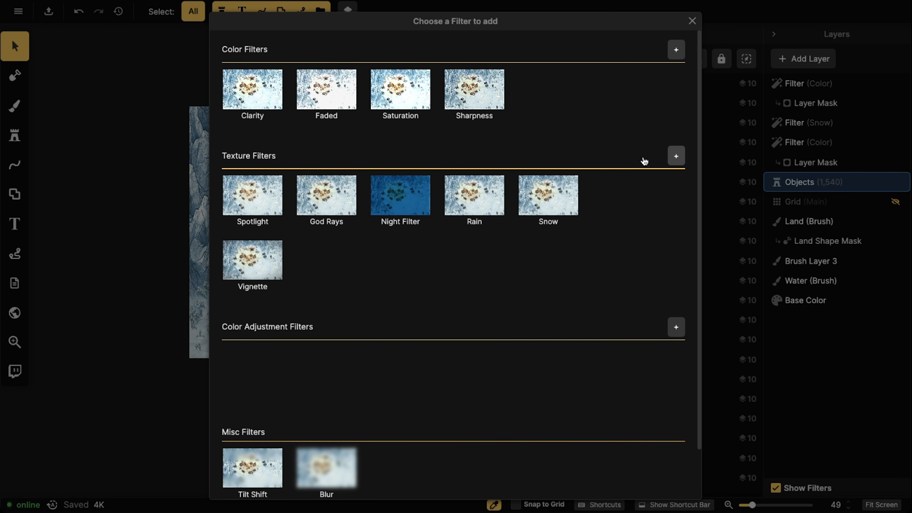
pyautogui.click(676, 156)
pyautogui.click(859, 180)
pyautogui.click(686, 234)
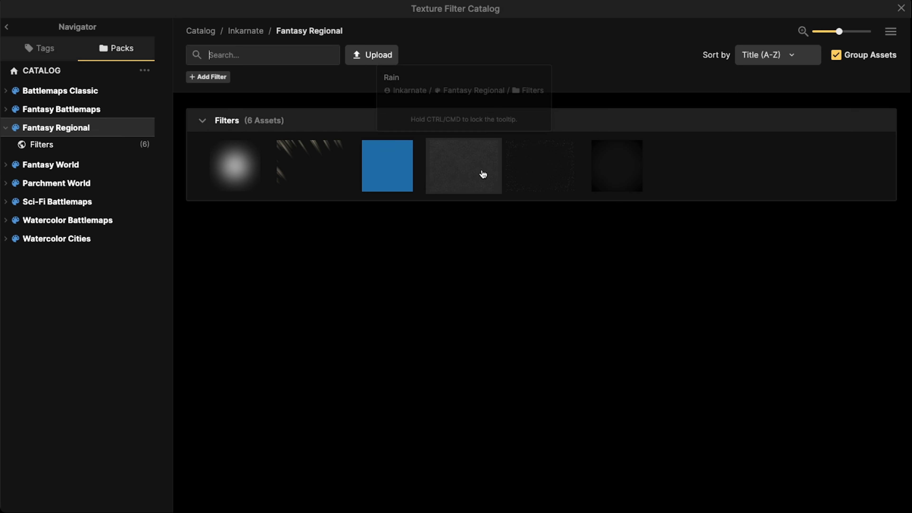
pyautogui.click(250, 33)
pyautogui.scroll(-5, 354, 221)
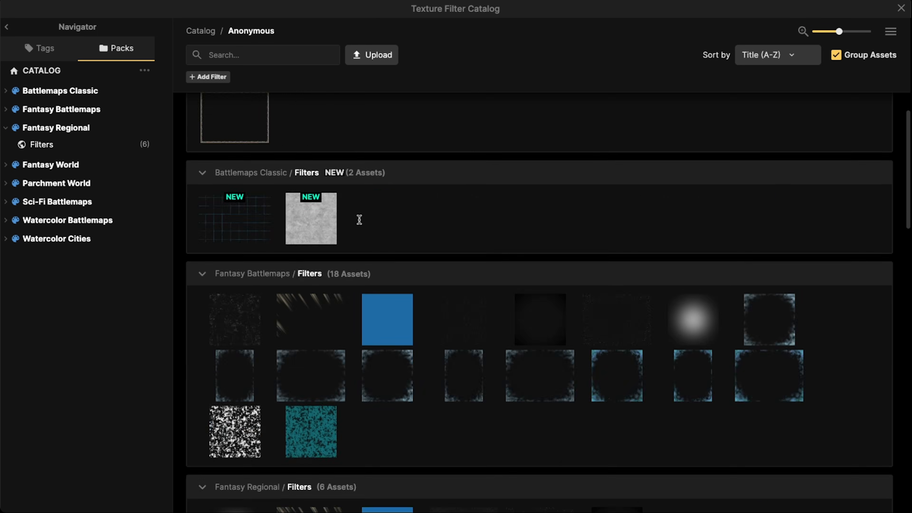
pyautogui.scroll(-5, 345, 224)
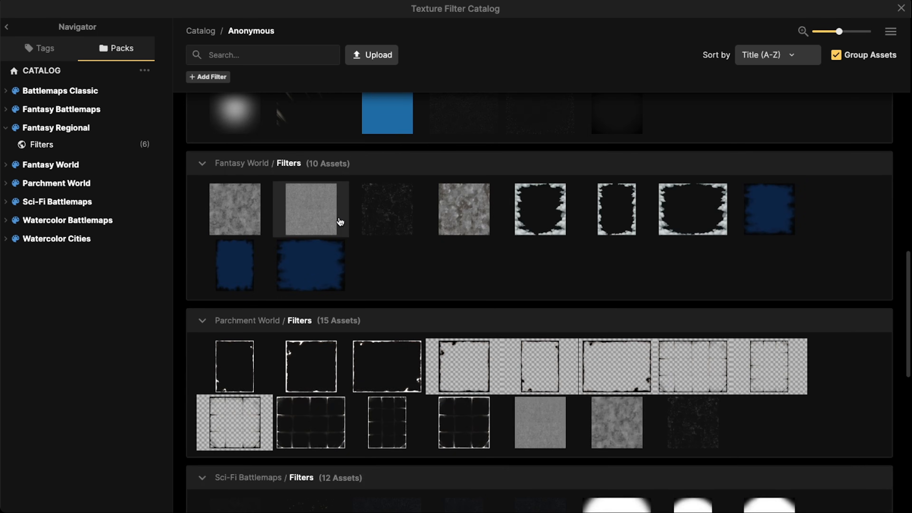
pyautogui.click(675, 217)
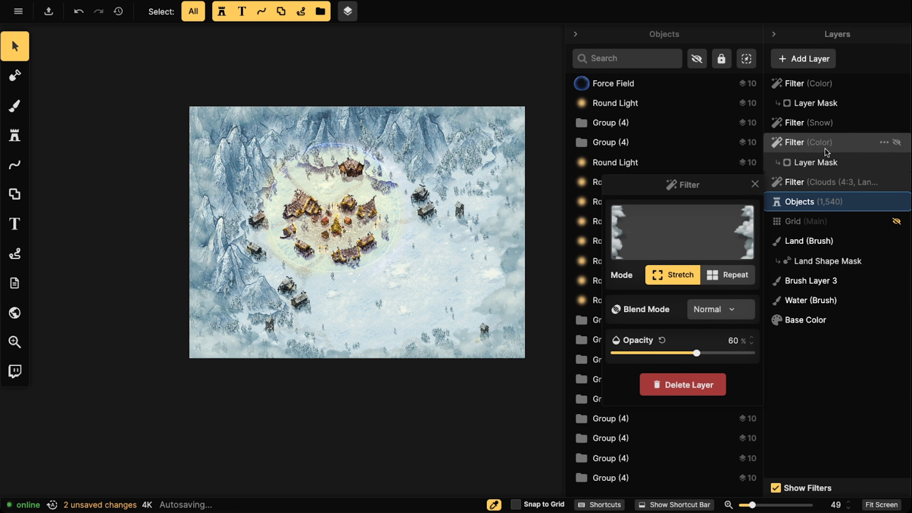
pyautogui.moveTo(817, 179); pyautogui.dragTo(823, 118)
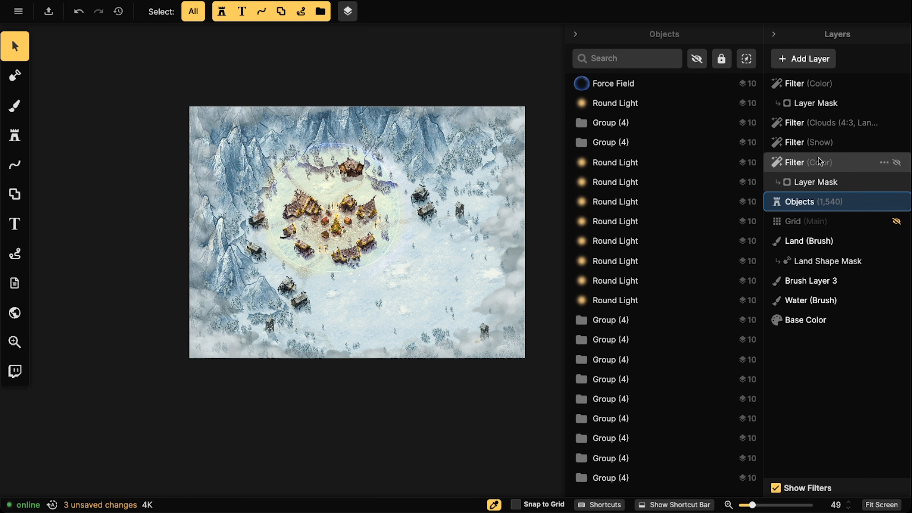
# Try moving the Red Sky filter down near the Winter filter in the layer stack, and undo the move.
pyautogui.click(819, 165)
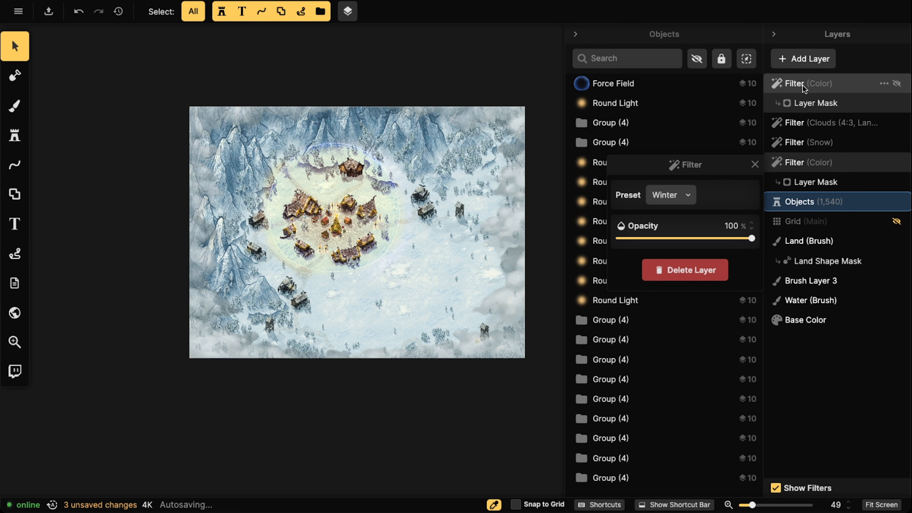
pyautogui.moveTo(803, 82); pyautogui.dragTo(824, 190)
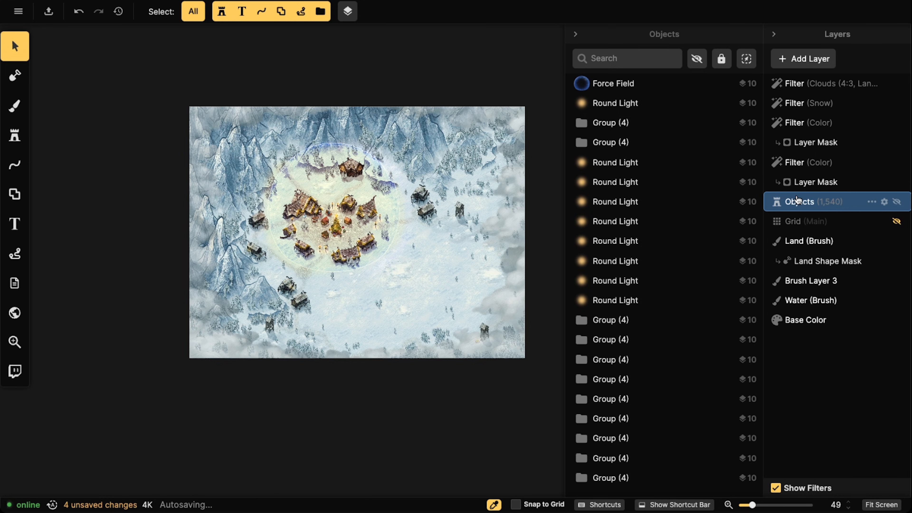
pyautogui.hotkey('ctrl', 'z')
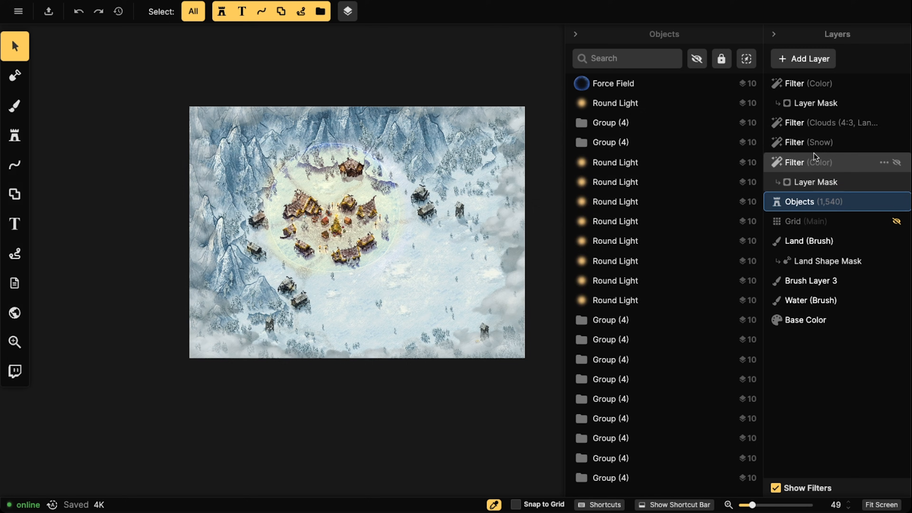
# Move the Clouds filter directly above the Objects layer and set its opacity to 100%.
pyautogui.click(818, 117)
pyautogui.moveTo(818, 119); pyautogui.dragTo(791, 185)
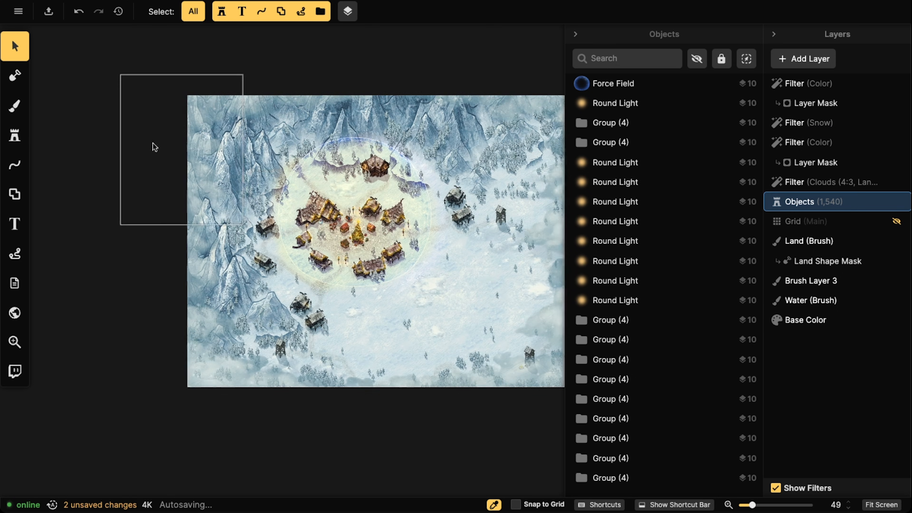
pyautogui.click(792, 181)
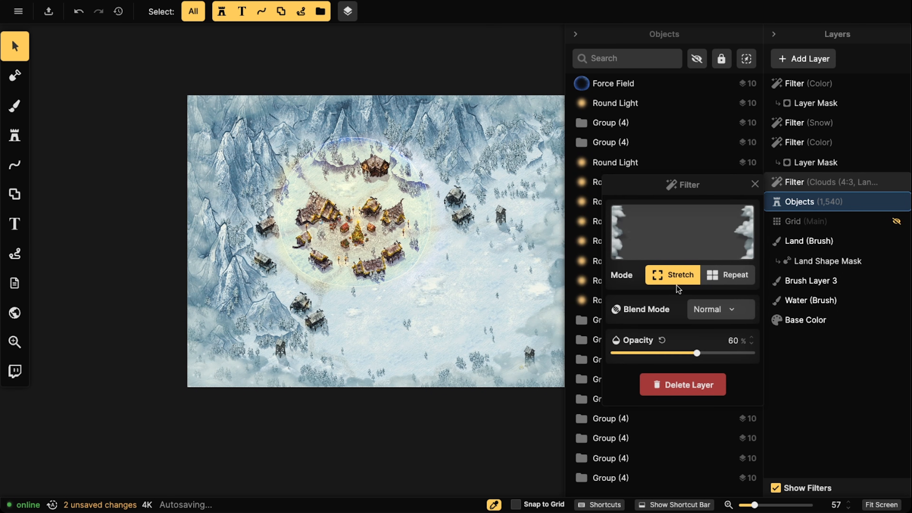
pyautogui.moveTo(740, 354); pyautogui.dragTo(746, 352)
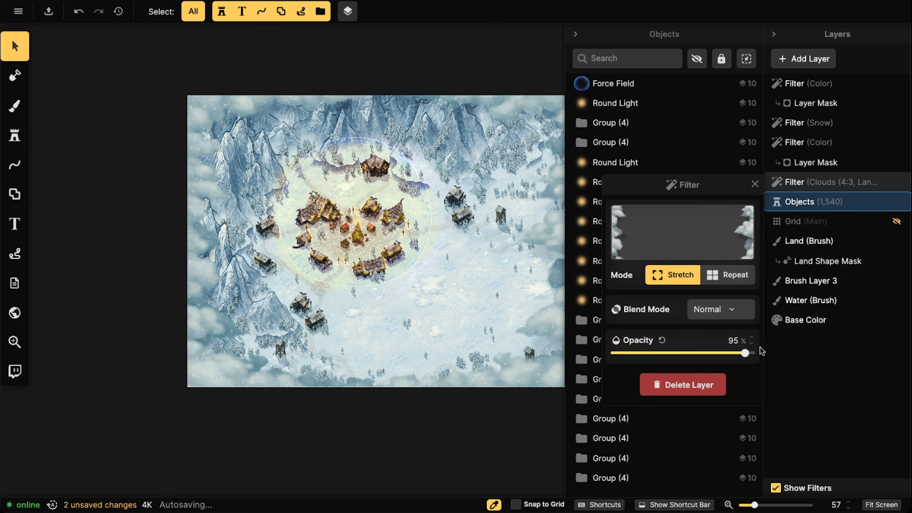
pyautogui.scroll(-2, 345, 150)
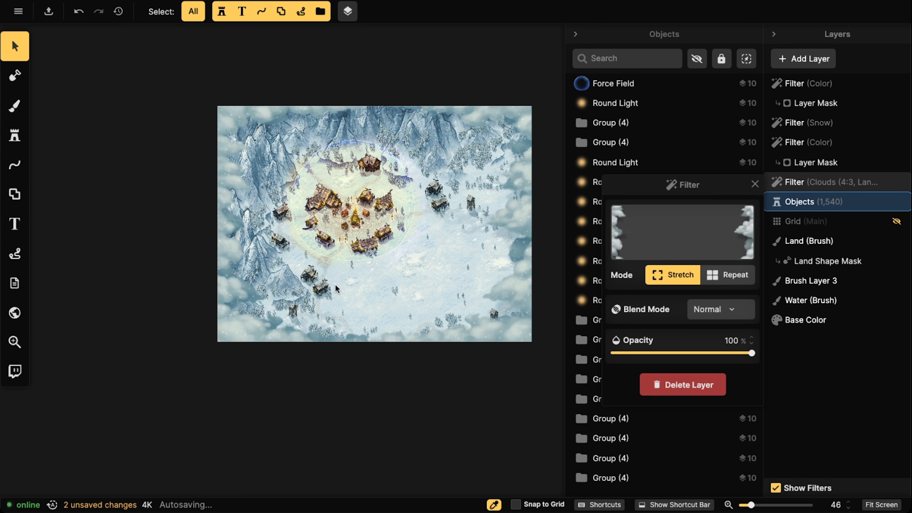
pyautogui.scroll(5, 275, 233)
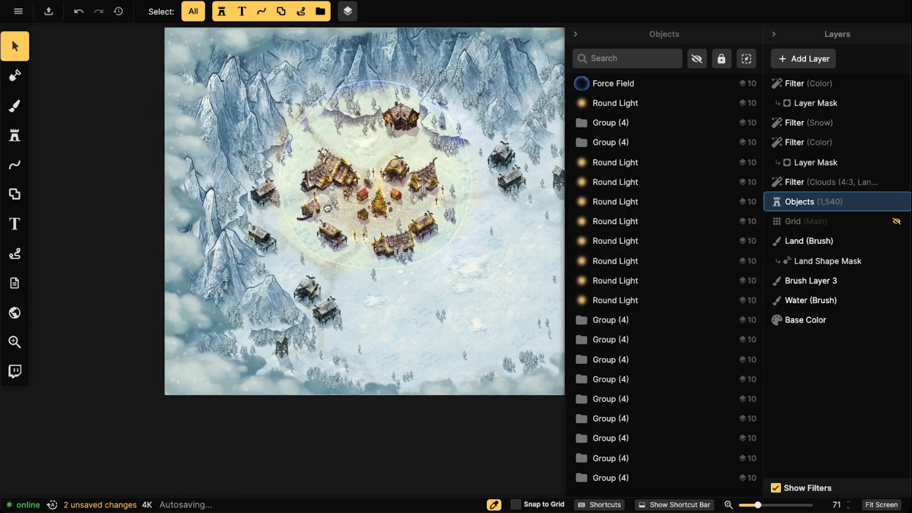
# Open the stamp catalog and widen the browsed location from Fantasy Regional to all Inkarnate assets.
pyautogui.scroll(4, 305, 220)
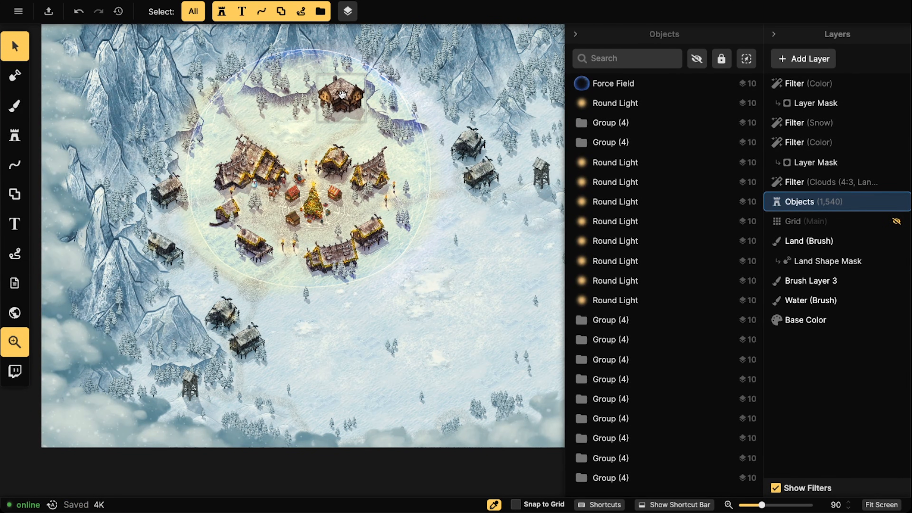
pyautogui.moveTo(302, 134); pyautogui.dragTo(330, 101)
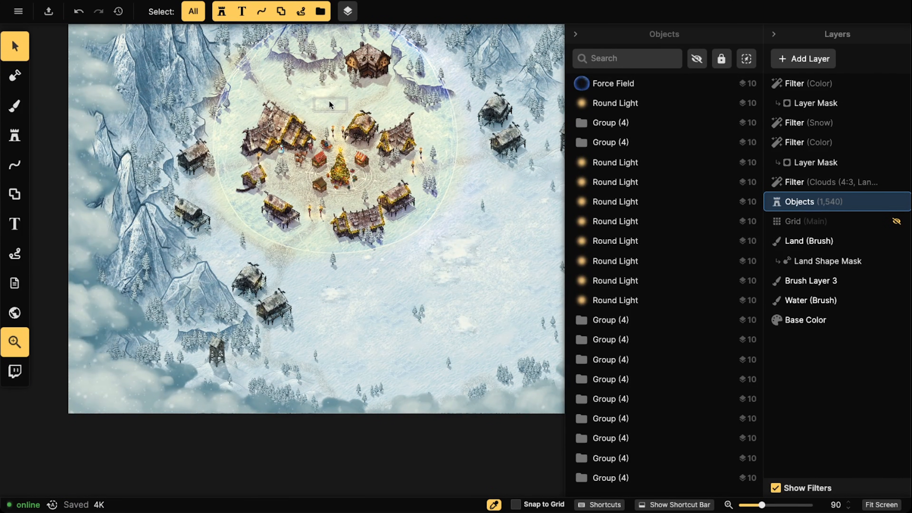
pyautogui.click(15, 135)
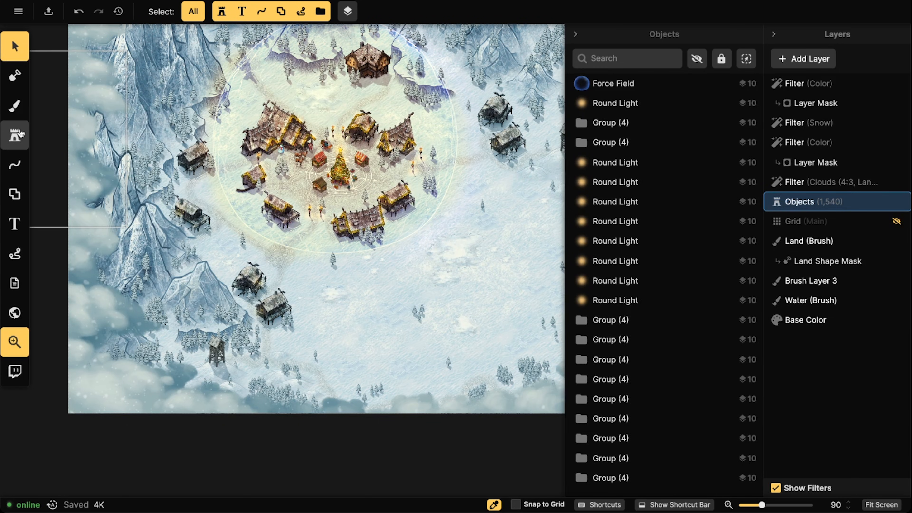
pyautogui.click(84, 113)
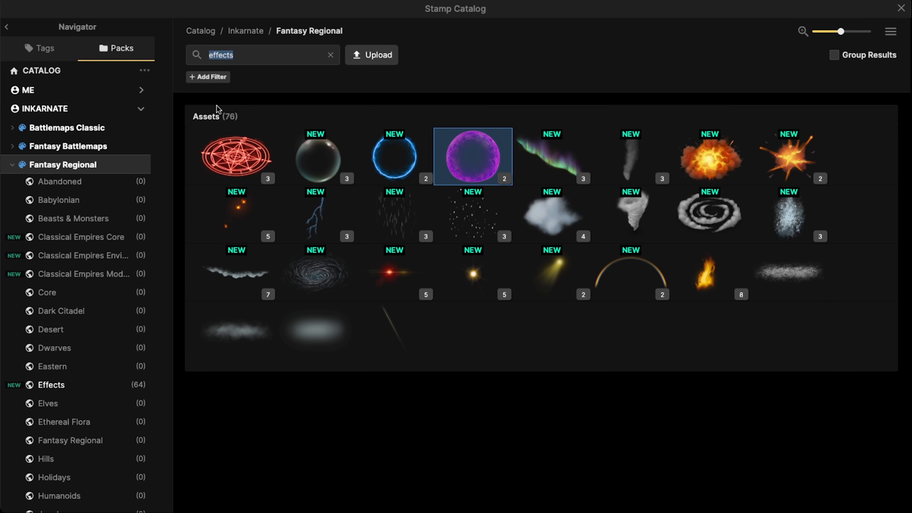
pyautogui.click(246, 31)
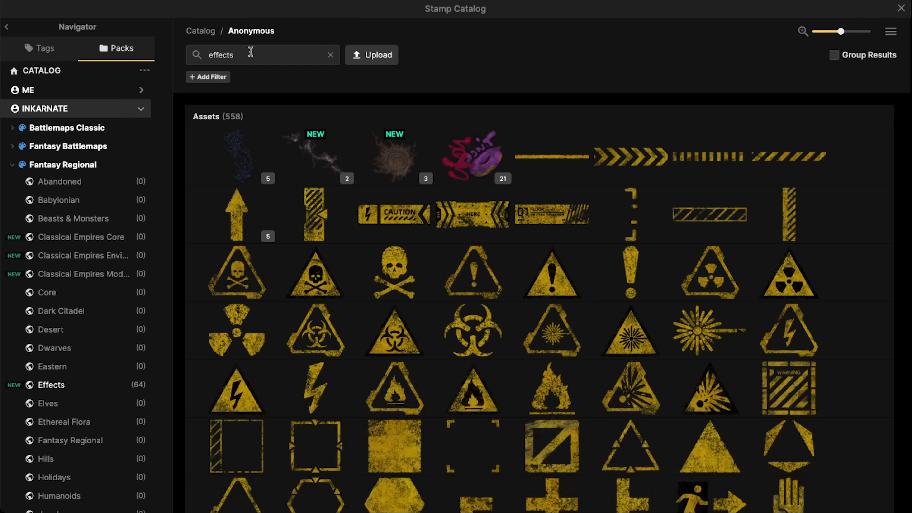
# Search the Inkarnate stamps for "track" and choose the Snowy Cart Tracks stamp.
pyautogui.click(204, 51)
pyautogui.write('effect')
pyautogui.press('BackSpace')
pyautogui.press('BackSpace')
pyautogui.press('BackSpace')
pyautogui.press('BackSpace')
pyautogui.press('BackSpace')
pyautogui.press('BackSpace')
pyautogui.write('trac')
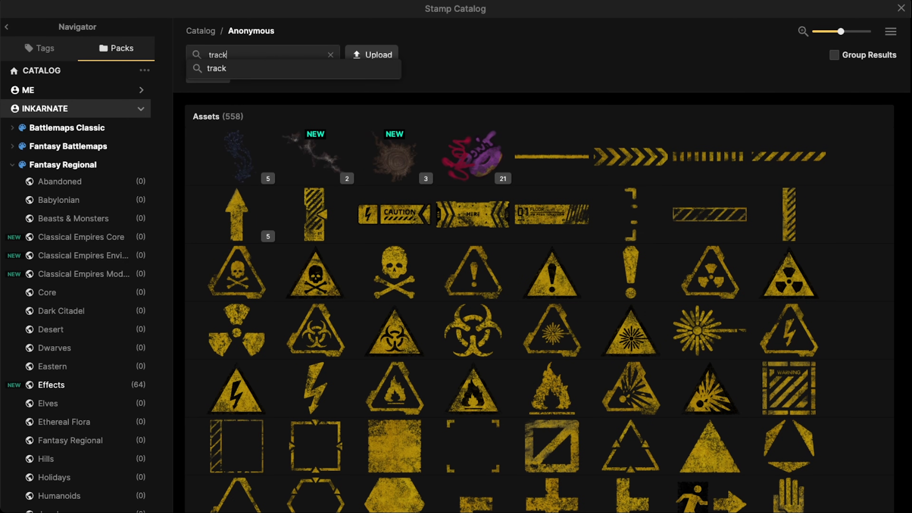
pyautogui.write('k')
pyautogui.press('Return')
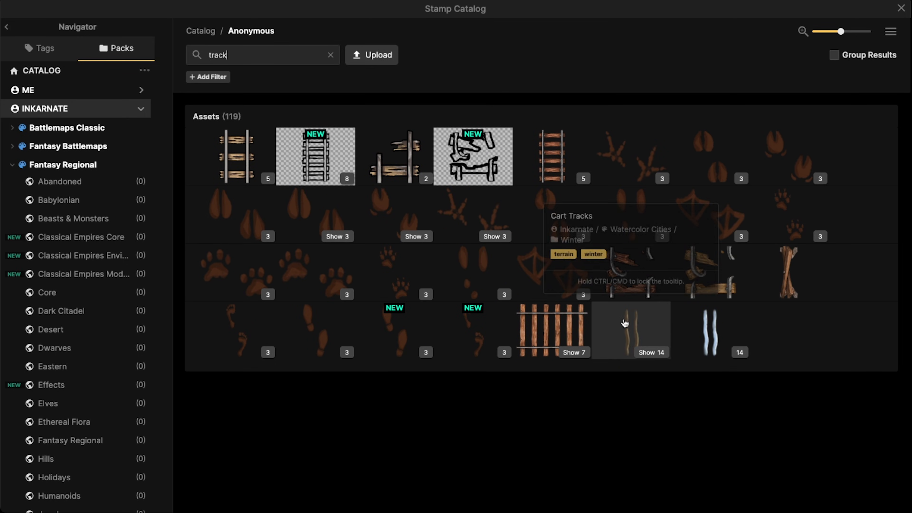
pyautogui.click(625, 323)
# Place a straight Snowy Cart Tracks stamp at 202% scale and 195° rotation just below the torches at the village's southern entrance.
pyautogui.scroll(2, 292, 220)
pyautogui.moveTo(316, 248); pyautogui.dragTo(304, 175)
pyautogui.scroll(4, 304, 176)
pyautogui.scroll(3, 313, 175)
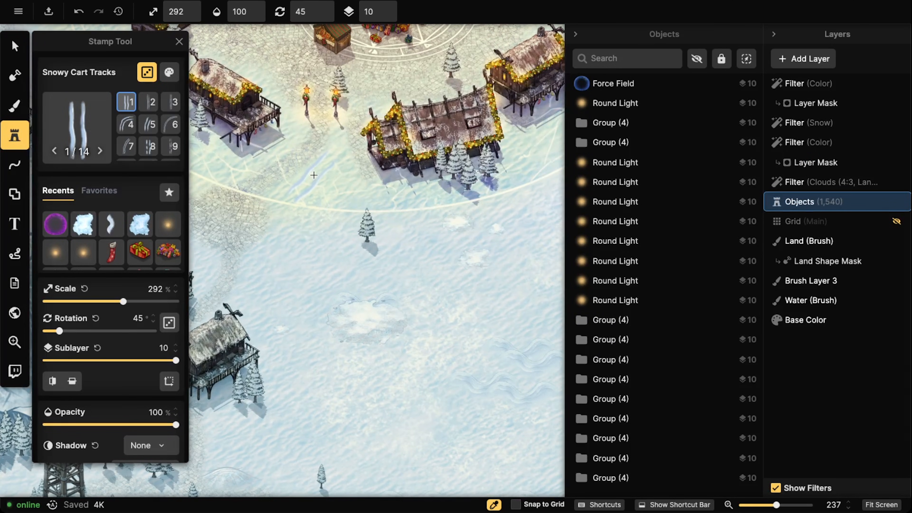
pyautogui.scroll(-1, 277, 223)
pyautogui.scroll(-5, 273, 223)
pyautogui.moveTo(296, 190); pyautogui.dragTo(326, 261)
pyautogui.scroll(-2, 332, 205)
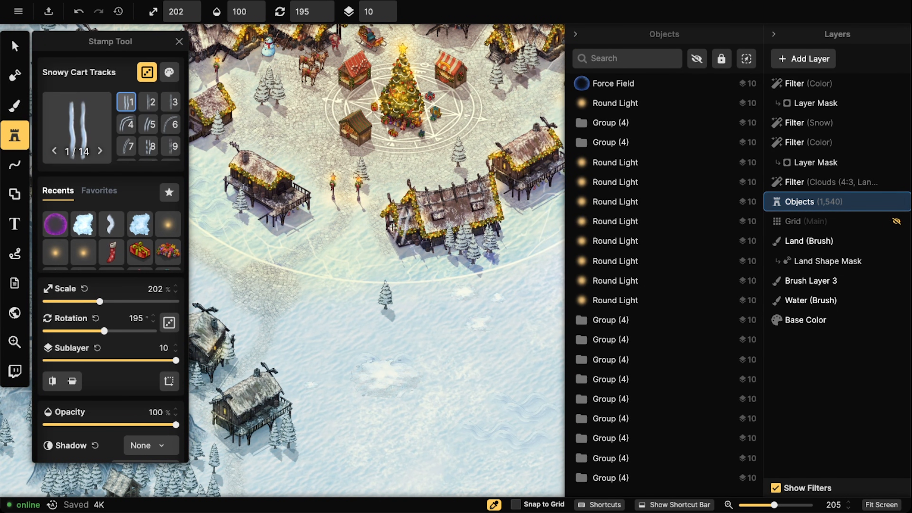
pyautogui.click(358, 234)
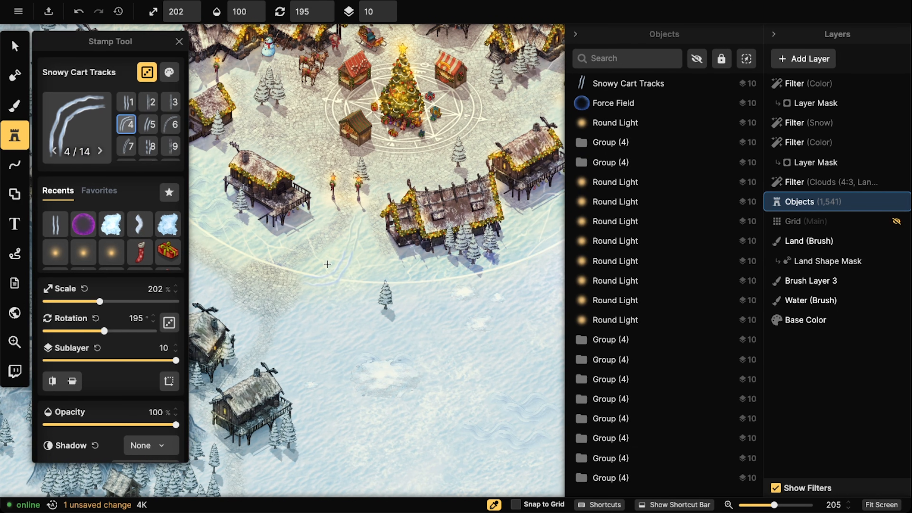
# Try extending the cart trail southward with another Snowy Cart Tracks stamp, and undo the placement.
pyautogui.press('3')
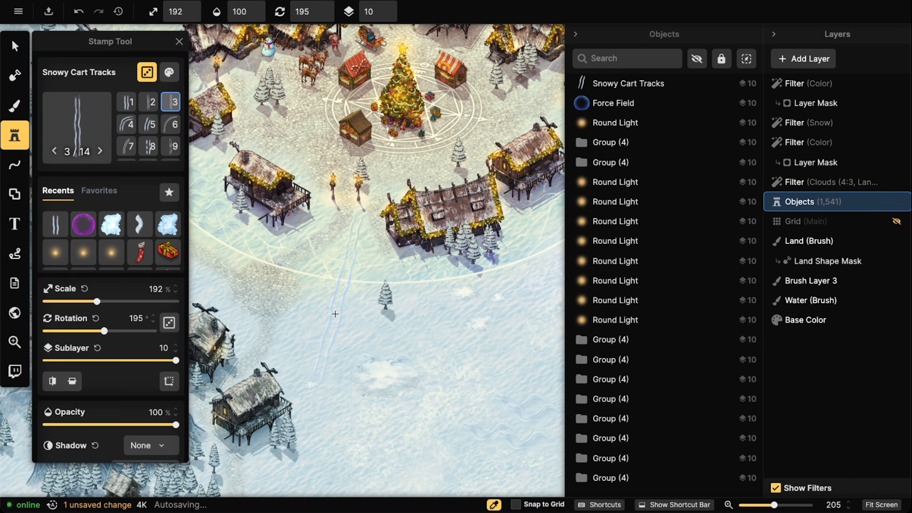
pyautogui.click(337, 310)
pyautogui.scroll(-4, 336, 310)
pyautogui.hotkey('ctrl', 'z')
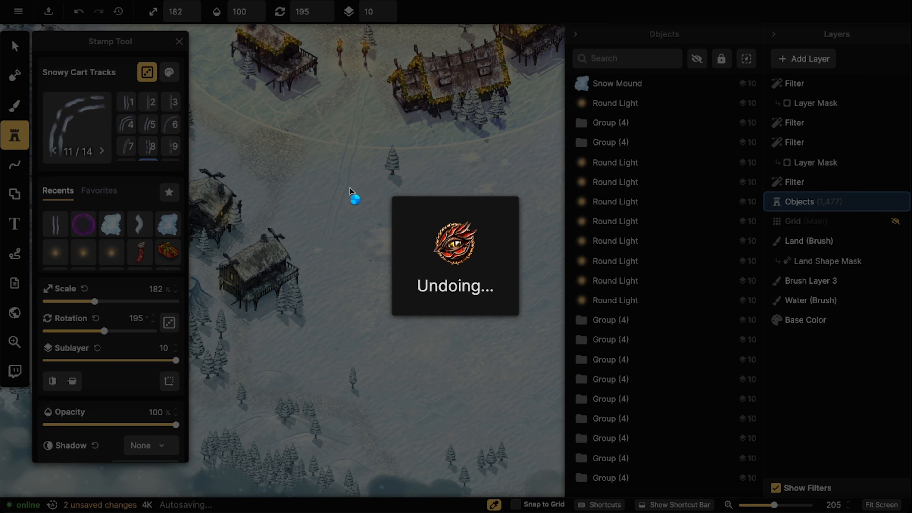
# Extend the cart trail south with a faint straight Snowy Cart Tracks stamp and a curved one at 162% scale bending southeast.
pyautogui.press('Left')
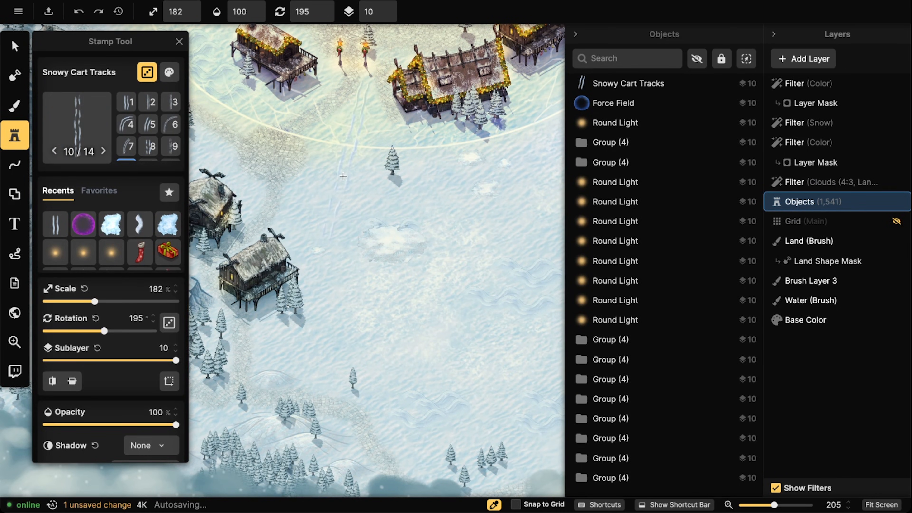
pyautogui.click(344, 170)
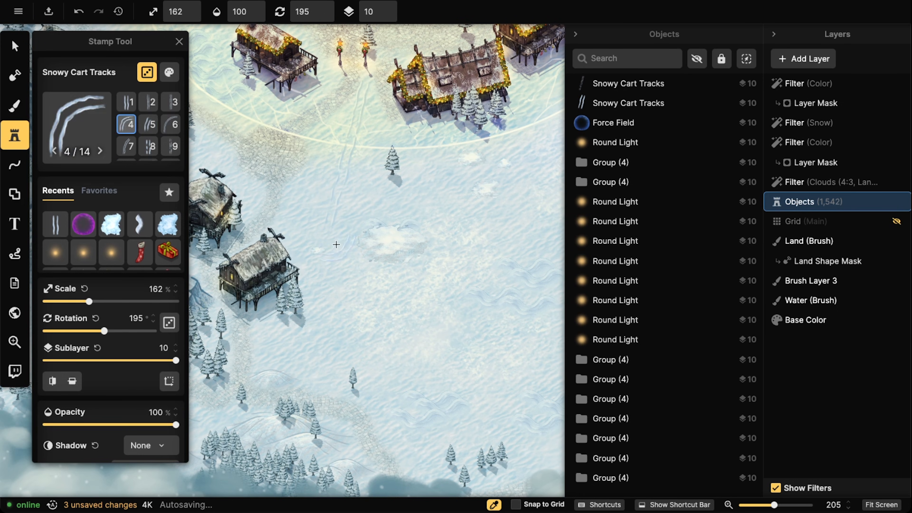
pyautogui.scroll(1, 331, 256)
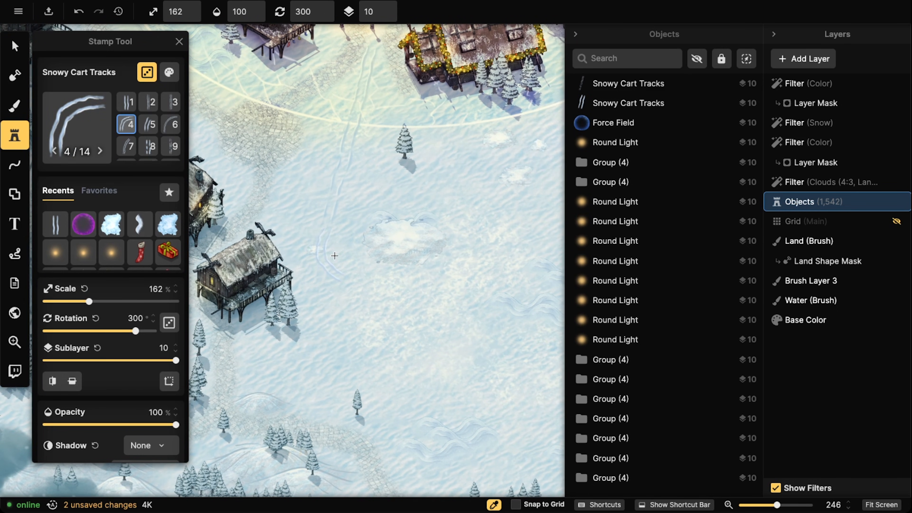
pyautogui.press('Left')
pyautogui.press('Left')
pyautogui.press('Left')
pyautogui.press('Left')
pyautogui.press('Left')
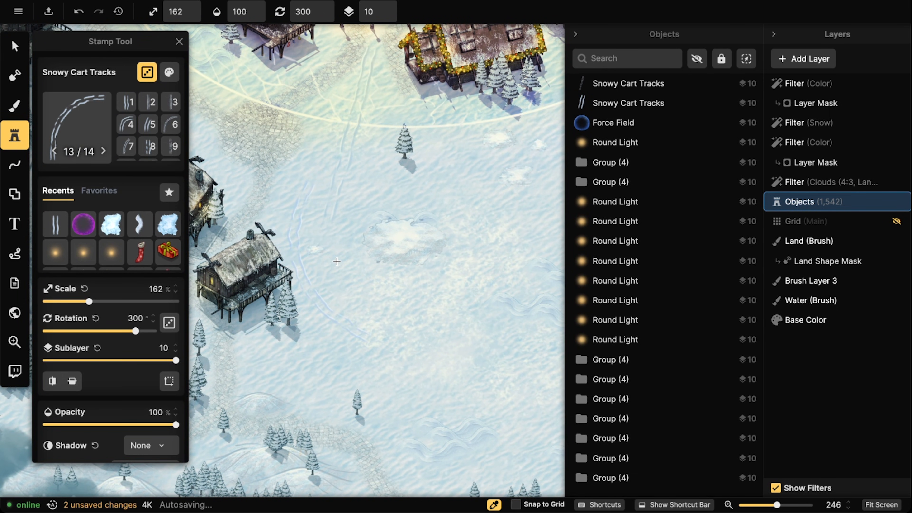
pyautogui.click(374, 286)
# Place Snowy Cart Tracks variant 10 at 152% scale and 285° rotation to continue the trail eastward from the curve.
pyautogui.scroll(-3, 413, 259)
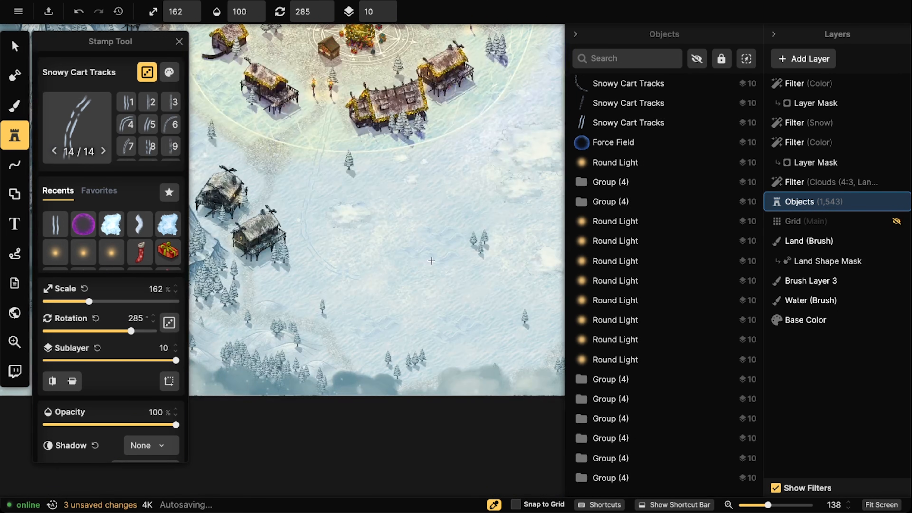
pyautogui.scroll(-3, 402, 275)
pyautogui.press('Left')
pyautogui.scroll(3, 399, 284)
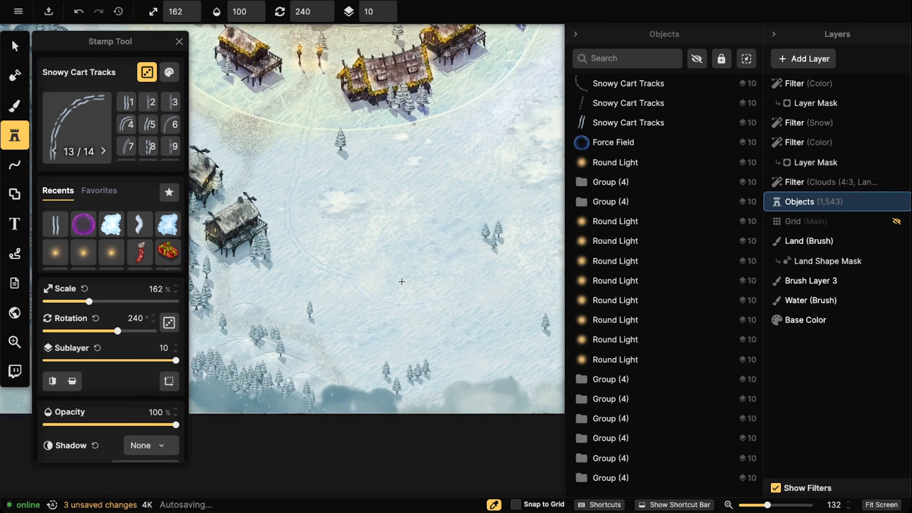
pyautogui.press('Left')
pyautogui.press('Left')
pyautogui.press('Left')
pyautogui.press('Left')
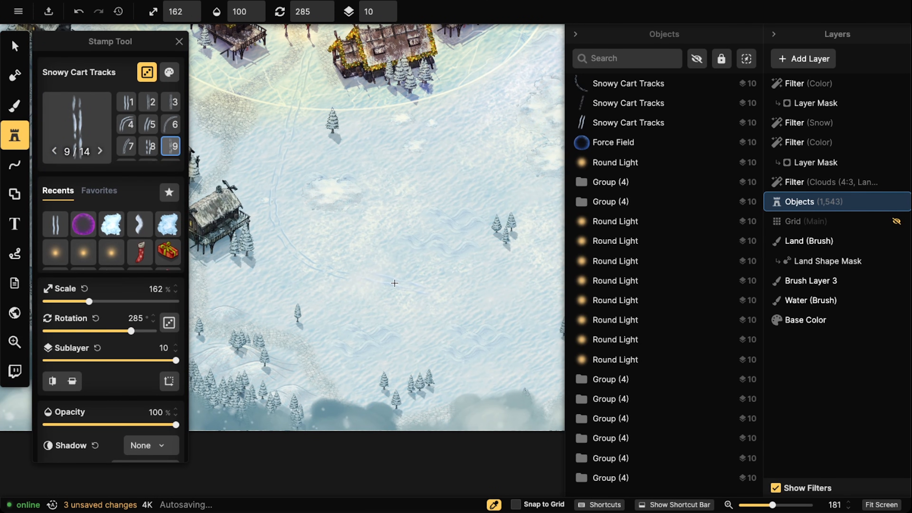
pyautogui.scroll(-1, 387, 282)
pyautogui.press('Left')
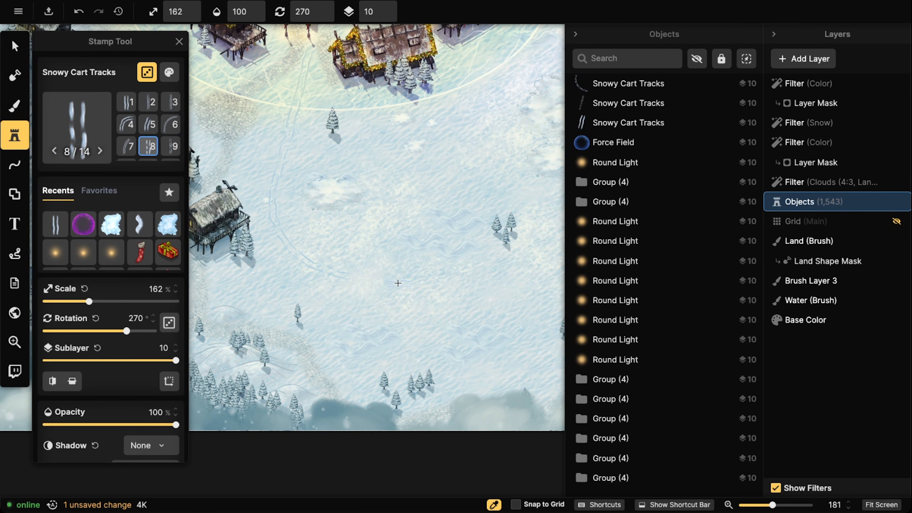
pyautogui.press('Left')
pyautogui.press('Right')
pyautogui.press('Right')
pyautogui.press('Right')
pyautogui.press('Right')
pyautogui.press('Left')
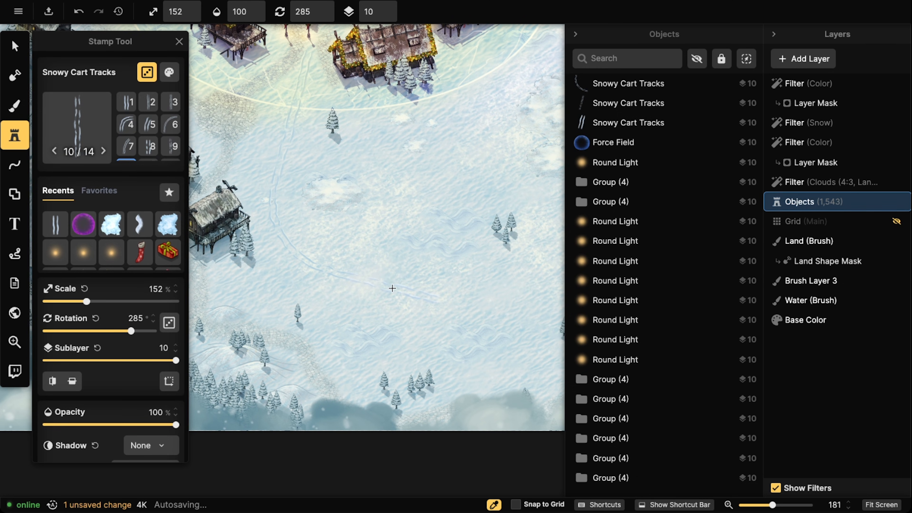
pyautogui.click(393, 288)
# Examine the snowfield and huts east of the village and the new cart trail south of it.
pyautogui.scroll(-4, 354, 220)
pyautogui.moveTo(390, 179); pyautogui.dragTo(314, 313)
pyautogui.moveTo(438, 158); pyautogui.dragTo(309, 210)
pyautogui.scroll(4, 317, 225)
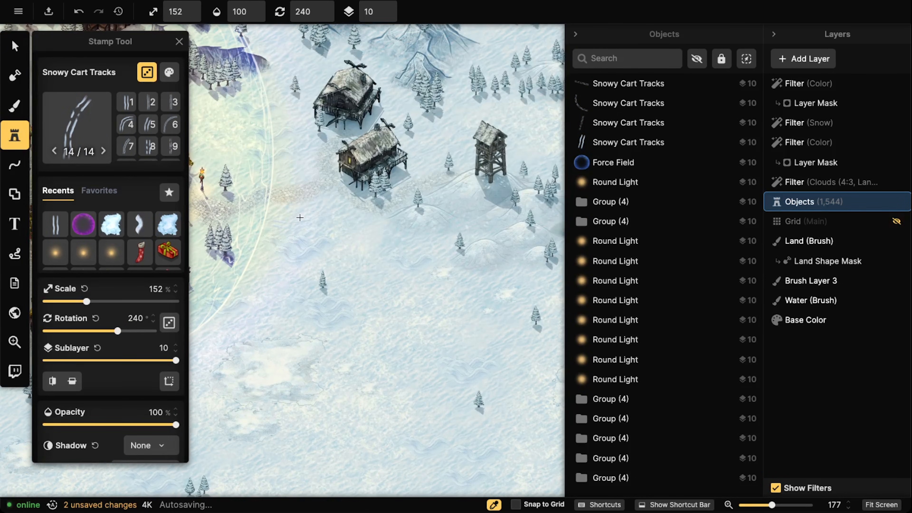
pyautogui.moveTo(307, 293); pyautogui.dragTo(326, 204)
pyautogui.scroll(-5, 355, 298)
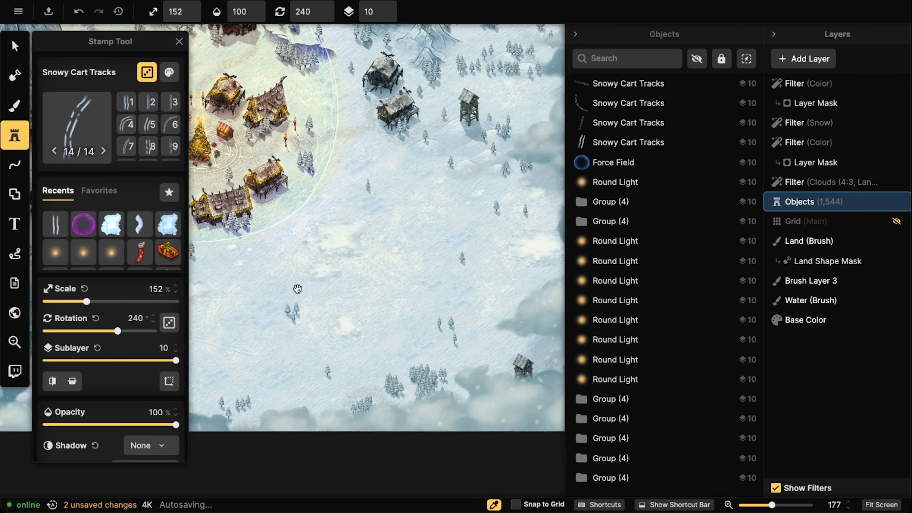
pyautogui.moveTo(297, 288); pyautogui.dragTo(502, 183)
pyautogui.scroll(3, 391, 228)
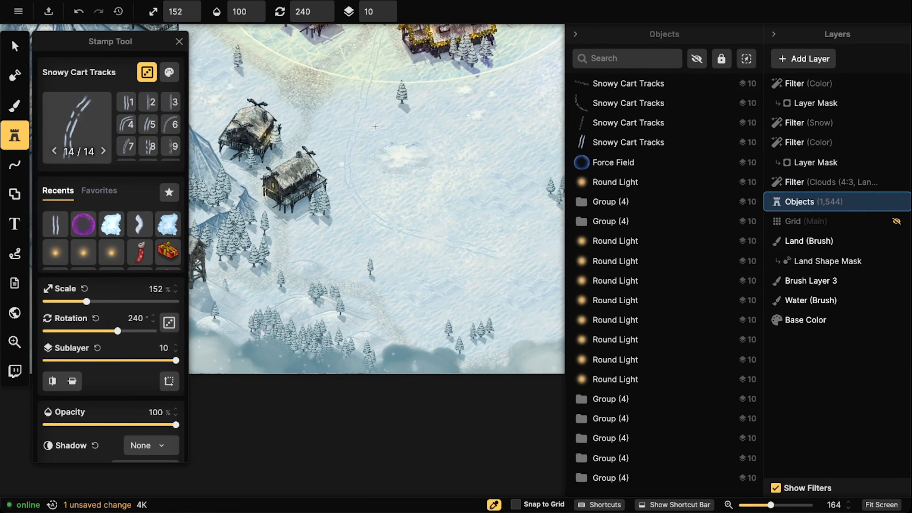
pyautogui.moveTo(375, 127); pyautogui.dragTo(364, 145)
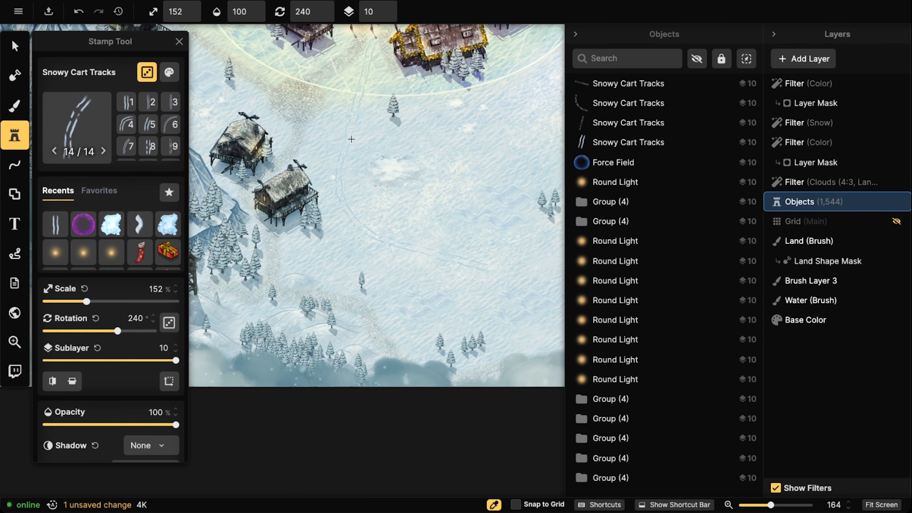
# Add two Snowy Cart Tracks stamps at 152% scale as a side trail branching northwest from the main trail past the huts.
pyautogui.scroll(5, 347, 127)
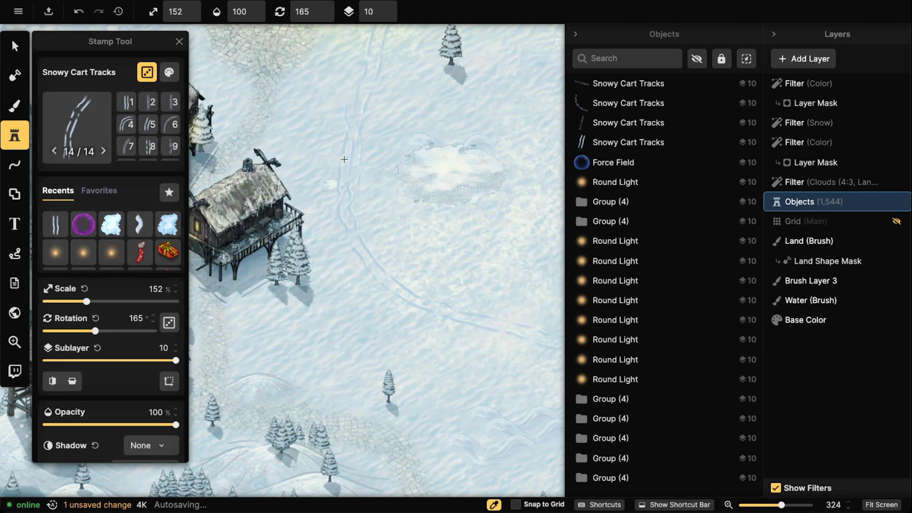
pyautogui.click(313, 175)
pyautogui.moveTo(271, 101); pyautogui.dragTo(389, 145)
pyautogui.click(331, 138)
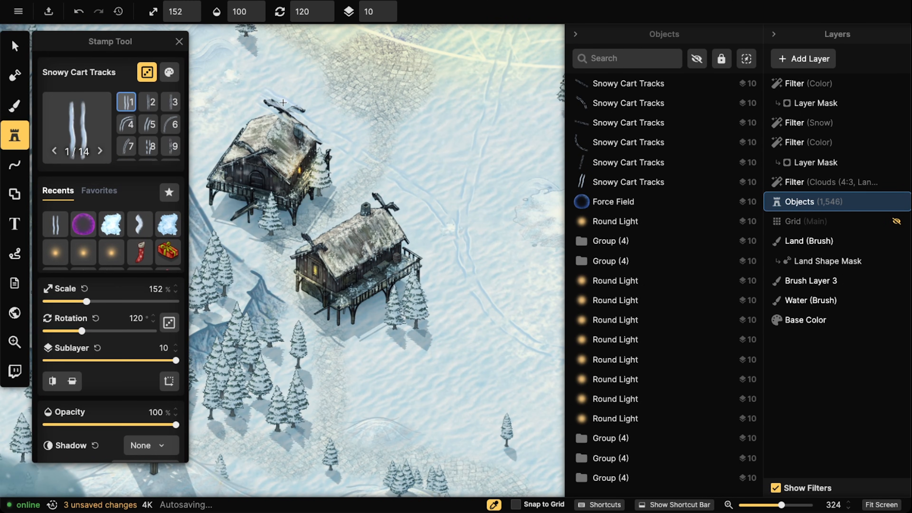
# Place curved Snowy Cart Tracks variant 4 at 152% scale and 225° rotation to join the side trail to the main trail.
pyautogui.scroll(-1, 341, 142)
pyautogui.press('Left')
pyautogui.press('Left')
pyautogui.press('Left')
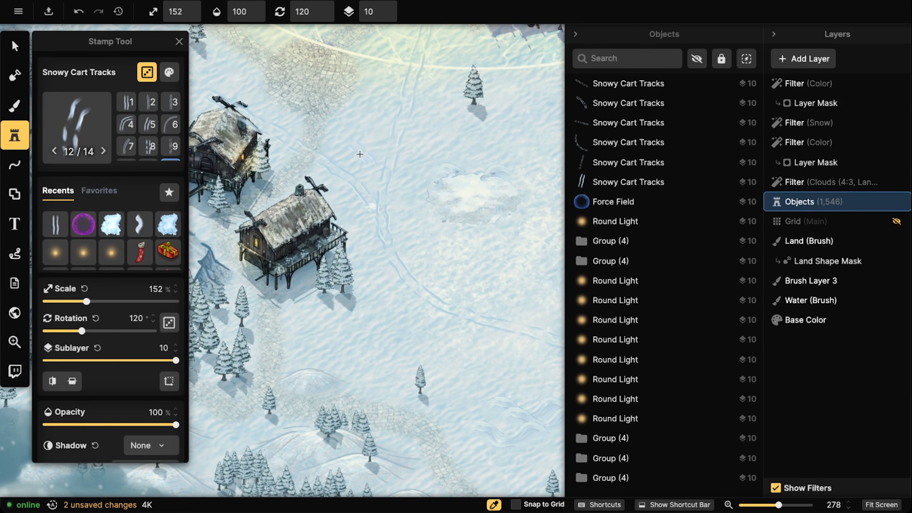
pyautogui.press('Right')
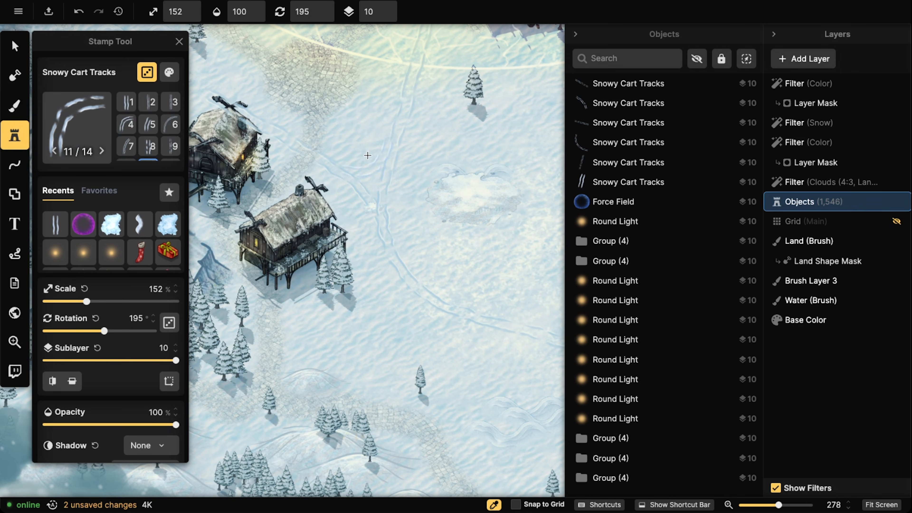
pyautogui.press('Left')
pyautogui.press('Left')
pyautogui.press('Left')
pyautogui.press('Left')
pyautogui.press('Left')
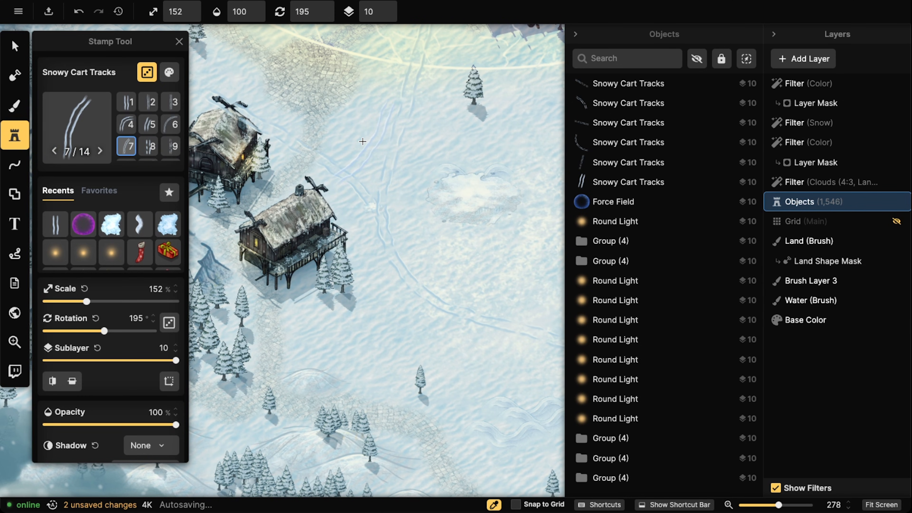
pyautogui.press('Left')
pyautogui.press('Left')
pyautogui.press('e')
pyautogui.scroll(3, 364, 151)
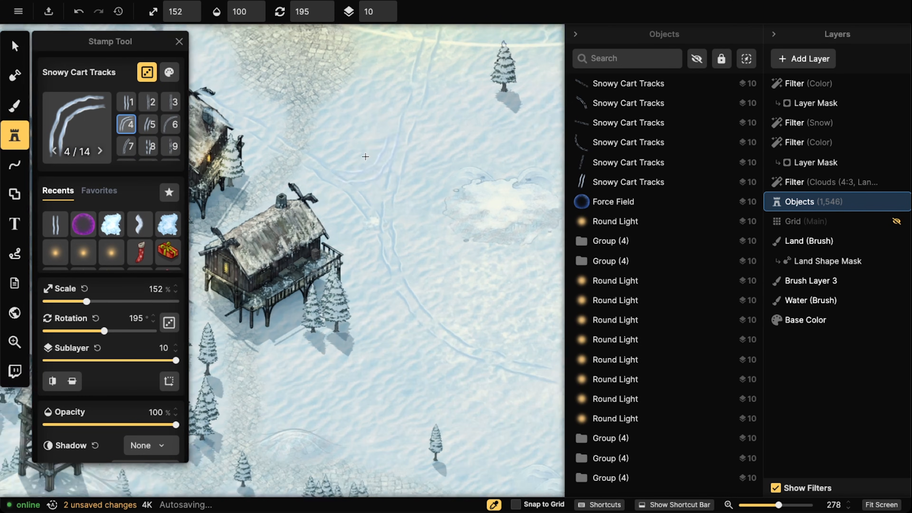
pyautogui.press('e')
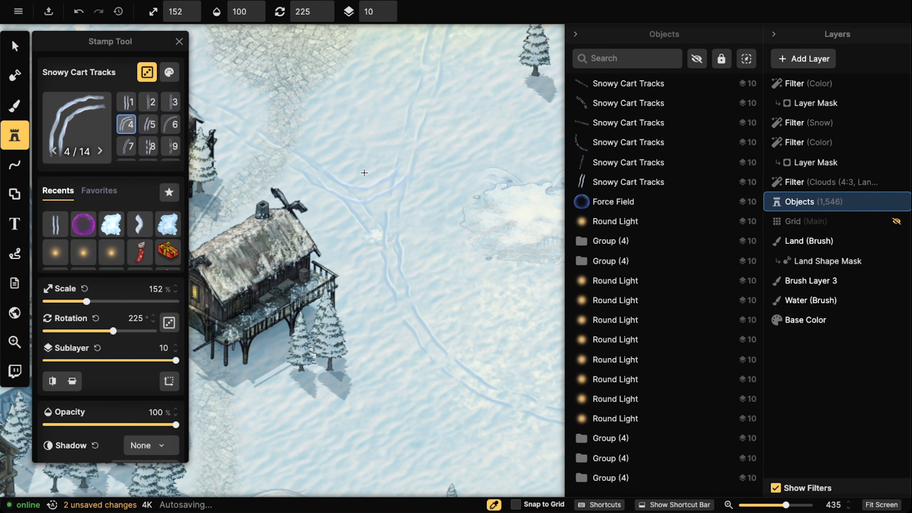
pyautogui.click(365, 173)
# Rotate the newly placed curved cart tracks to 218° and nudge them into line with the adjoining trails.
pyautogui.click(15, 47)
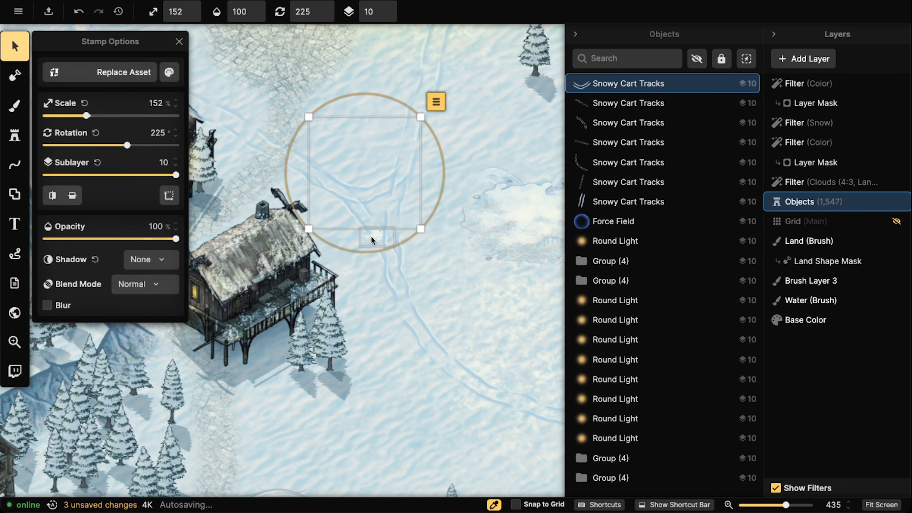
pyautogui.moveTo(373, 253); pyautogui.dragTo(380, 252)
pyautogui.moveTo(382, 192); pyautogui.dragTo(383, 190)
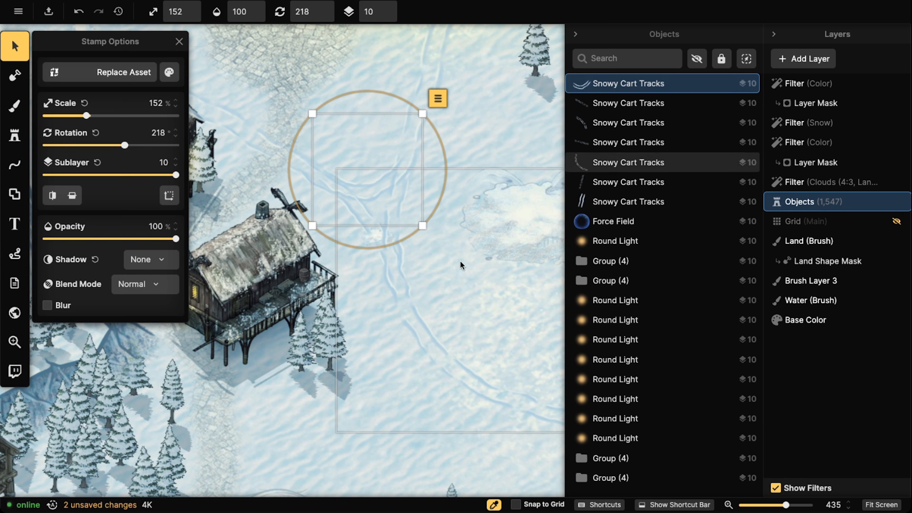
pyautogui.press('Escape')
pyautogui.scroll(-5, 366, 205)
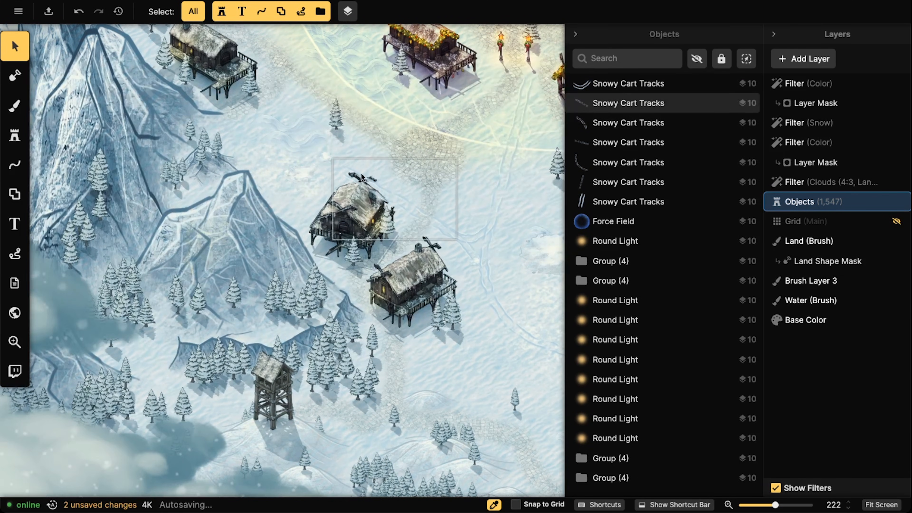
# Select all the Snowy Cart Tracks stamps on the map together and set their sublayer to 0.
pyautogui.click(363, 156)
pyautogui.moveTo(363, 156); pyautogui.dragTo(360, 153)
pyautogui.keyDown('shift'); pyautogui.click(402, 194); pyautogui.keyUp('shift')
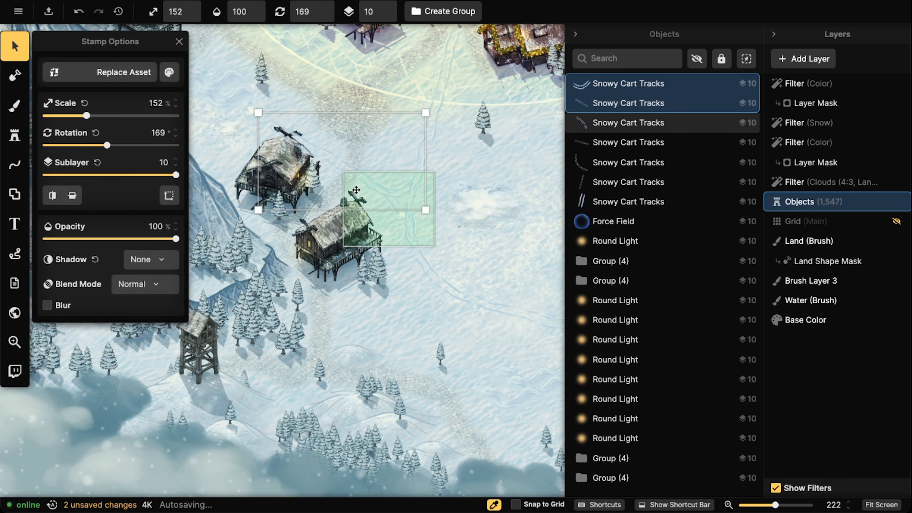
pyautogui.press('Escape')
pyautogui.click(412, 154)
pyautogui.click(472, 41)
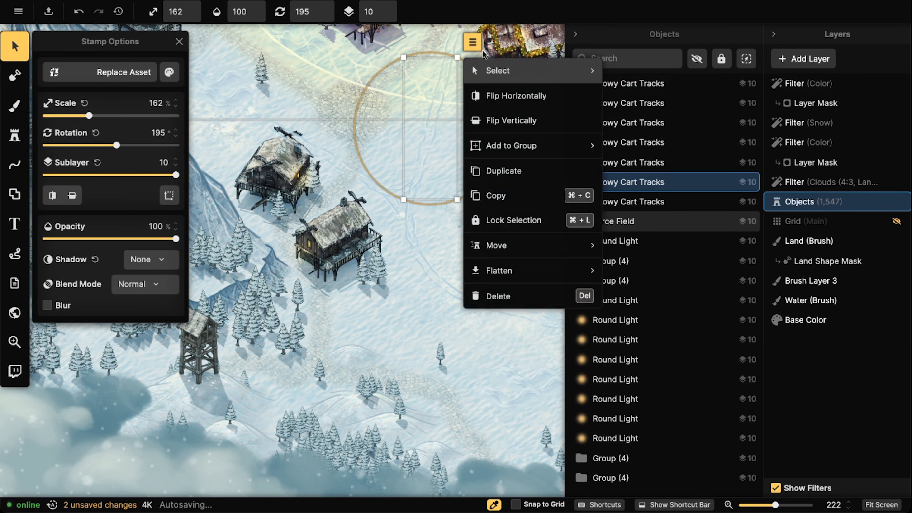
pyautogui.moveTo(503, 71)
pyautogui.click(658, 147)
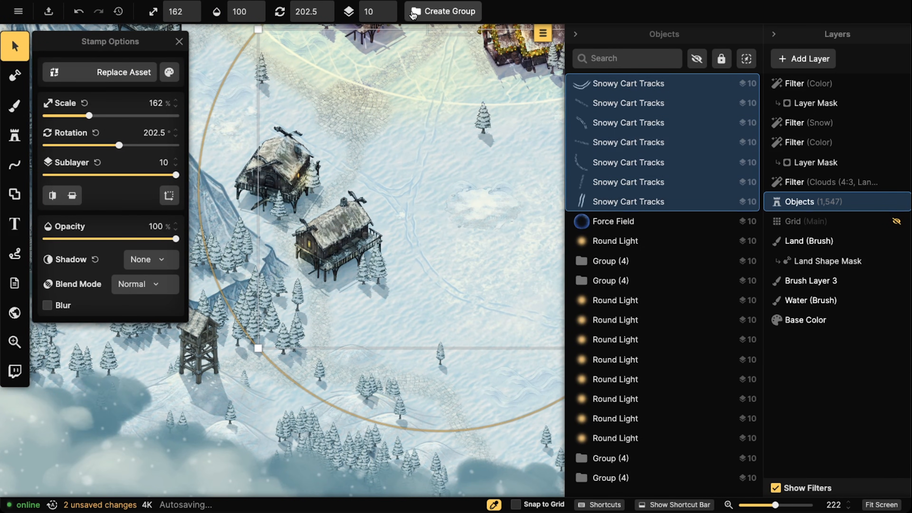
pyautogui.click(393, 16)
pyautogui.press('Escape')
# Place two Snowy Cart Tracks stamps at 152% scale and sublayer 0 on the snow just east of the village's southeastern house.
pyautogui.click(344, 161)
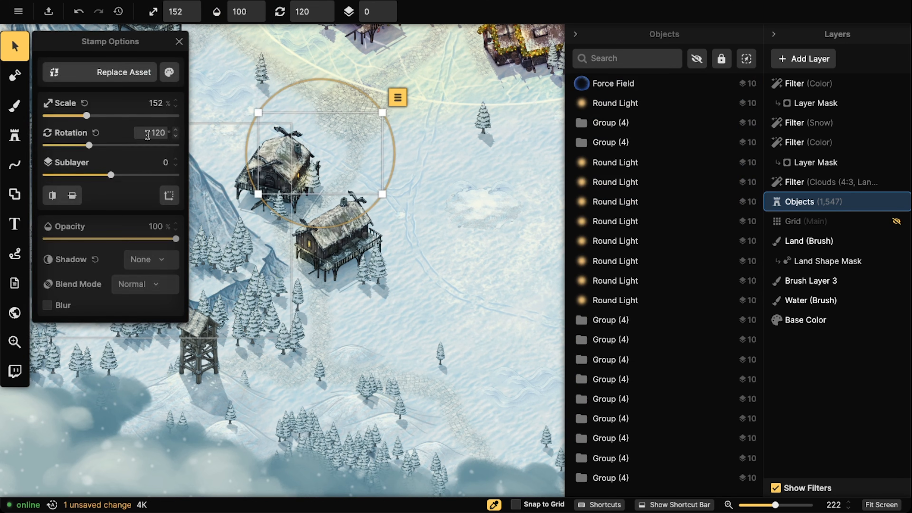
pyautogui.click(14, 135)
pyautogui.moveTo(278, 214); pyautogui.dragTo(200, 259)
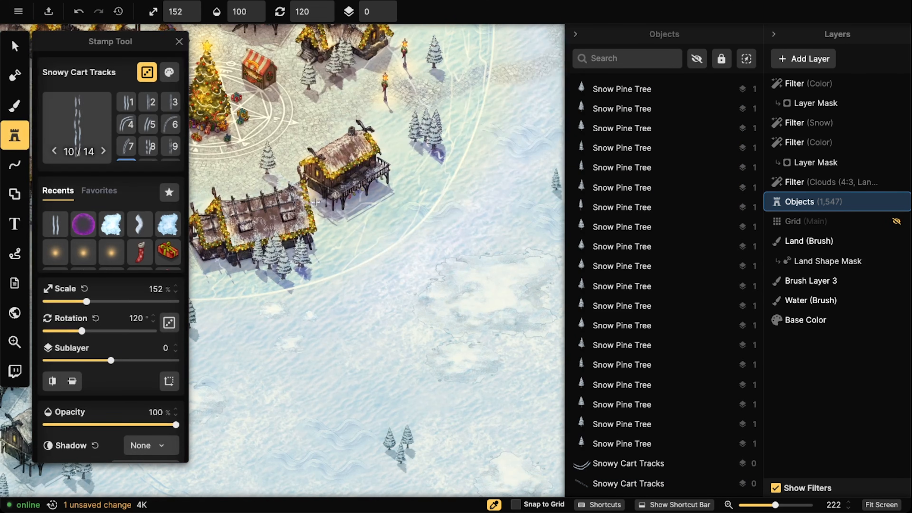
pyautogui.click(397, 151)
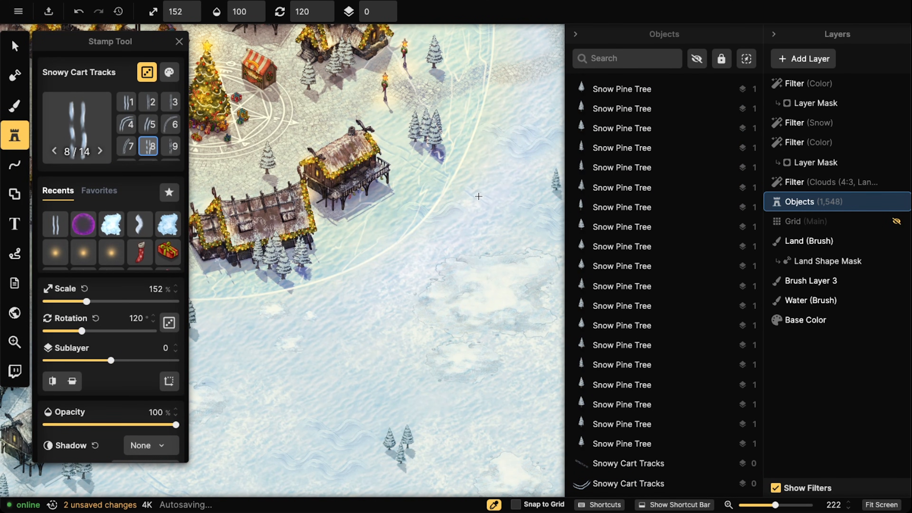
pyautogui.click(461, 188)
# Add two more Snowy Cart Tracks stamps at 152% scale, rotated 255° and 240°, extending the eastern trail toward the outer huts.
pyautogui.moveTo(282, 248); pyautogui.dragTo(395, 482)
pyautogui.moveTo(302, 175); pyautogui.dragTo(417, 174)
pyautogui.moveTo(261, 289); pyautogui.dragTo(412, 144)
pyautogui.scroll(8, 286, 275)
pyautogui.moveTo(397, 275); pyautogui.dragTo(145, 163)
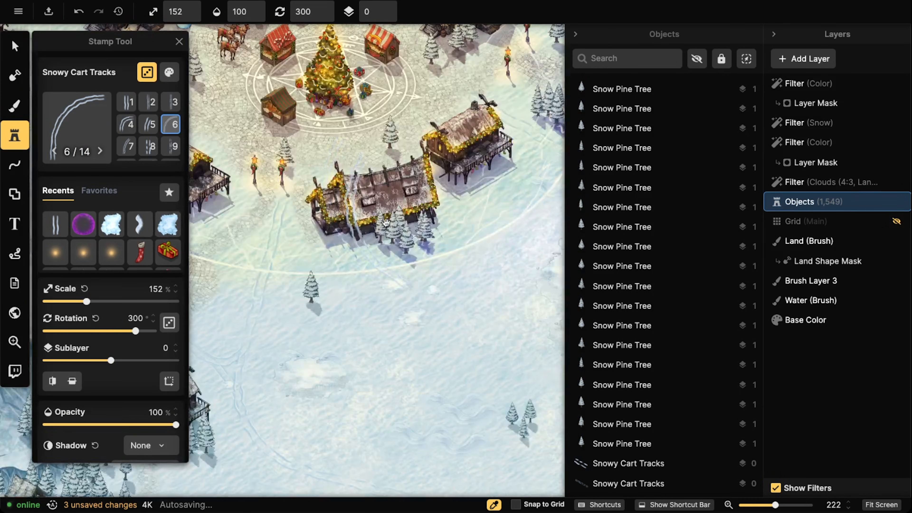
pyautogui.moveTo(389, 211); pyautogui.dragTo(296, 219)
pyautogui.press('Left')
pyautogui.scroll(-4, 356, 280)
pyautogui.moveTo(482, 198); pyautogui.dragTo(363, 232)
pyautogui.scroll(-4, 368, 231)
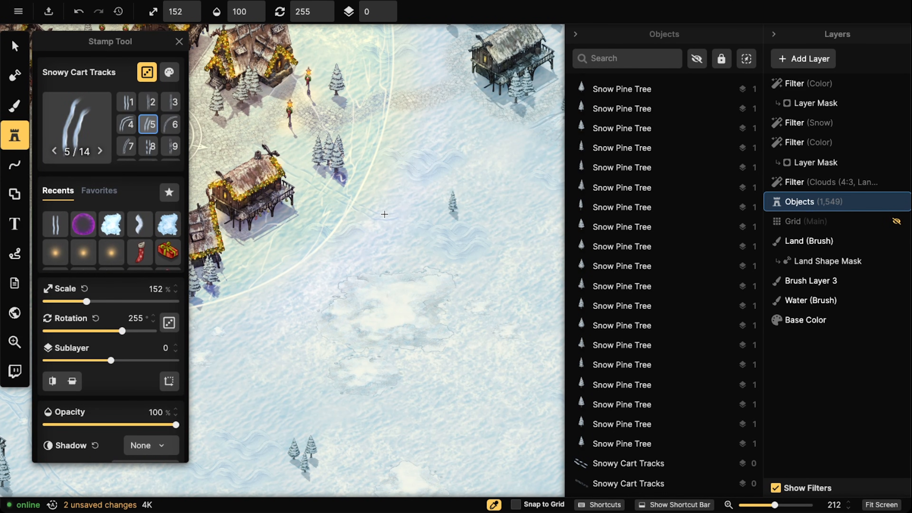
pyautogui.click(414, 207)
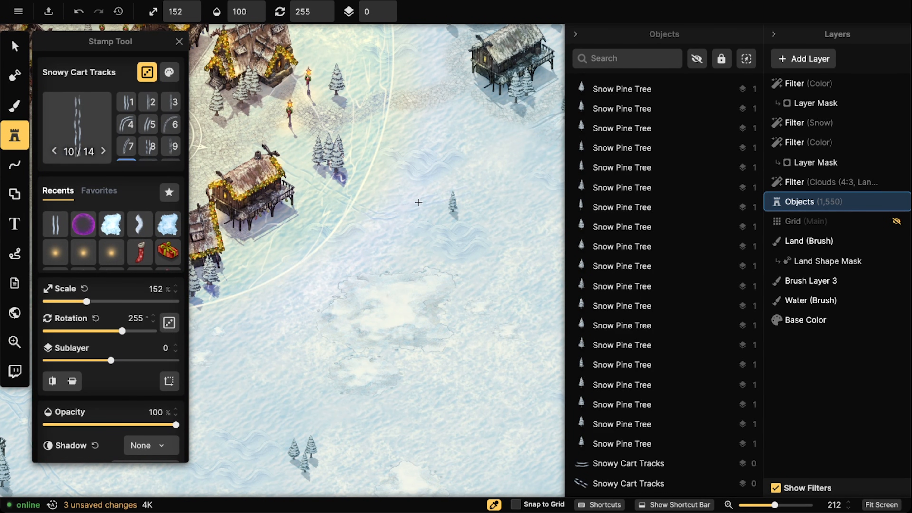
pyautogui.click(446, 185)
# Place a curved Snowy Cart Tracks stamp at 152% scale on the snow below the two huts east of the village.
pyautogui.moveTo(544, 128); pyautogui.dragTo(467, 203)
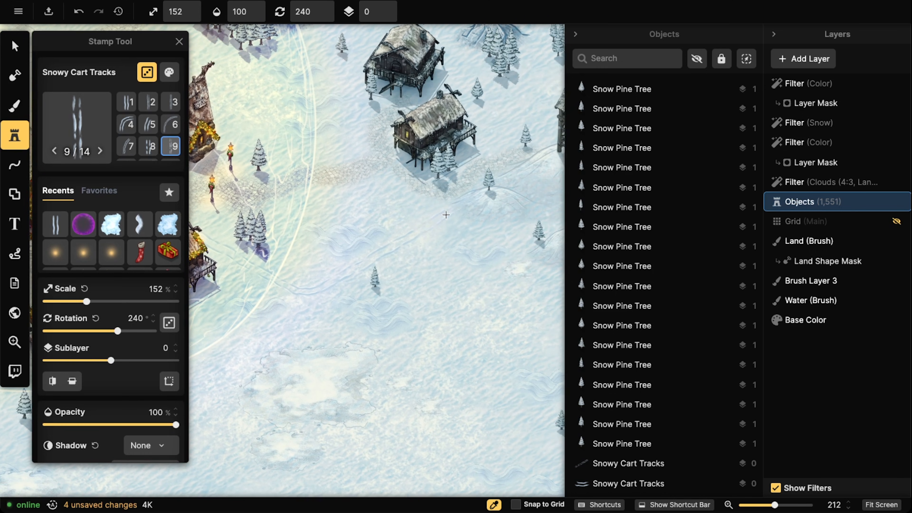
pyautogui.press('Left')
pyautogui.press('Left')
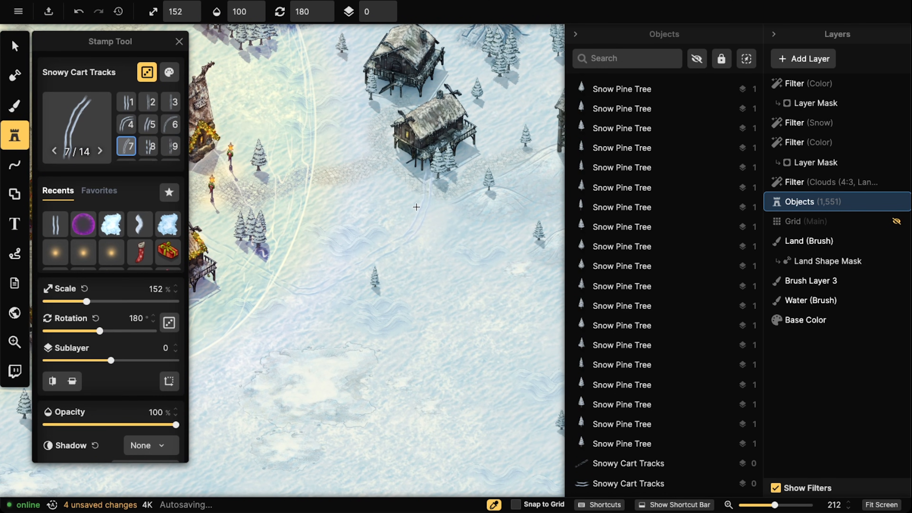
pyautogui.click(443, 233)
# Examine the eastern trail and the snowfield south of the village, and leave the Stamp tool for selection.
pyautogui.scroll(-4, 414, 207)
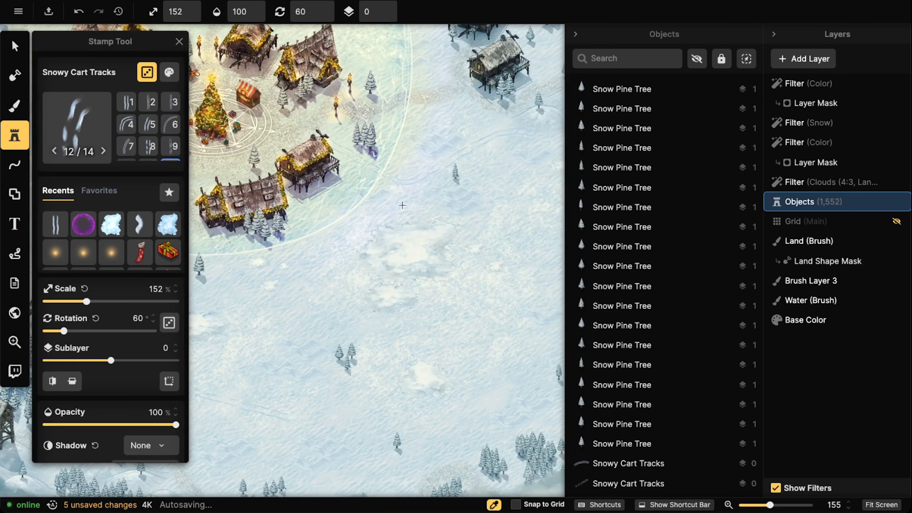
pyautogui.scroll(3, 402, 206)
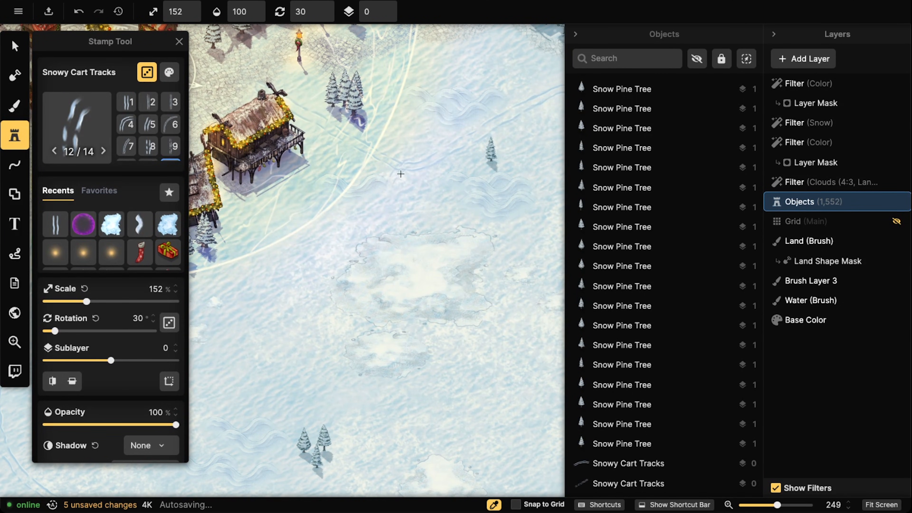
pyautogui.scroll(-2, 305, 189)
pyautogui.scroll(-2, 305, 189)
pyautogui.moveTo(264, 223); pyautogui.dragTo(427, 215)
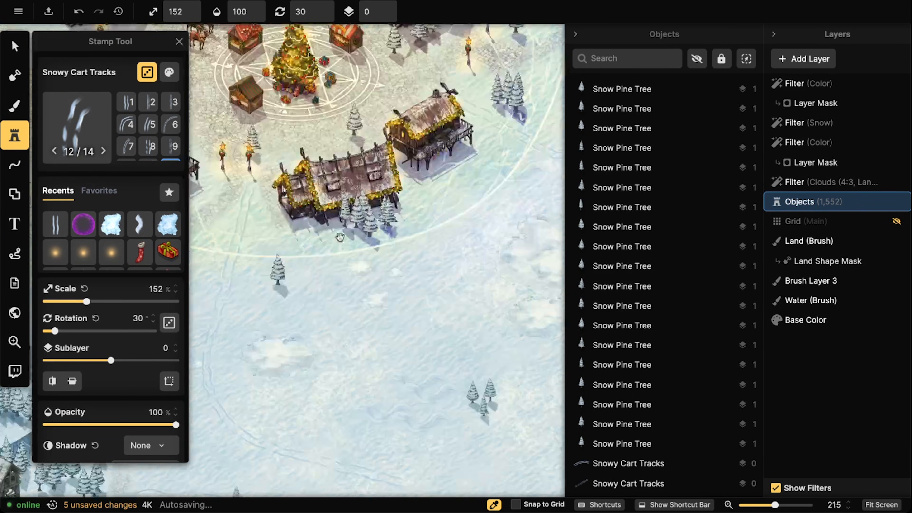
pyautogui.moveTo(234, 302); pyautogui.dragTo(348, 225)
pyautogui.moveTo(289, 209); pyautogui.dragTo(455, 329)
pyautogui.scroll(-2, 352, 207)
pyautogui.click(14, 46)
pyautogui.scroll(-2, 287, 167)
pyautogui.scroll(-5, 287, 167)
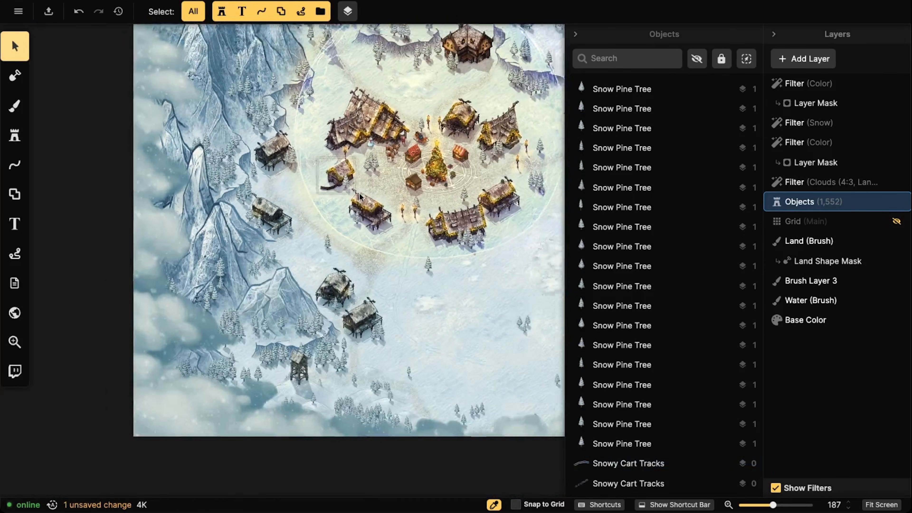
# Inspect up close the cart tracks leaving the village between the southern torches and crossing the force field edge.
pyautogui.moveTo(436, 215); pyautogui.dragTo(321, 204)
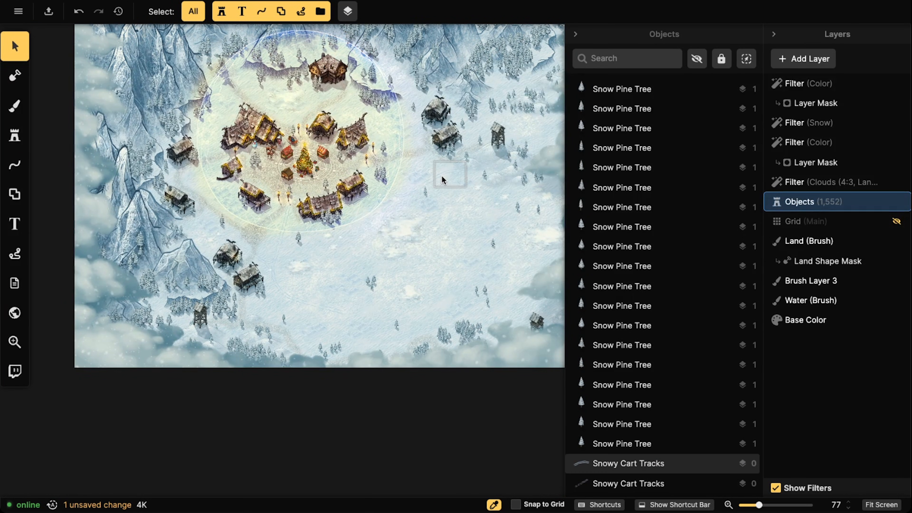
pyautogui.moveTo(354, 229); pyautogui.dragTo(356, 229)
pyautogui.scroll(10, 318, 231)
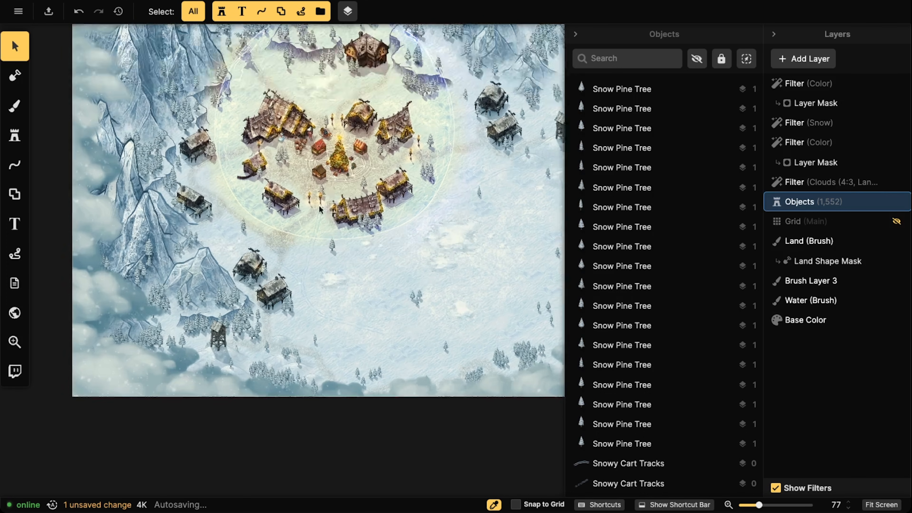
pyautogui.scroll(2, 316, 230)
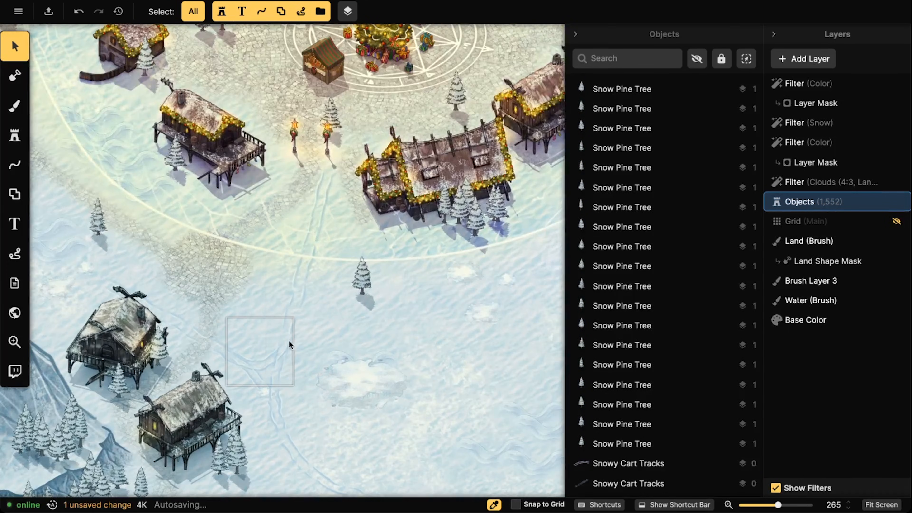
pyautogui.scroll(3, 319, 157)
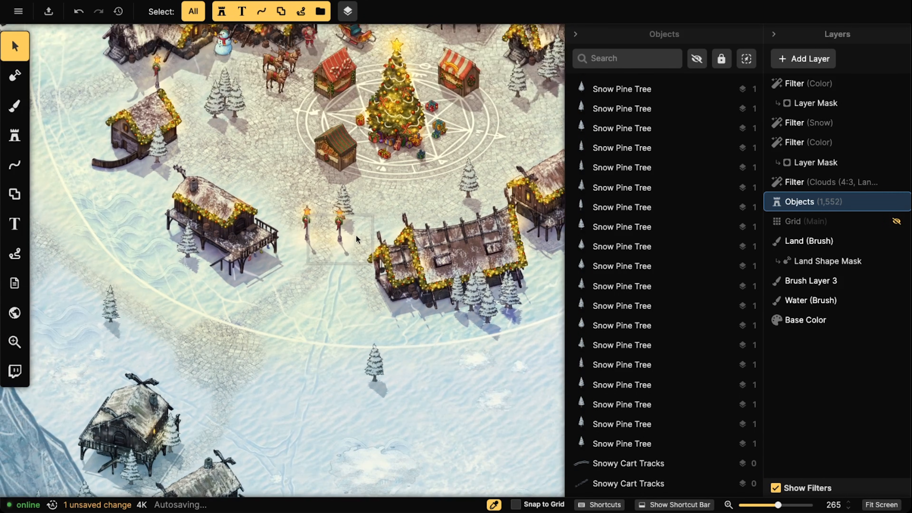
pyautogui.scroll(-3, 319, 157)
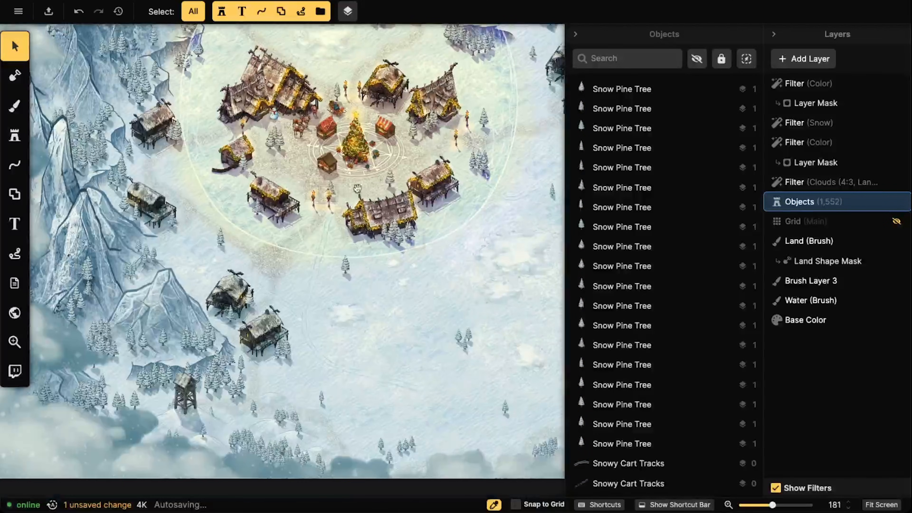
pyautogui.moveTo(357, 189); pyautogui.dragTo(315, 195)
pyautogui.scroll(-1, 341, 186)
pyautogui.scroll(3, 292, 147)
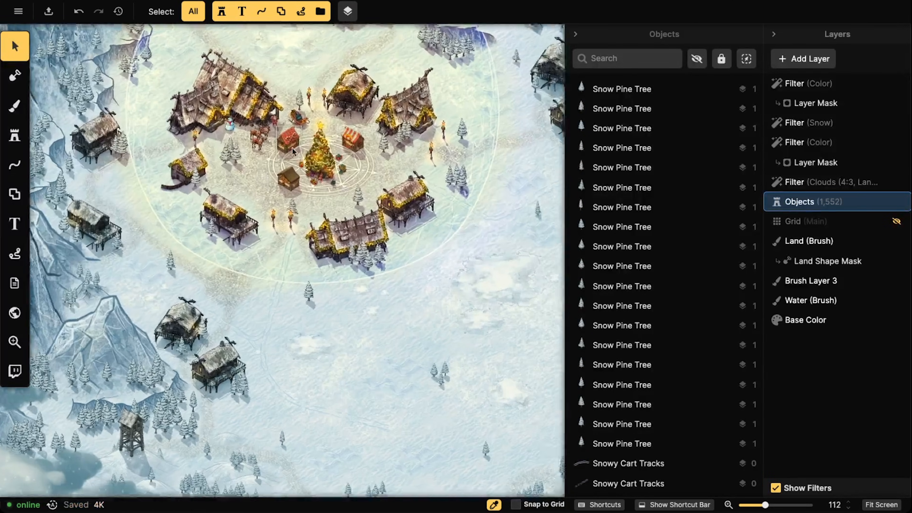
# Review the whole decorated map, from the mountains and cloud border to the glowing village and outlying huts.
pyautogui.scroll(-6, 284, 147)
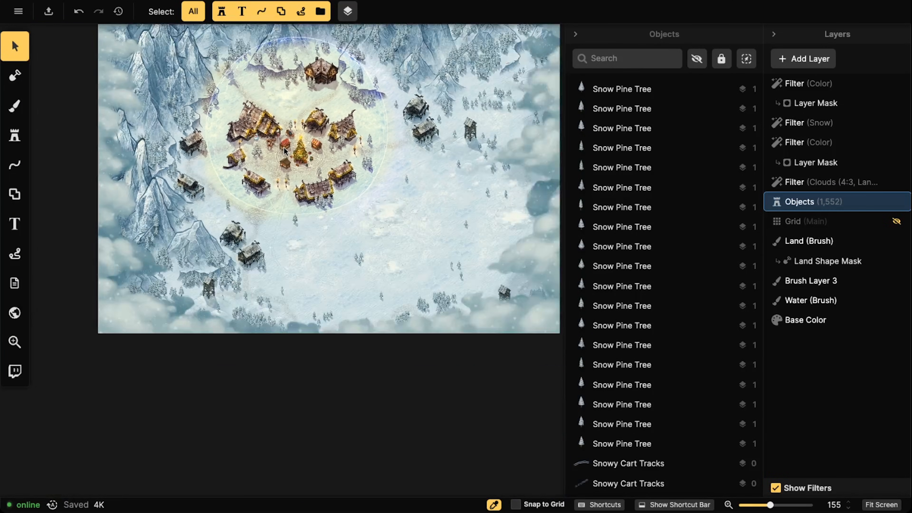
pyautogui.moveTo(312, 150); pyautogui.dragTo(318, 192)
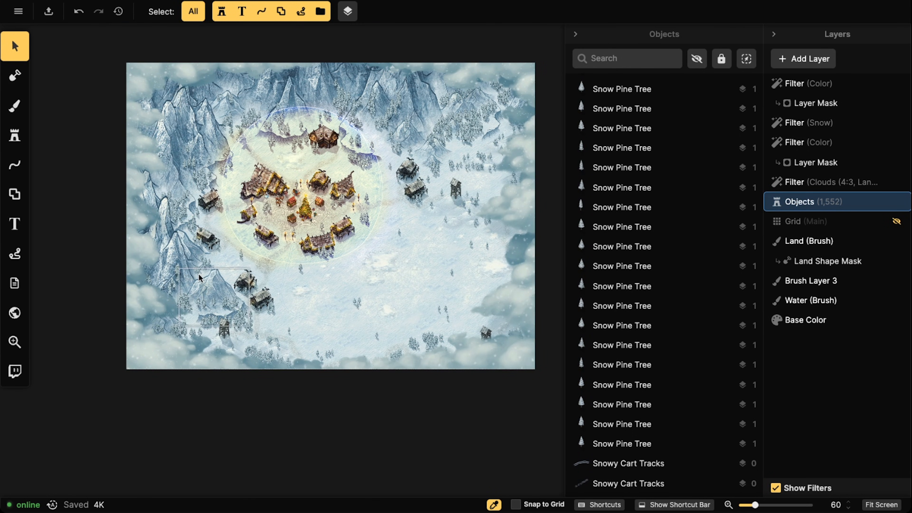
pyautogui.scroll(3, 260, 203)
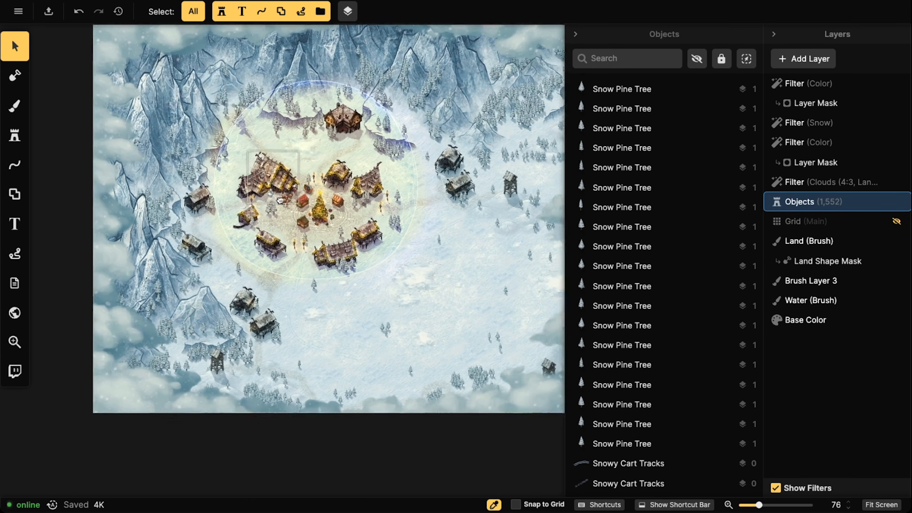
pyautogui.moveTo(326, 174); pyautogui.dragTo(363, 179)
pyautogui.scroll(2, 363, 179)
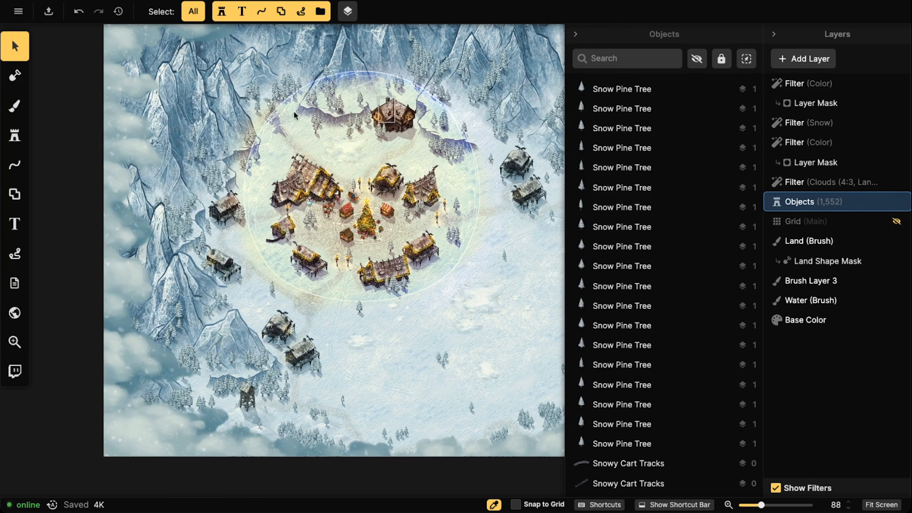
pyautogui.scroll(4, 288, 206)
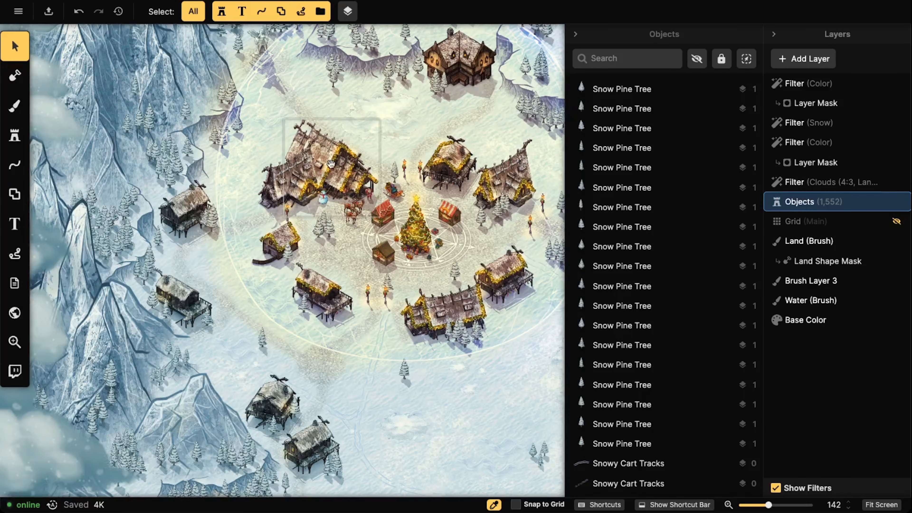
pyautogui.moveTo(330, 163); pyautogui.dragTo(231, 187)
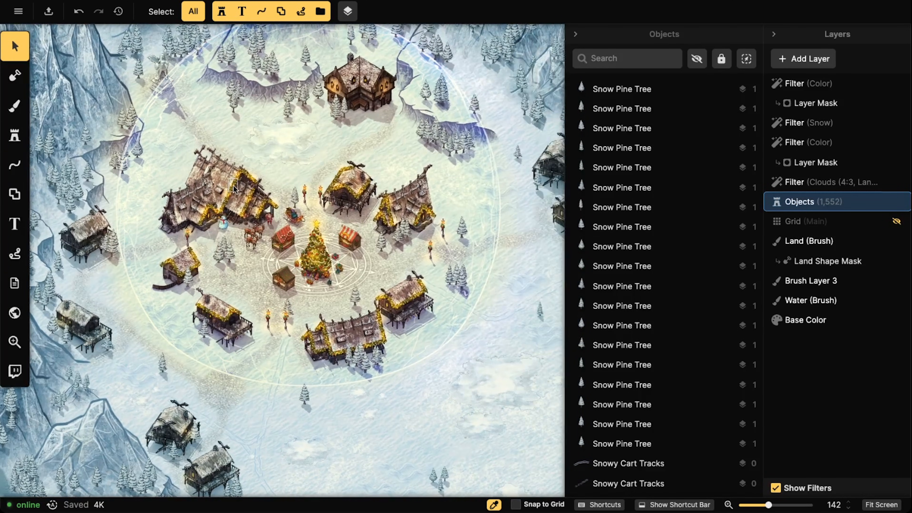
pyautogui.scroll(-2, 234, 185)
pyautogui.scroll(-4, 233, 185)
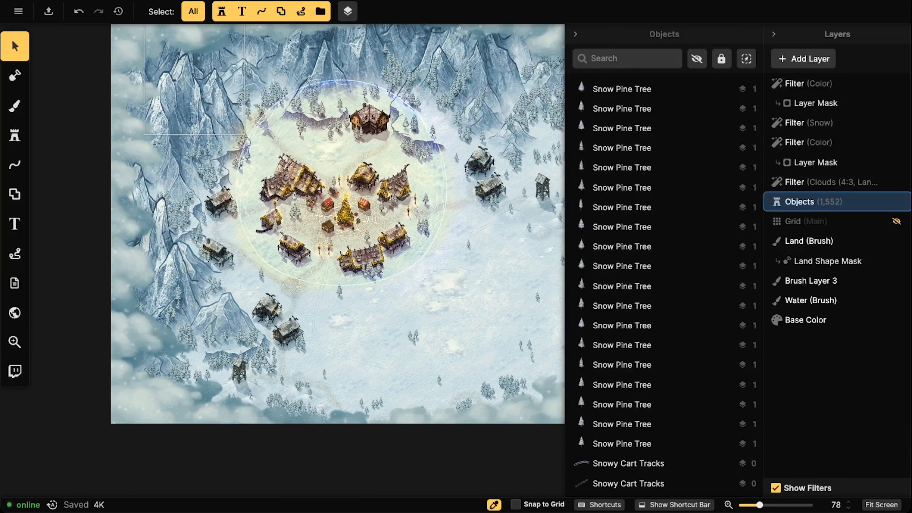
pyautogui.scroll(-1, 297, 159)
pyautogui.moveTo(282, 160); pyautogui.dragTo(229, 191)
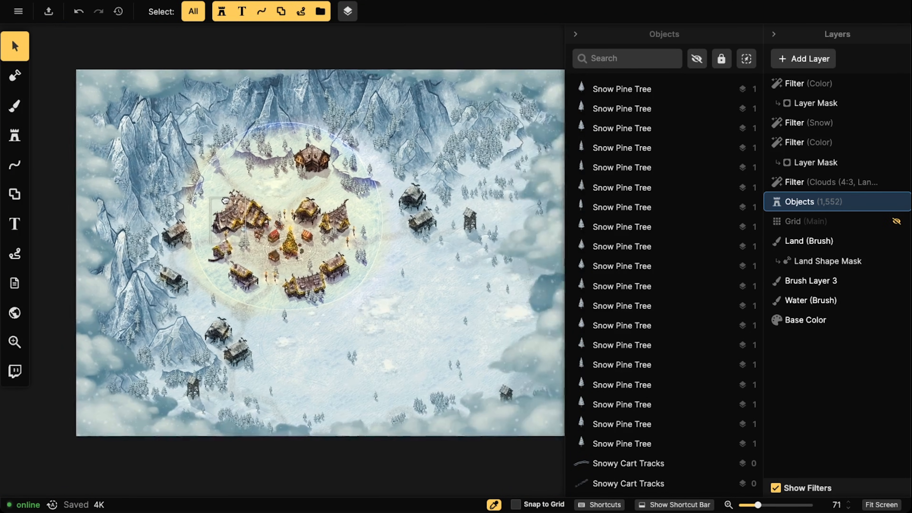